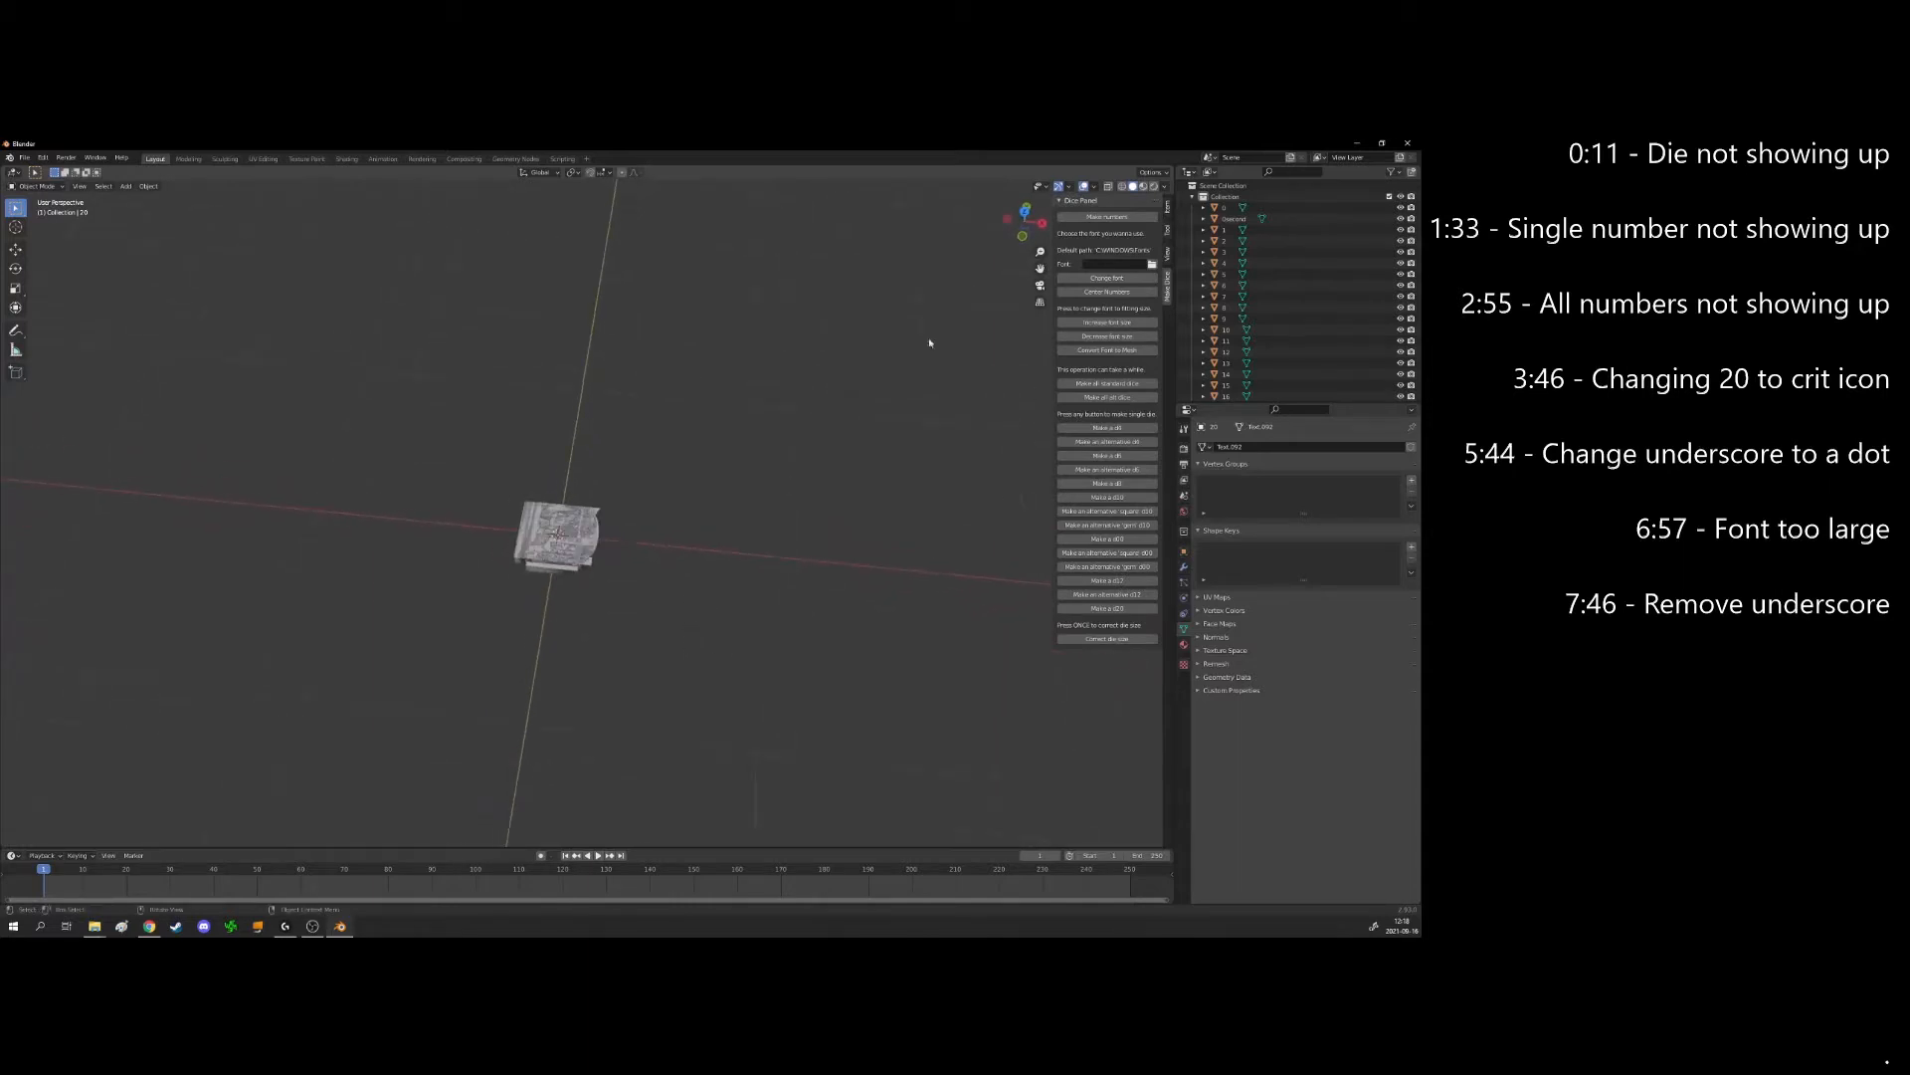
Try to generate a d20 from the existing number meshes
drag(767, 415, 402, 668)
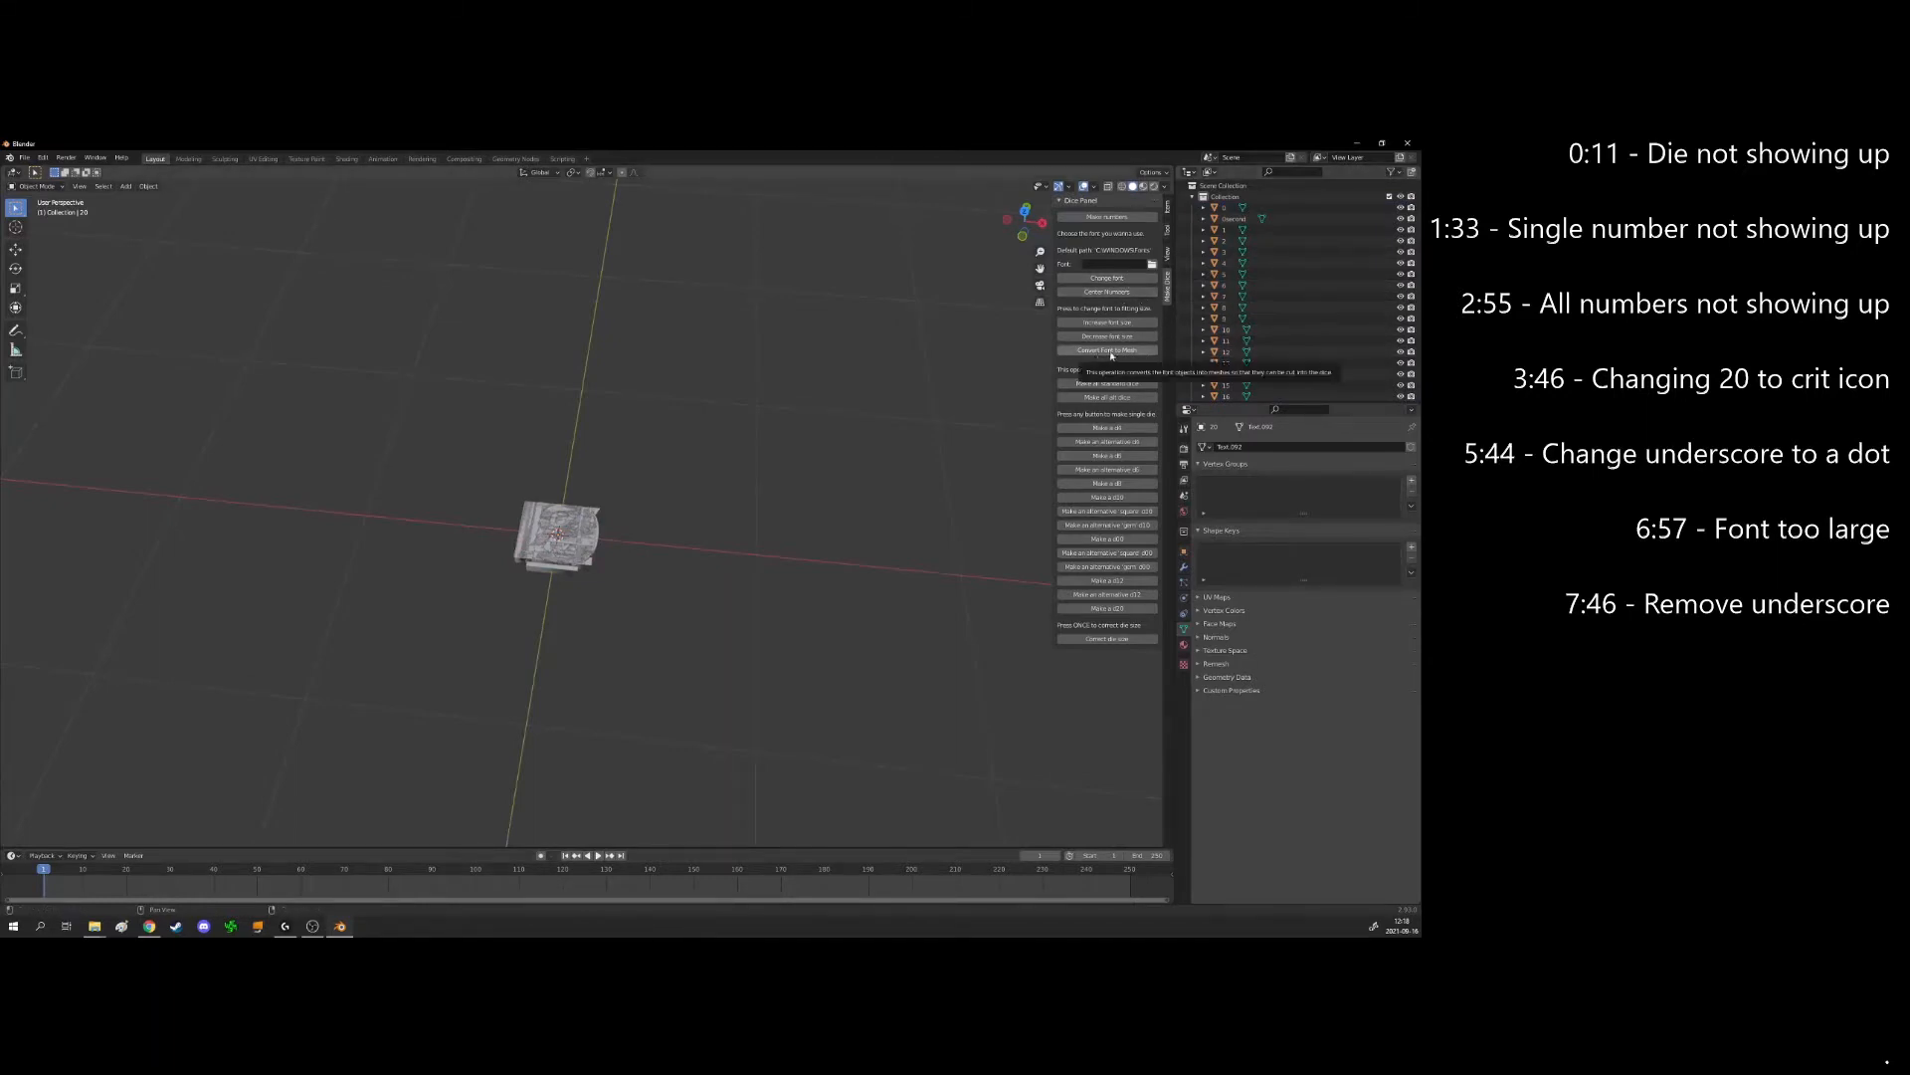
drag(718, 553, 490, 423)
click(758, 589)
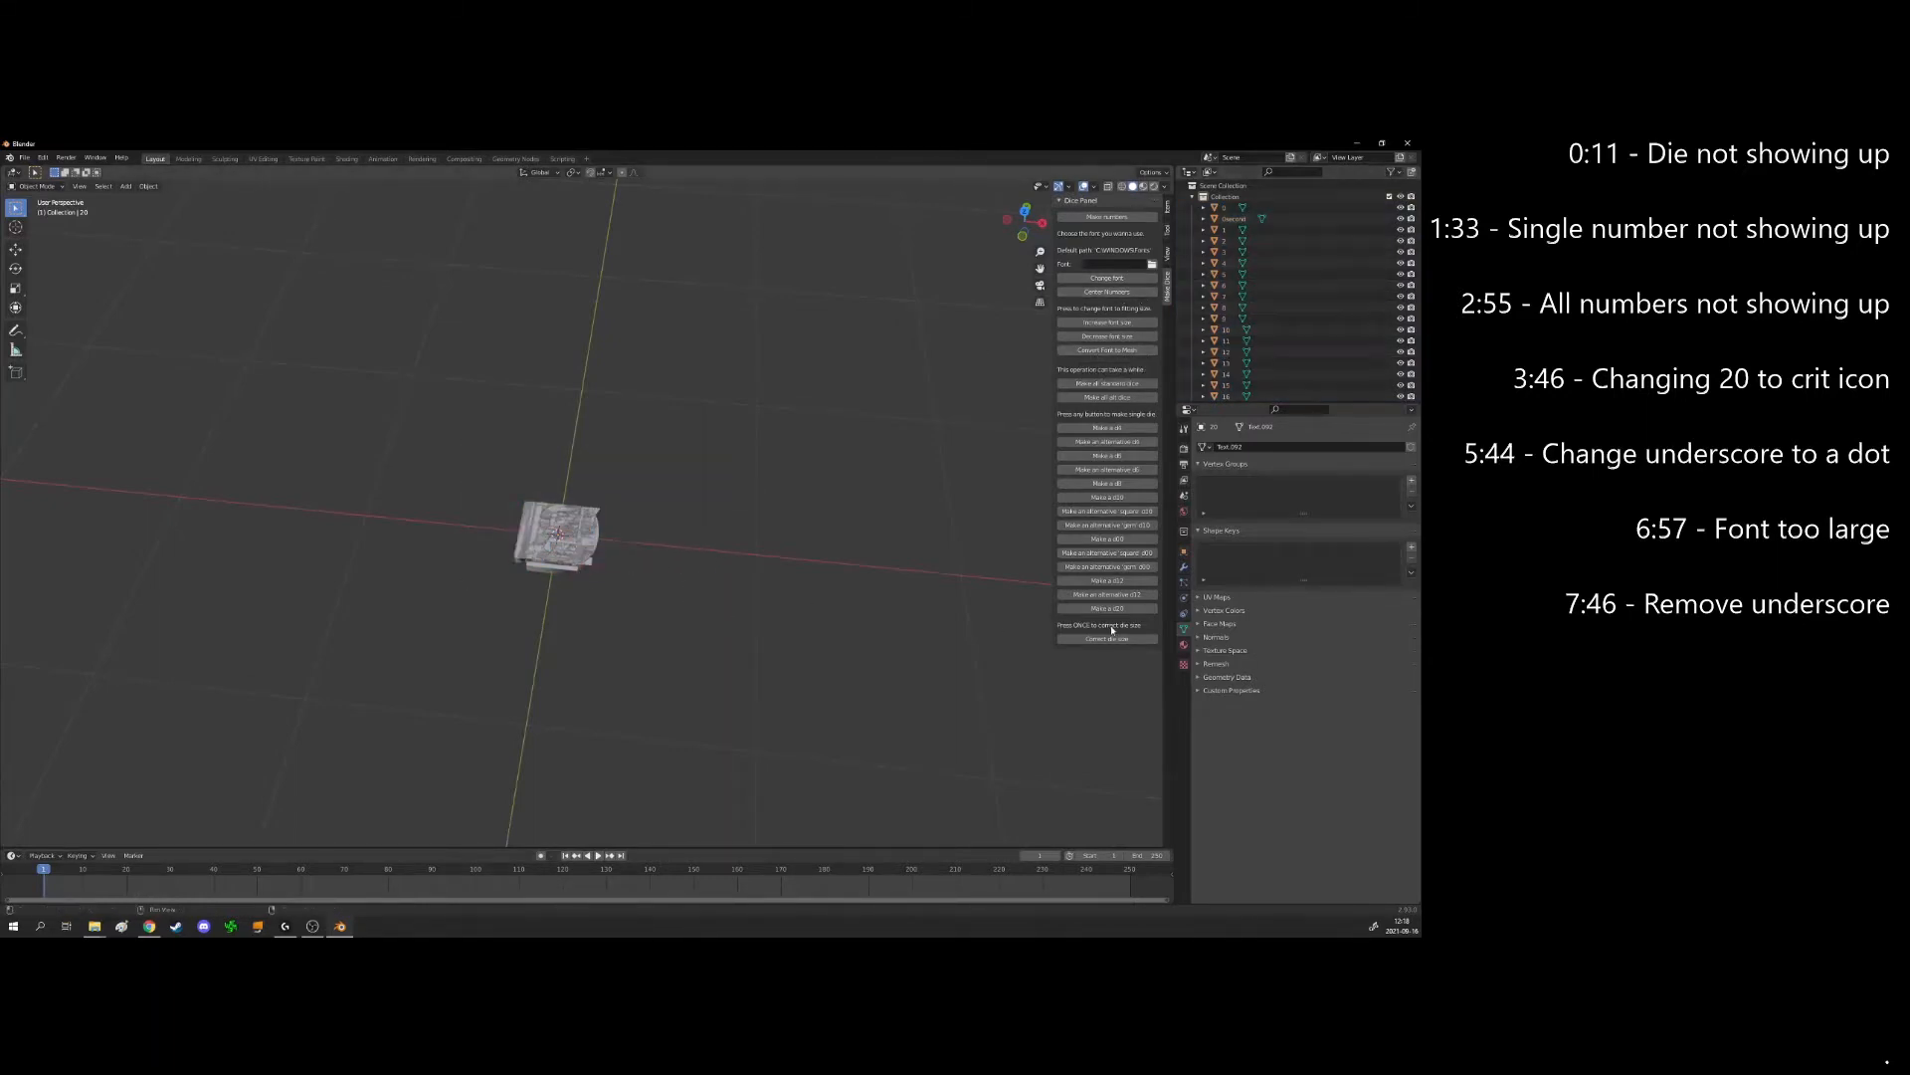
click(1108, 607)
Select the generated d20 in the object list and delete it
scroll(1216, 388, down, 4)
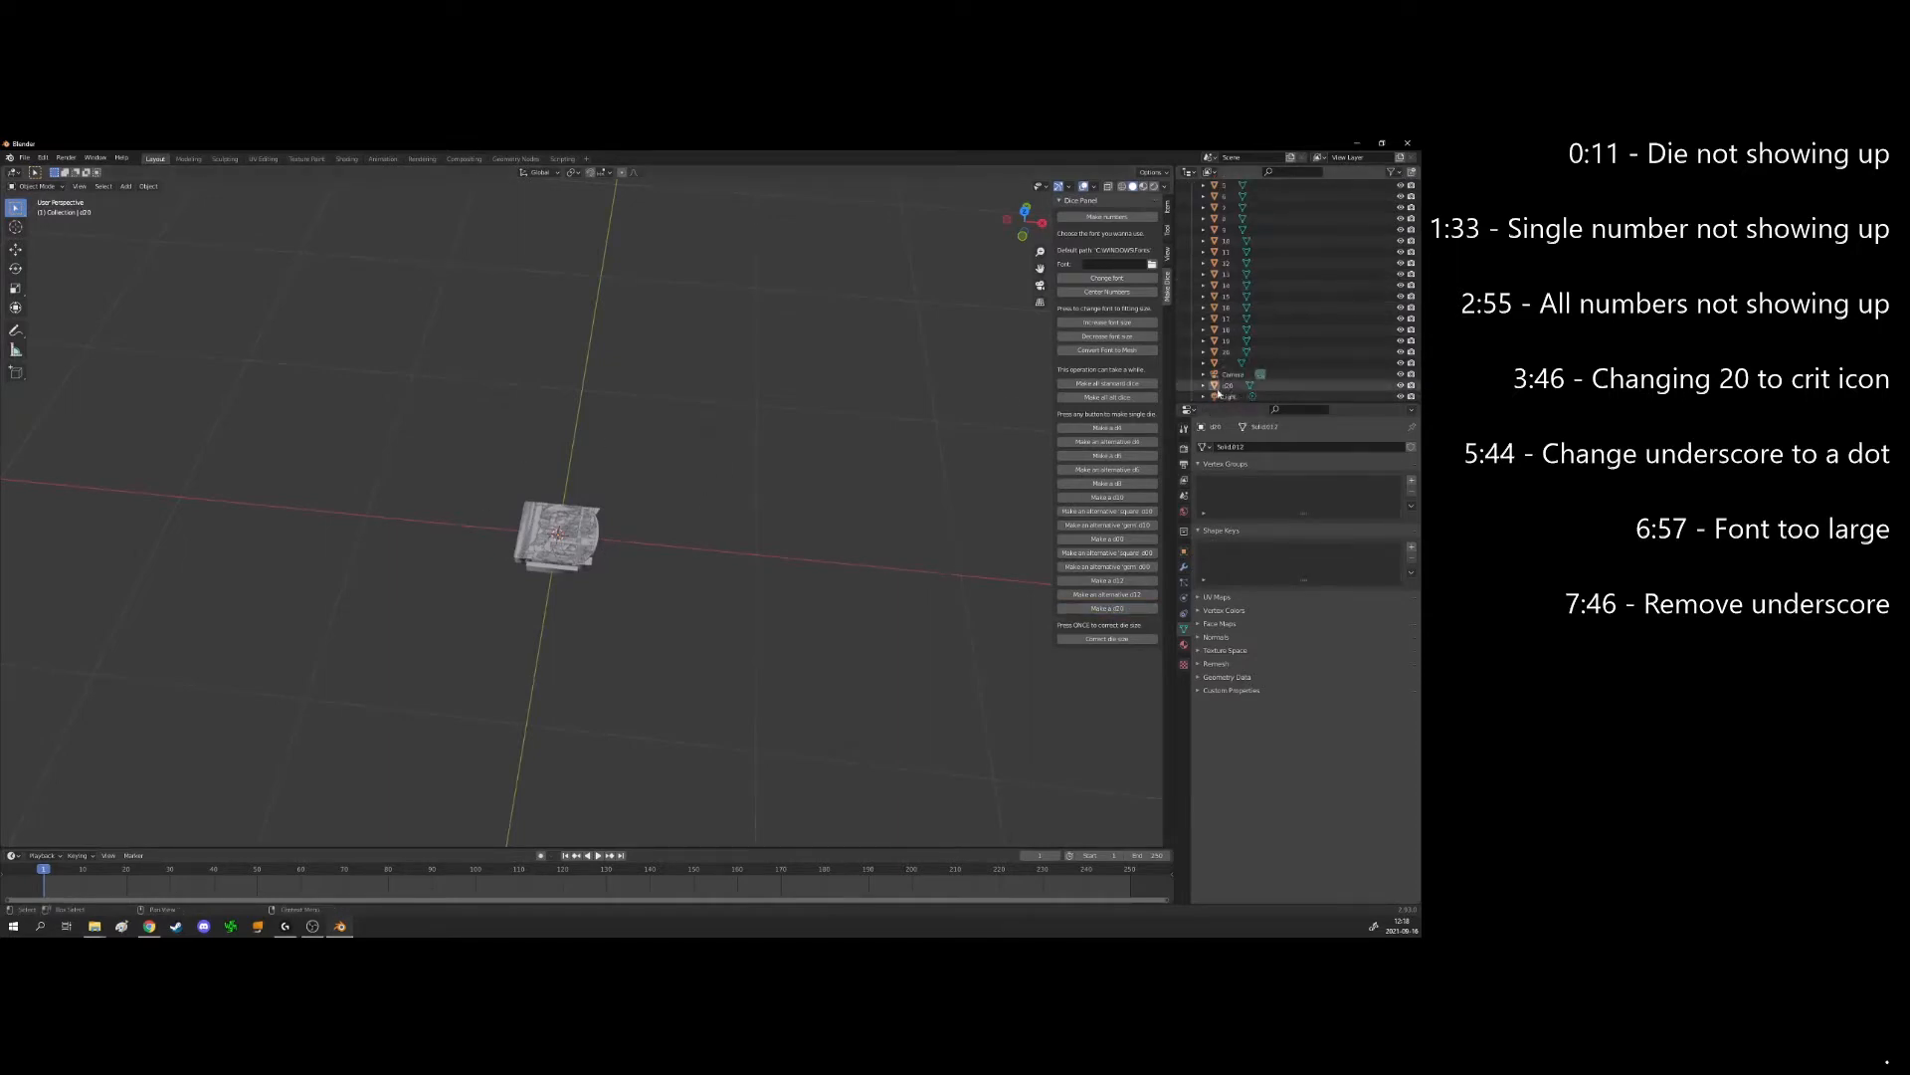
click(1277, 388)
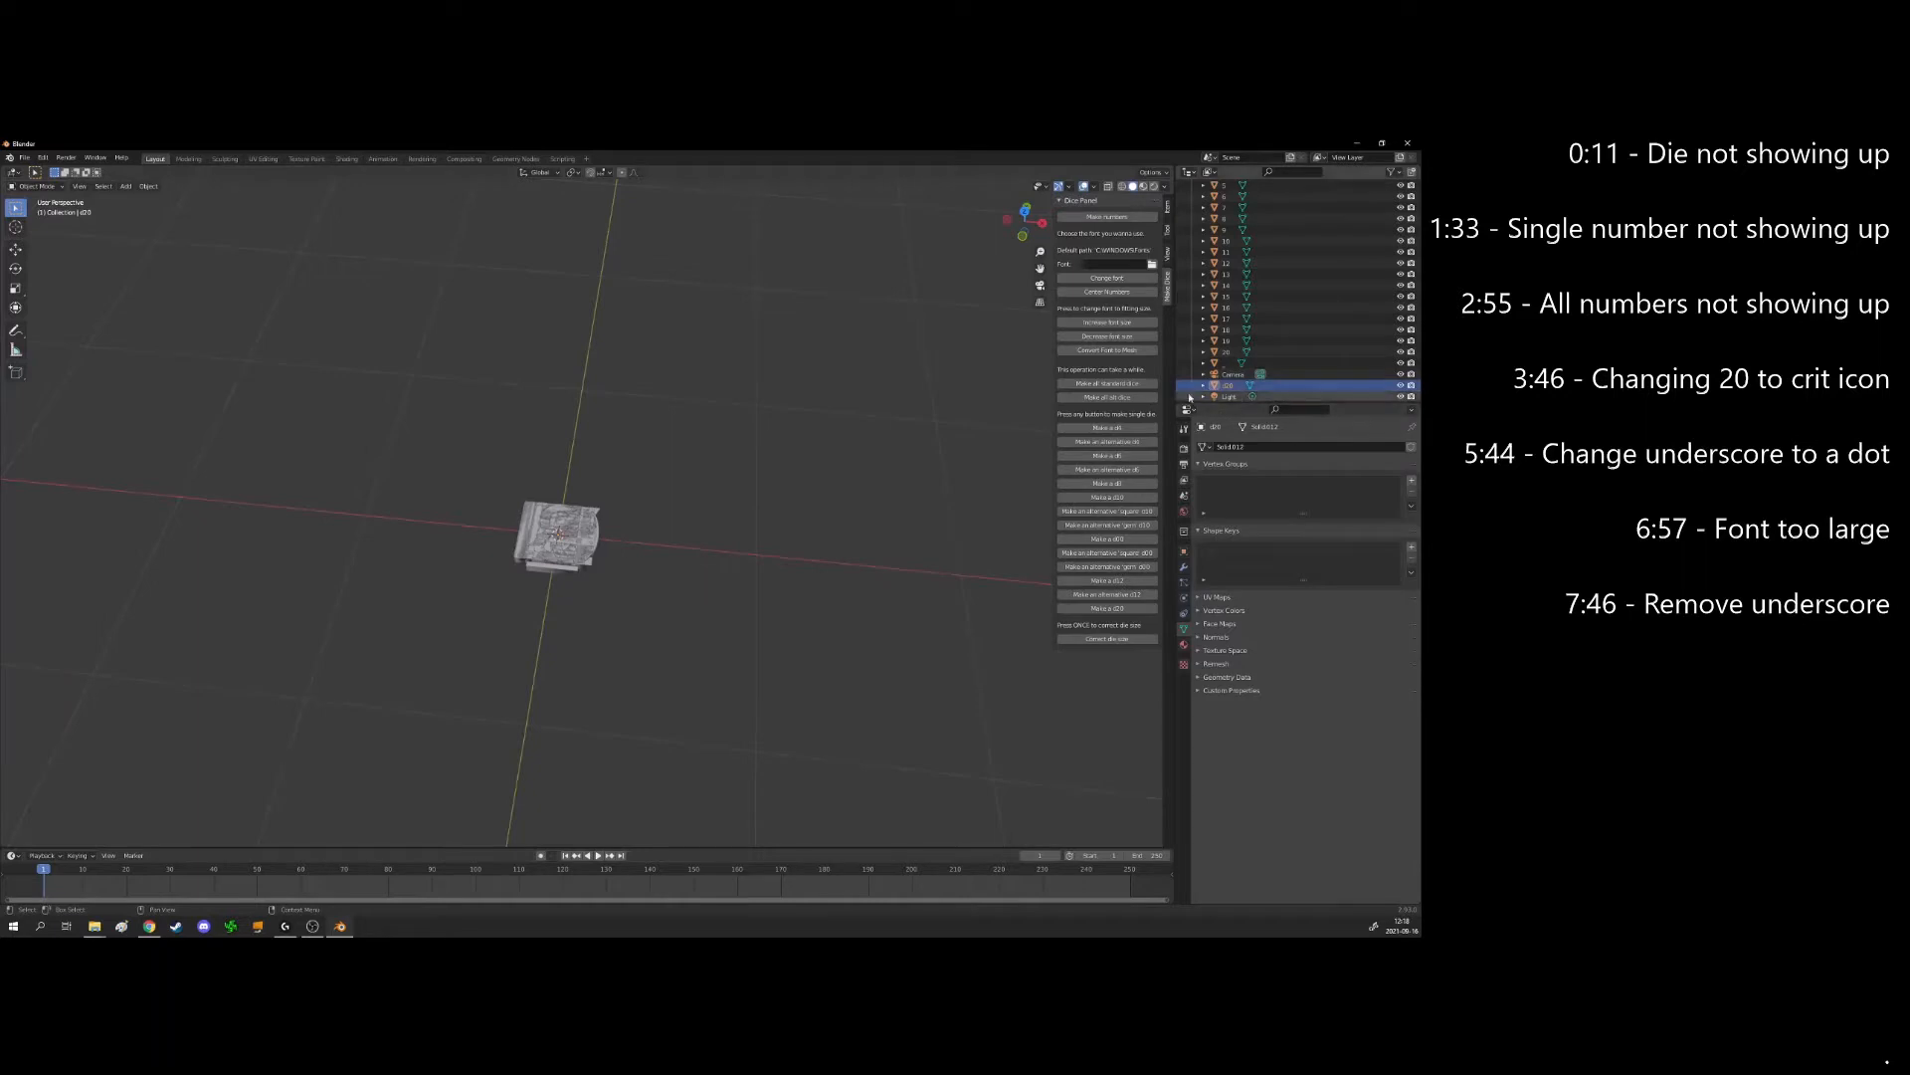
middle_drag(603, 506, 664, 494)
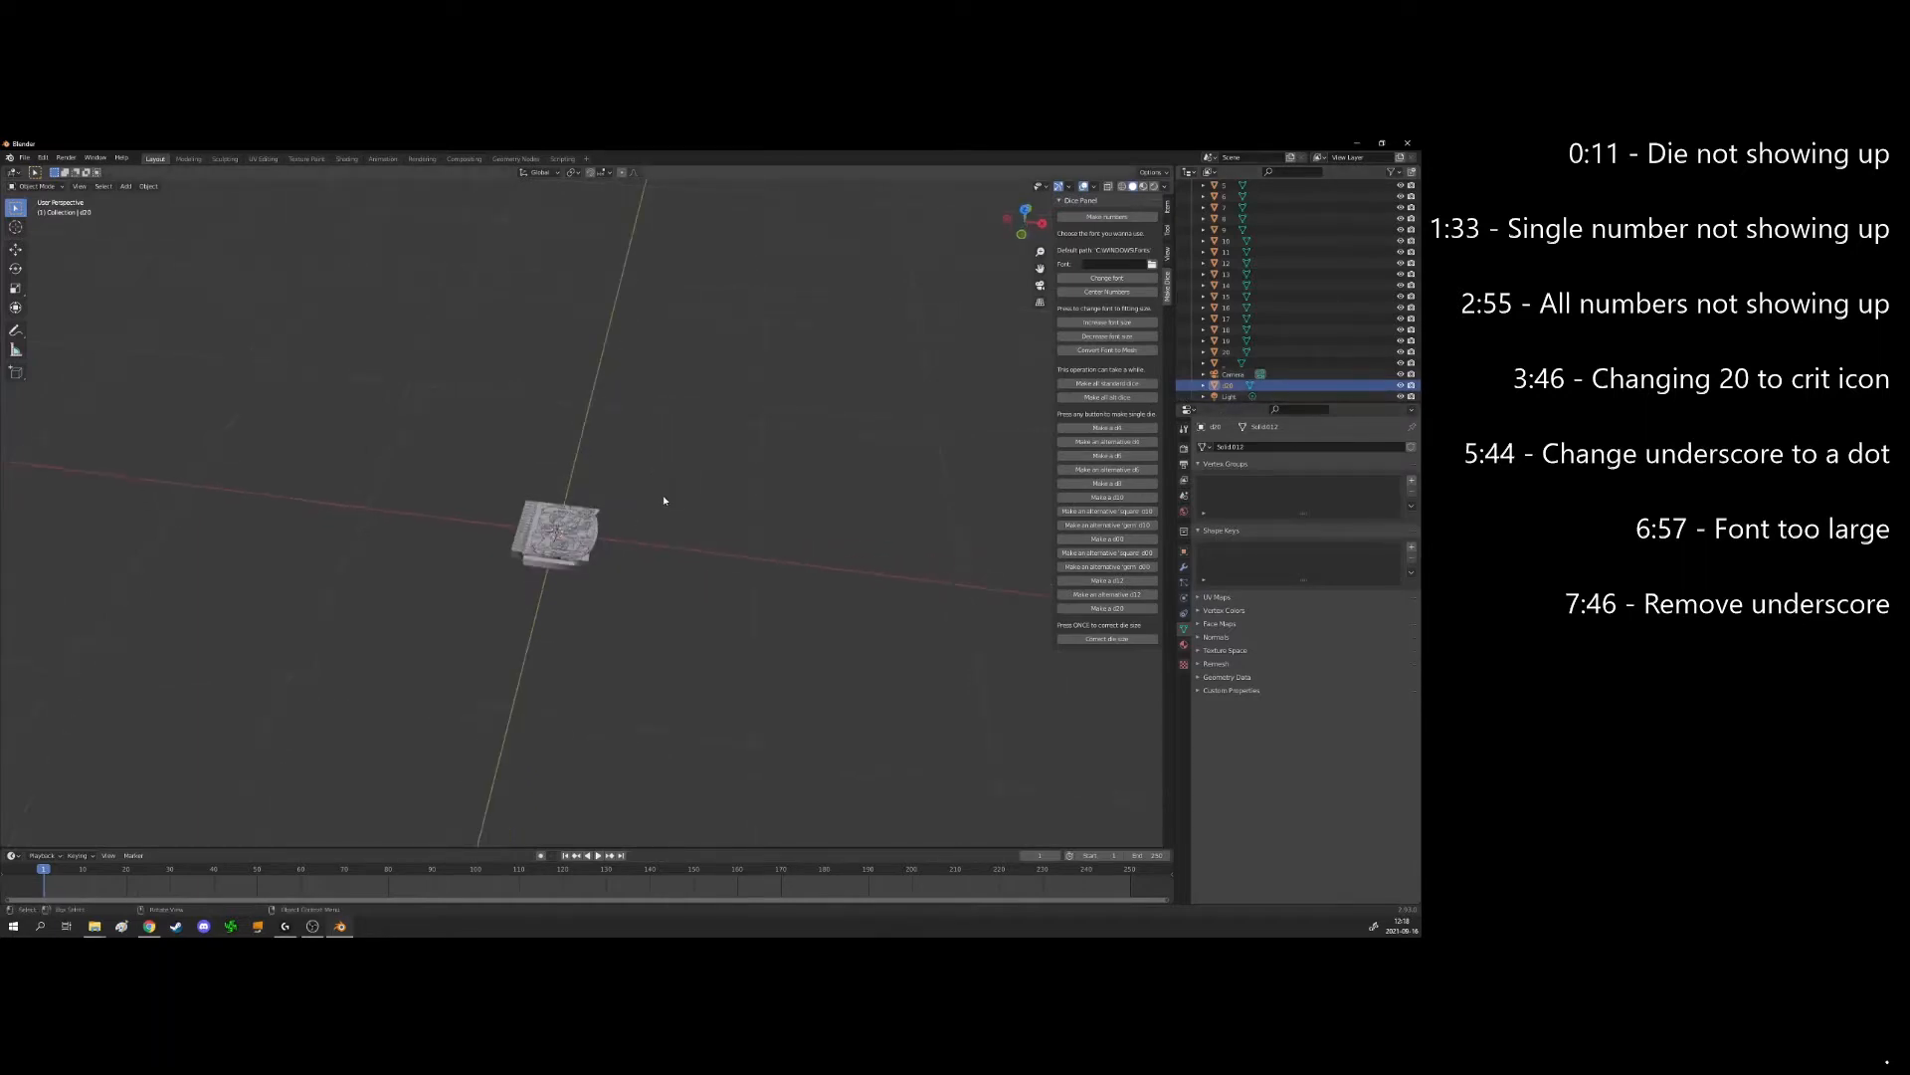
key(Delete)
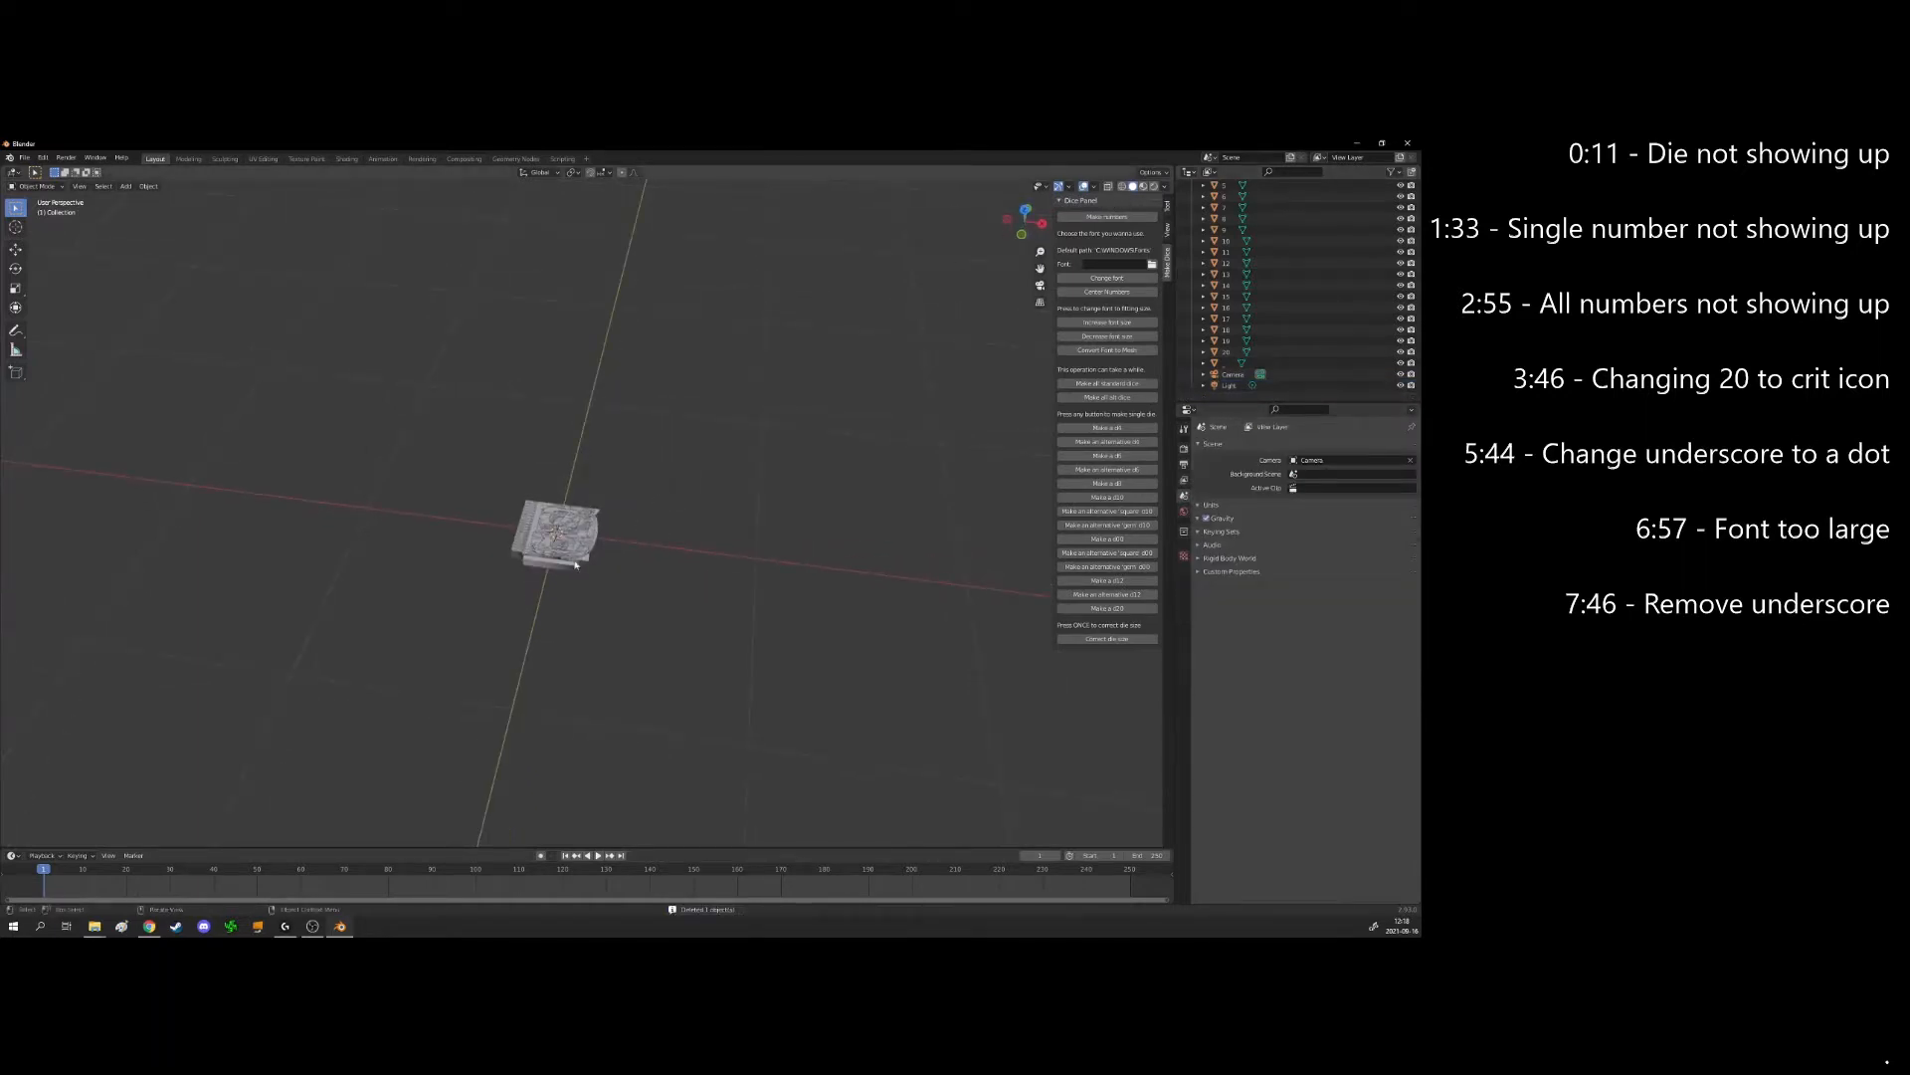
Isolate the number 20 in local view and open its mesh for editing
key(ctrl+z)
key(ctrl+z)
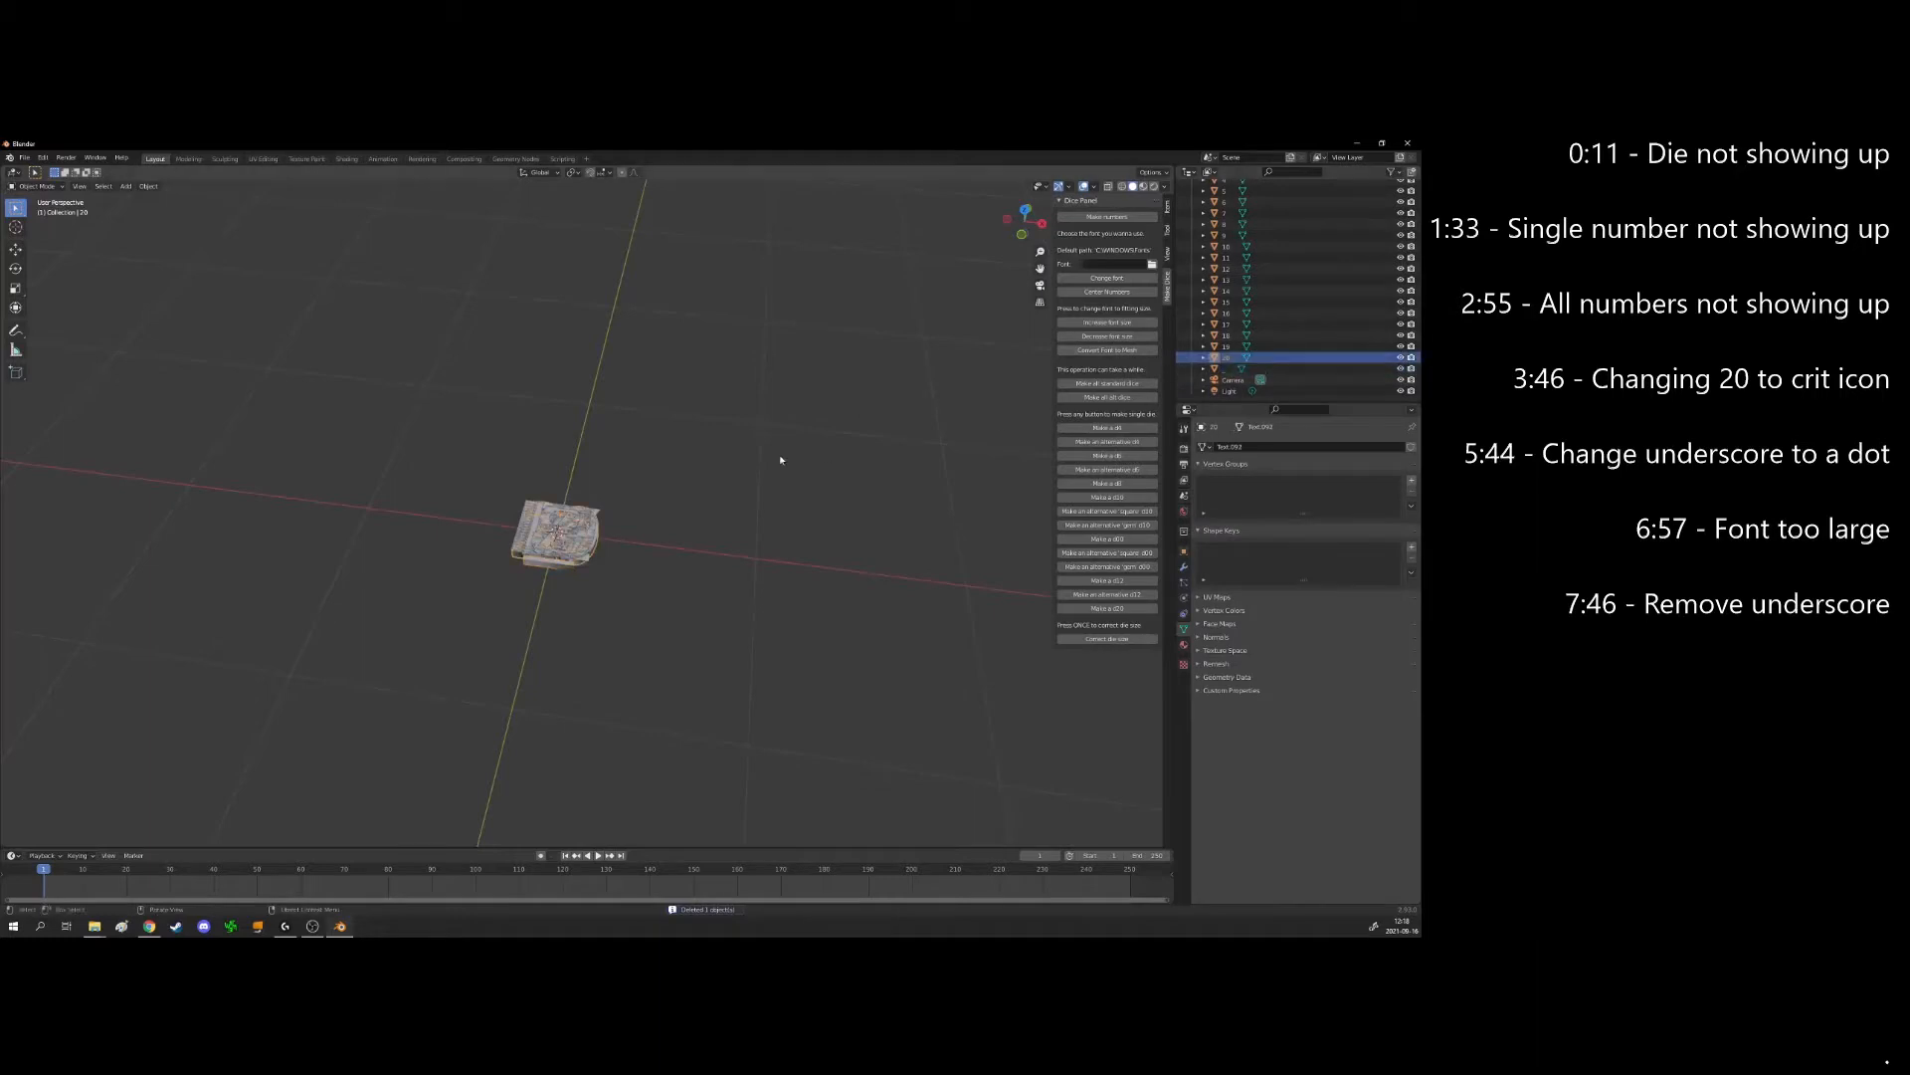
key(KP_Divide)
middle_drag(609, 348, 614, 403)
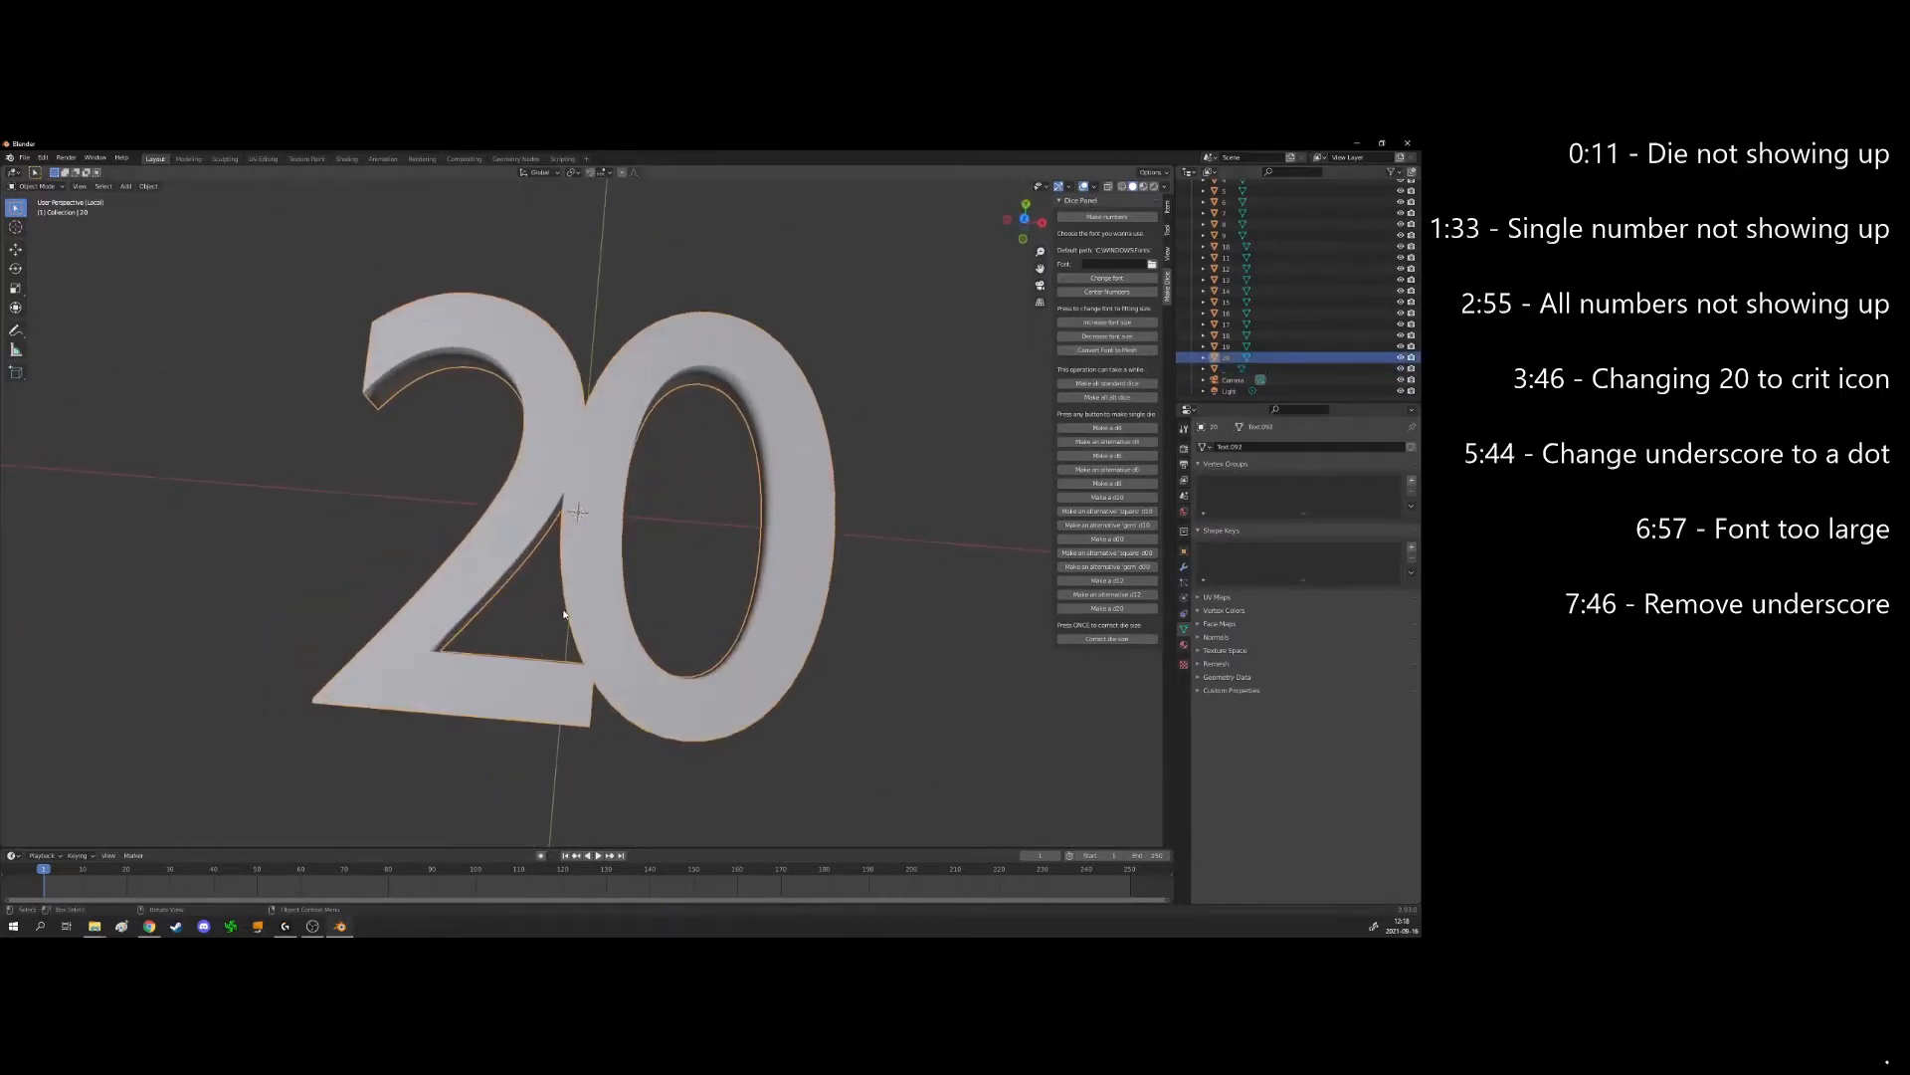
key(Tab)
middle_drag(613, 560, 614, 408)
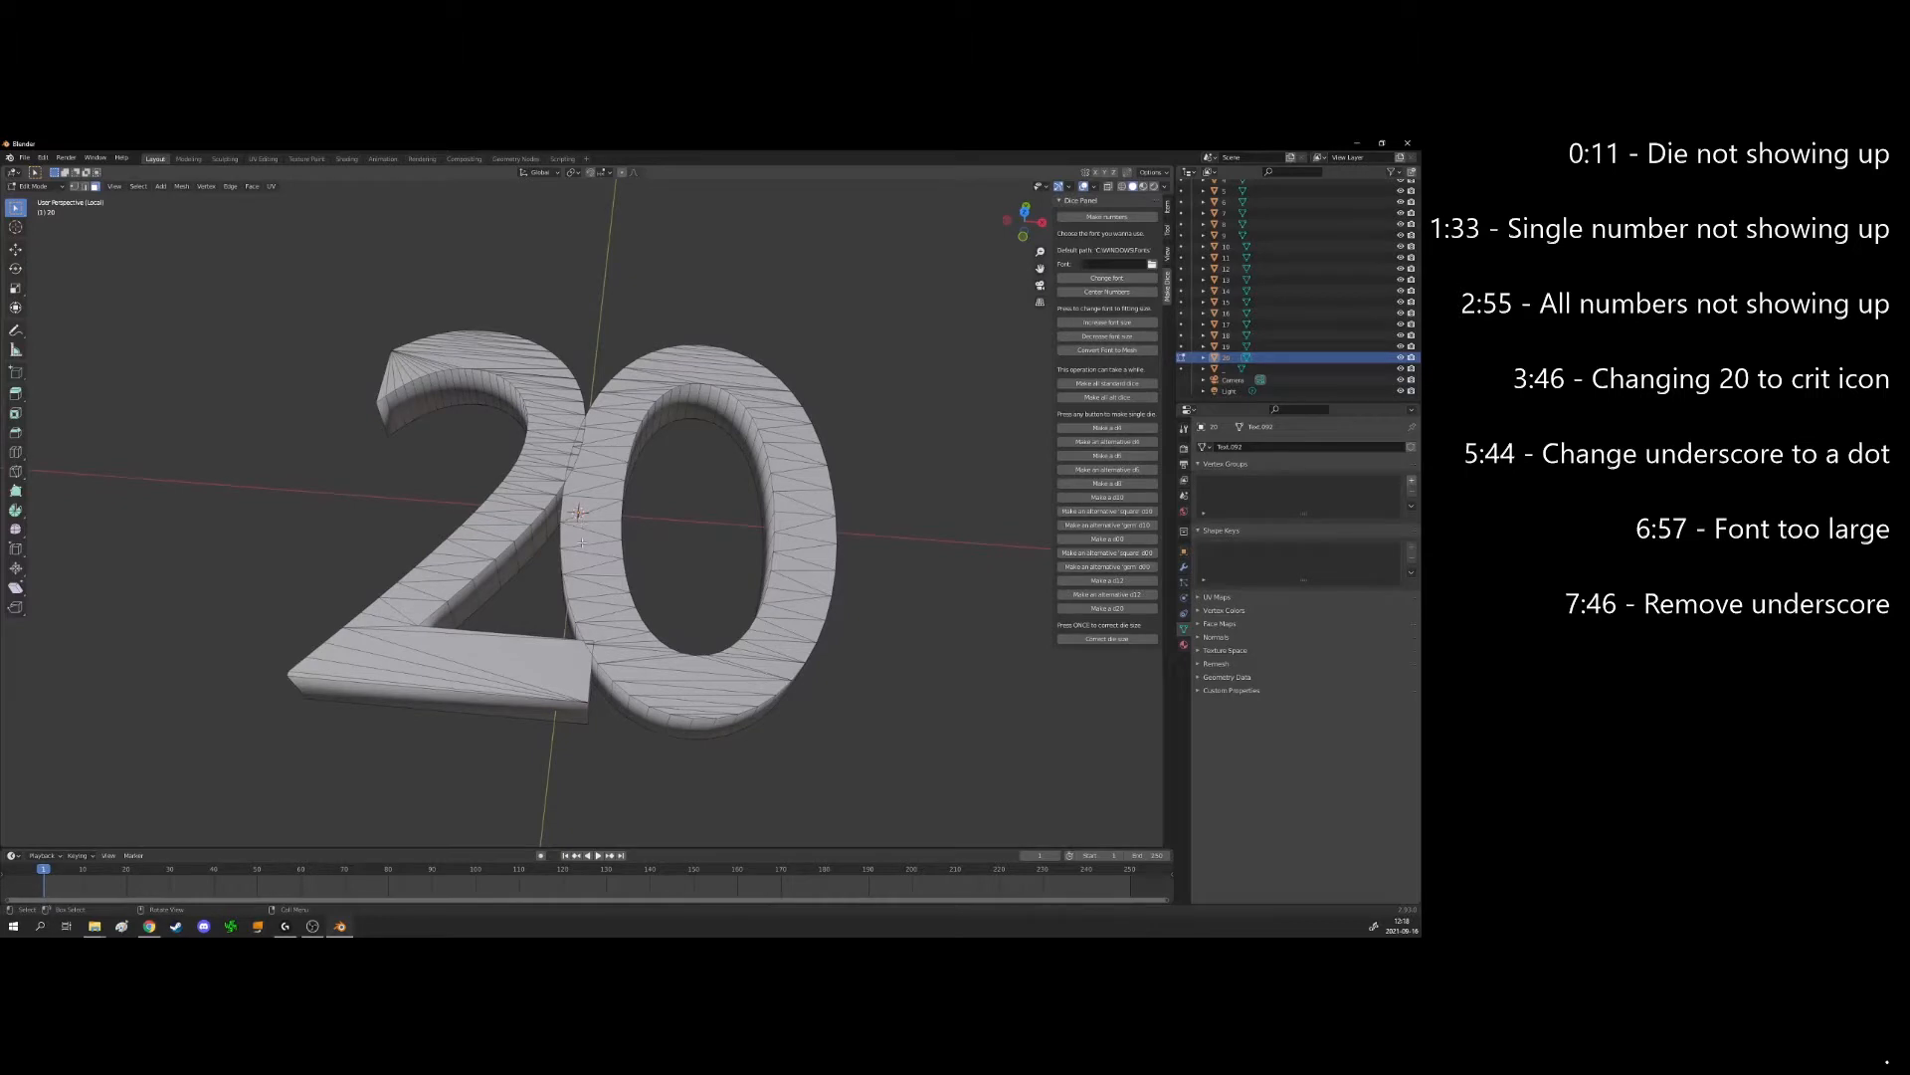
Select the whole connected 0 of the number 20 and move it clear of the 2
click(609, 492)
click(648, 483)
click(623, 457)
key(ctrl+l)
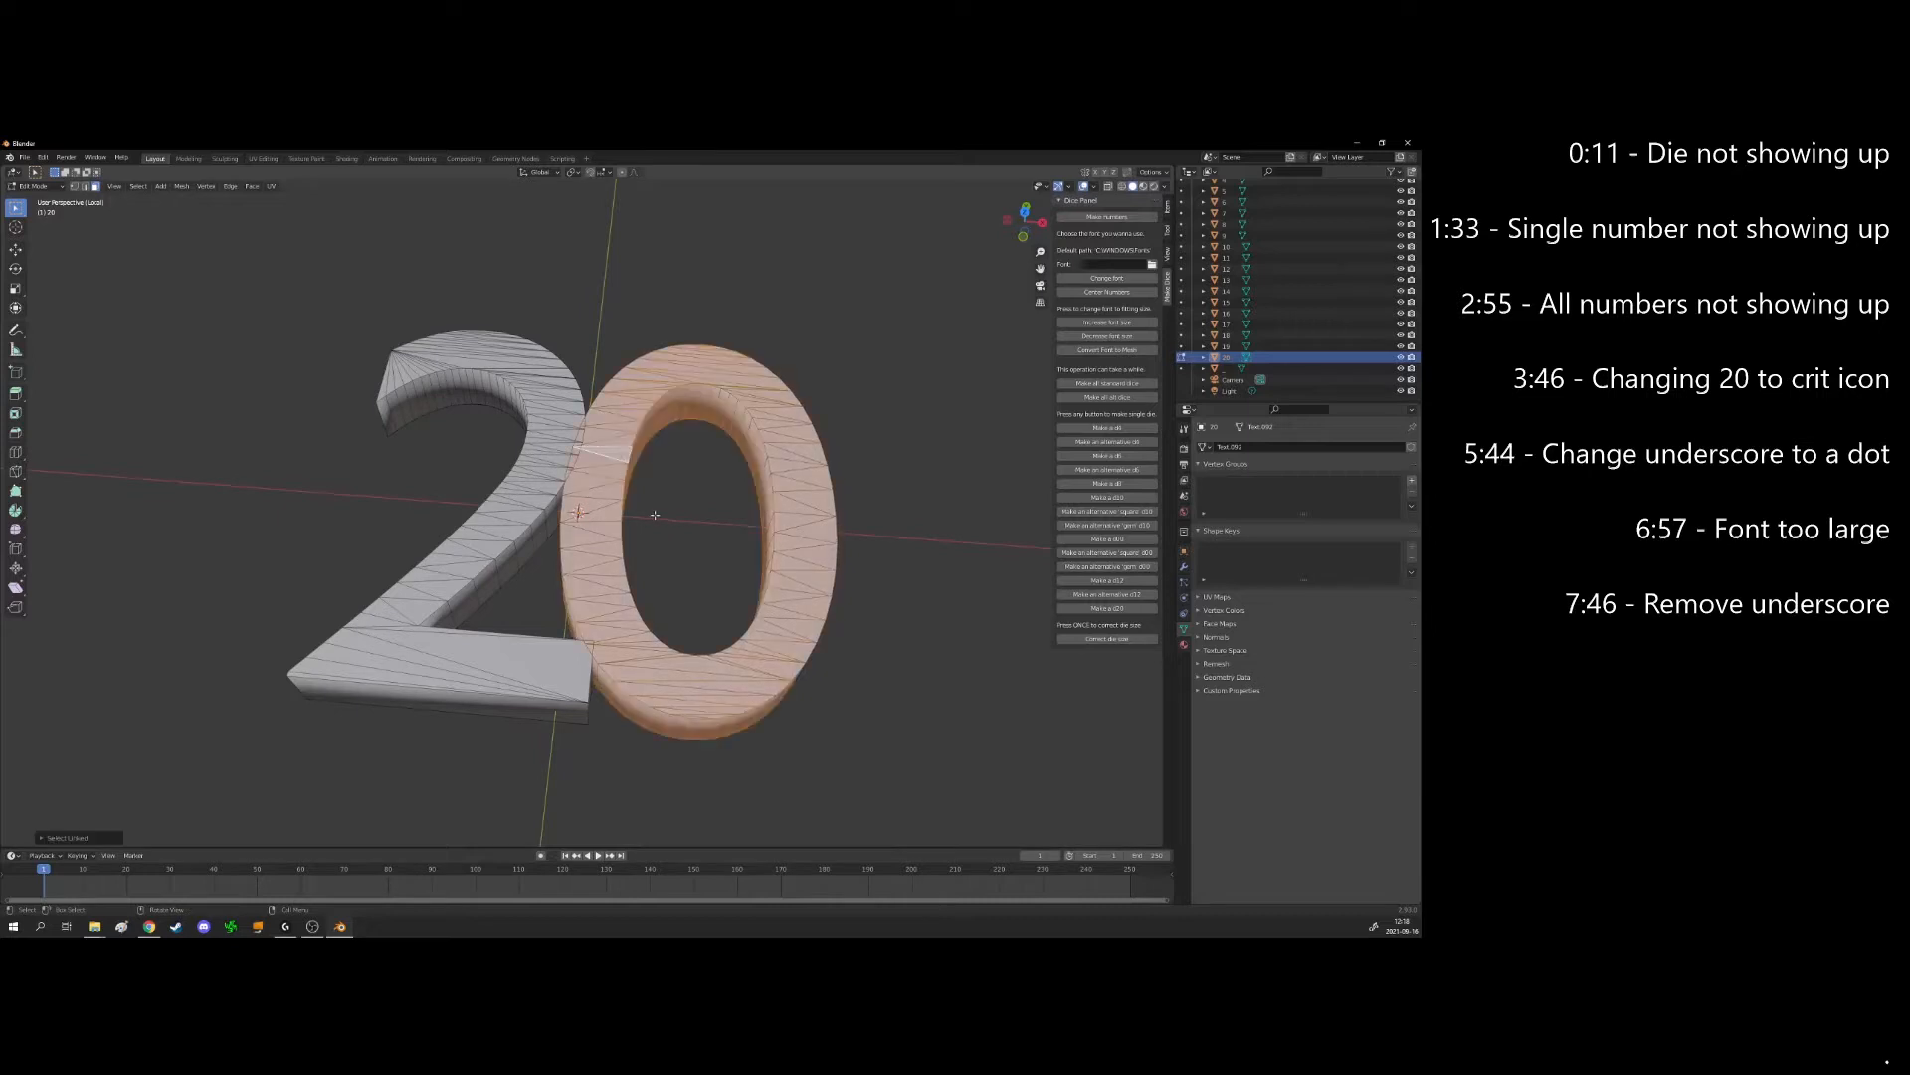
key(g)
click(676, 612)
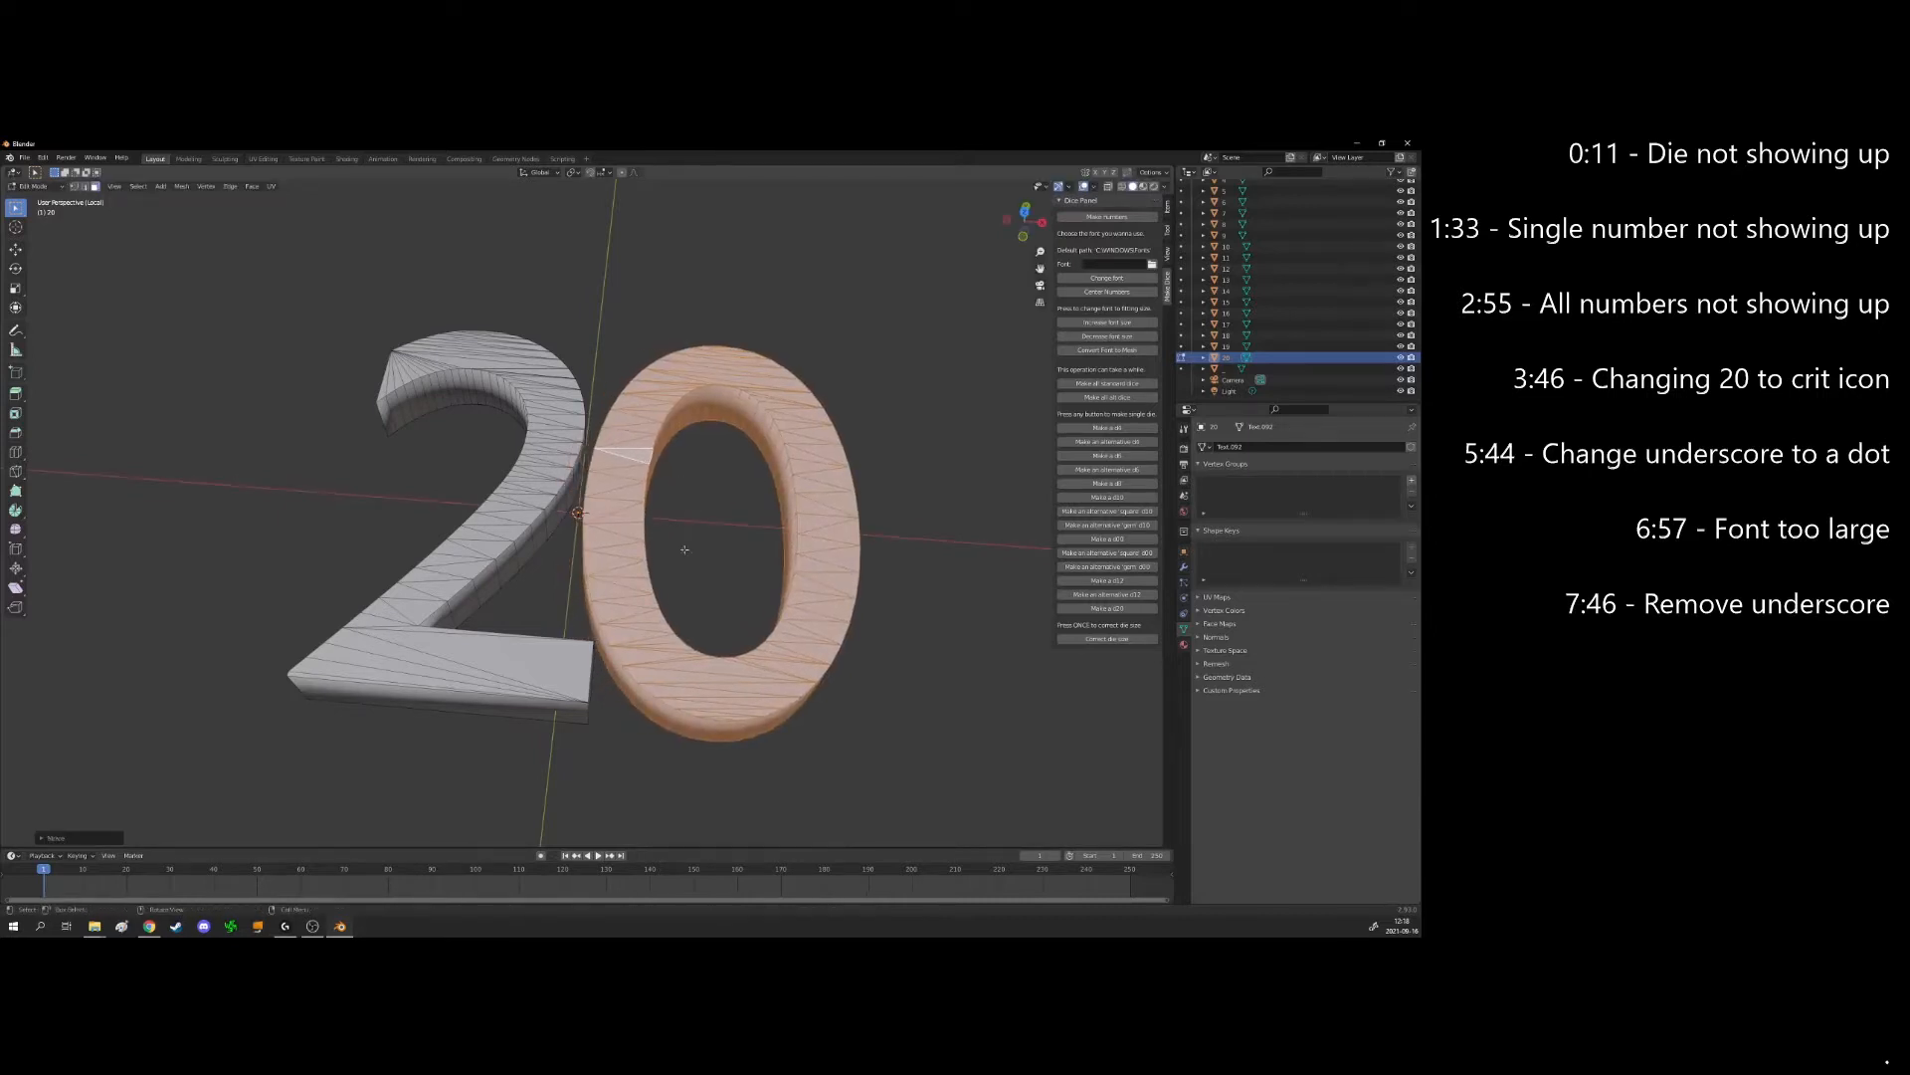
middle_drag(684, 505, 682, 521)
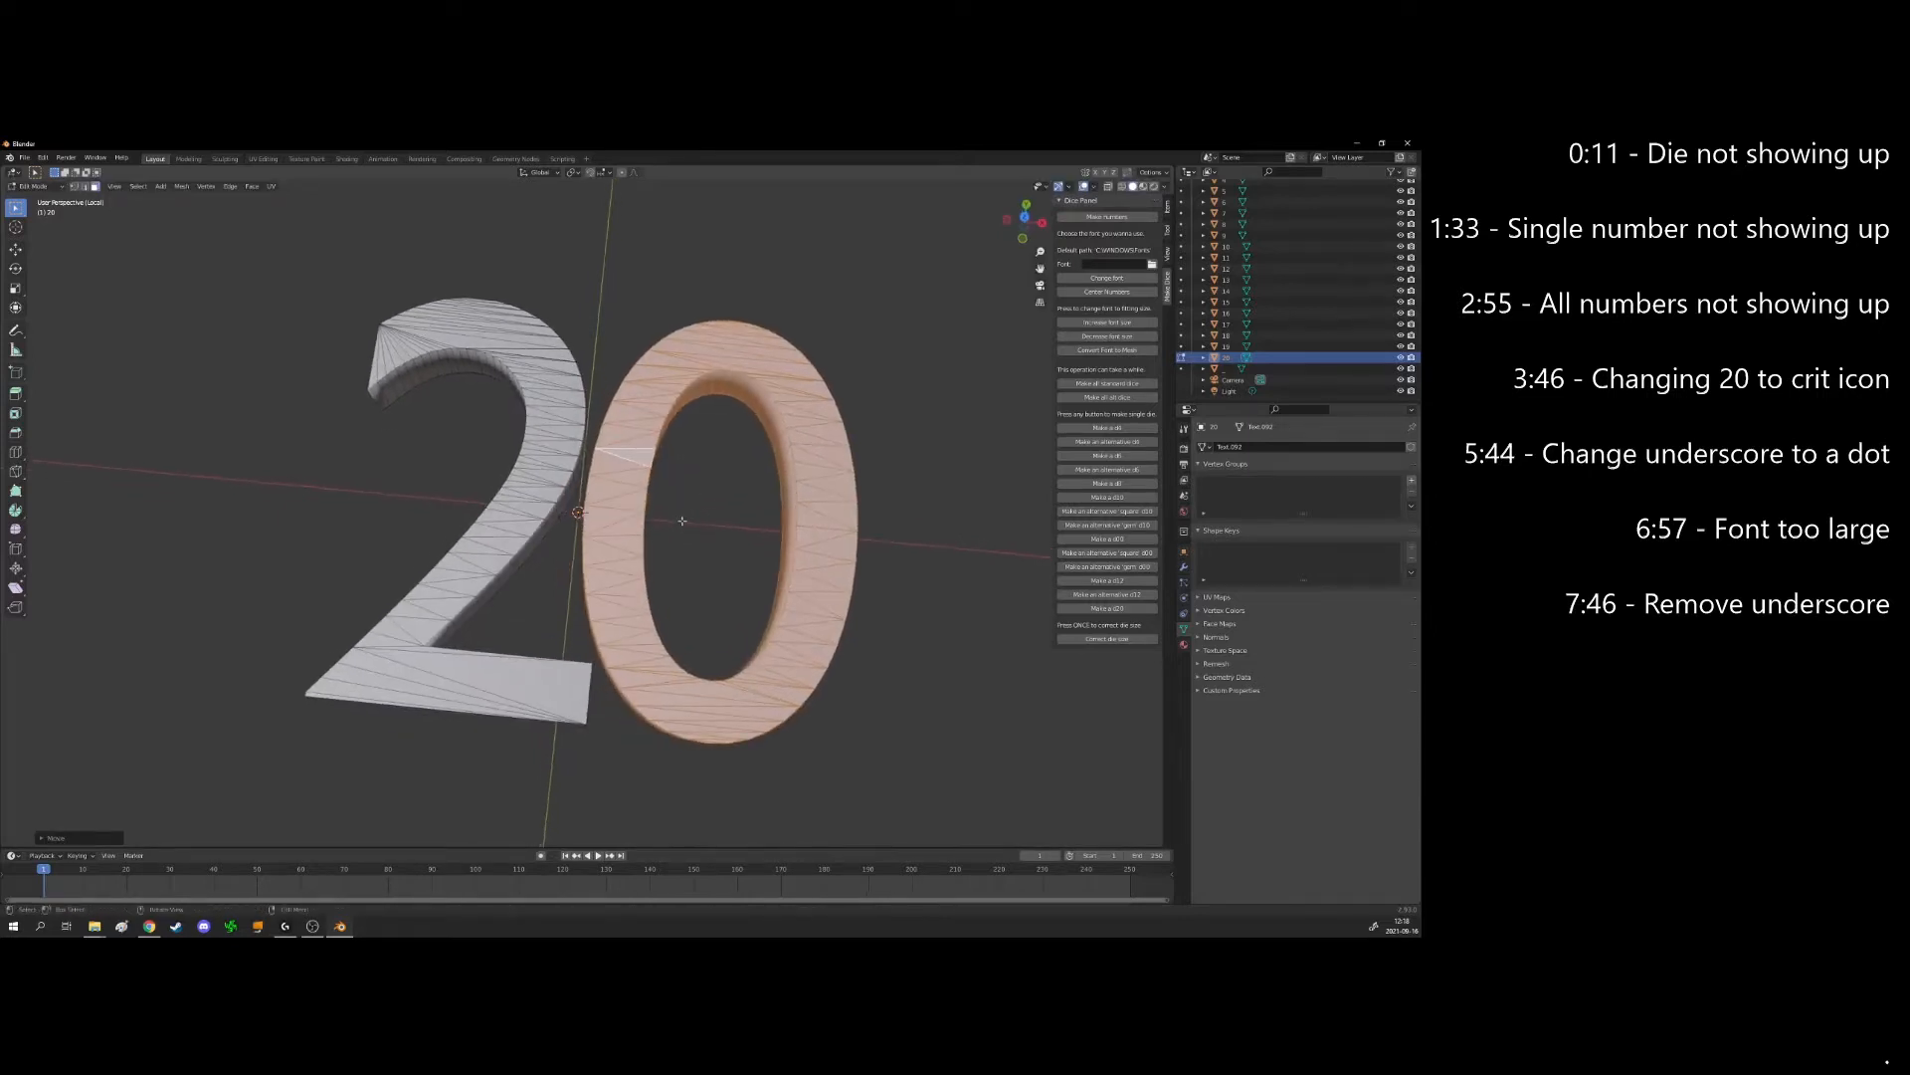
Move the 0 back along the X axis so that it overlaps the 2
key(g)
key(x)
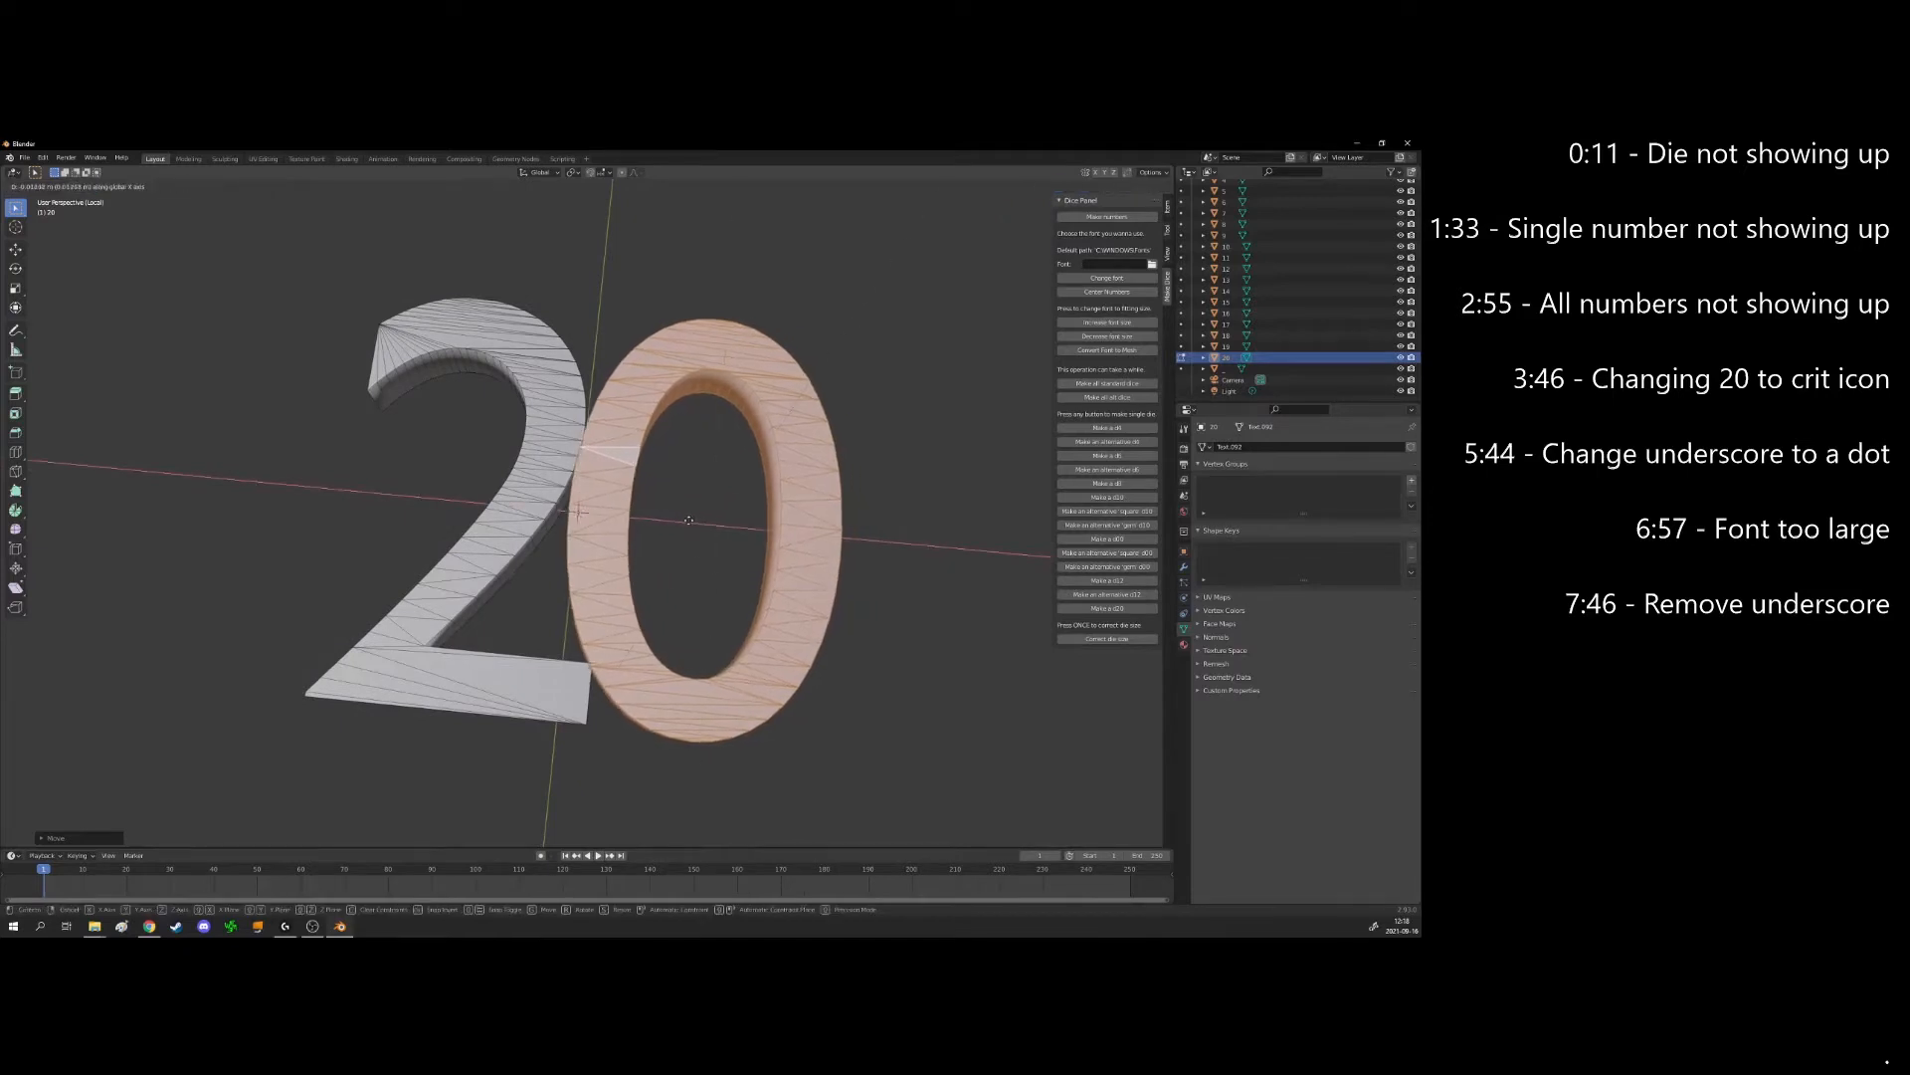
click(673, 526)
Try moving a single vertex of the 0 where it meets the 2 and inspect the overlap
scroll(563, 432, up, 4)
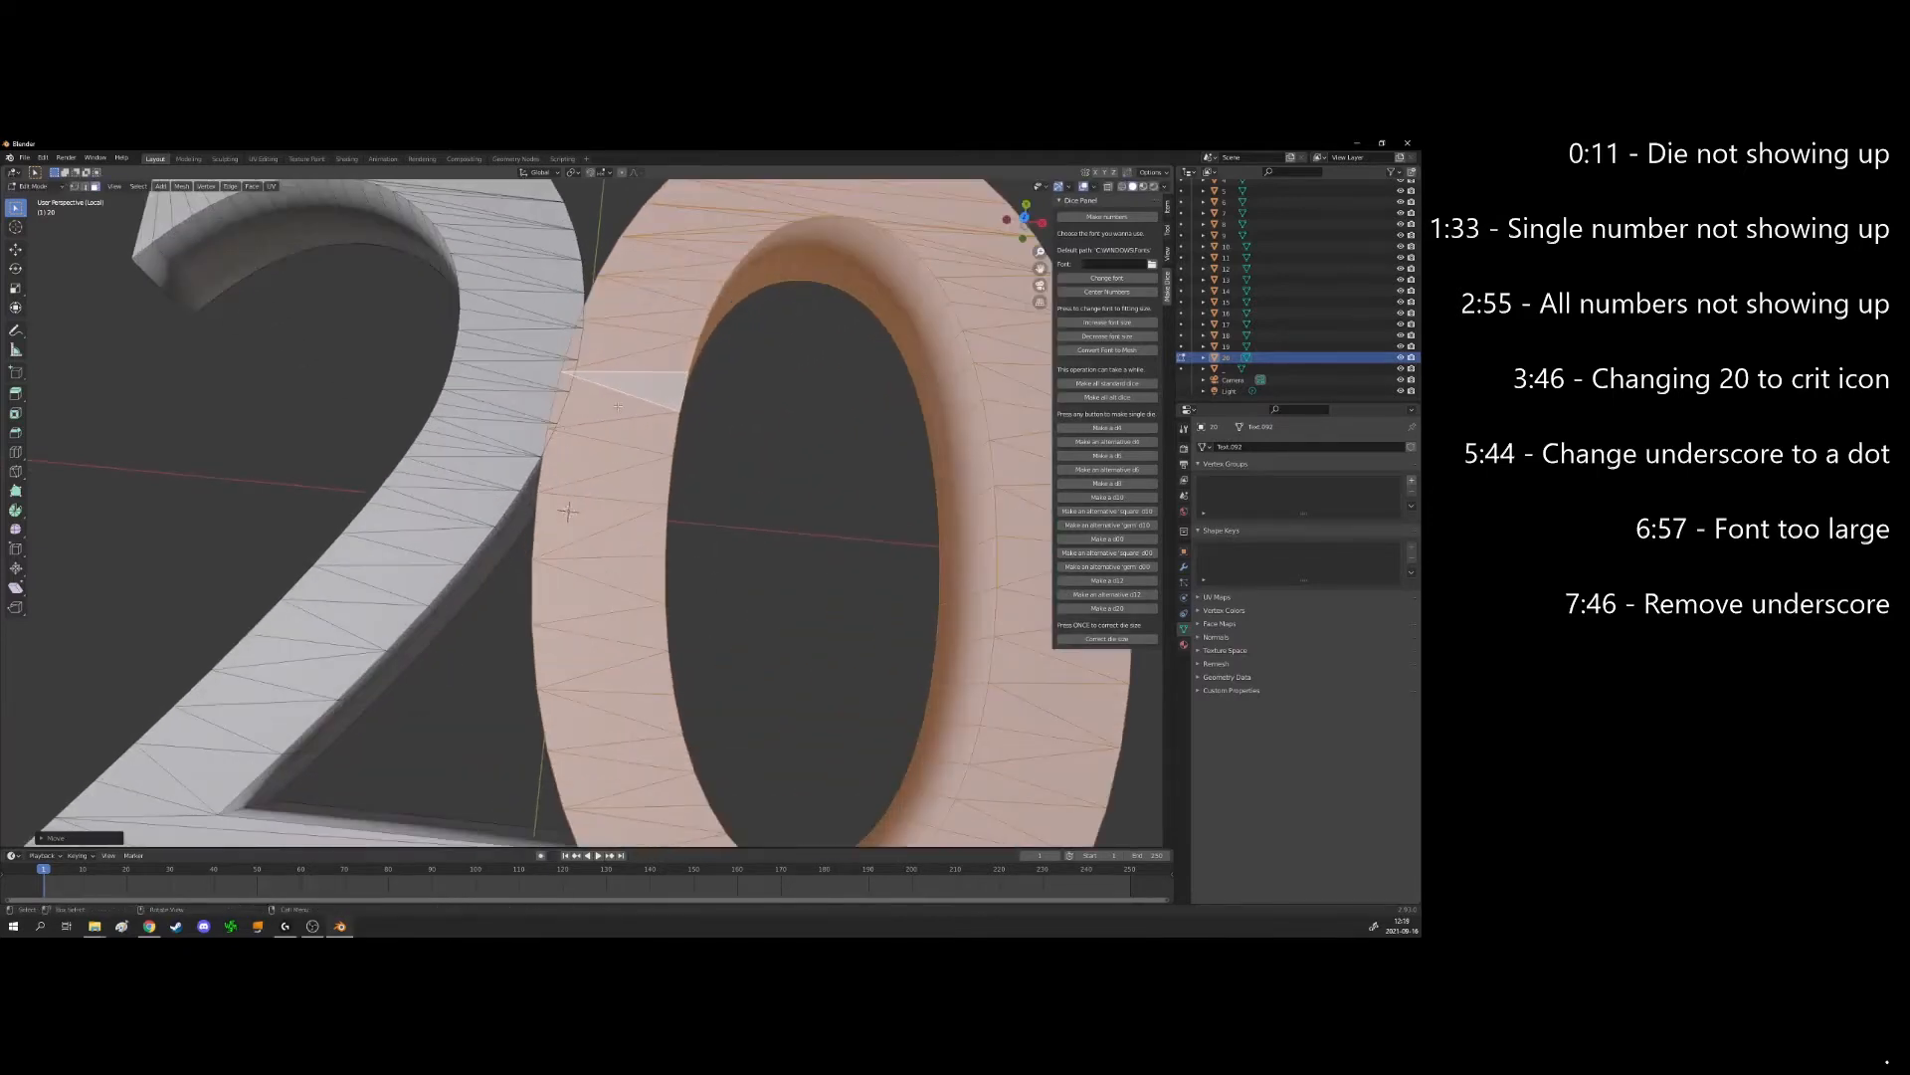
key(a)
middle_drag(567, 511, 565, 584)
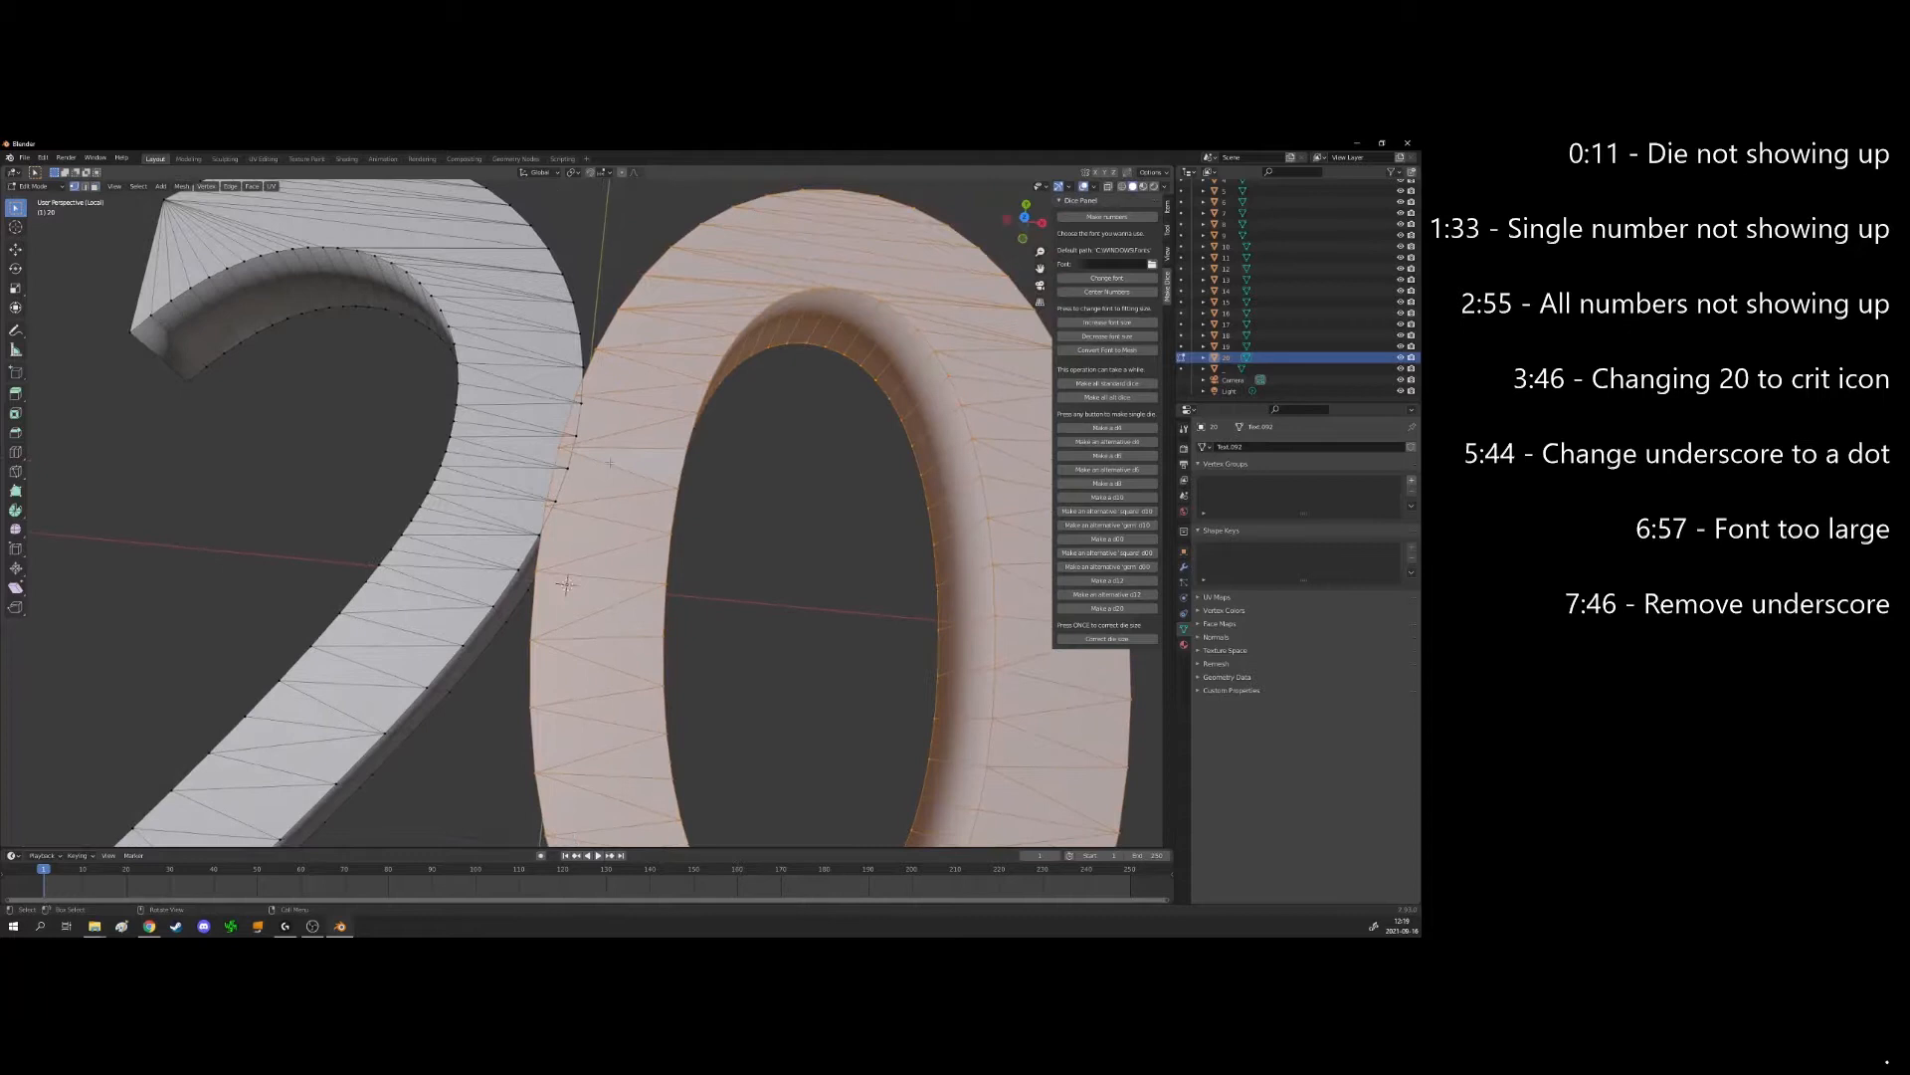
click(589, 388)
key(g)
middle_drag(590, 393, 596, 415)
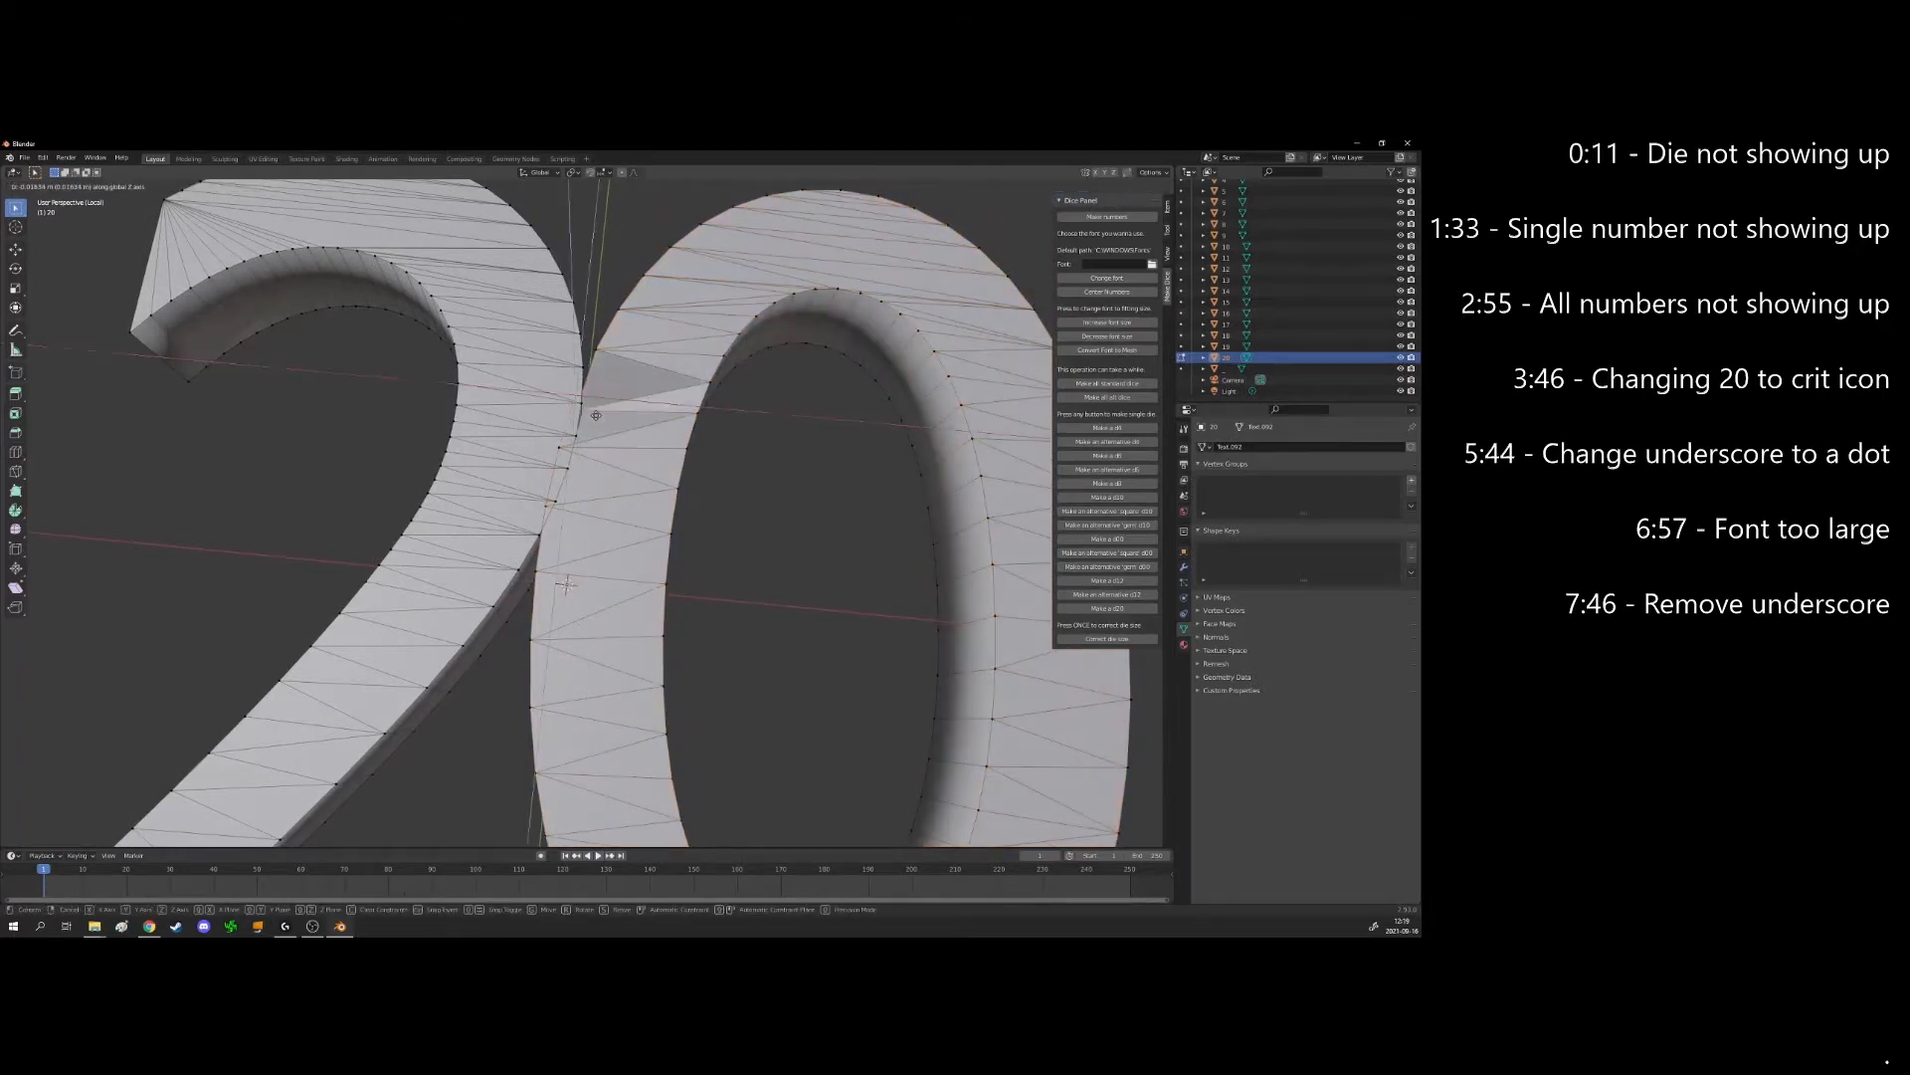
click(619, 435)
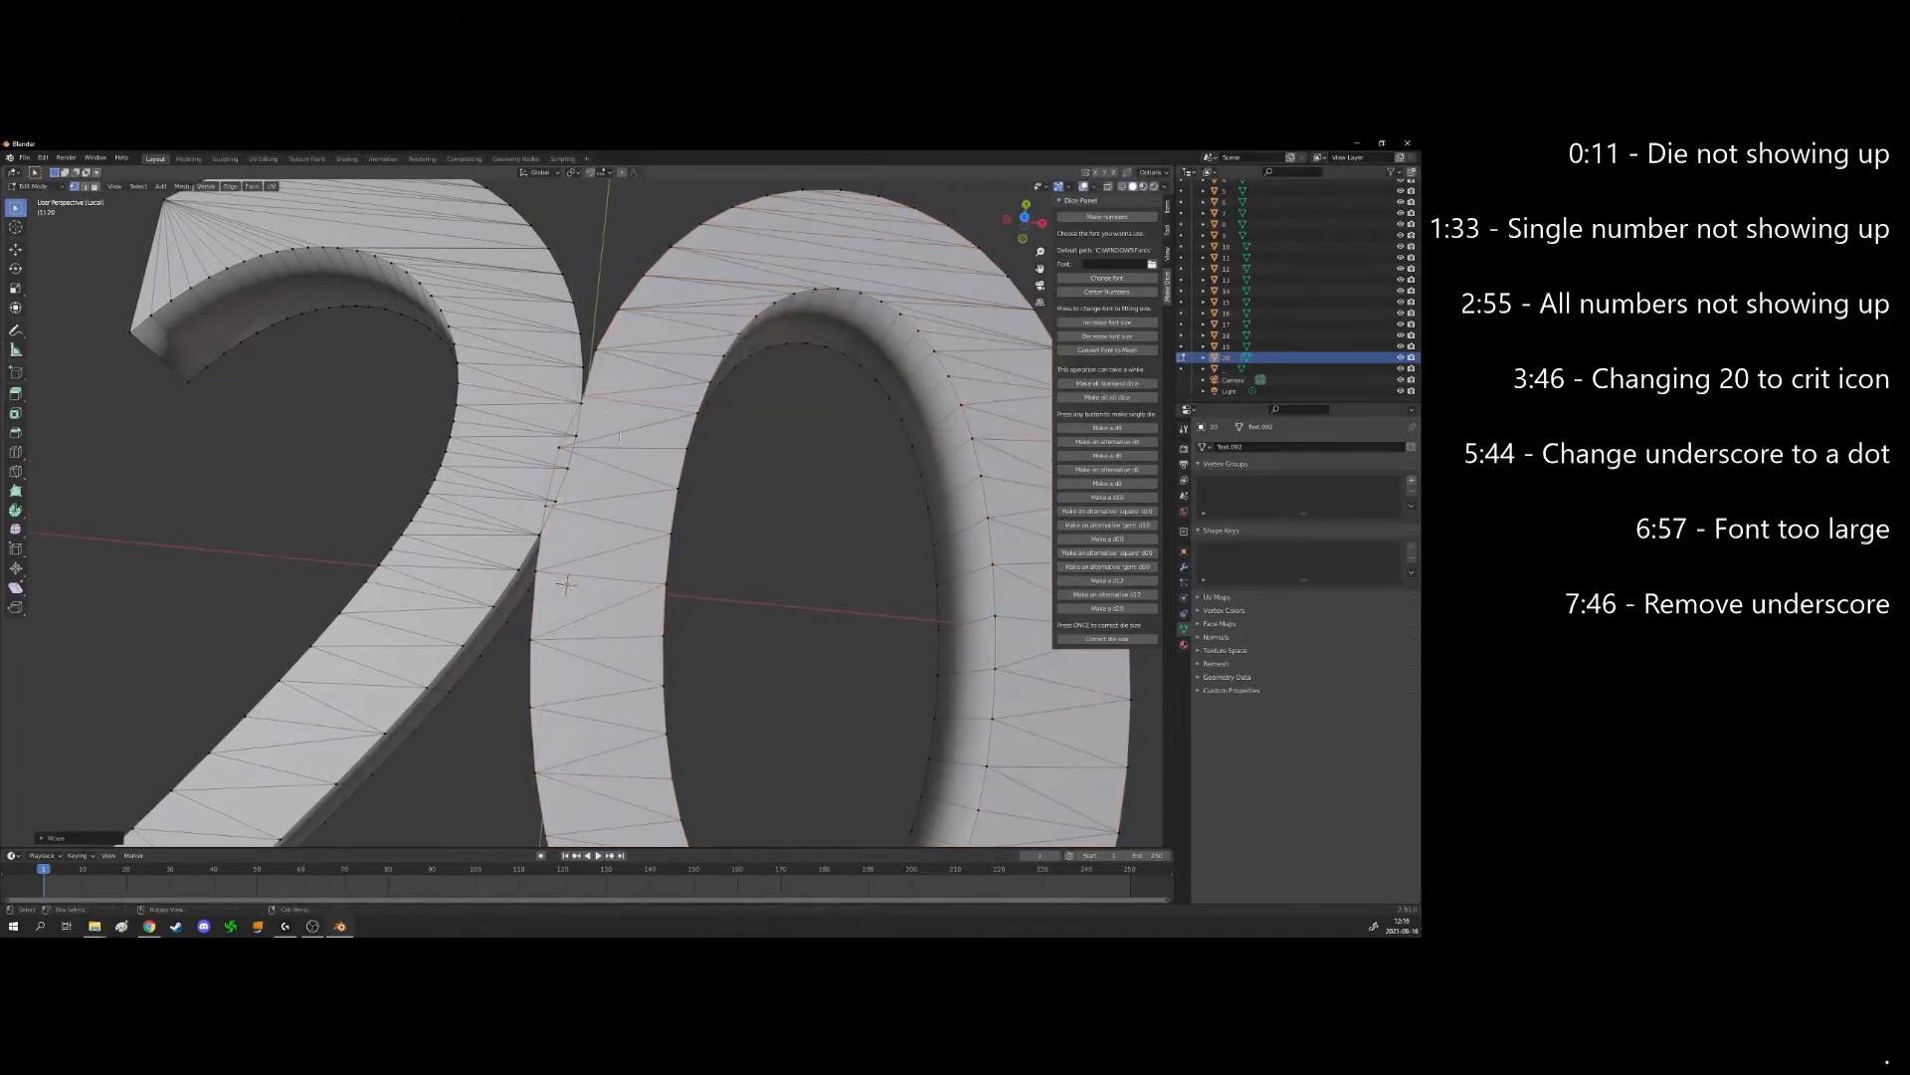
right_click(666, 497)
middle_drag(712, 440, 698, 480)
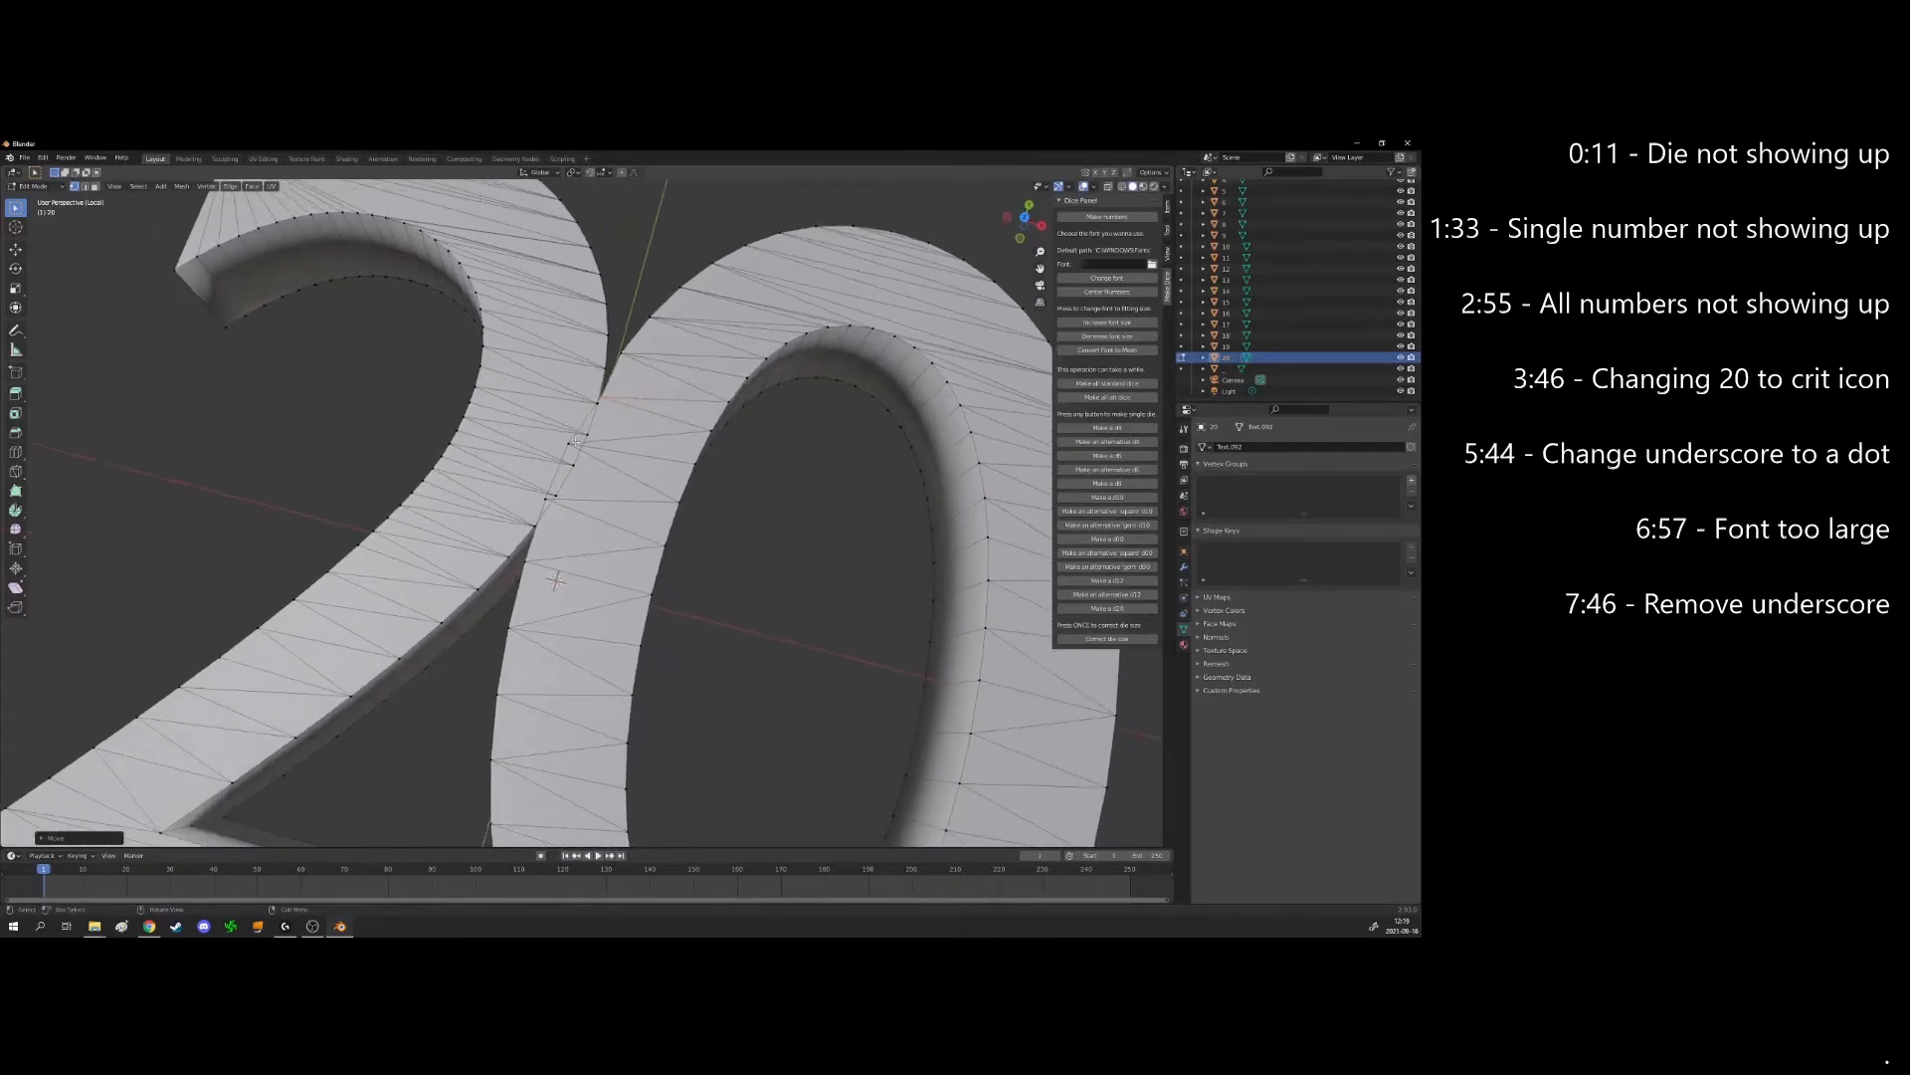
middle_drag(556, 580, 537, 567)
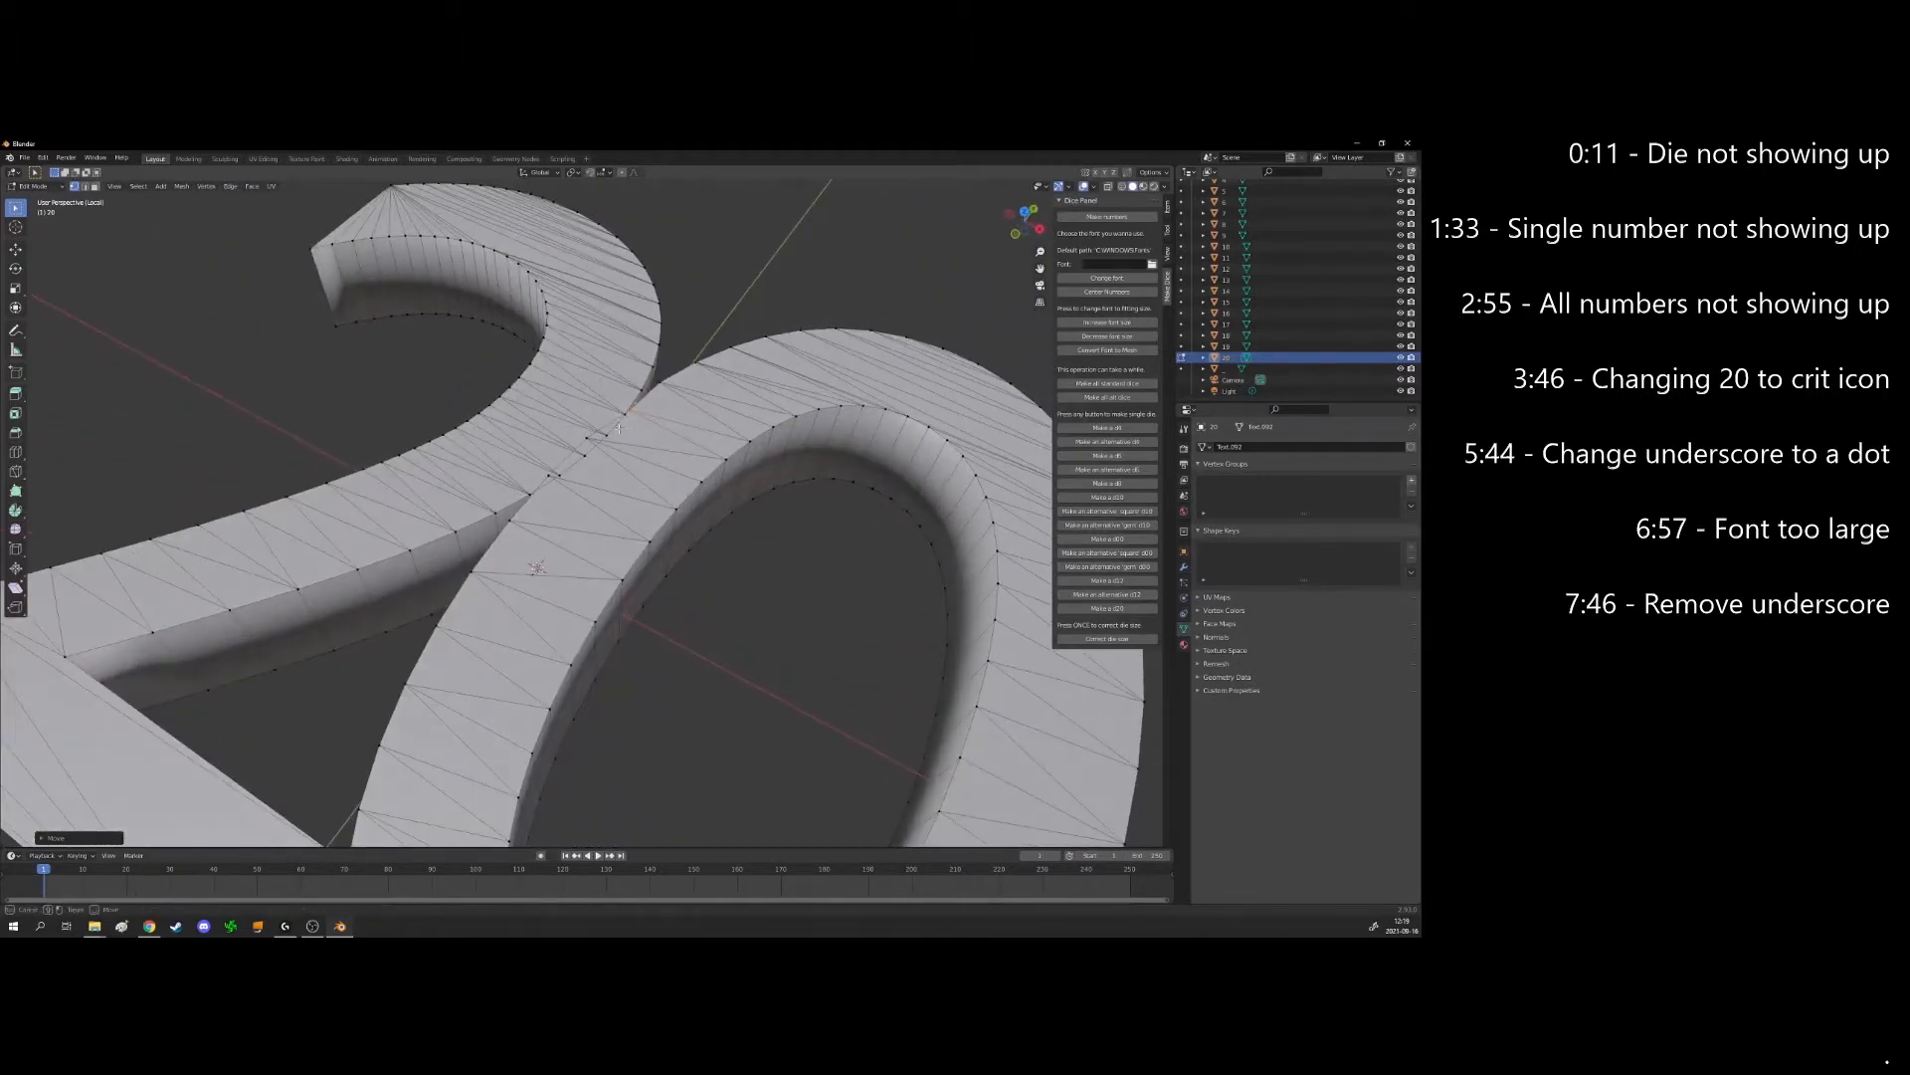
scroll(594, 565, down, 6)
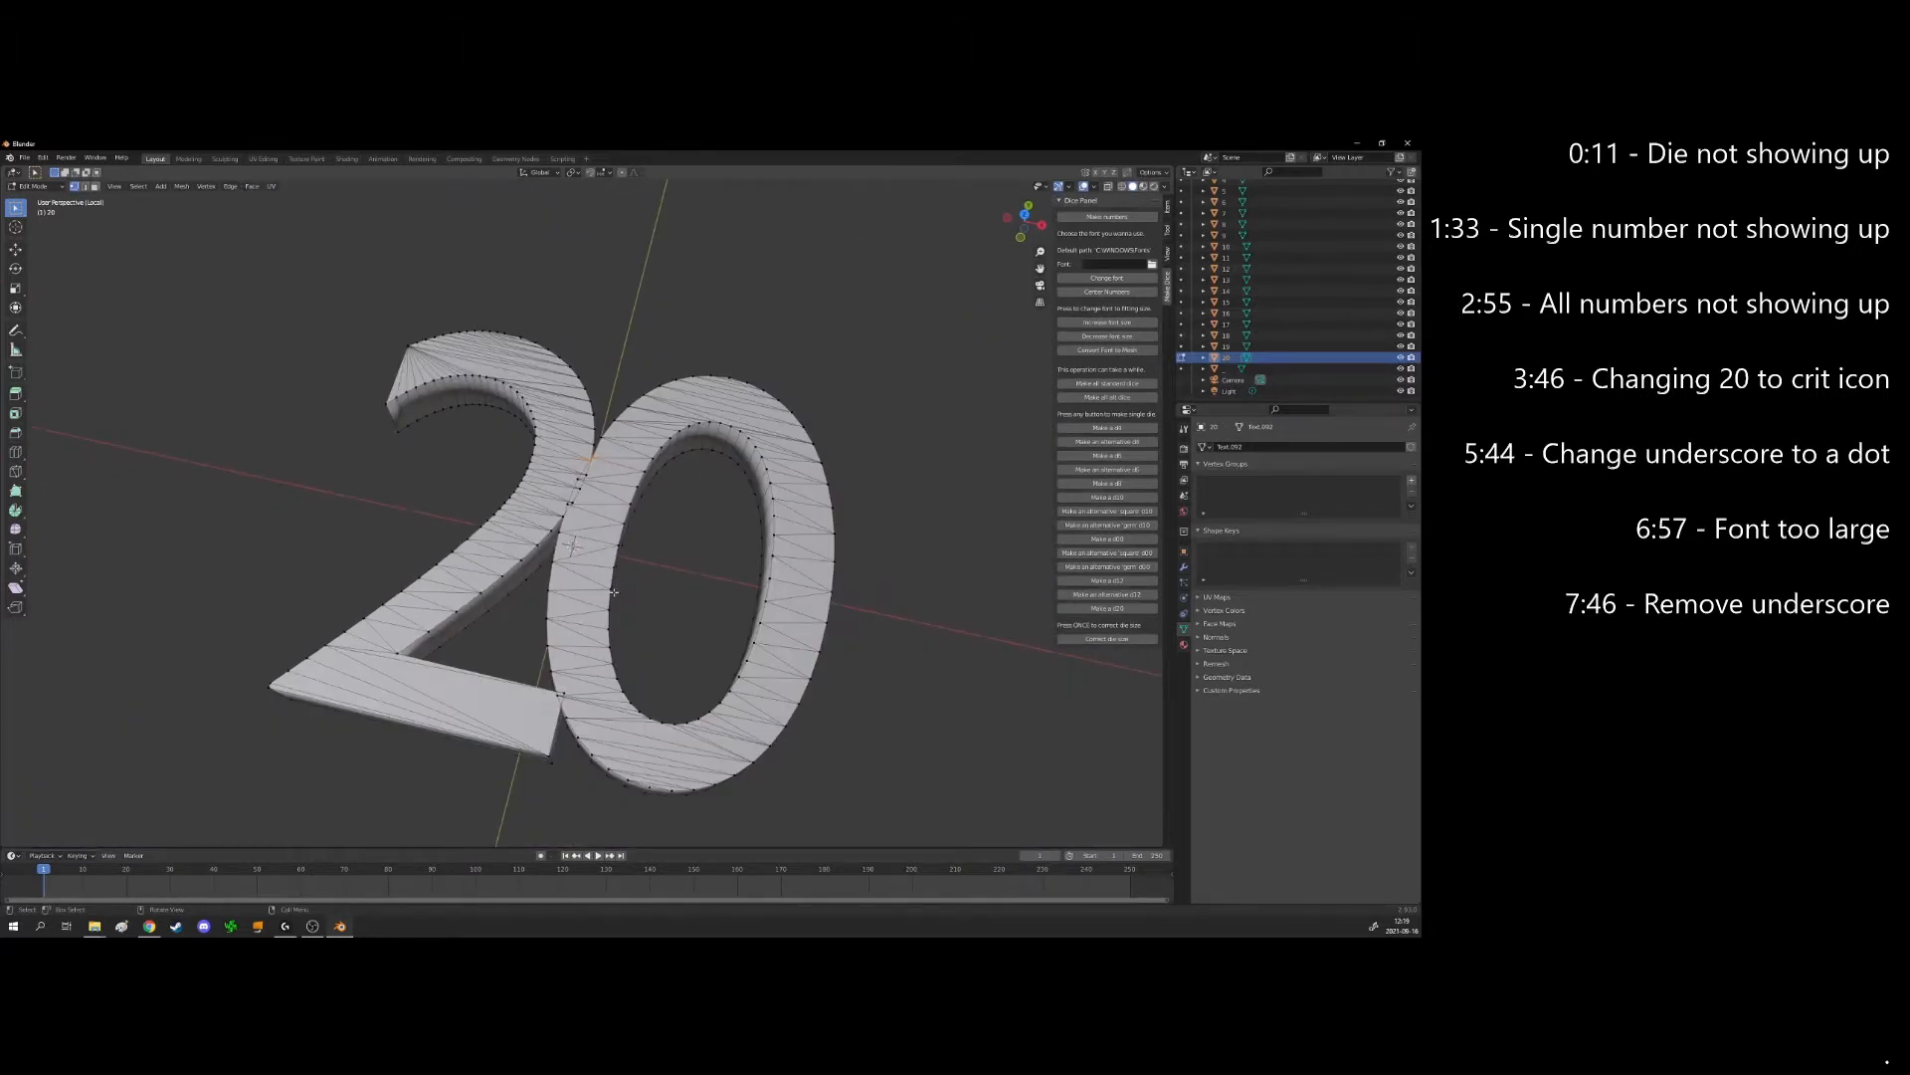
Select the whole connected 0 and move it along the X axis until it is separated from the 2
key(ctrl+l)
key(Tab)
mouse_move(619, 571)
middle_down()
mouse_move(602, 580)
mouse_move(614, 545)
middle_up()
key(Tab)
key(ctrl+l)
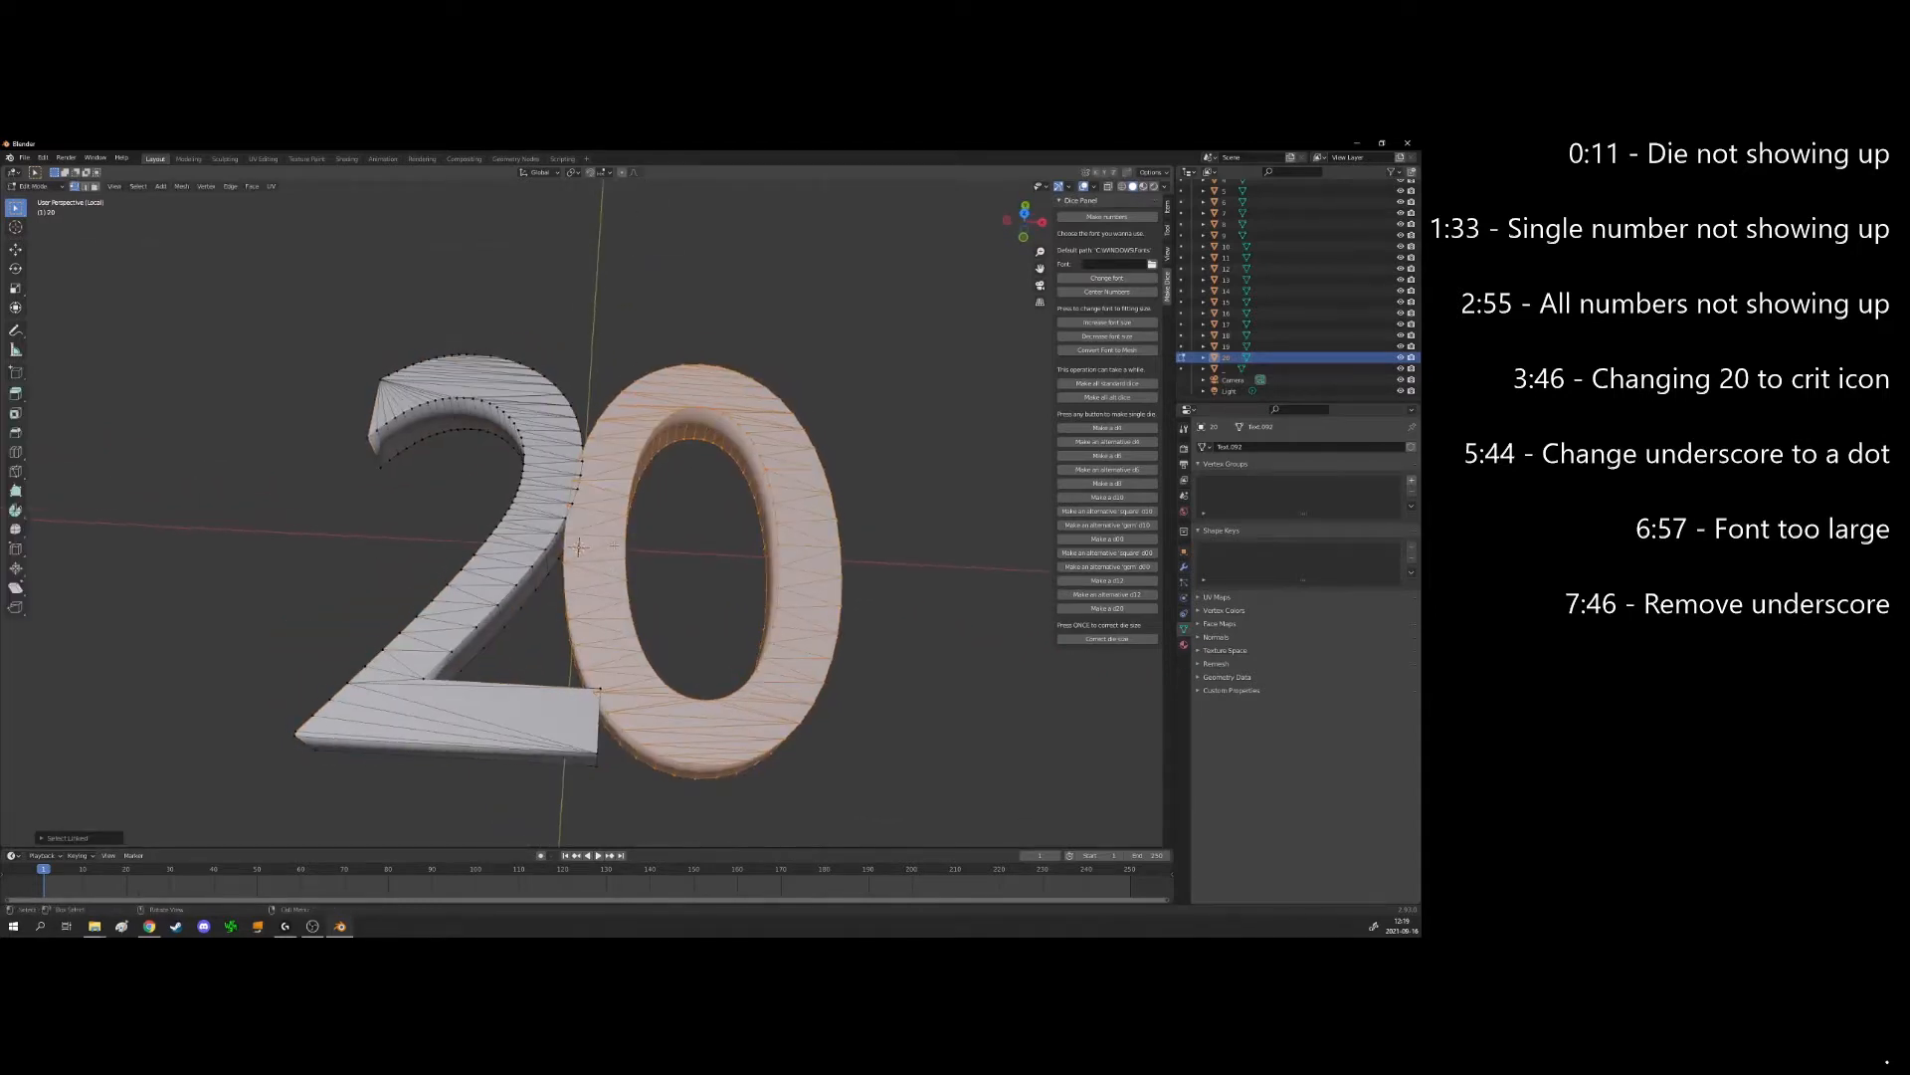
key(g)
key(x)
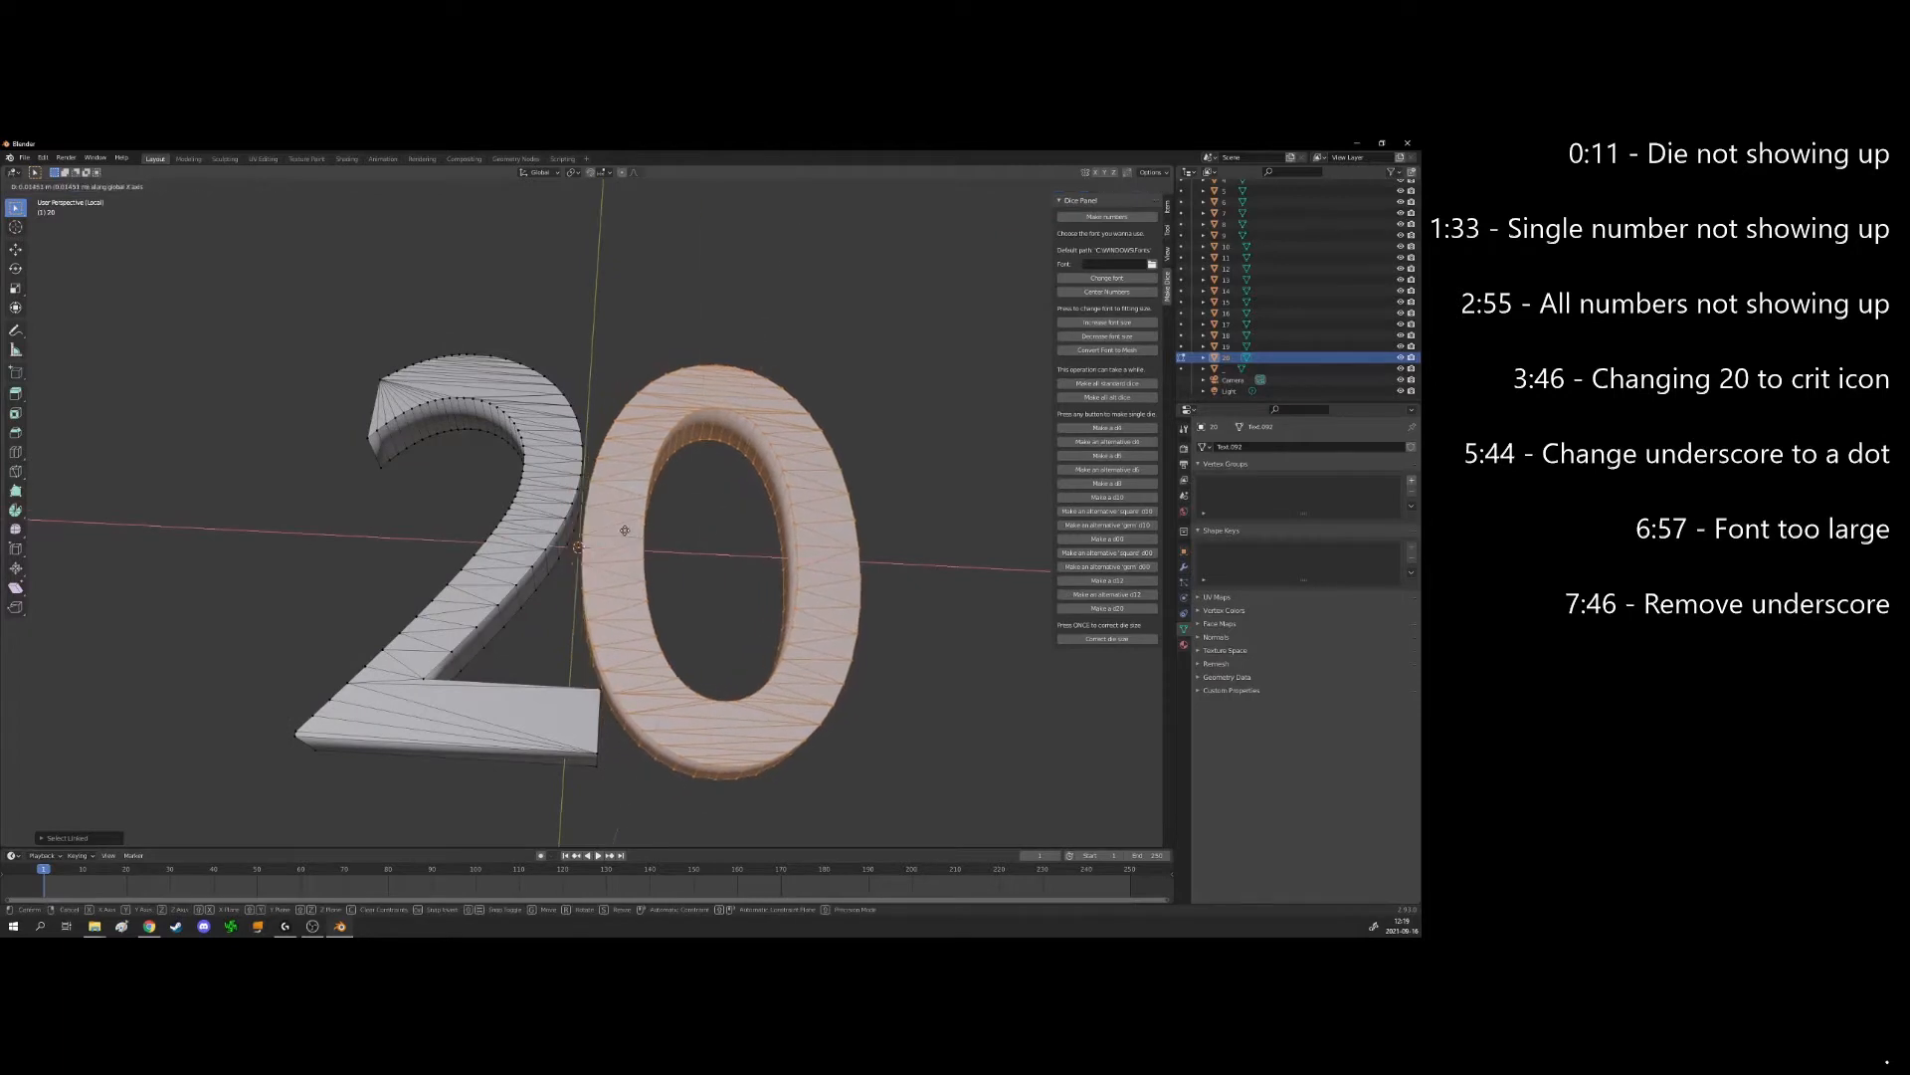
click(629, 532)
middle_drag(717, 593, 719, 609)
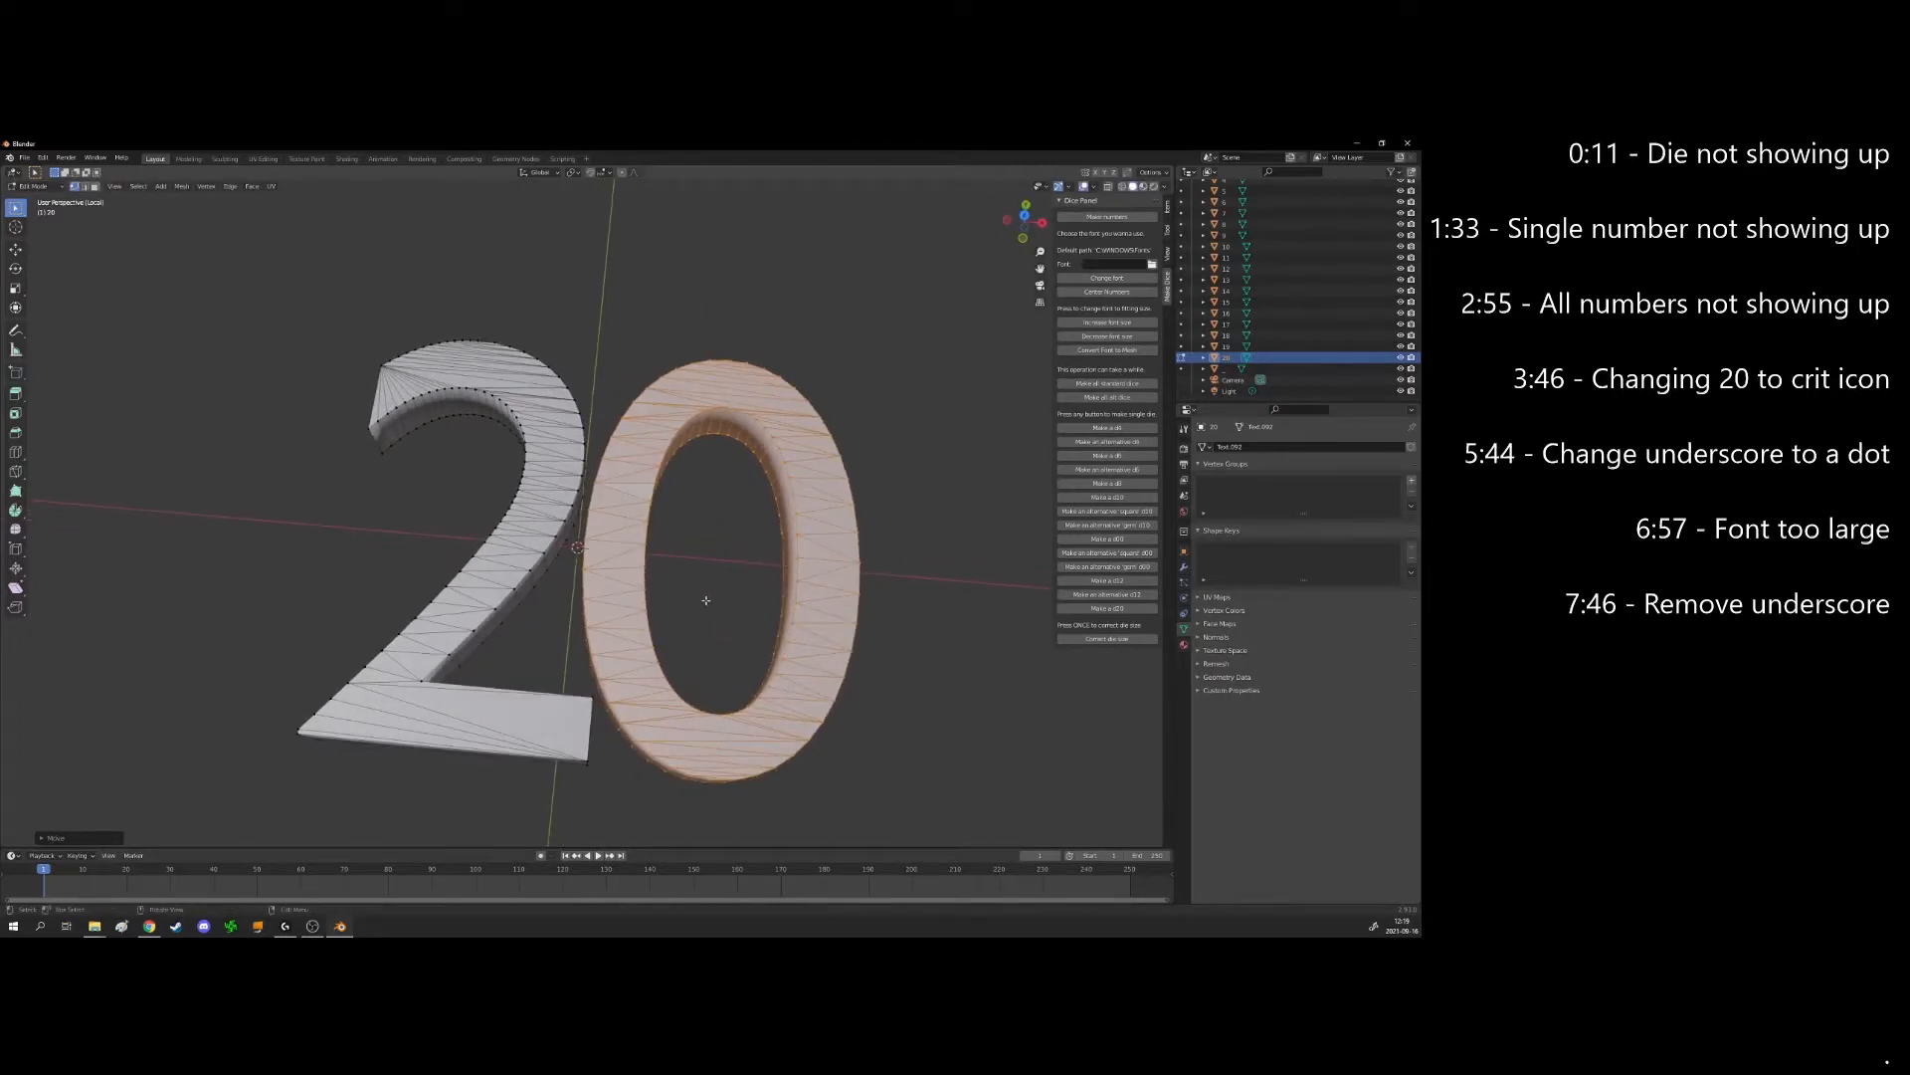
Finish editing the number, leave local view and generate the d20 again
key(Tab)
scroll(666, 645, down, 2)
middle_drag(666, 645, 708, 601)
scroll(648, 635, down, 2)
scroll(694, 593, down, 2)
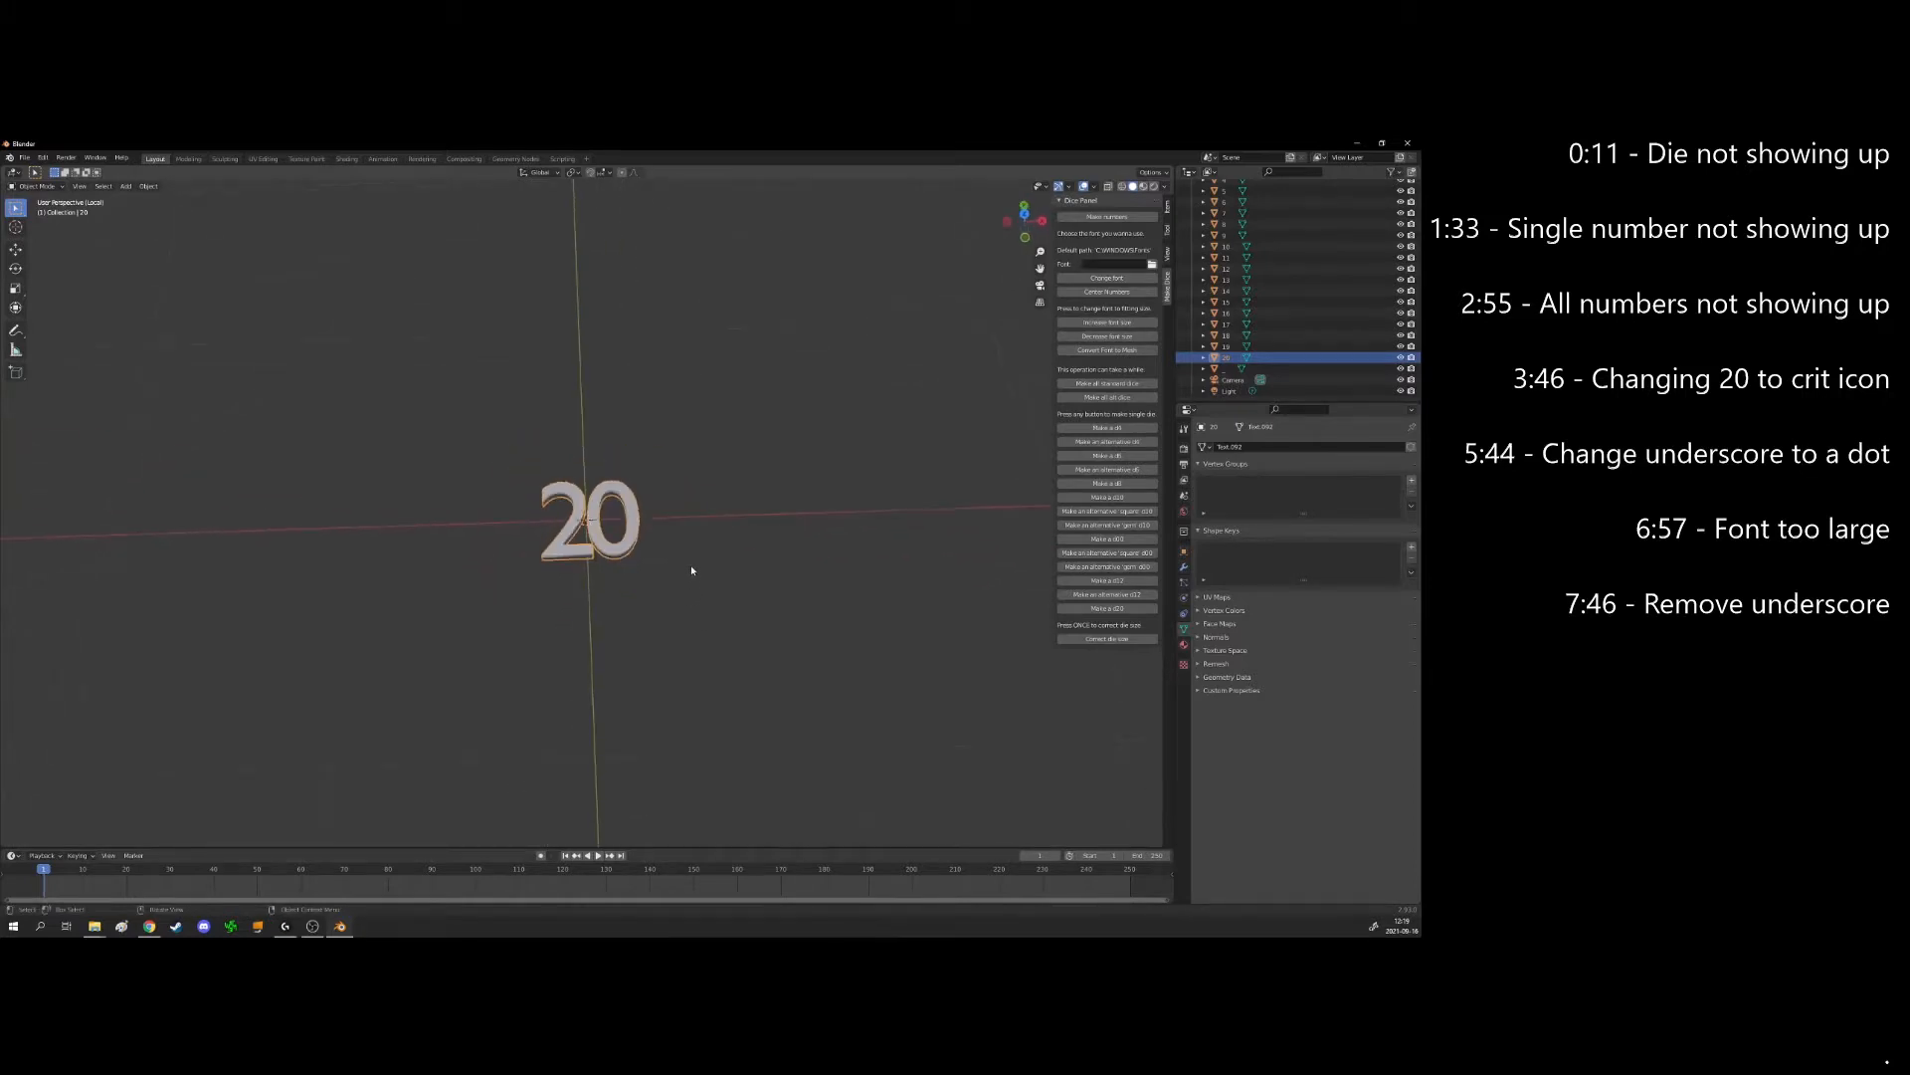
key(KP_Divide)
click(684, 568)
click(1102, 609)
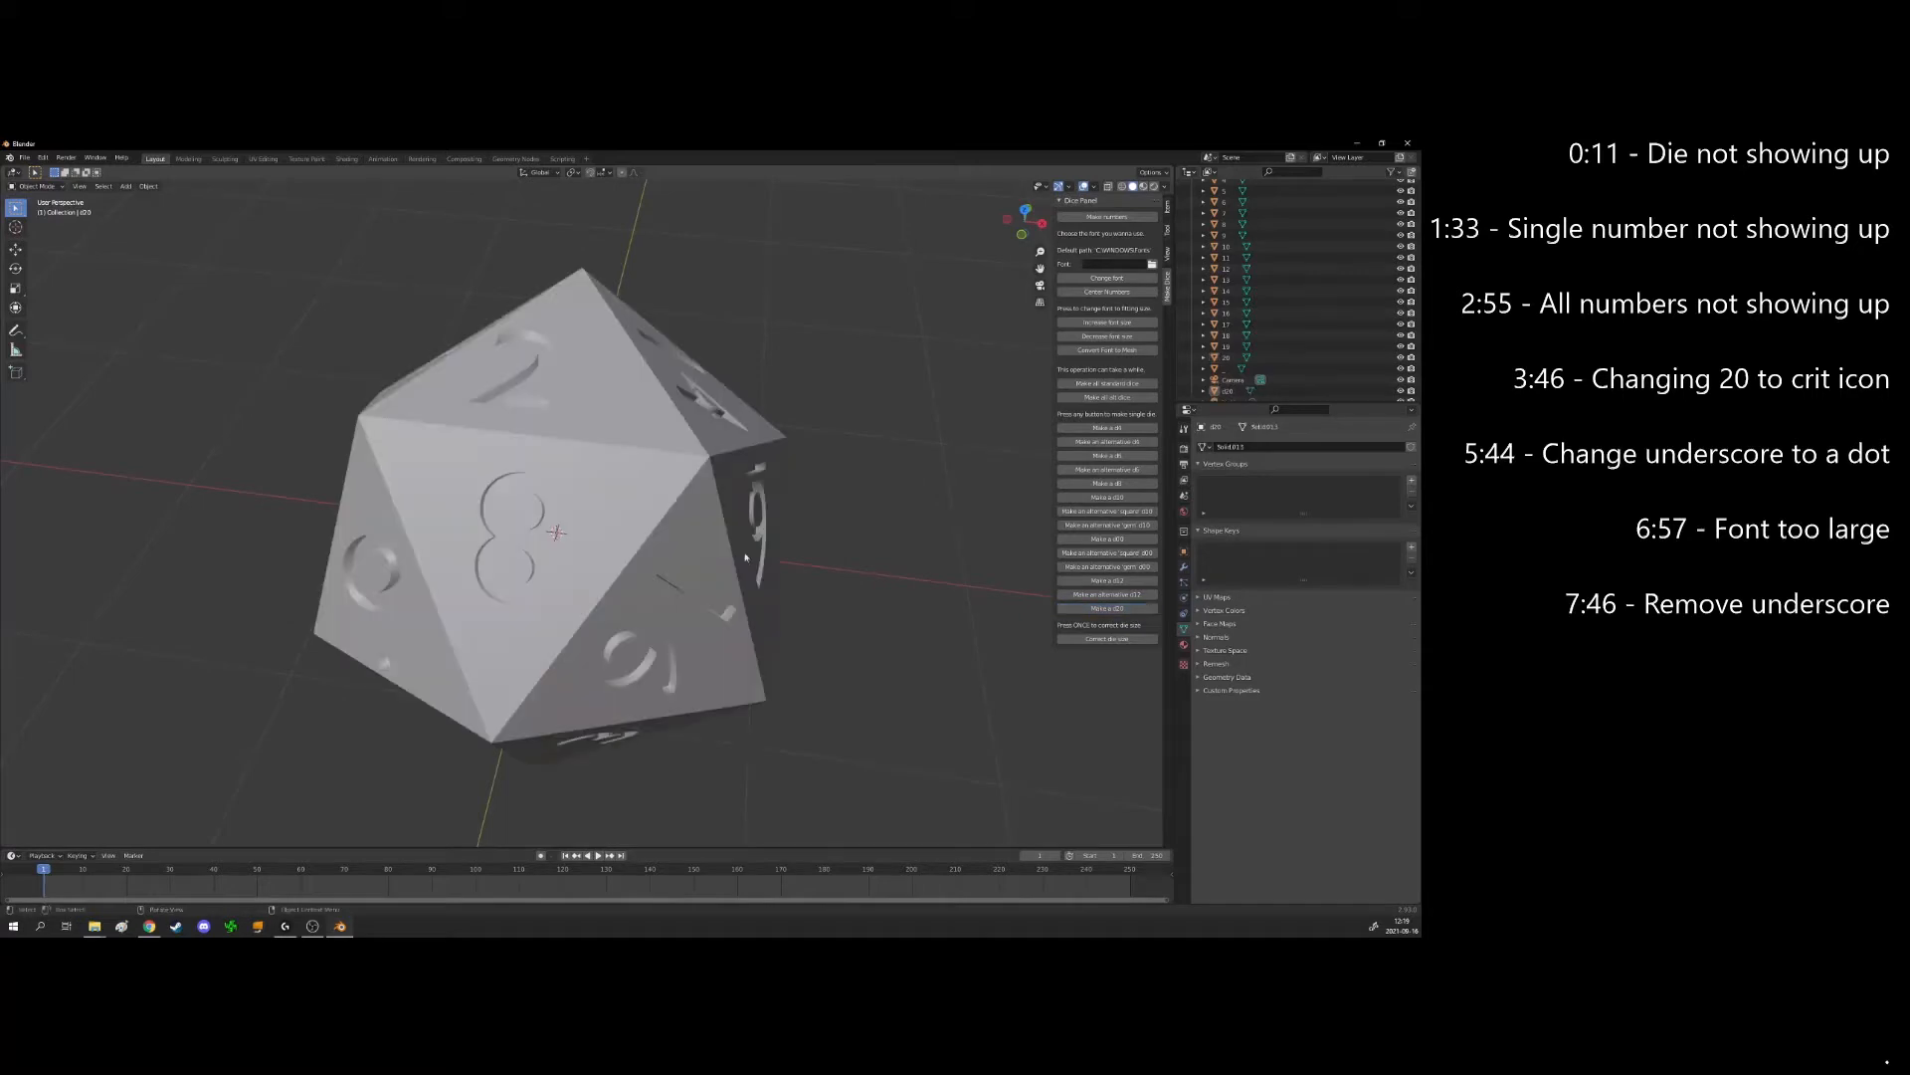
Examine the engraved 20 on the die in edit mode, checking how each digit is cut
click(696, 484)
middle_drag(696, 485, 659, 542)
key(Tab)
scroll(552, 529, up, 8)
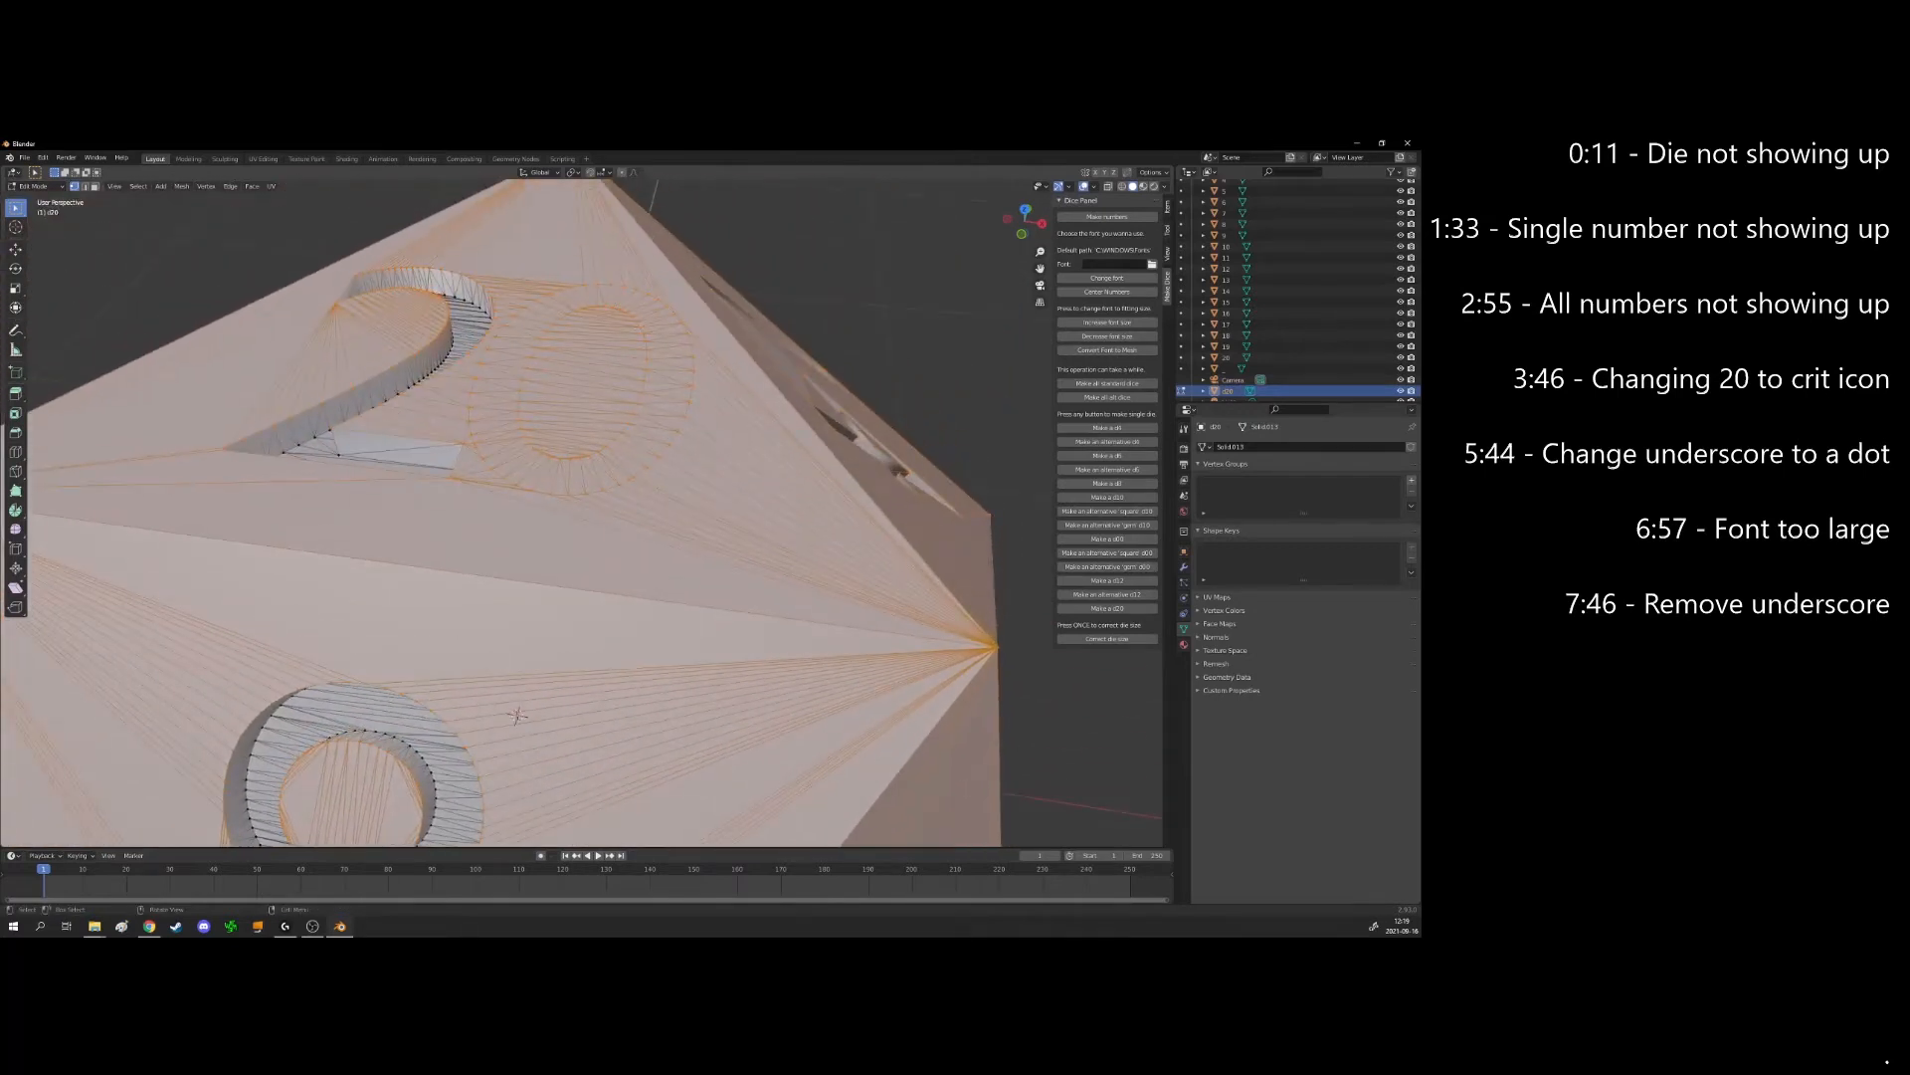
key(Tab)
scroll(604, 532, down, 8)
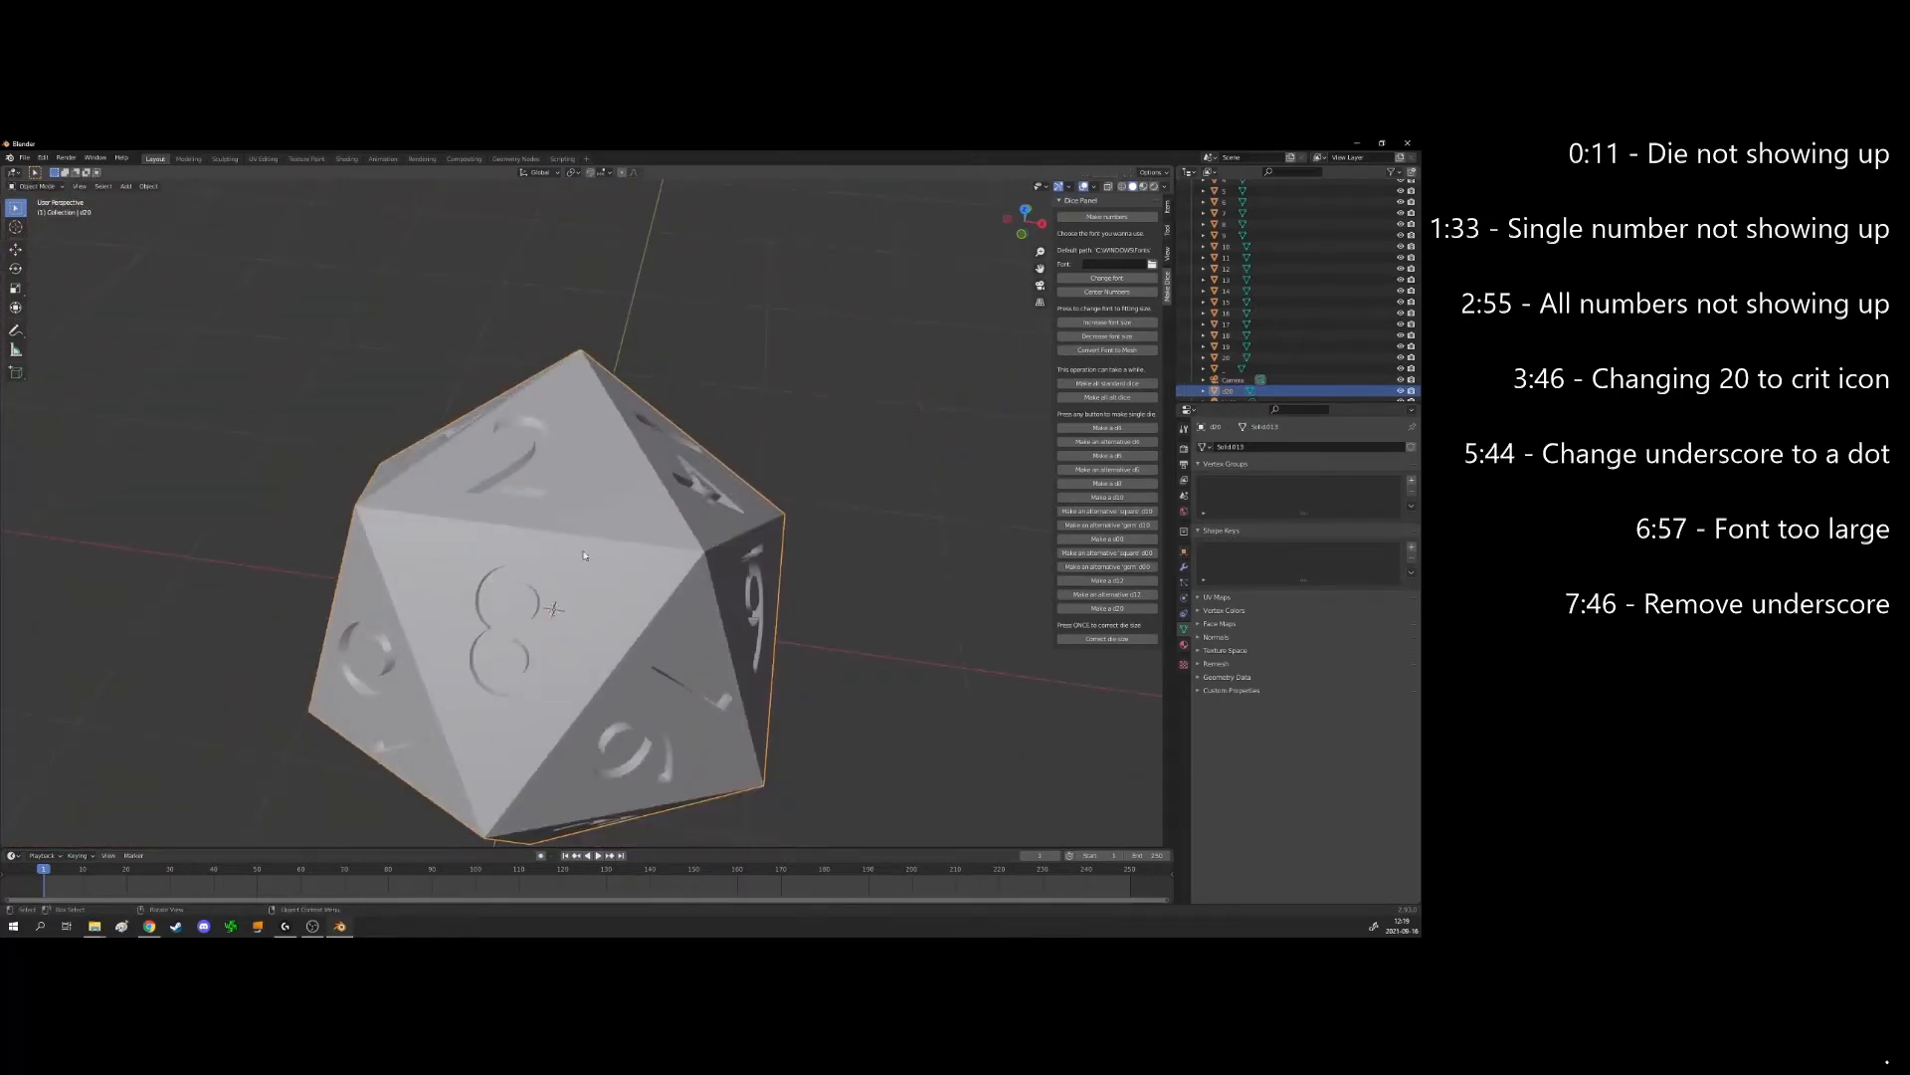
Delete the regenerated d20
key(Tab)
key(Tab)
key(Delete)
scroll(602, 627, up, 4)
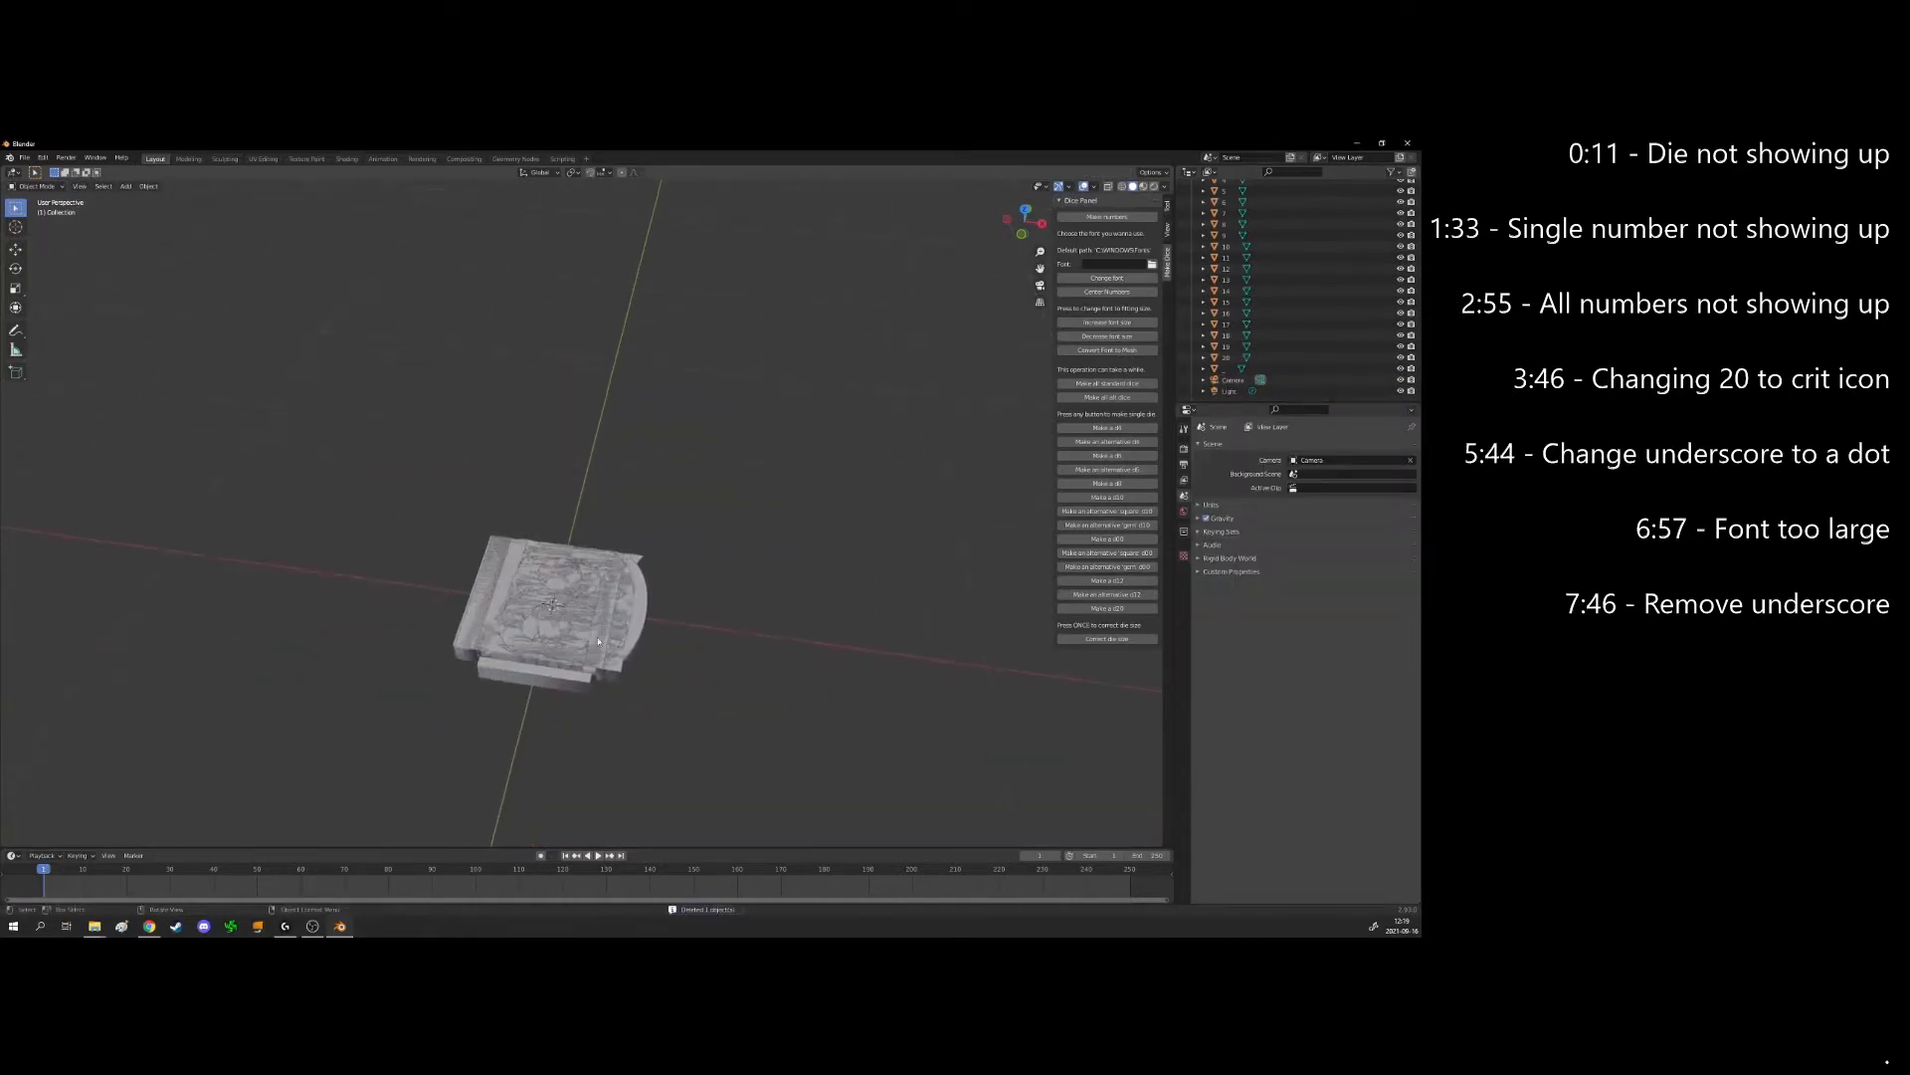
Isolate the number 20 in local view and turn on the Face Orientation overlay to inspect its normals
click(1236, 358)
key(KP_Divide)
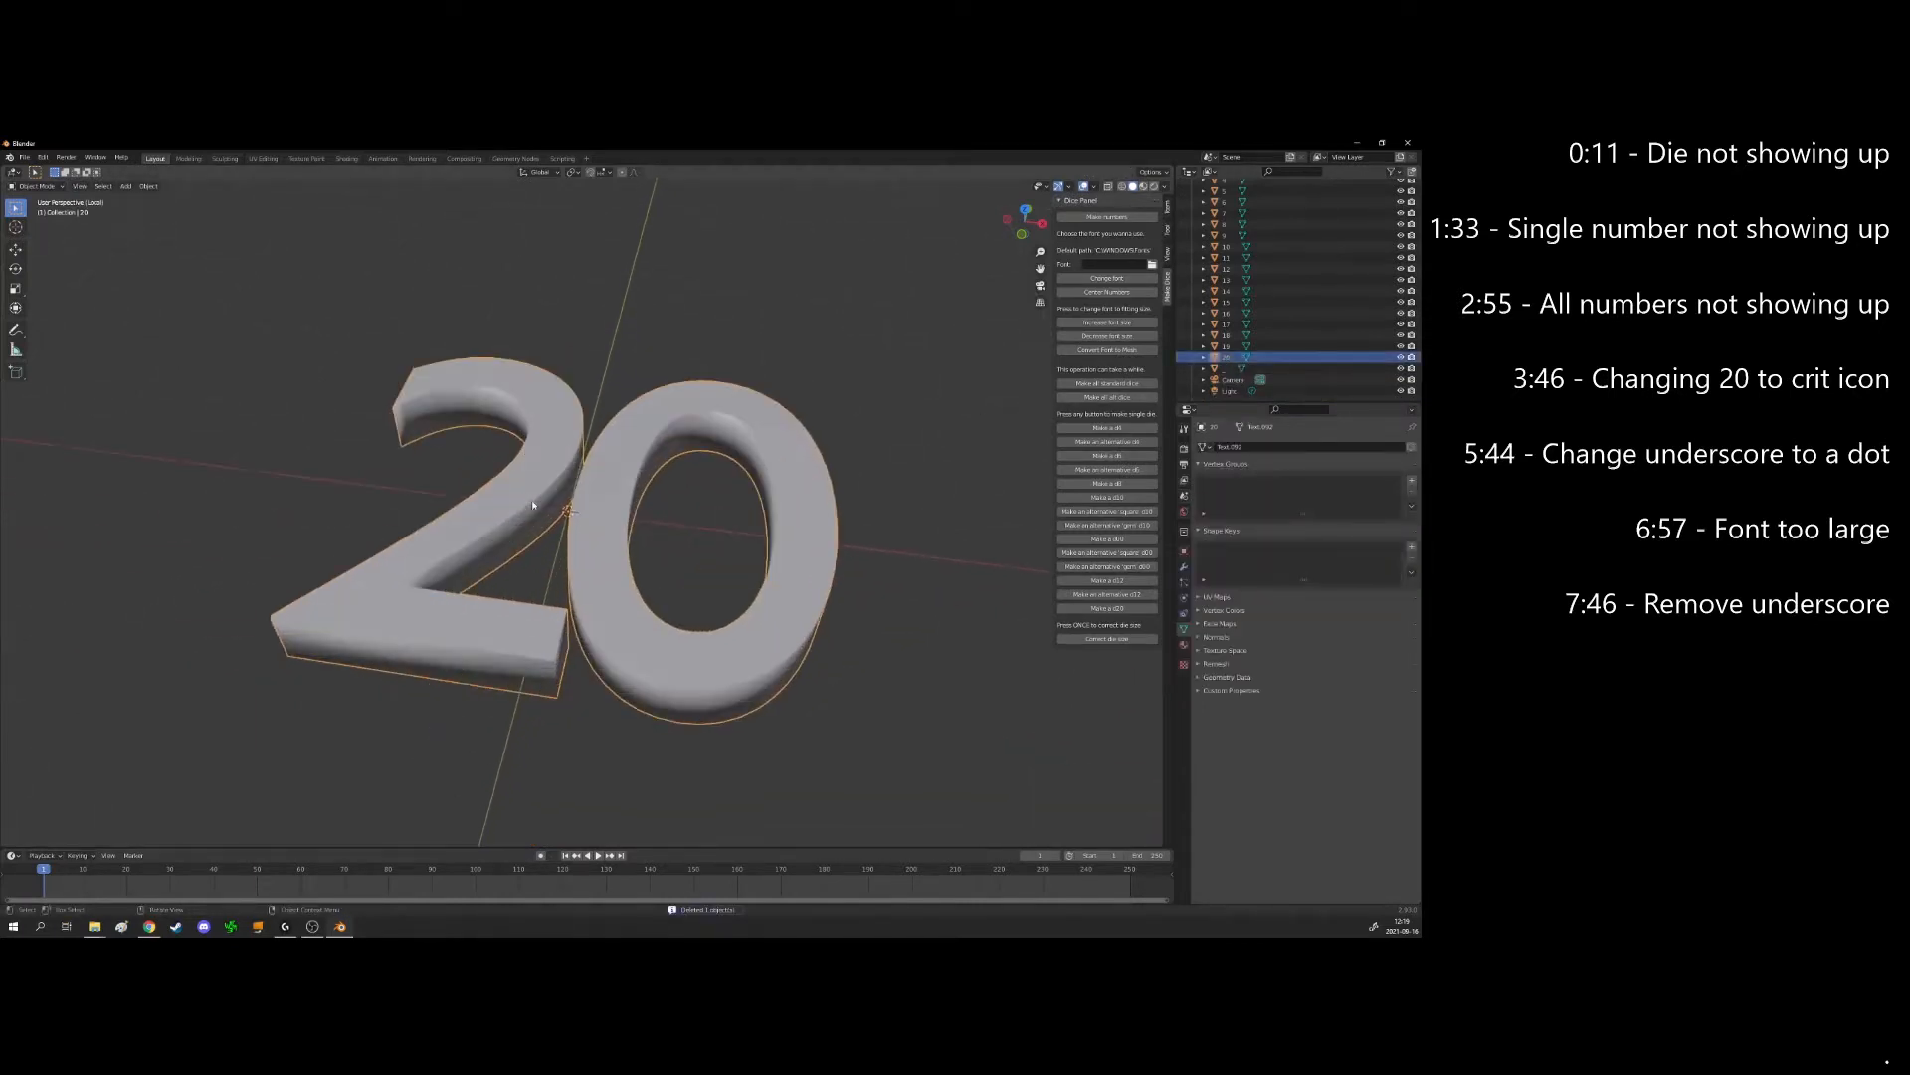
click(1093, 188)
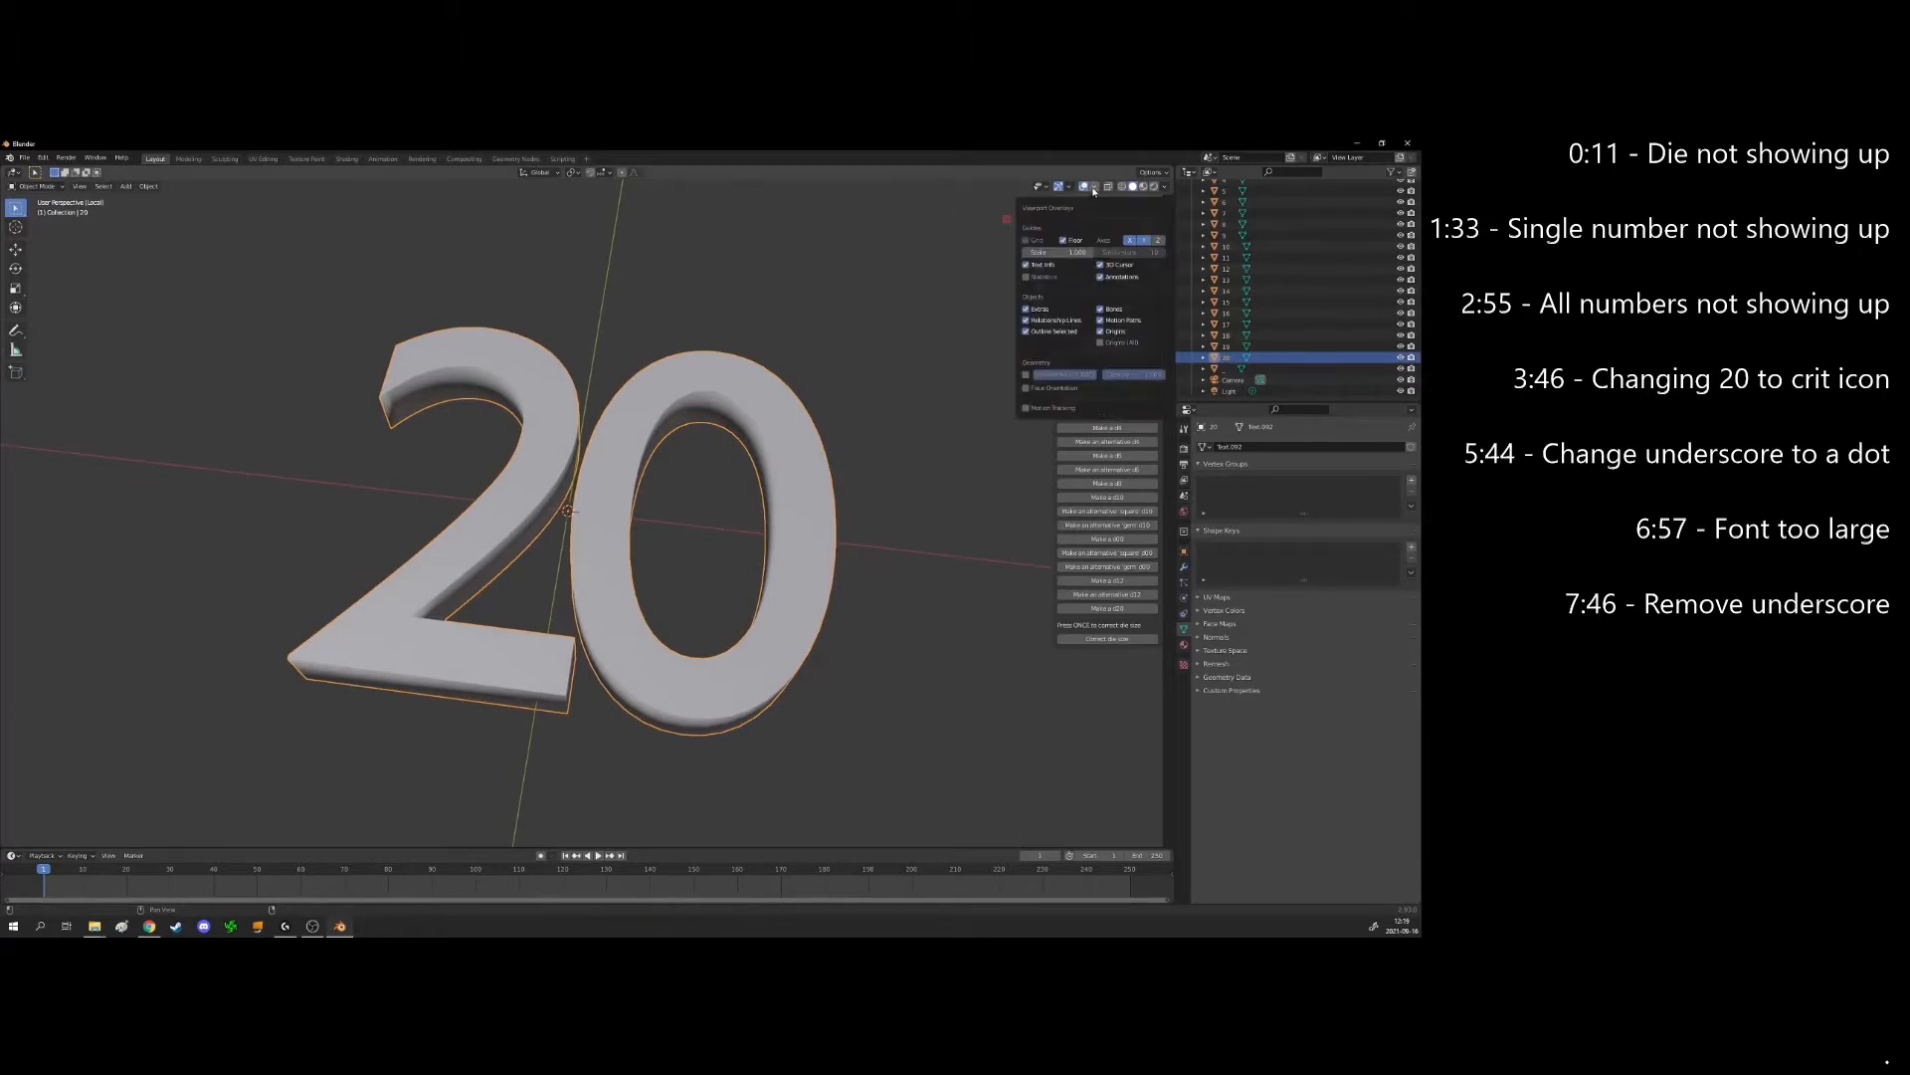
click(1027, 388)
mouse_move(870, 559)
middle_down()
mouse_move(825, 492)
mouse_move(852, 541)
mouse_move(874, 533)
middle_up()
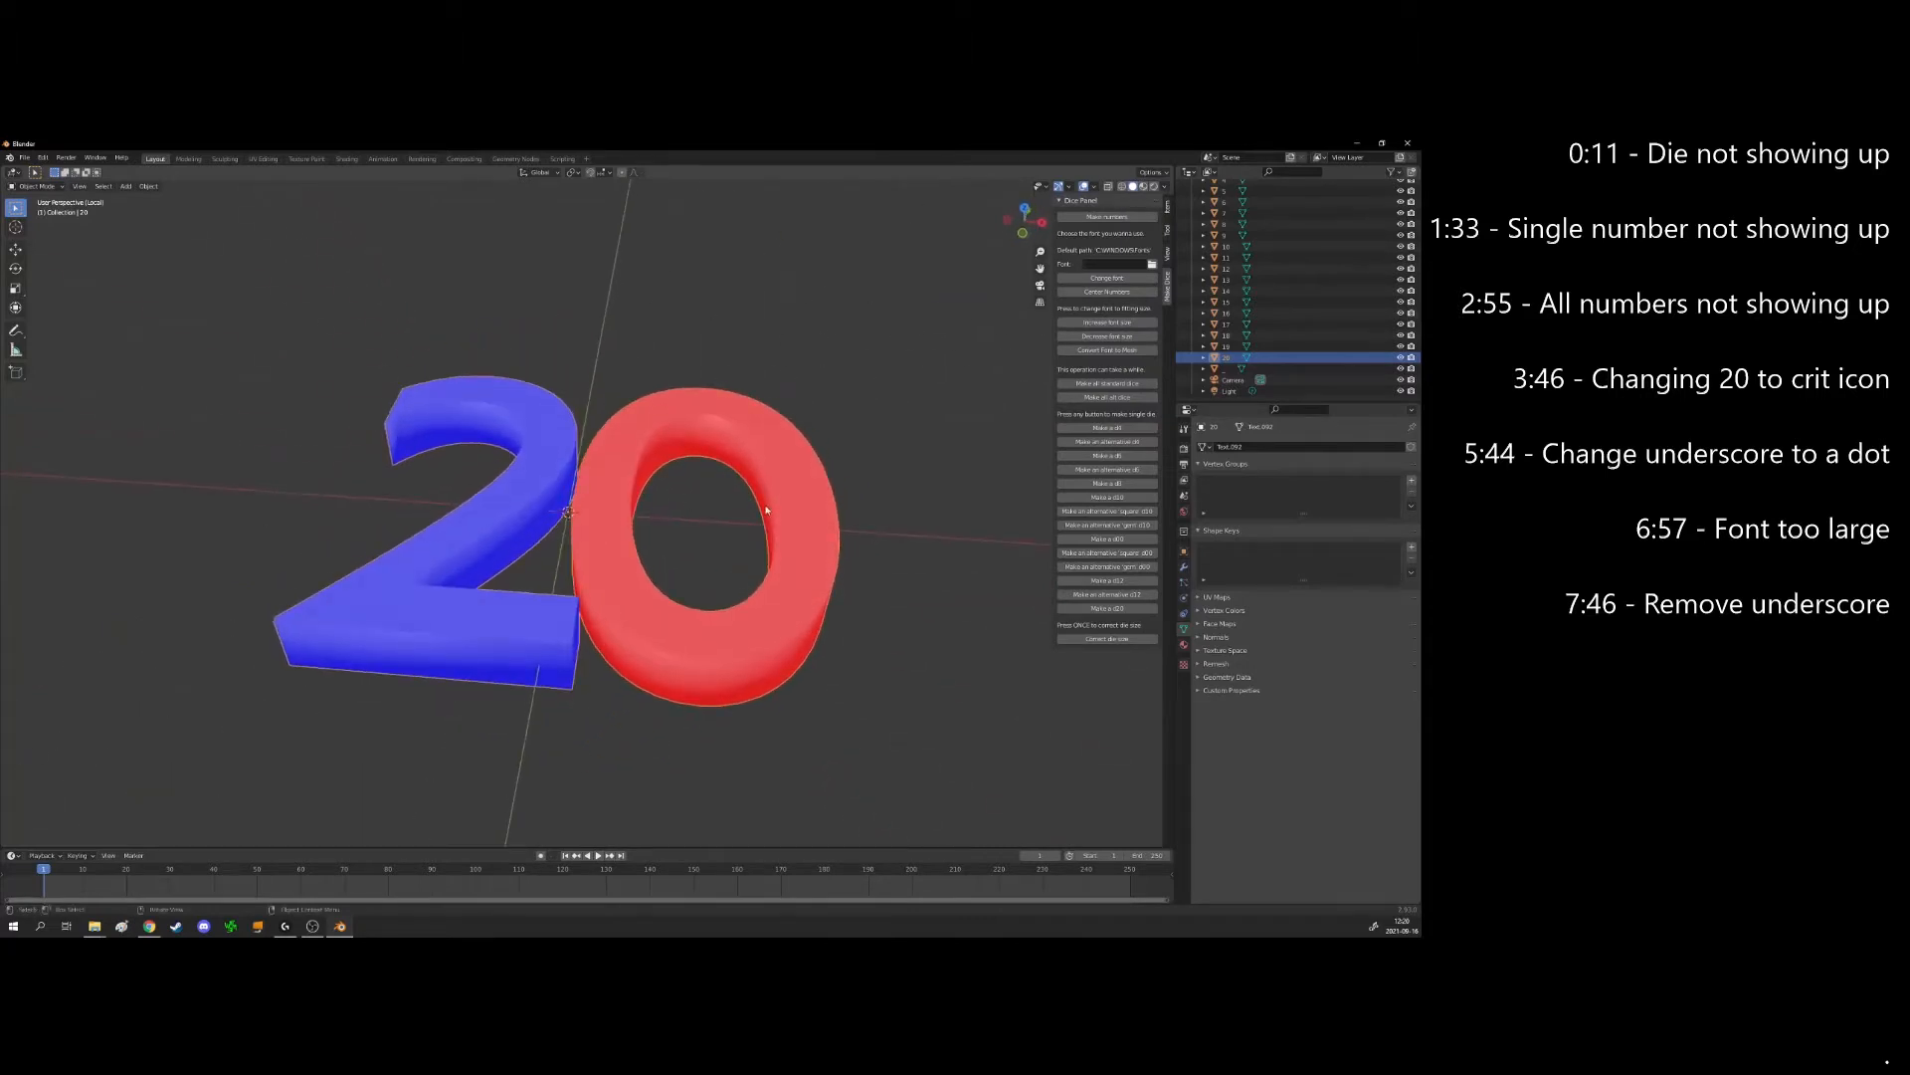
scroll(746, 505, down, 3)
middle_drag(747, 505, 819, 595)
scroll(819, 595, up, 4)
Select all connected faces of the 0 in edit mode and return to object mode
key(Tab)
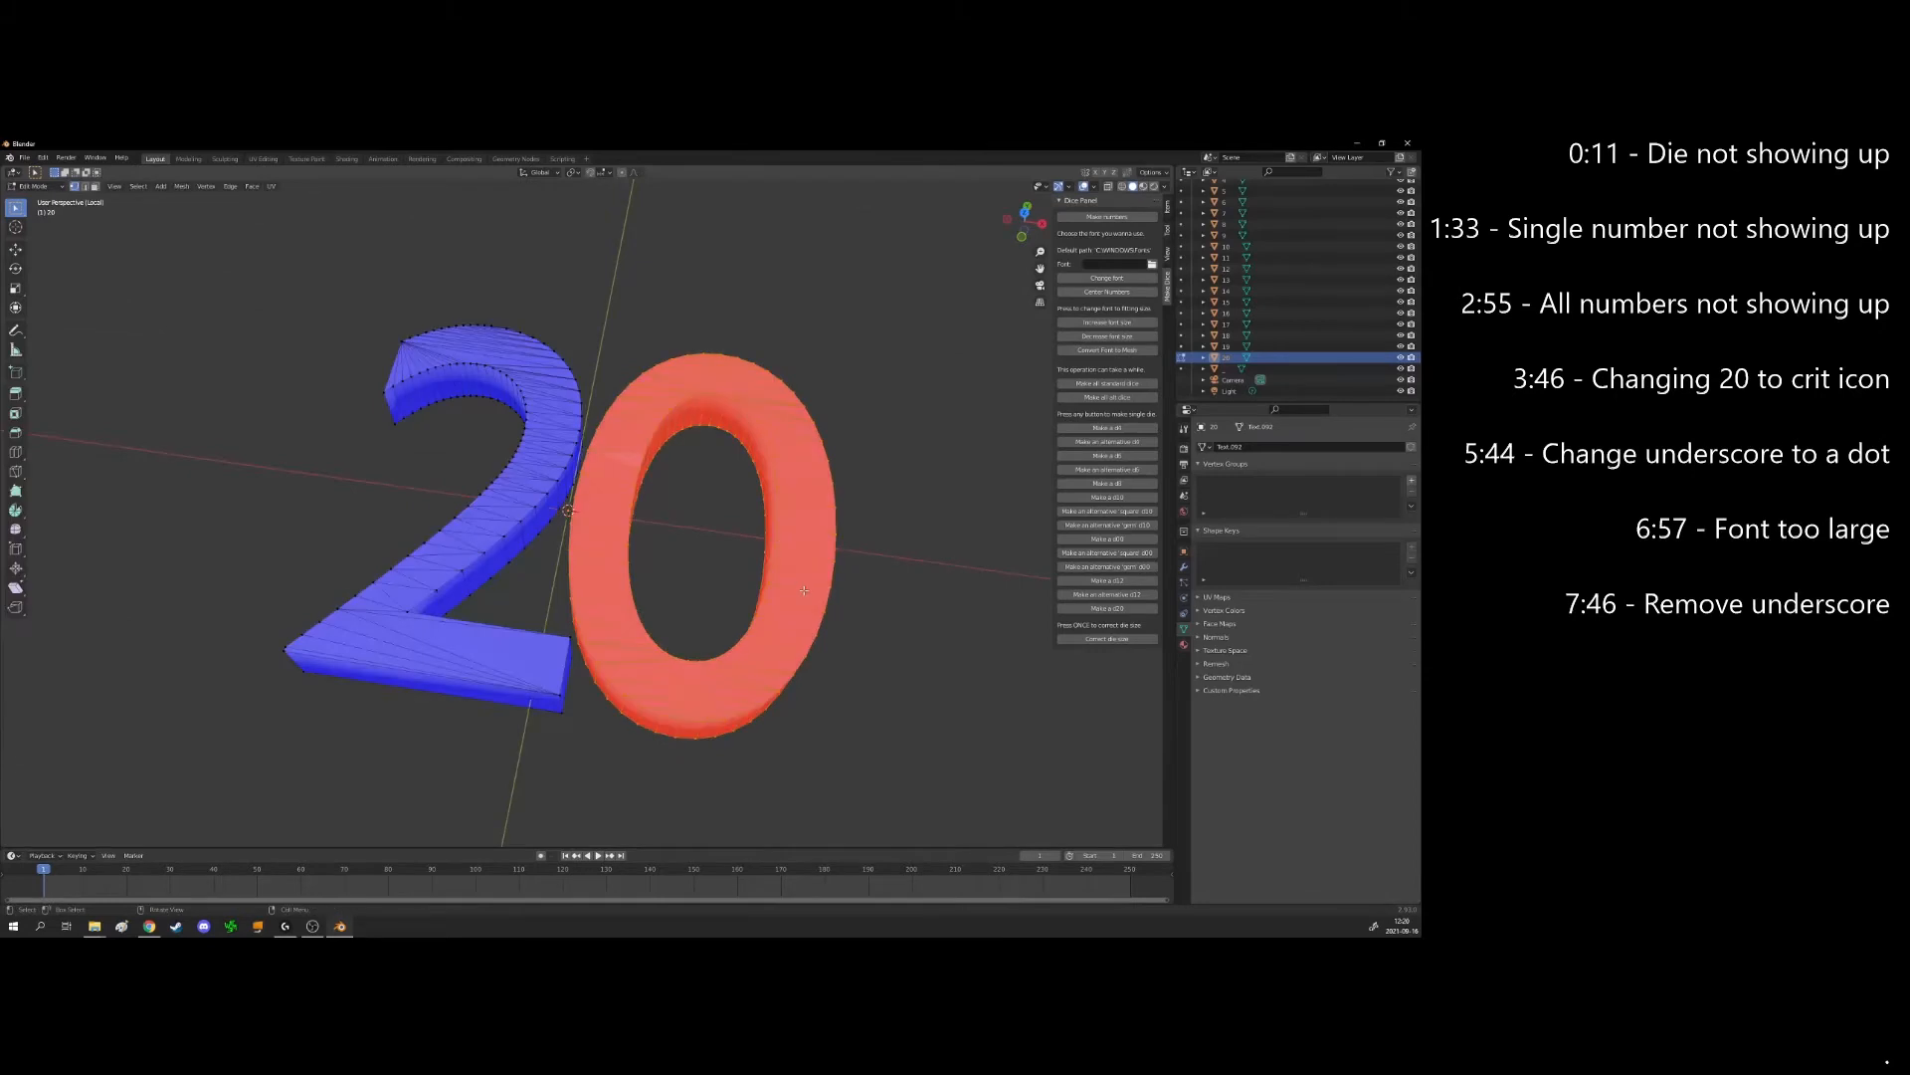
middle_drag(810, 595, 794, 617)
click(797, 537)
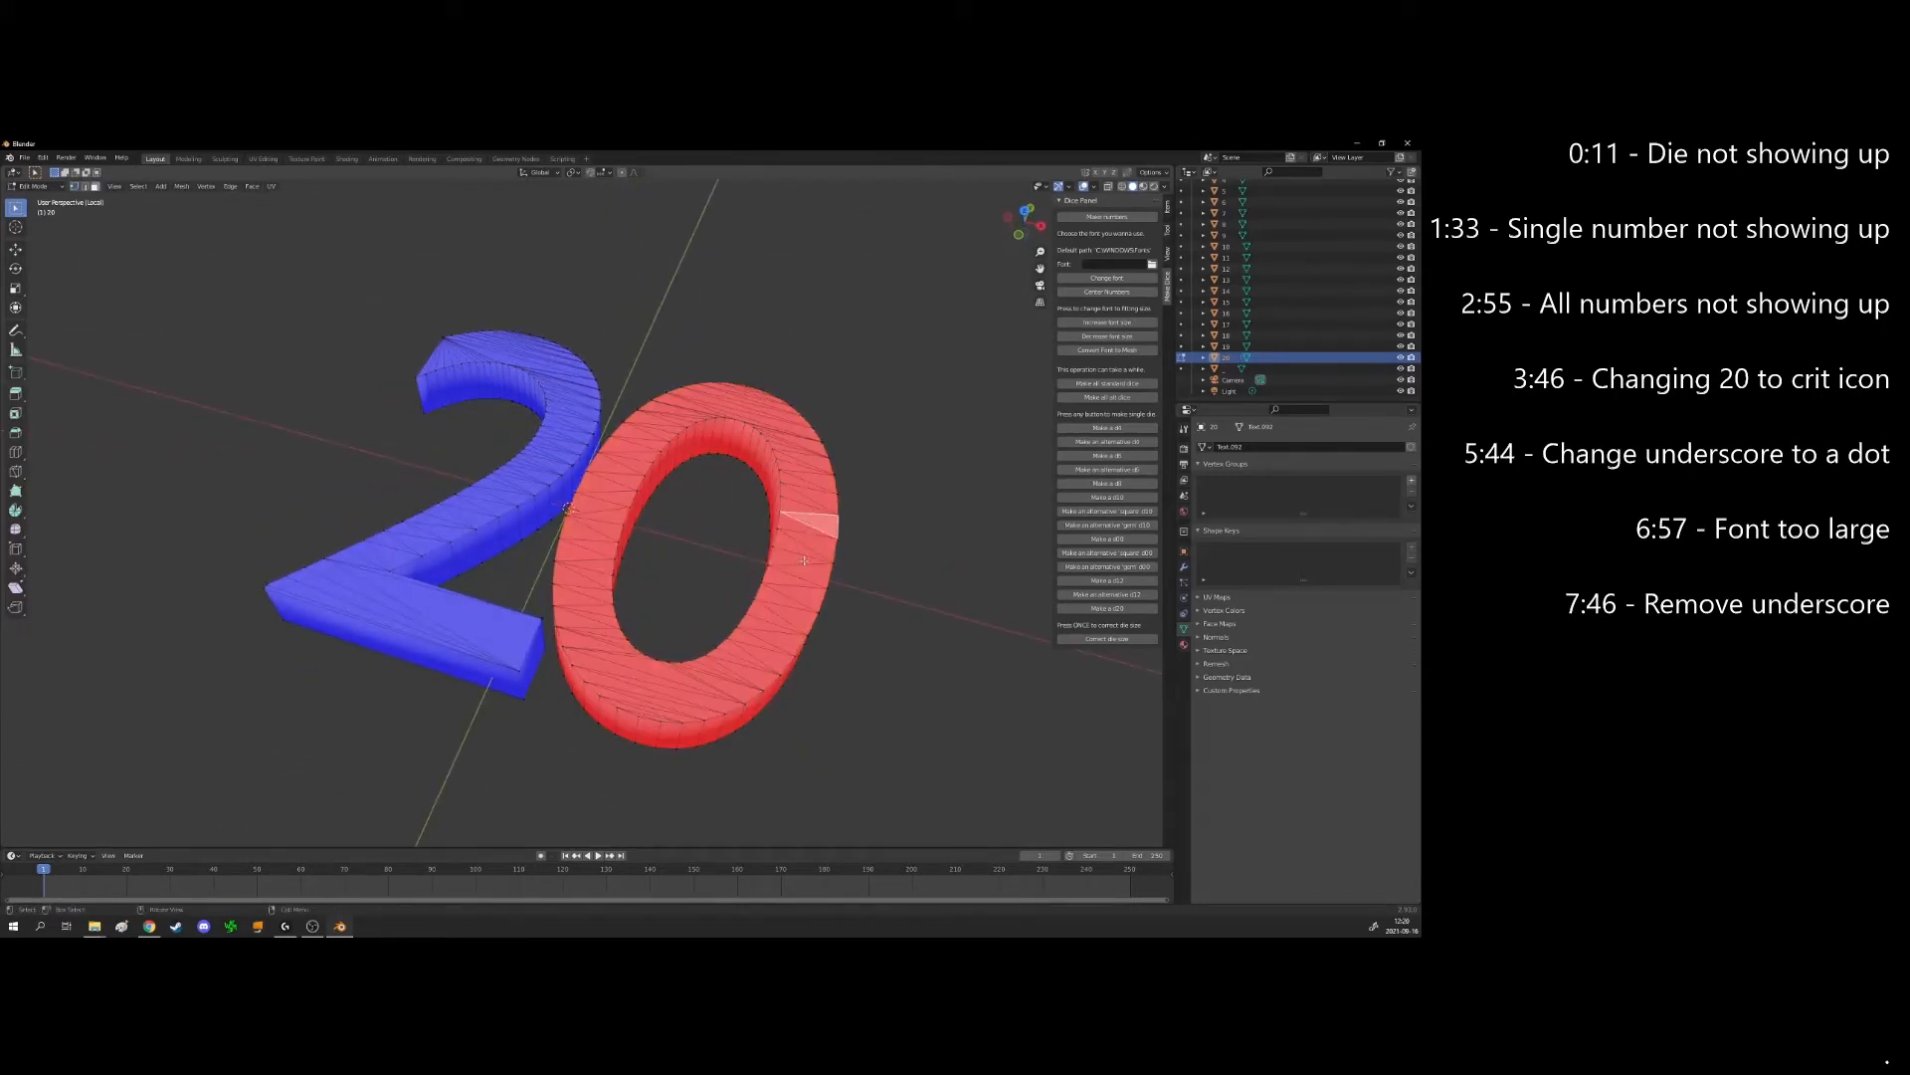
key(ctrl+l)
middle_drag(739, 604, 818, 637)
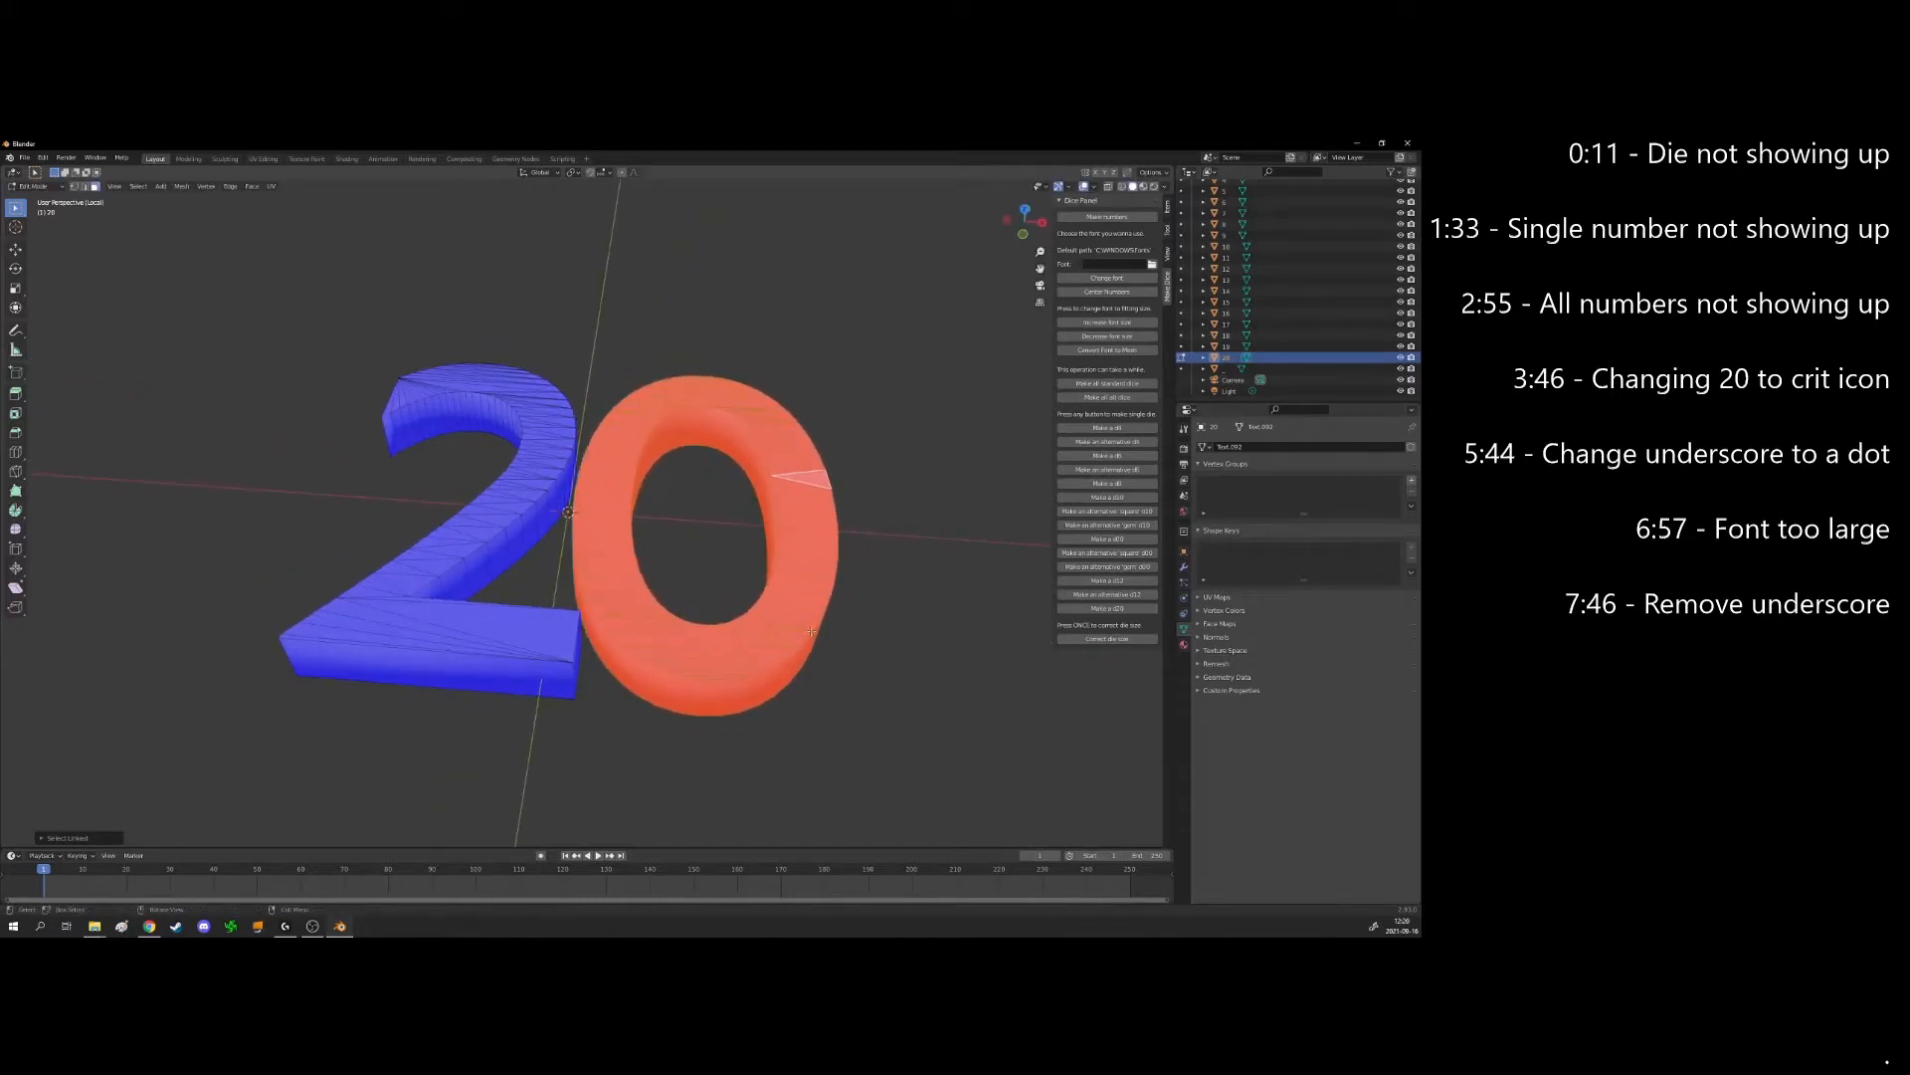
key(Tab)
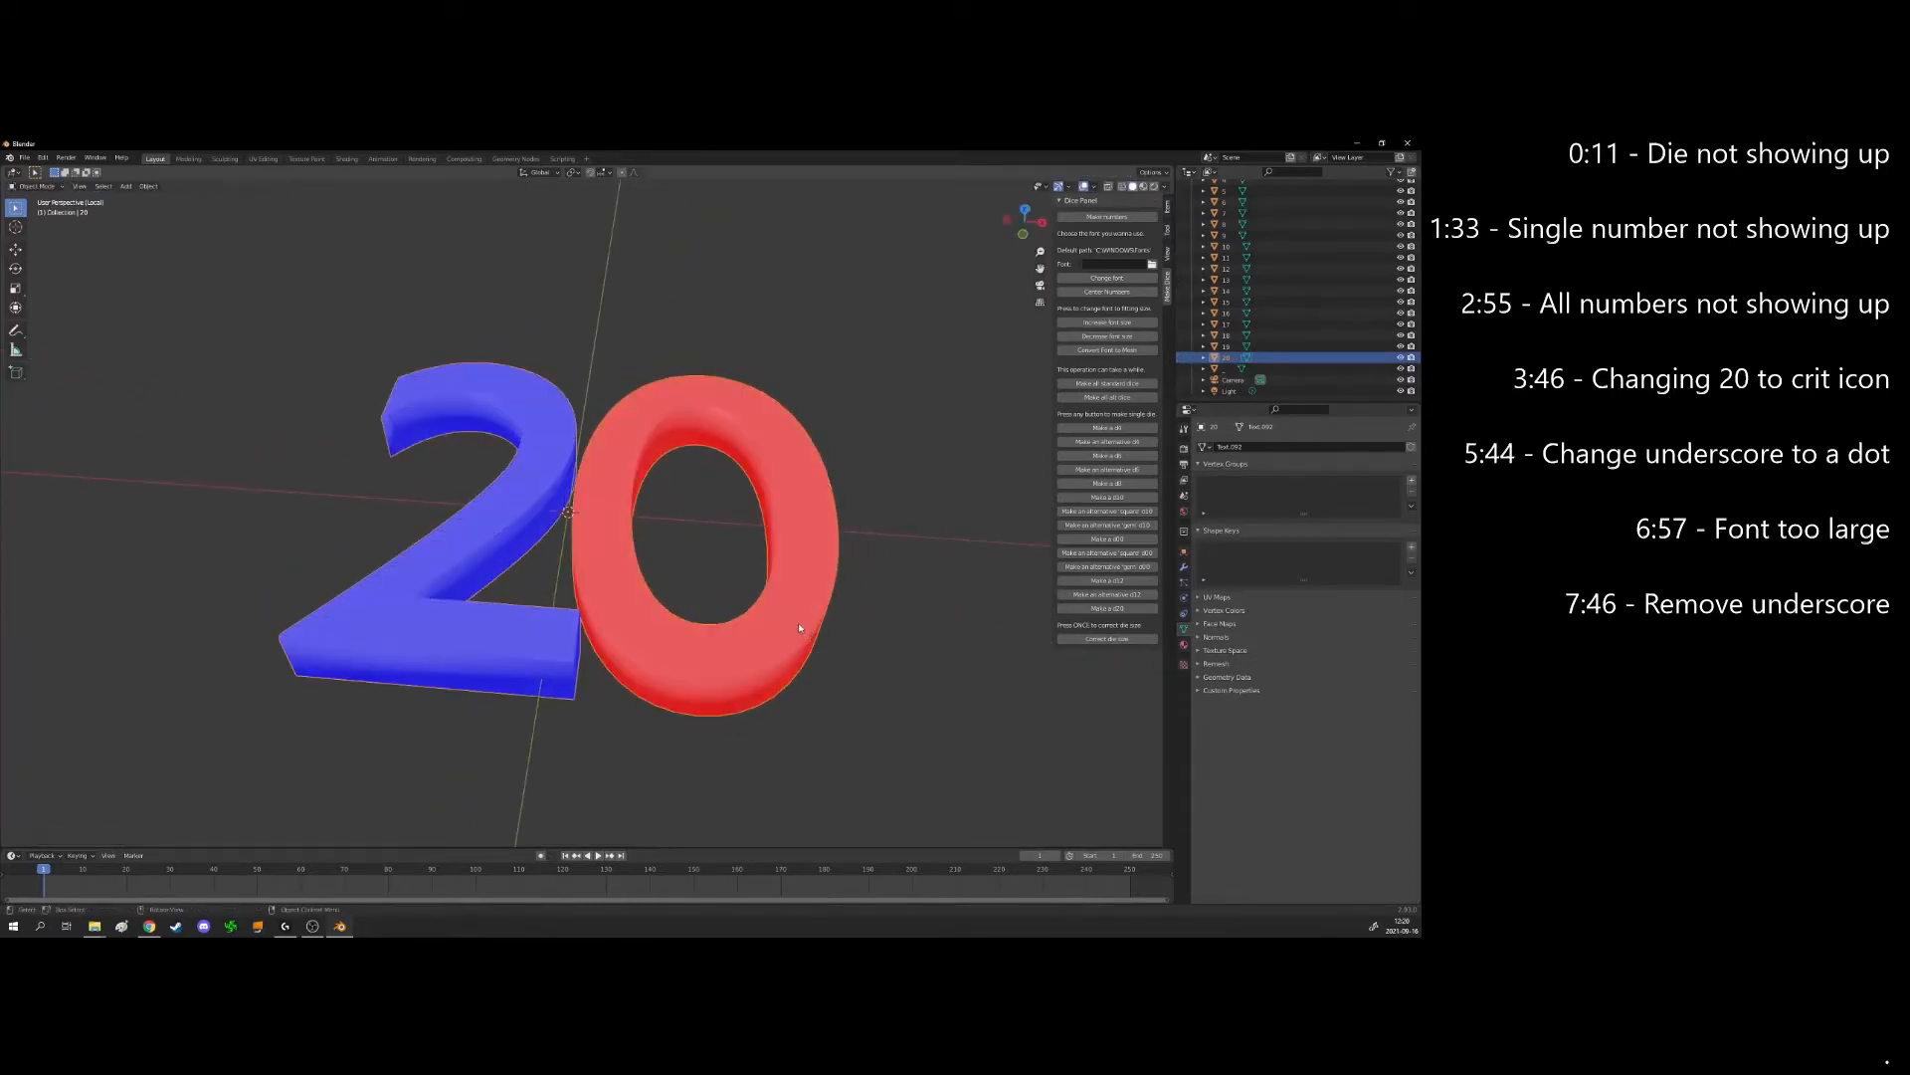
Isolate the number 17 in local view and open it in edit mode
key(KP_Divide)
click(640, 557)
key(KP_Divide)
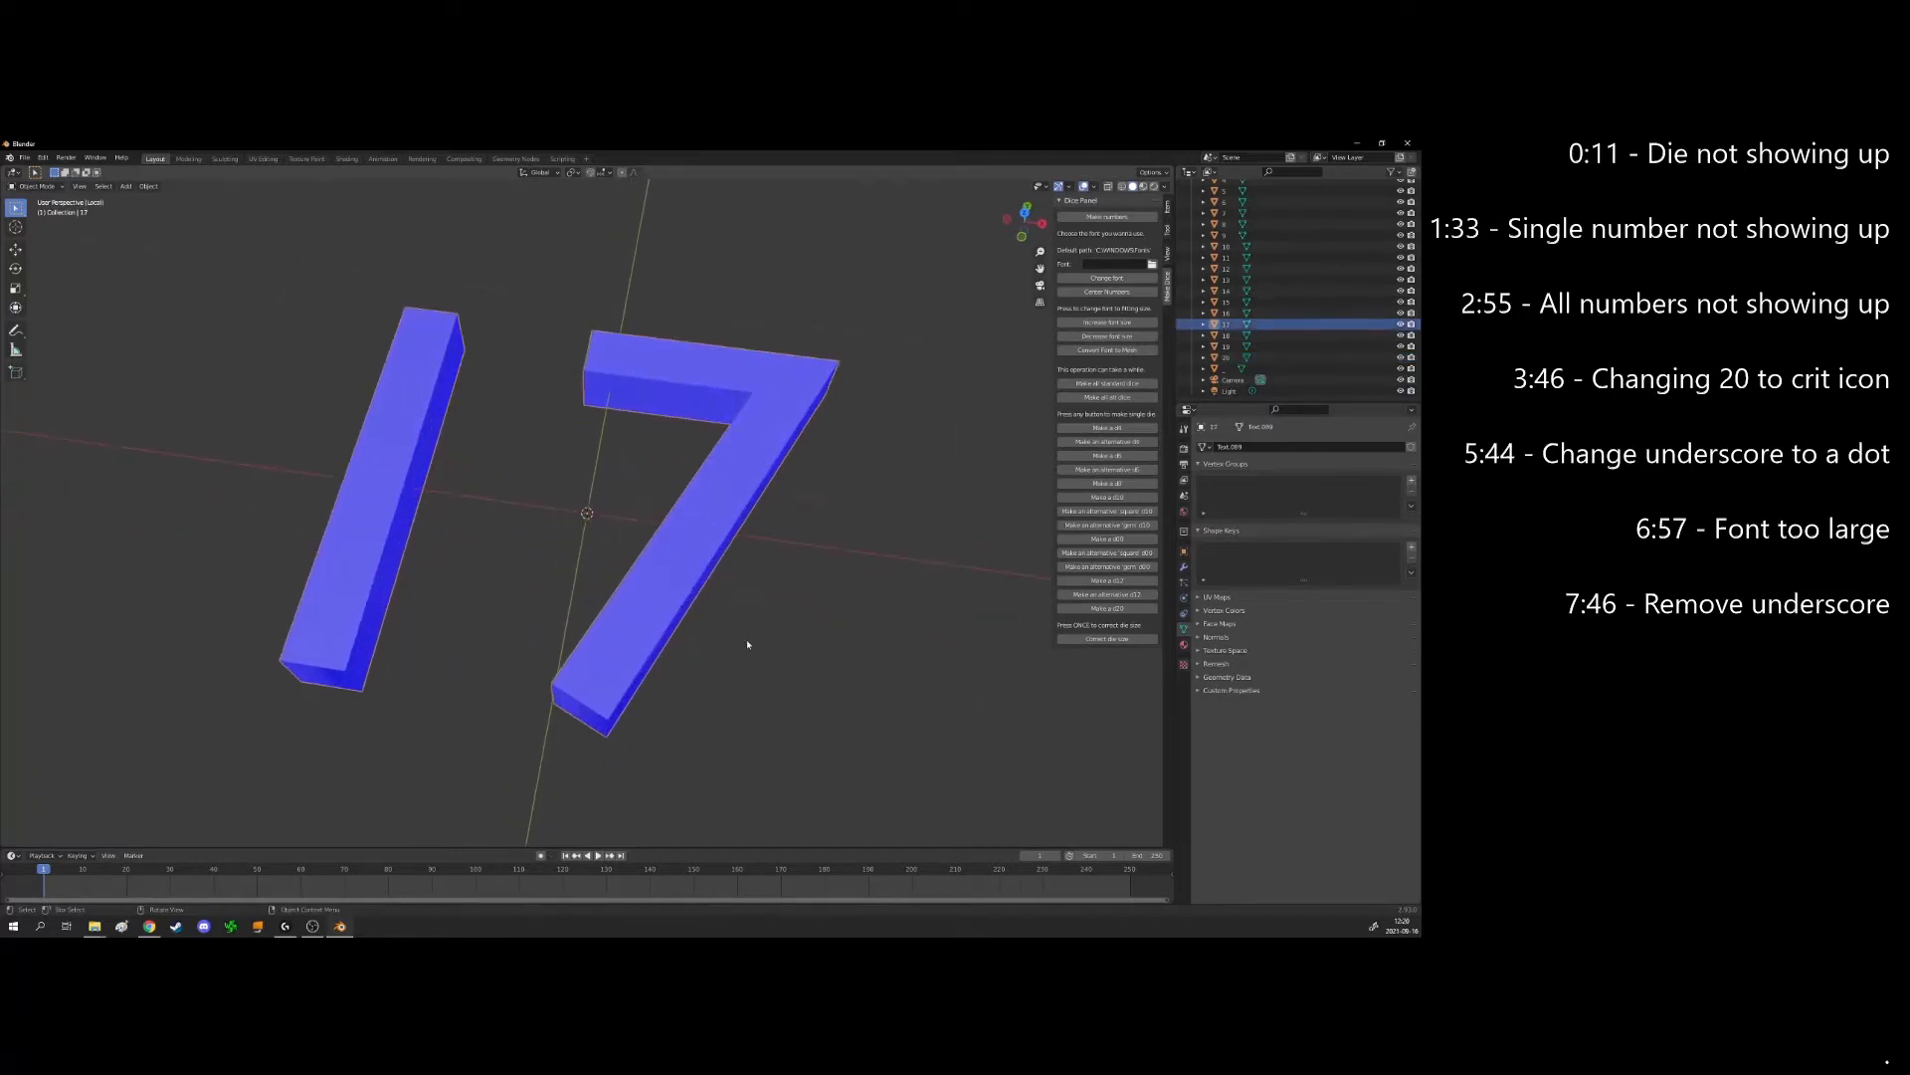
middle_drag(746, 639, 733, 554)
key(Tab)
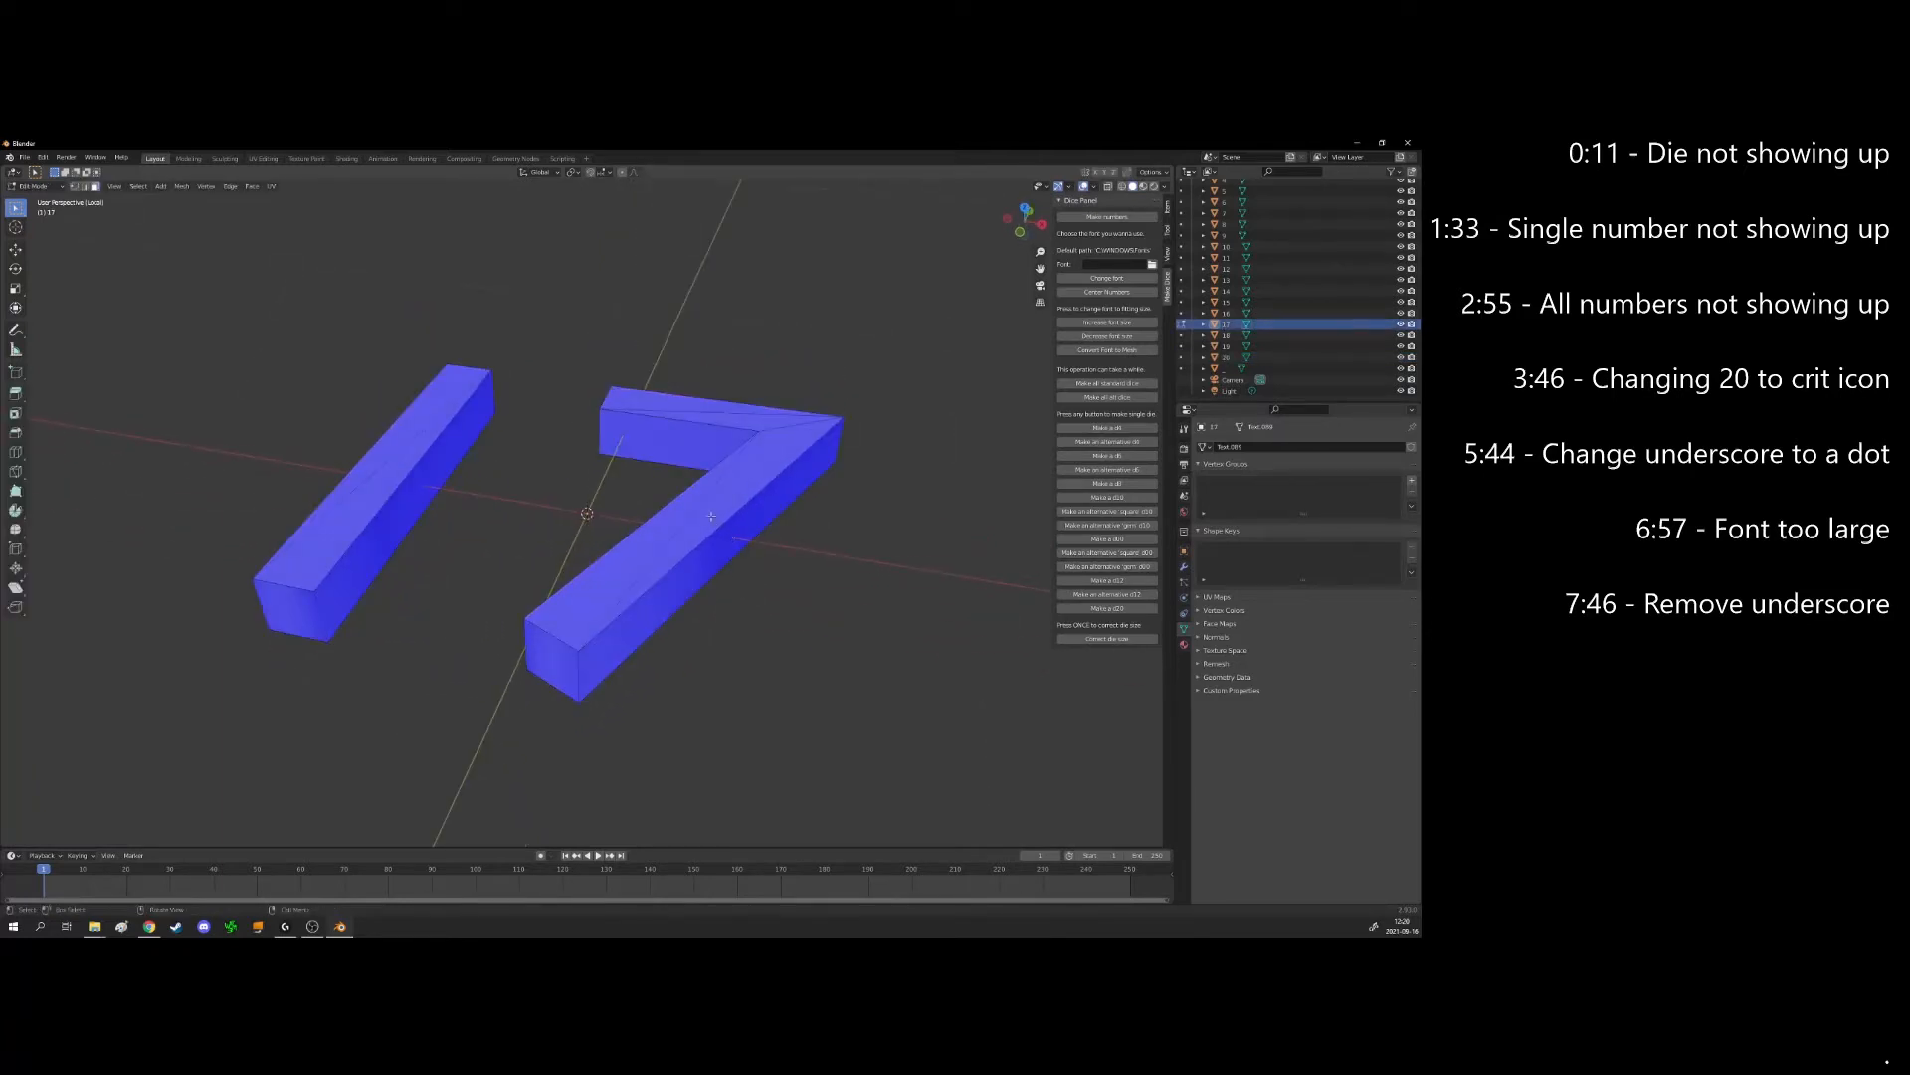
Check the face orientation of the 17 by selecting its linked faces, and return to the full scene in object mode
key(l)
mouse_move(725, 594)
middle_down()
mouse_move(730, 567)
mouse_move(736, 587)
middle_up()
key(l)
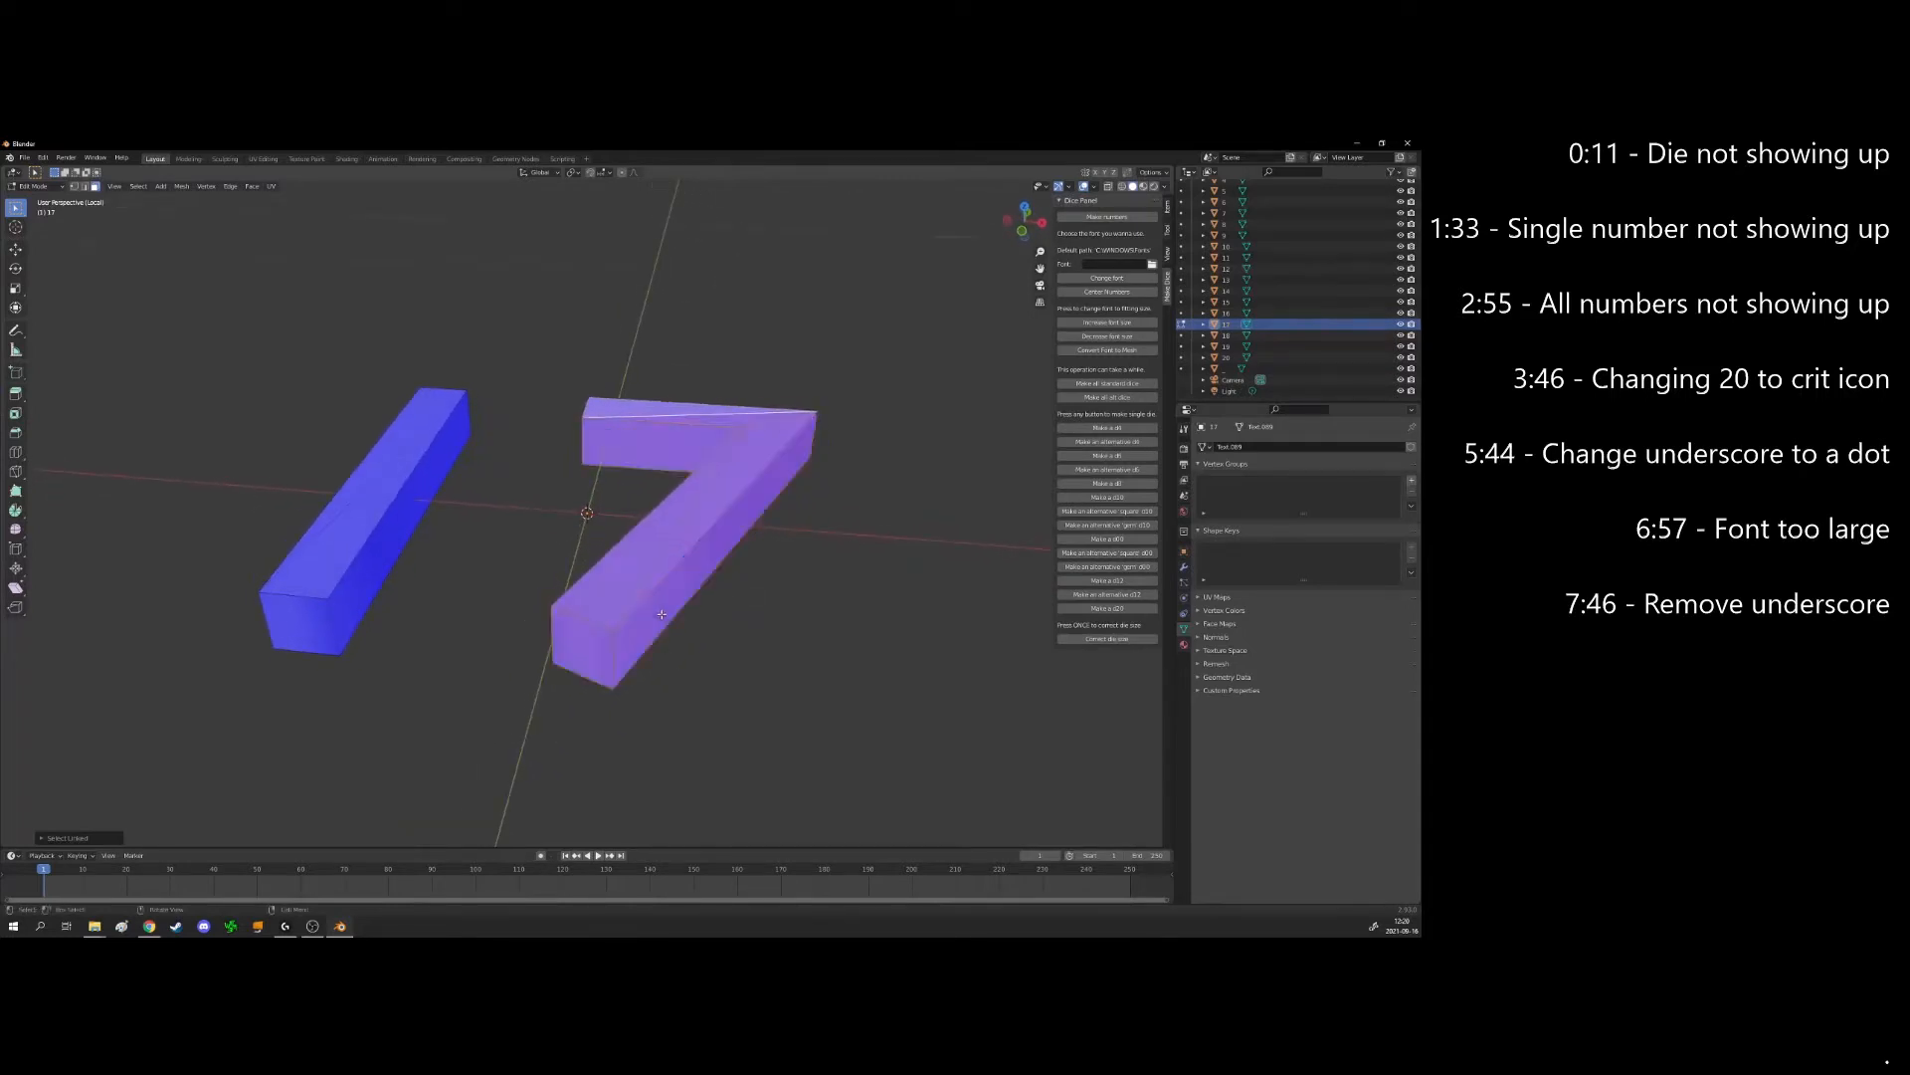
middle_drag(738, 671, 789, 648)
key(l)
click(837, 661)
key(l)
click(789, 649)
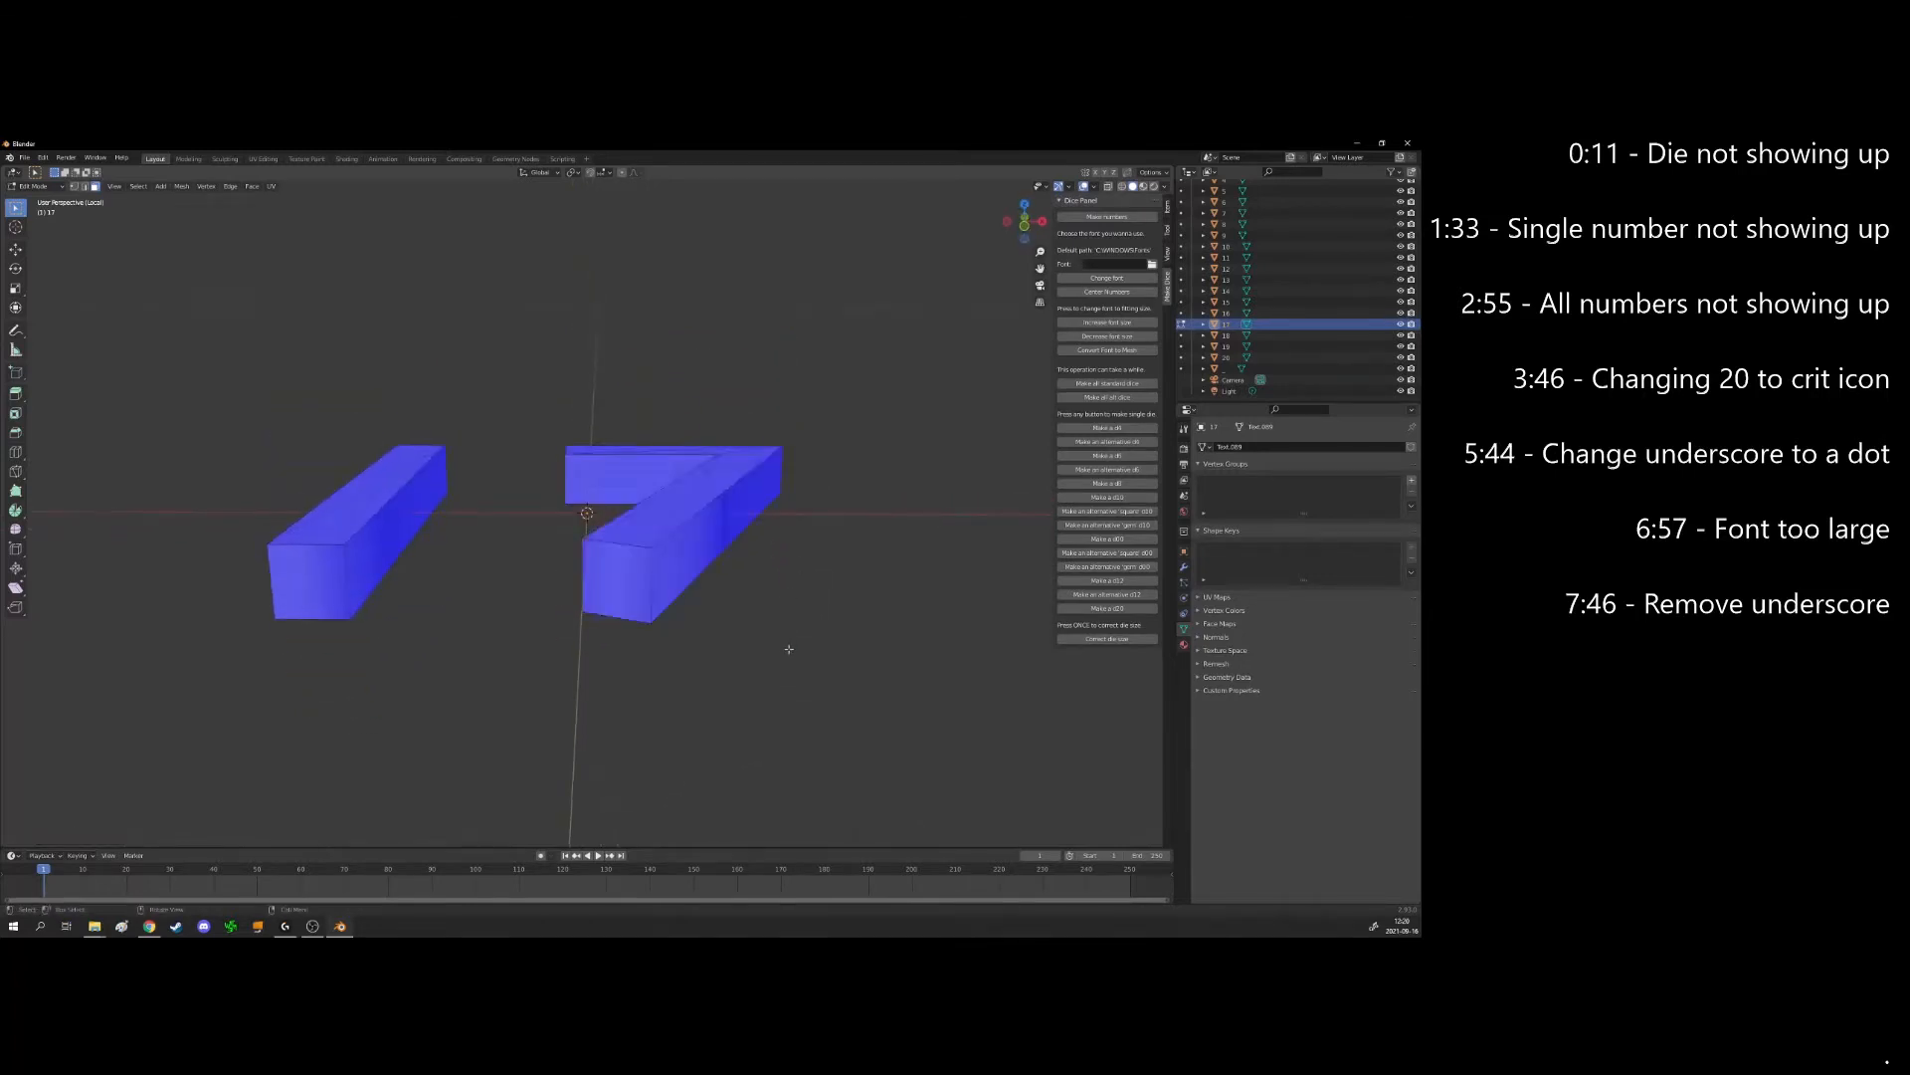
key(KP_Divide)
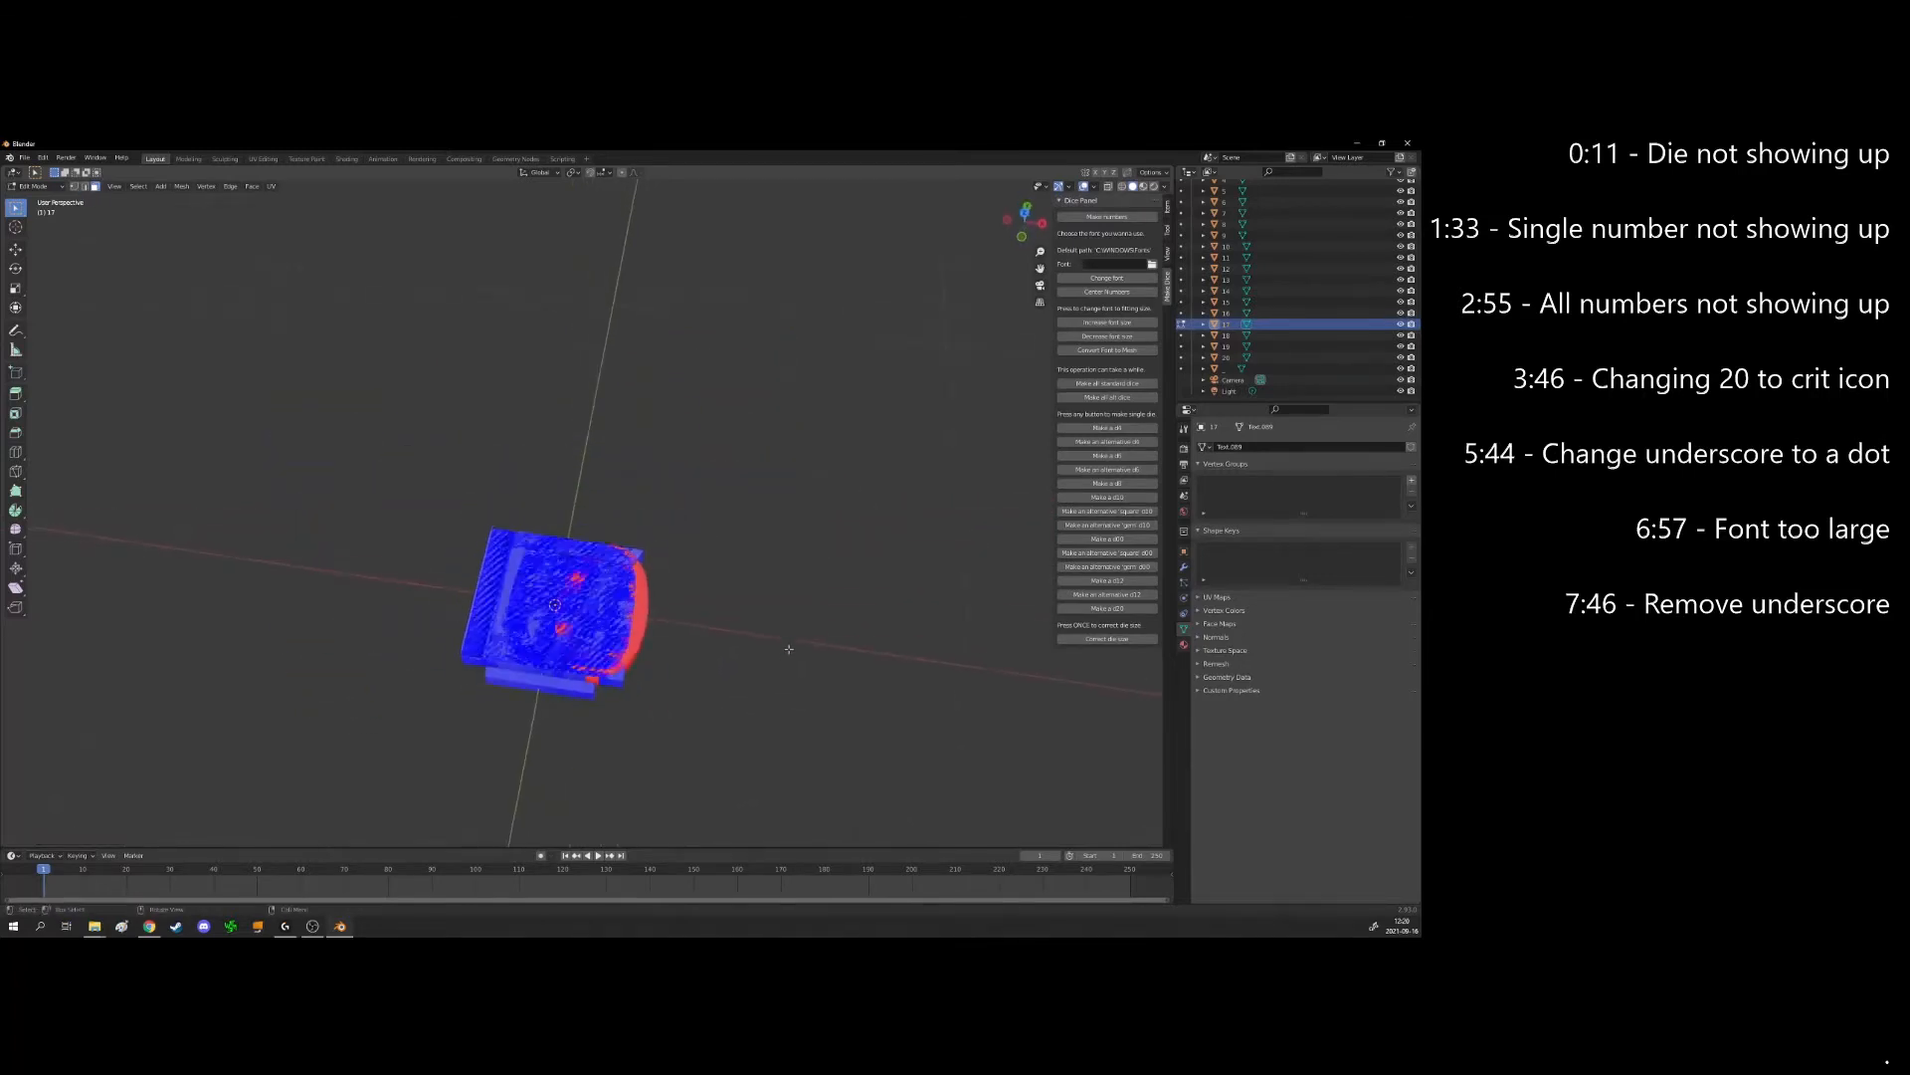
key(Tab)
Isolate the number 20 in local view and select all linked faces of its 0 in edit mode
click(647, 607)
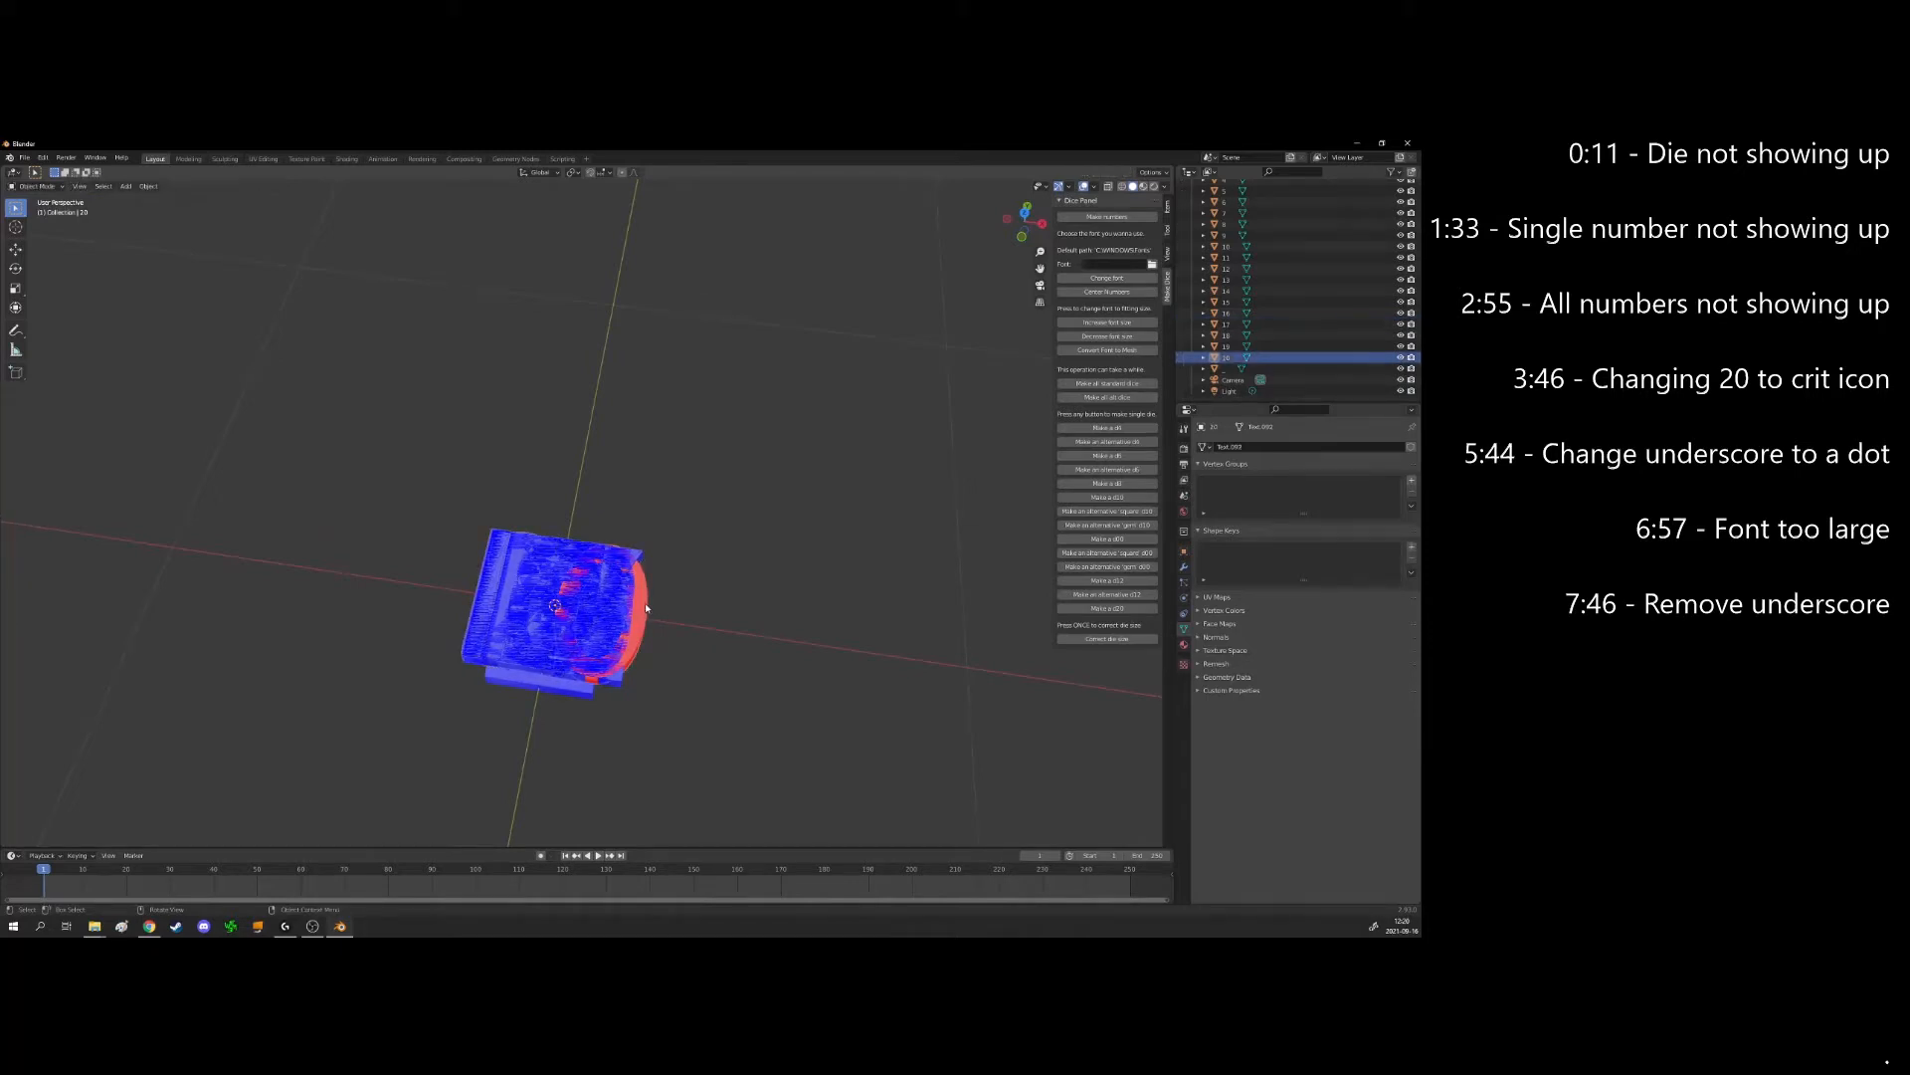
key(KP_Divide)
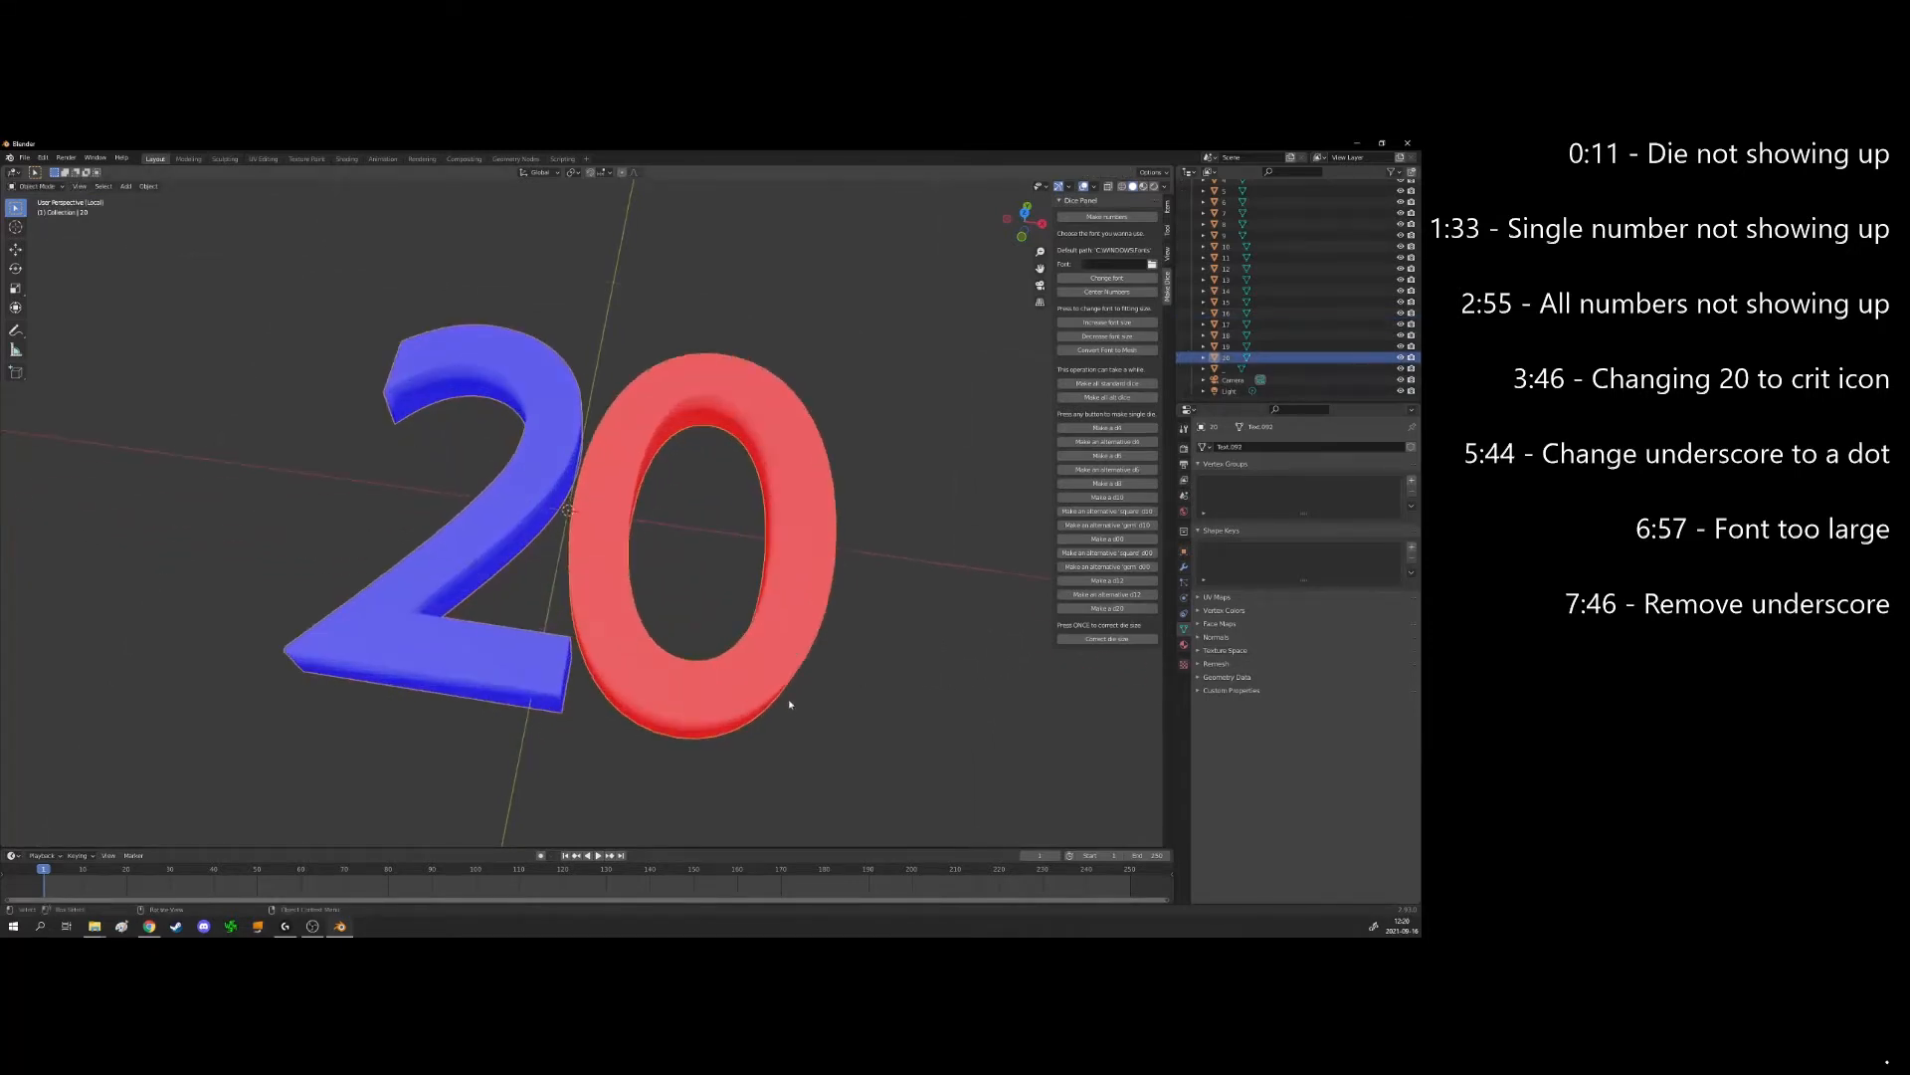
middle_drag(897, 635, 803, 558)
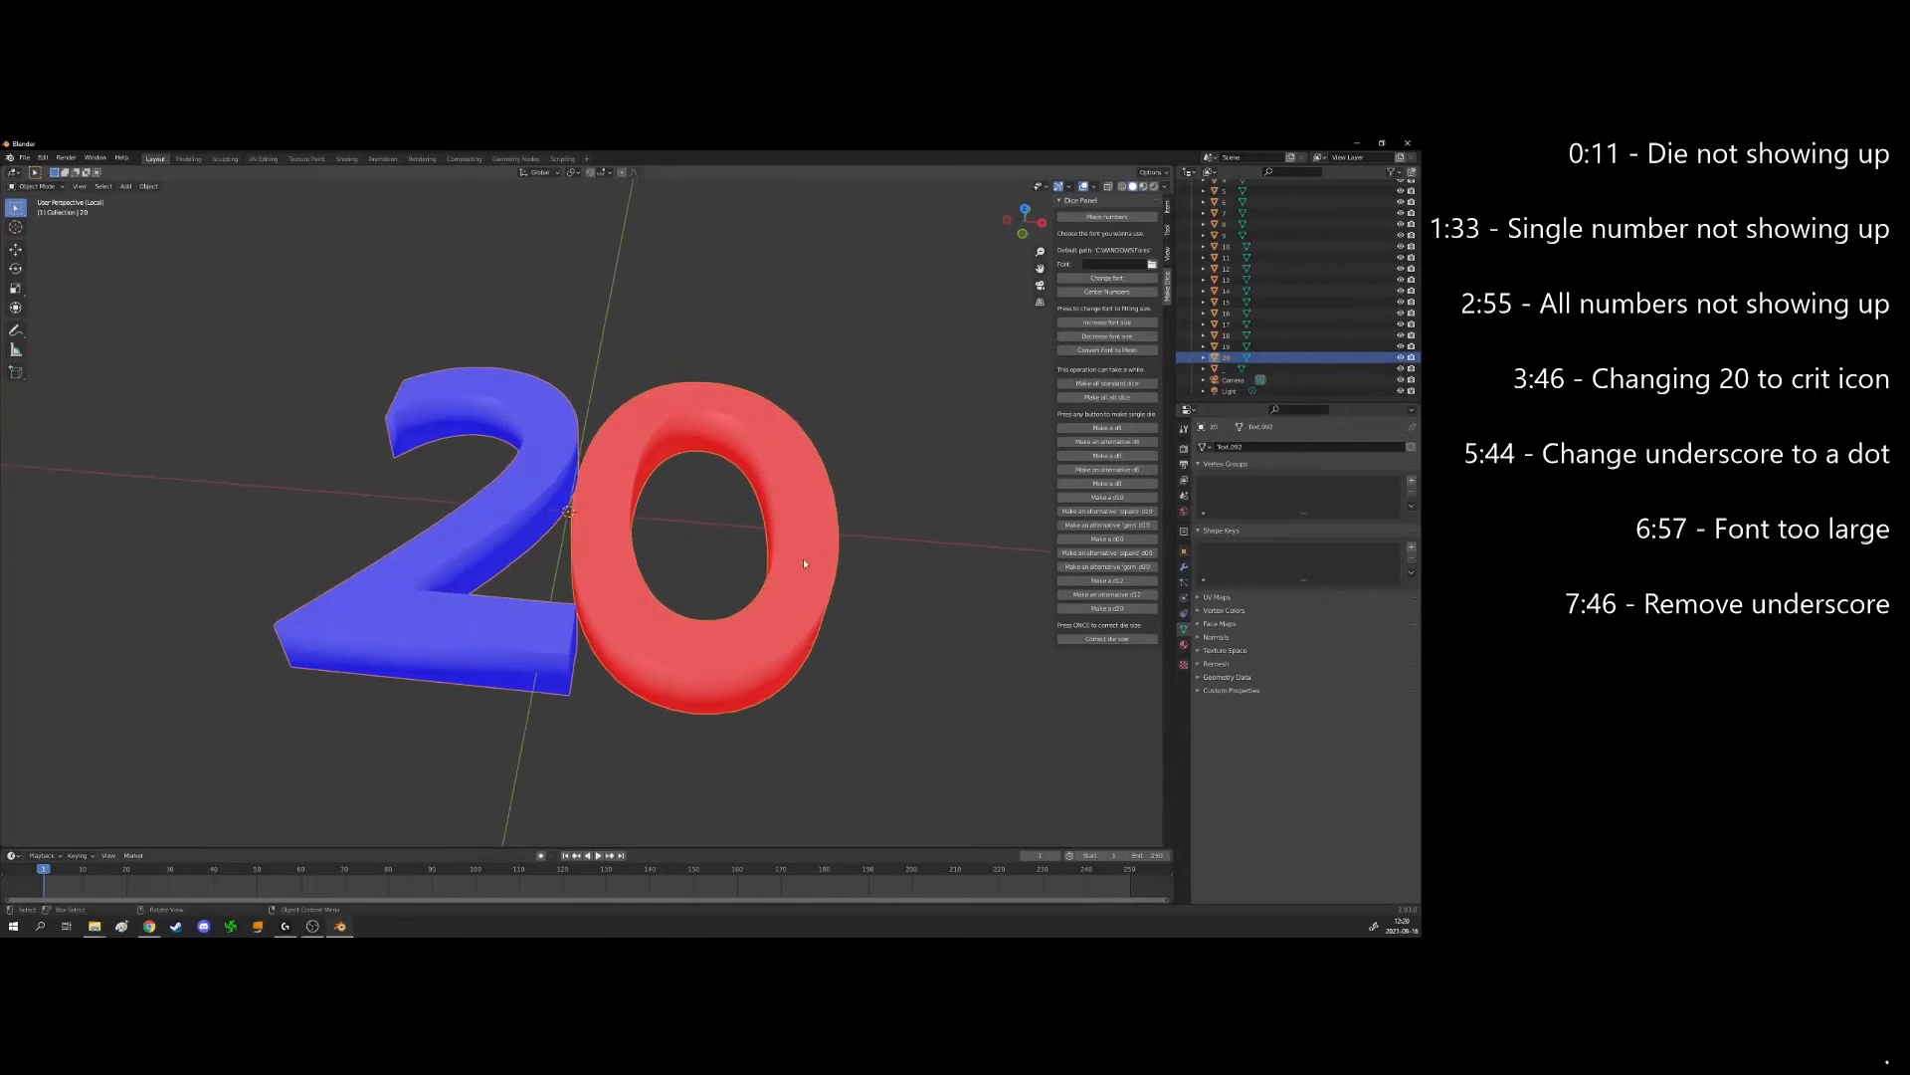
key(Tab)
click(805, 582)
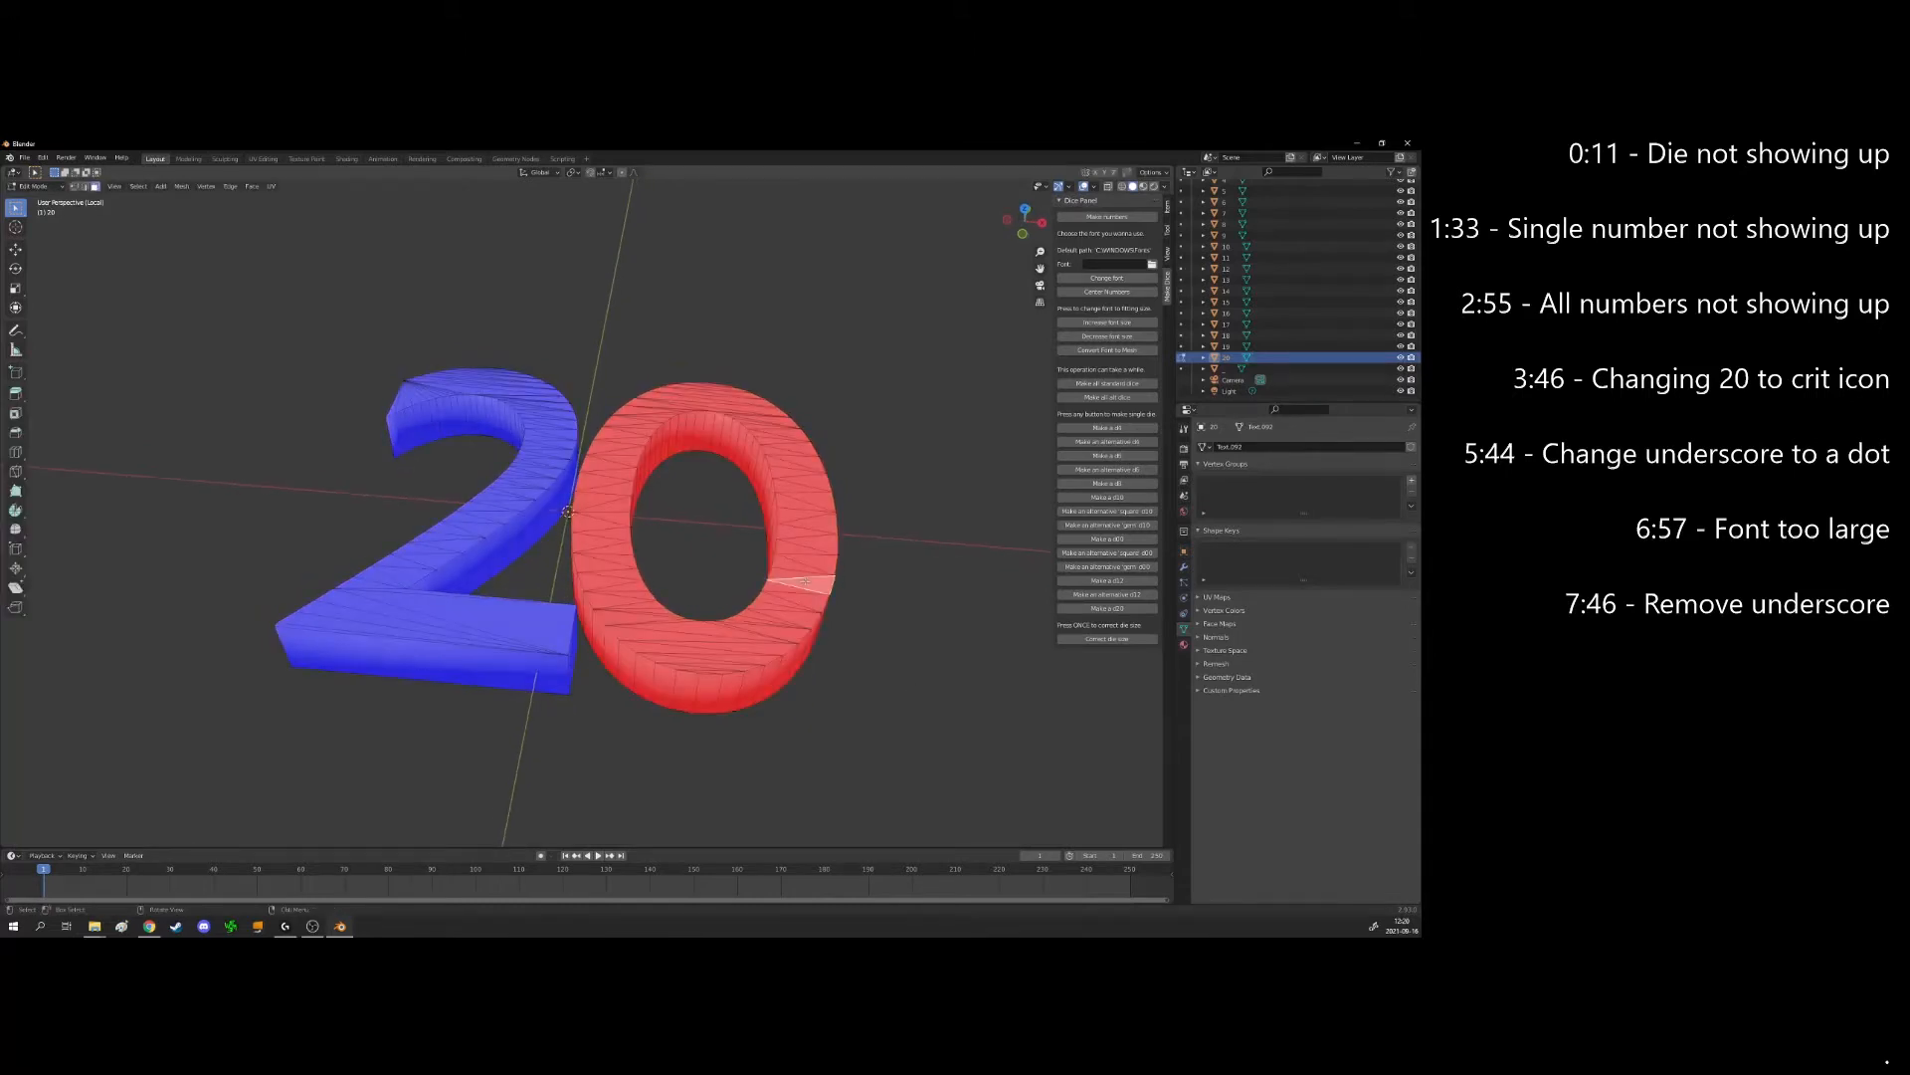
key(ctrl+l)
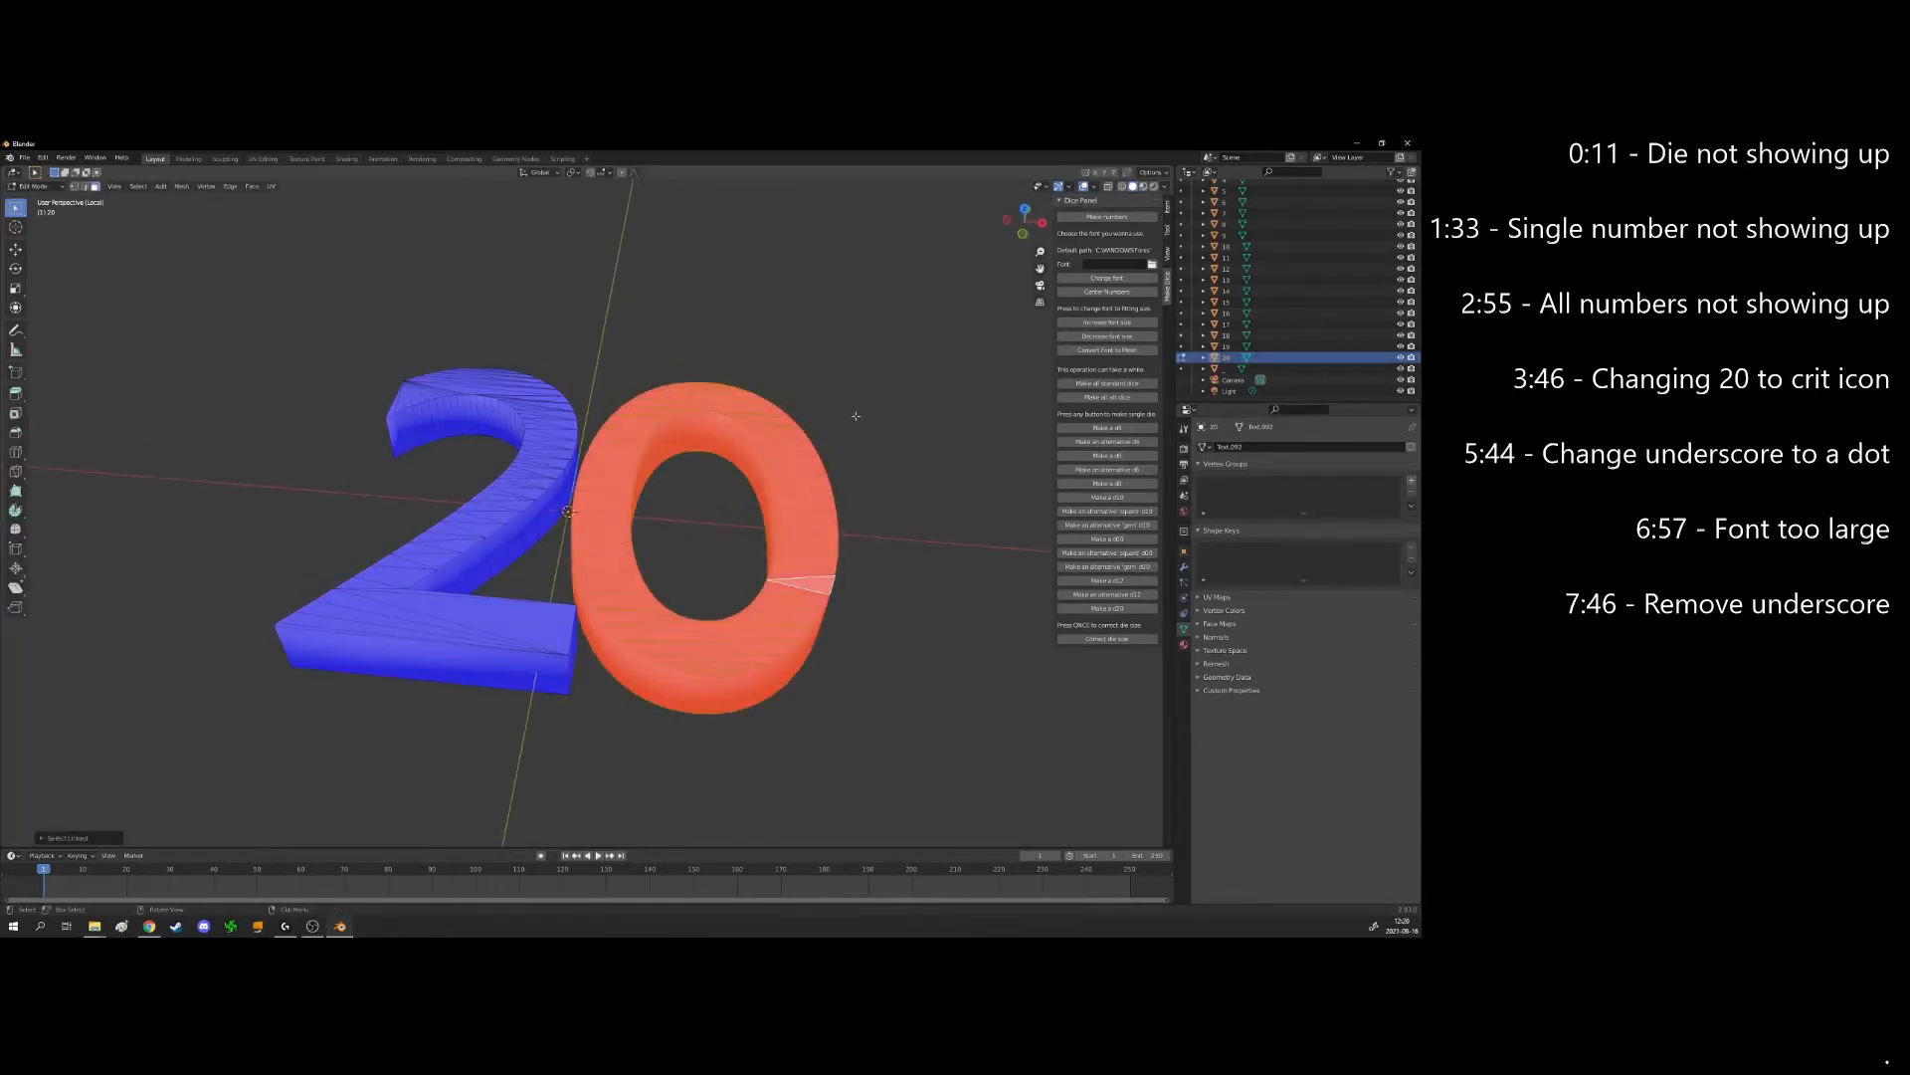
Flip the normals of the selected 0 and return to the full scene in object mode
key(alt+n)
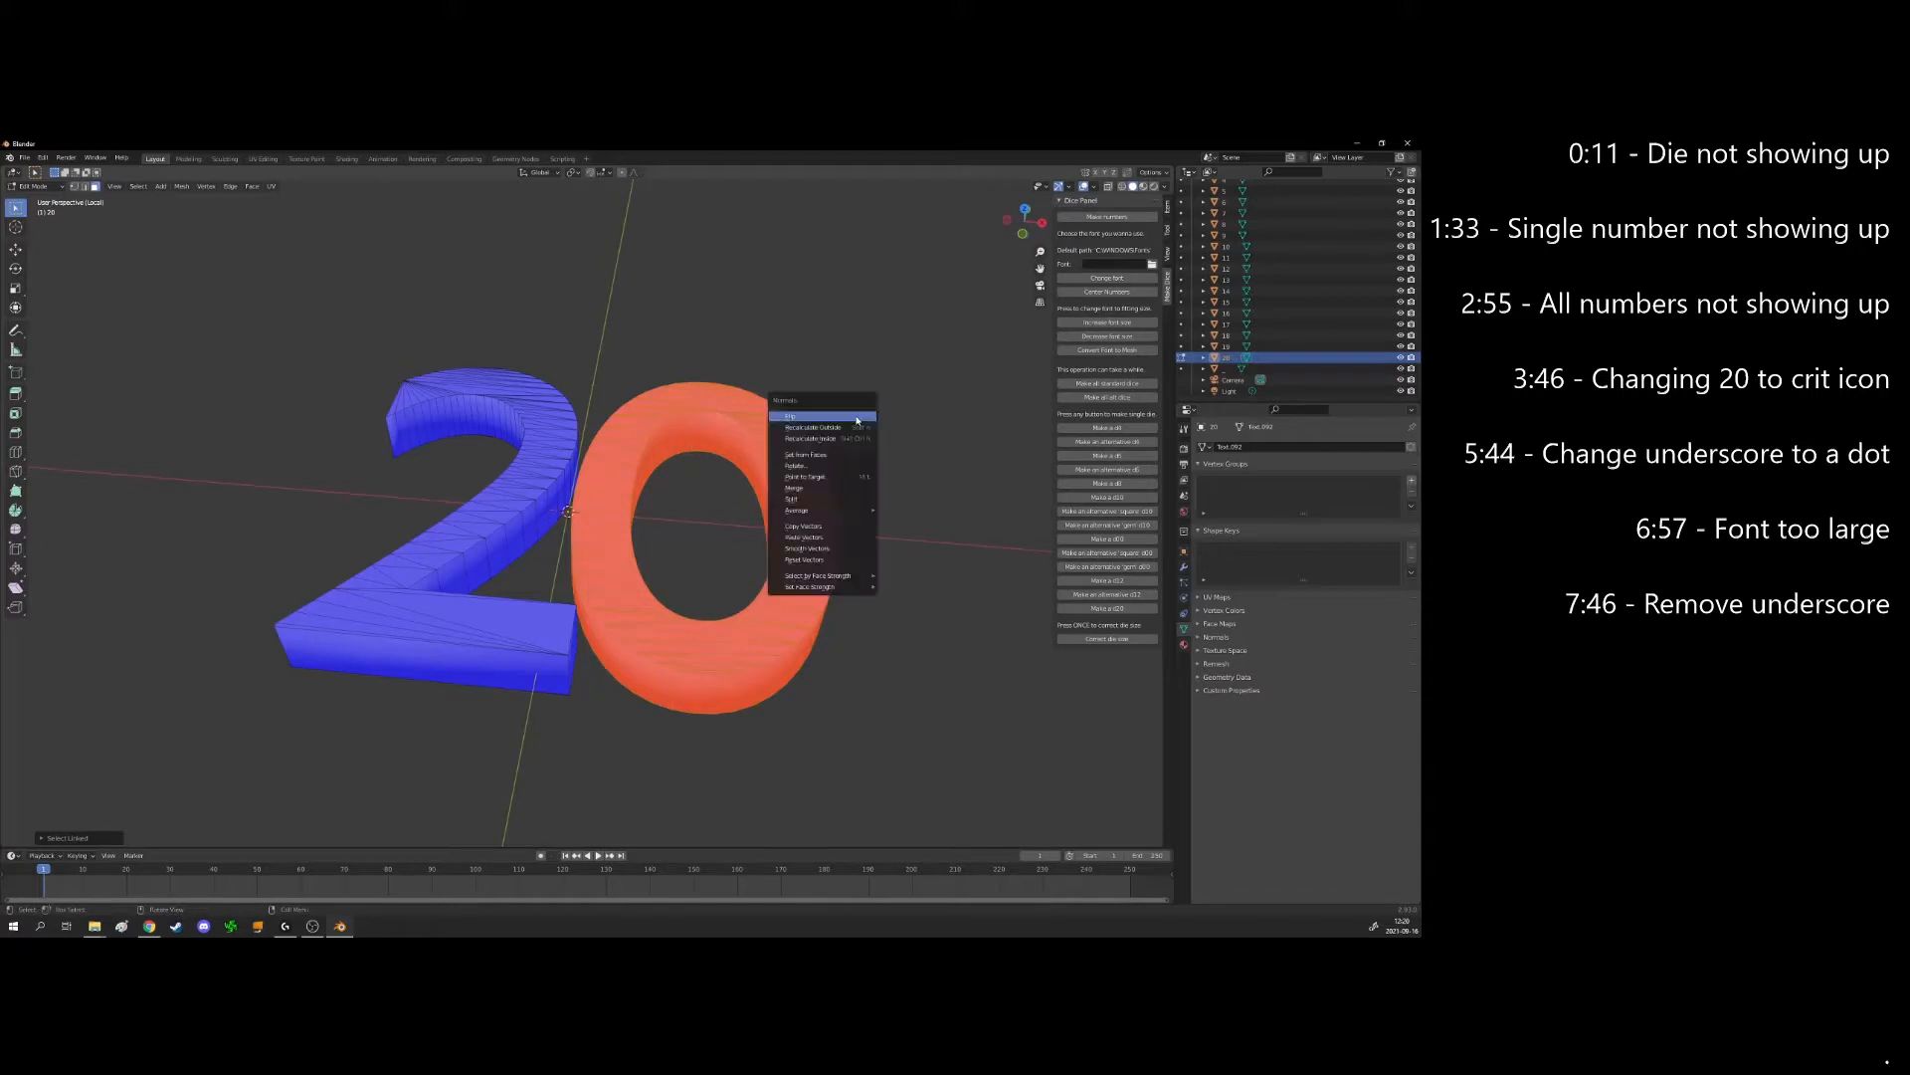
click(811, 418)
middle_drag(845, 527, 872, 585)
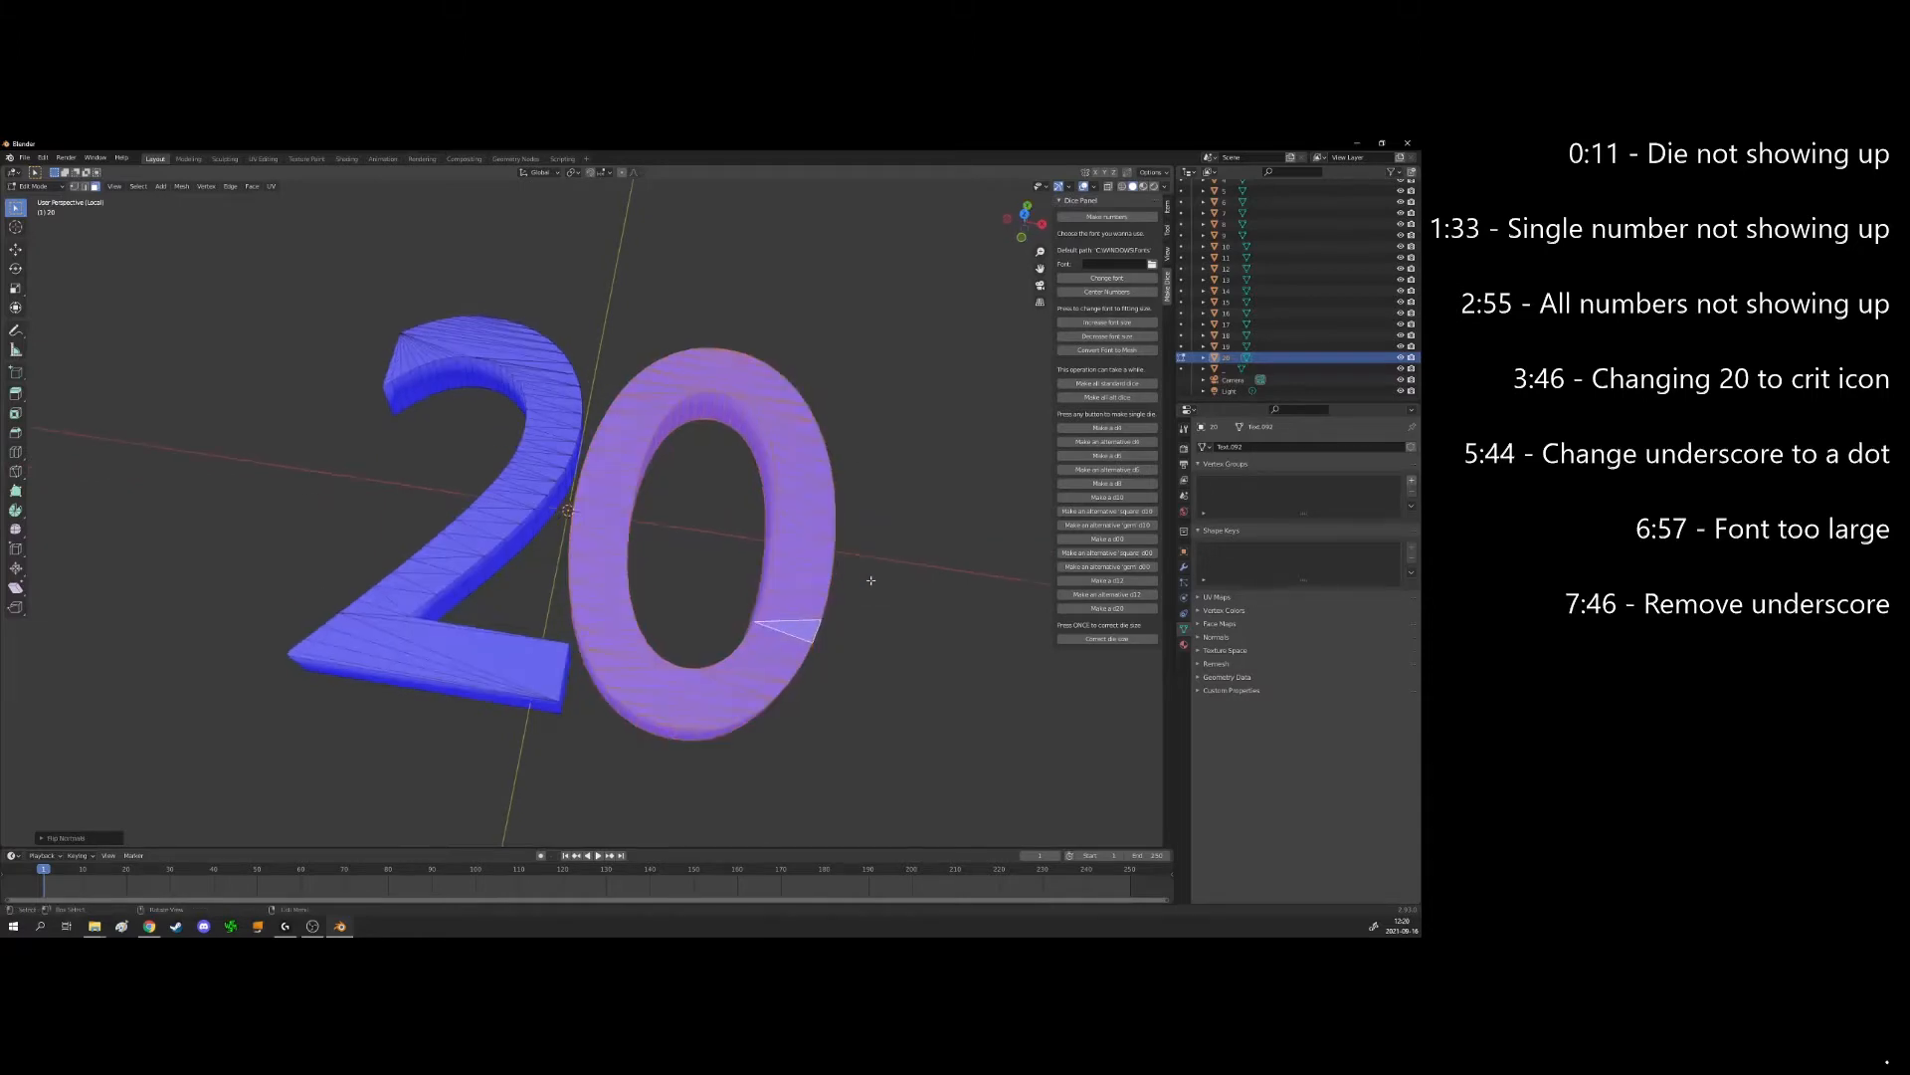
key(Tab)
key(KP_Divide)
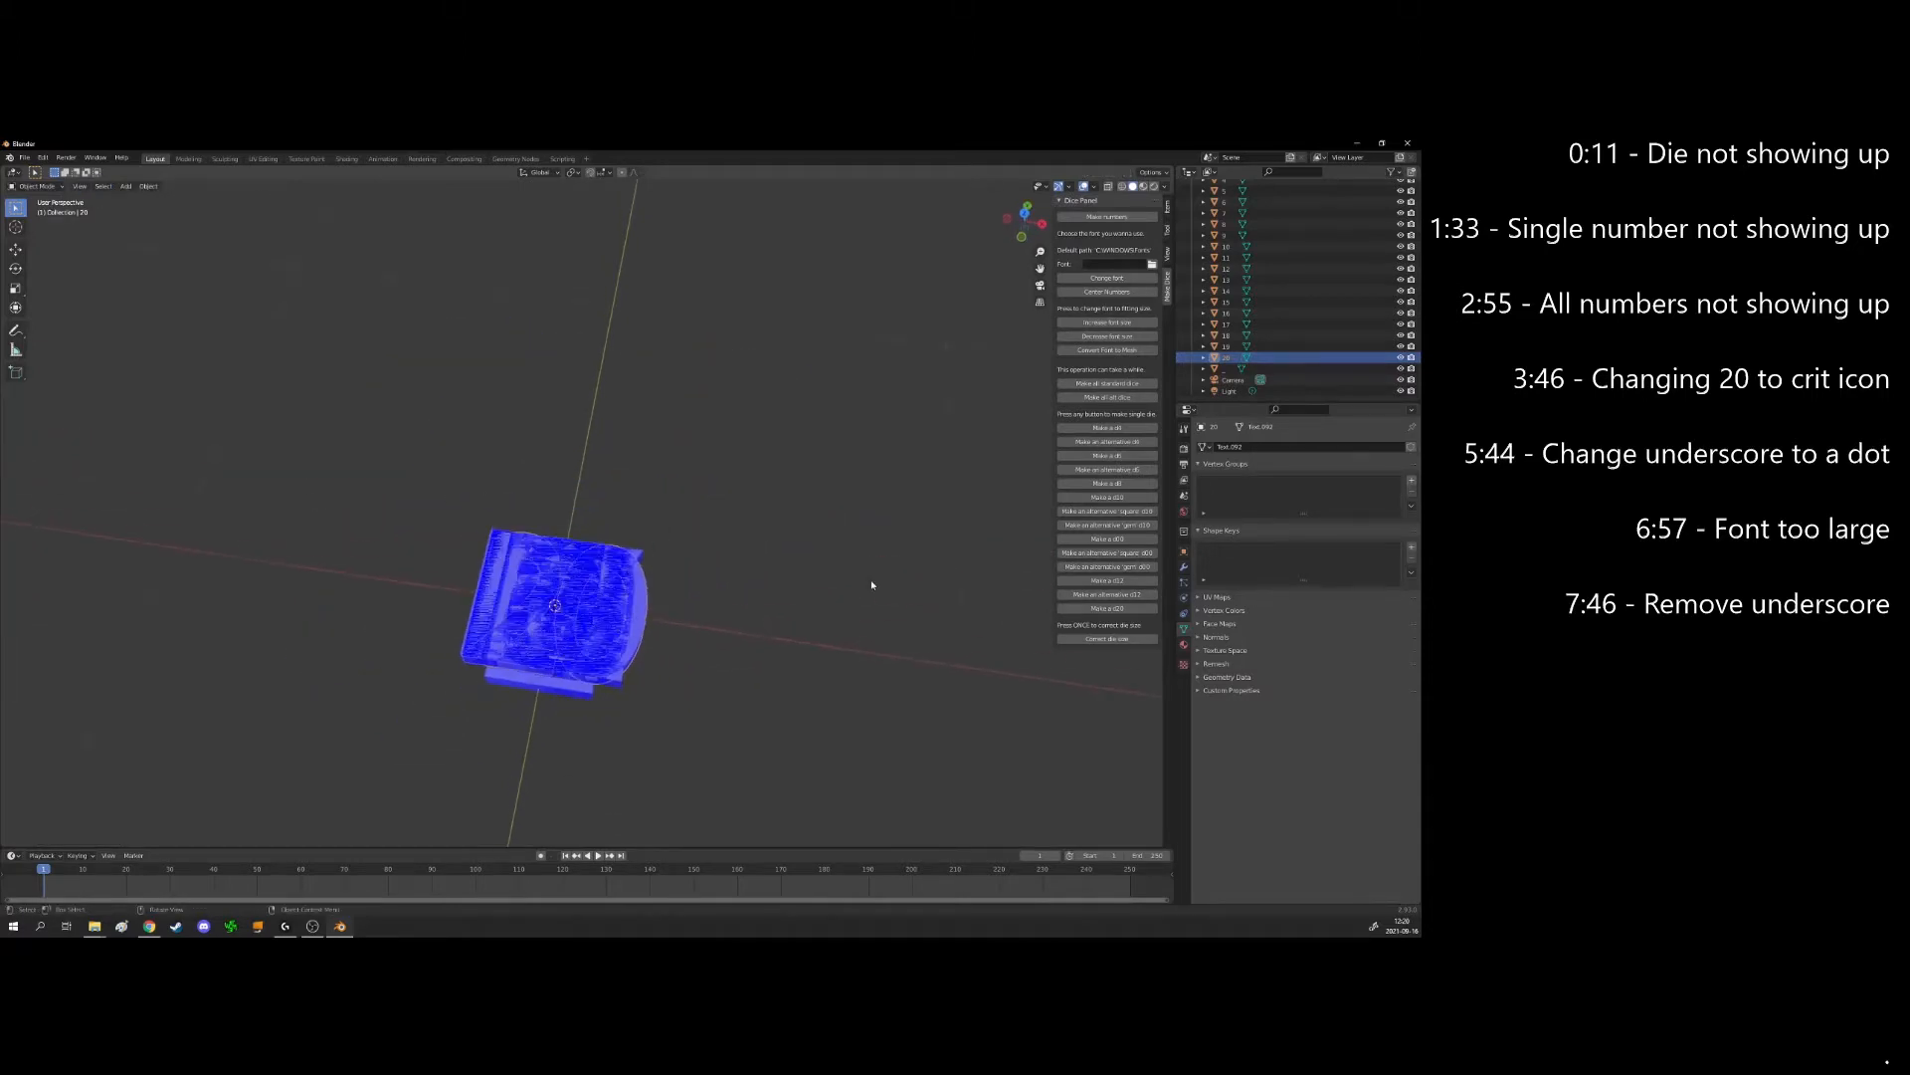
Generate the d20 again to inspect its numbers, and clear the die and all numbers from the scene
middle_drag(870, 579, 379, 758)
click(767, 644)
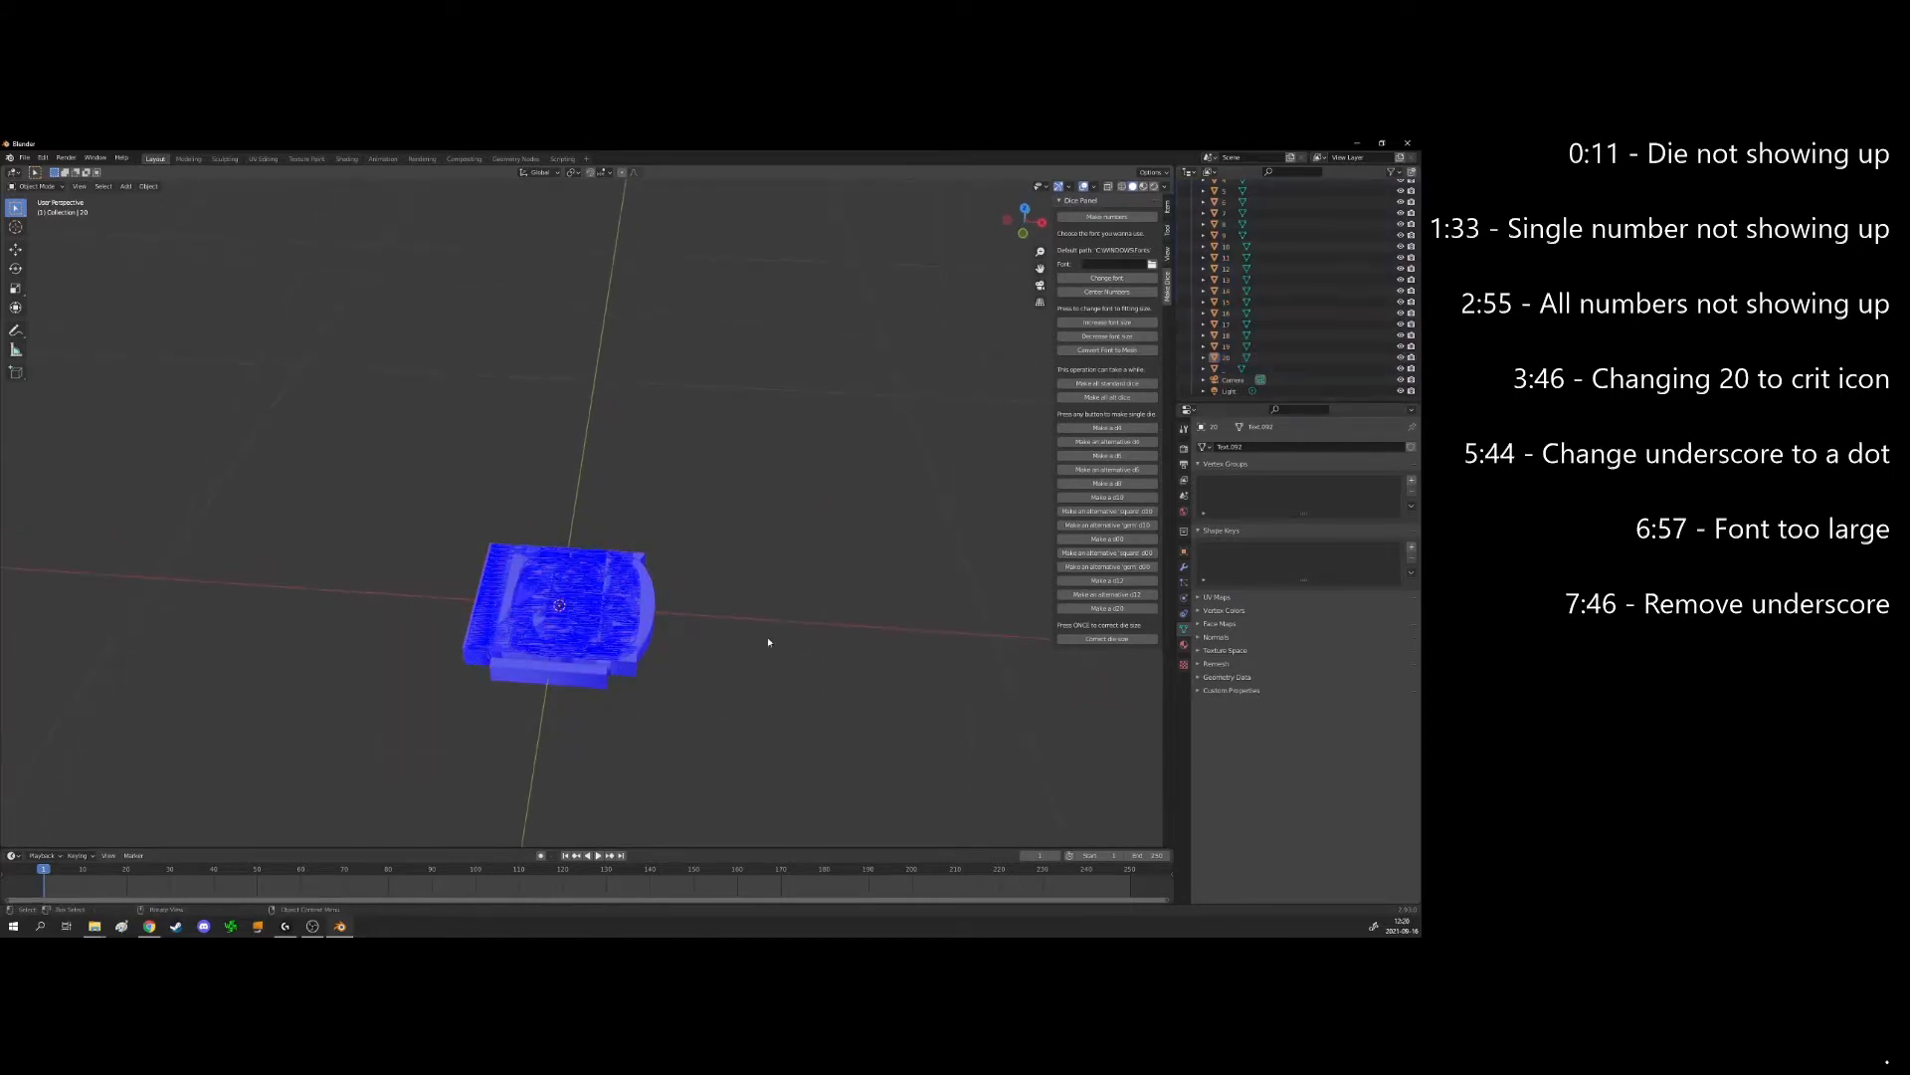
scroll(770, 644, down, 3)
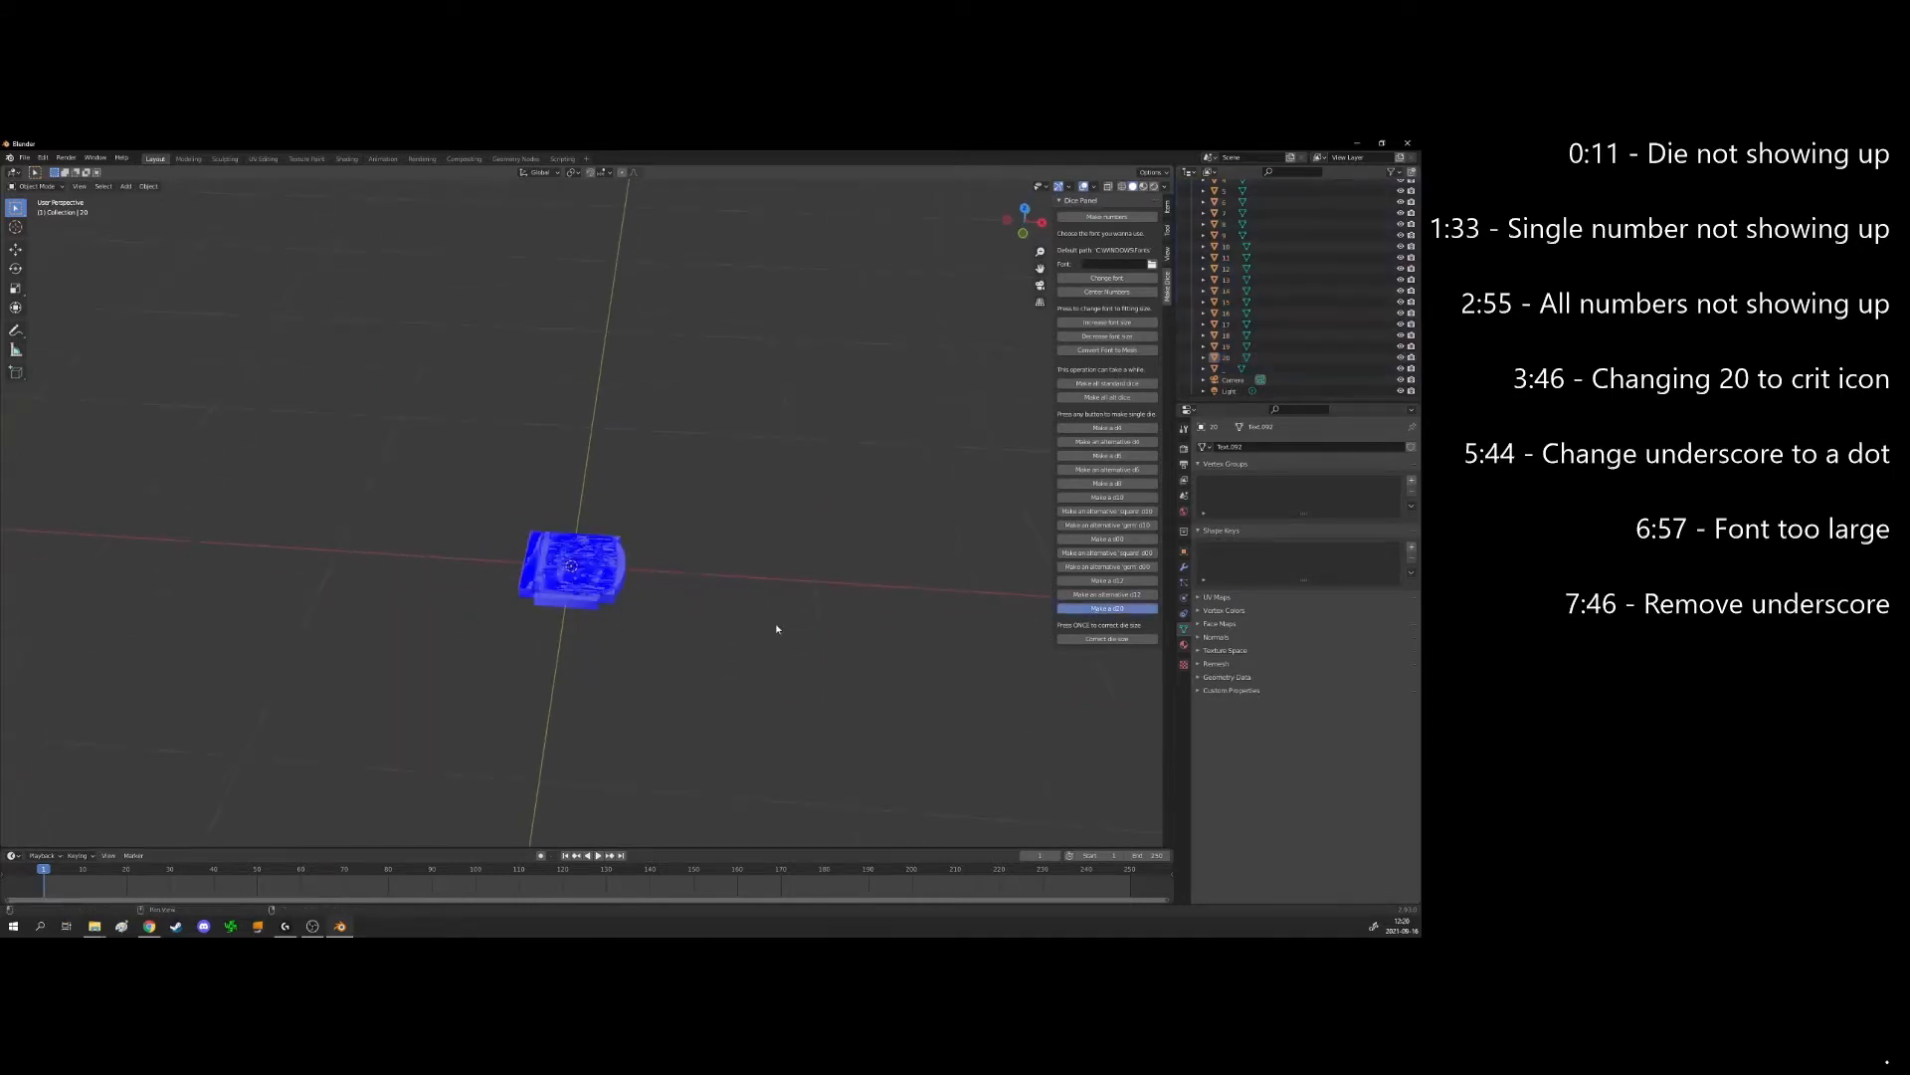
mouse_move(780, 623)
middle_down()
mouse_move(784, 678)
mouse_move(786, 592)
middle_up()
scroll(786, 592, down, 5)
mouse_move(678, 647)
middle_down()
mouse_move(702, 512)
mouse_move(725, 647)
mouse_move(694, 657)
middle_up()
click(660, 576)
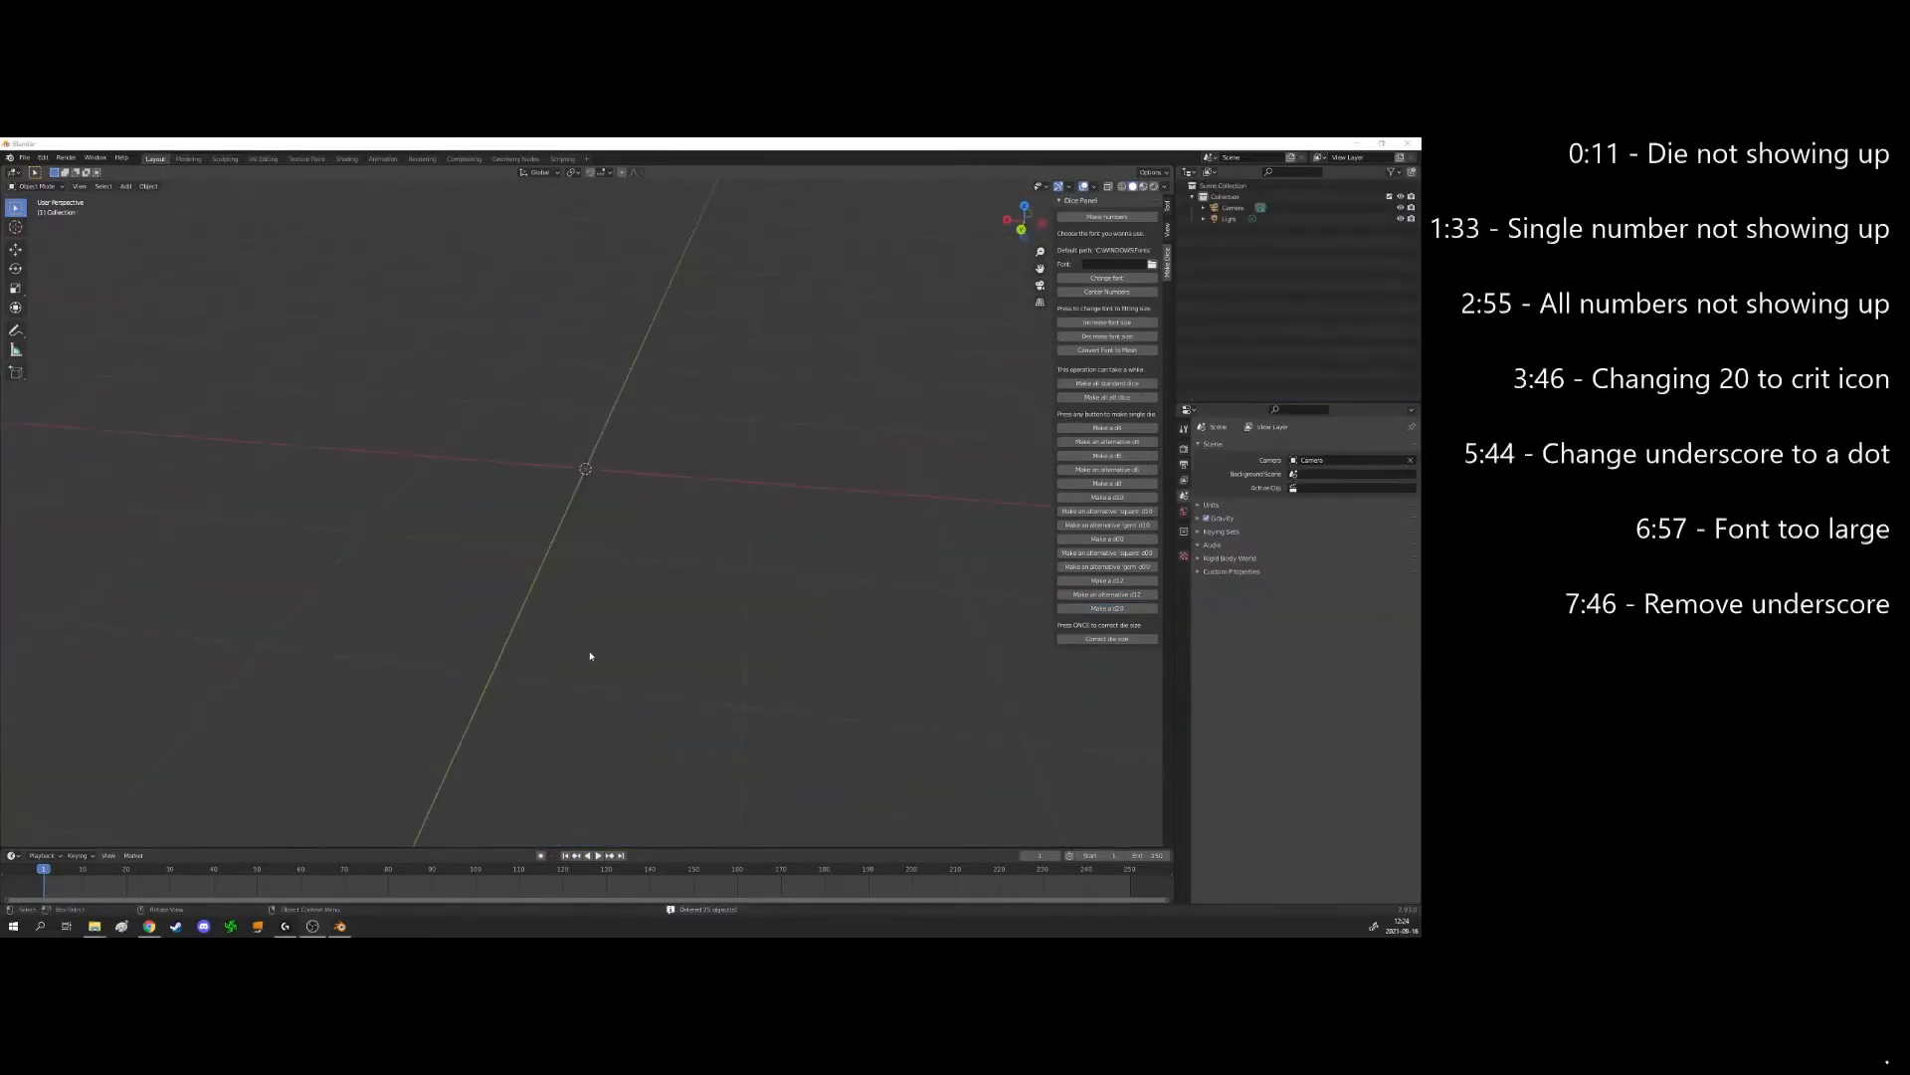
Create a new set of dice numbers and center them
middle_drag(726, 562, 693, 534)
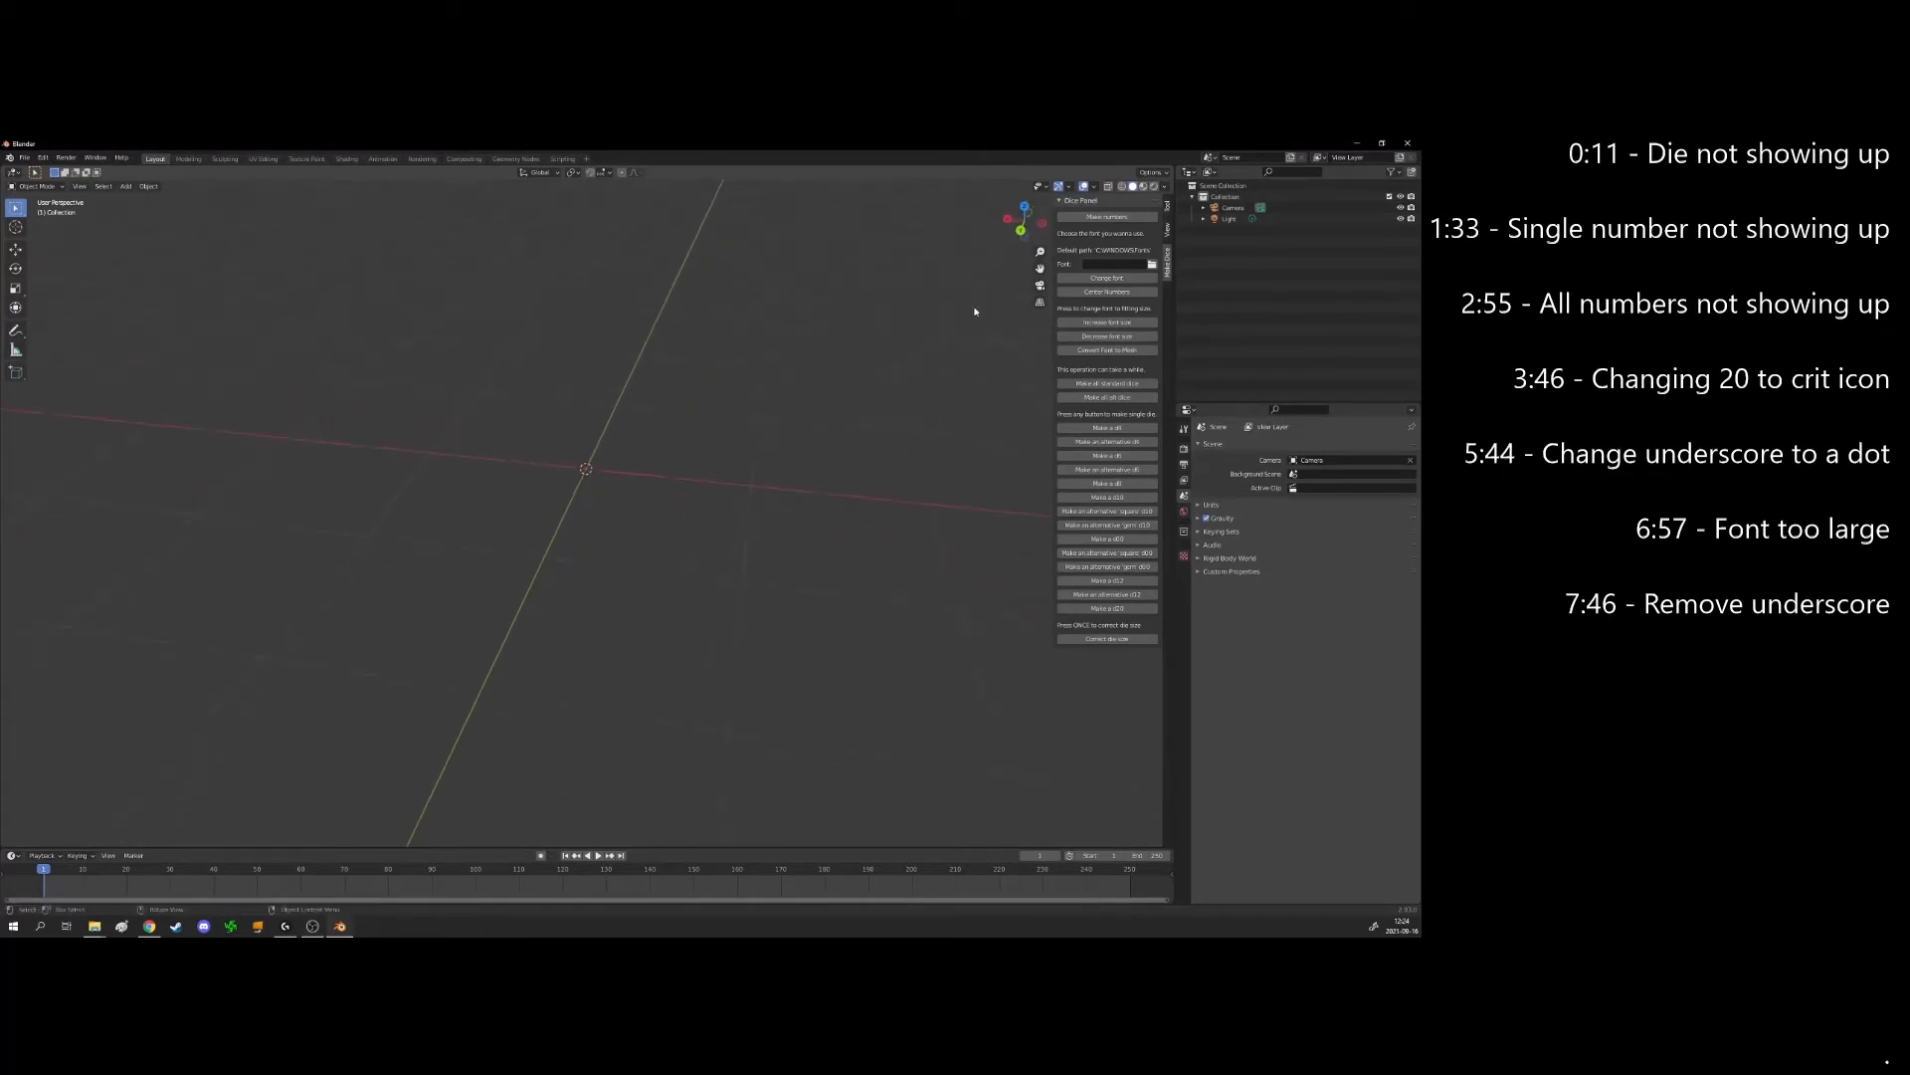
click(1107, 216)
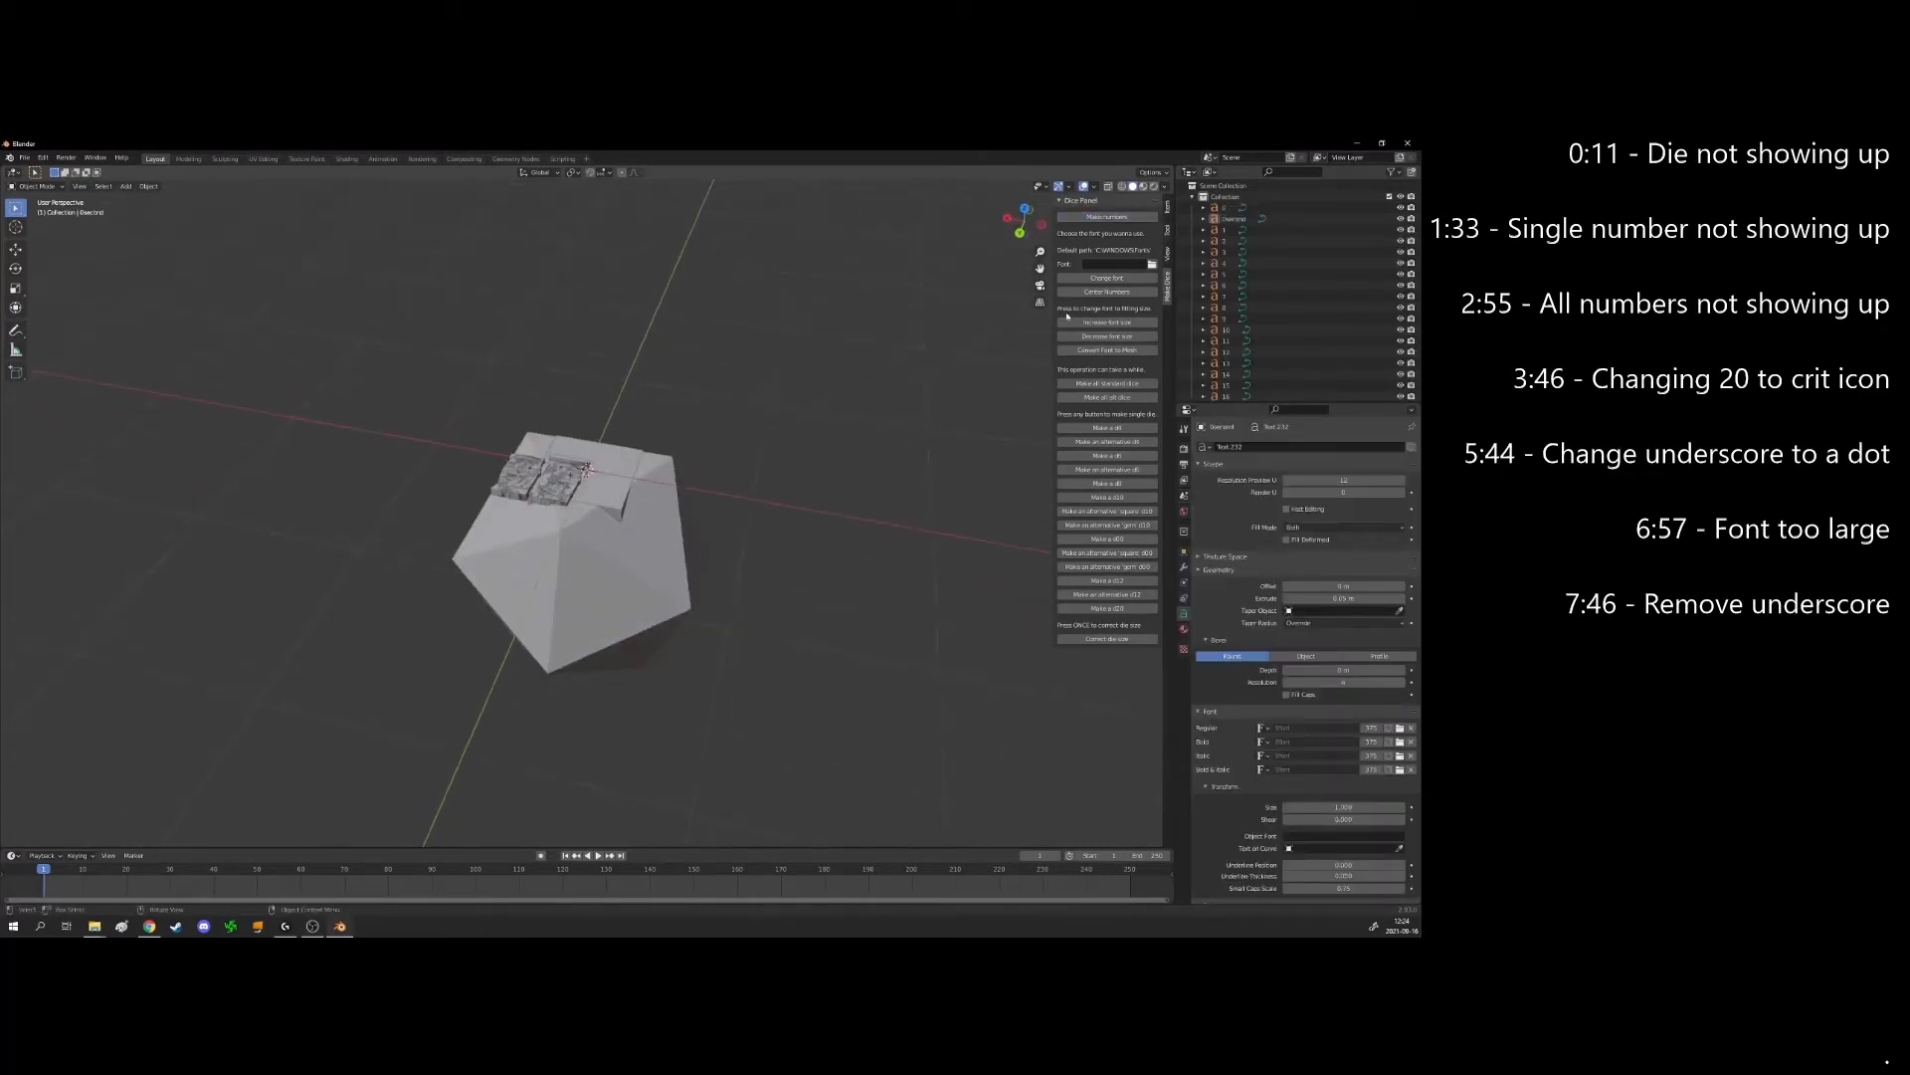
click(1106, 278)
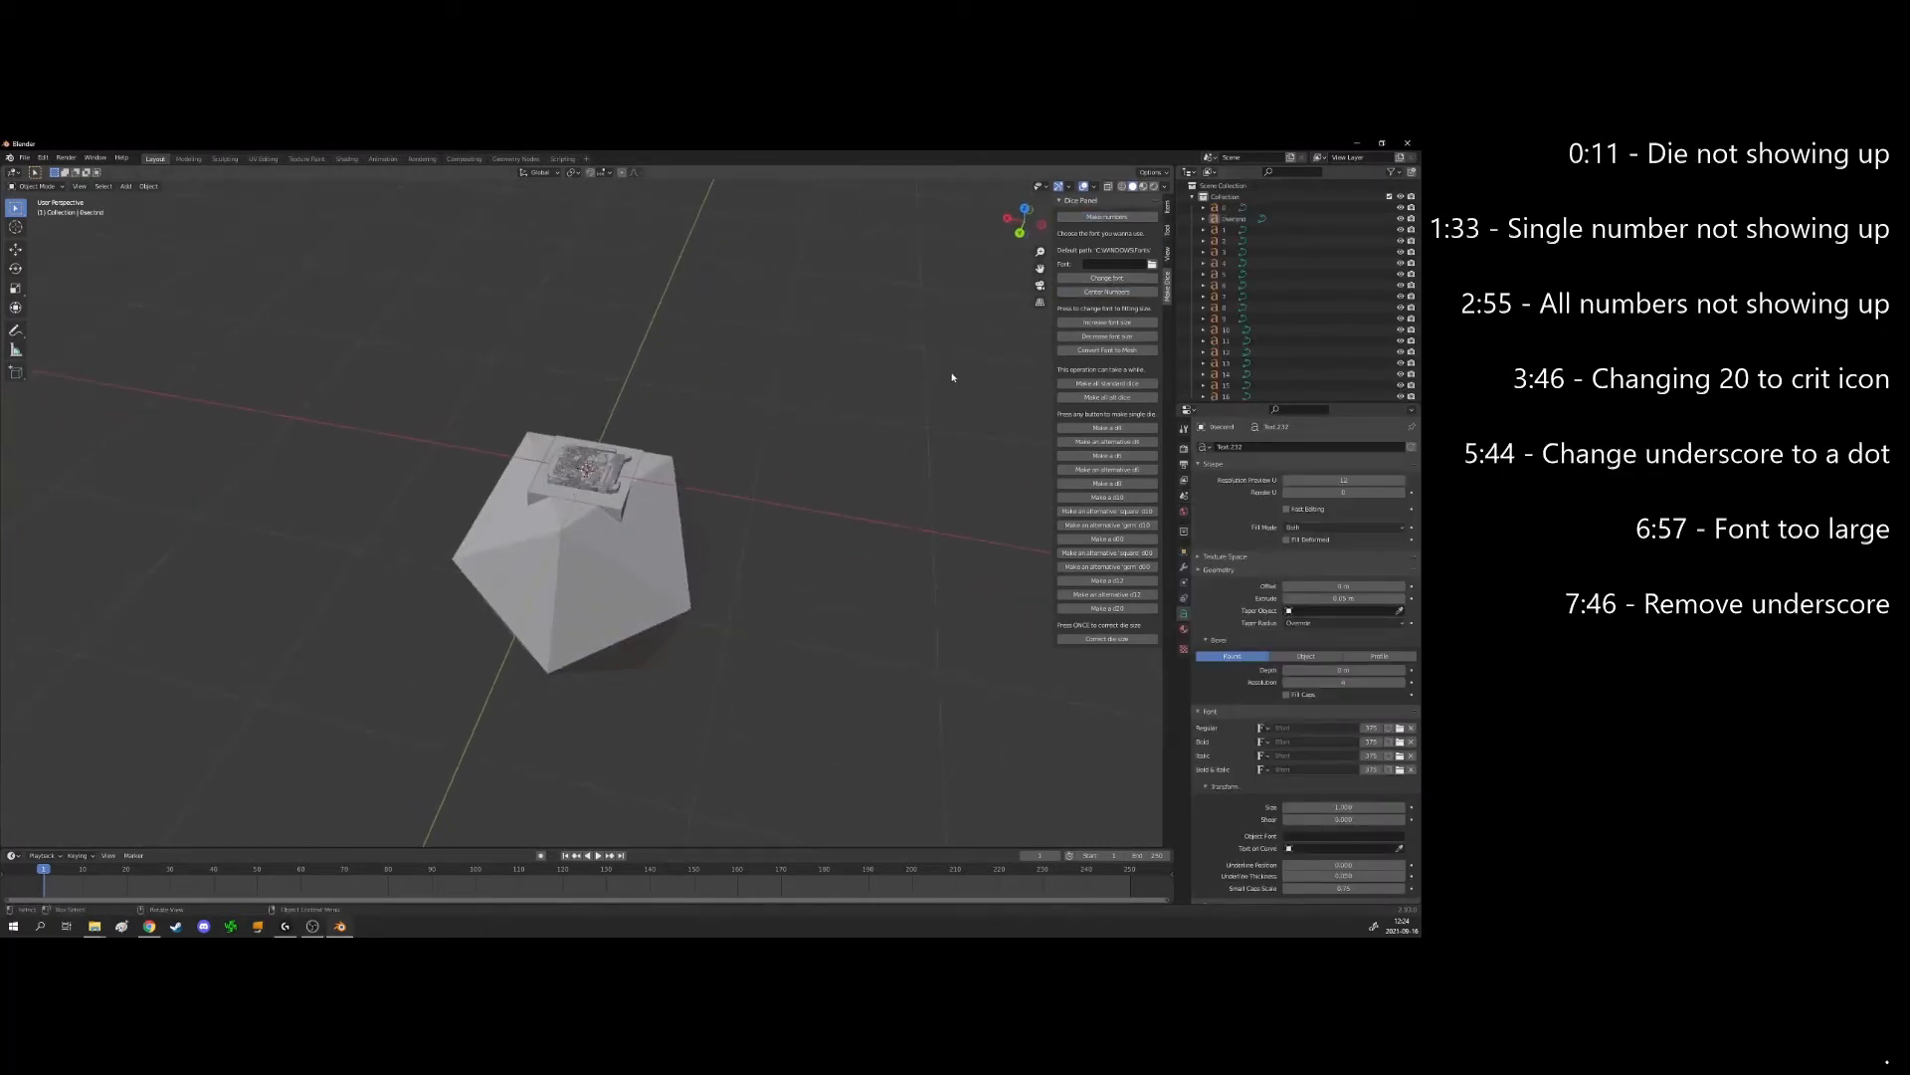
middle_drag(946, 375, 906, 419)
Decrease the font size of the numbers three times and convert the font to mesh
click(1116, 338)
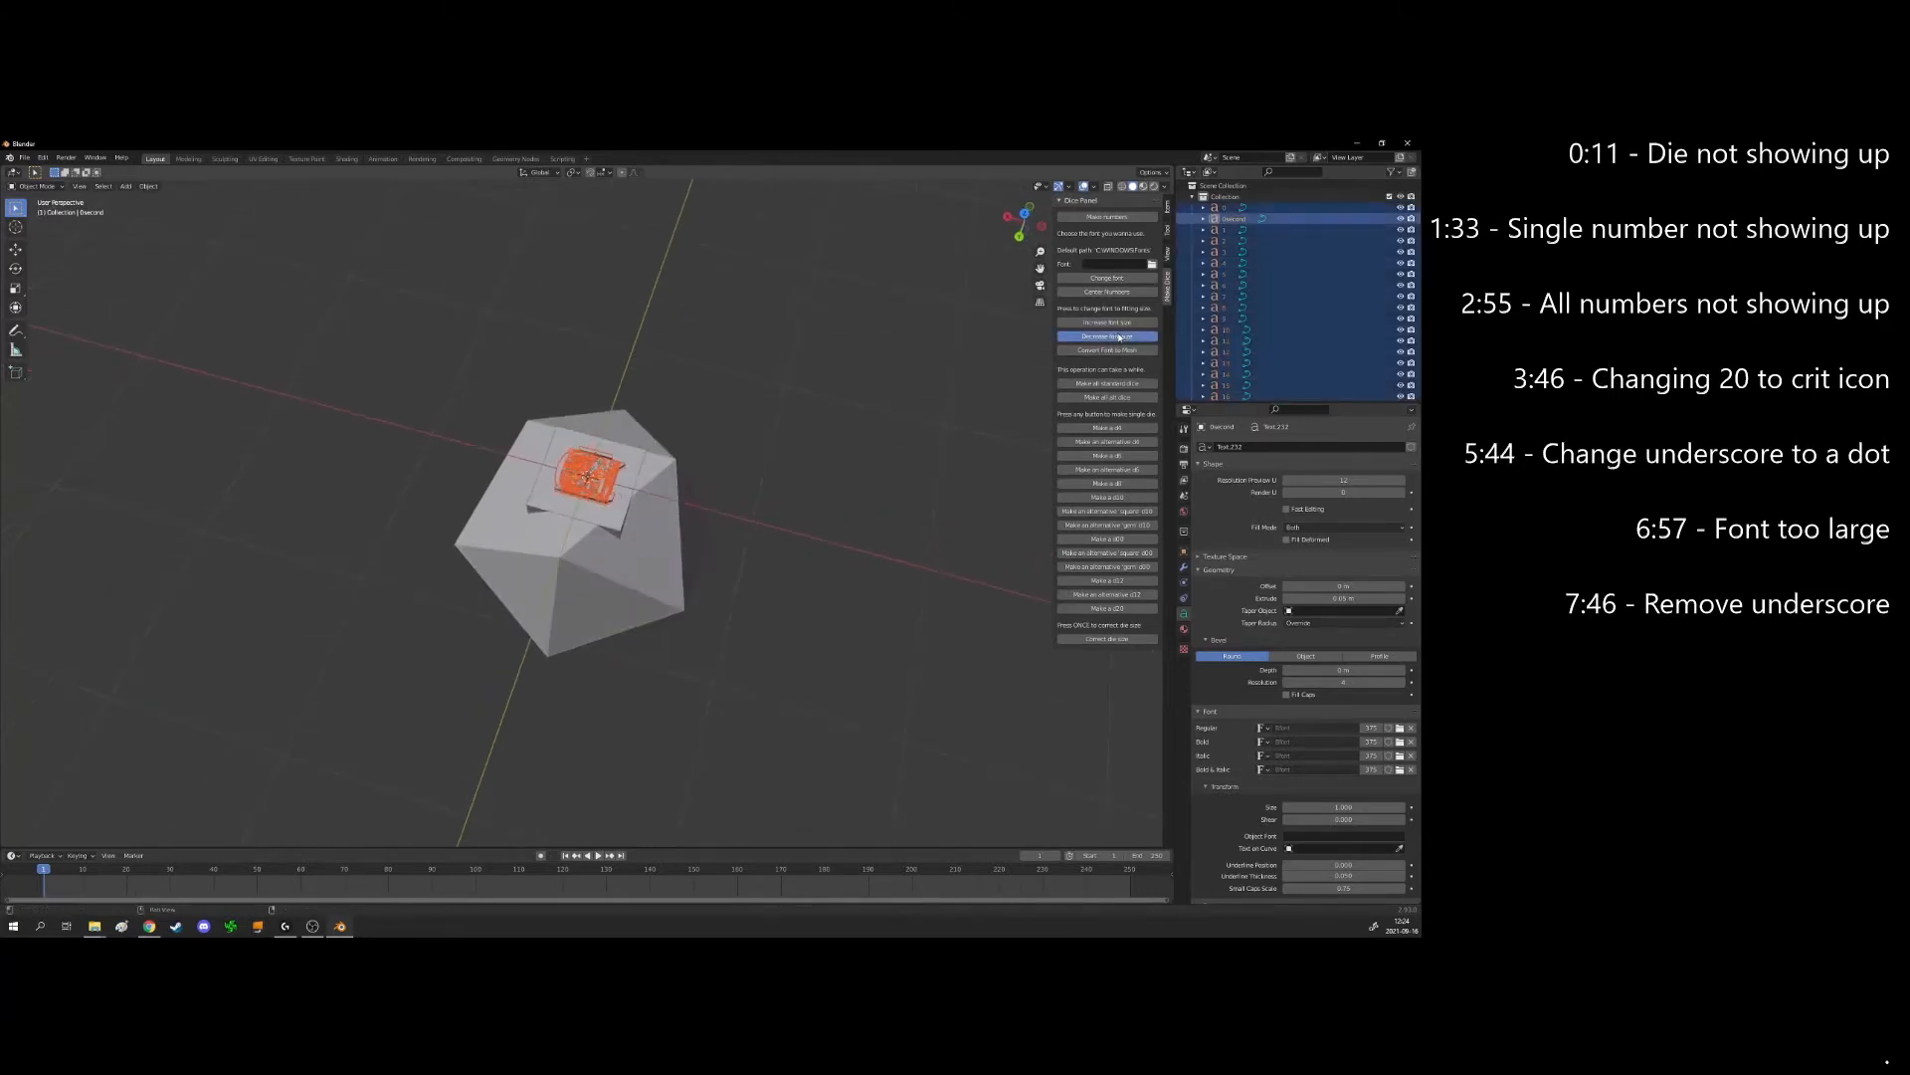
click(1119, 336)
click(1120, 336)
middle_drag(1032, 450, 772, 465)
click(1108, 351)
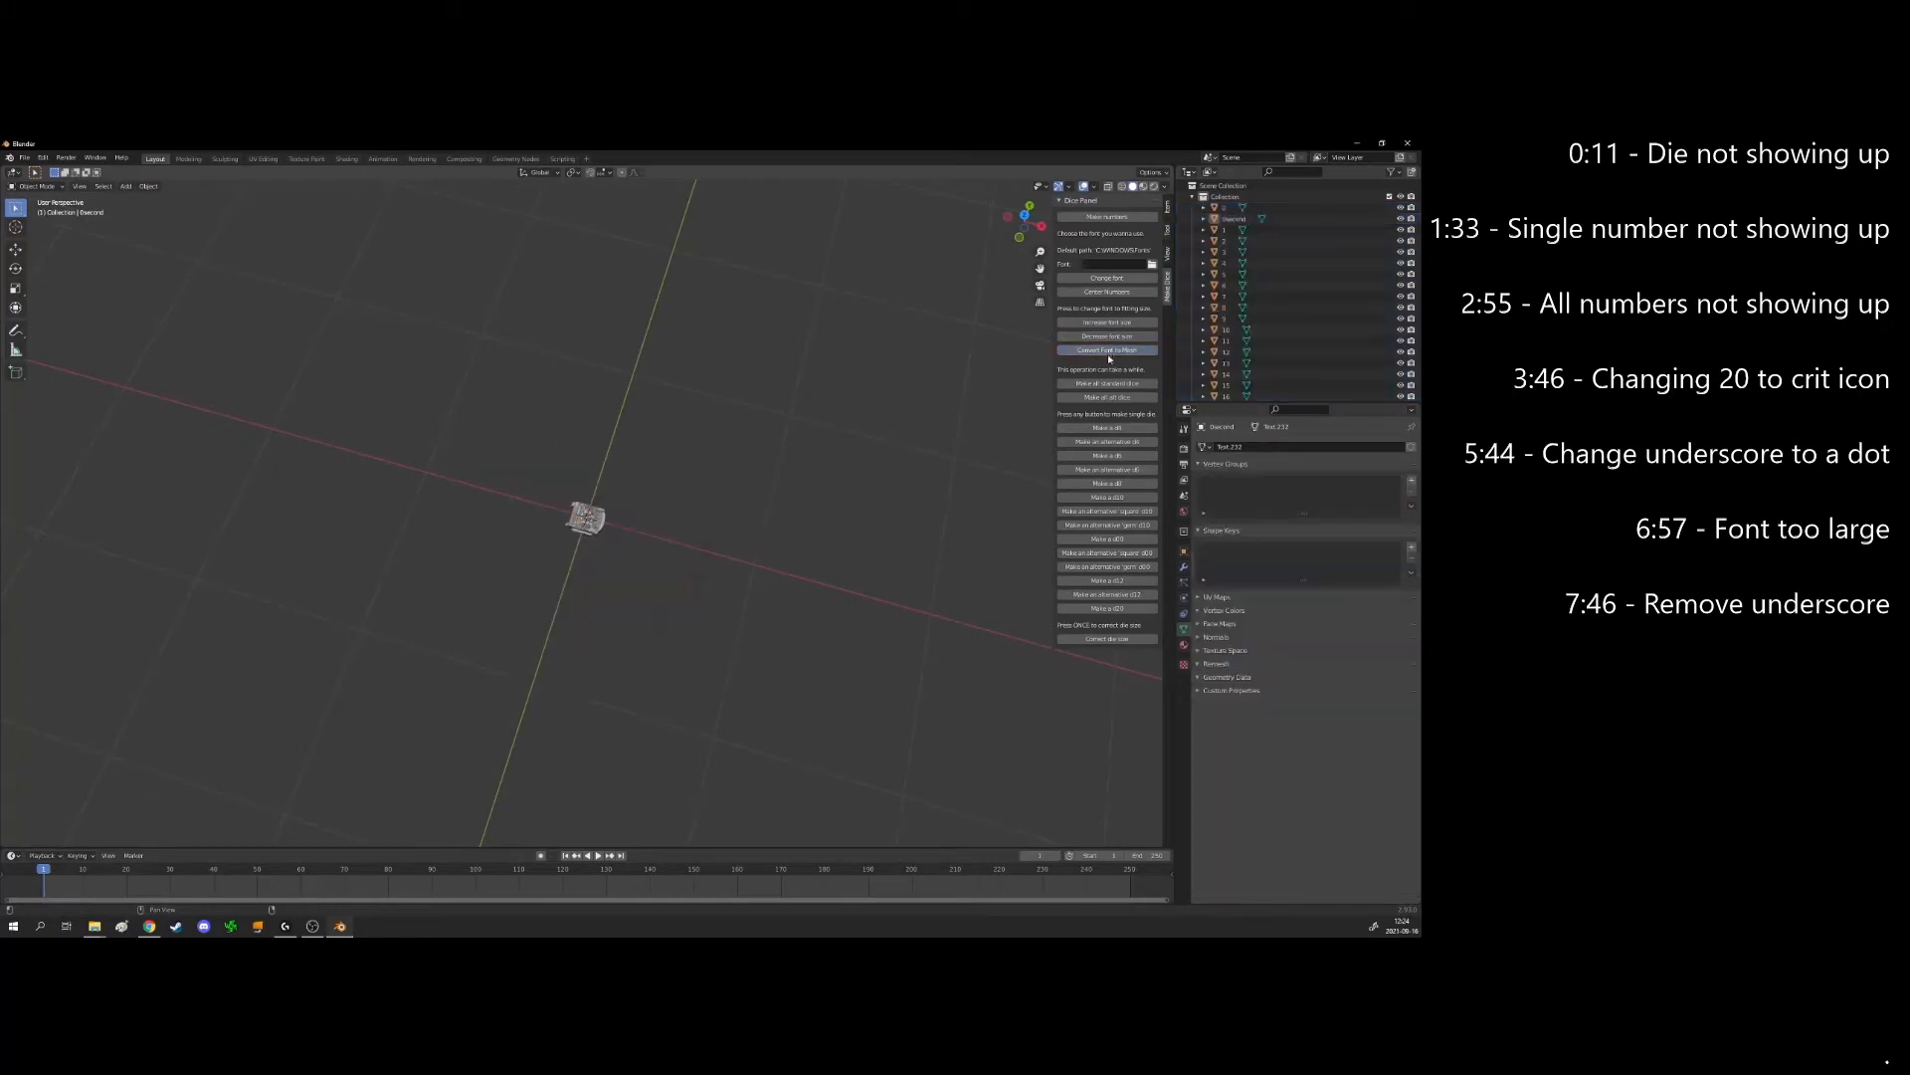
Generate a d4 to examine its faces closely for engraved numbers, and delete the die
scroll(727, 565, up, 4)
click(1094, 429)
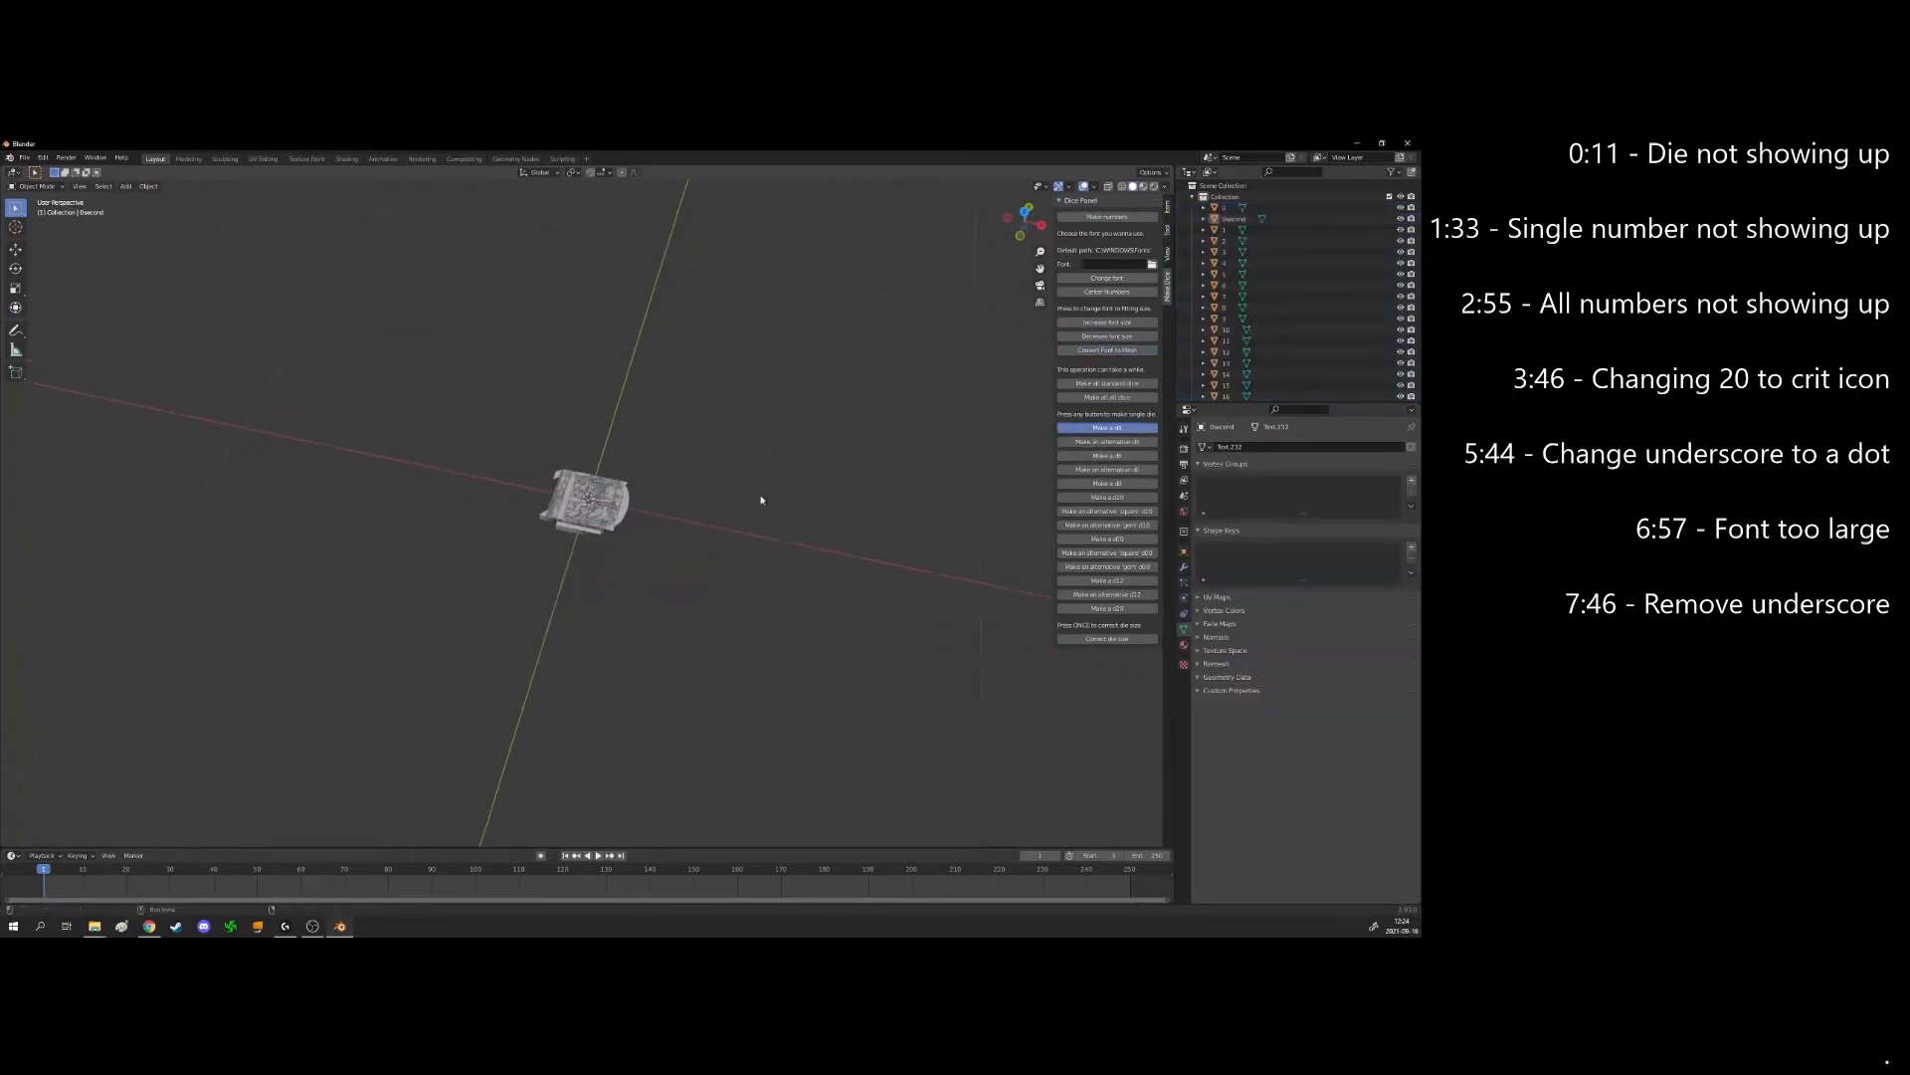
scroll(668, 526, down, 3)
middle_drag(704, 516, 985, 480)
scroll(538, 456, up, 6)
scroll(589, 522, up, 3)
scroll(589, 522, up, 2)
middle_drag(556, 479, 571, 486)
scroll(572, 486, down, 1)
scroll(567, 482, up, 1)
scroll(563, 479, down, 2)
scroll(563, 478, down, 5)
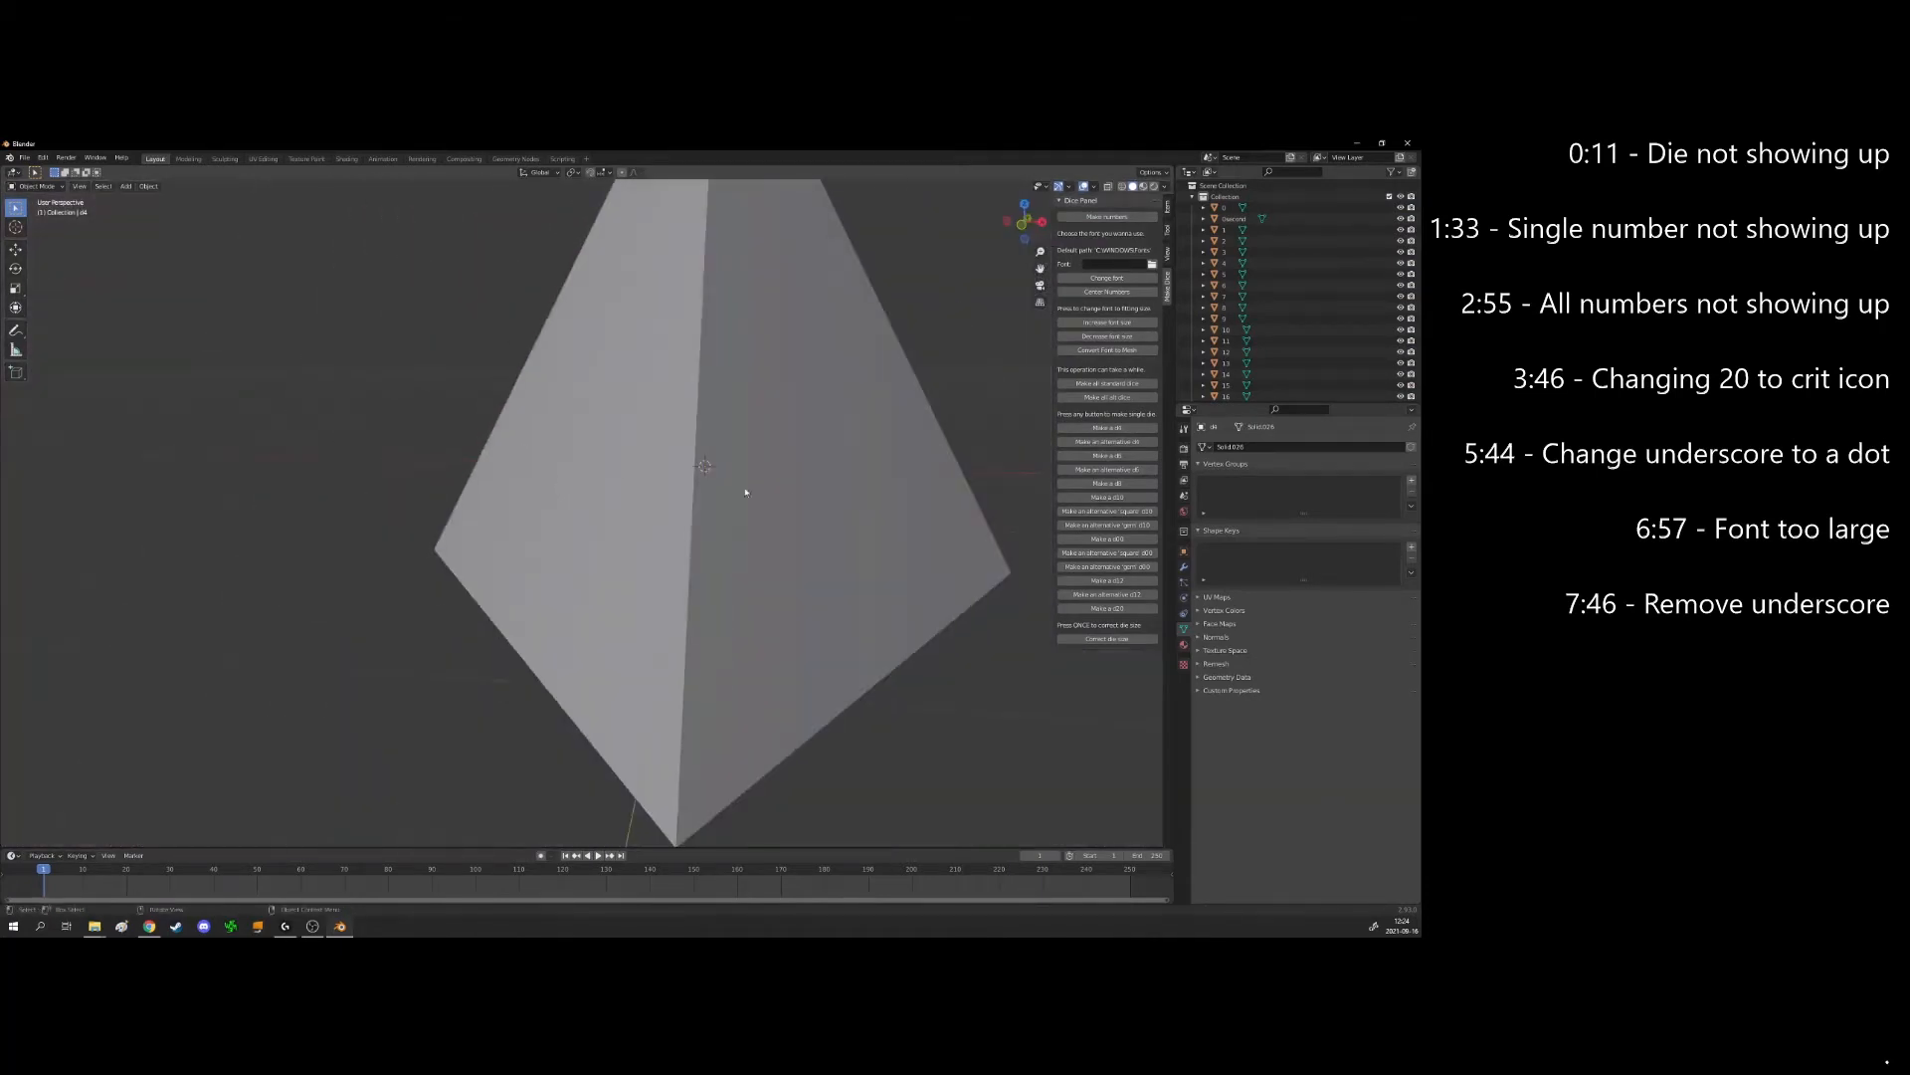
middle_drag(747, 494, 674, 540)
key(Delete)
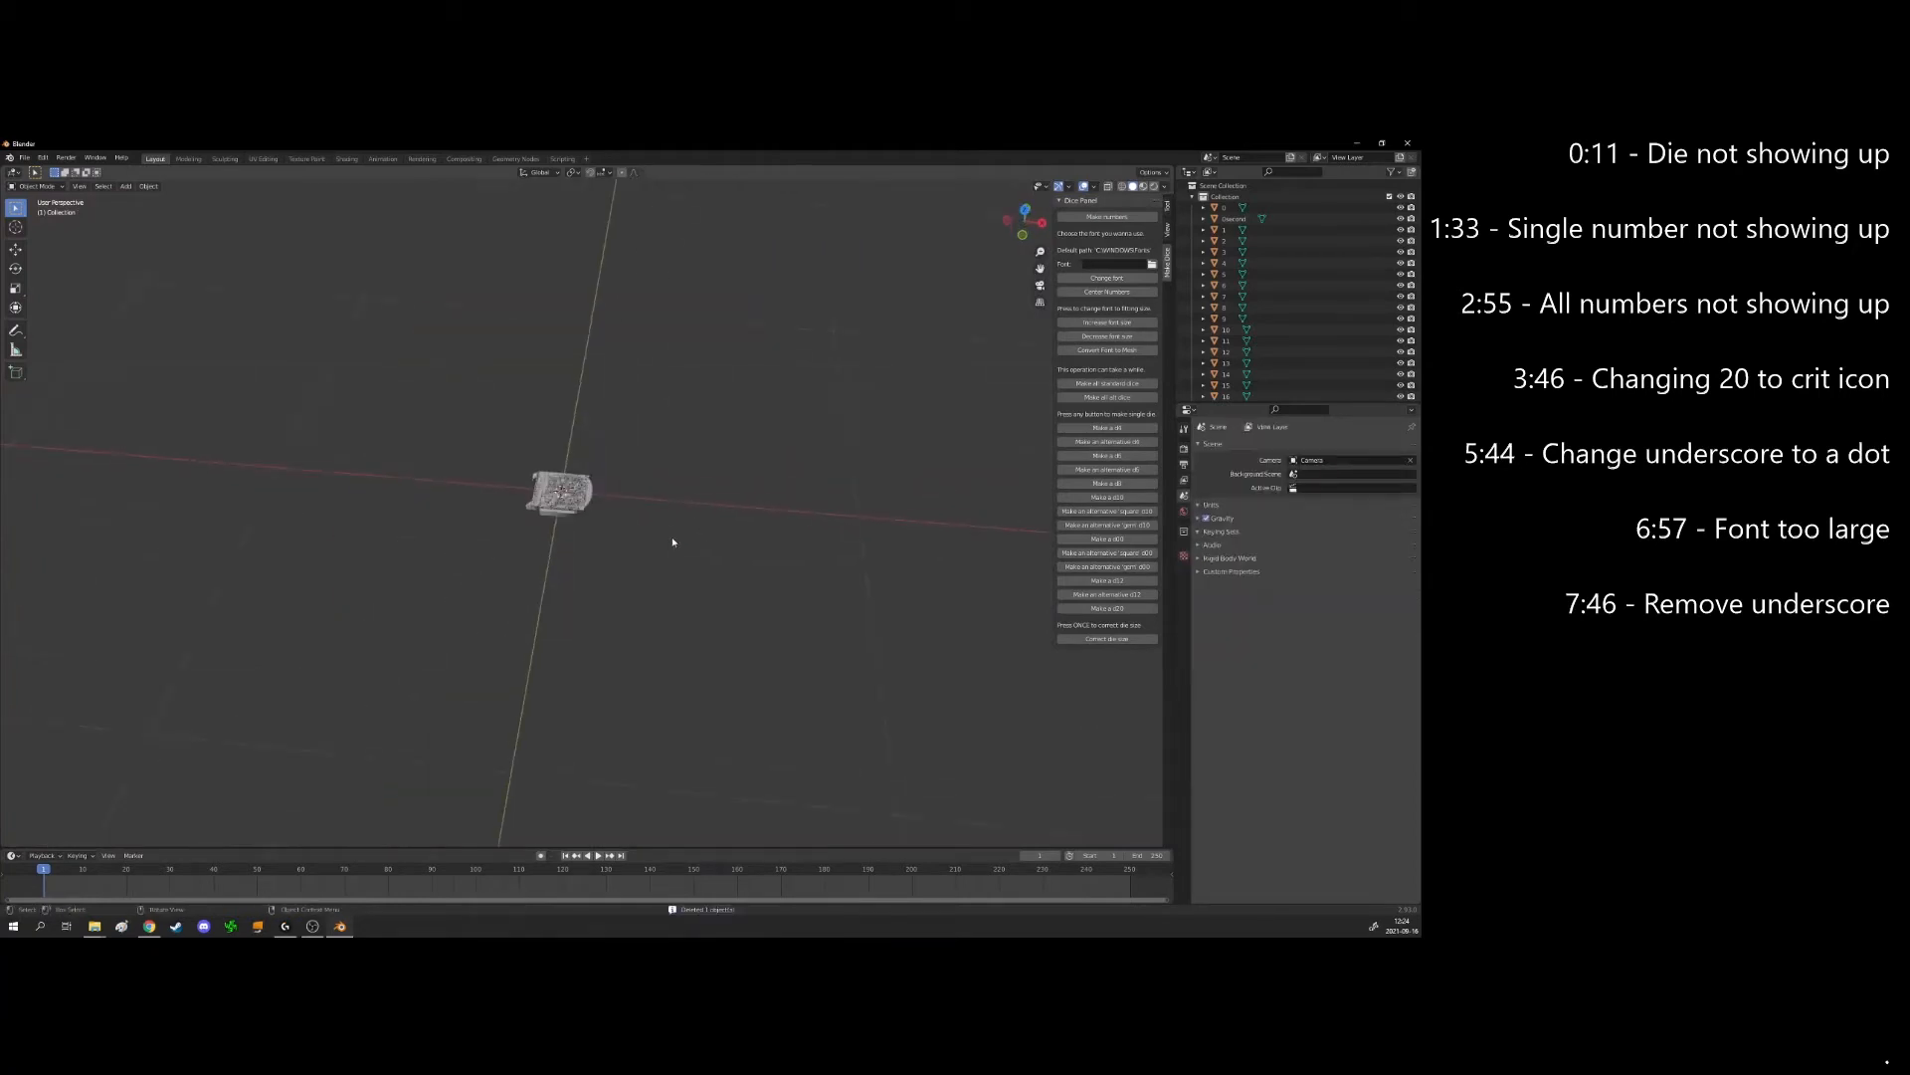
Scale up all the number meshes along the Z axis to make them thicker
drag(691, 407, 542, 617)
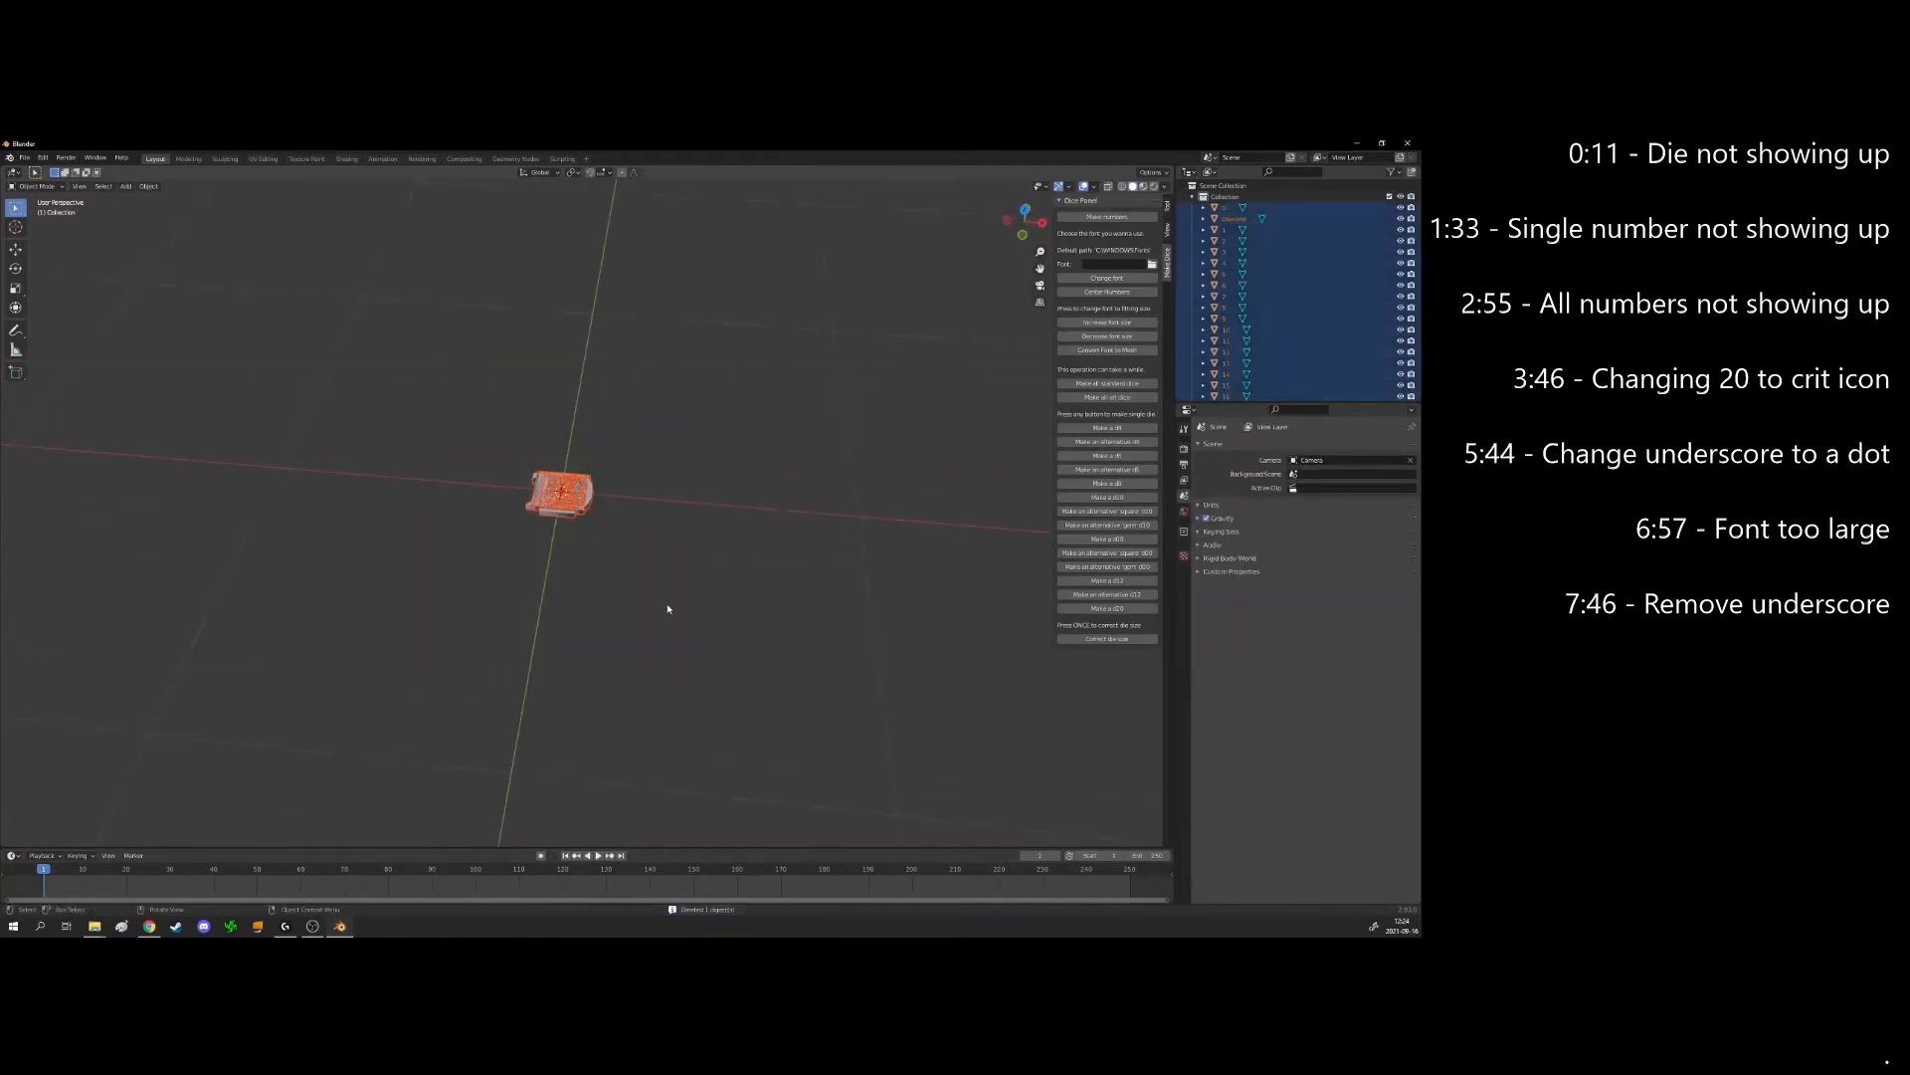
key(s)
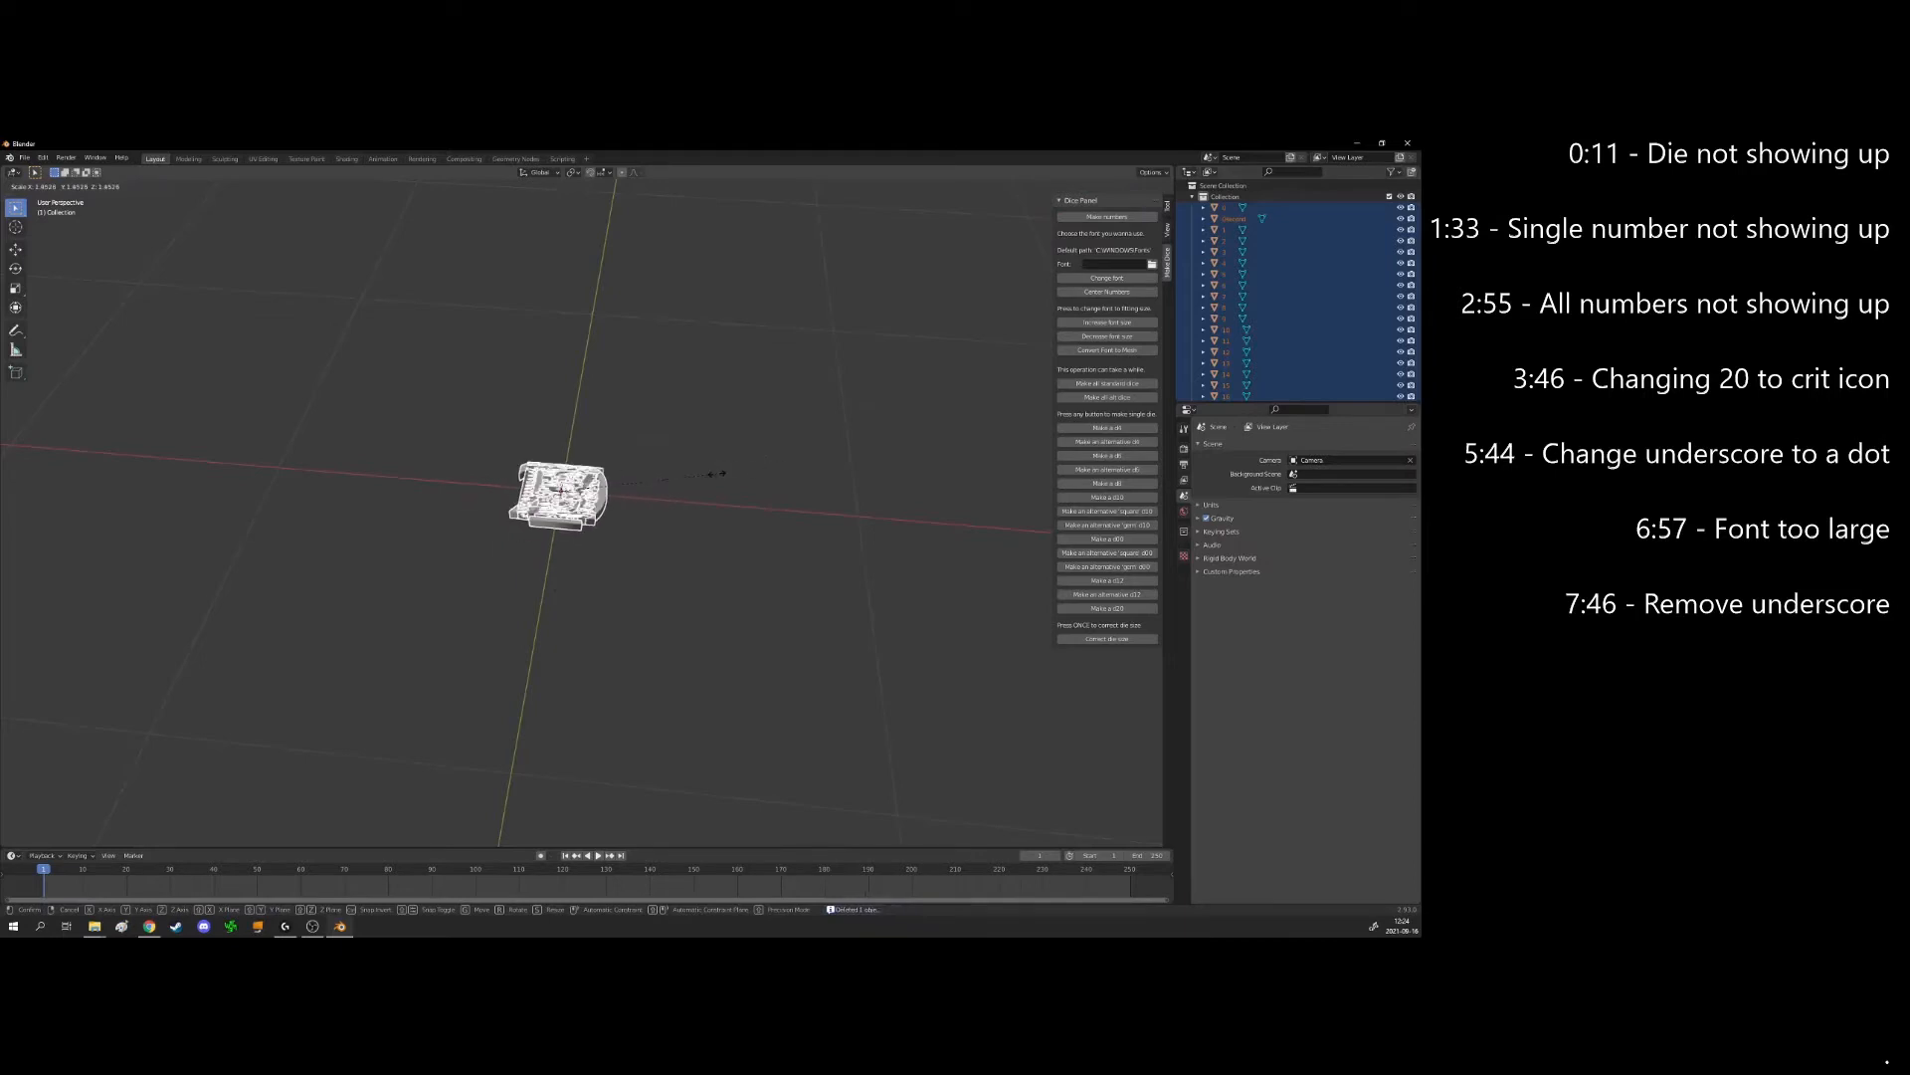
key(z)
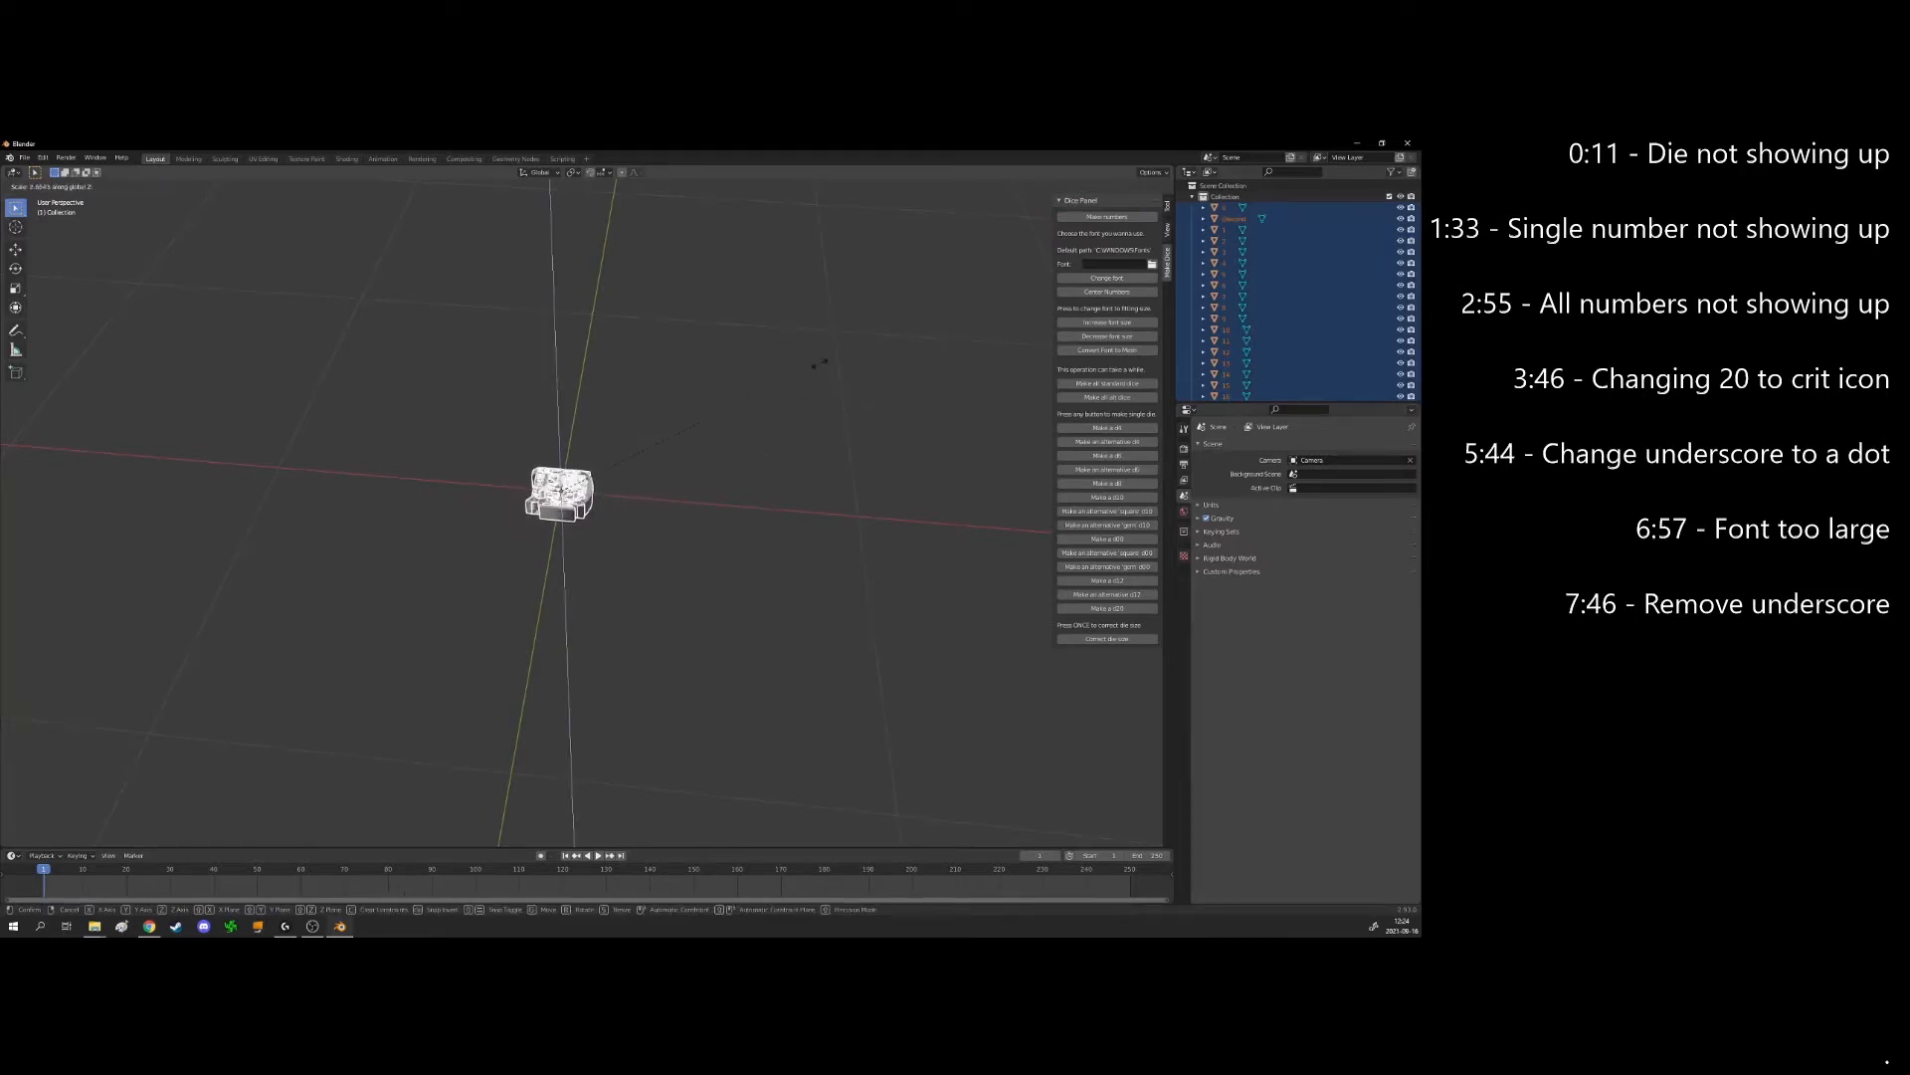
click(739, 484)
middle_drag(740, 484, 679, 468)
click(691, 521)
Select all the number meshes and apply their scale
drag(667, 403, 404, 594)
click(148, 186)
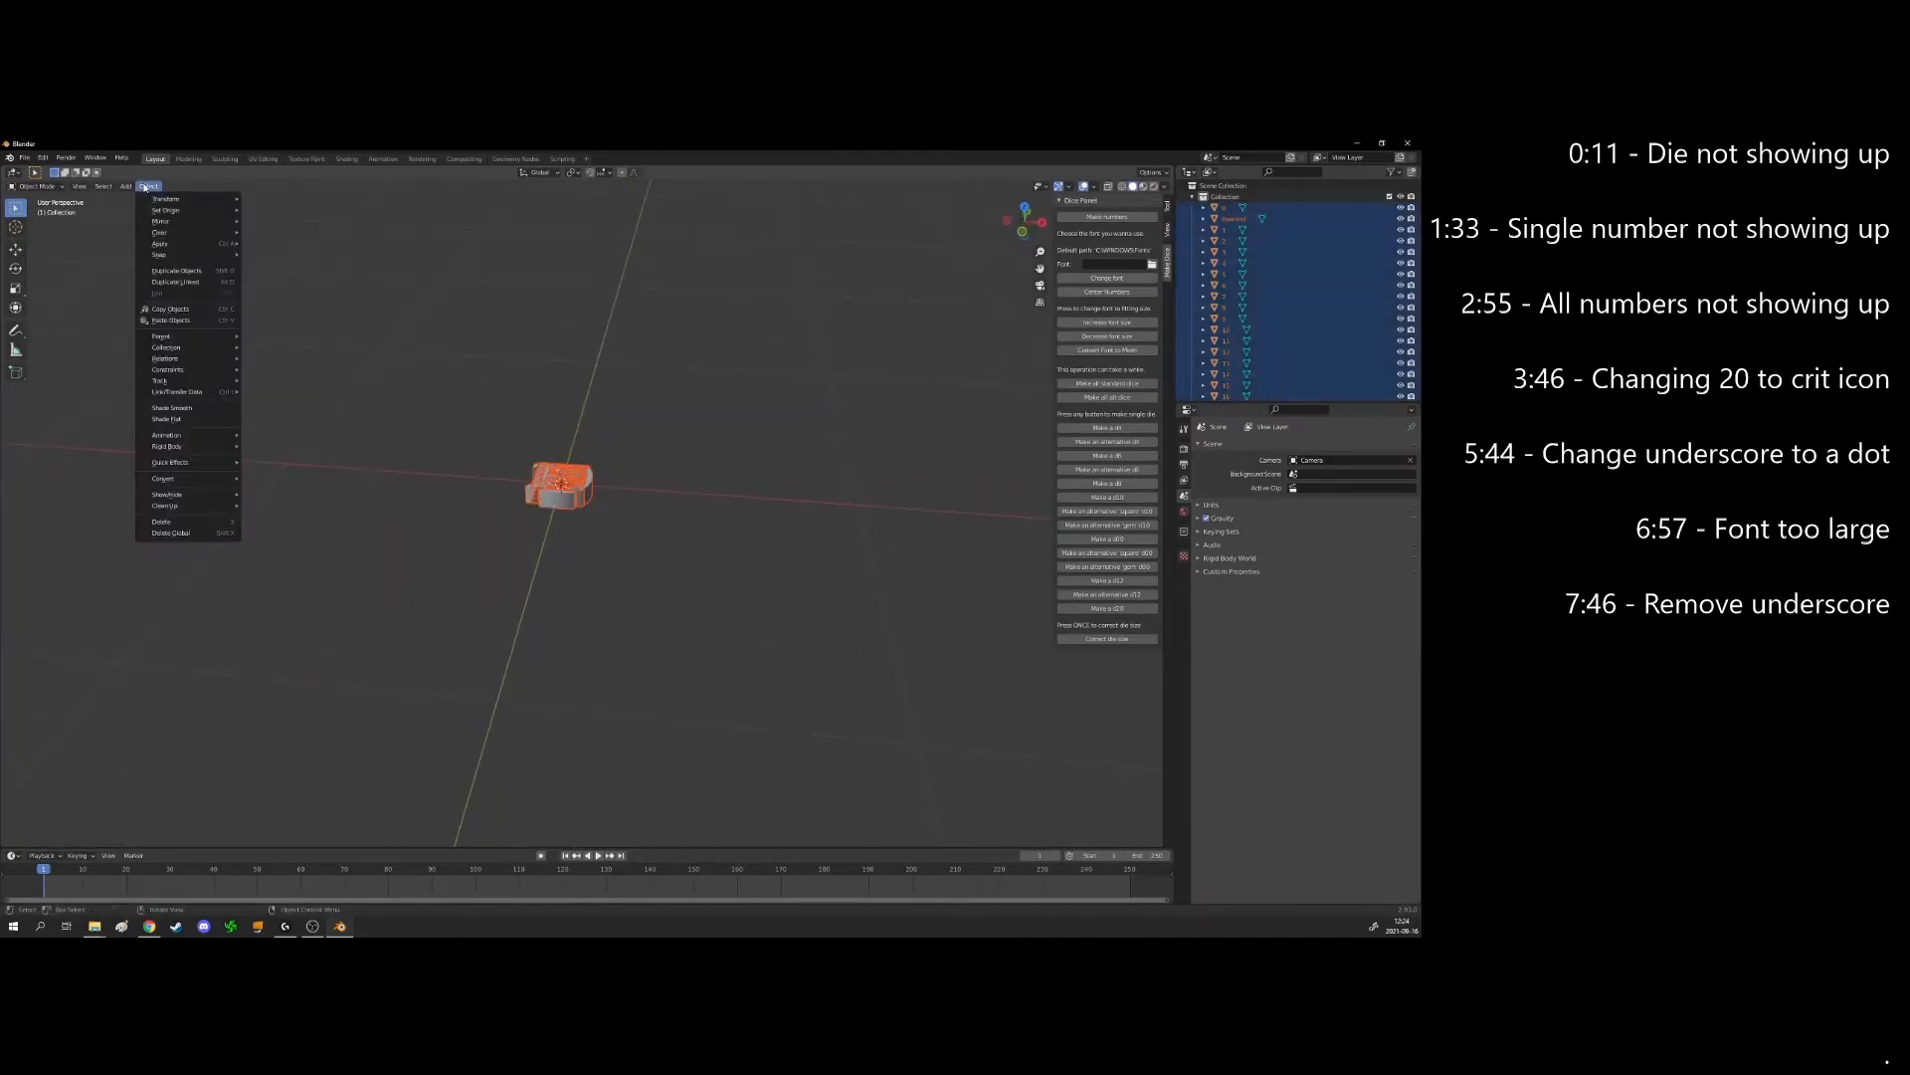
mouse_move(191, 244)
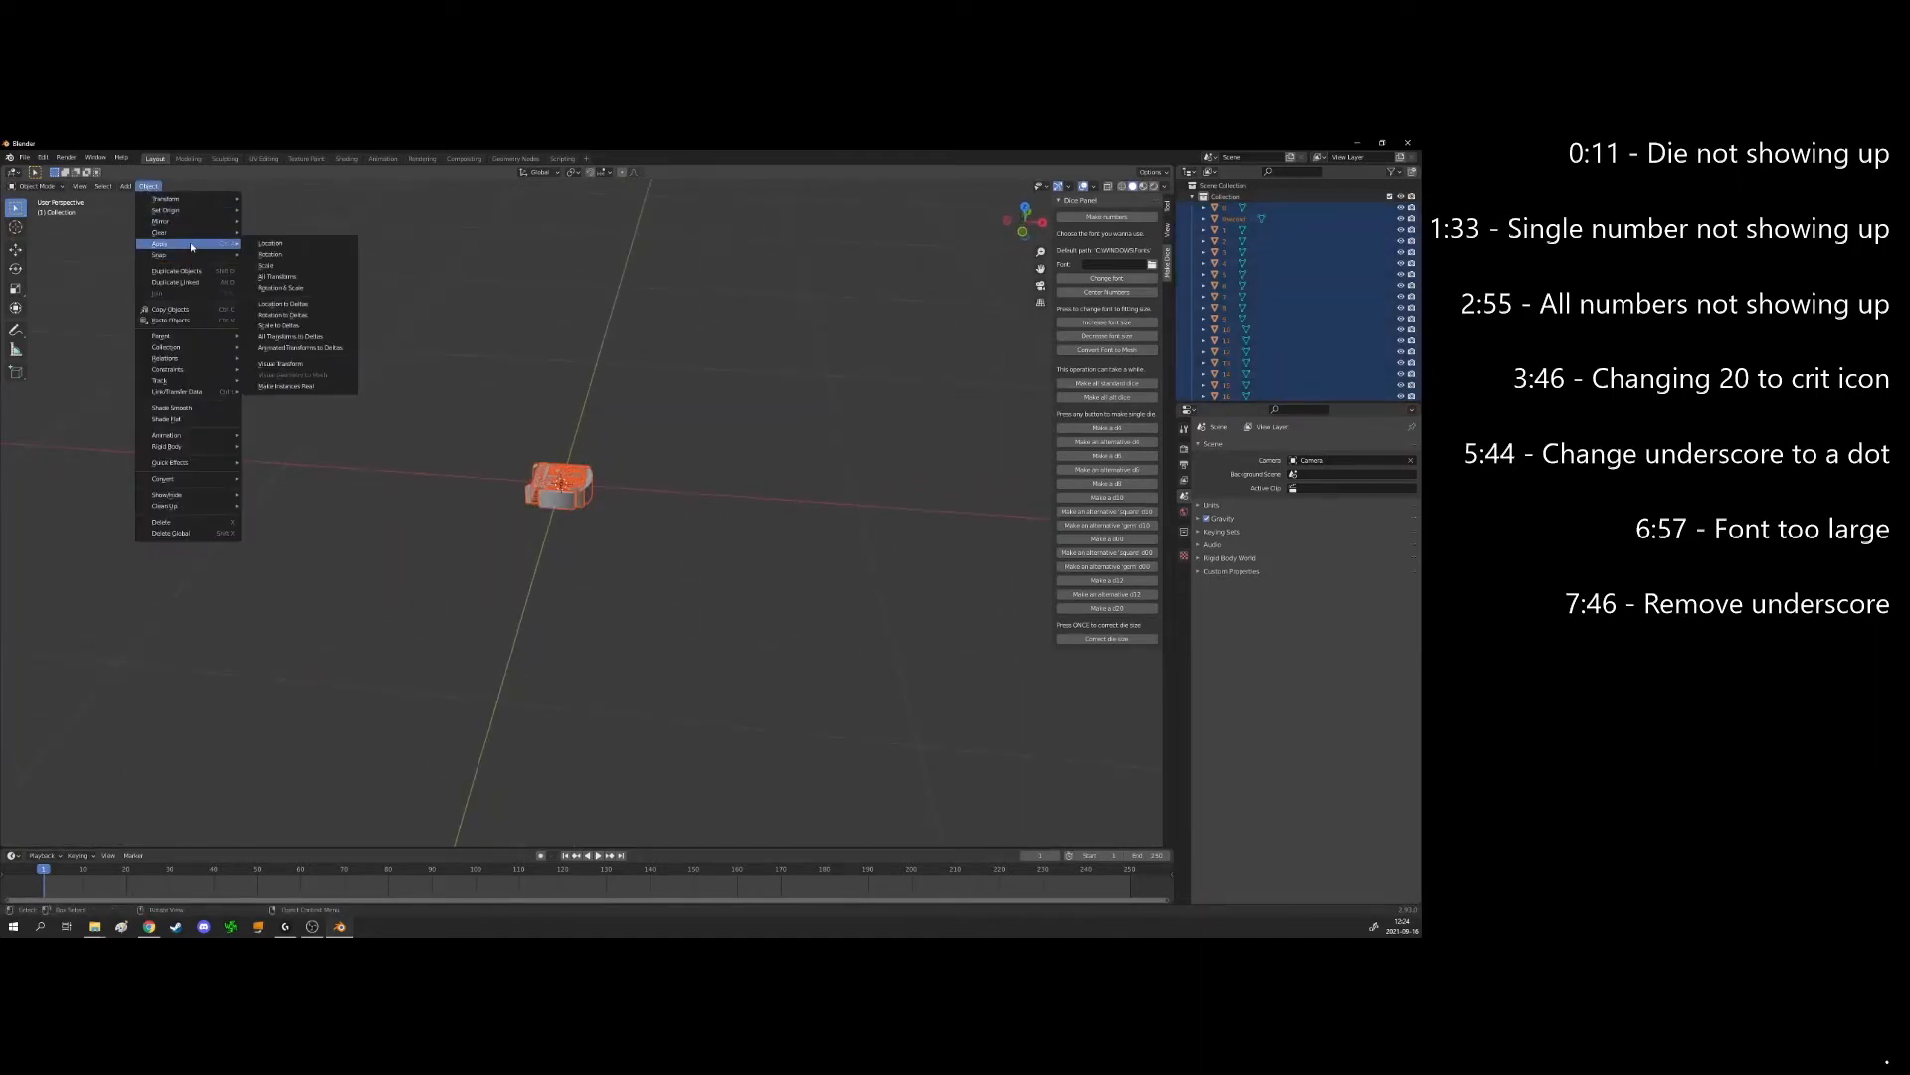
click(294, 270)
Generate the d4 again to check its engraved numbers, and clear the die and numbers from the scene
click(886, 604)
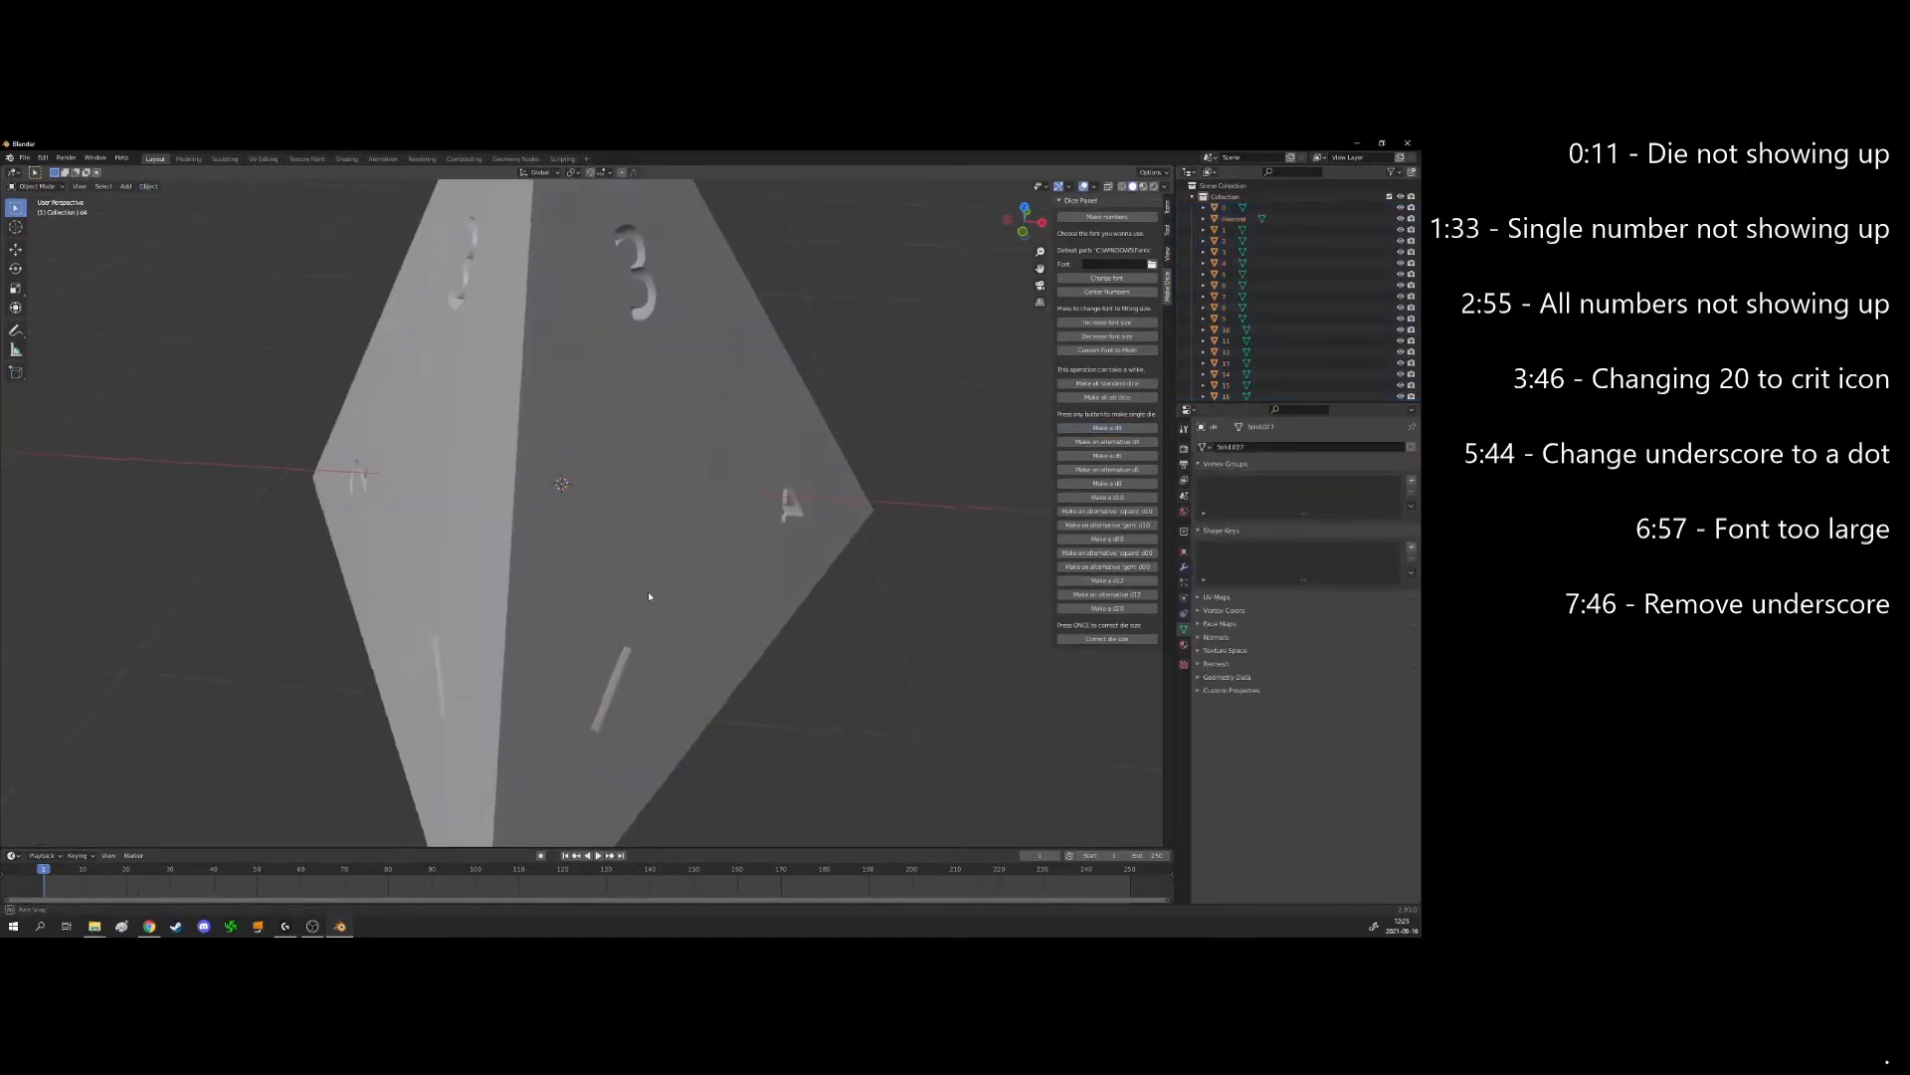
middle_drag(648, 591, 694, 590)
scroll(673, 627, down, 3)
key(Delete)
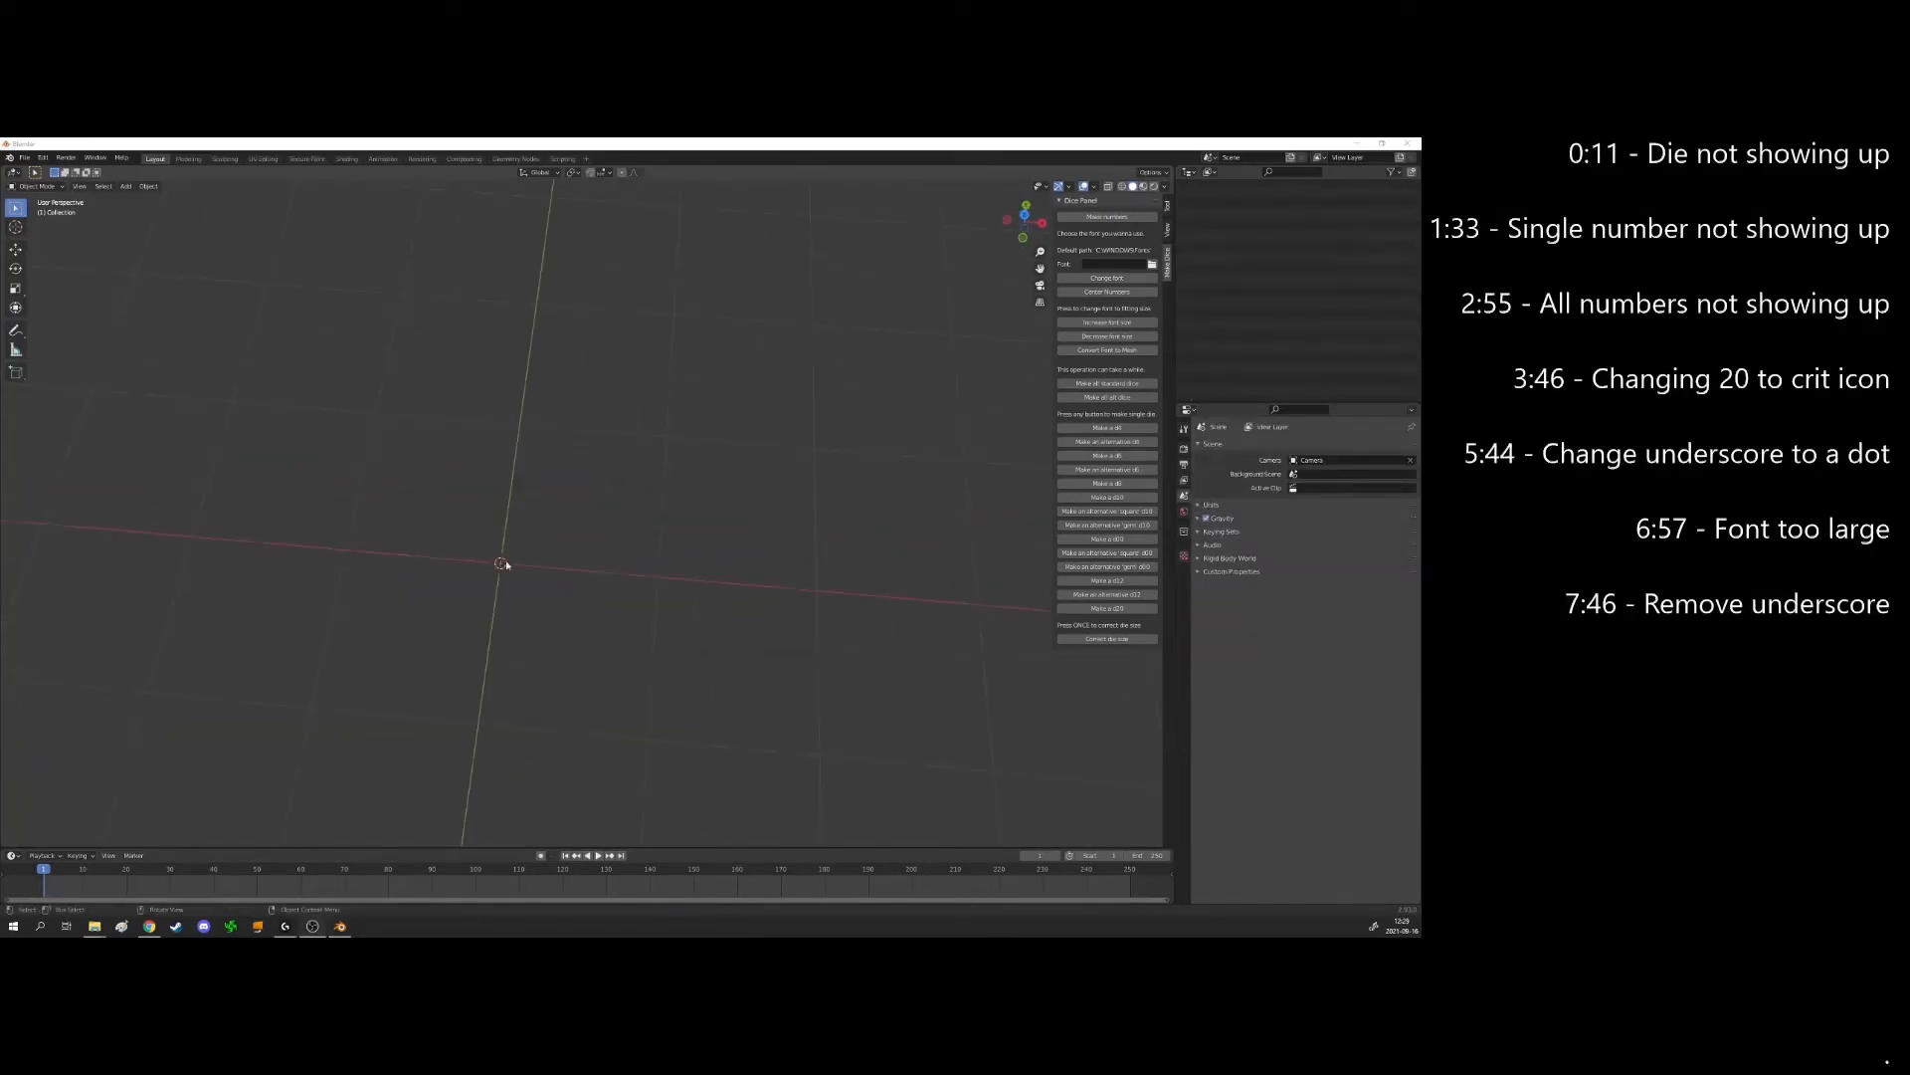
Create a new centered set of dice numbers and convert the font to mesh
middle_drag(741, 648, 740, 583)
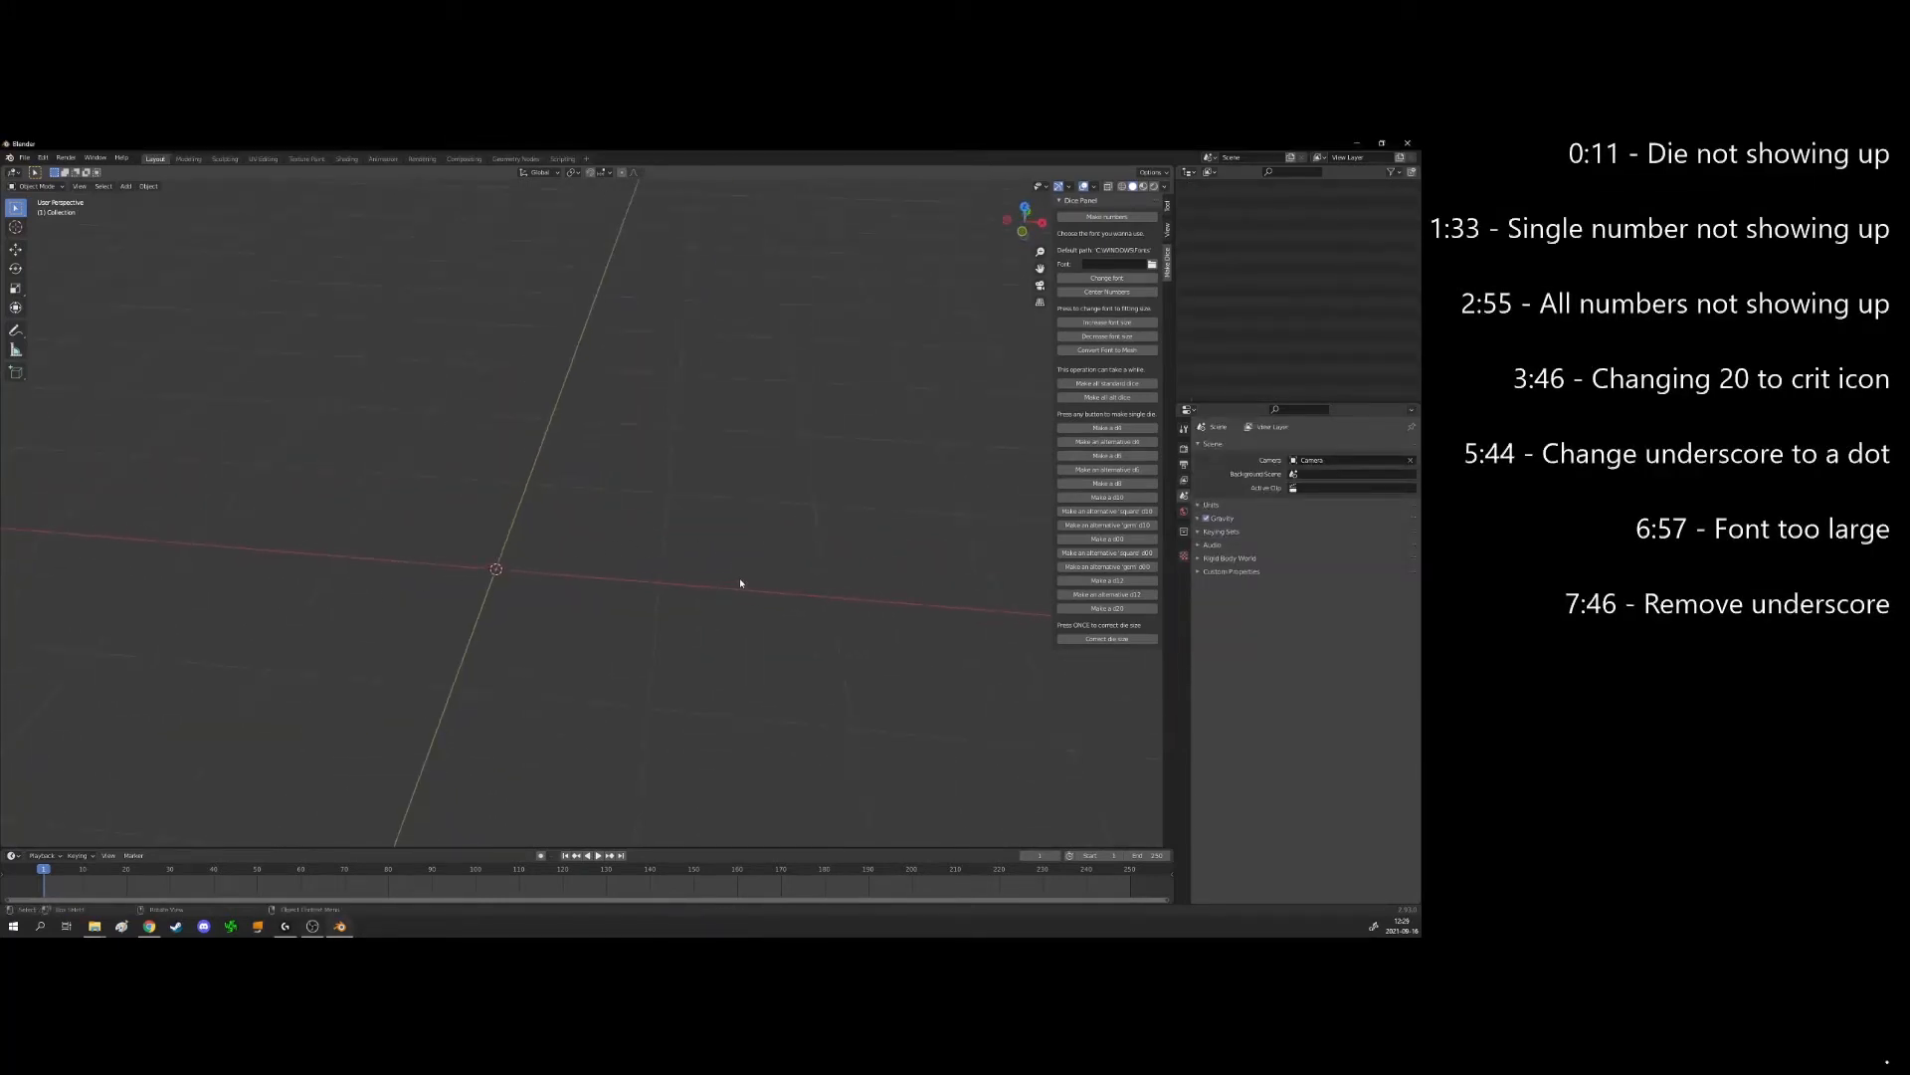
click(1106, 216)
click(1116, 292)
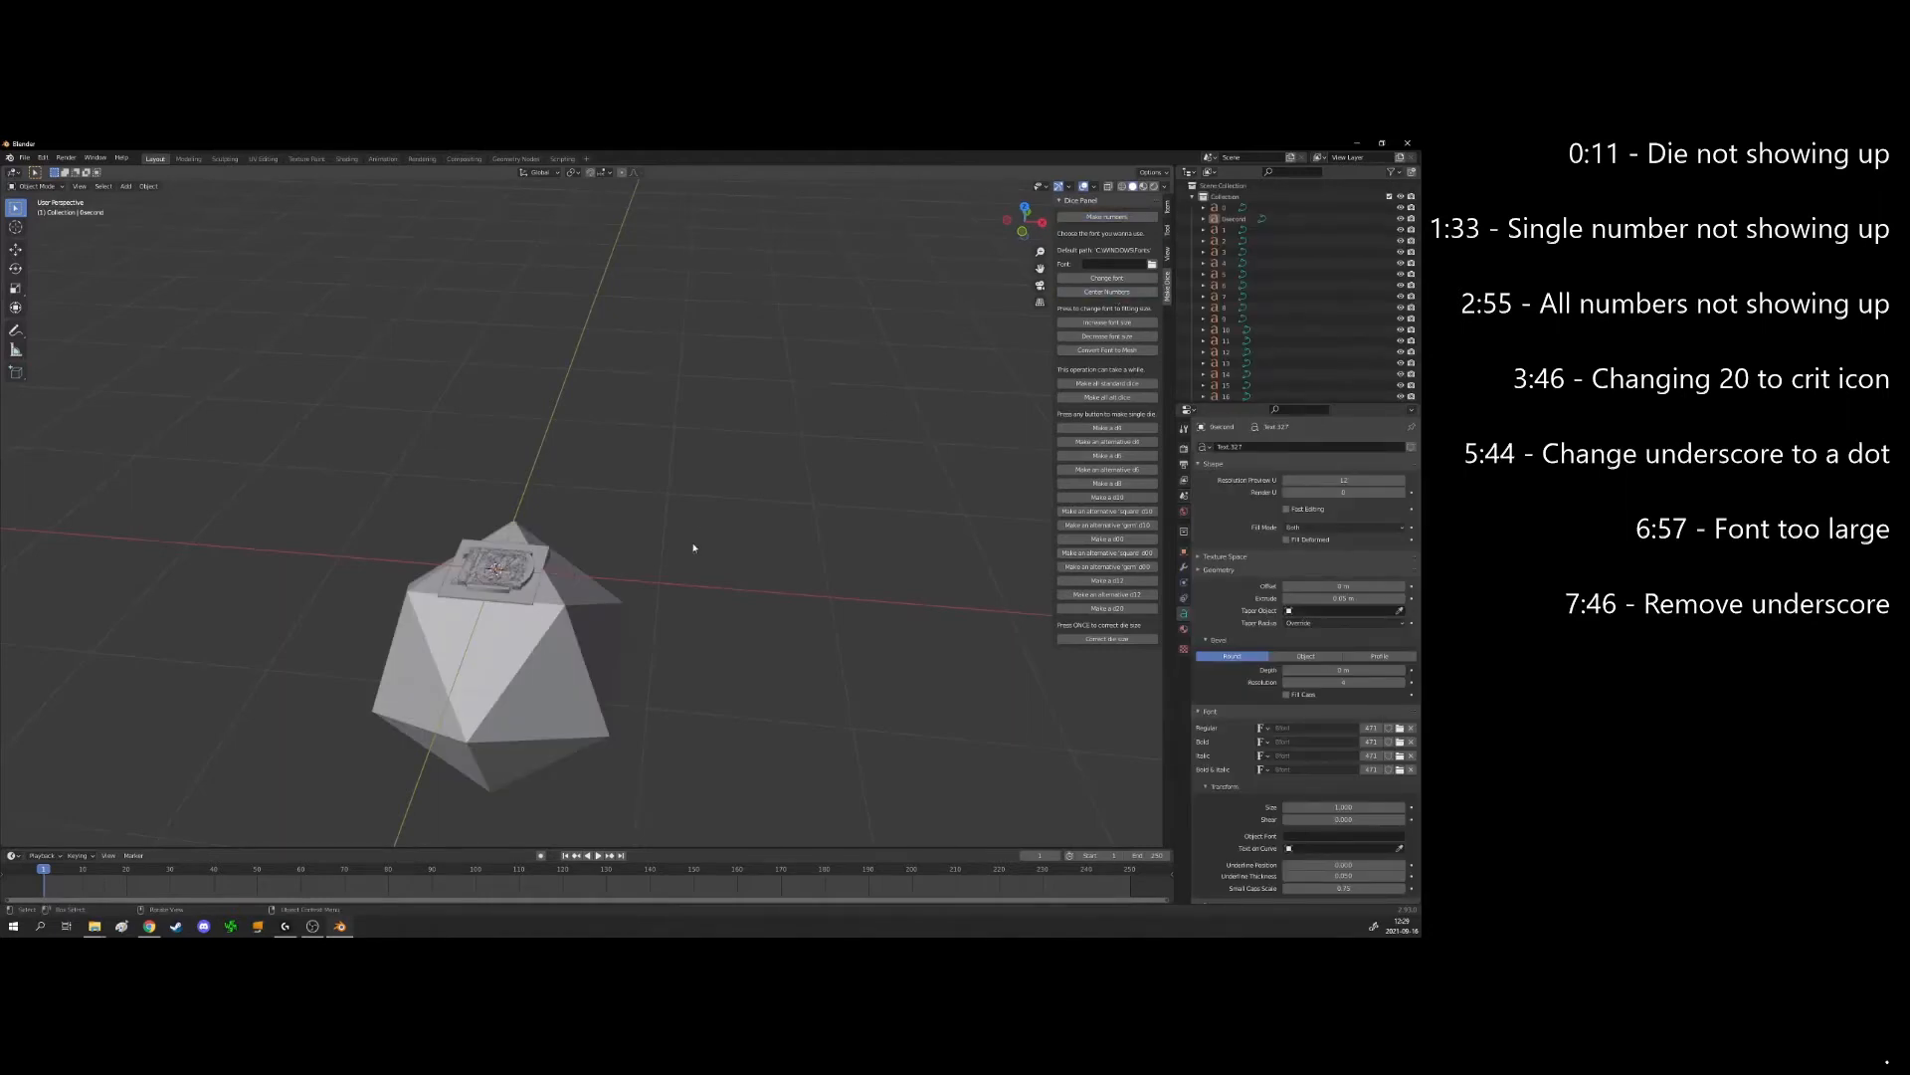
middle_drag(696, 546, 697, 587)
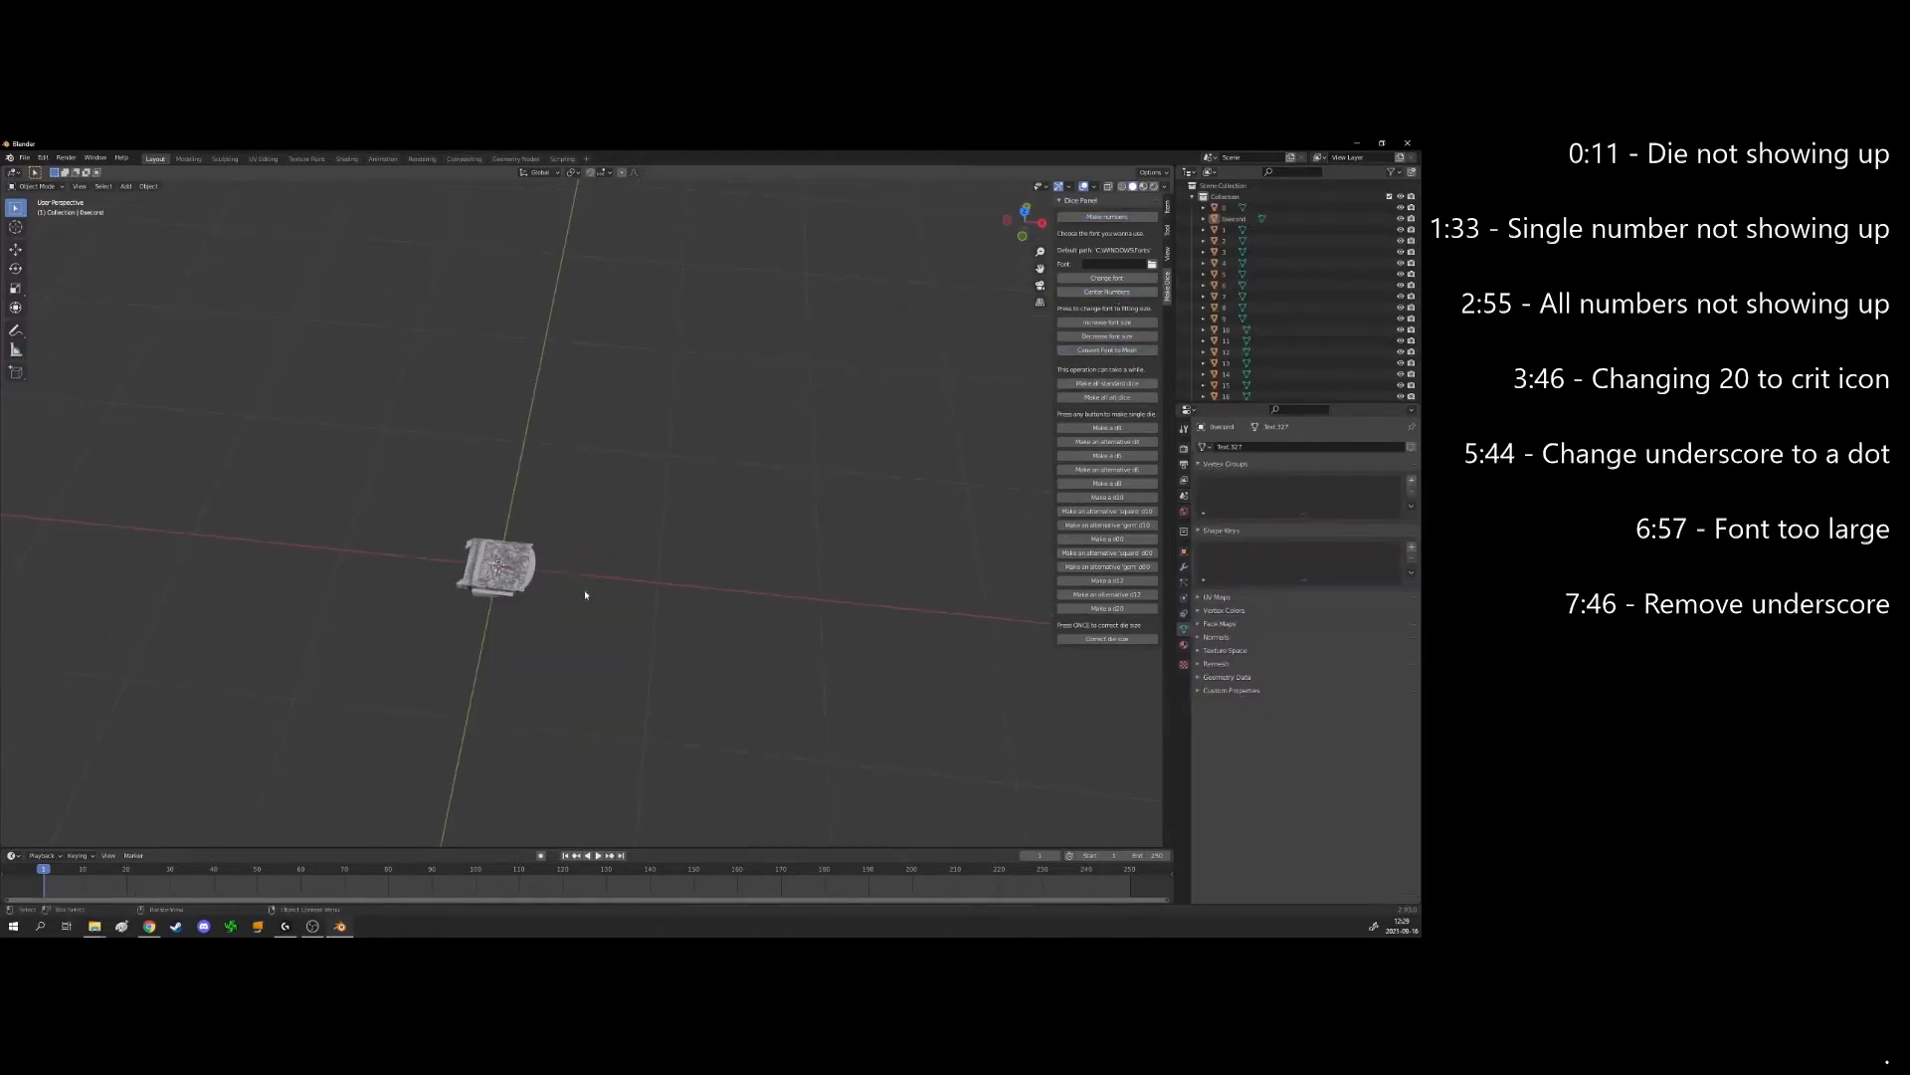
Delete the number 20 from the set of number meshes
click(539, 571)
key(Delete)
middle_drag(642, 646, 629, 583)
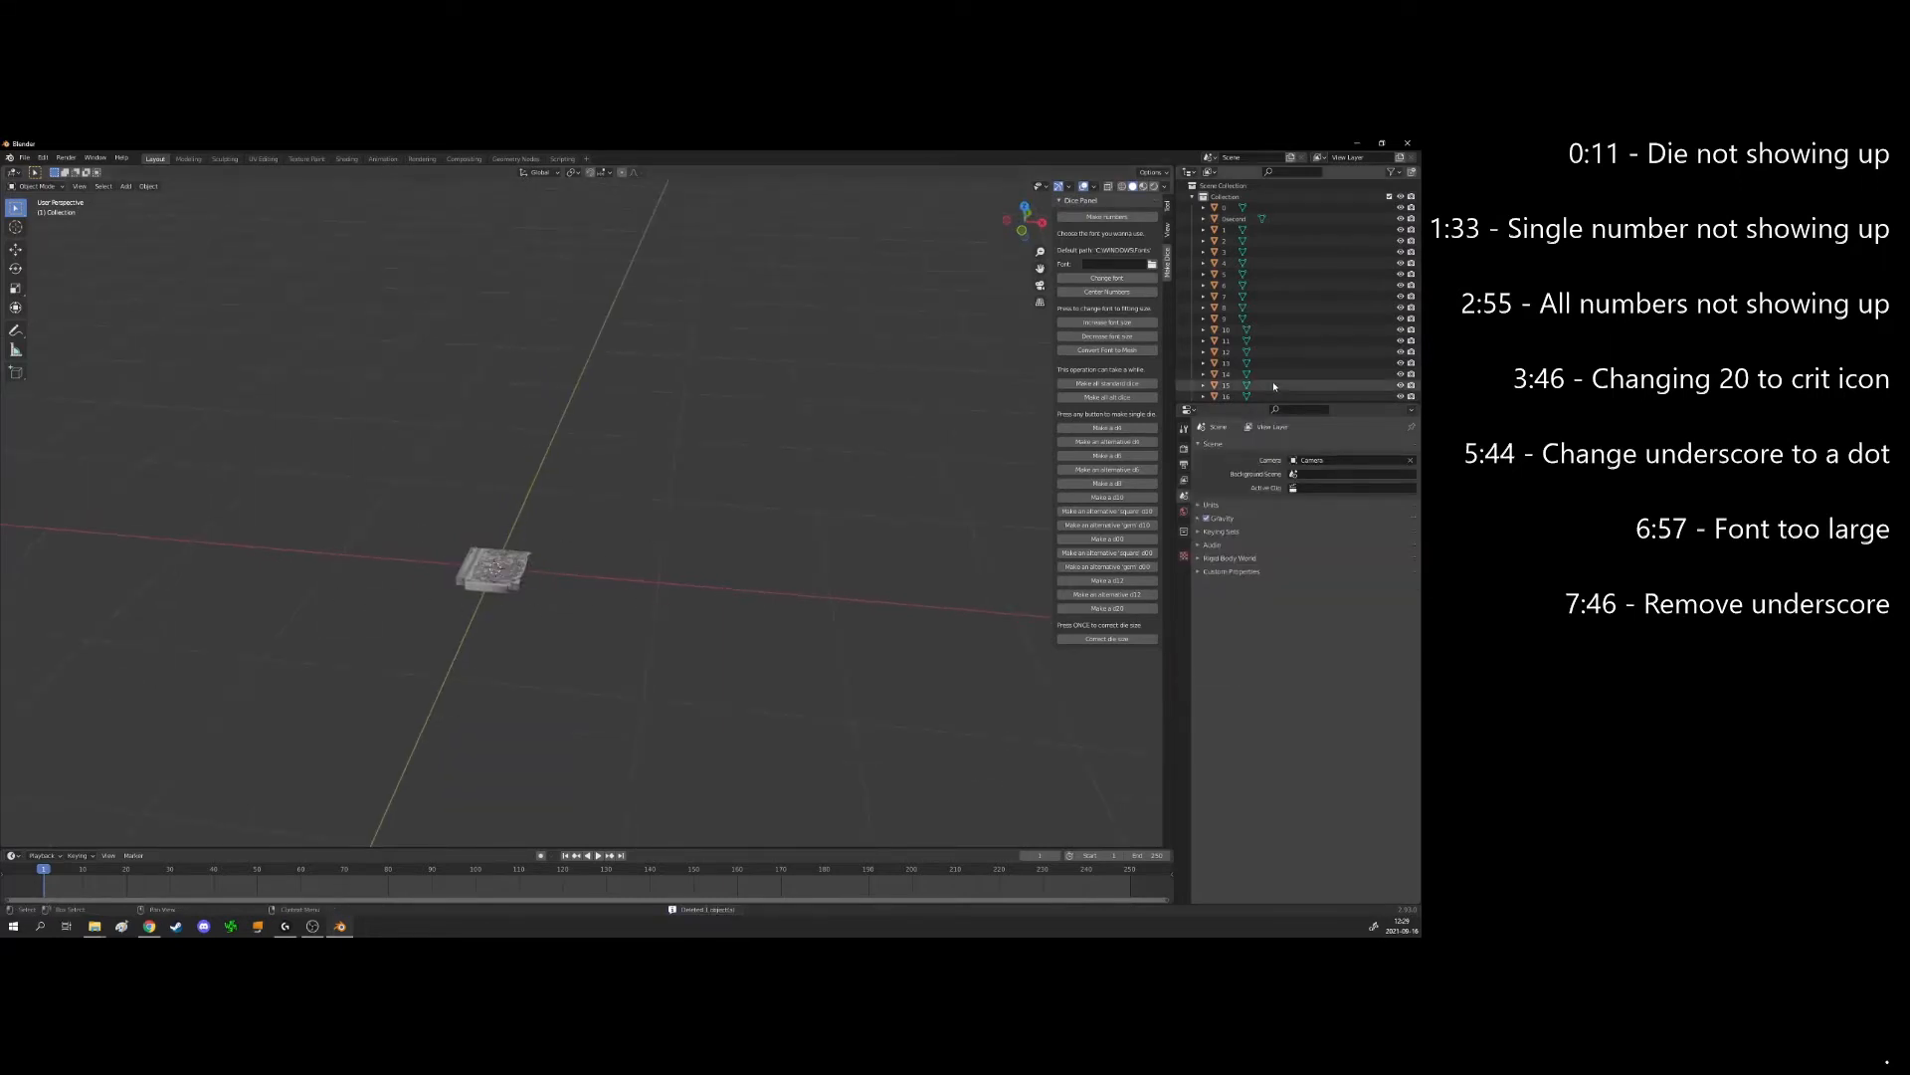
Add a new text object at the world origin beside the number meshes
scroll(1272, 386, down, 4)
middle_drag(743, 629, 648, 626)
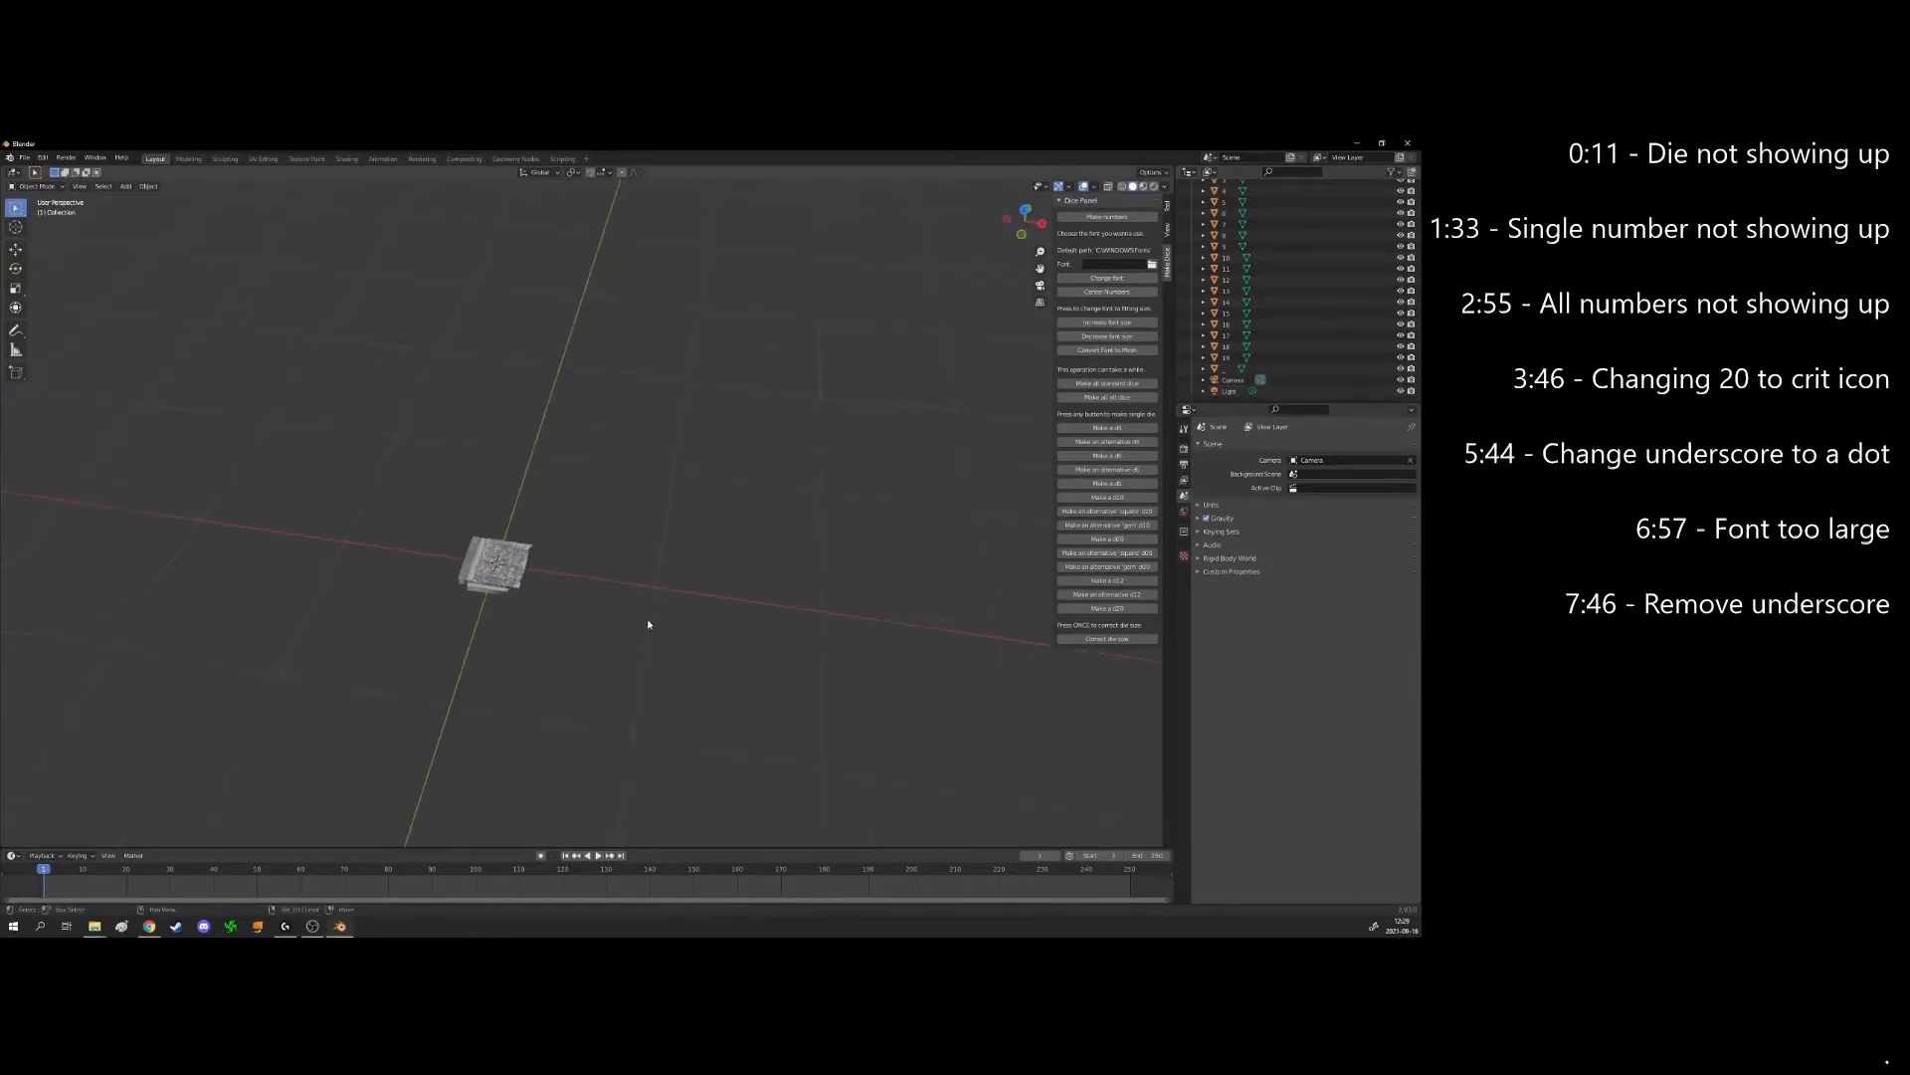
key(shift+a)
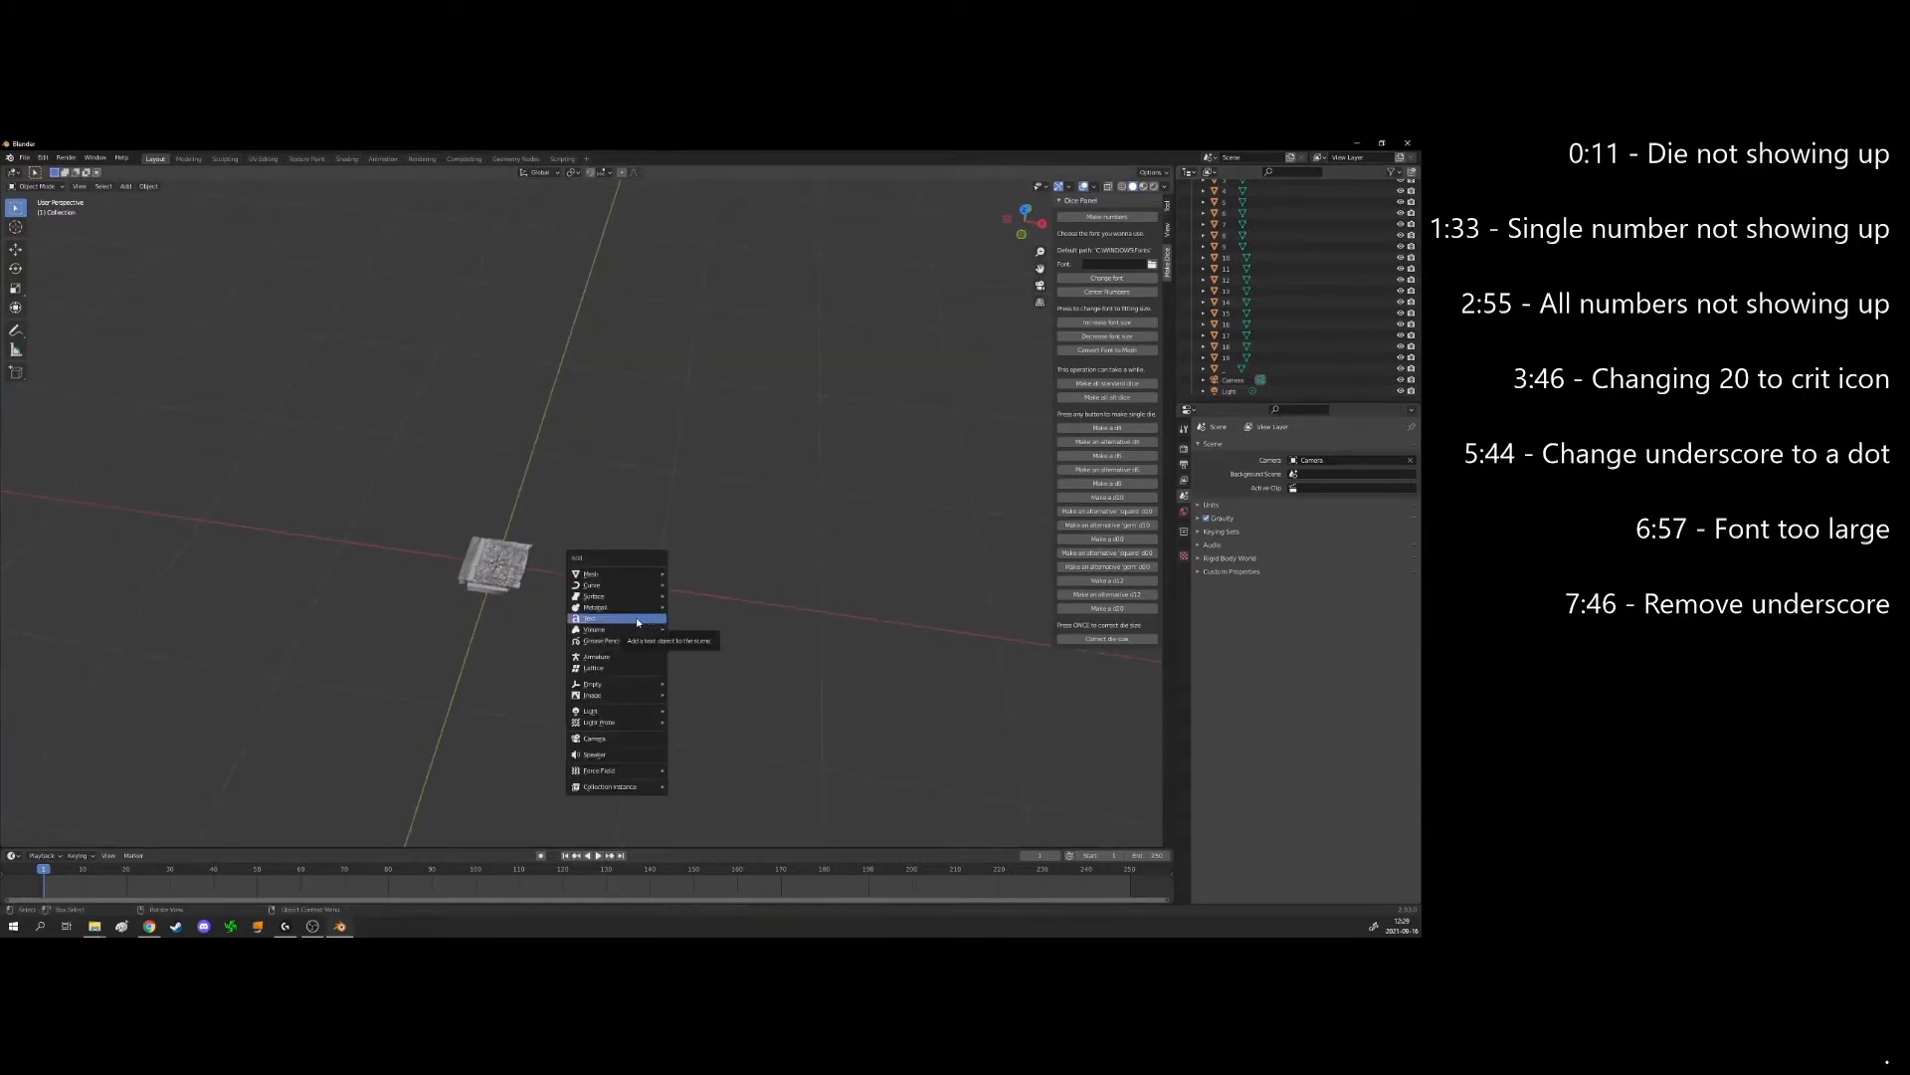
right_click(505, 611)
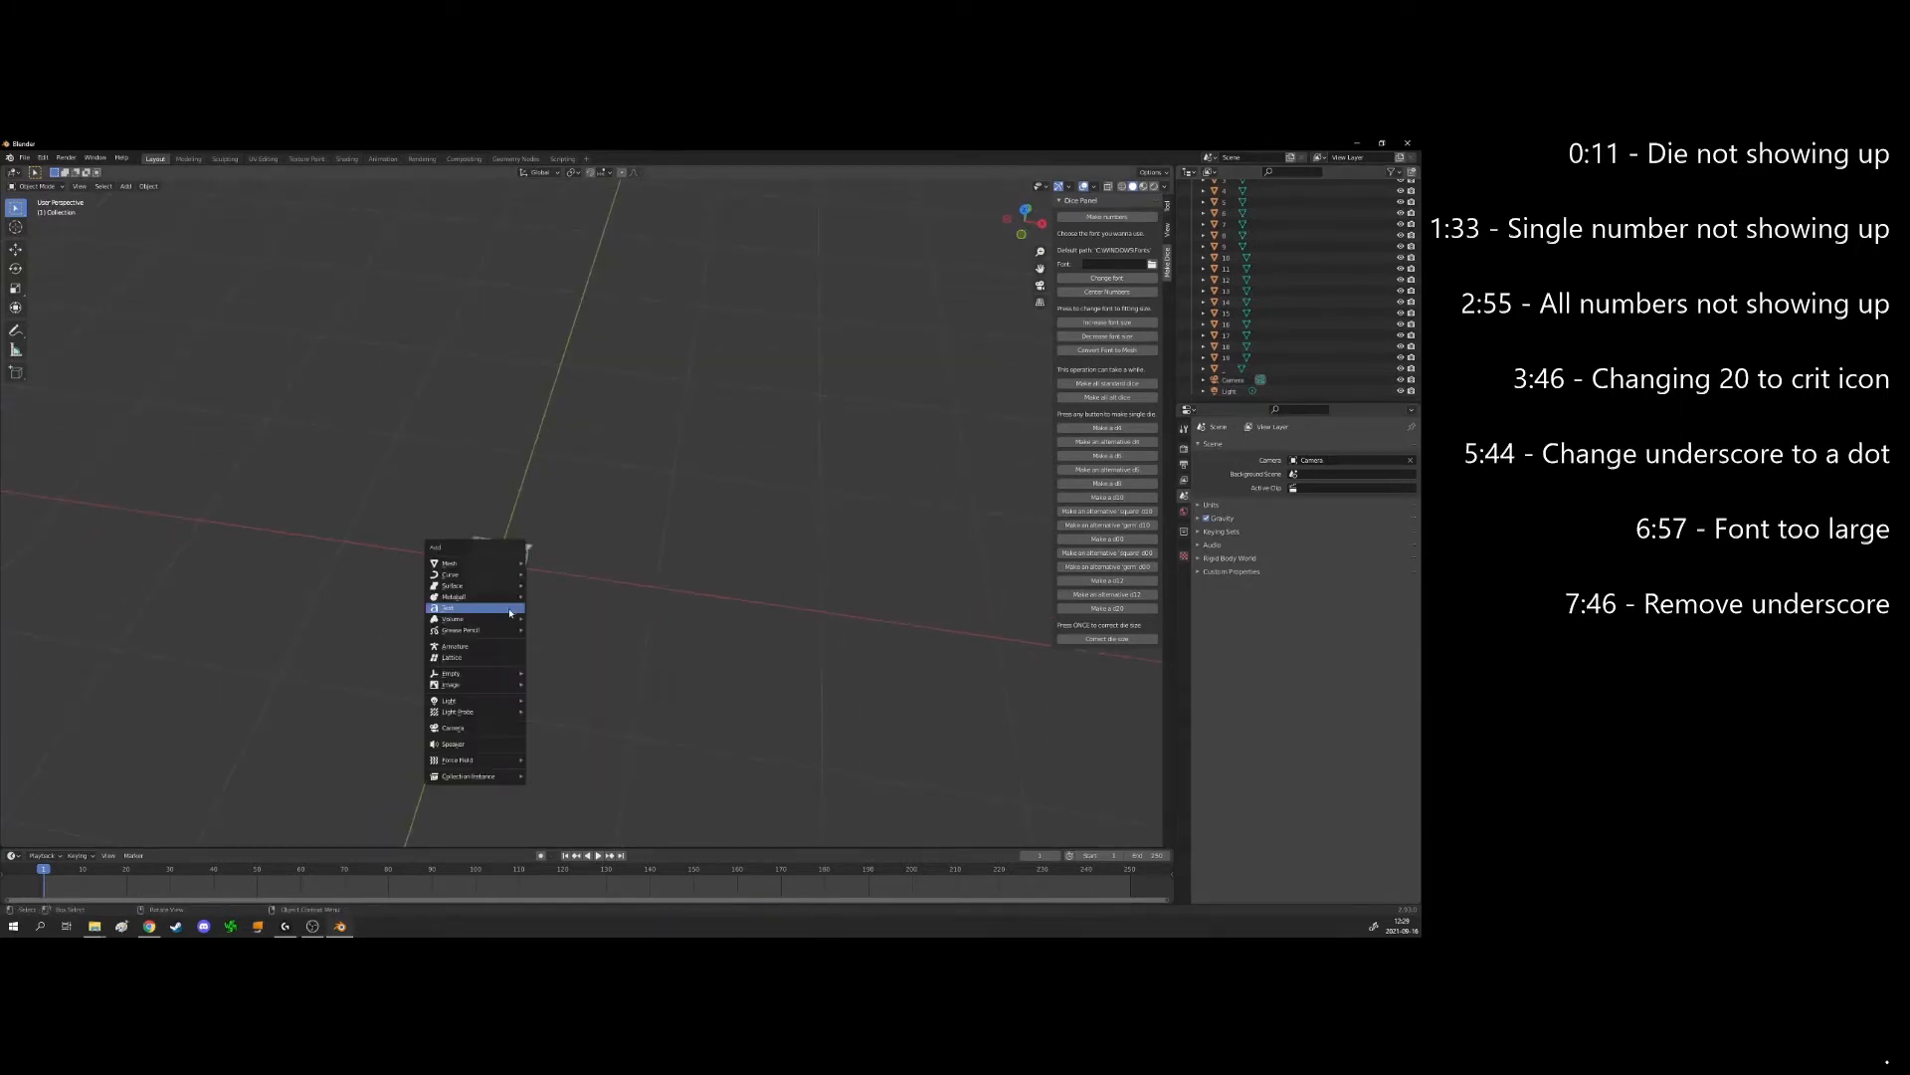
click(125, 186)
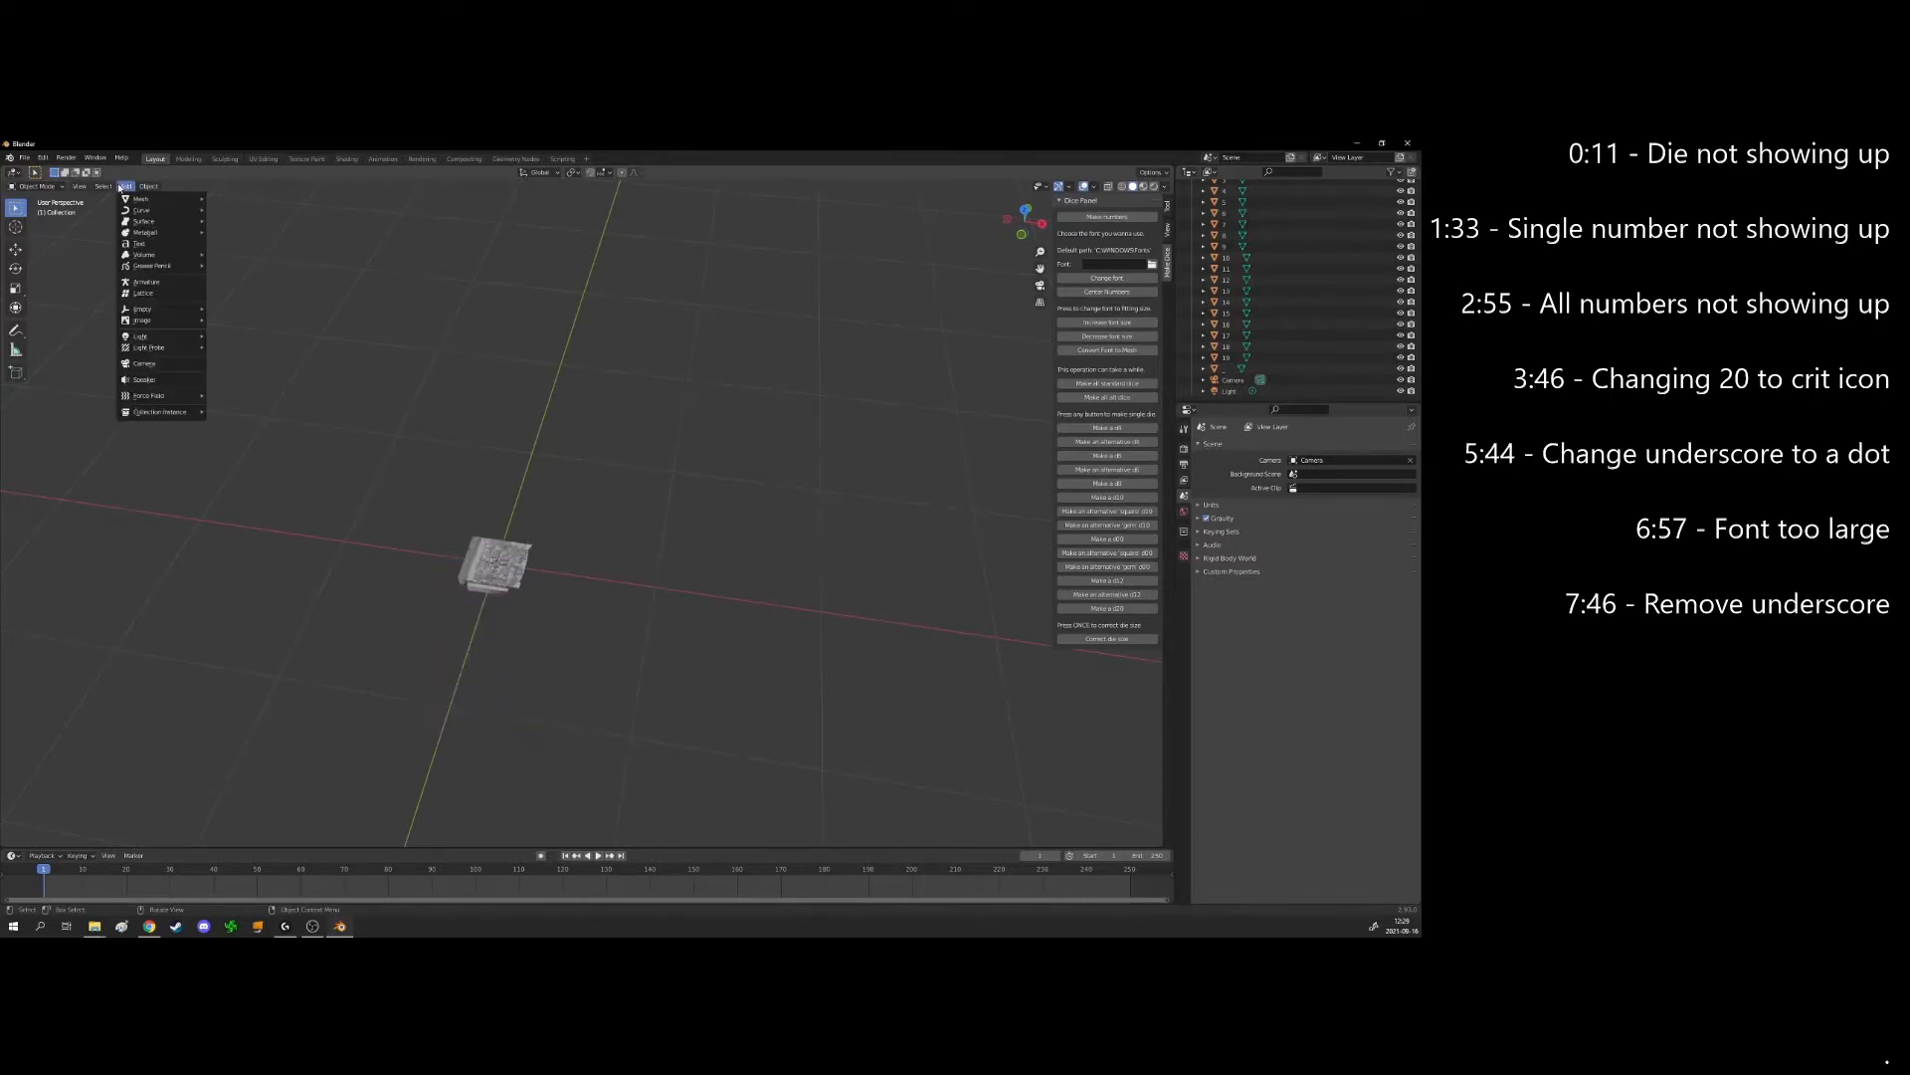
click(167, 245)
middle_drag(654, 564, 674, 545)
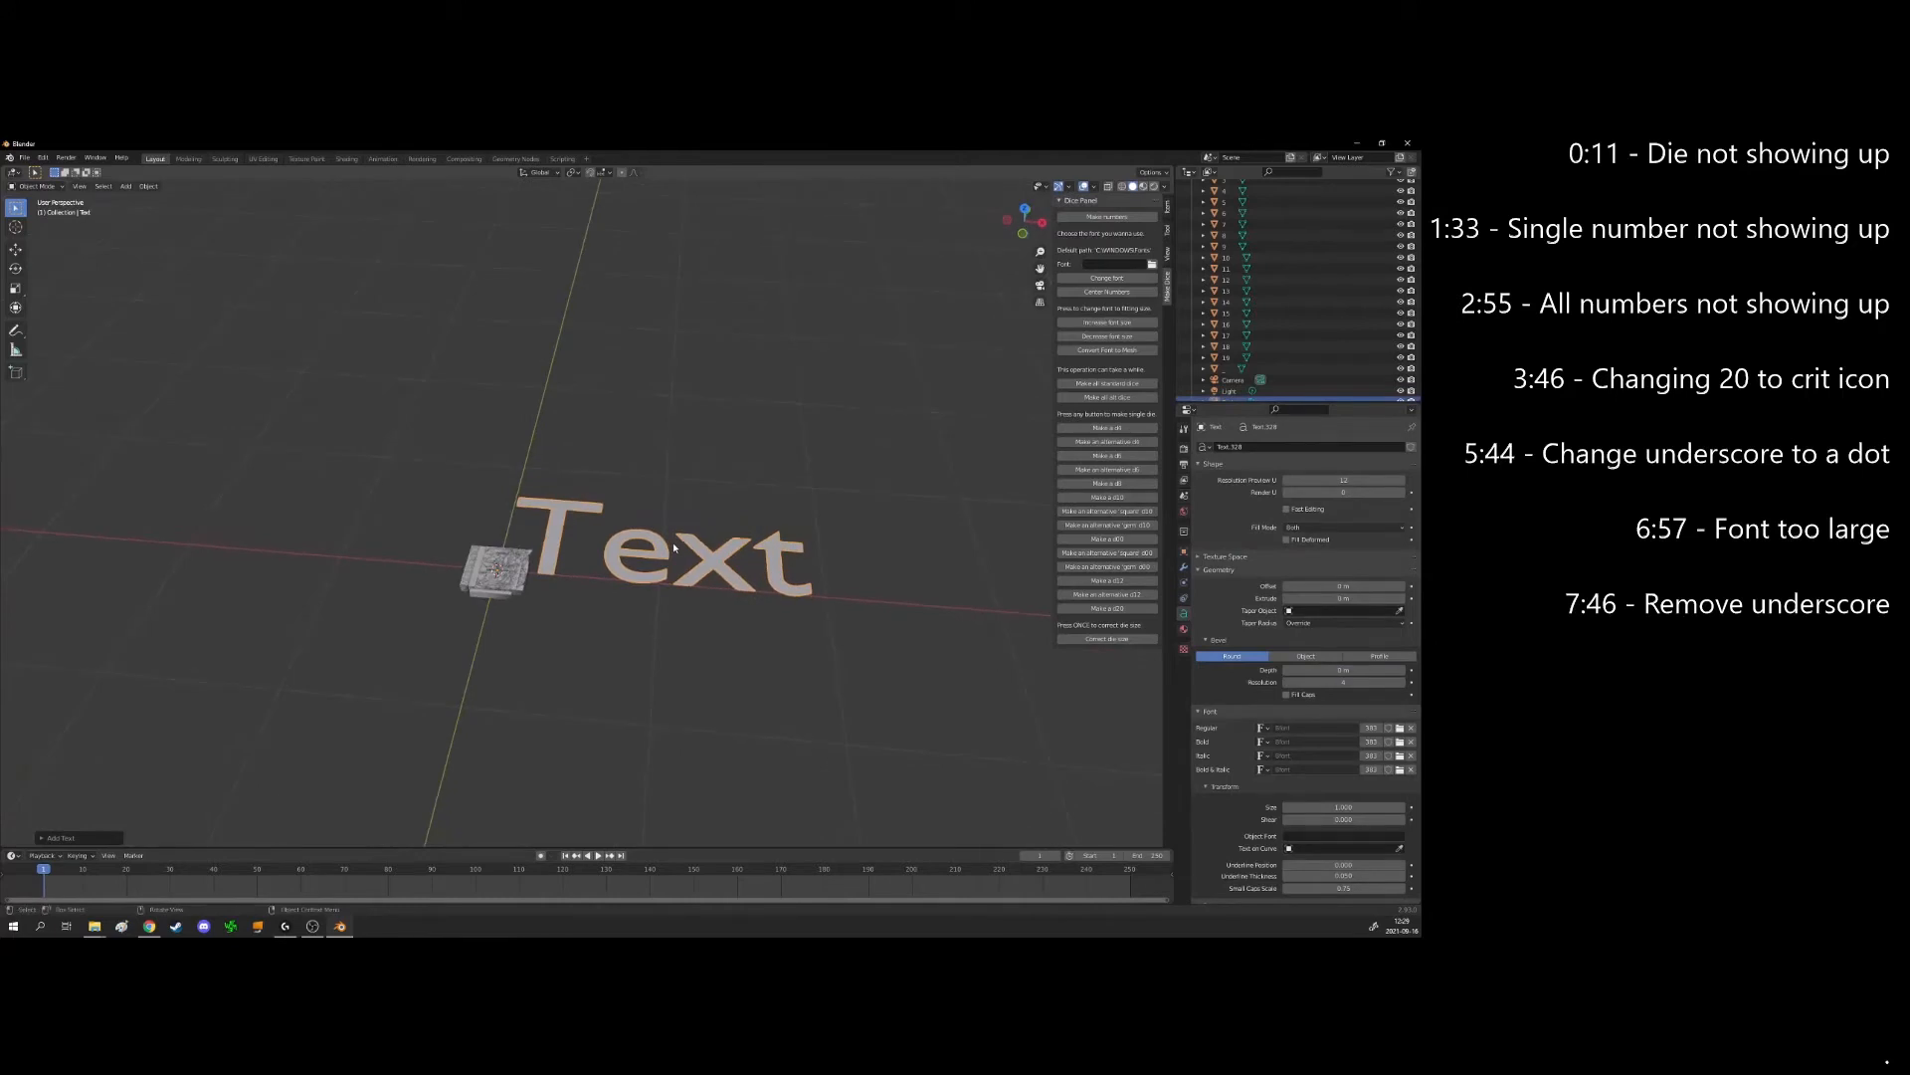
Replace the default wording of the text object with a single capital R
key(Tab)
key(BackSpace)
key(BackSpace)
key(BackSpace)
key(BackSpace)
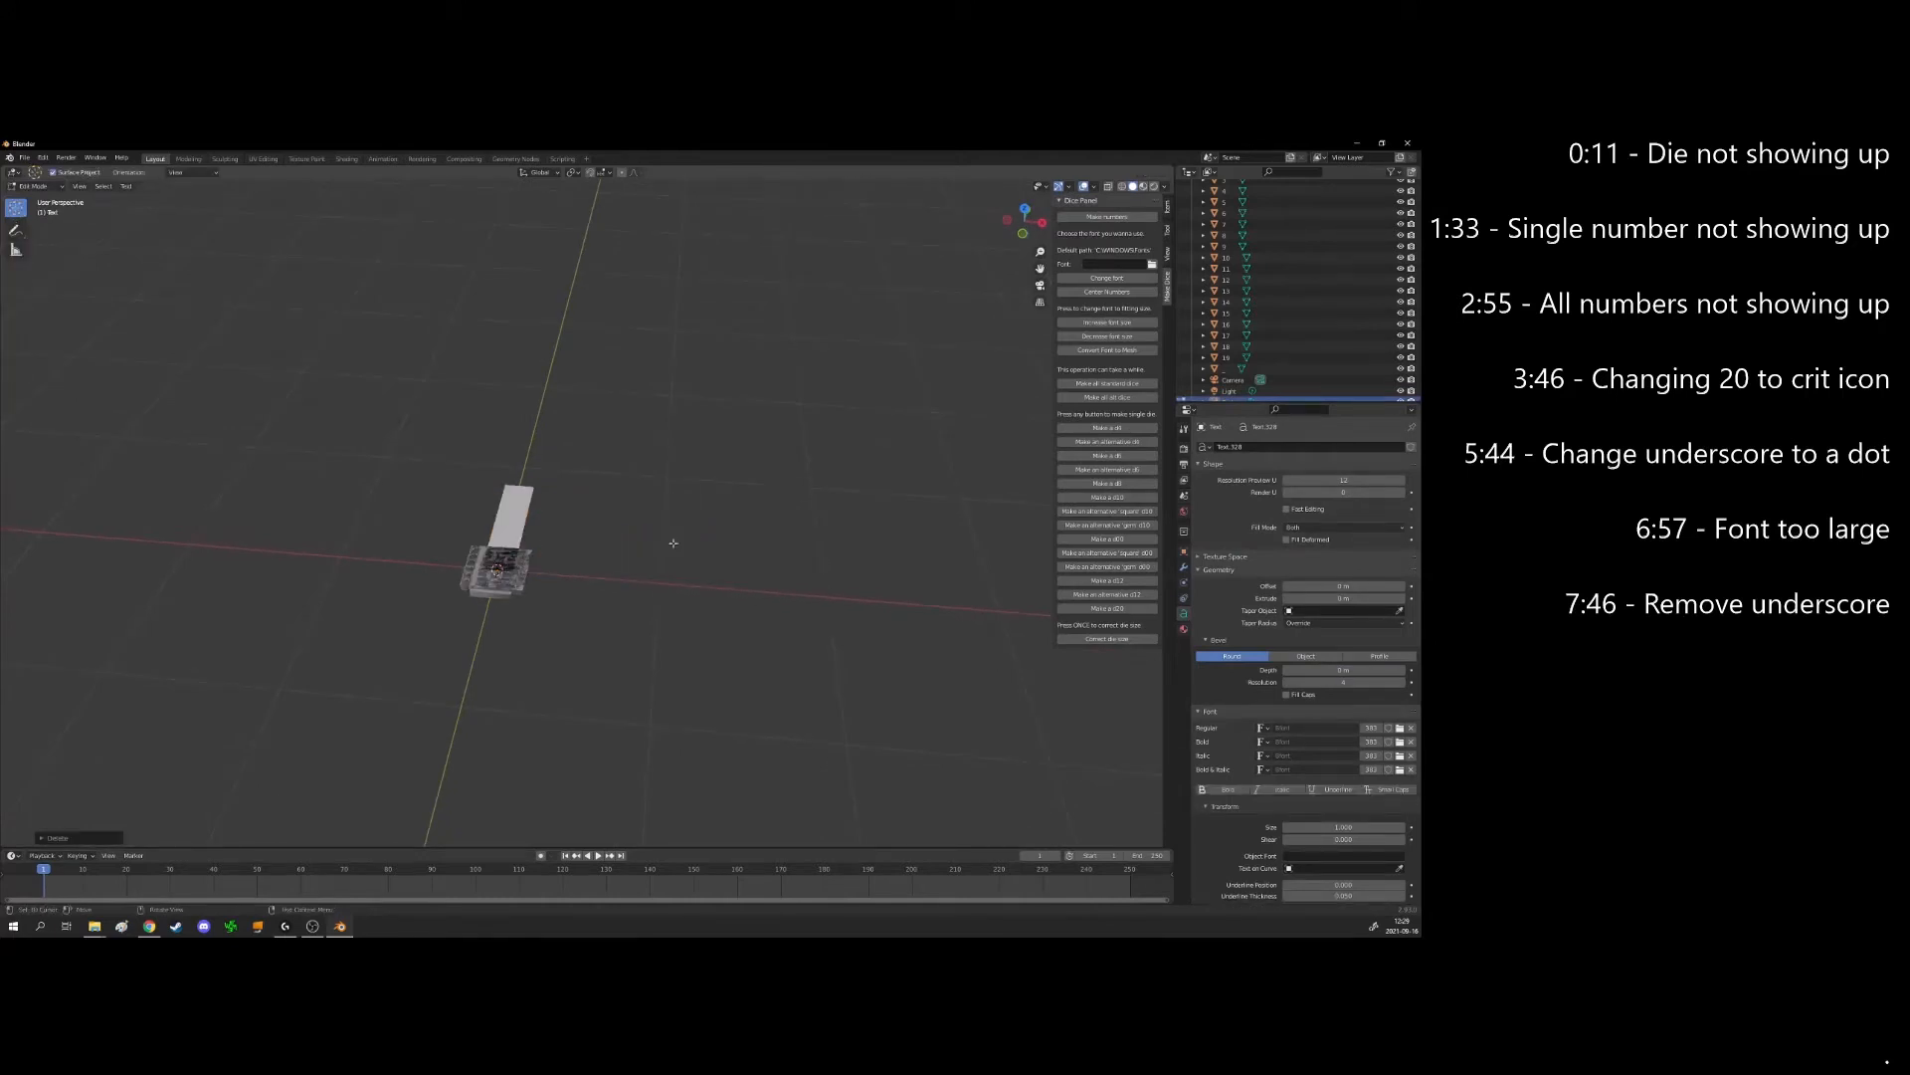
text(A)
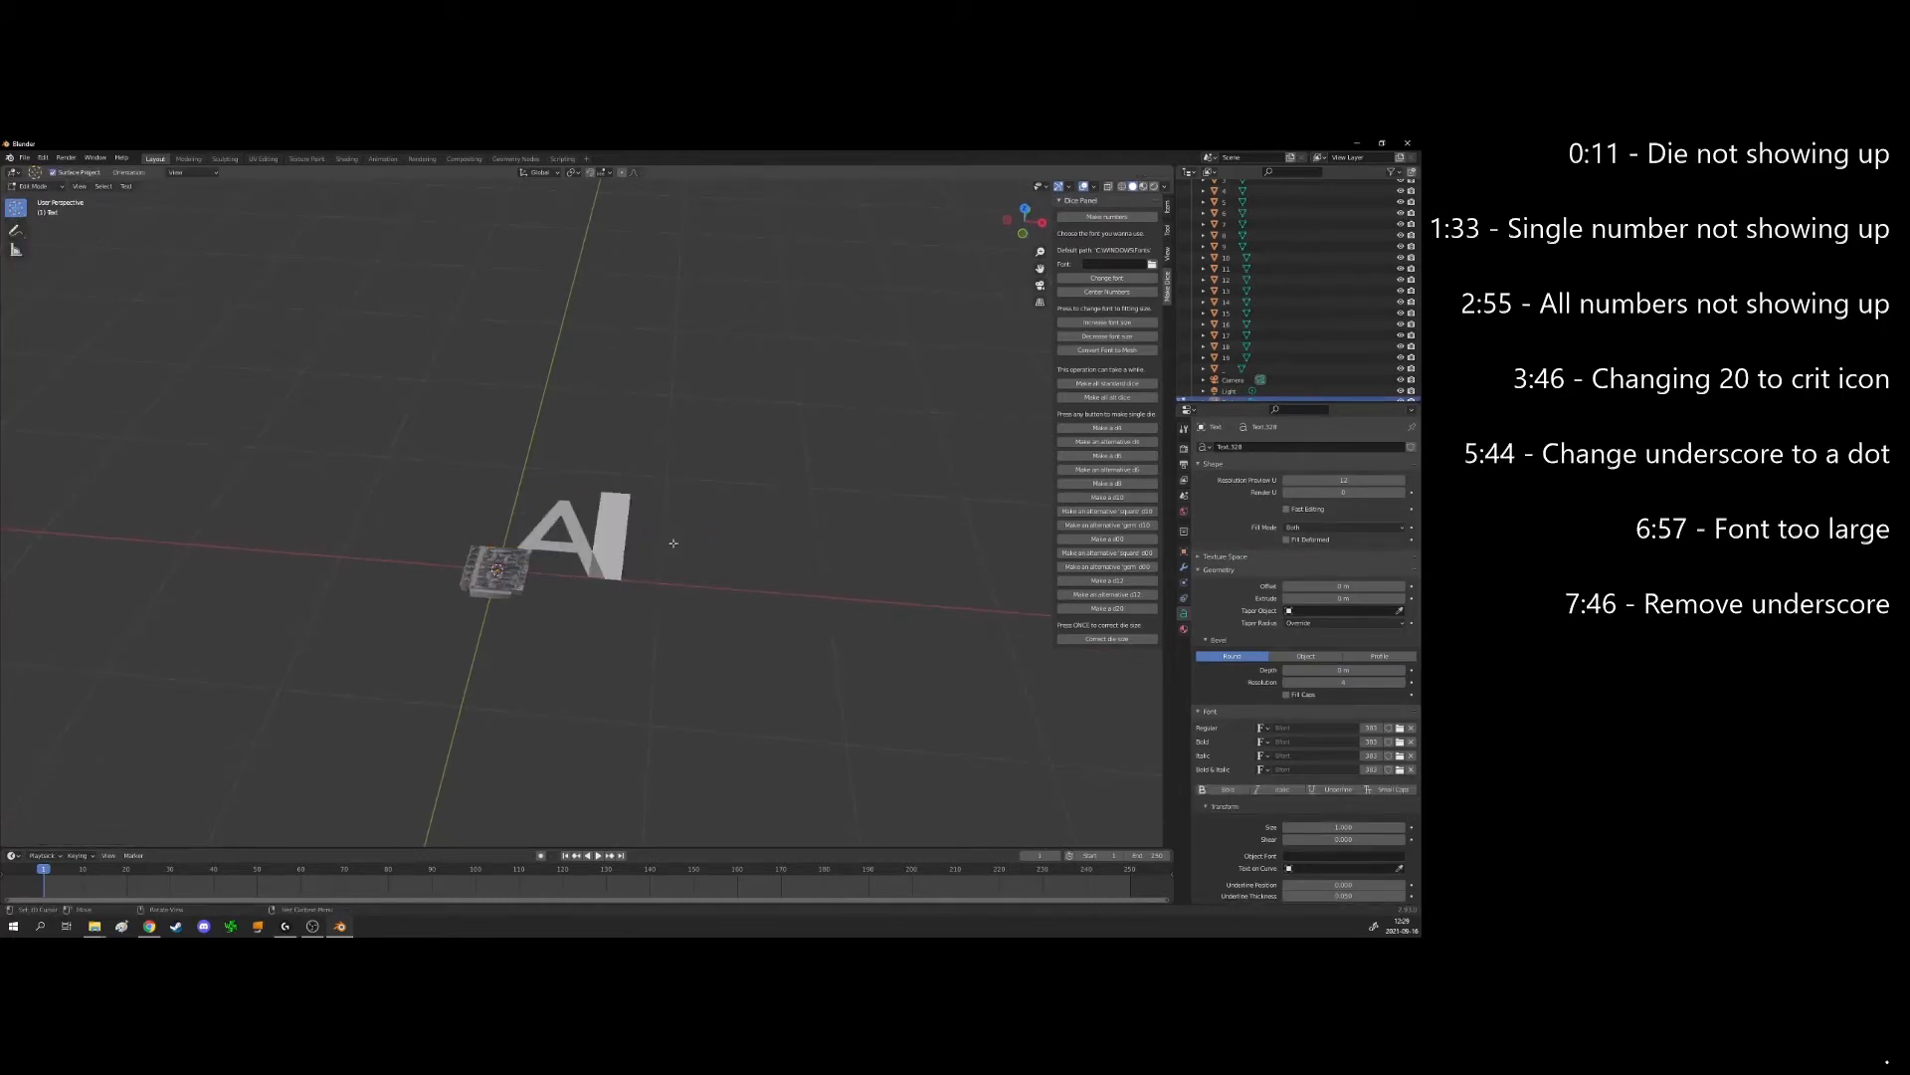
key(BackSpace)
text(a)
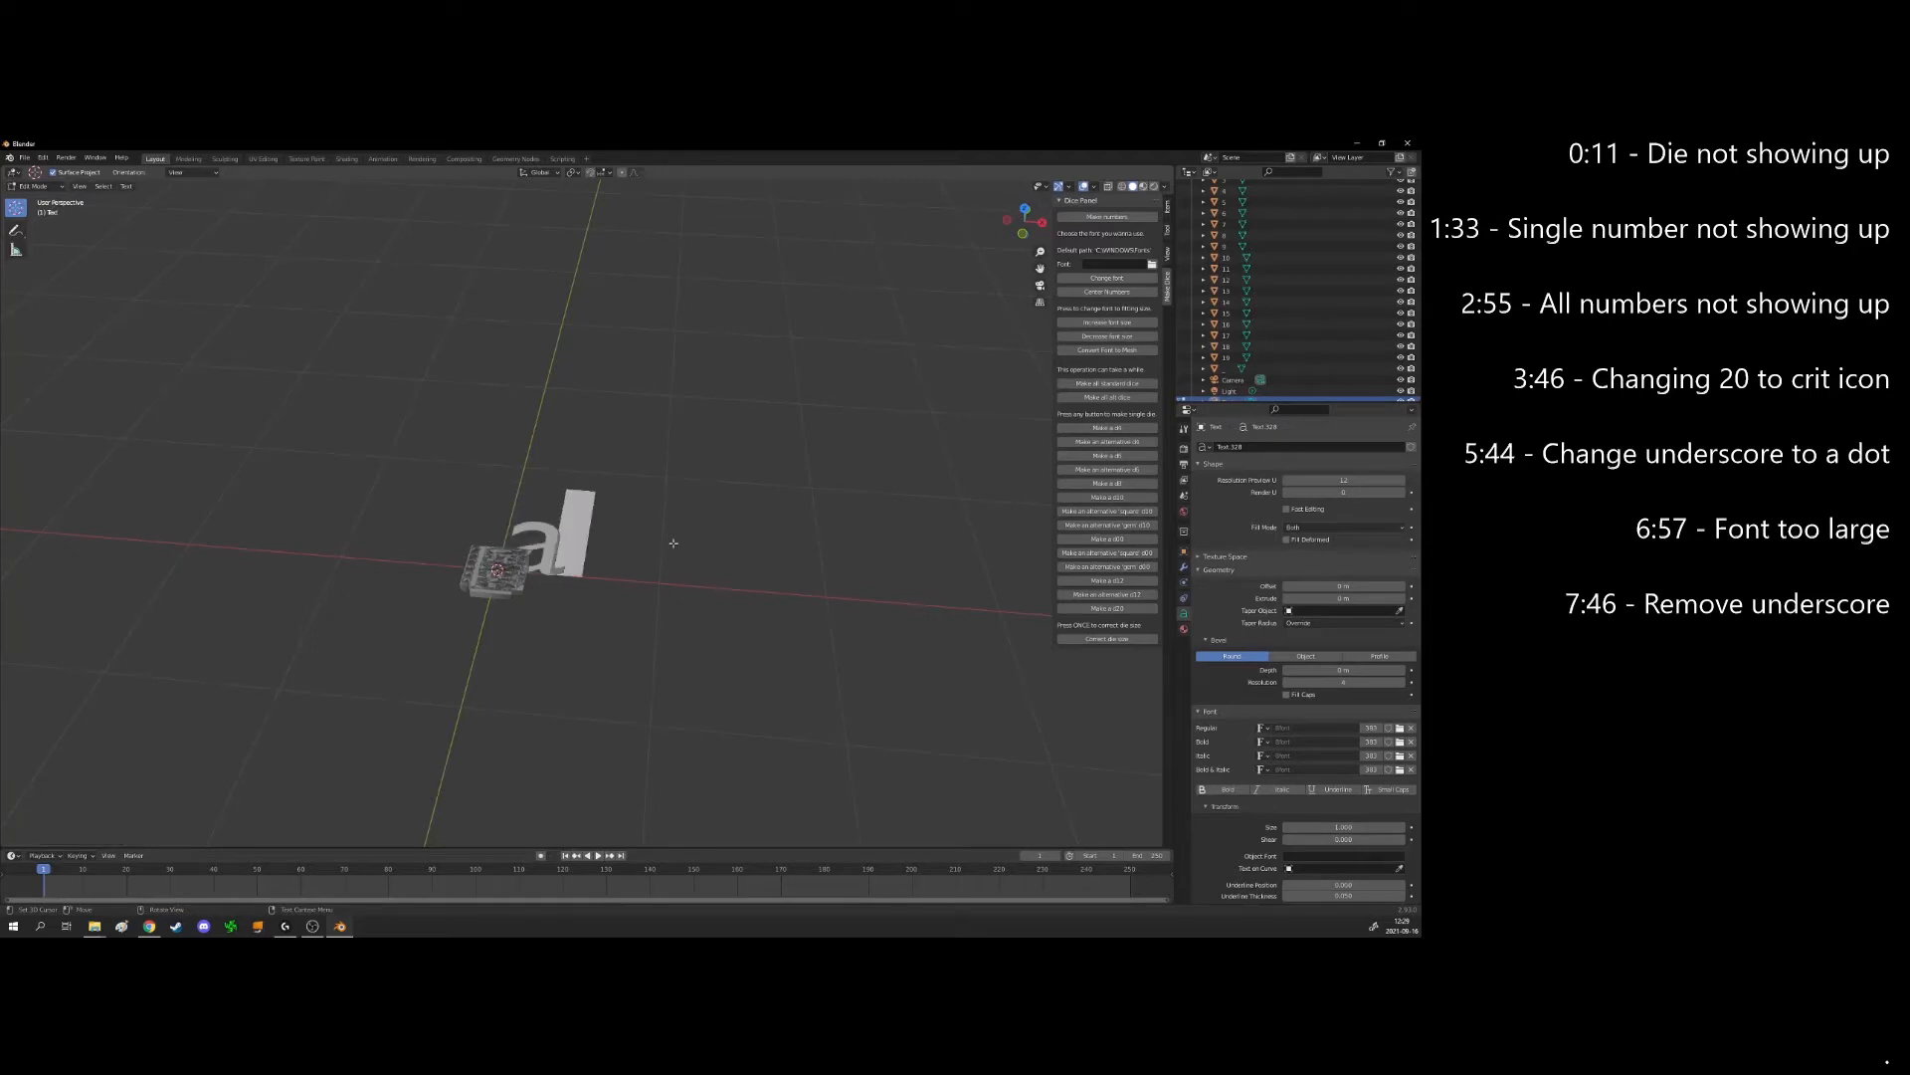
key(BackSpace)
text(R)
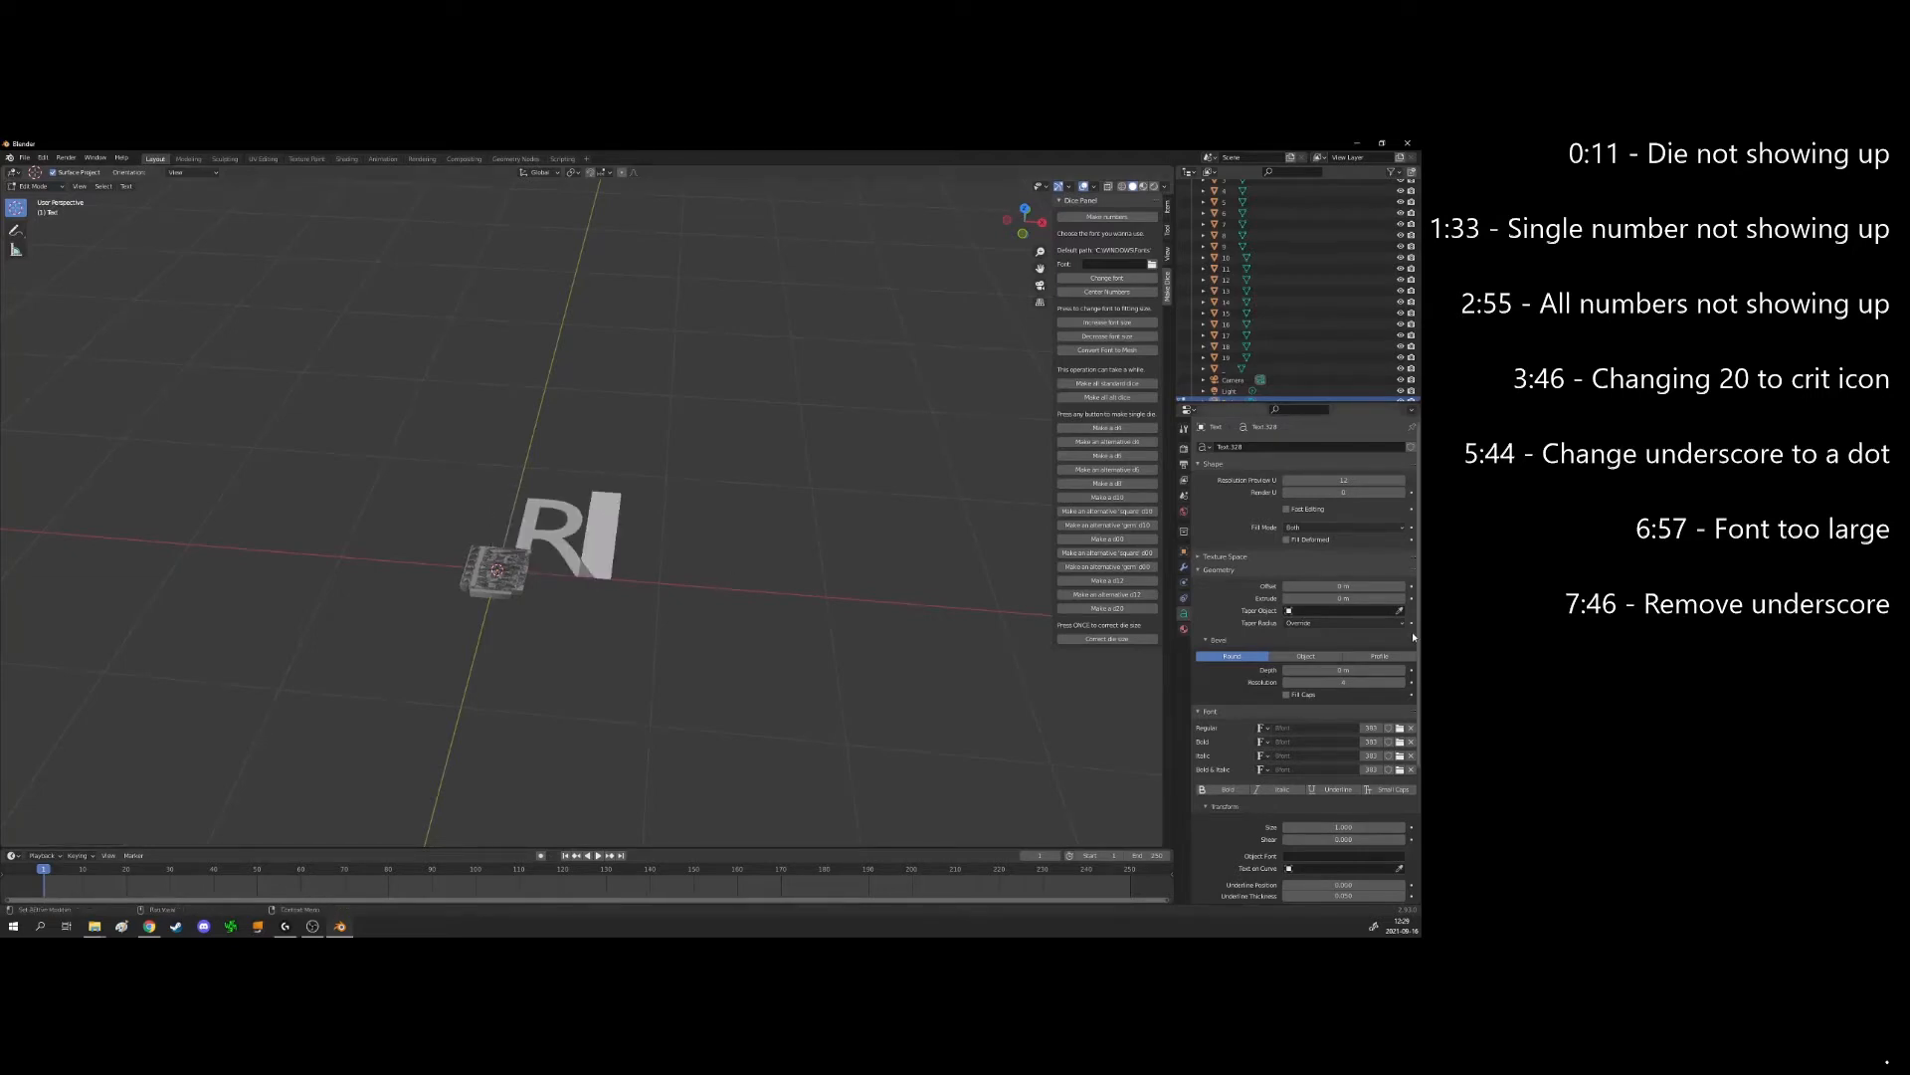
Find the Wingdings font file in the Windows fonts folder and load it as the text's regular font
click(1400, 728)
click(849, 380)
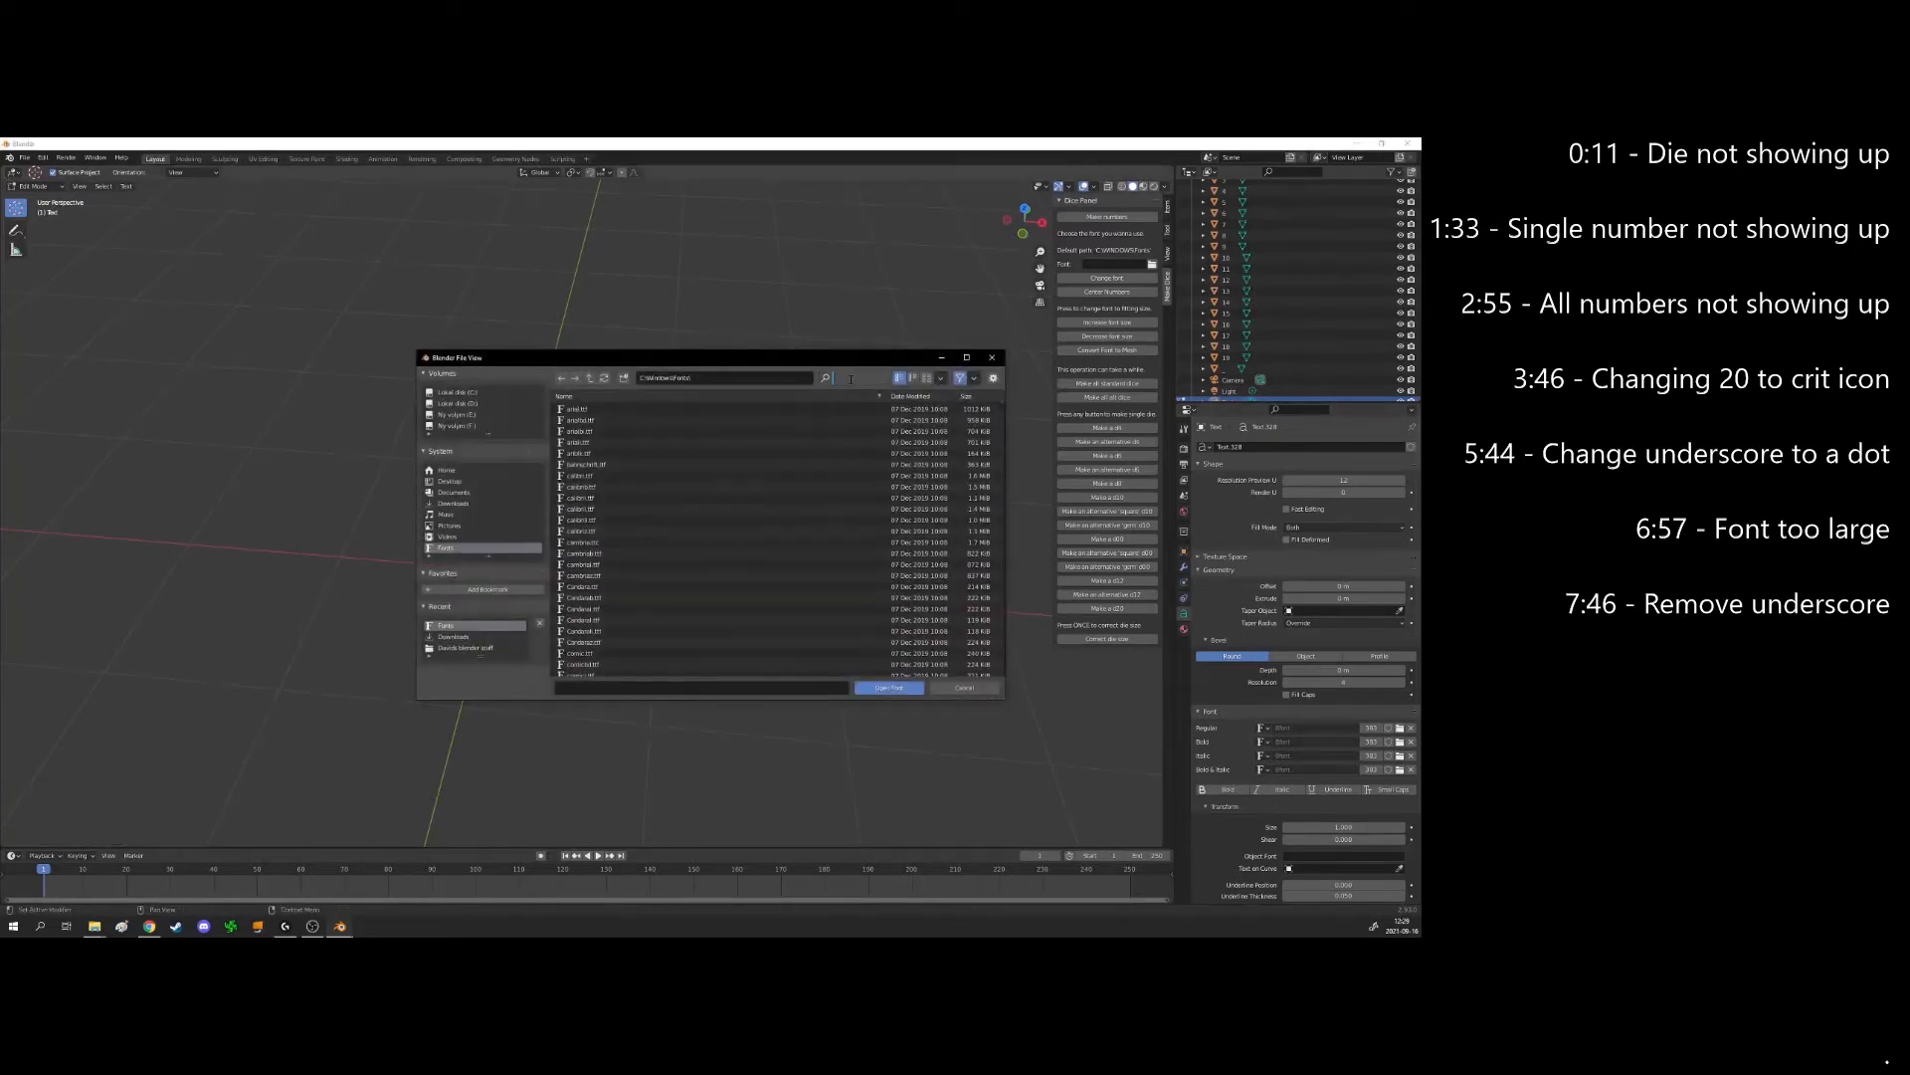
text(wi)
key(Return)
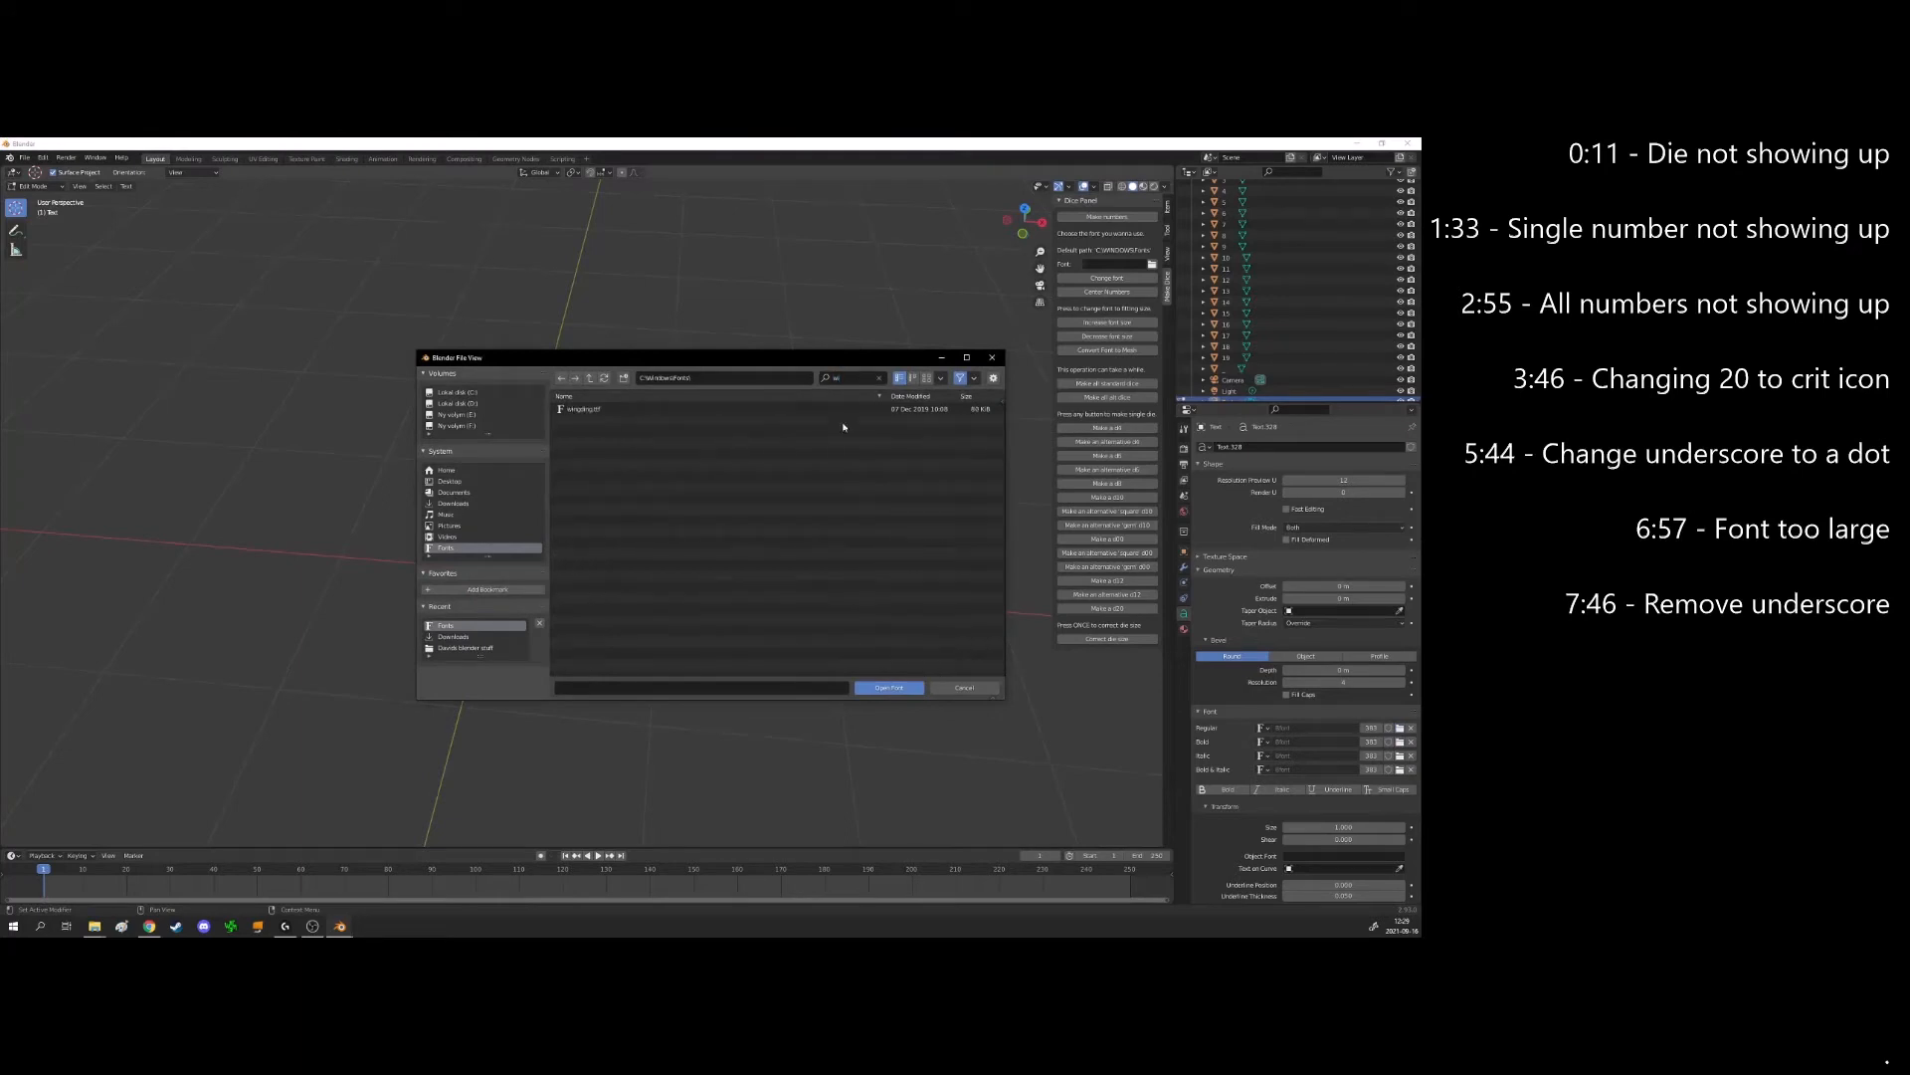
click(839, 416)
click(889, 688)
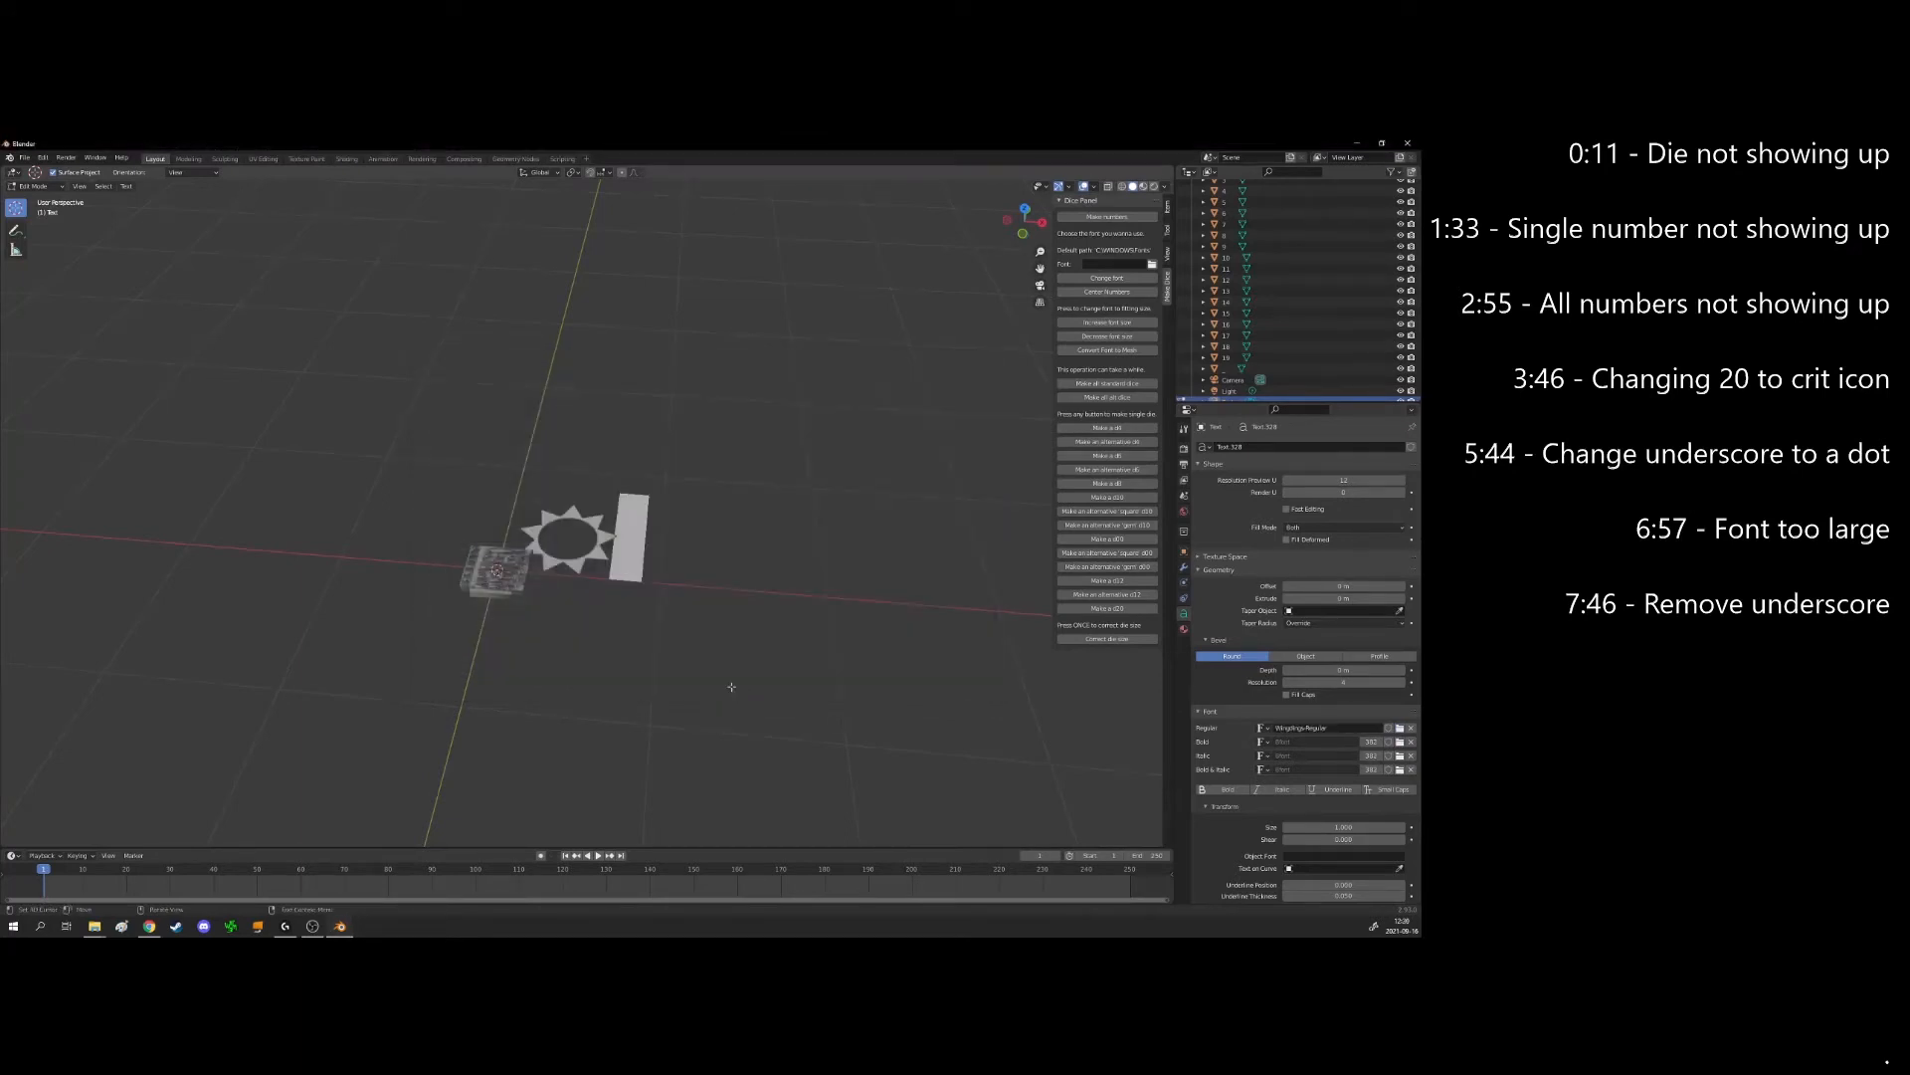
scroll(612, 682, up, 3)
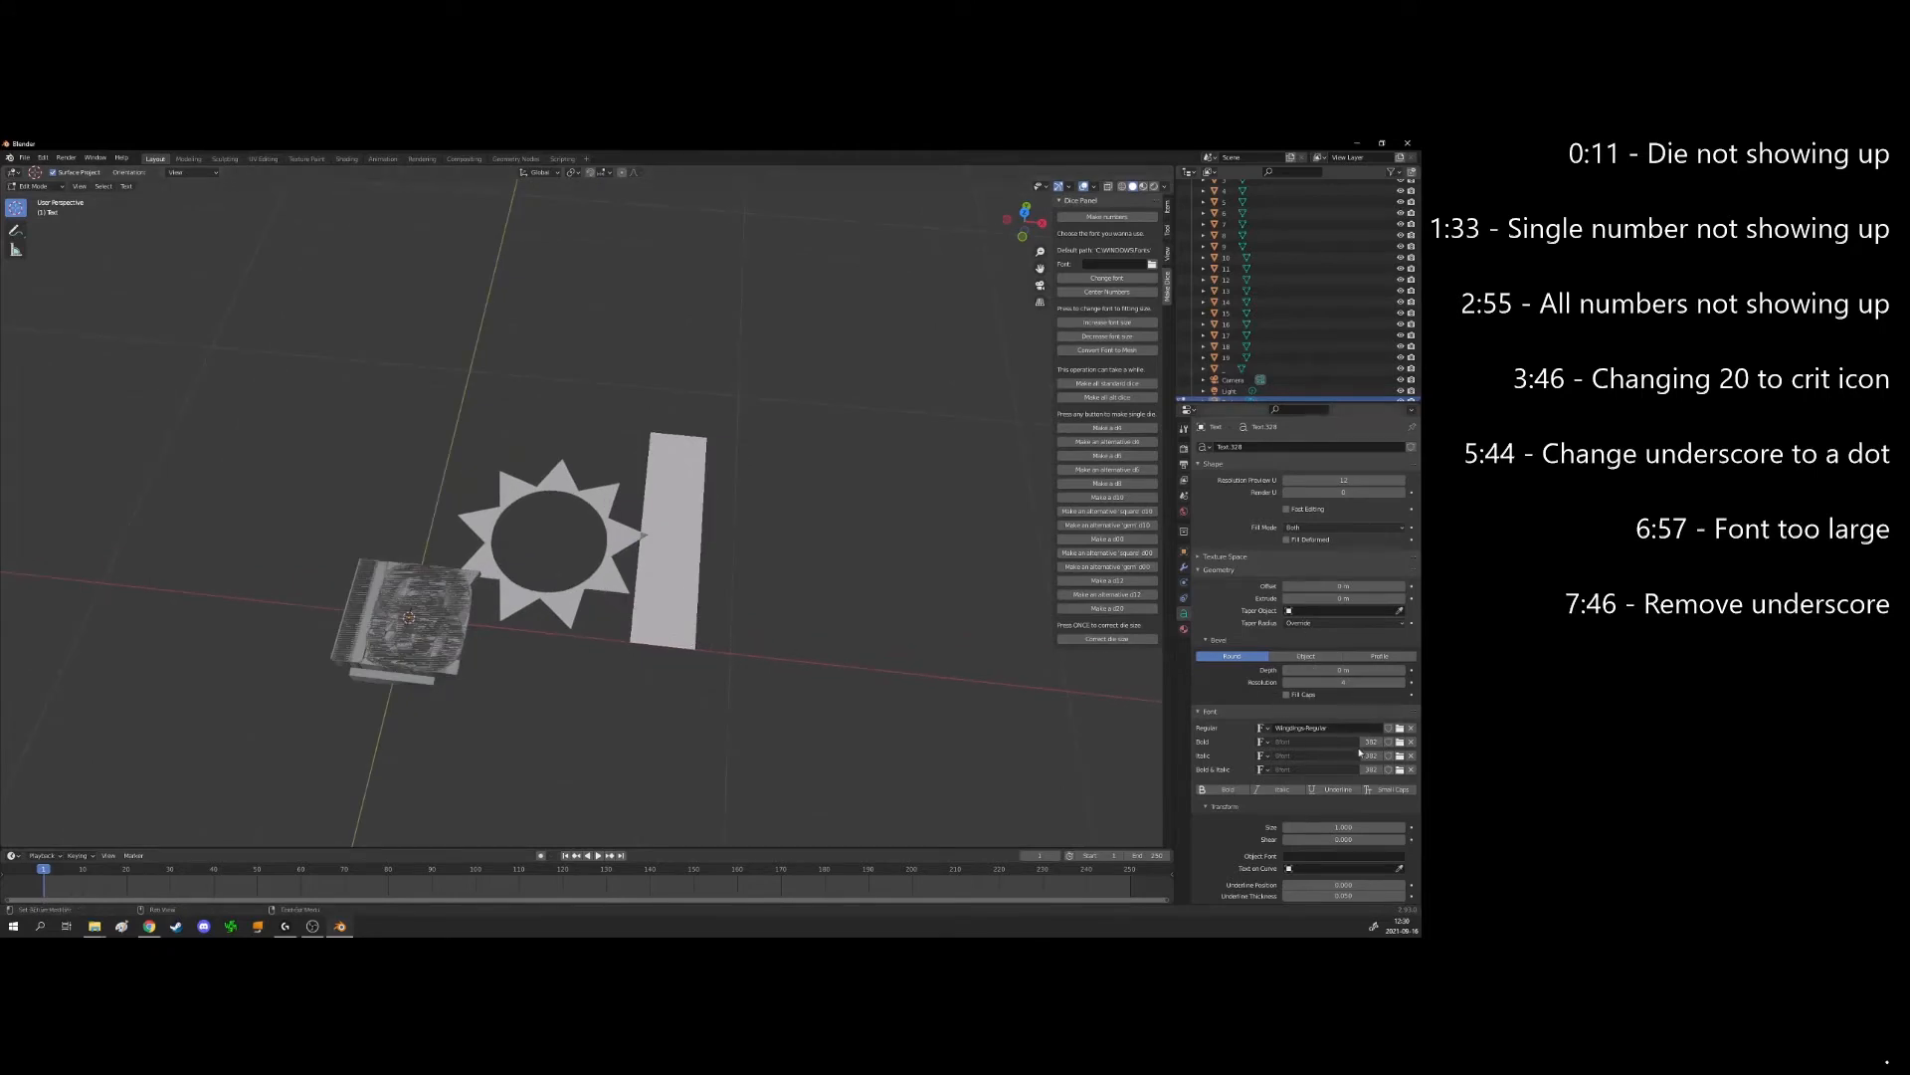
Give the sun symbol an extrusion slightly thicker than the neighbouring number meshes
key(Tab)
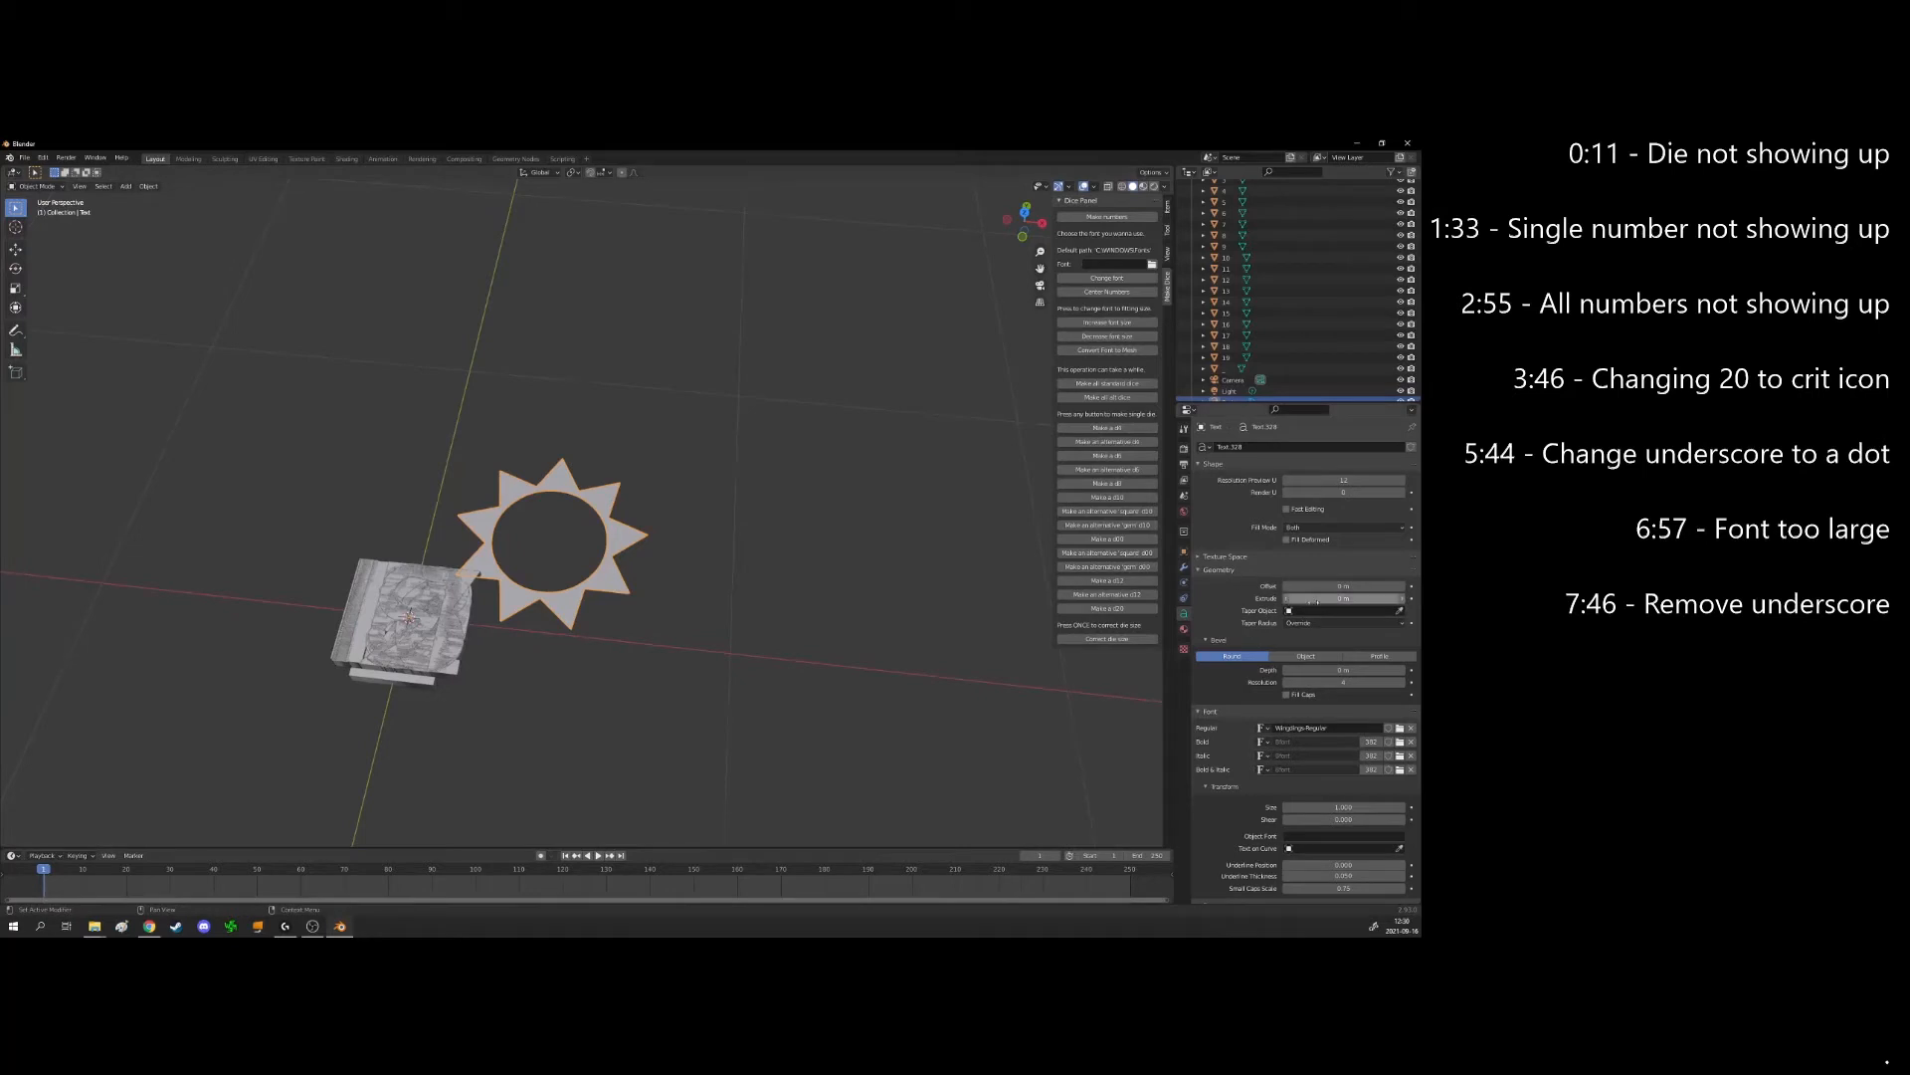
drag(1334, 598, 1373, 598)
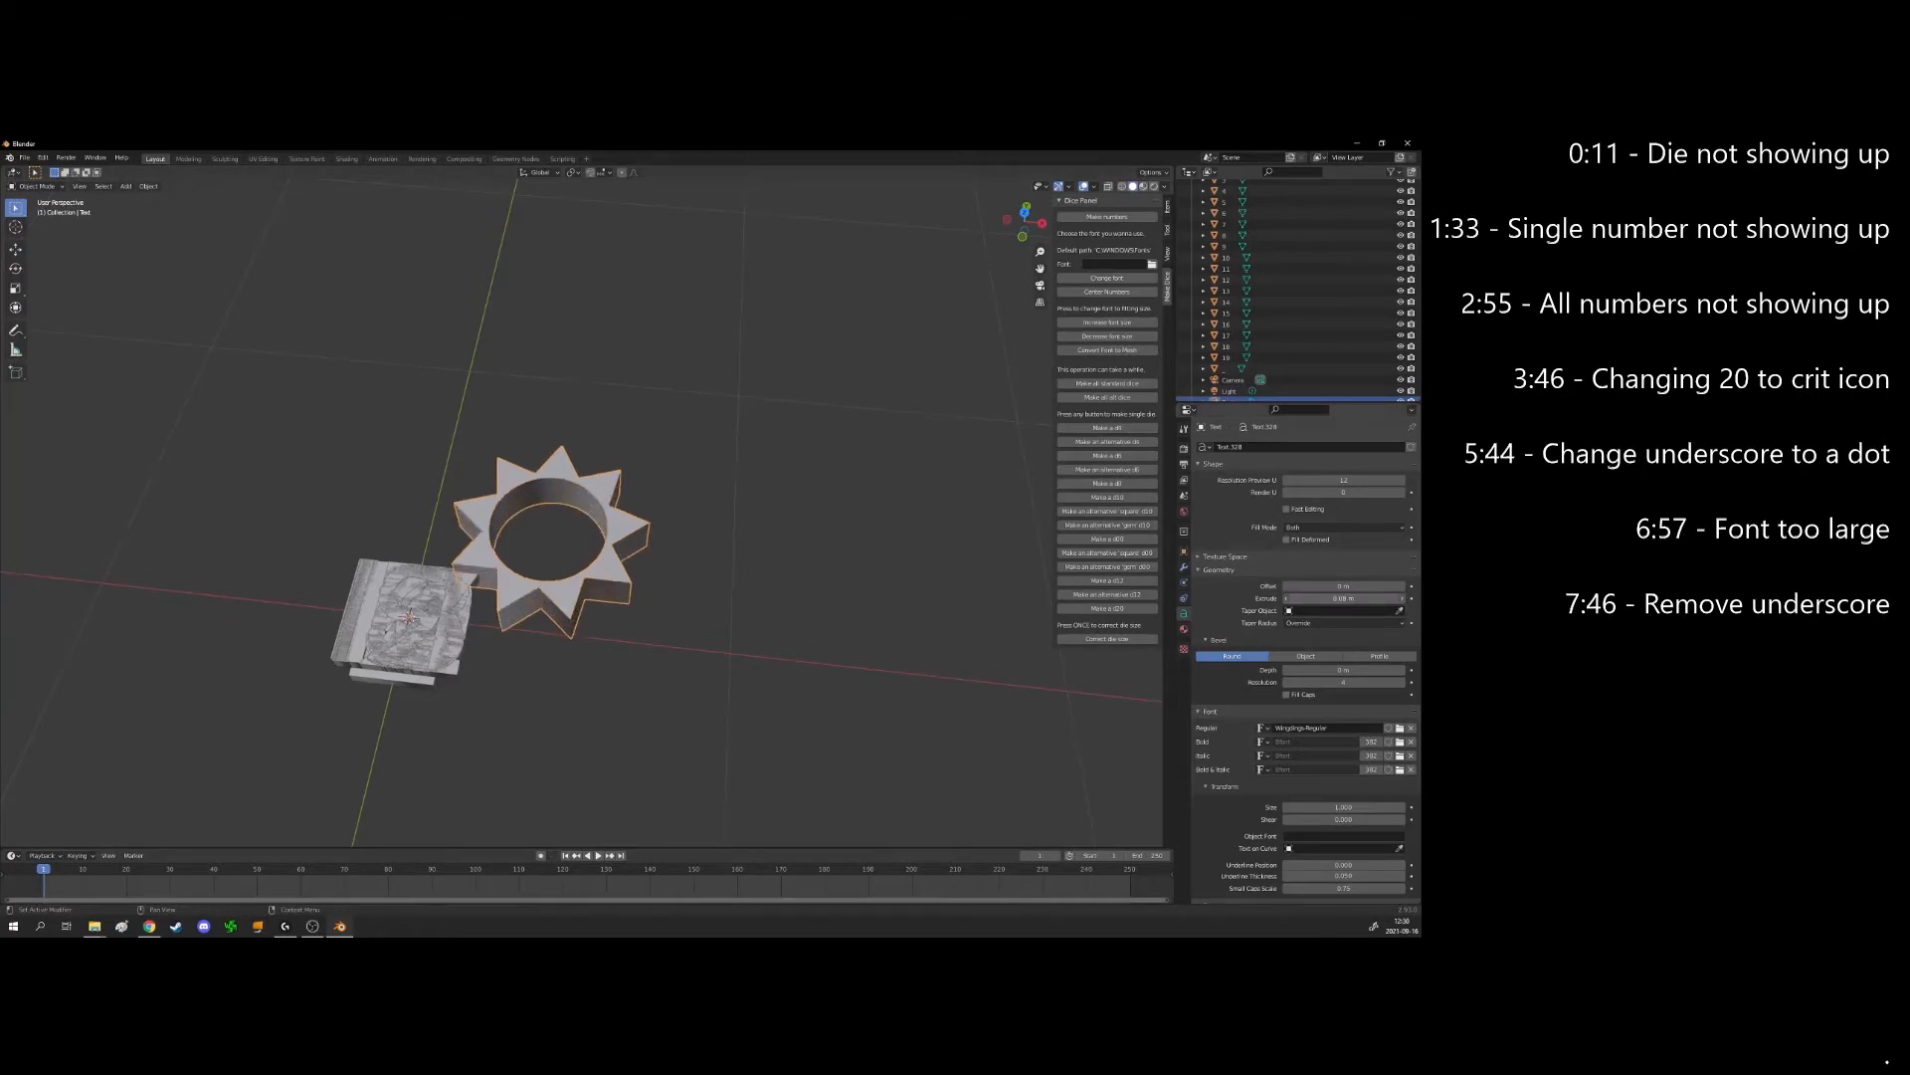
mouse_move(985, 567)
middle_down()
mouse_move(962, 602)
mouse_move(965, 584)
middle_up()
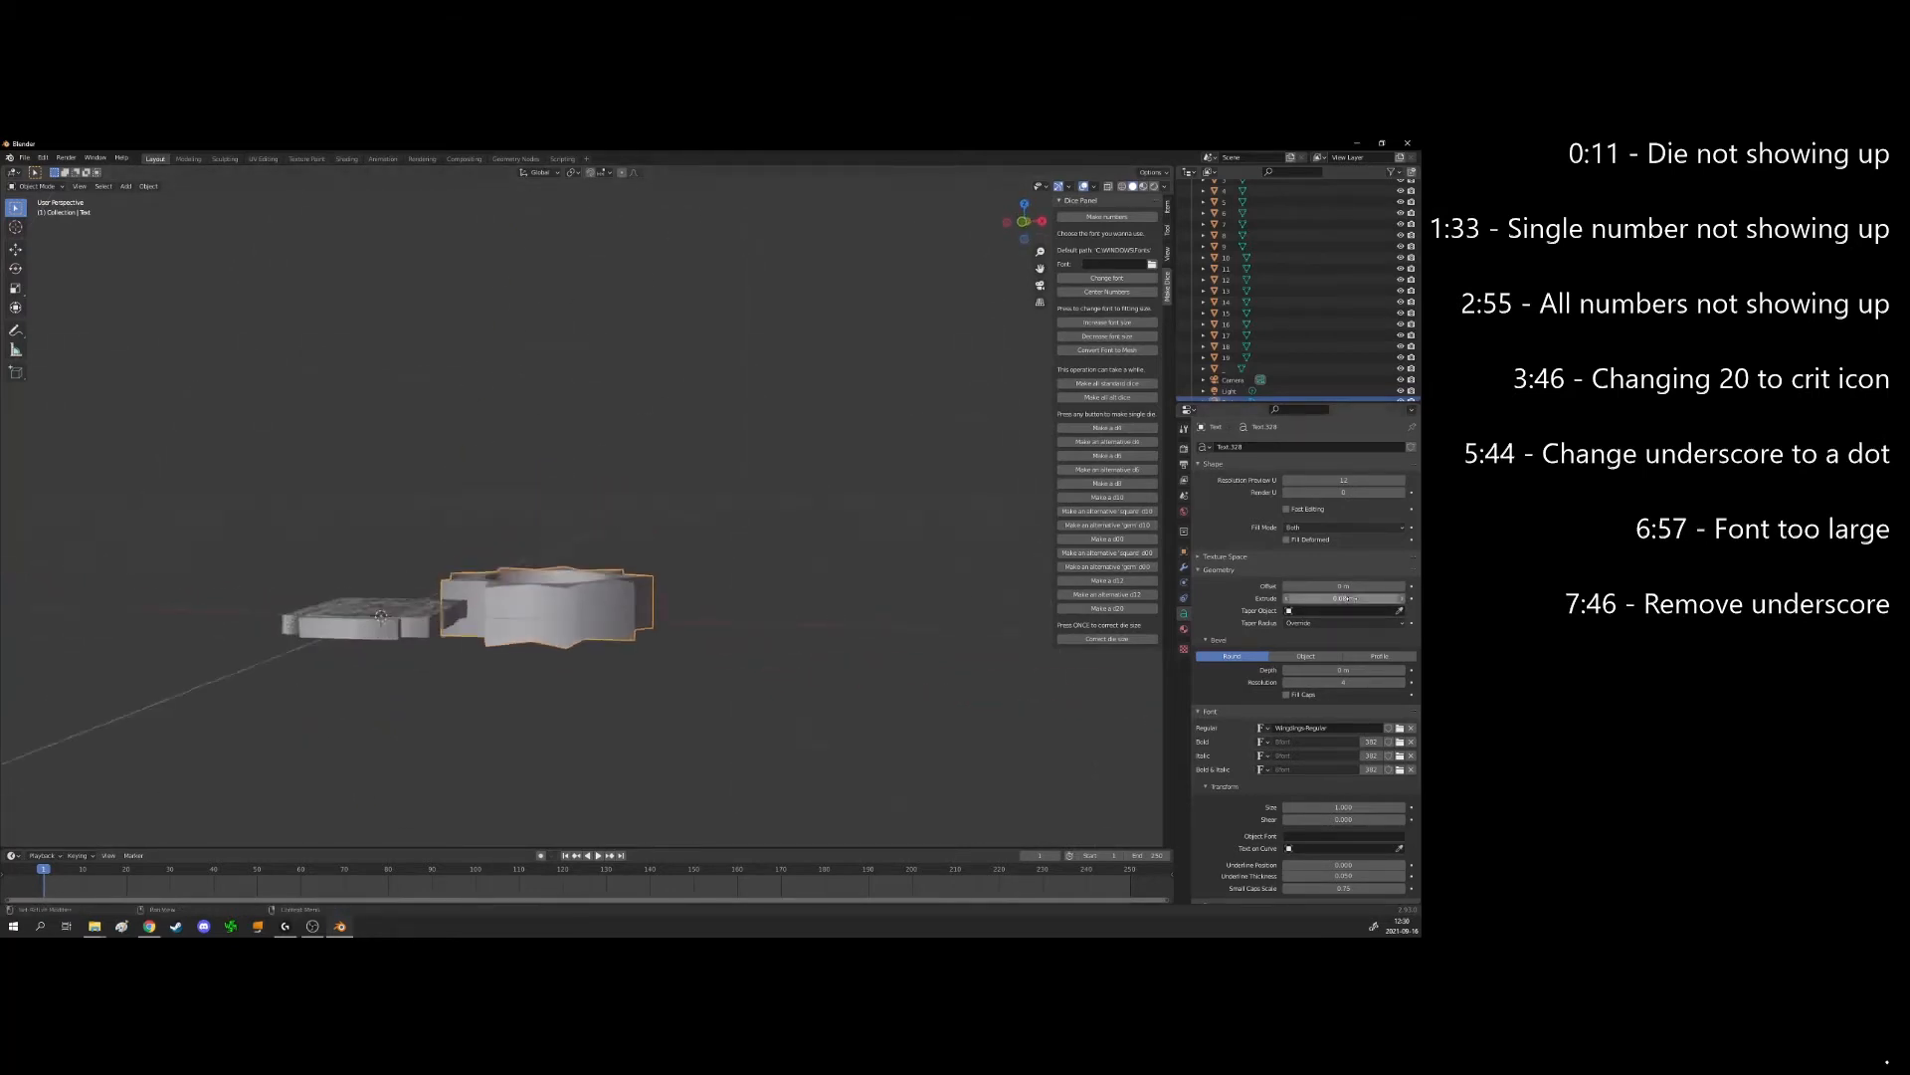
drag(1333, 598, 1375, 598)
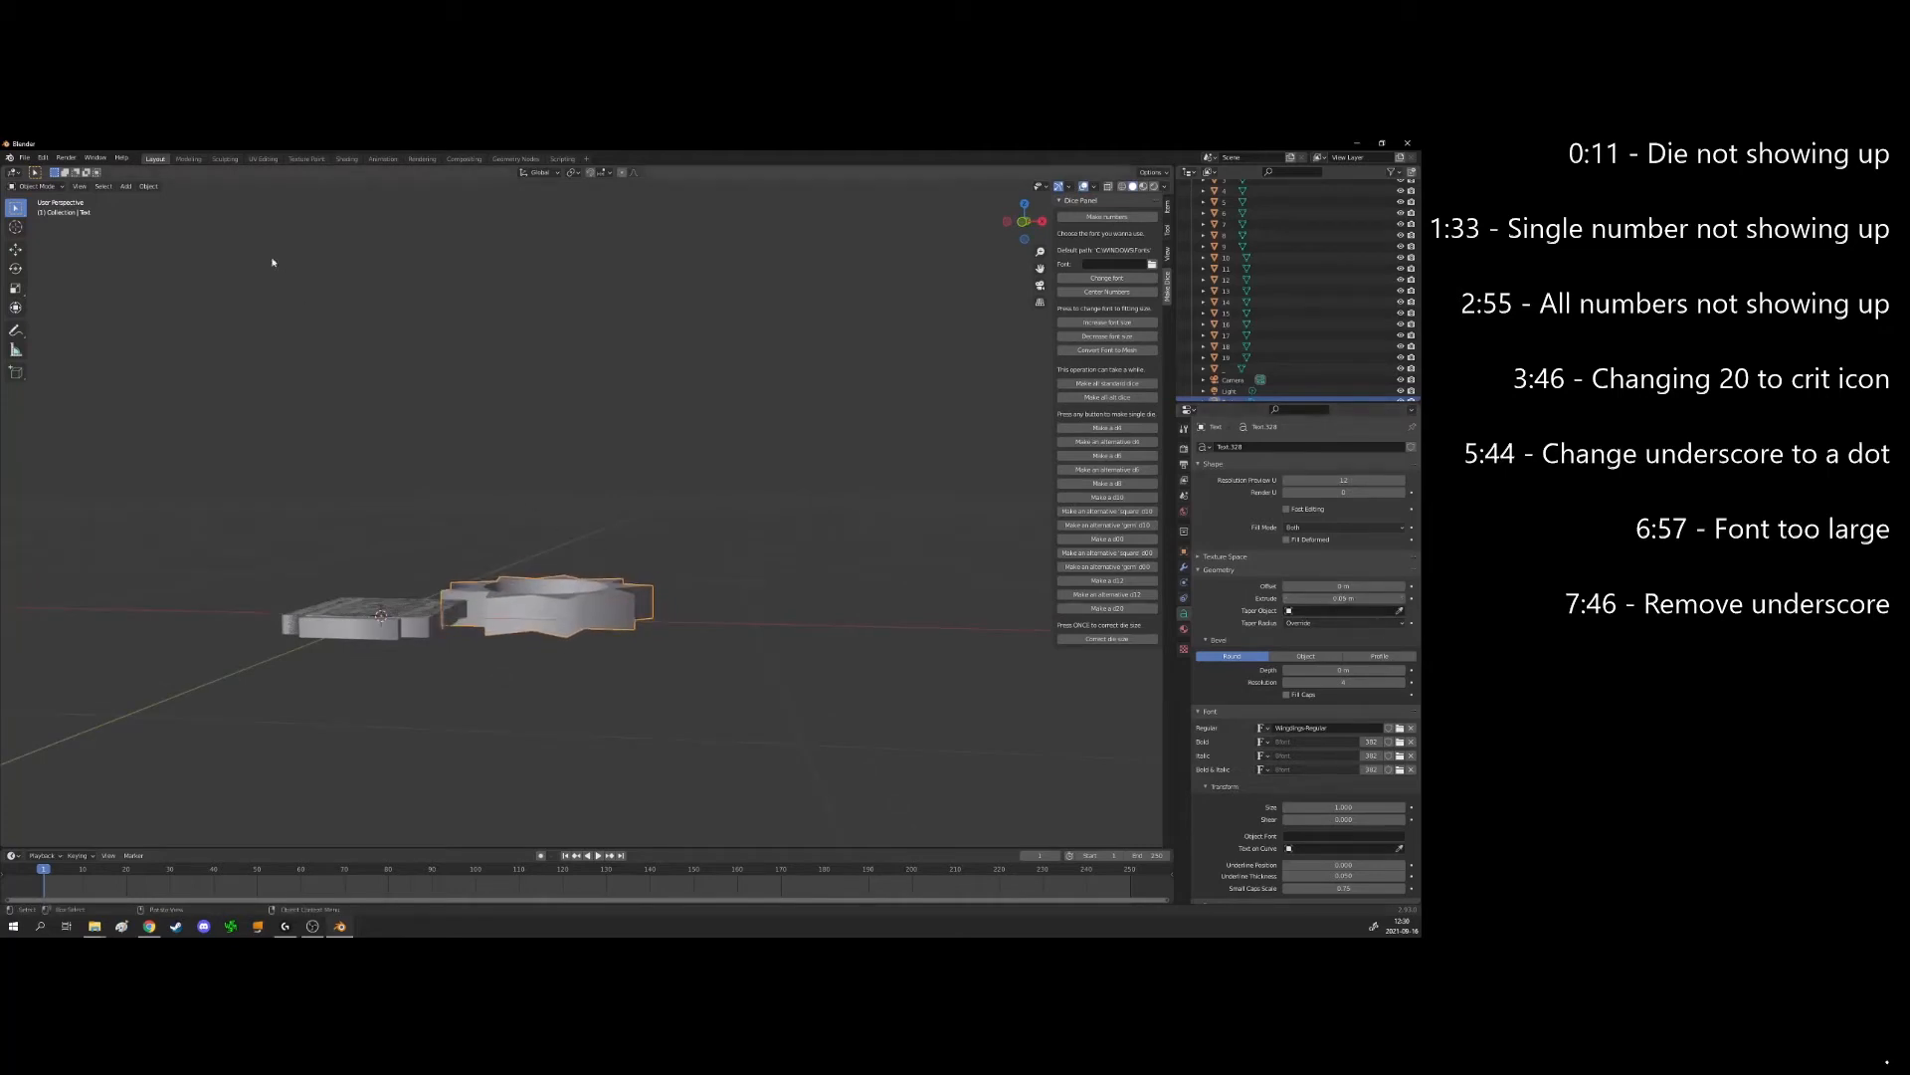
Convert the extruded sun symbol from text to a mesh and inspect its geometry in Edit Mode
click(148, 186)
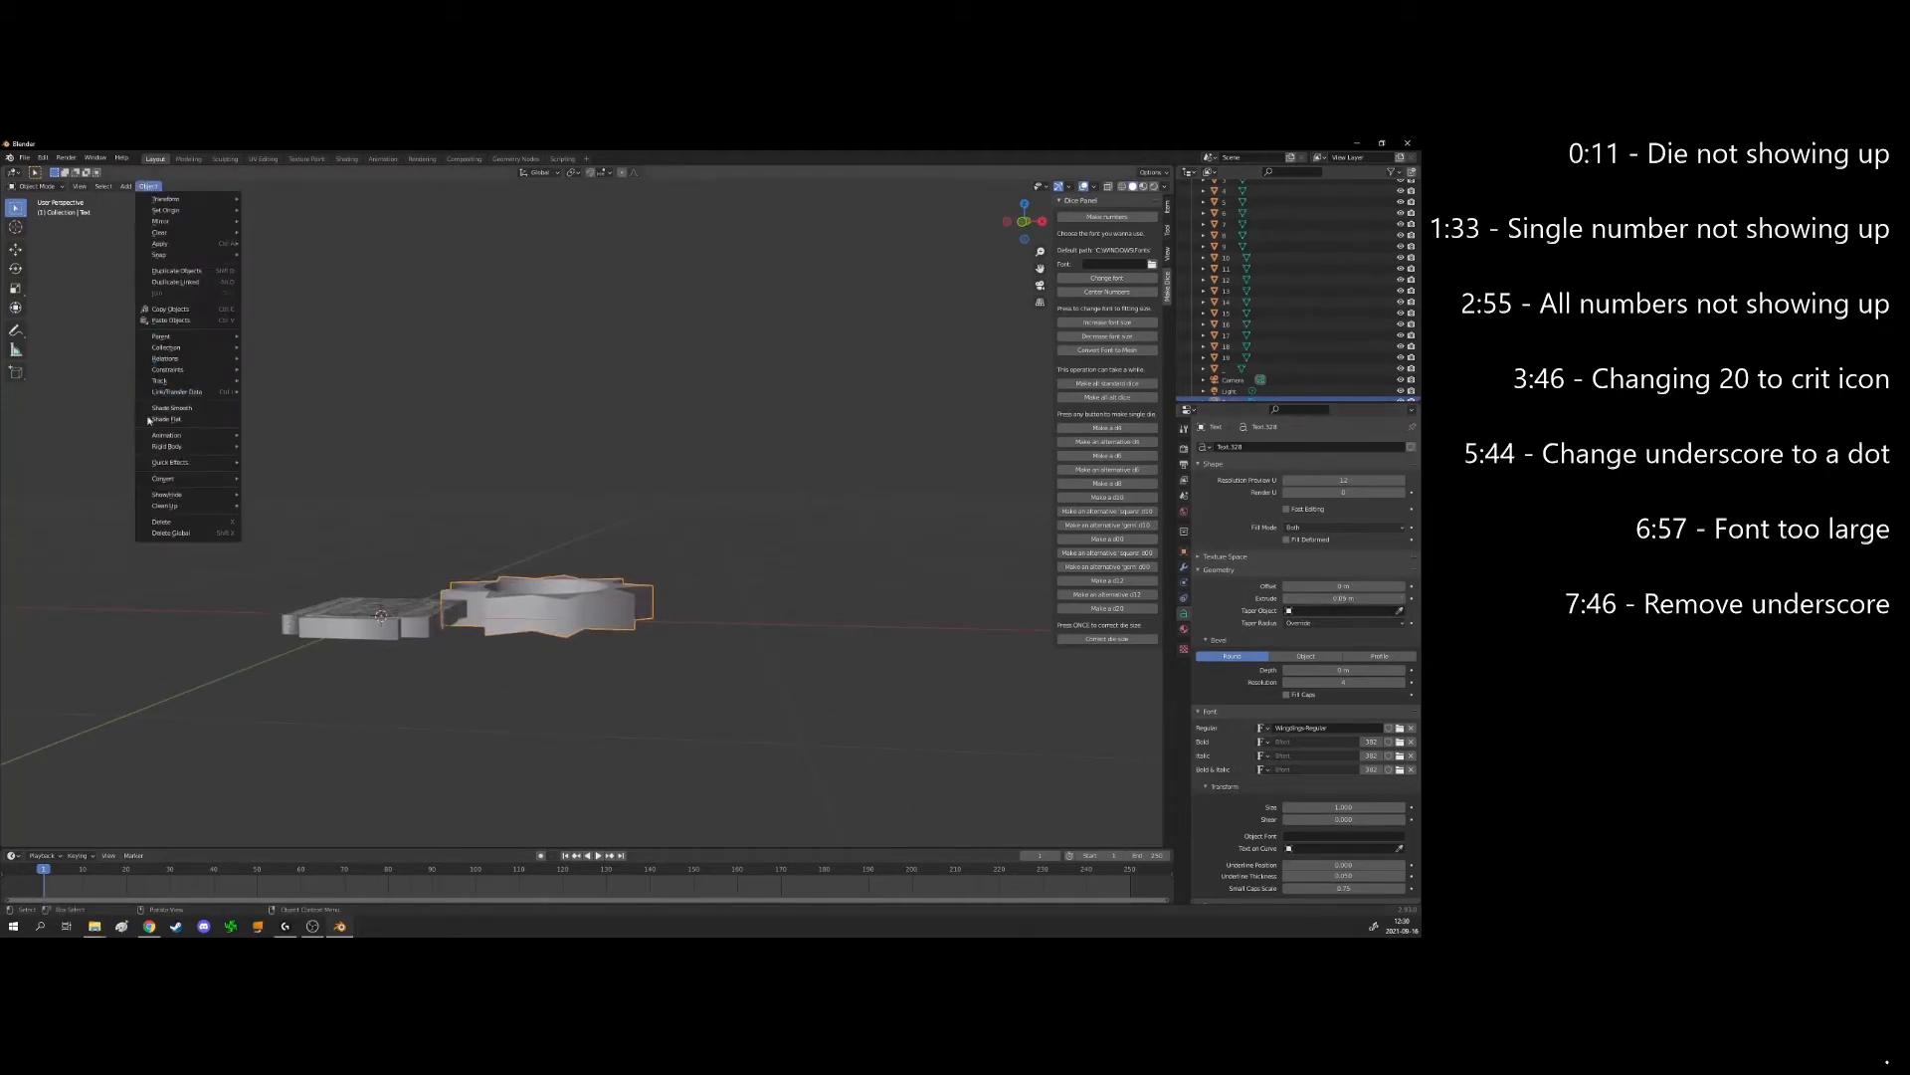
mouse_move(189, 479)
click(275, 491)
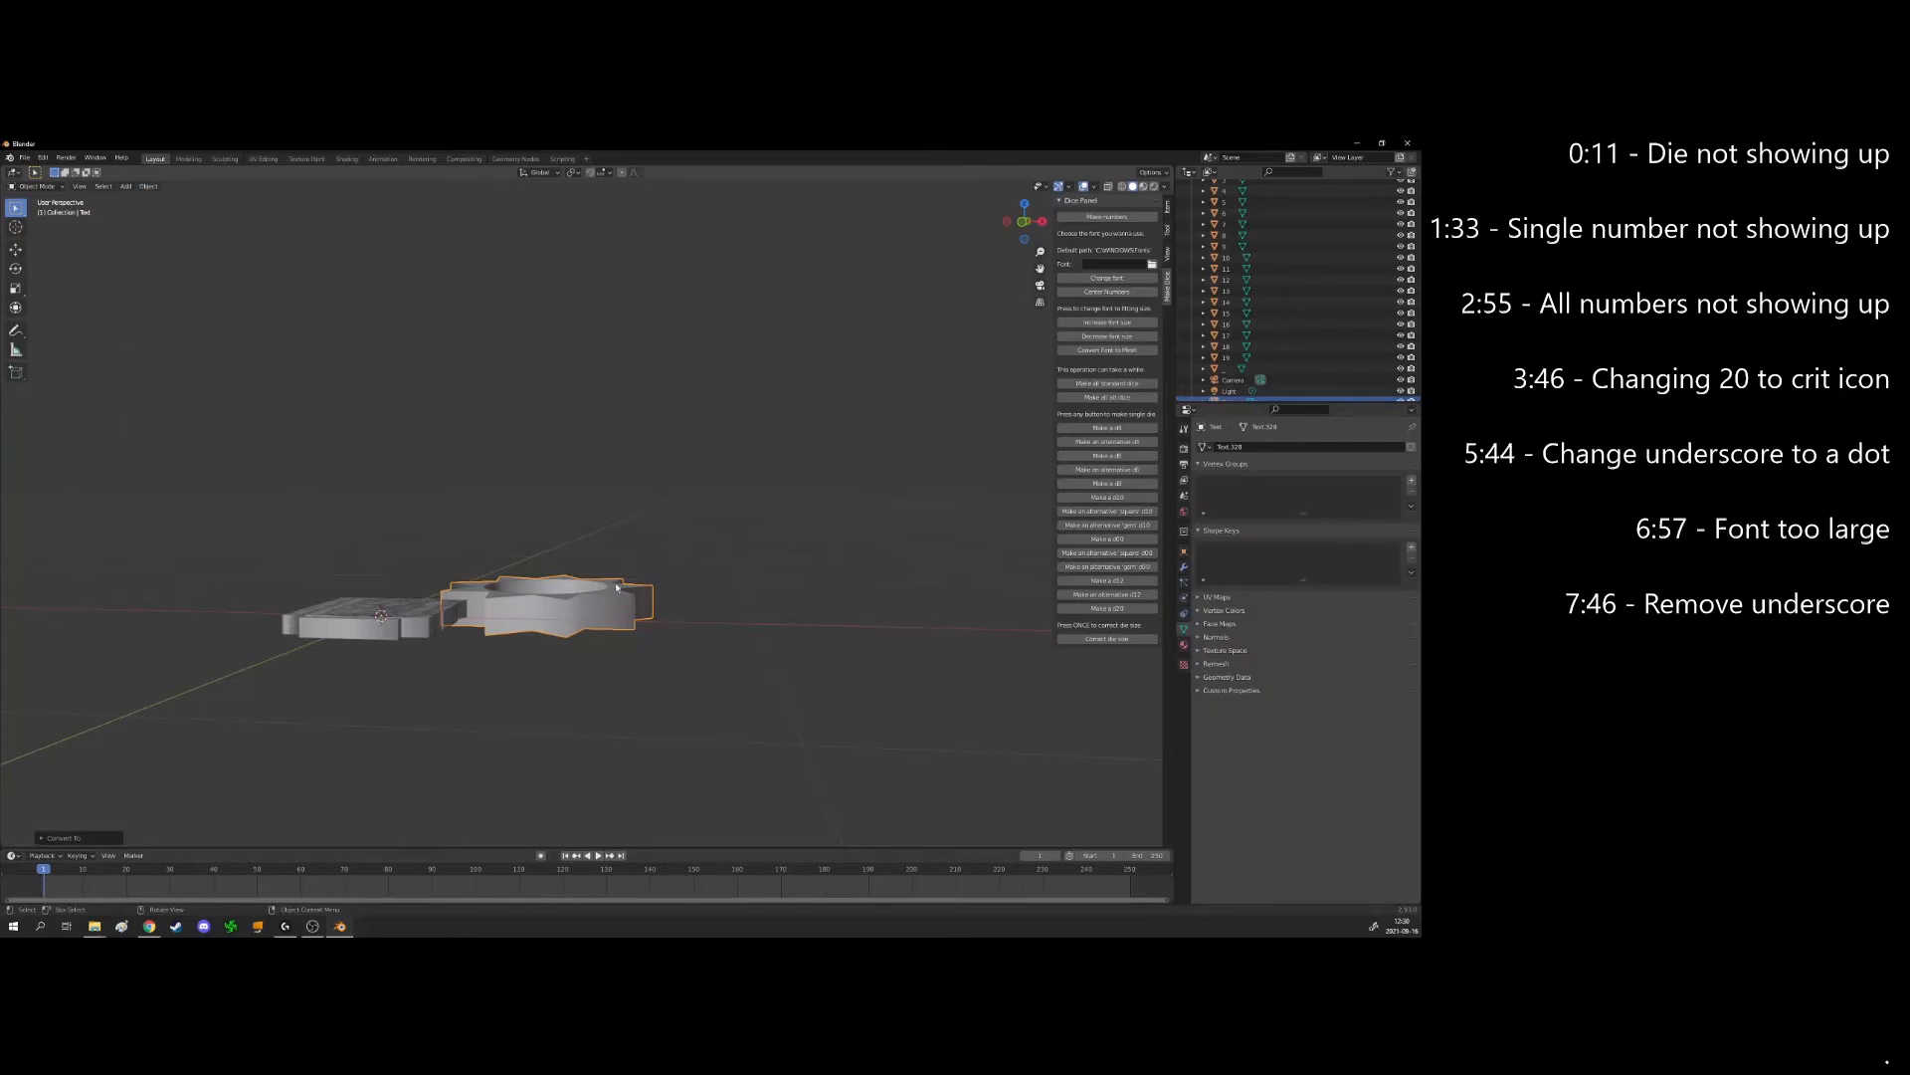
middle_drag(633, 597, 629, 674)
key(Tab)
scroll(587, 589, up, 4)
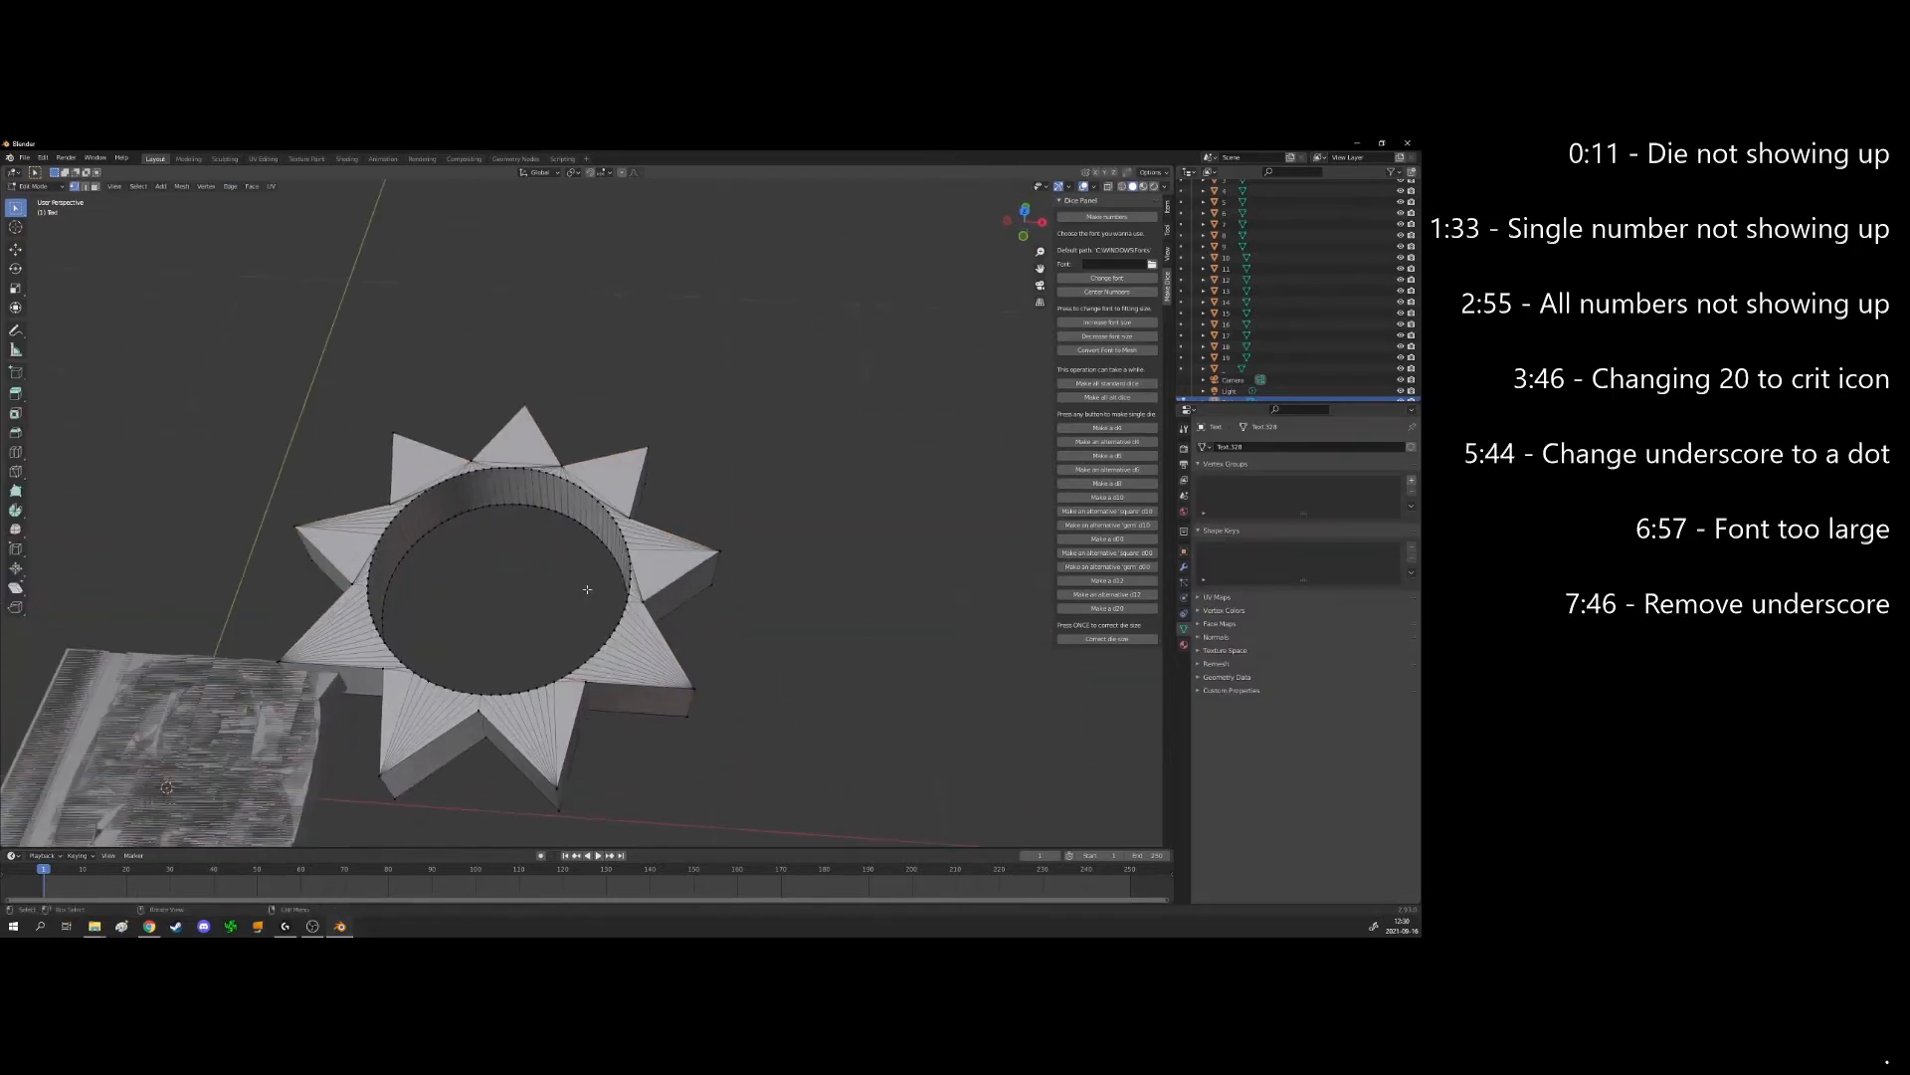
key(Tab)
From the top view, move the sun icon over the number meshes and scale it down to about 0.7
scroll(587, 589, down, 3)
alt+middle_drag(587, 590, 540, 417)
key(g)
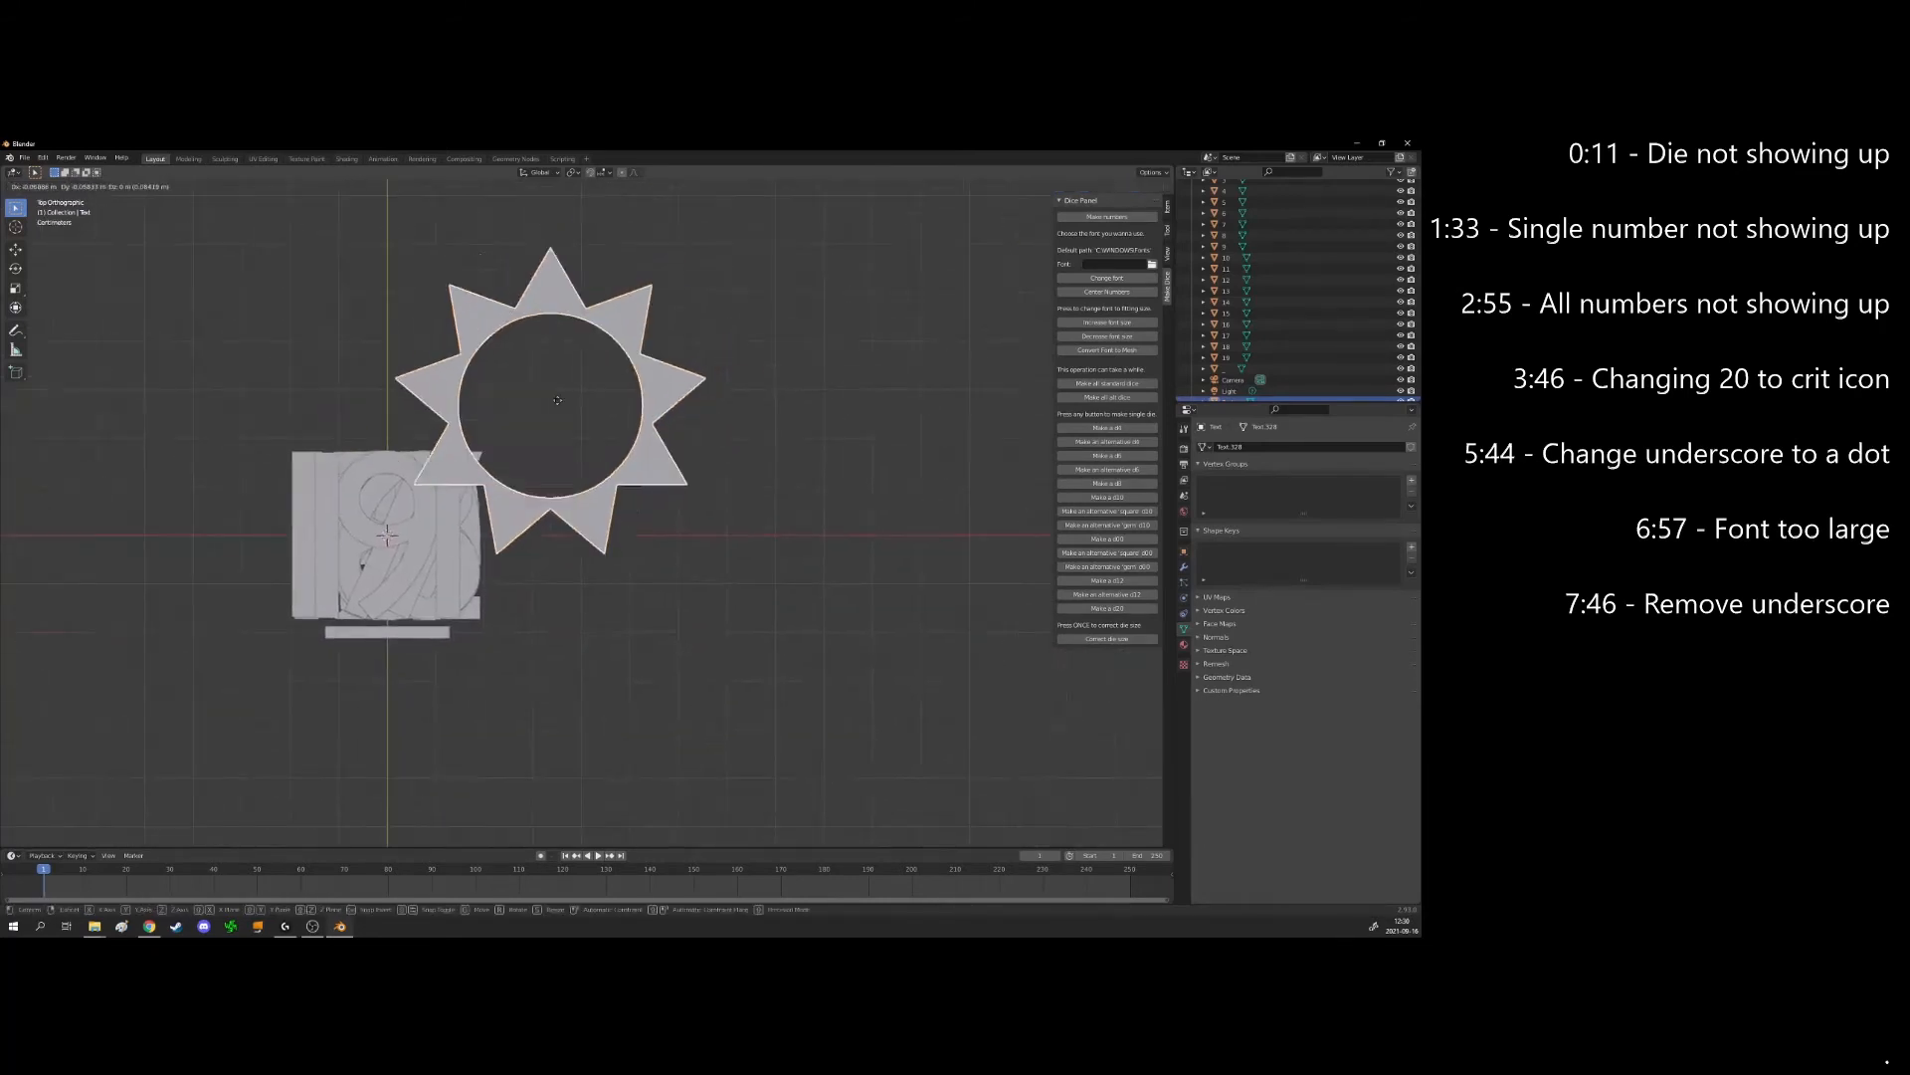
click(500, 572)
key(s)
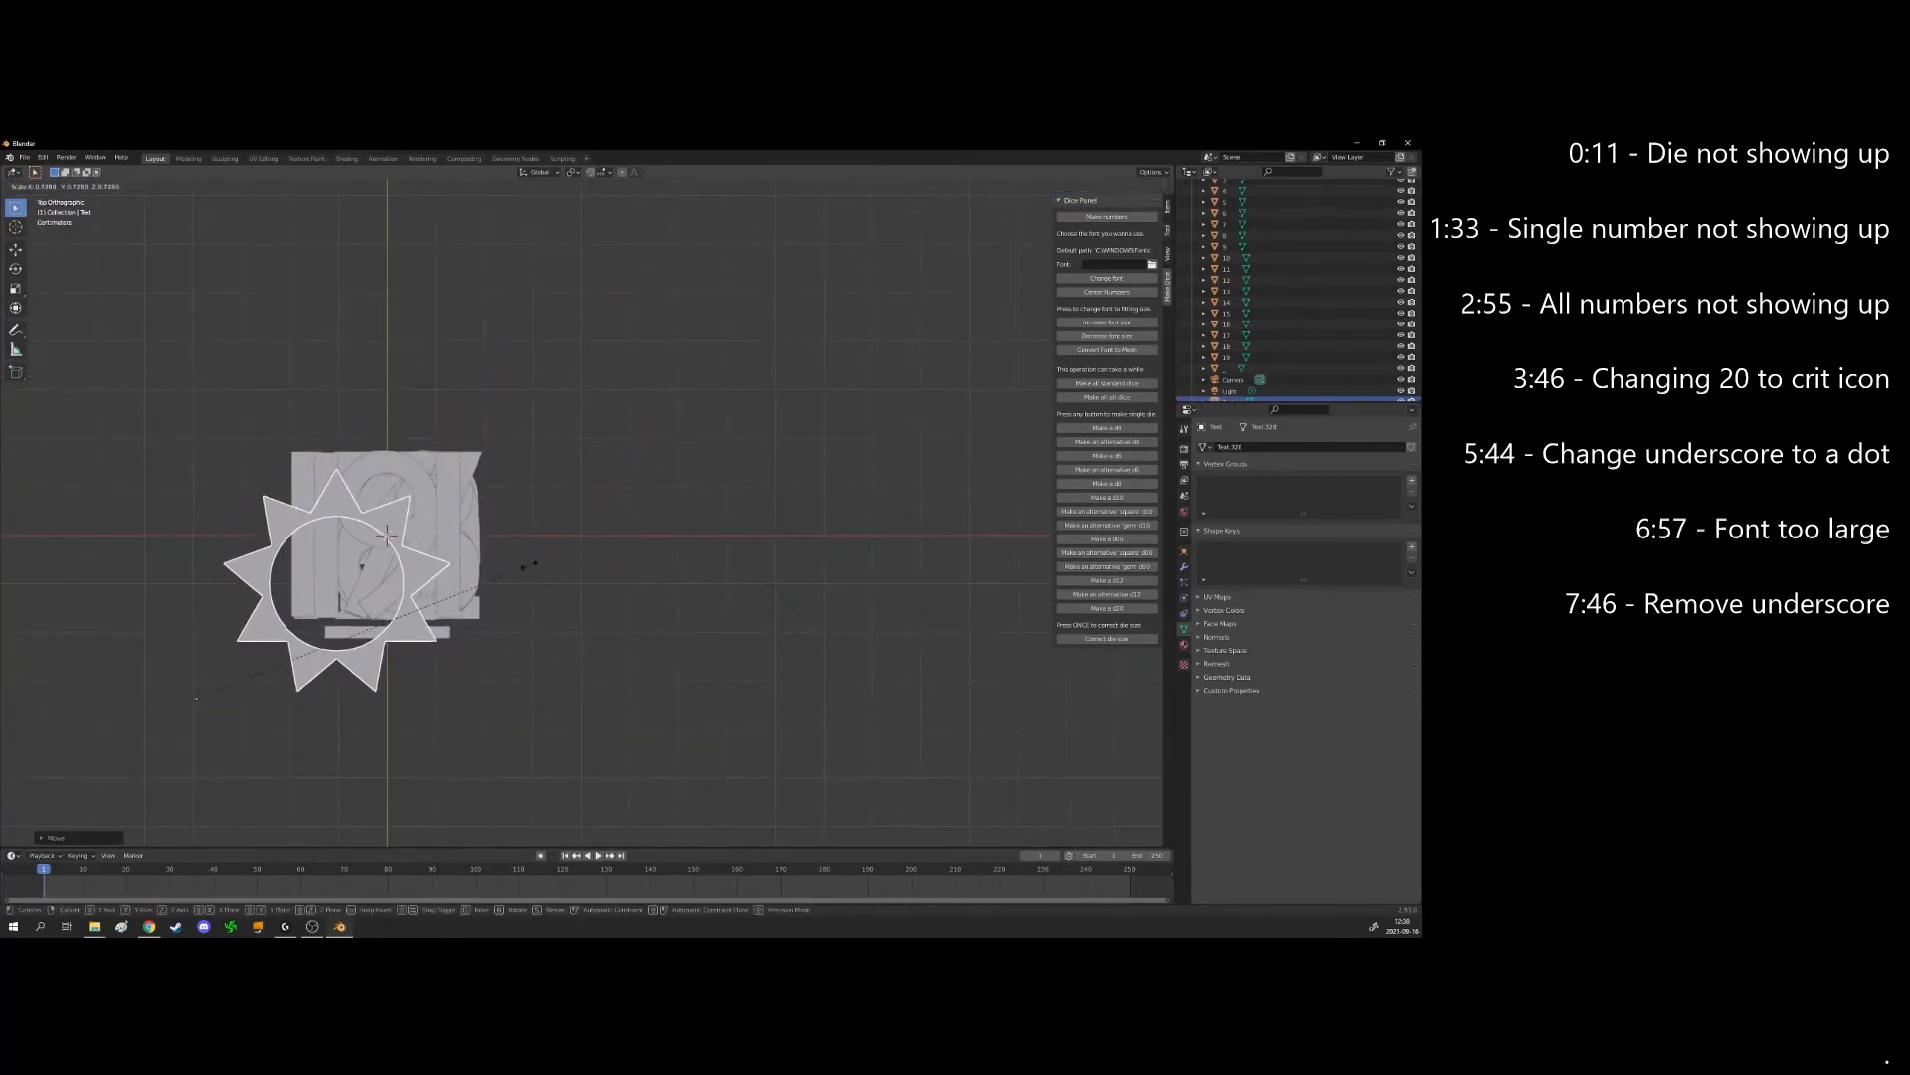
click(463, 646)
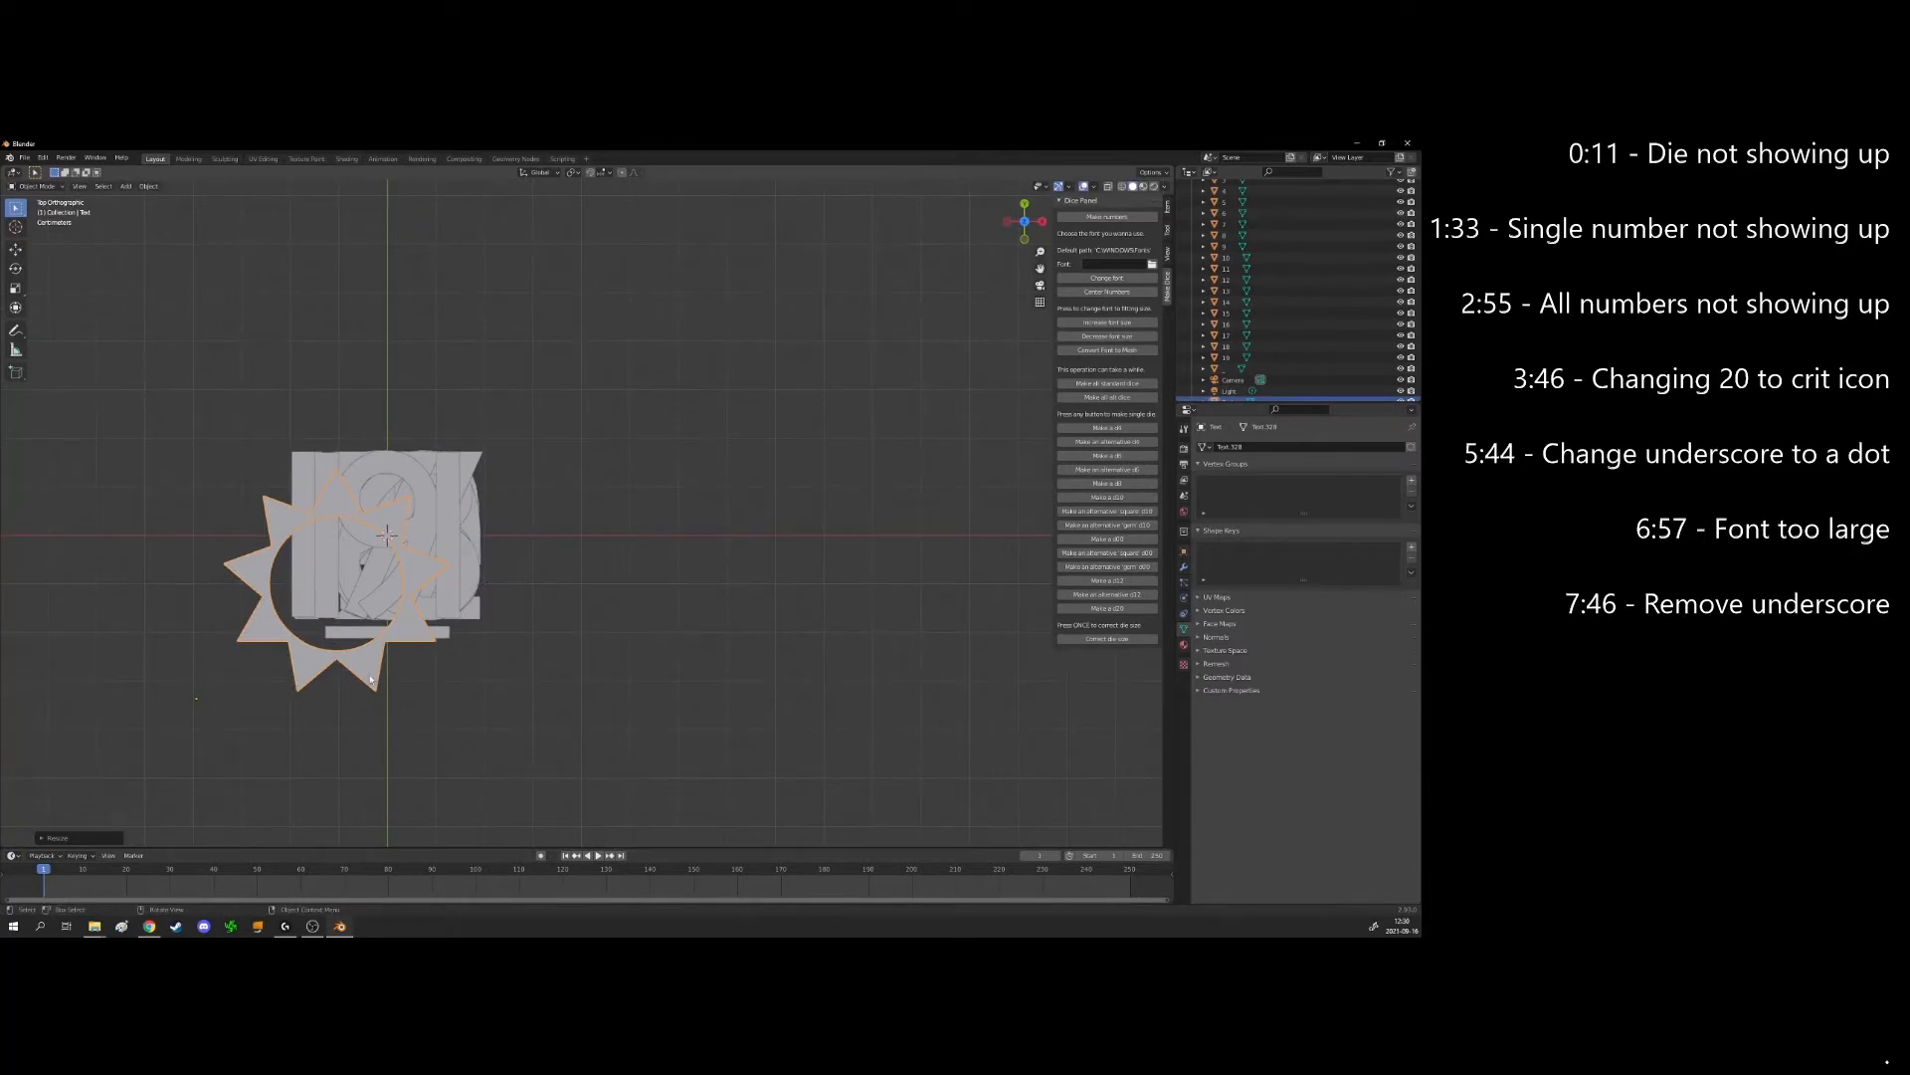
Set the sun icon's origin to the center of its geometry
key(s)
right_click(476, 617)
click(149, 187)
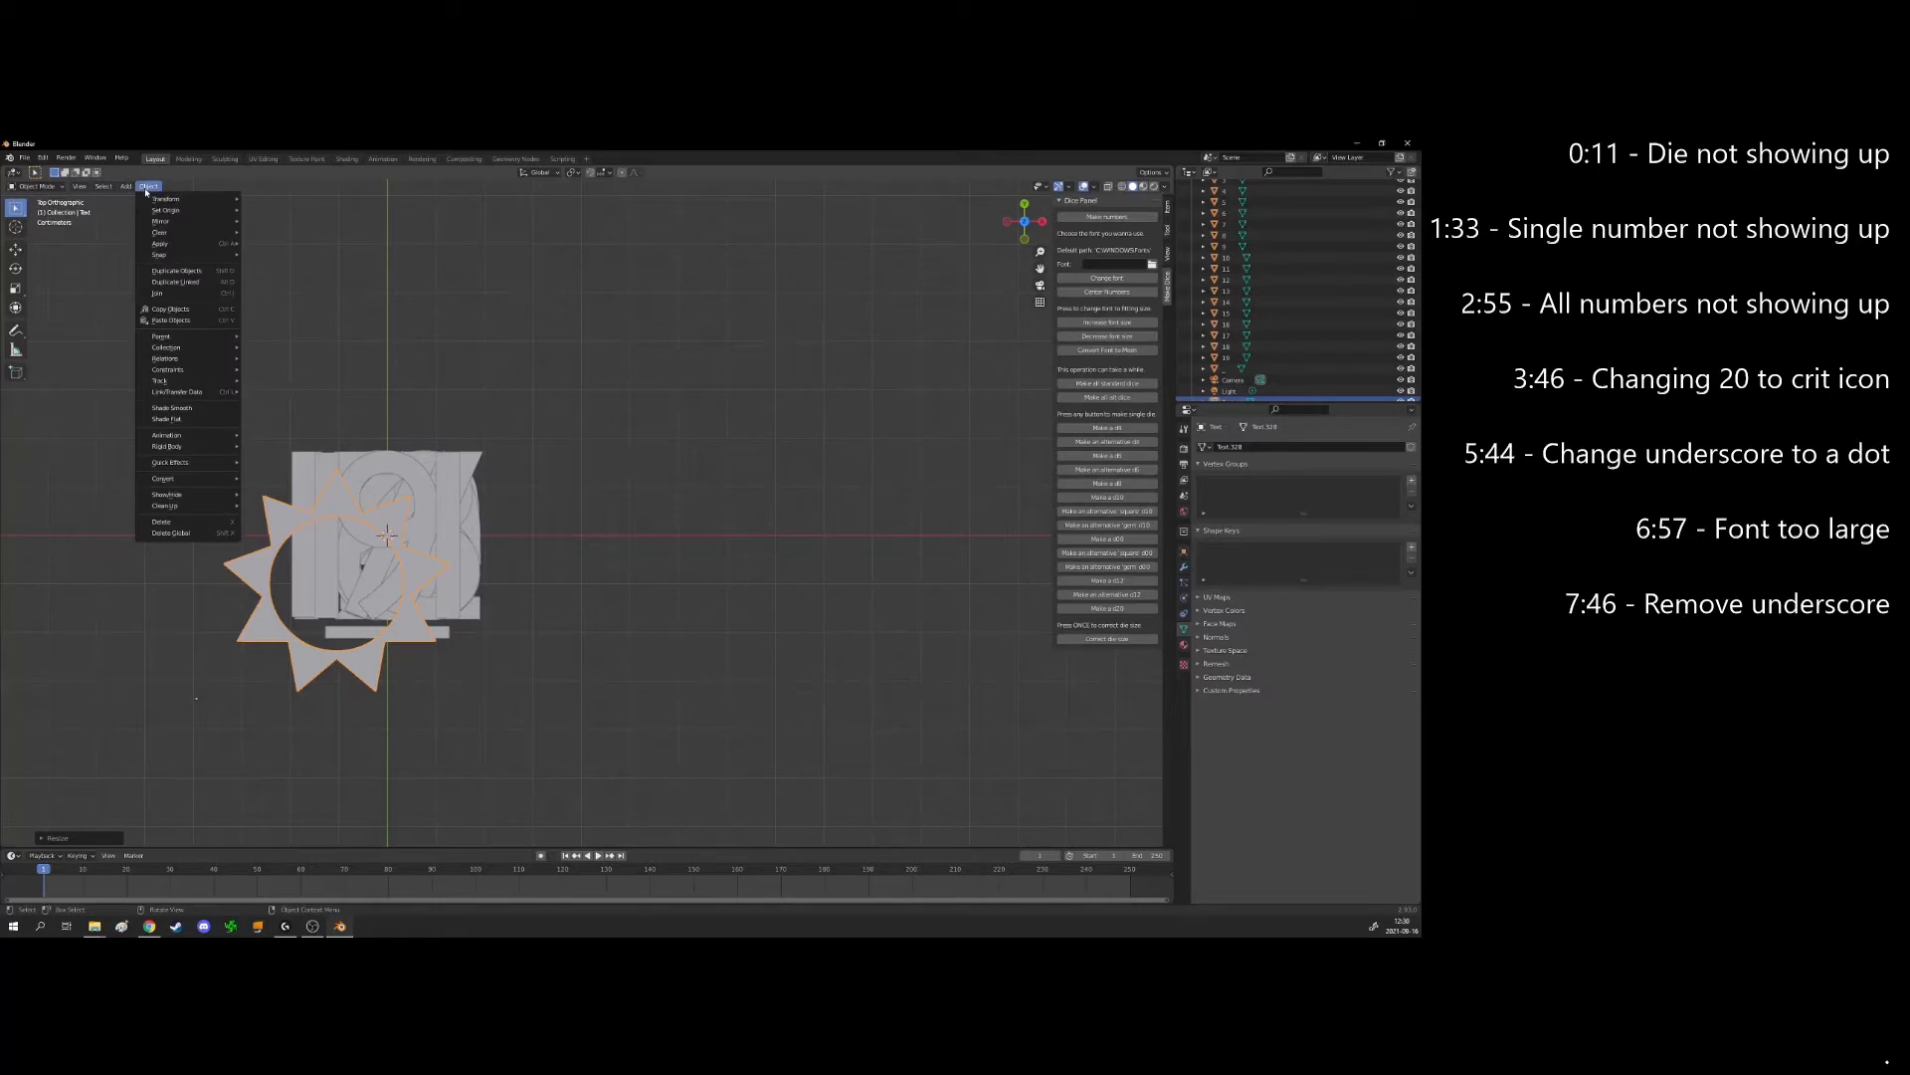
mouse_move(170, 210)
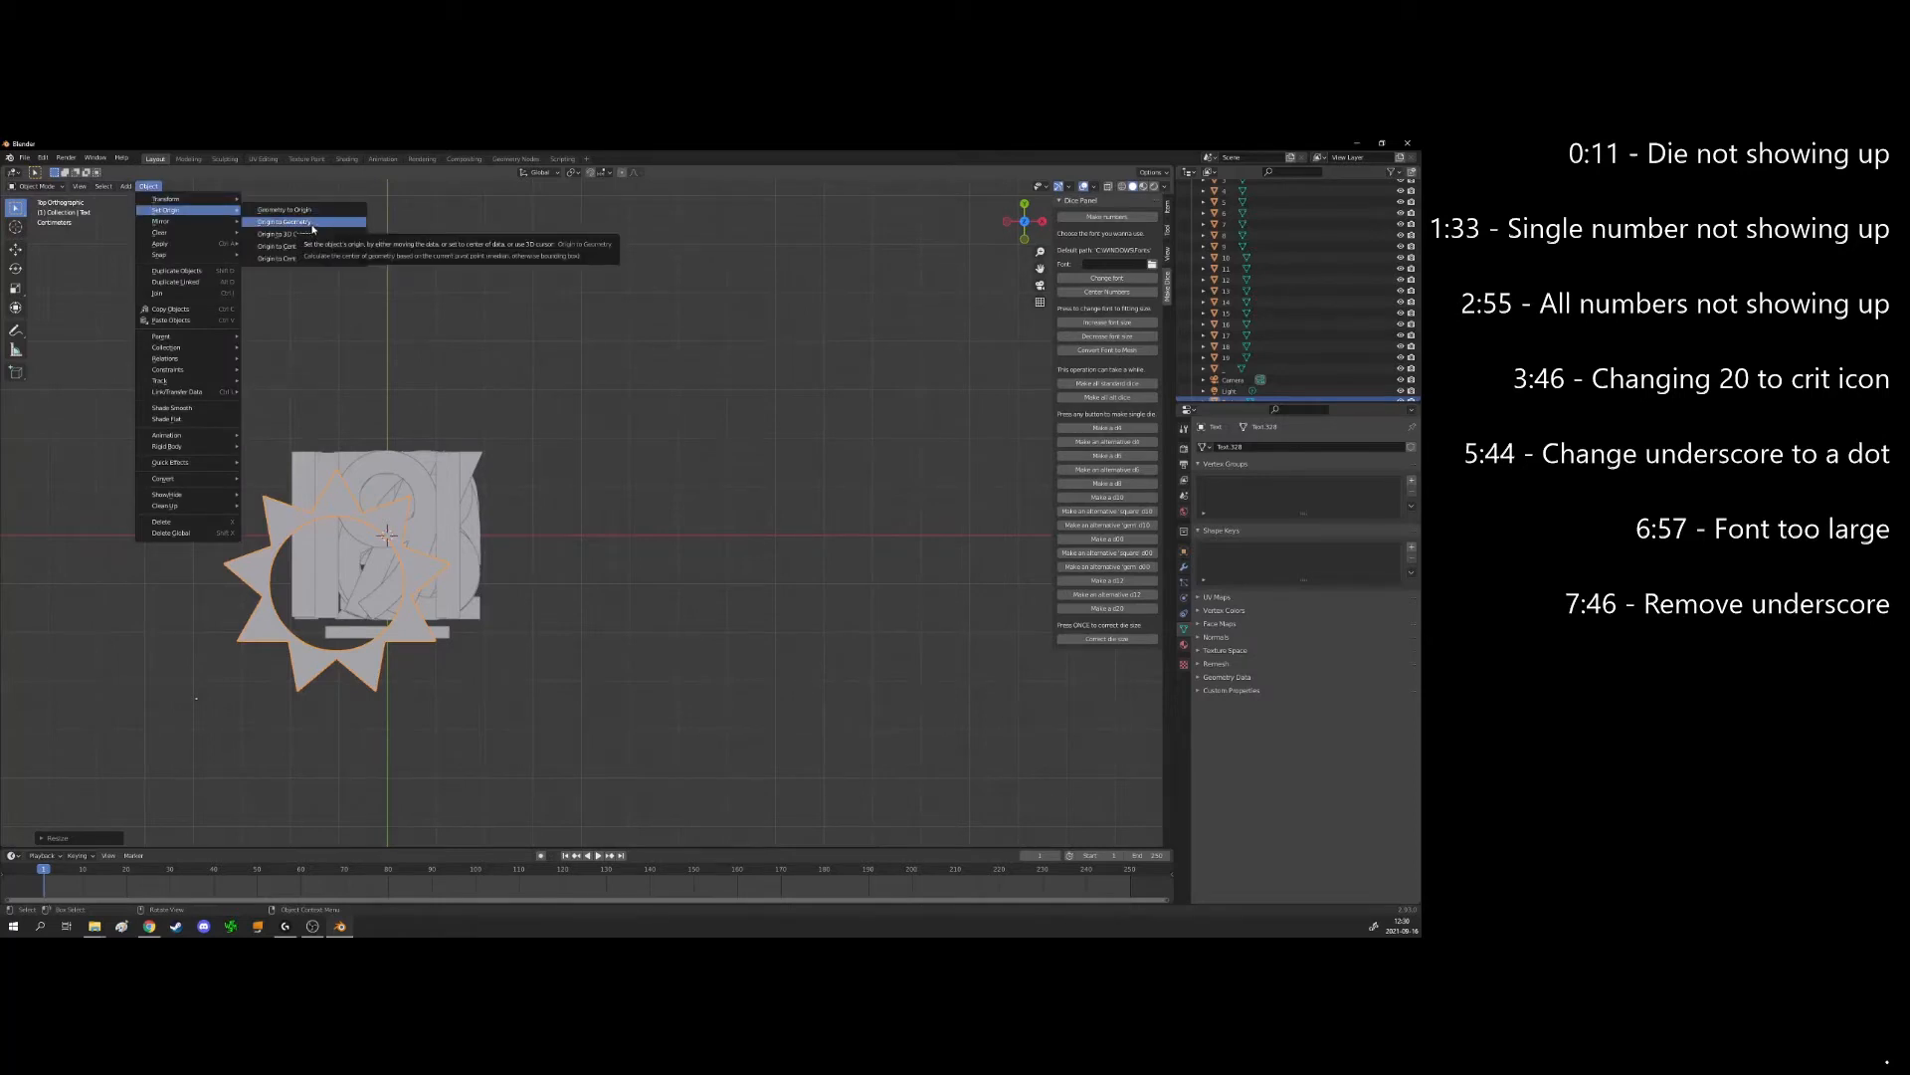
click(312, 222)
Move the sun icon off the numbers and snap it to the 3D cursor at the world origin
key(g)
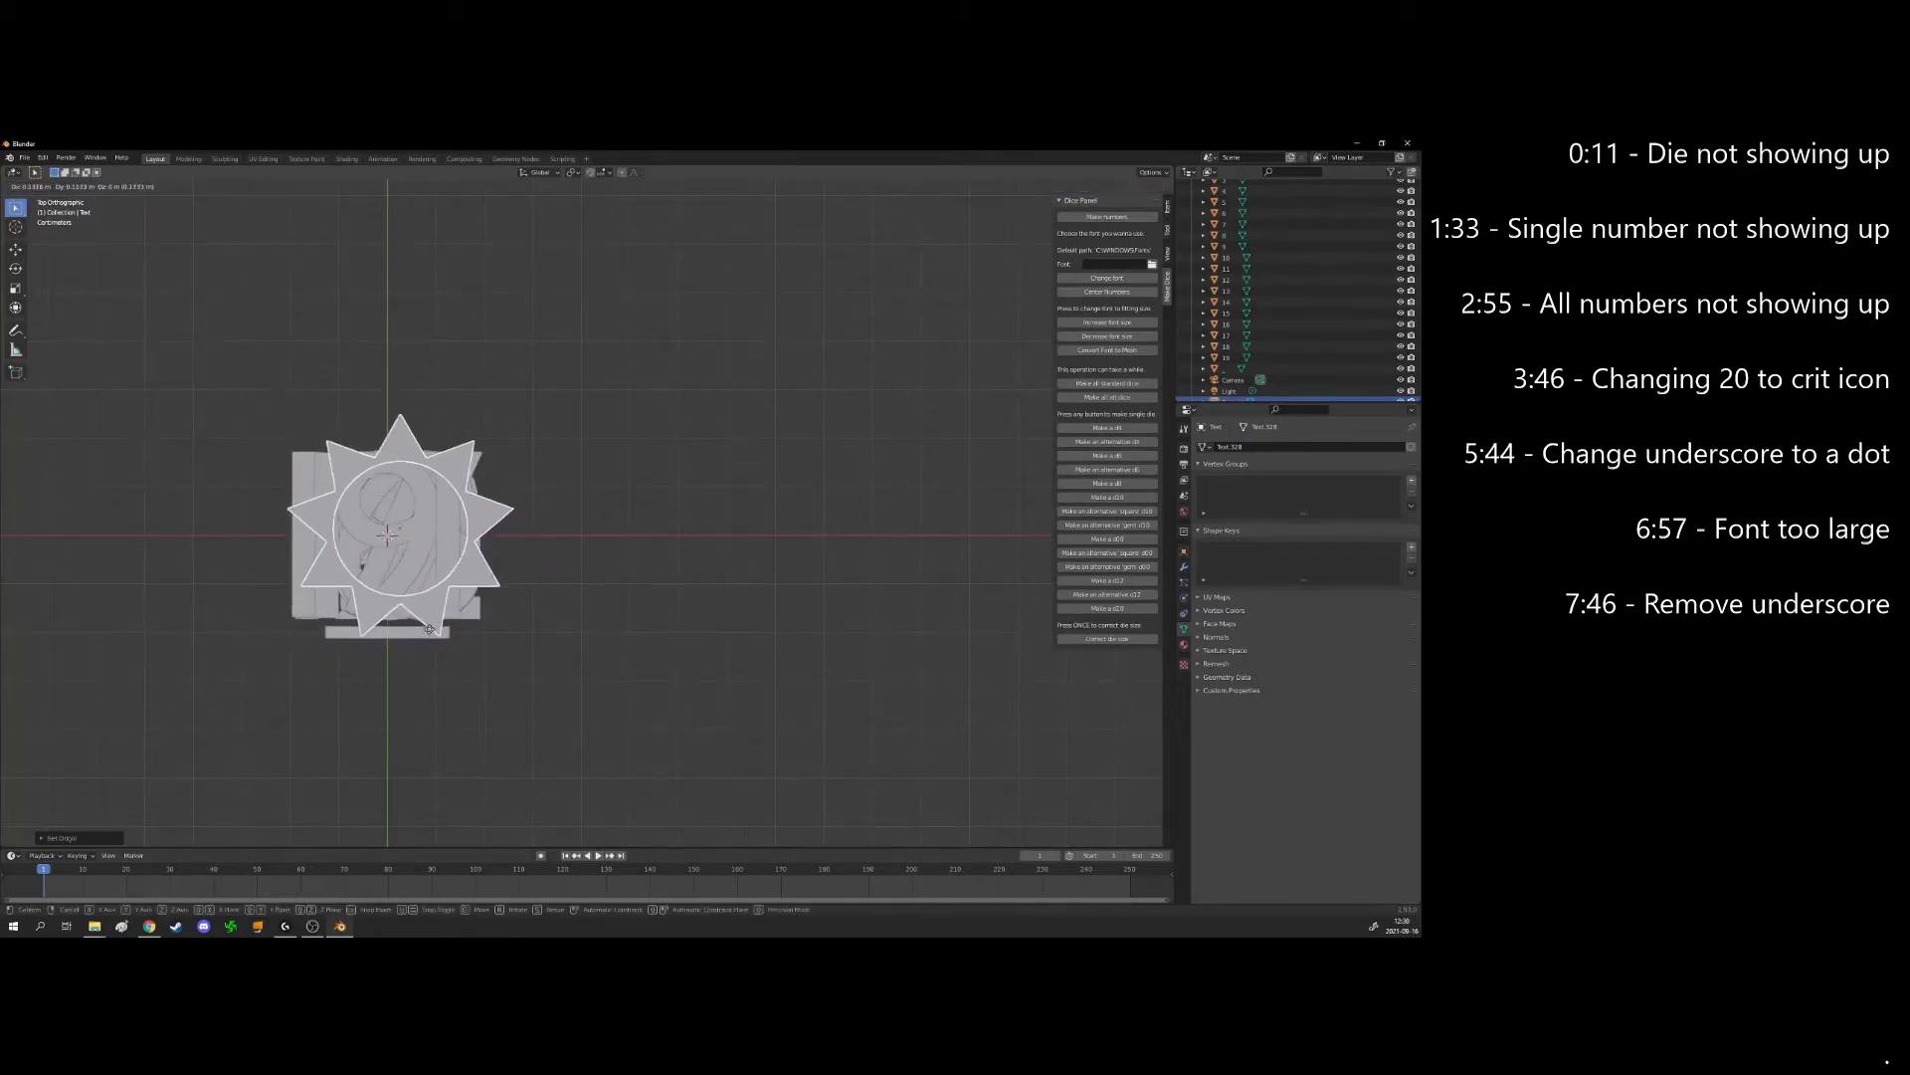
click(454, 645)
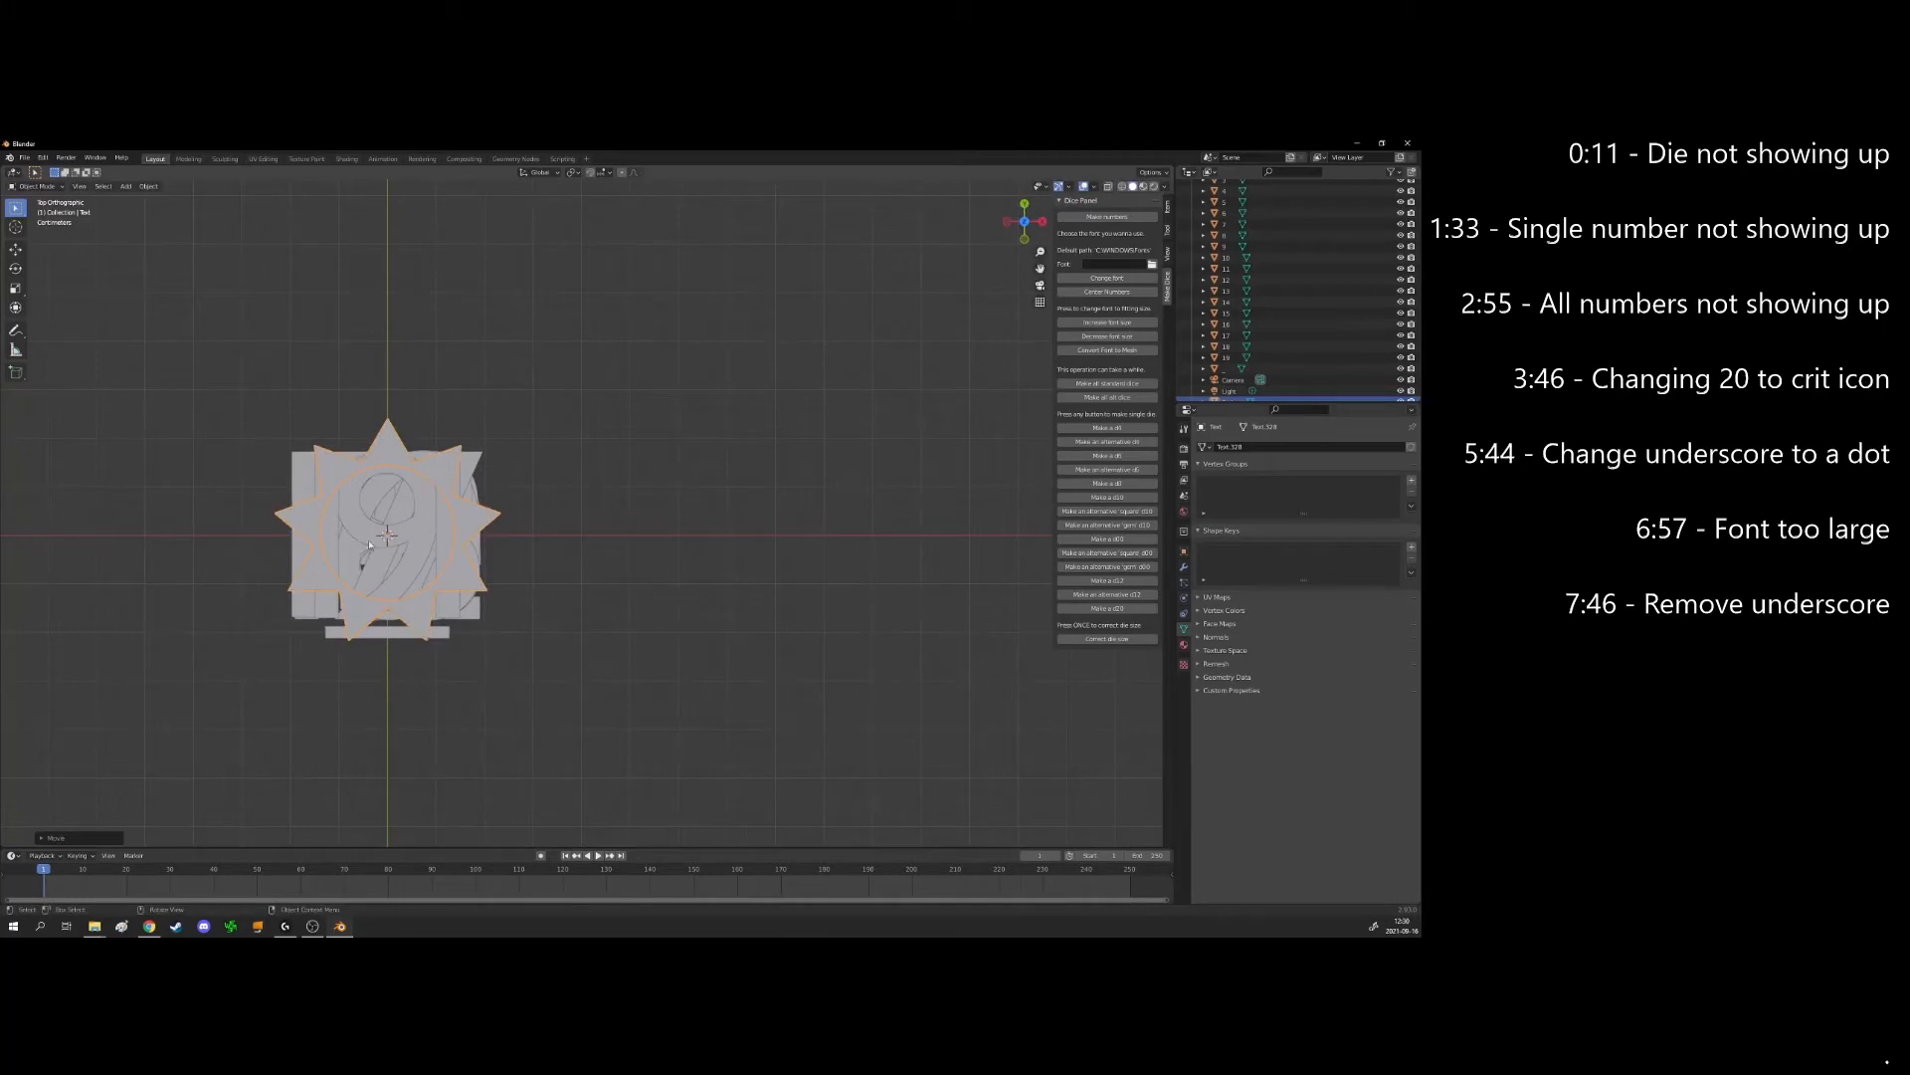
key(g)
click(278, 686)
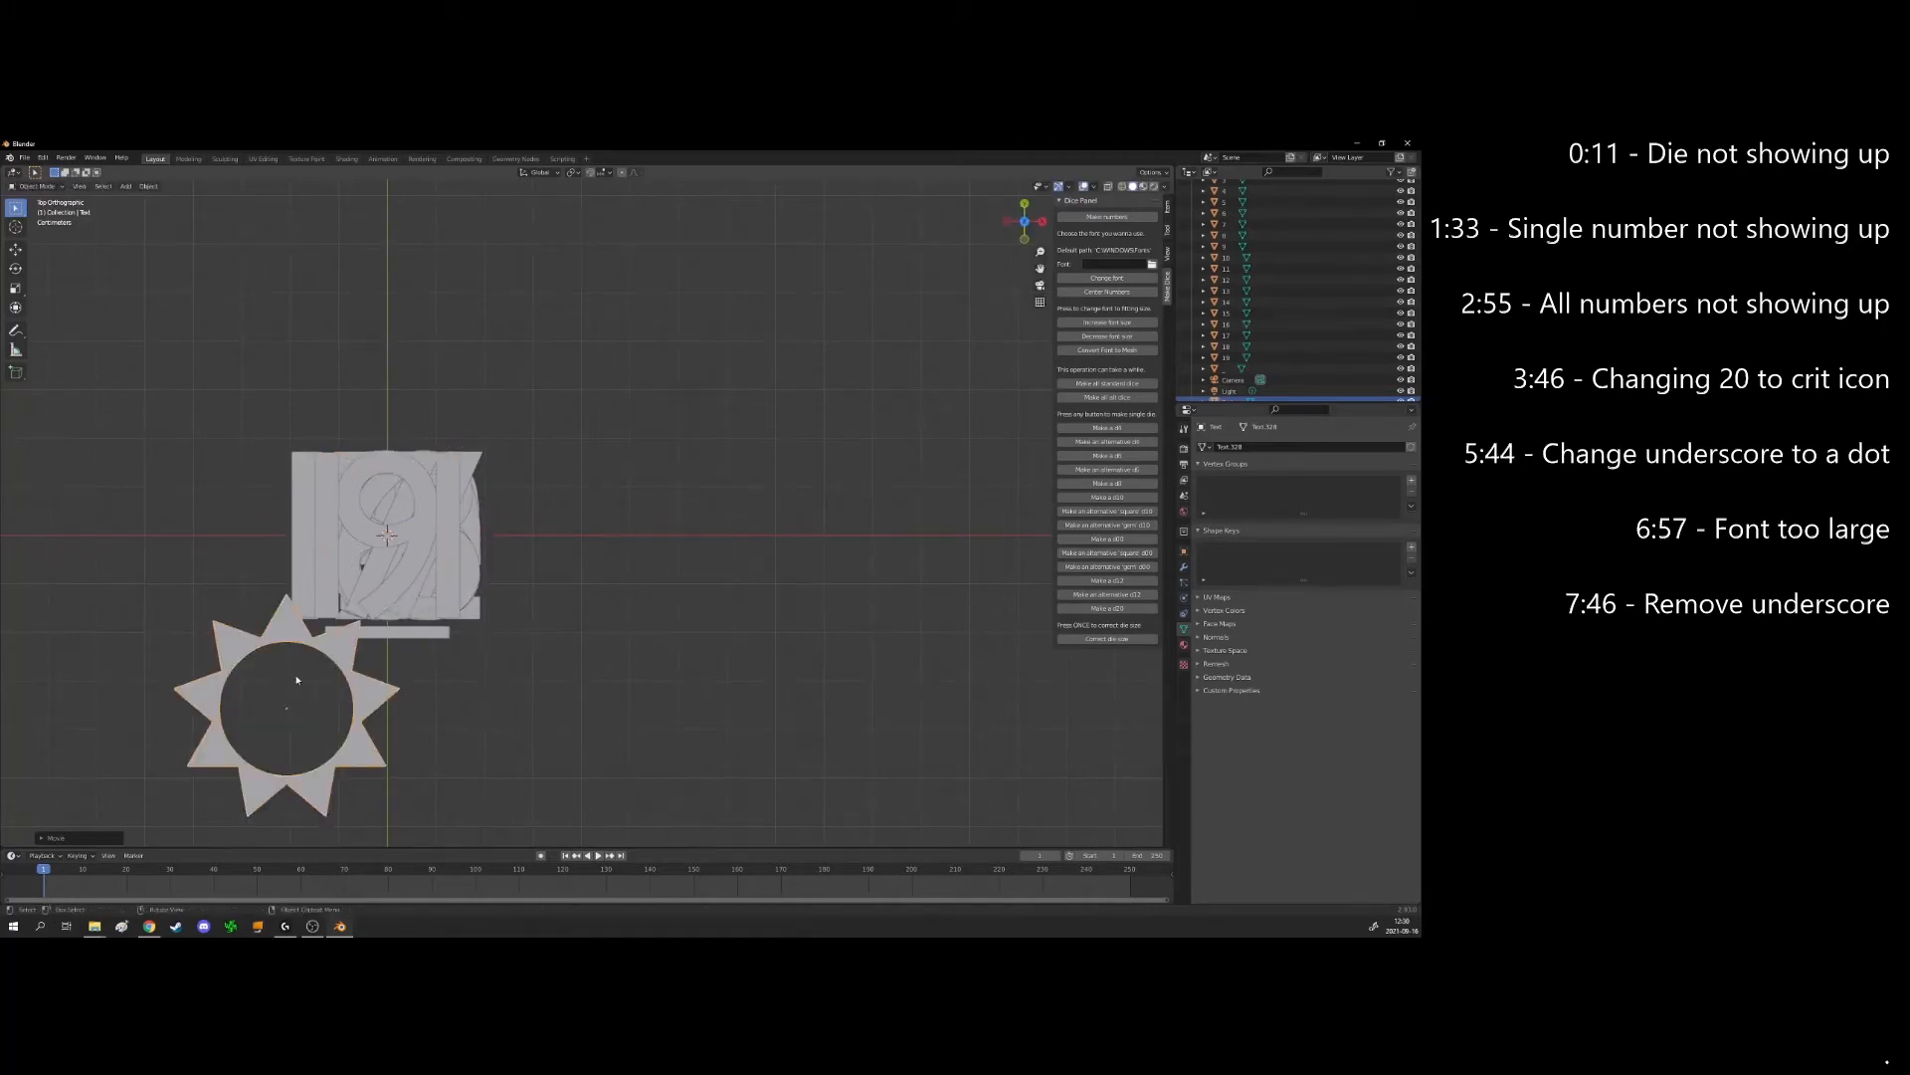
key(shift+s)
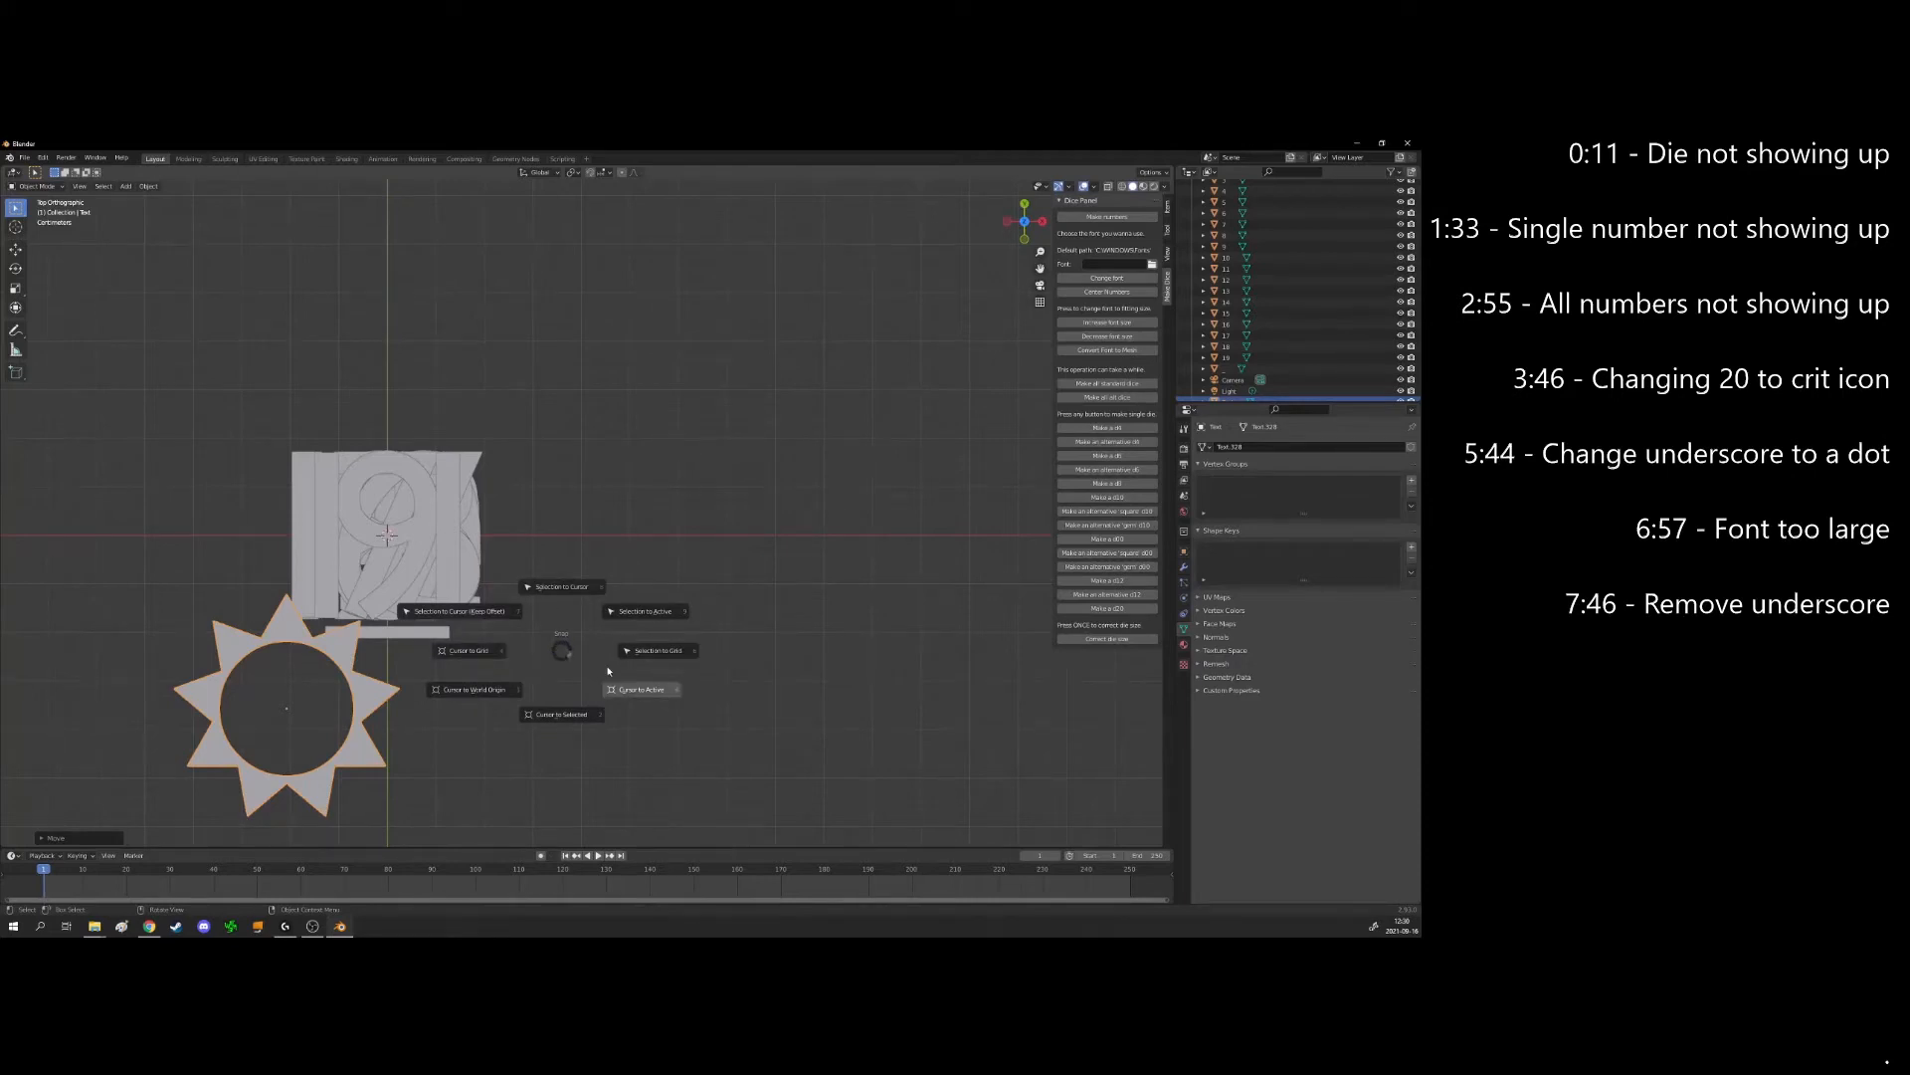
click(568, 602)
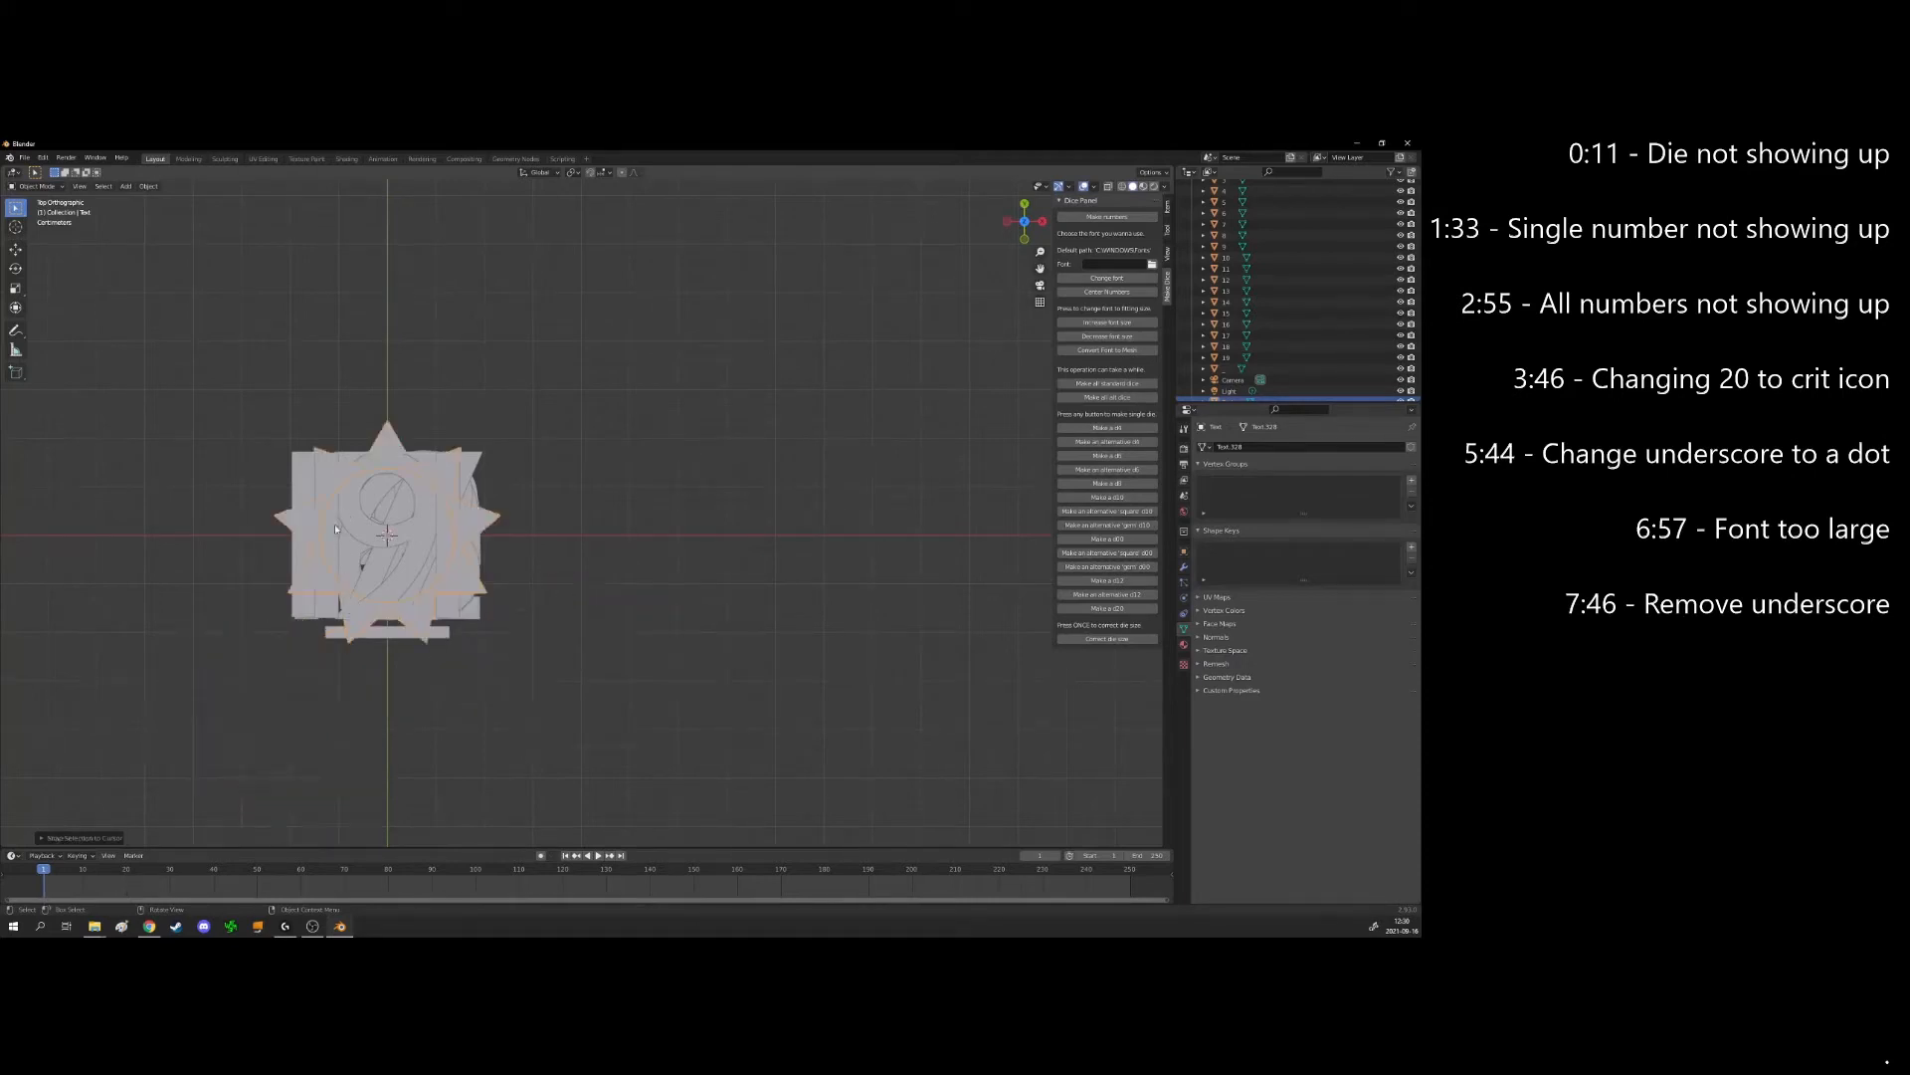
Scale the sun icon down to the numbers' footprint, and adjust its Z scale to match their thickness from the front view
key(s)
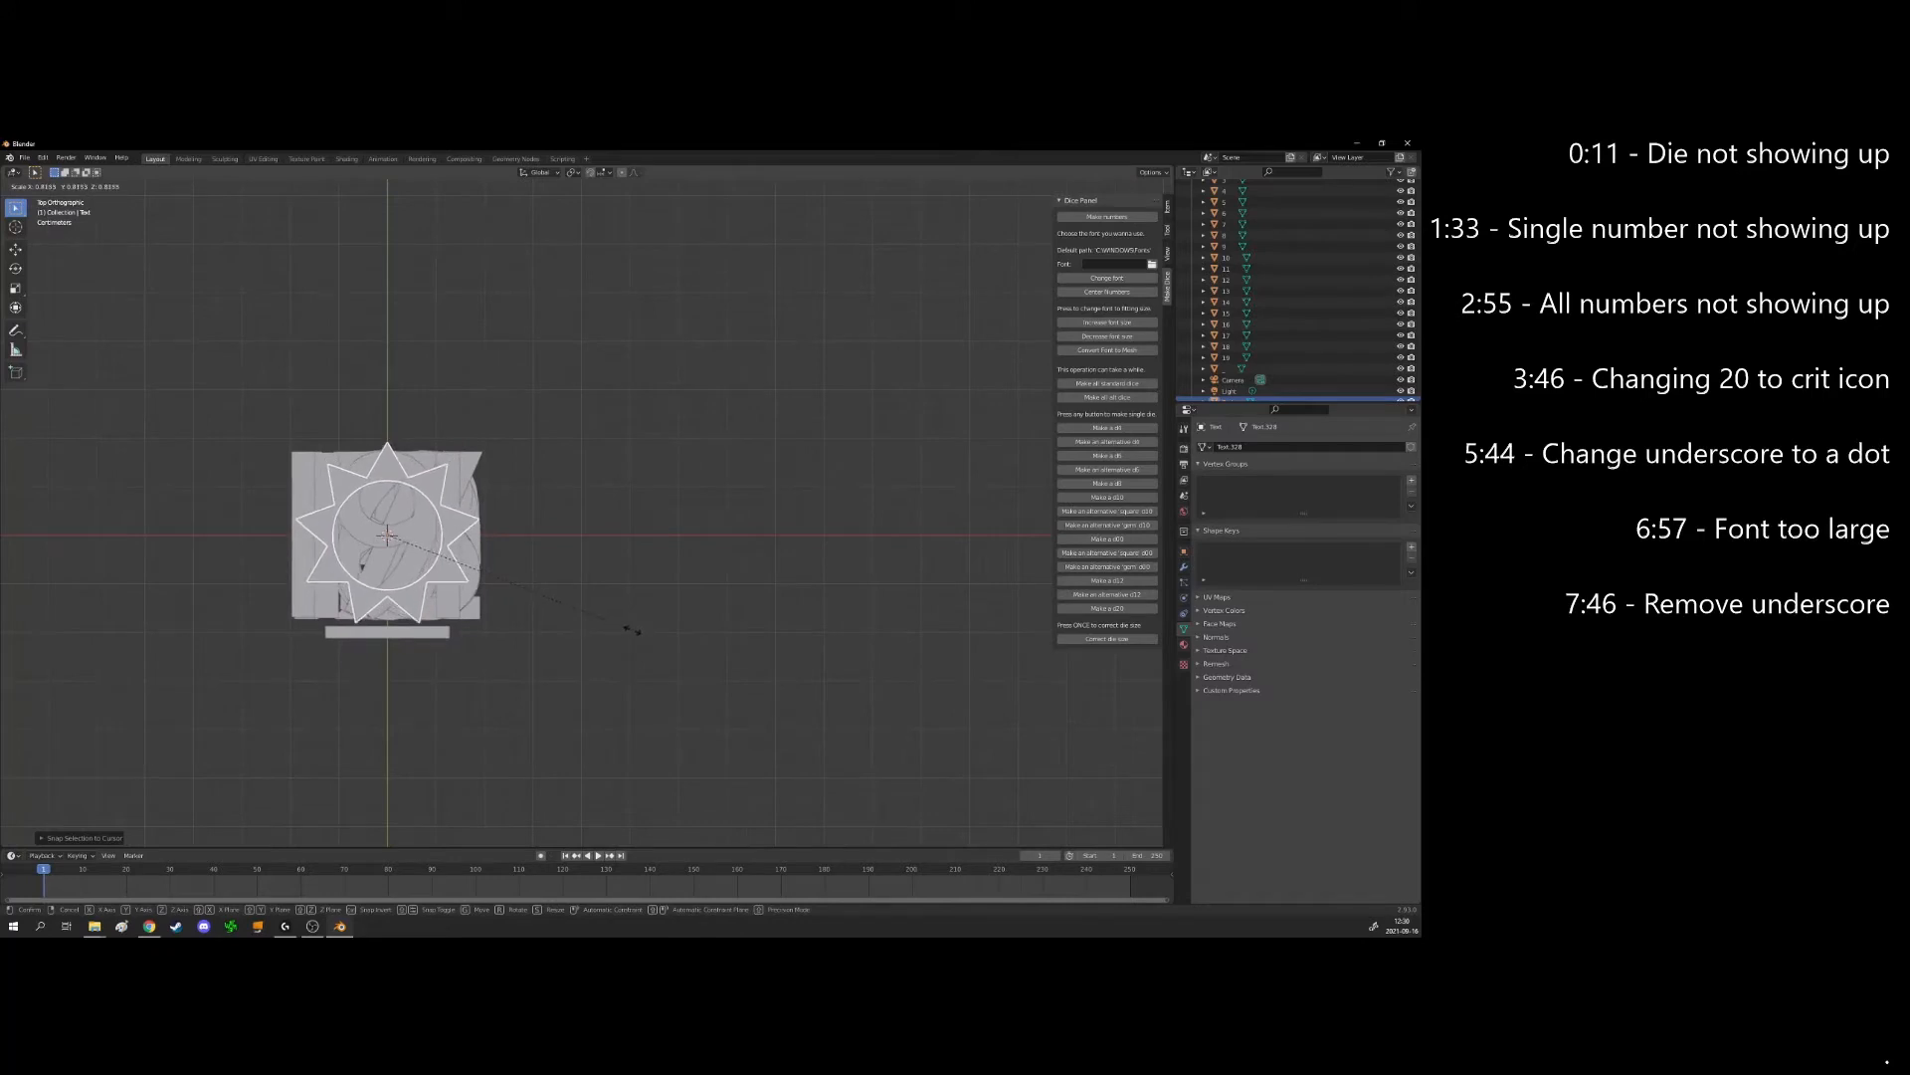
click(654, 624)
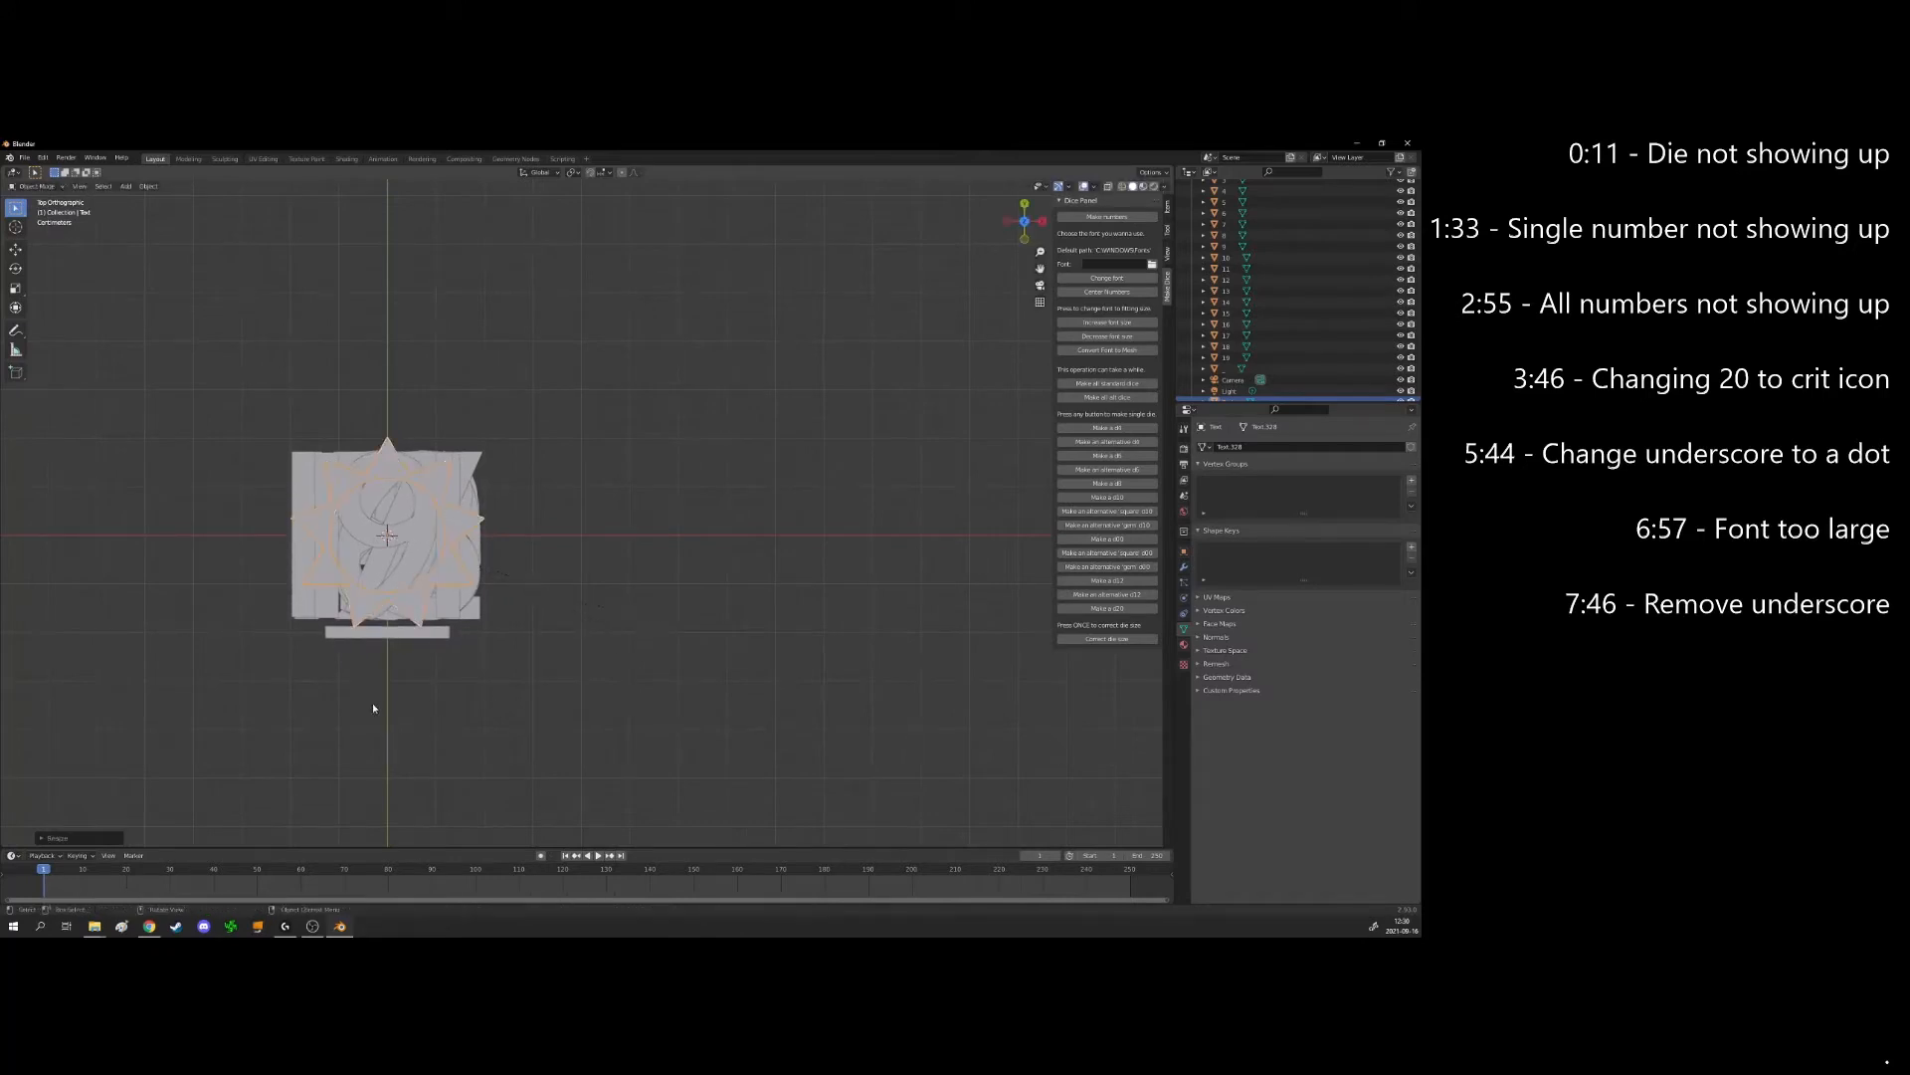
middle_drag(374, 708, 600, 489)
scroll(400, 639, up, 4)
key(s)
key(z)
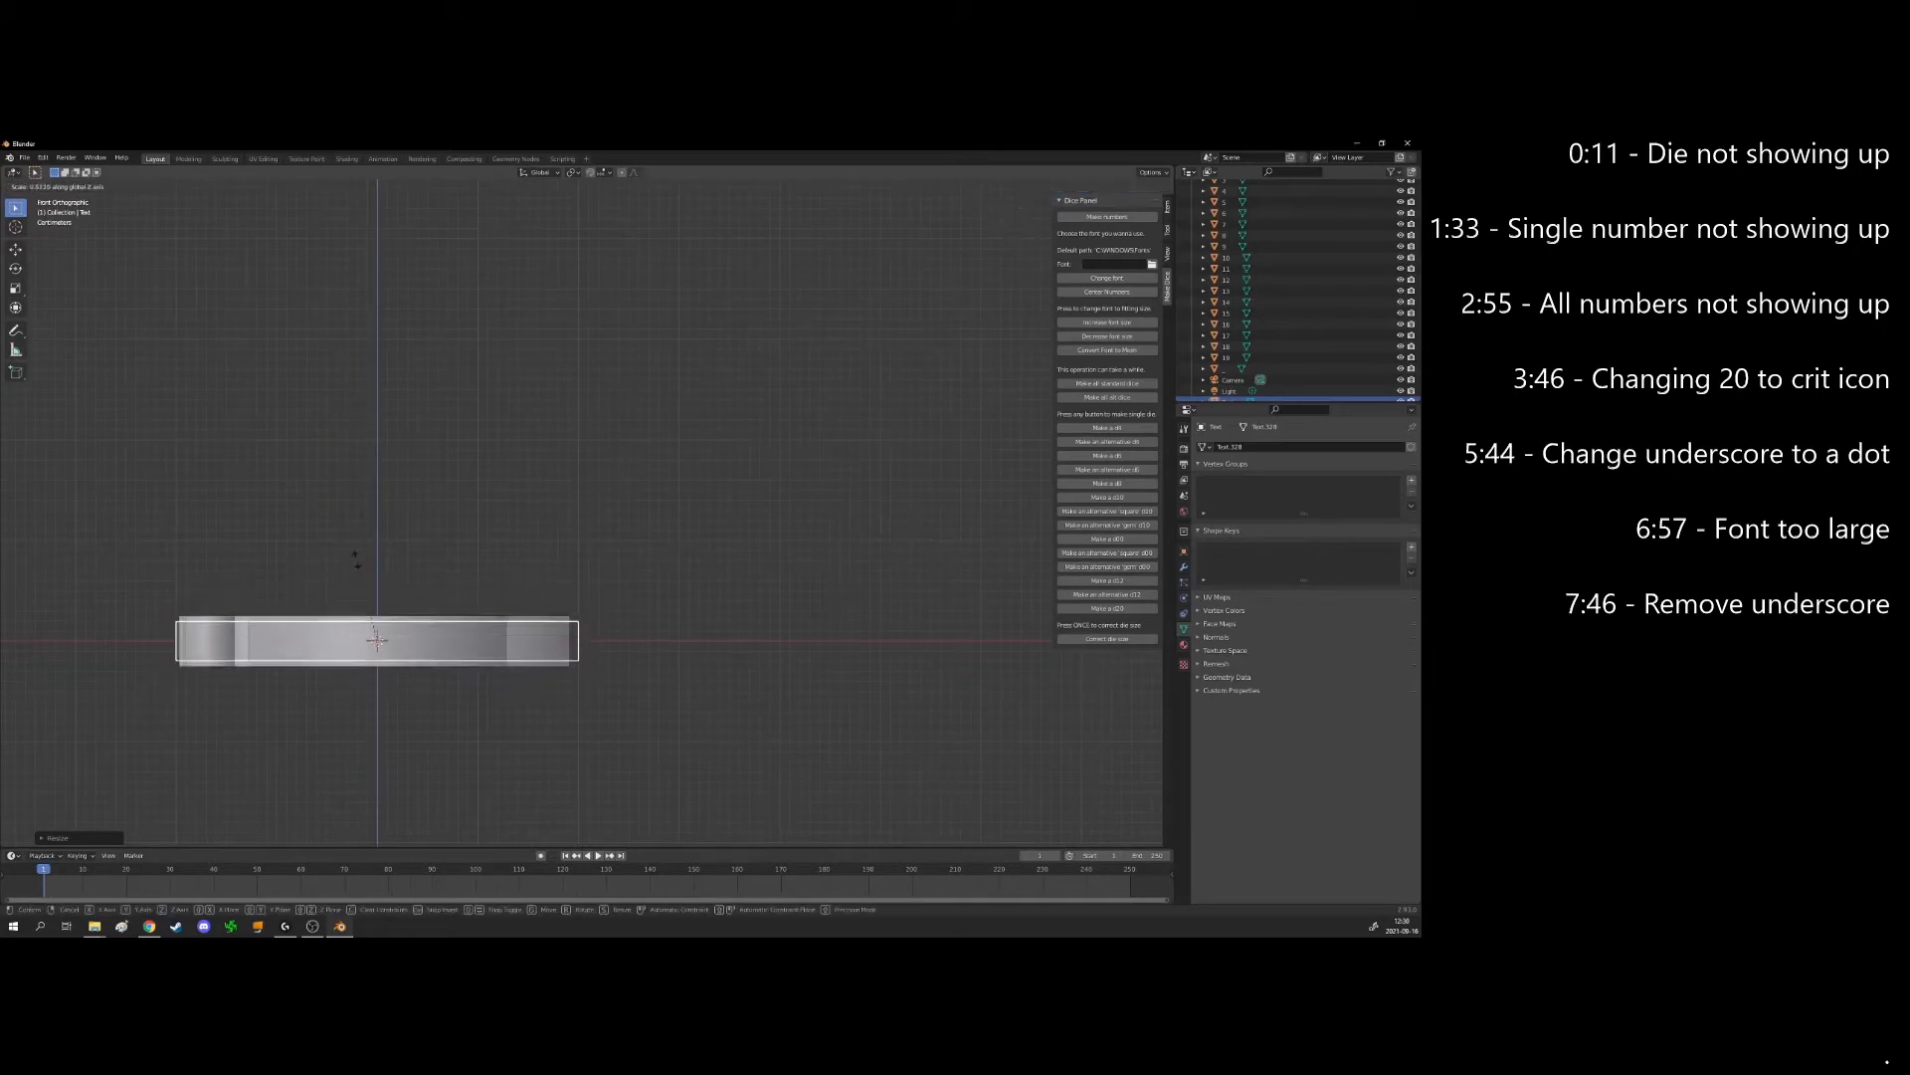
click(361, 541)
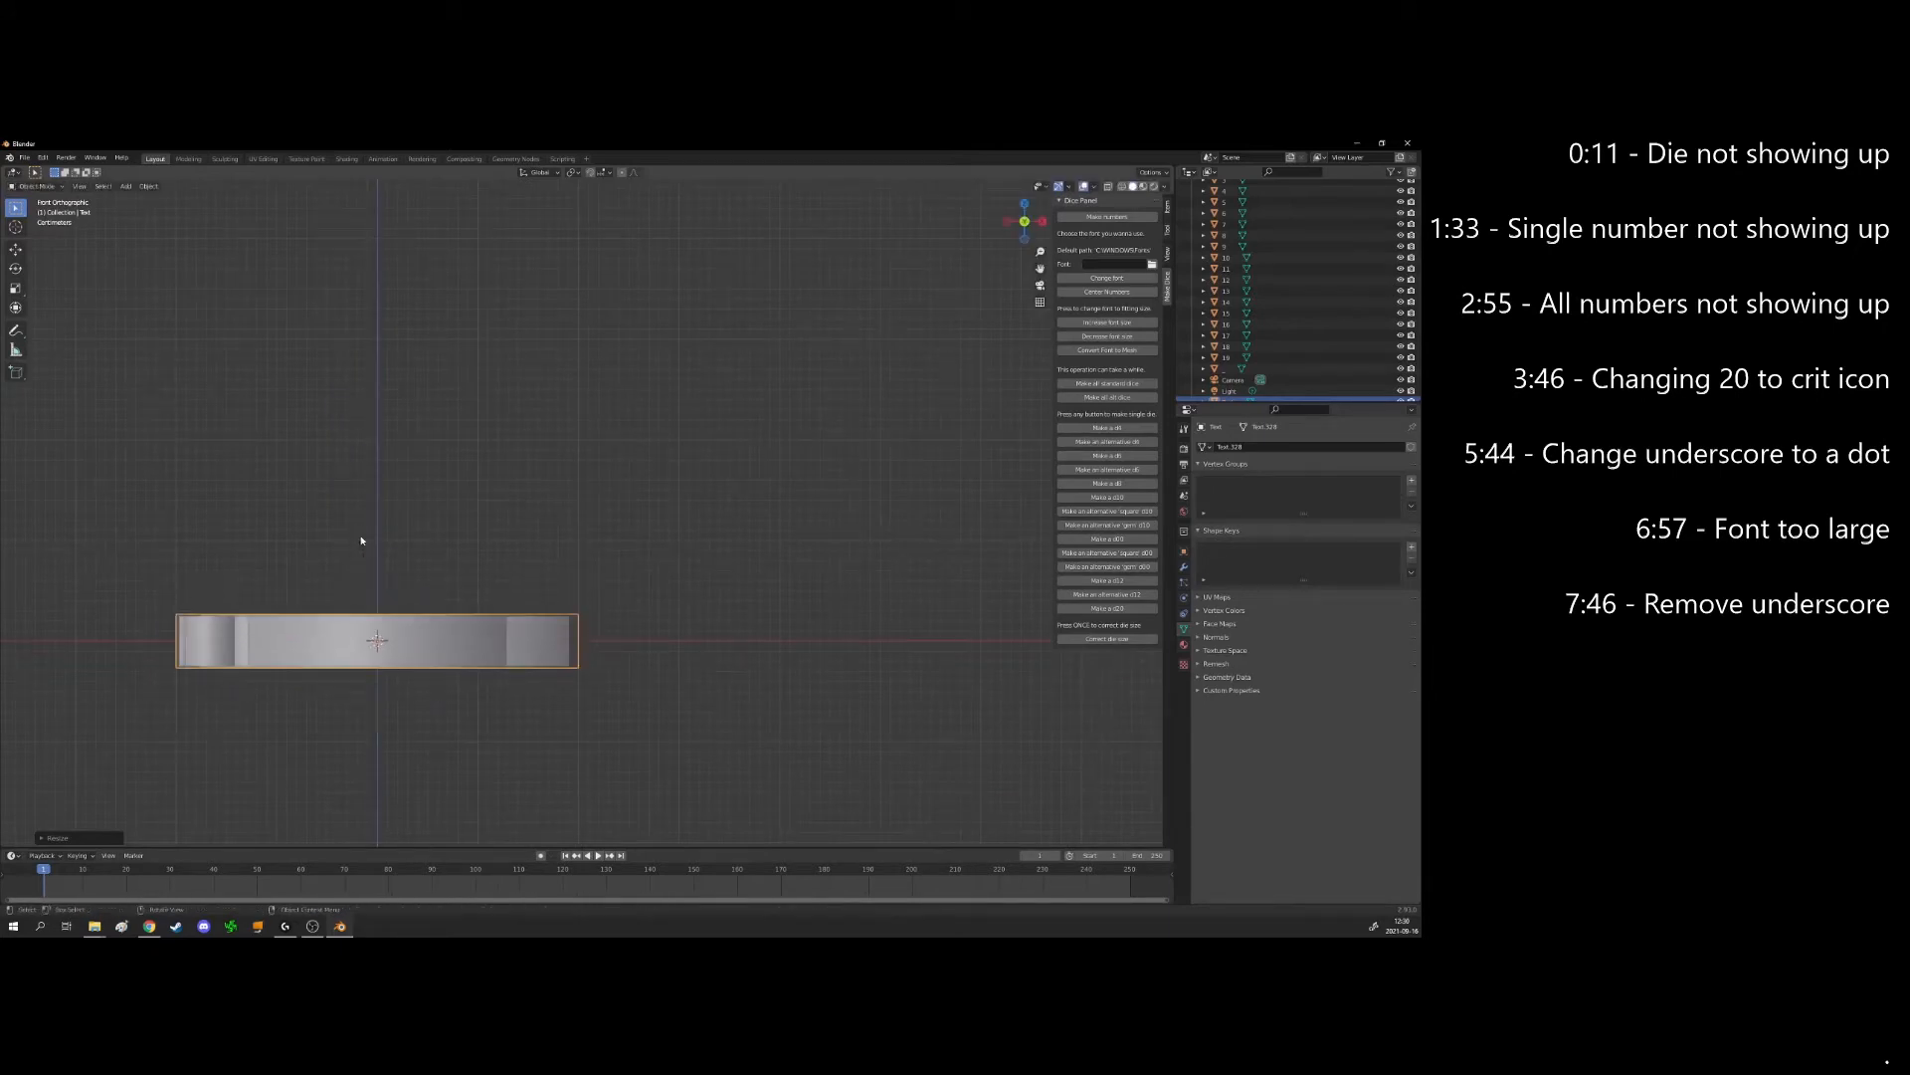
Rename the sun icon object as 20
middle_drag(361, 541, 358, 652)
scroll(493, 569, down, 5)
key(Tab)
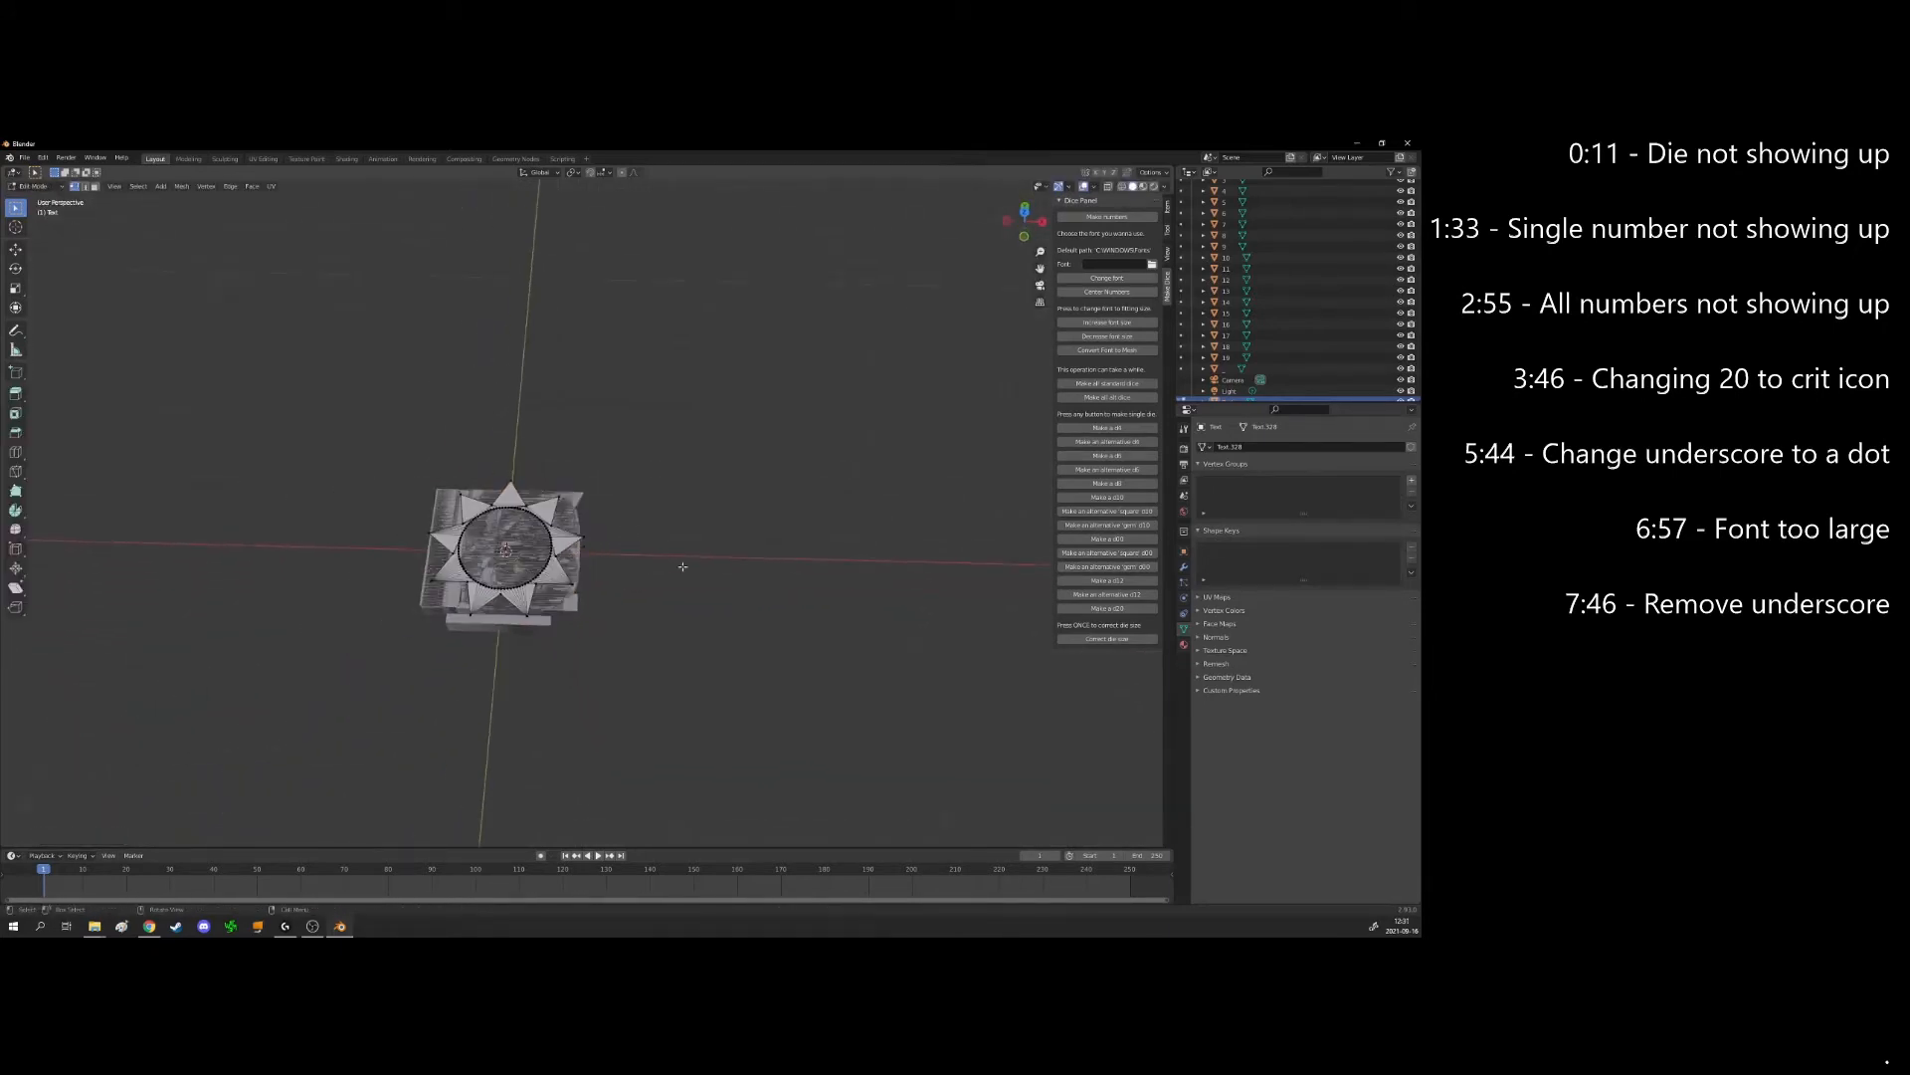
key(Tab)
key(Tab)
key(Tab)
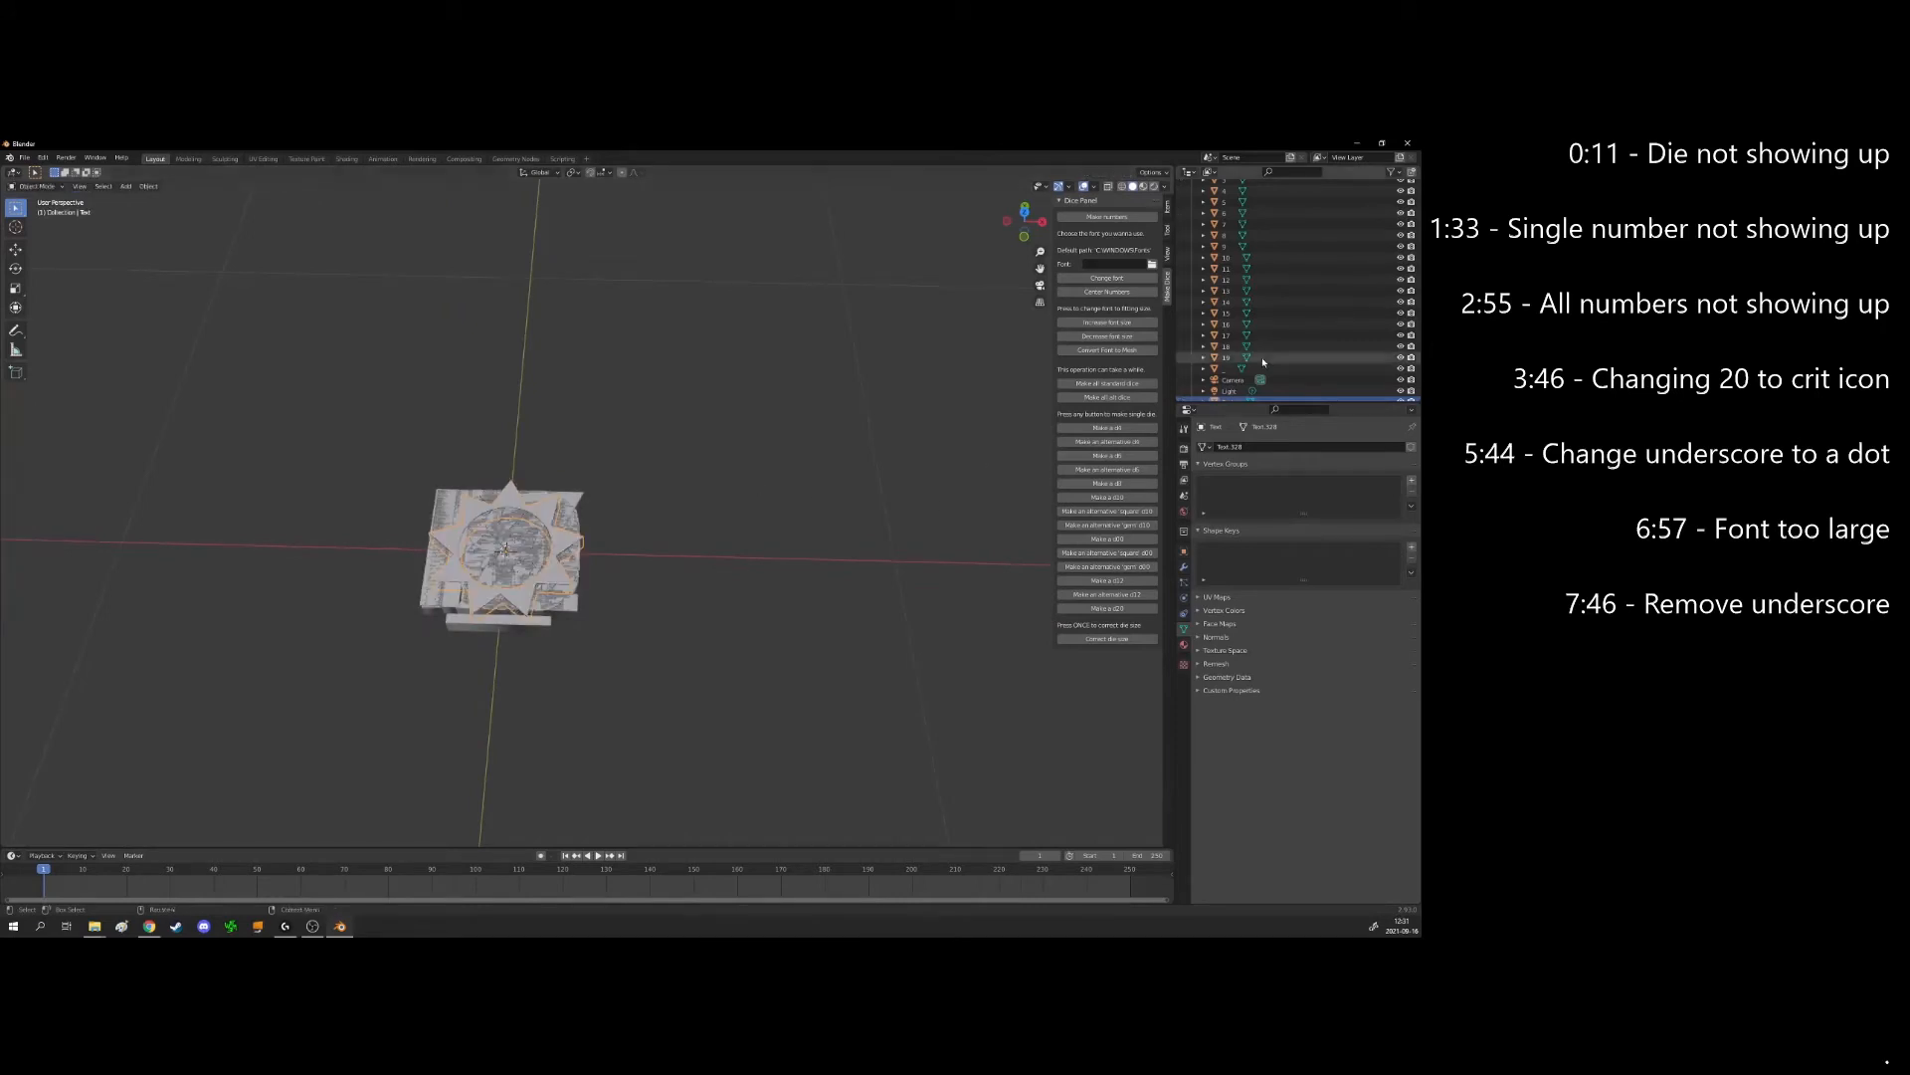
scroll(1228, 393, down, 1)
double_click(1228, 393)
text(20)
key(Return)
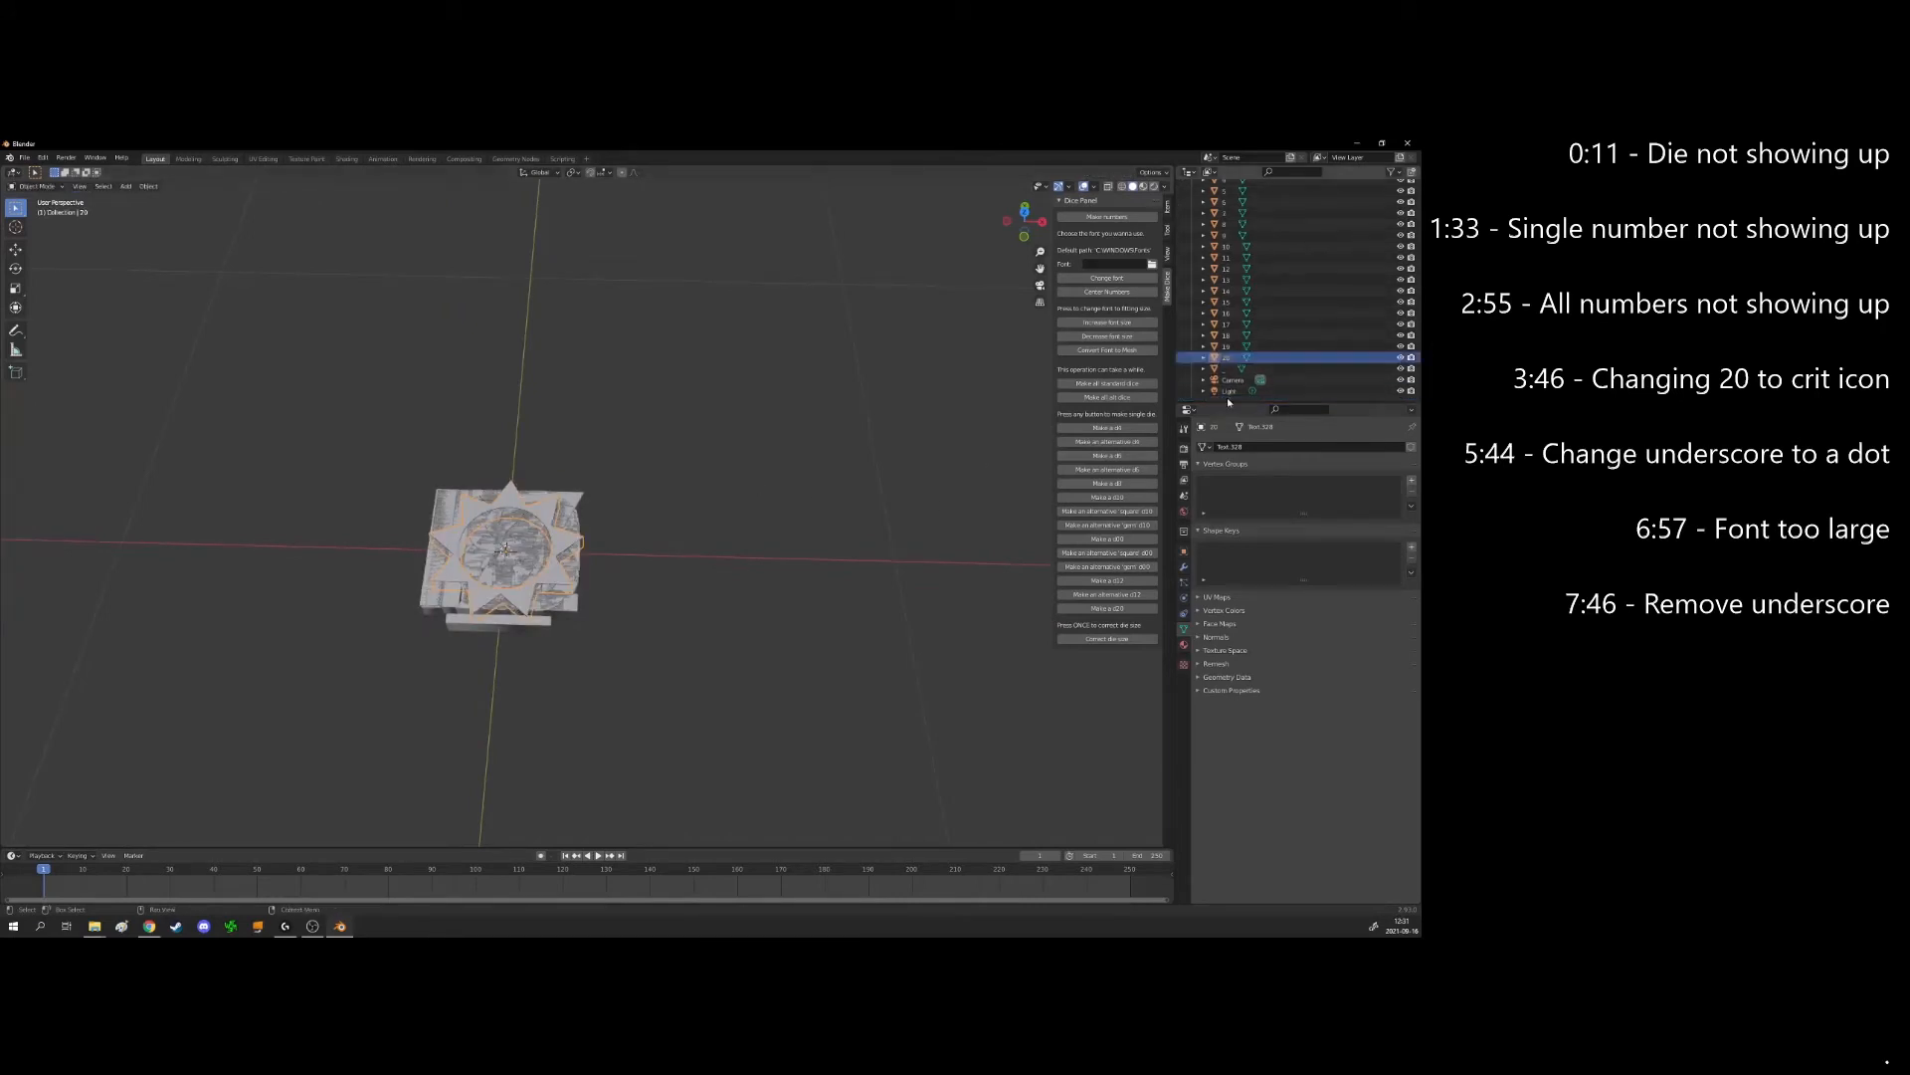
Generate a d20 from the number meshes with the sun icon standing in for the 20
scroll(744, 528, down, 3)
click(1115, 609)
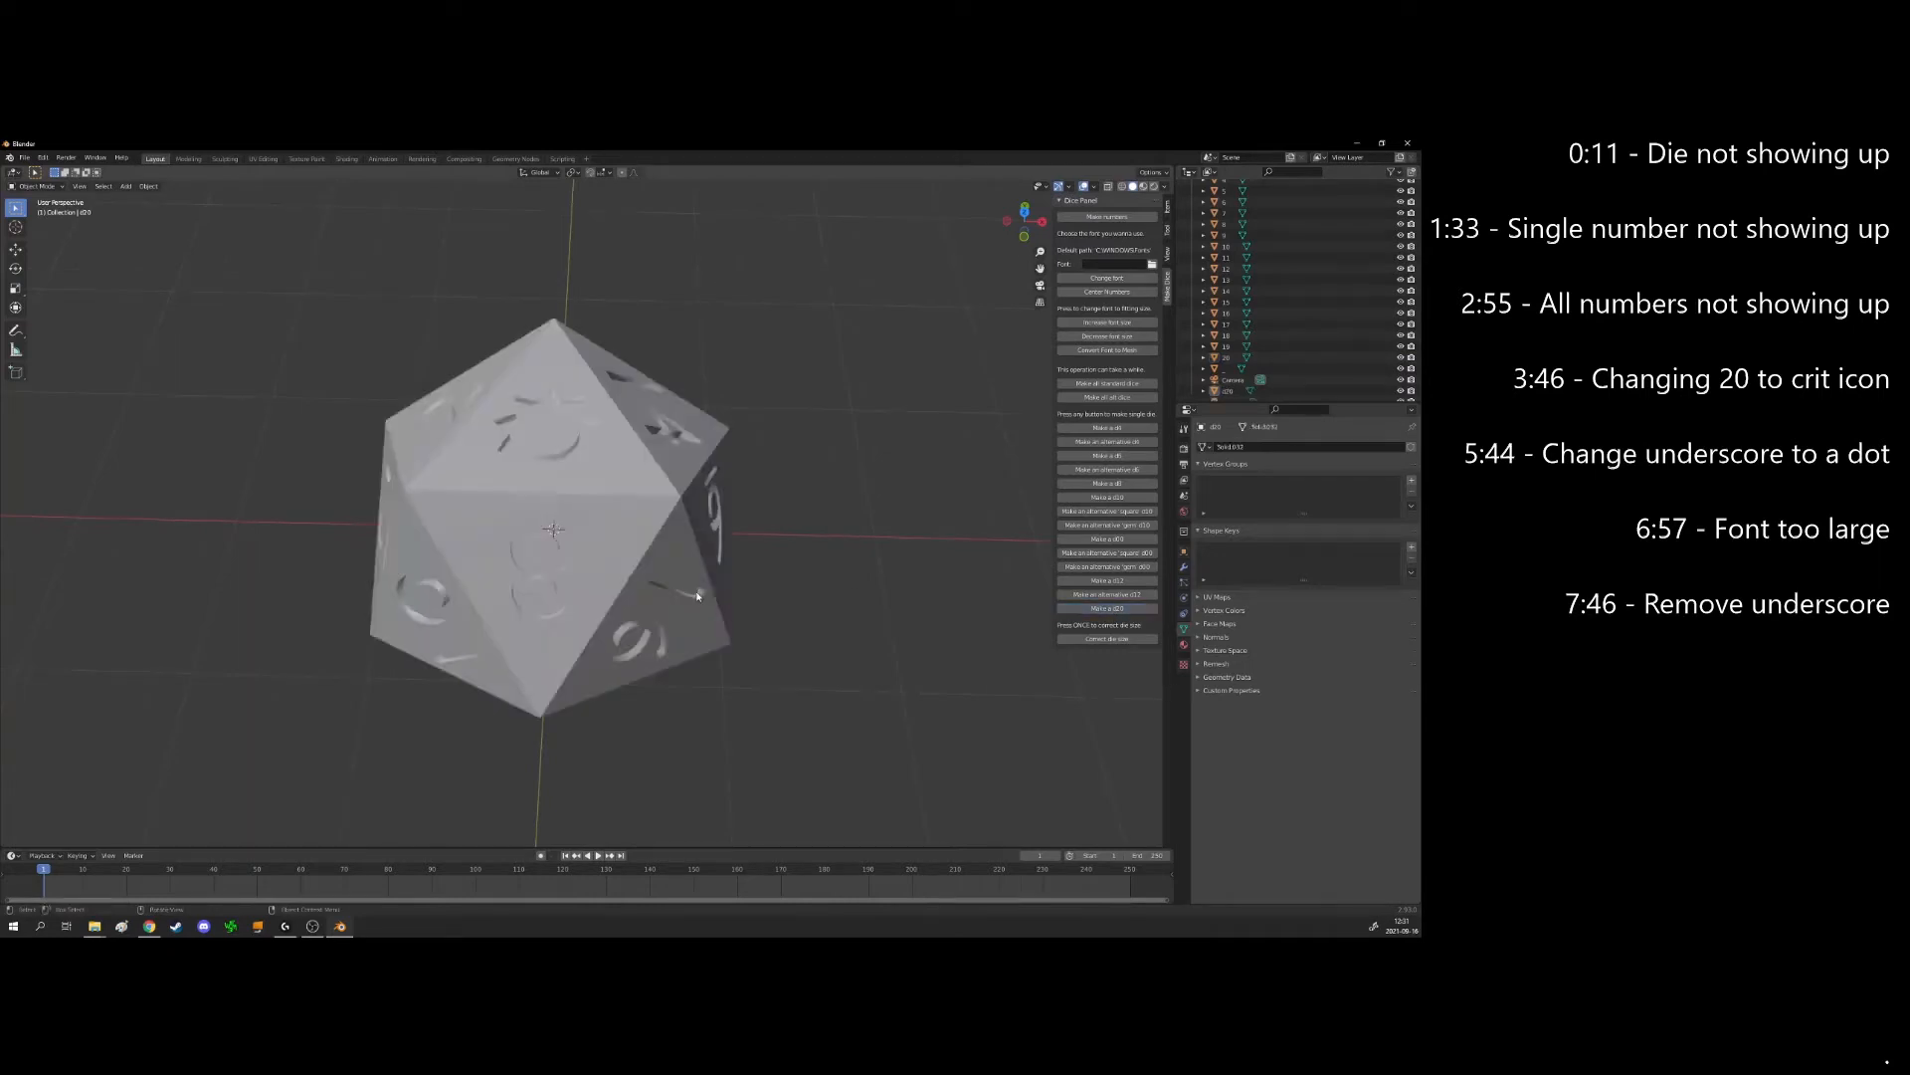
mouse_move(617, 468)
middle_down()
mouse_move(667, 502)
mouse_move(648, 464)
middle_up()
key(Tab)
key(Tab)
scroll(657, 458, up, 6)
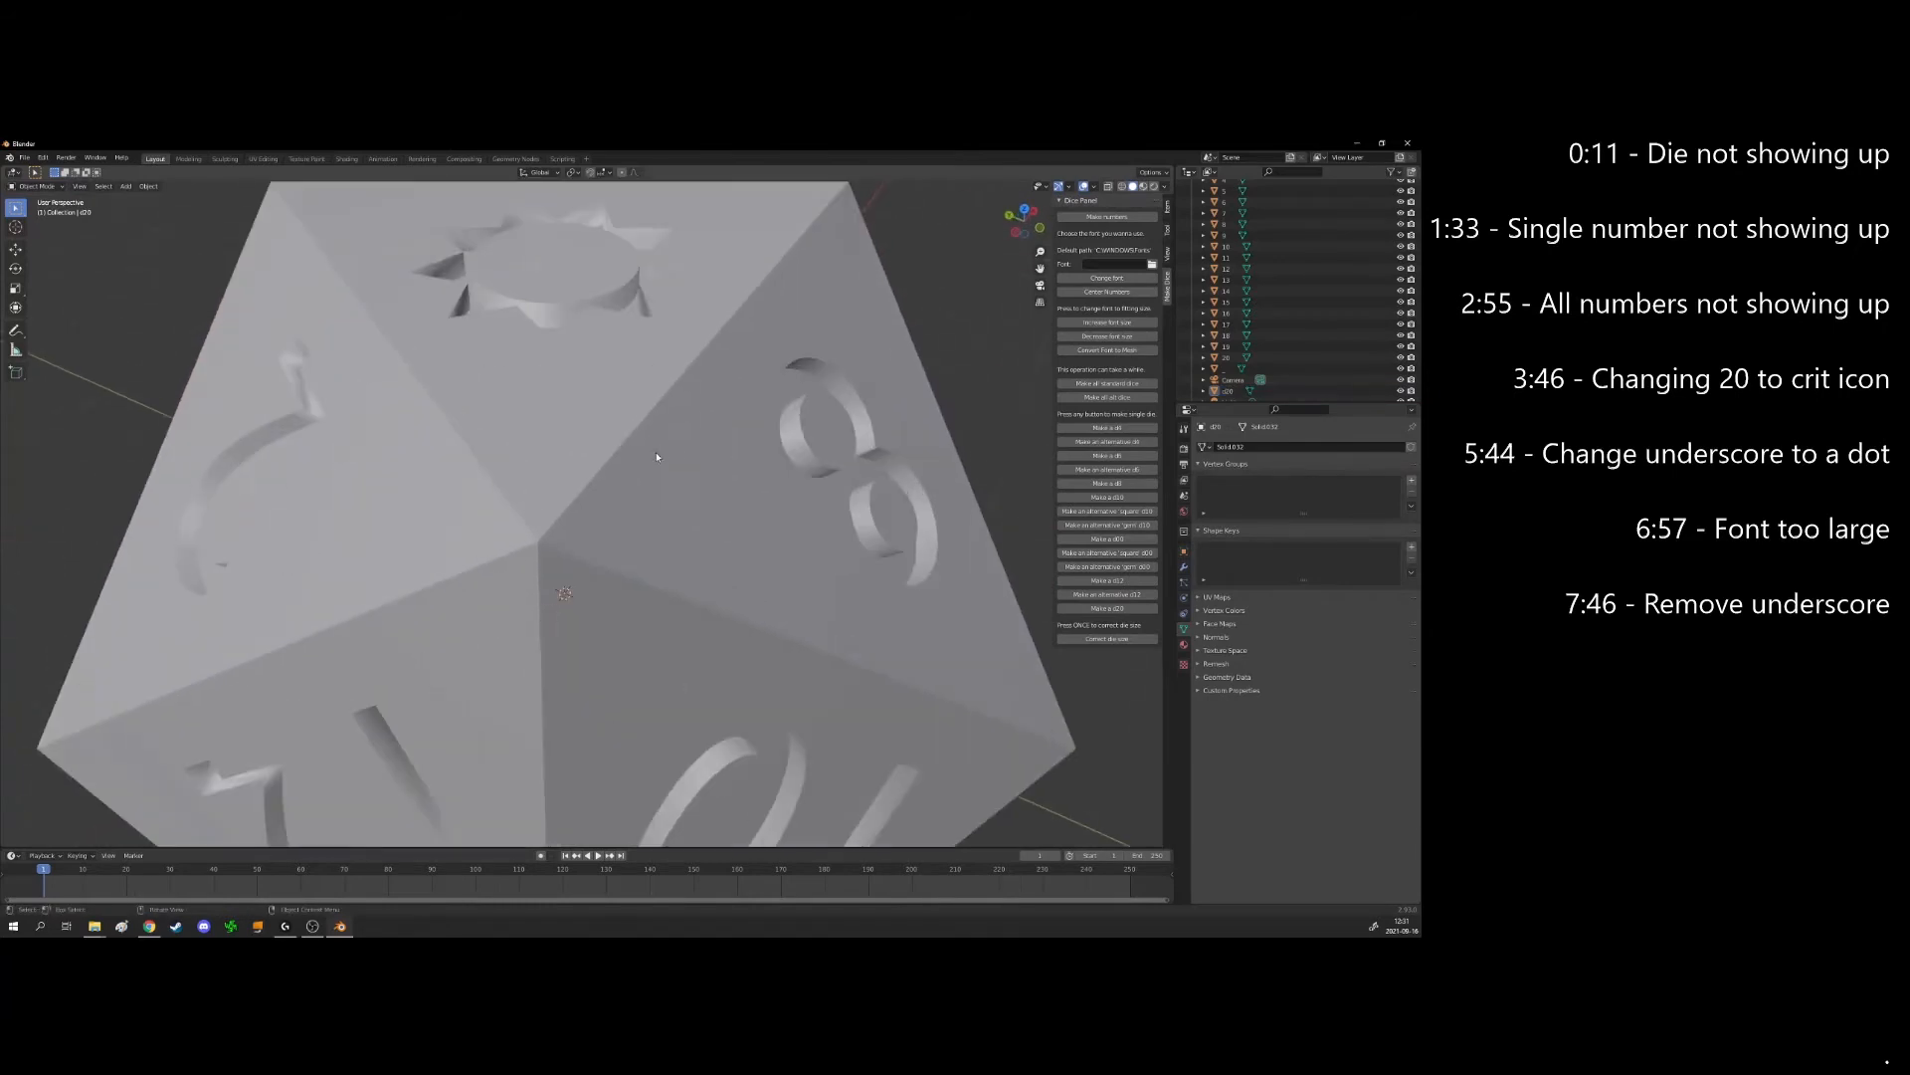
Examine the sun icon and the engraved numbers on the generated d20 from close up and from a distance
middle_drag(682, 550, 643, 652)
click(560, 569)
key(Tab)
key(Tab)
scroll(609, 582, down, 8)
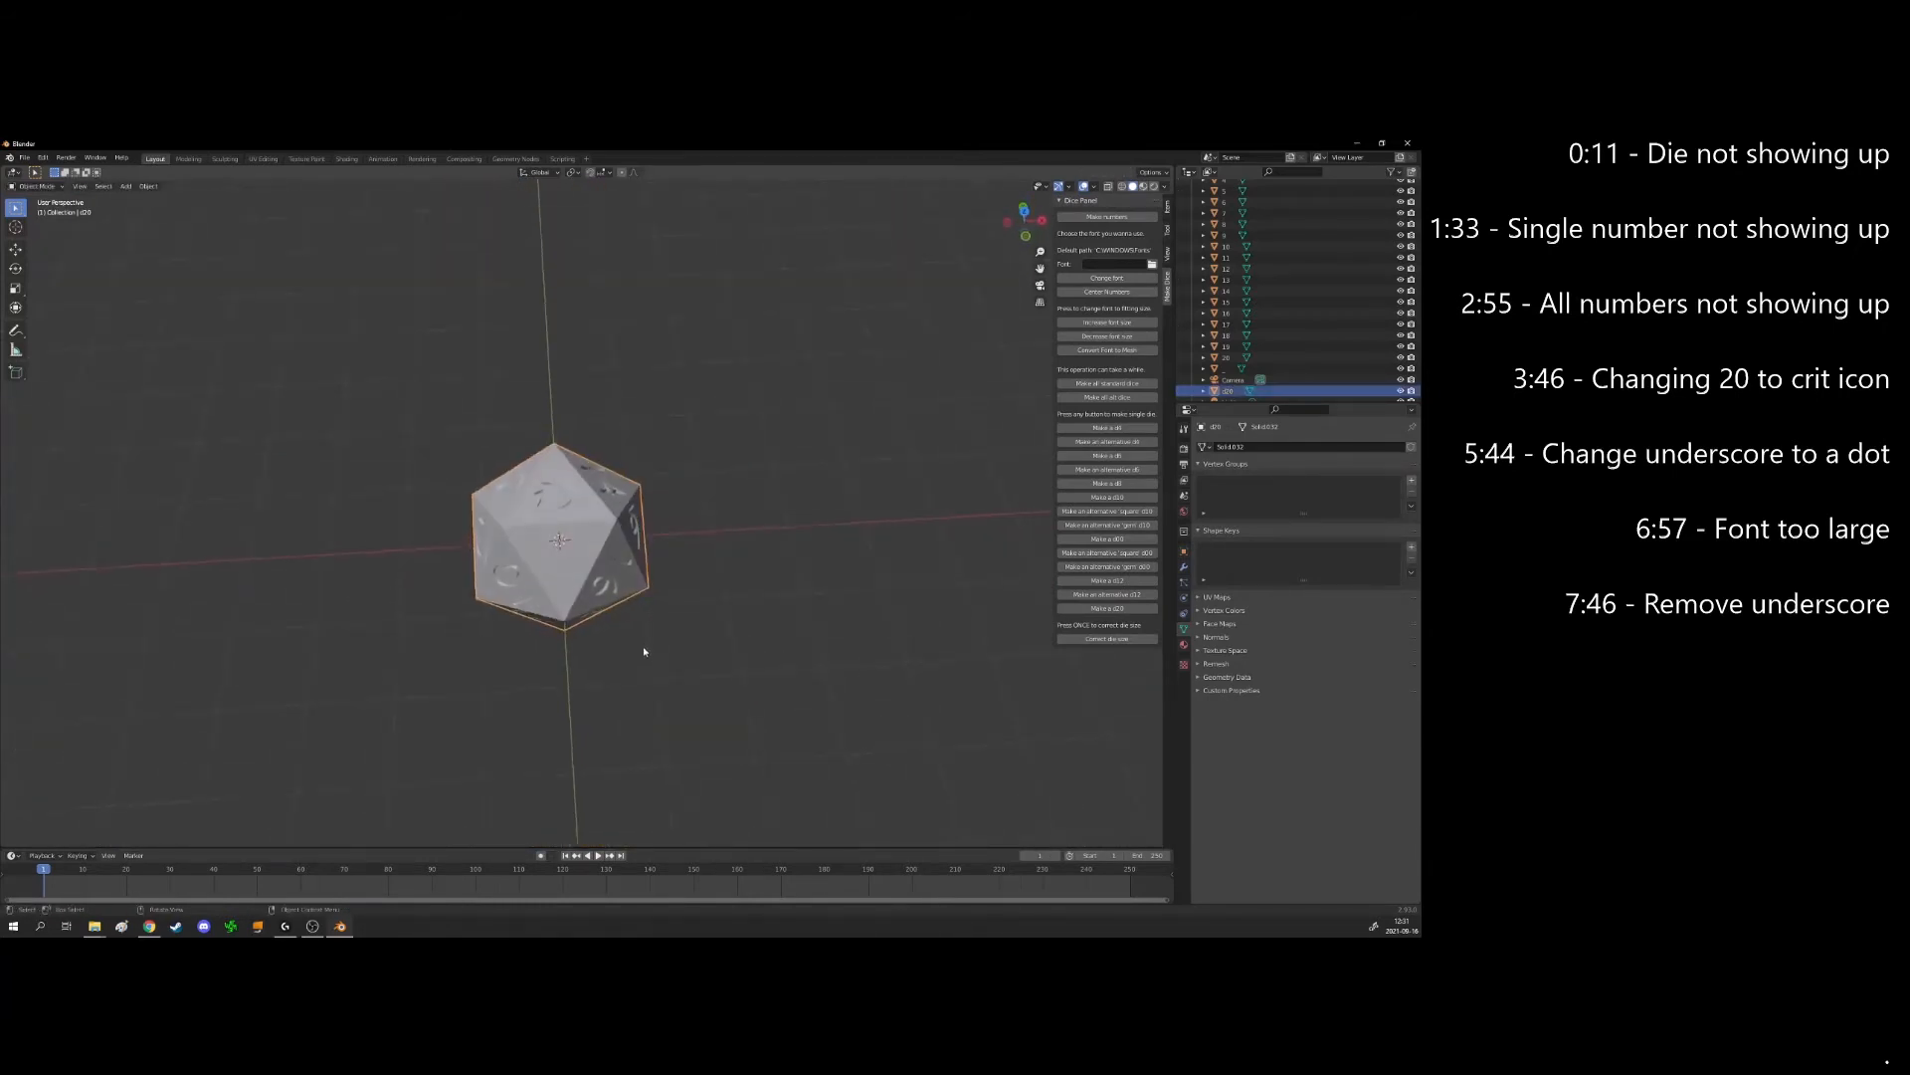
scroll(595, 592, up, 5)
mouse_move(609, 590)
middle_down()
mouse_move(625, 618)
mouse_move(612, 587)
middle_up()
scroll(614, 587, down, 3)
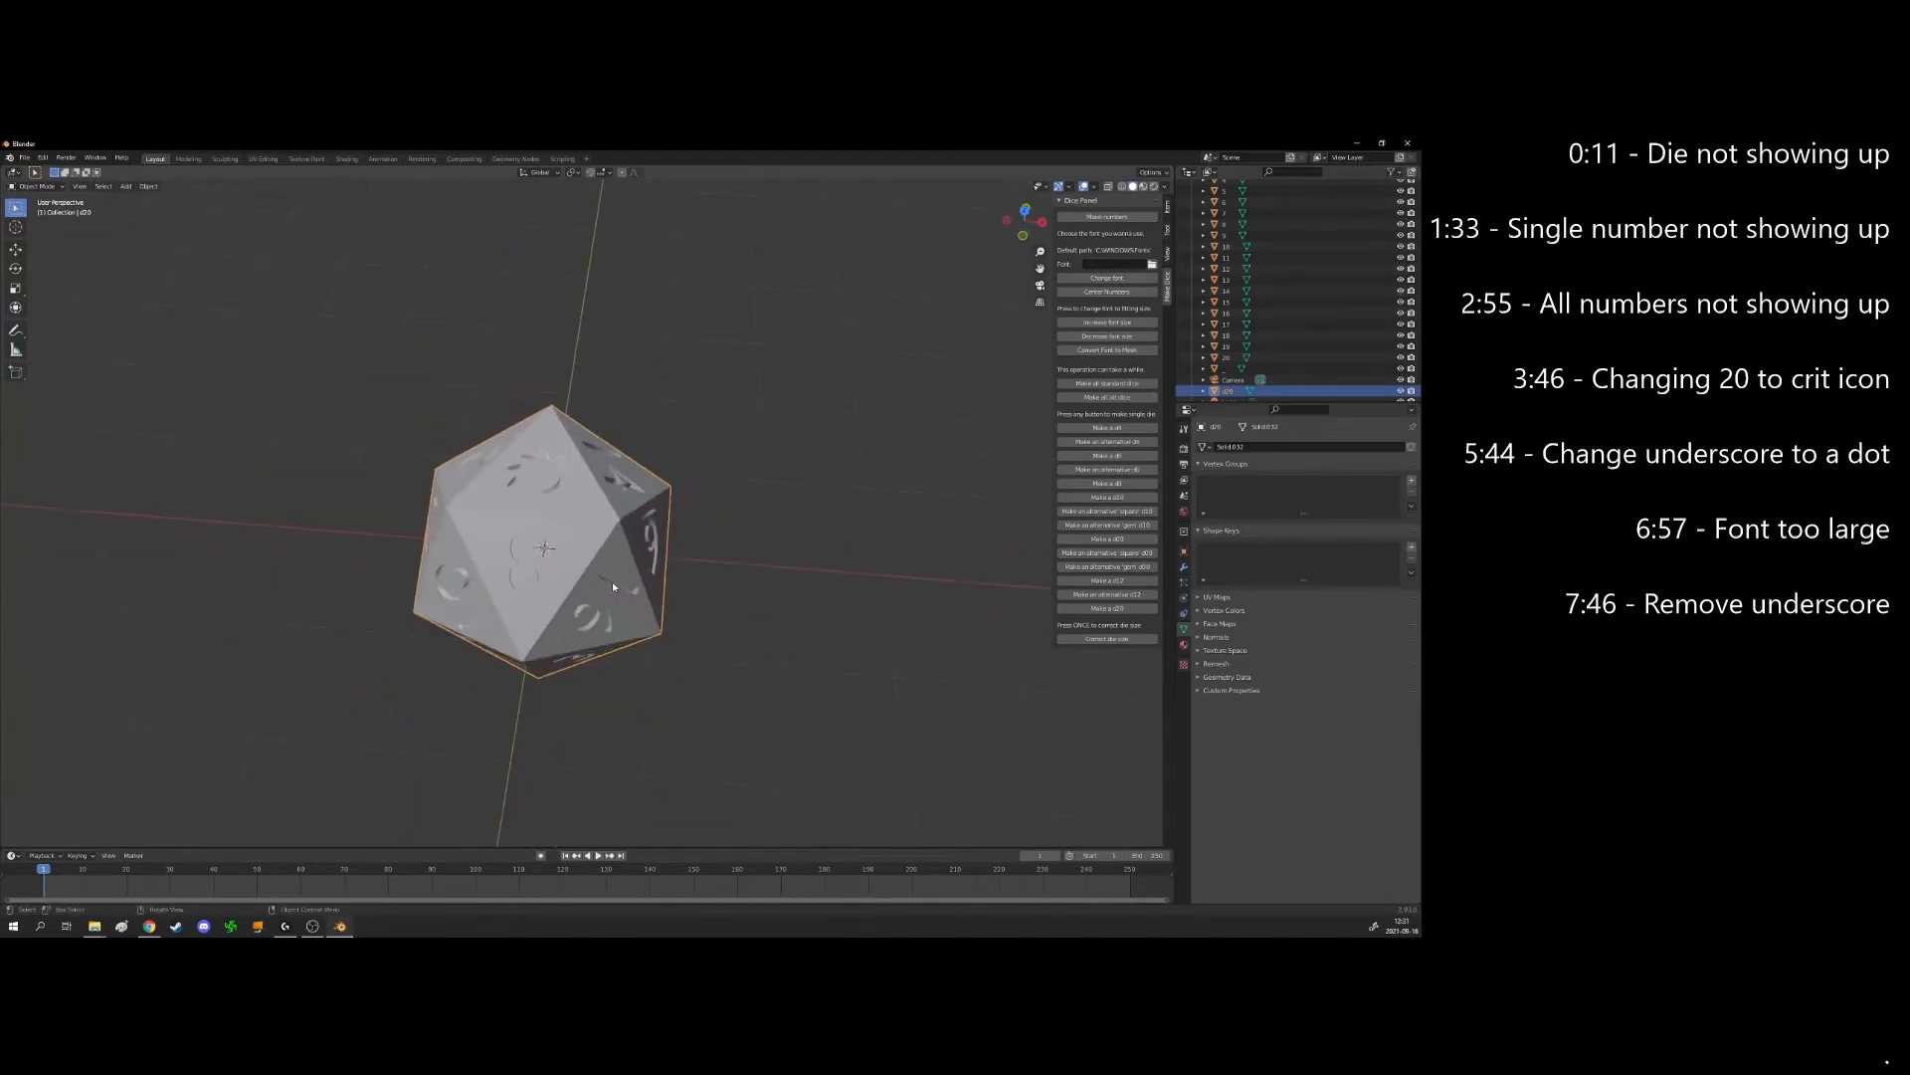
Delete the generated d20 and all the number meshes at the world origin
key(Delete)
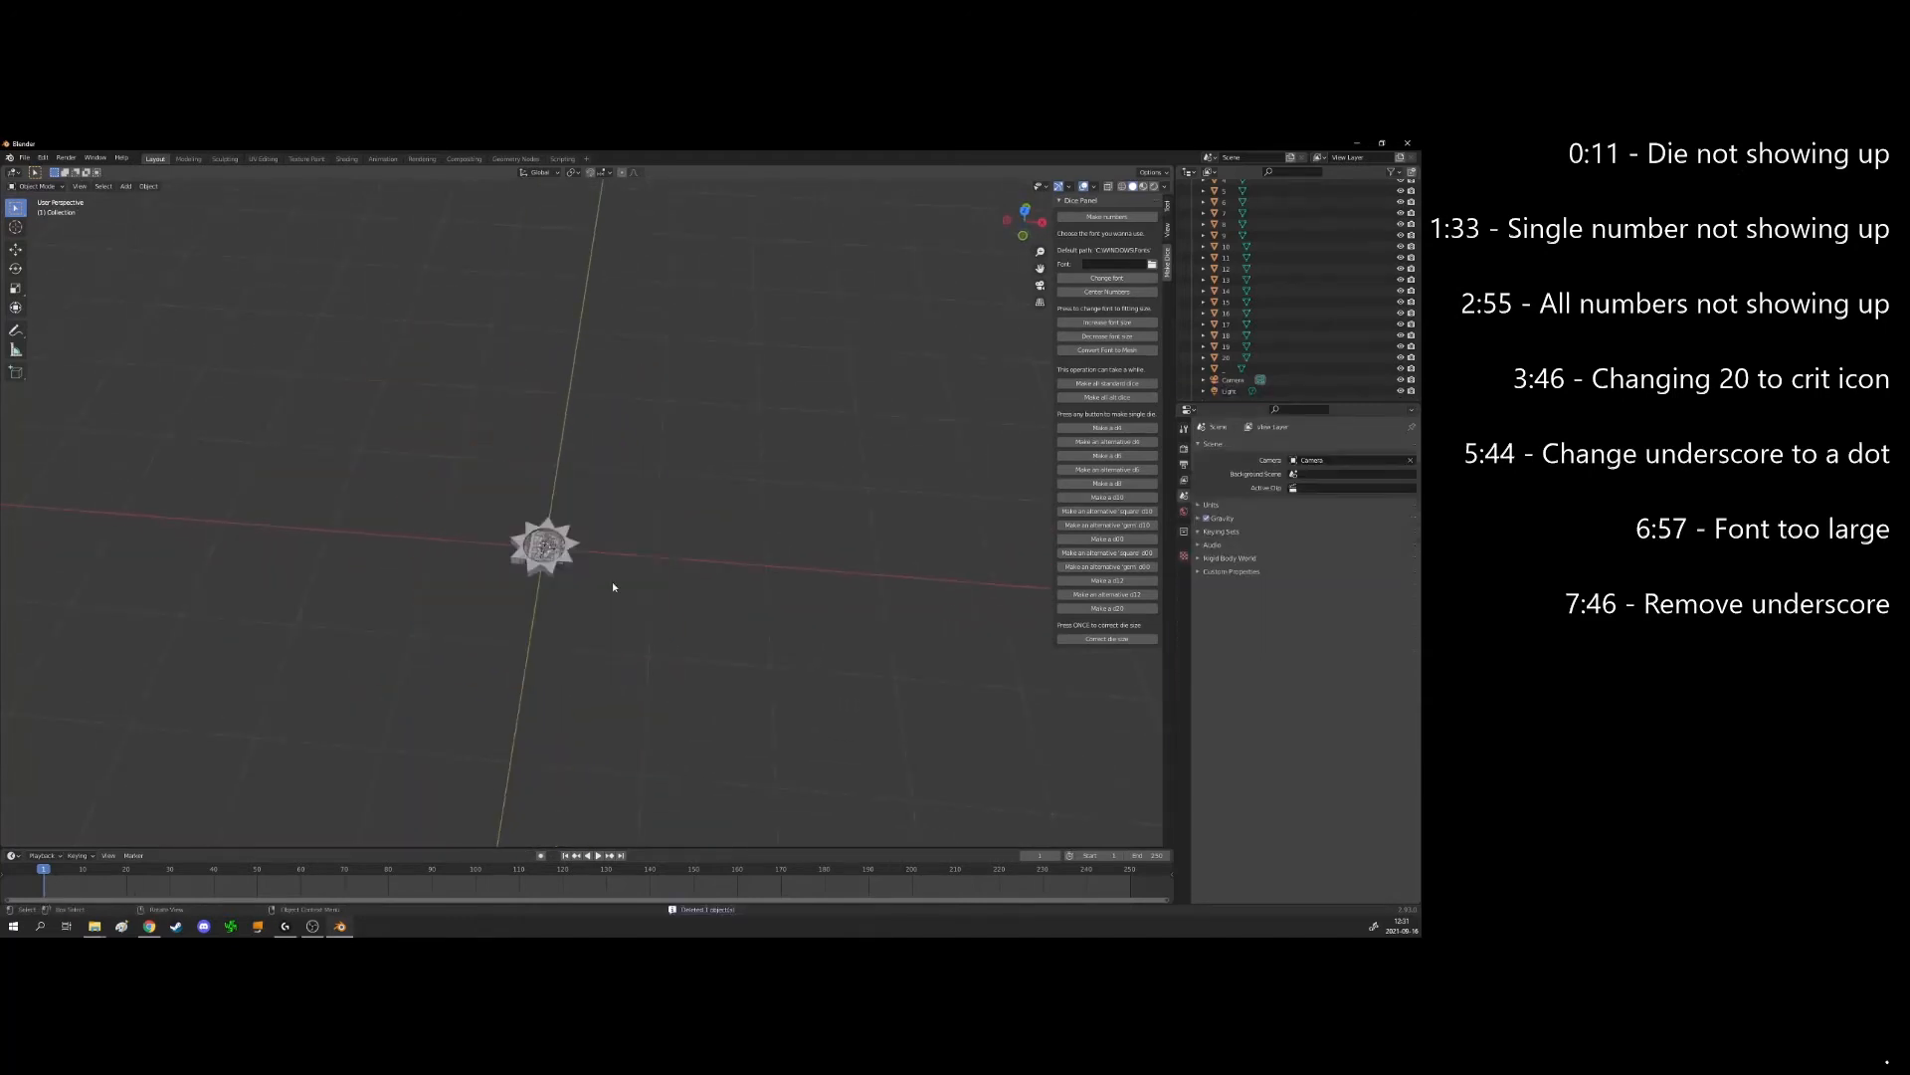
drag(631, 482, 468, 605)
key(Delete)
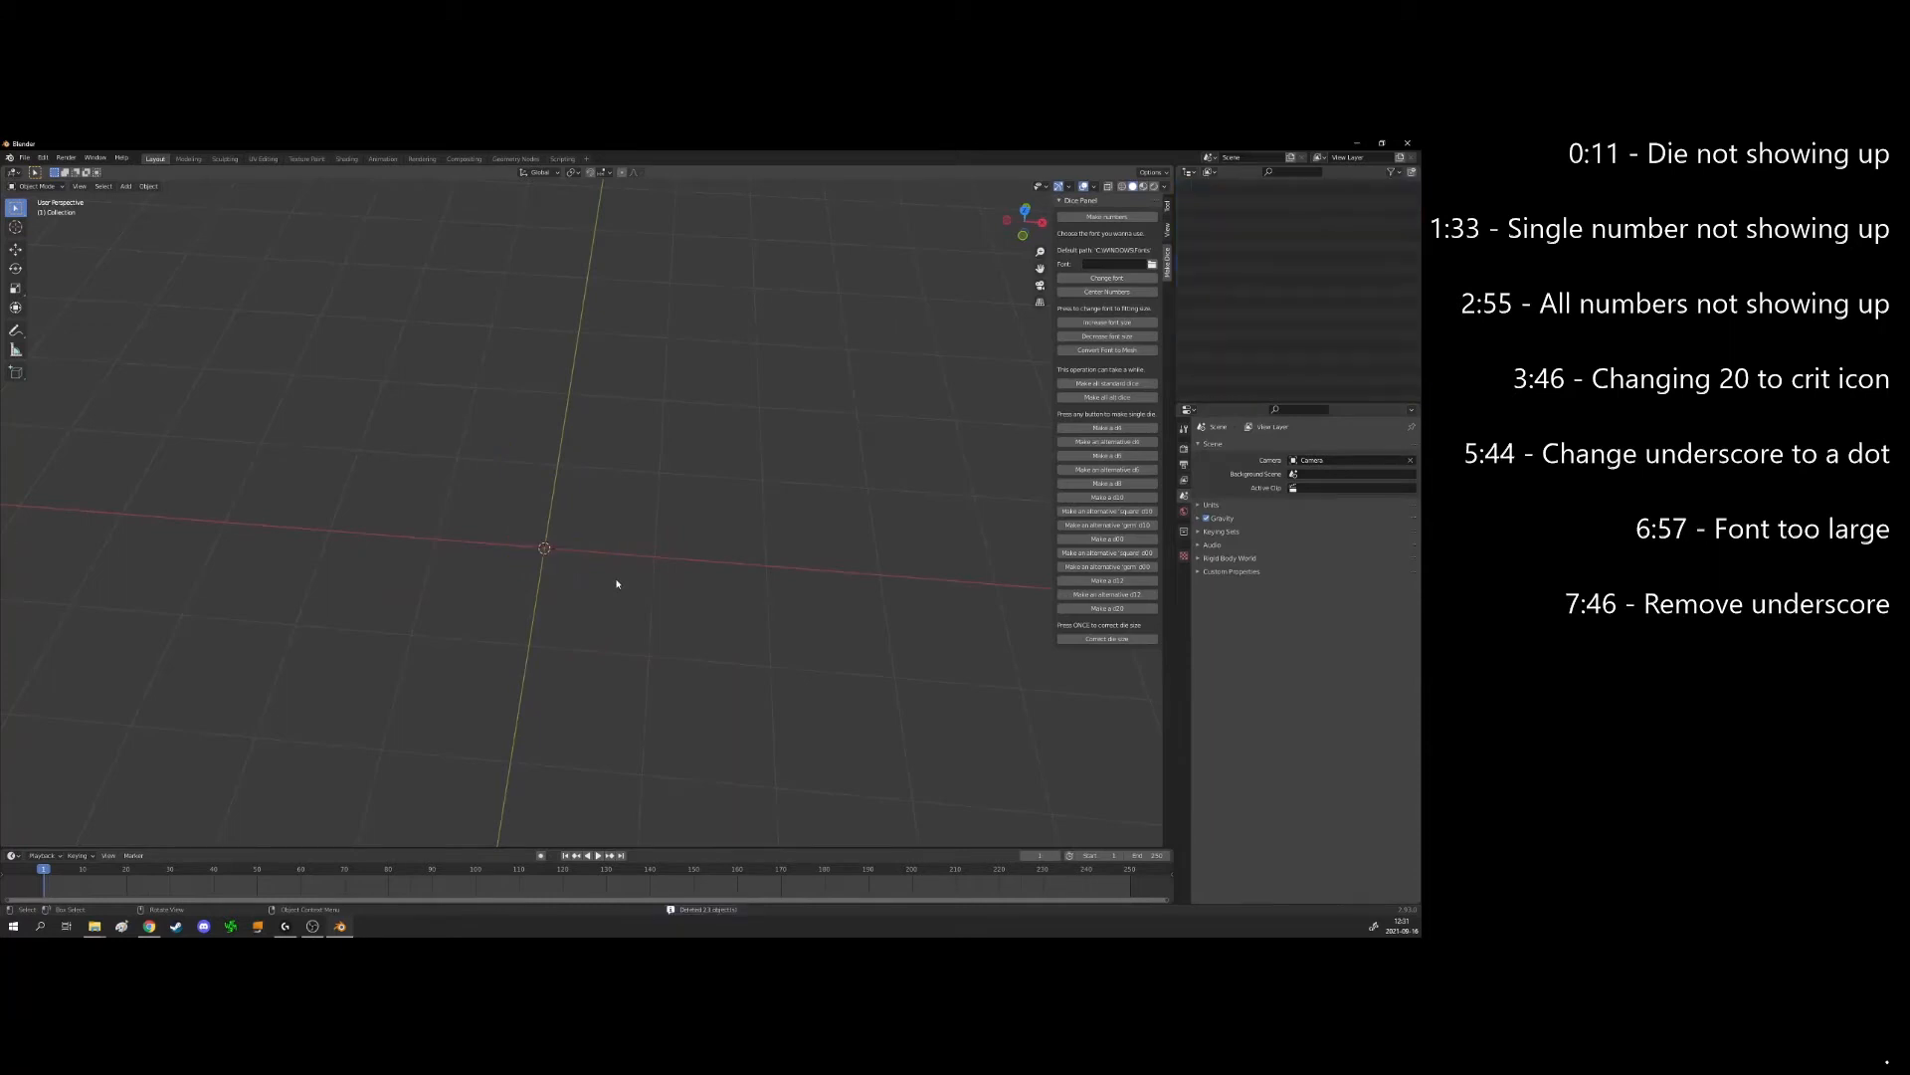
Create a fresh set of centered numbers and convert them to mesh
click(1107, 216)
scroll(675, 483, up, 1)
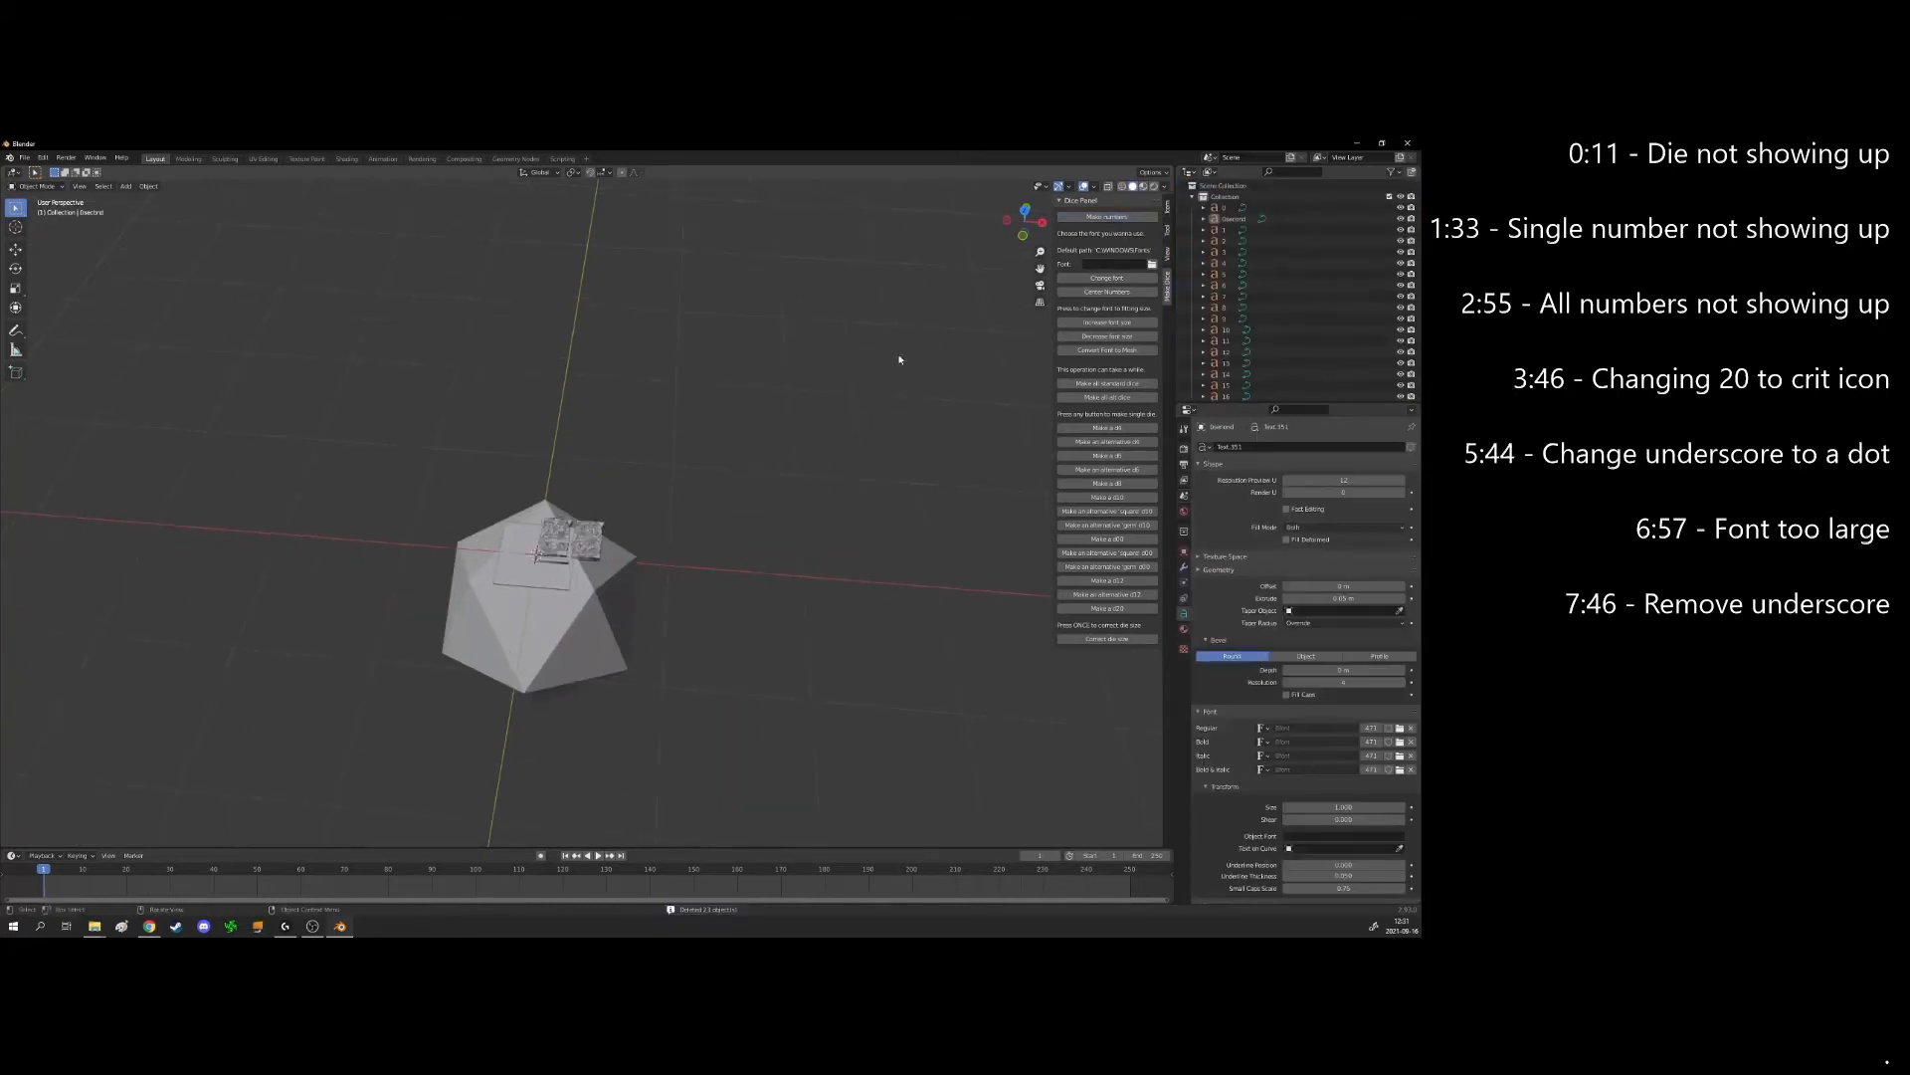
click(1111, 293)
click(1117, 351)
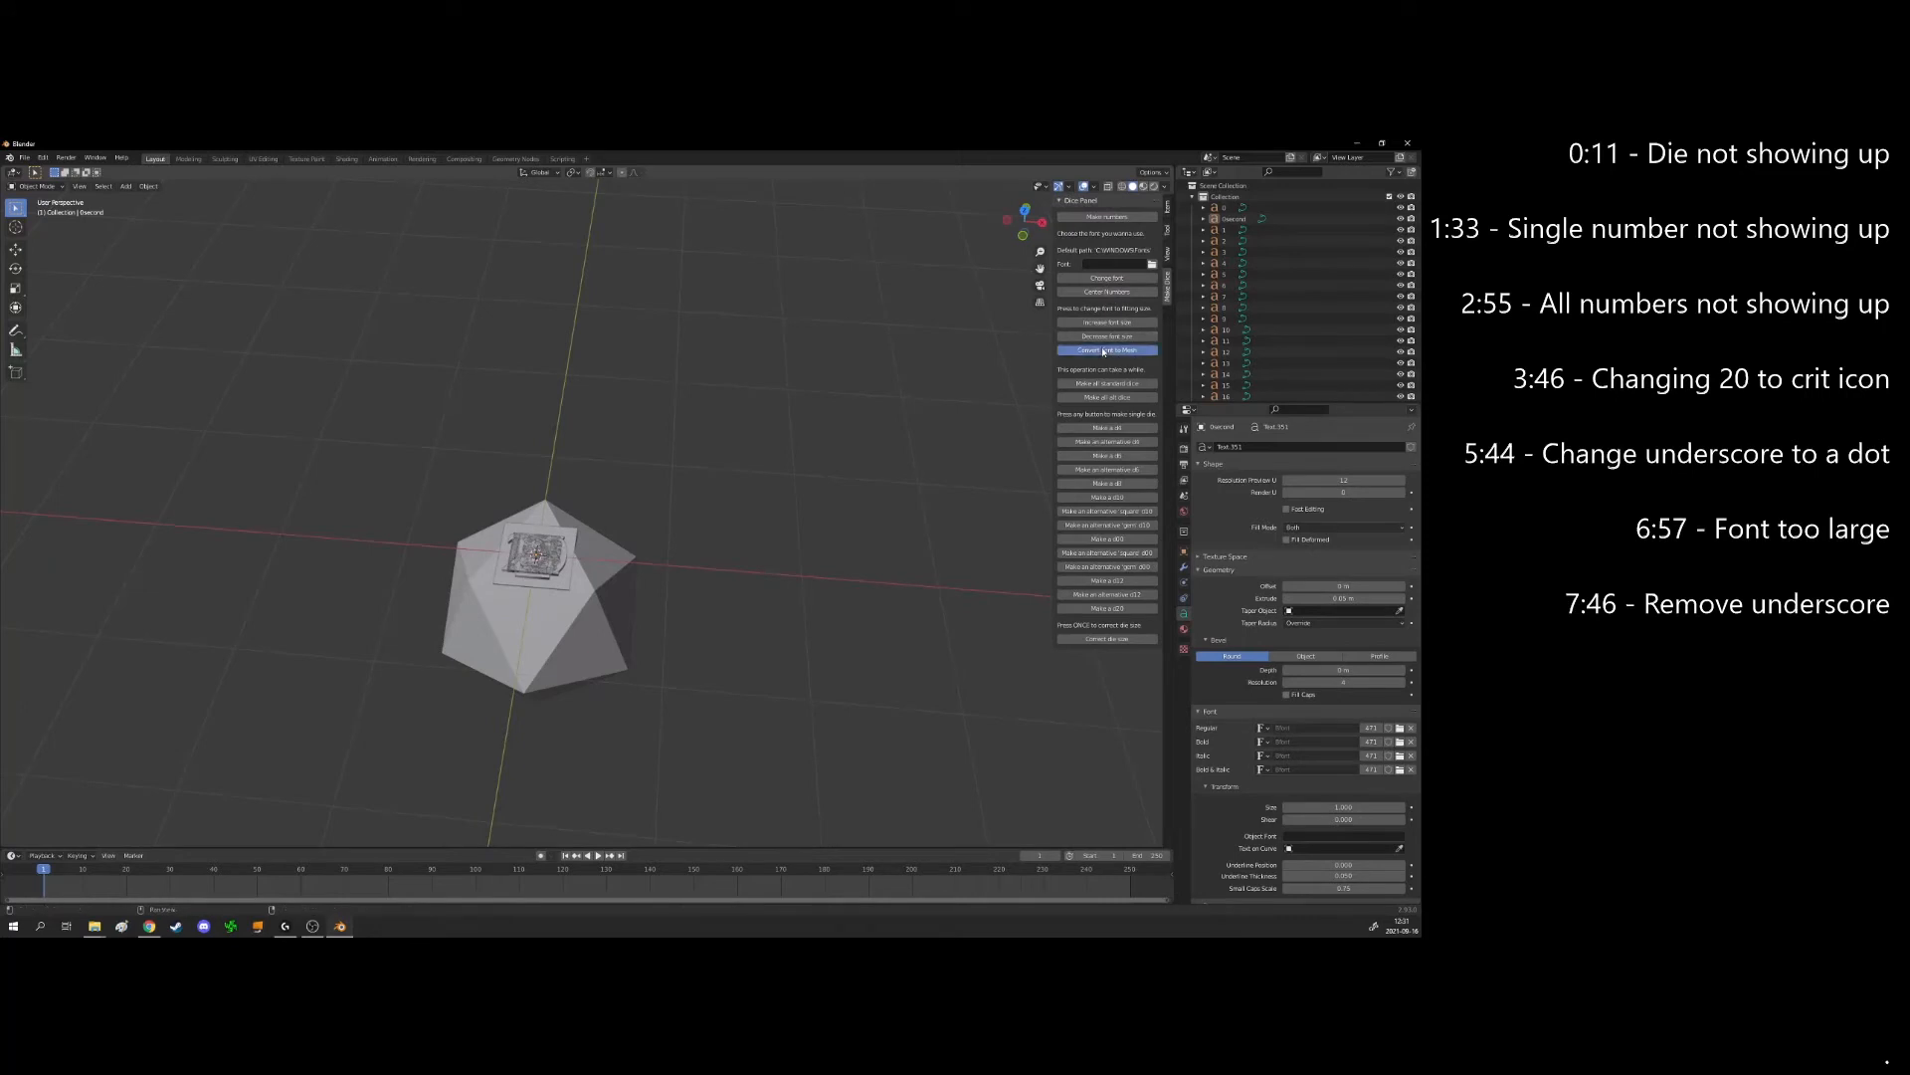
middle_drag(546, 664, 690, 578)
scroll(708, 575, up, 4)
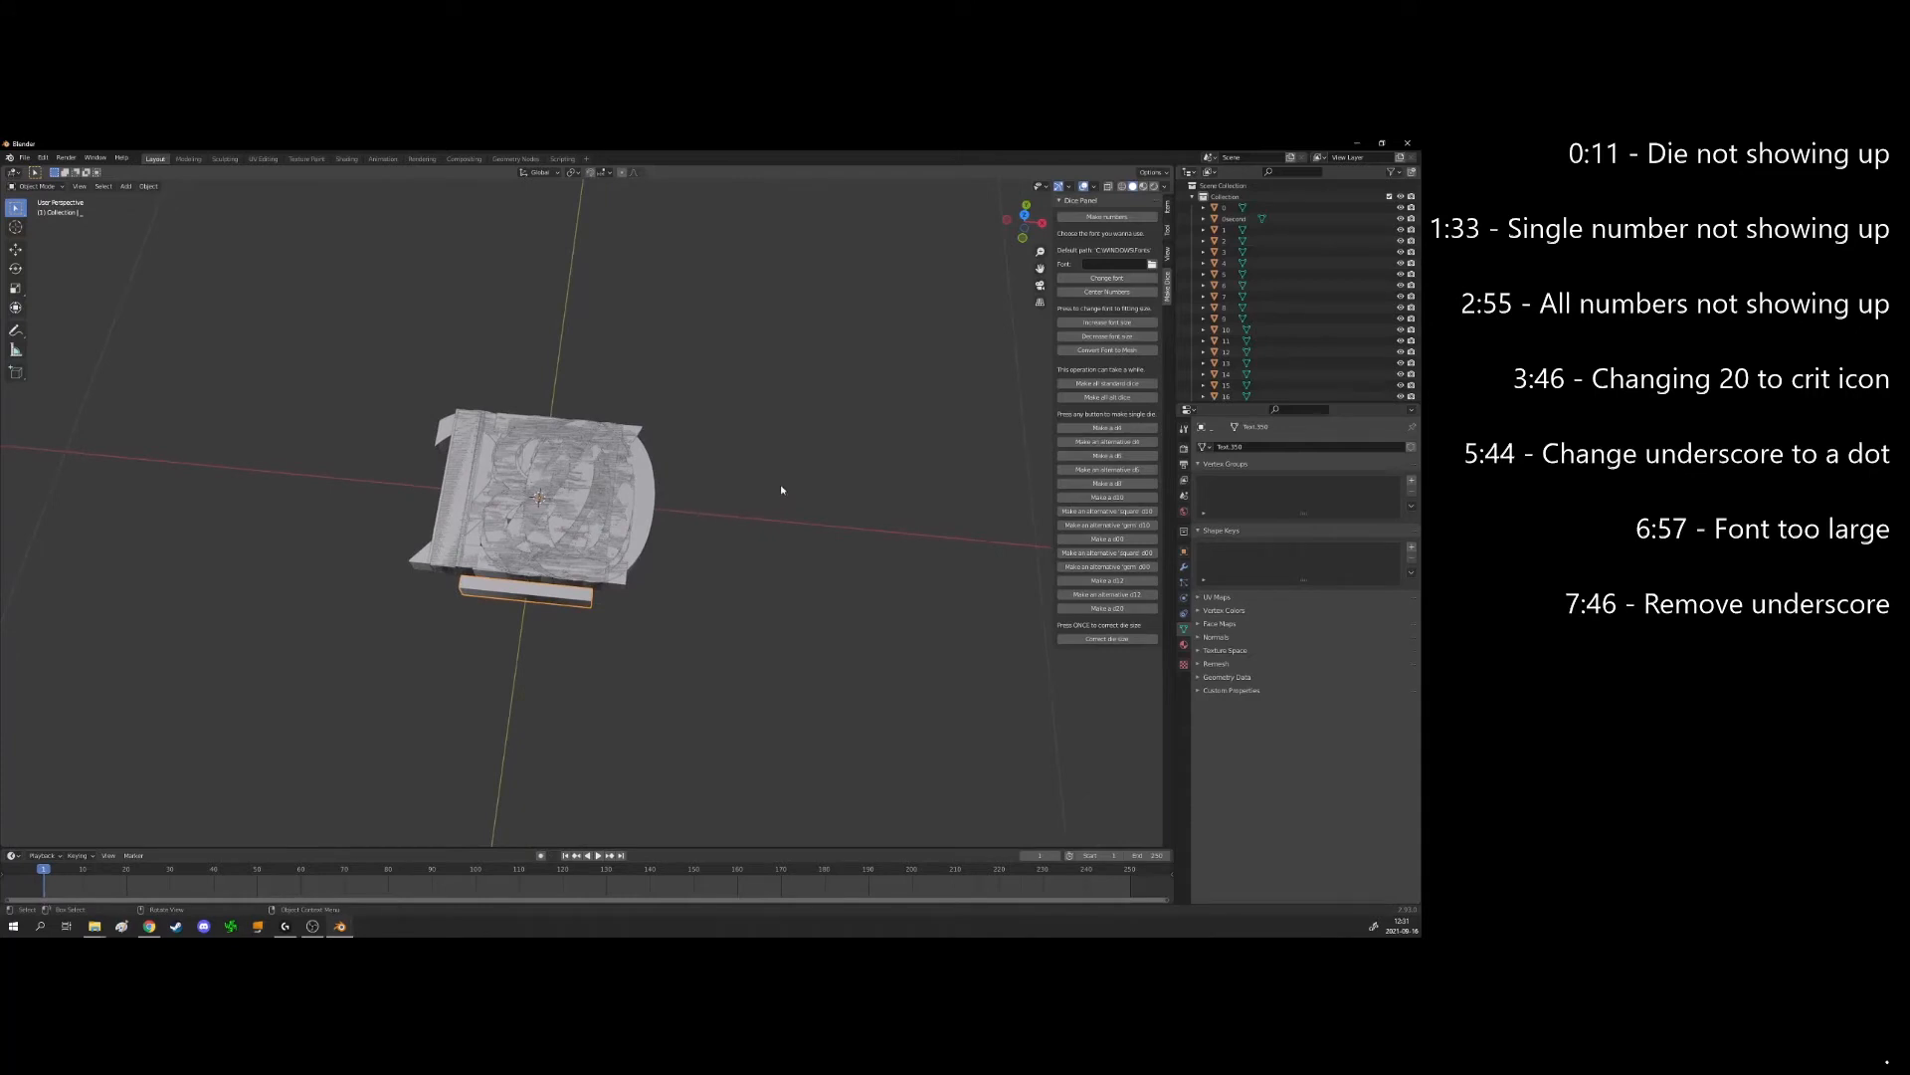
Isolate the 6 and the underscore in local view, and delete the underscore
shift+click(1228, 286)
click(1228, 286)
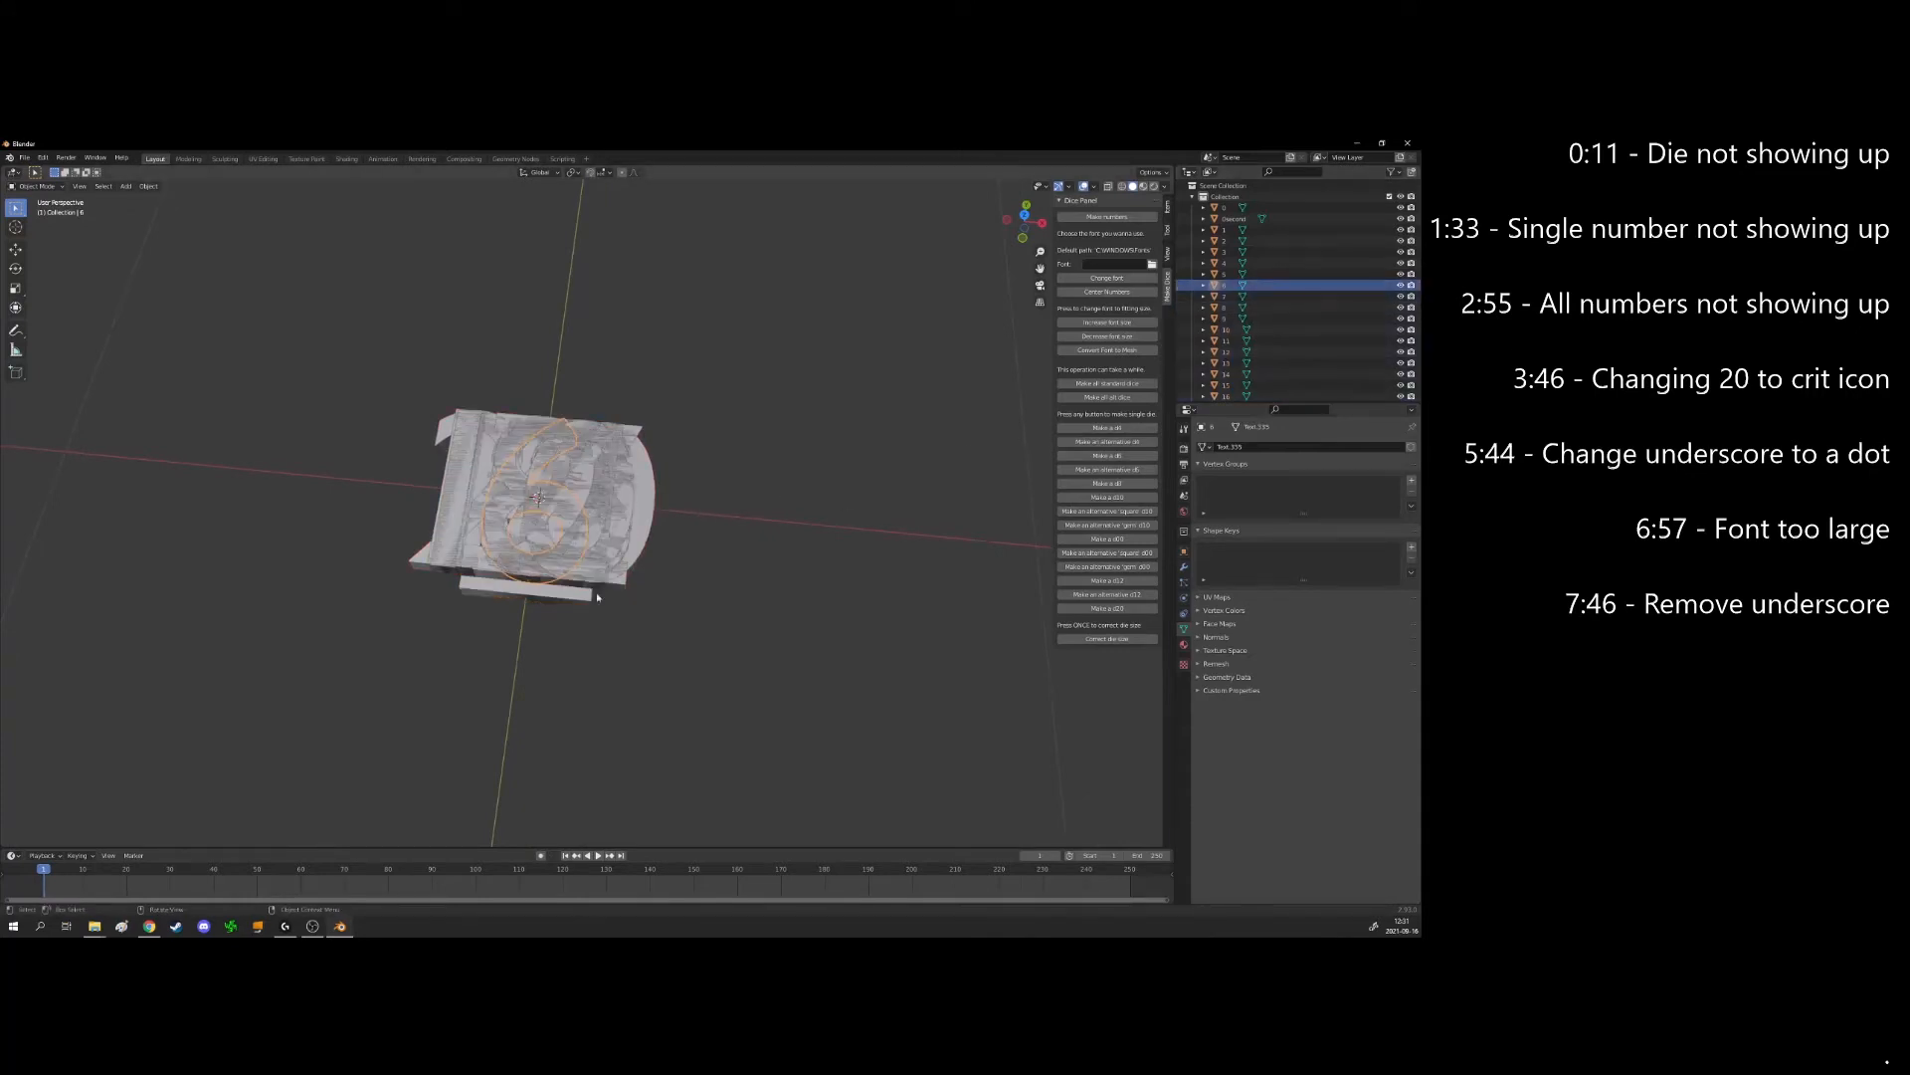
click(570, 596)
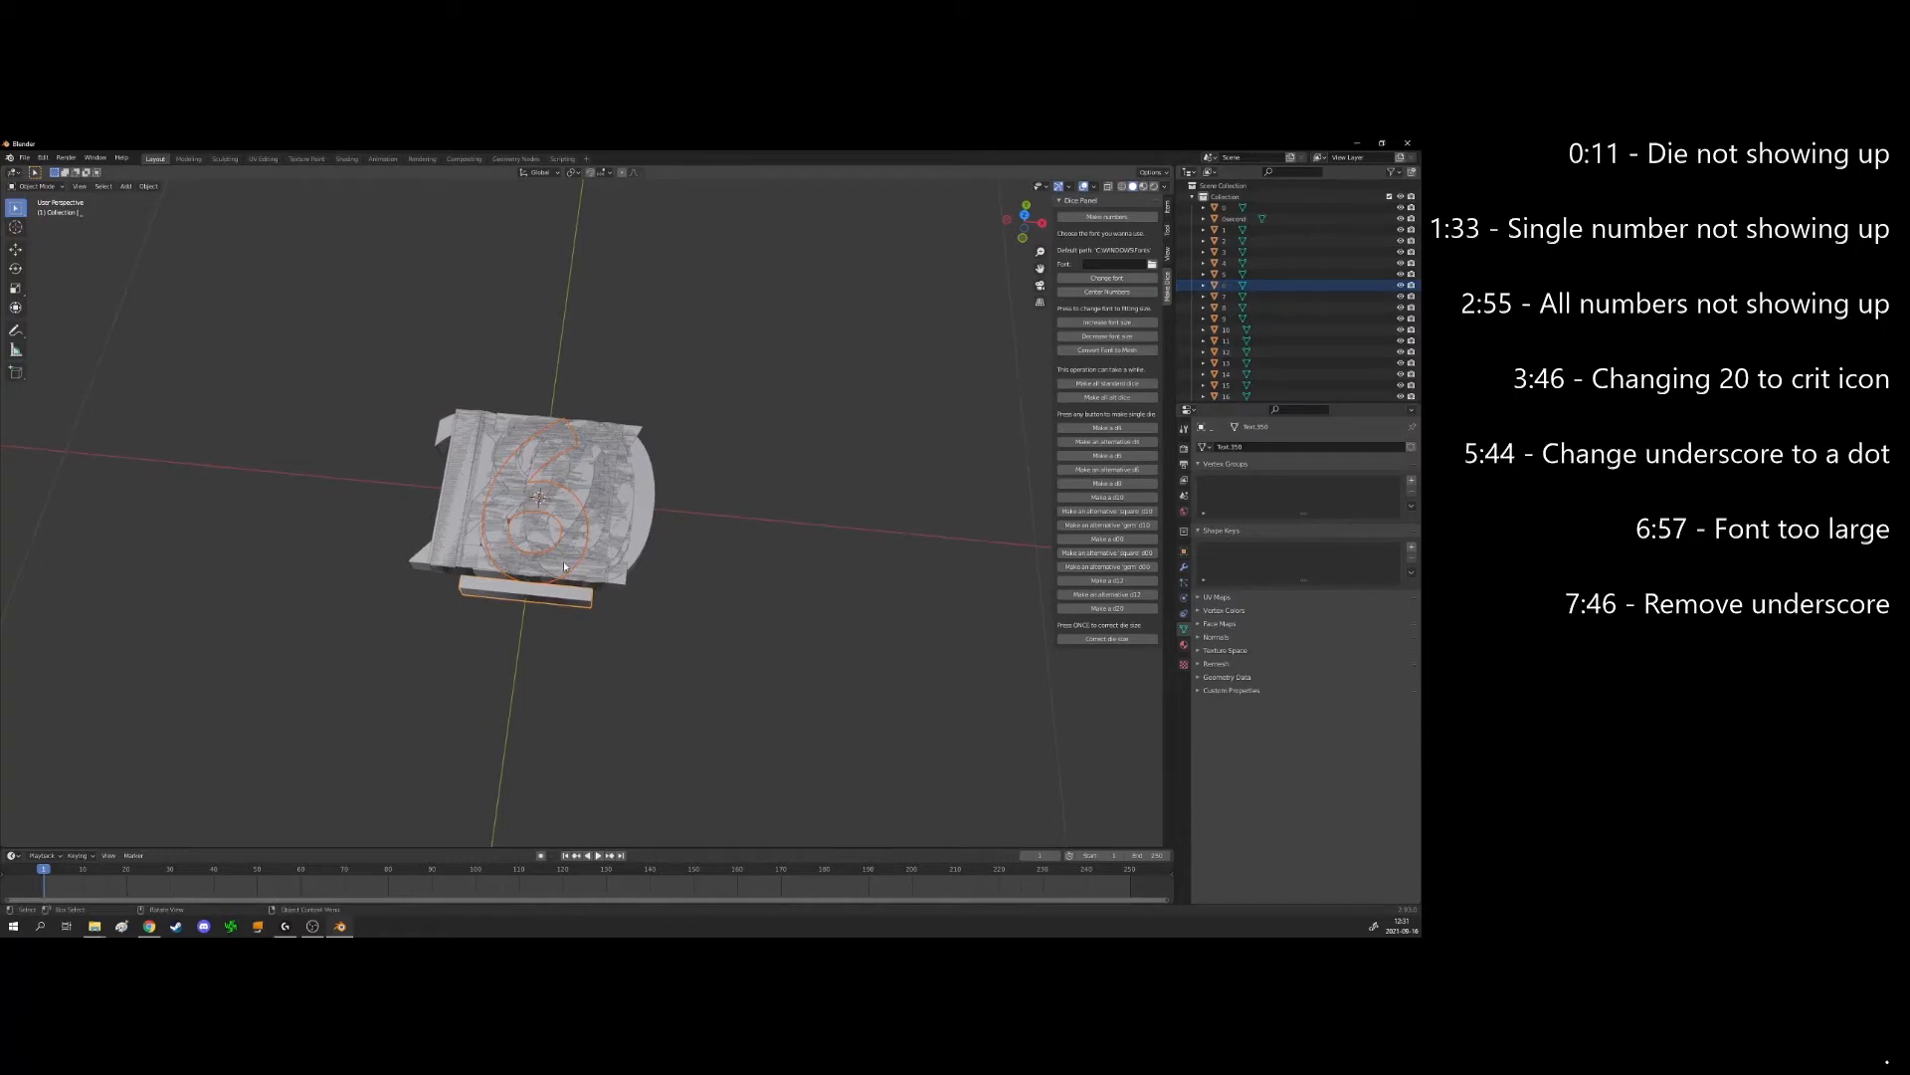
key(KP_Divide)
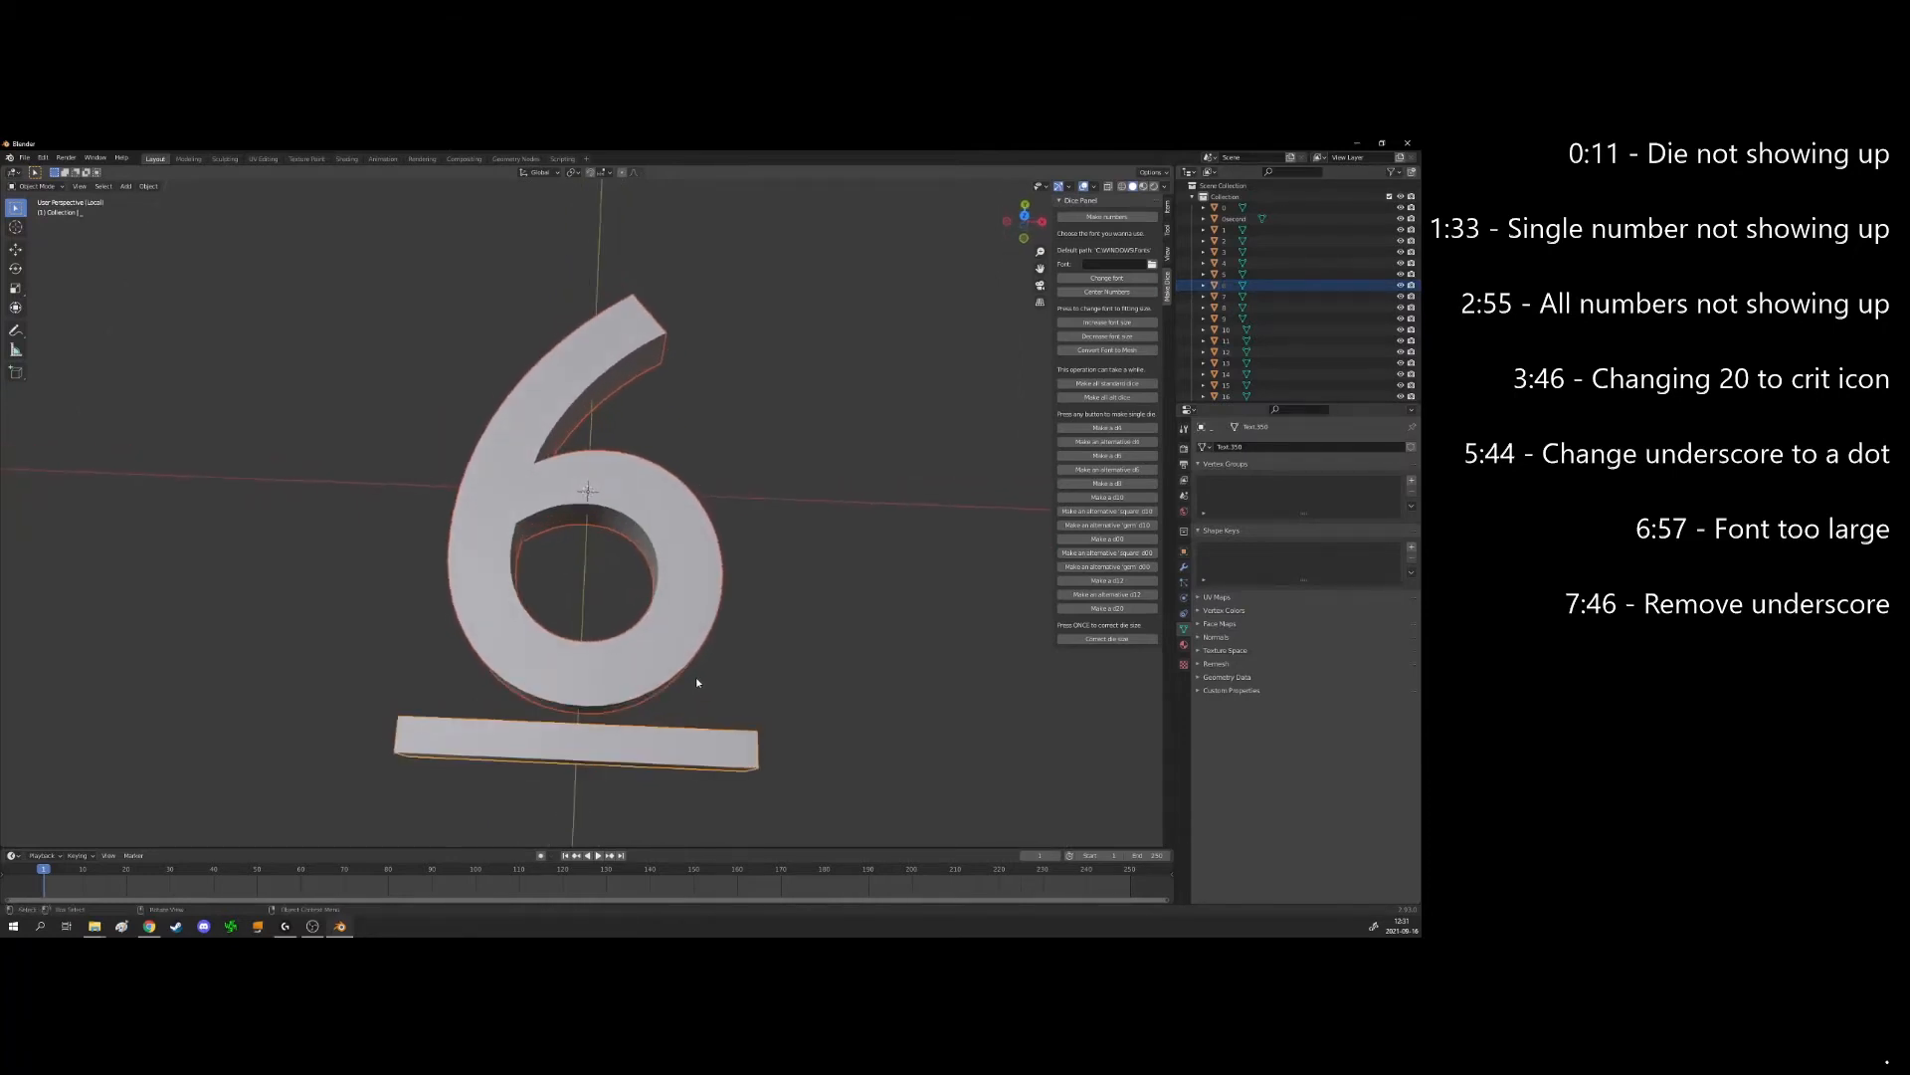
shift+middle_drag(848, 694, 725, 601)
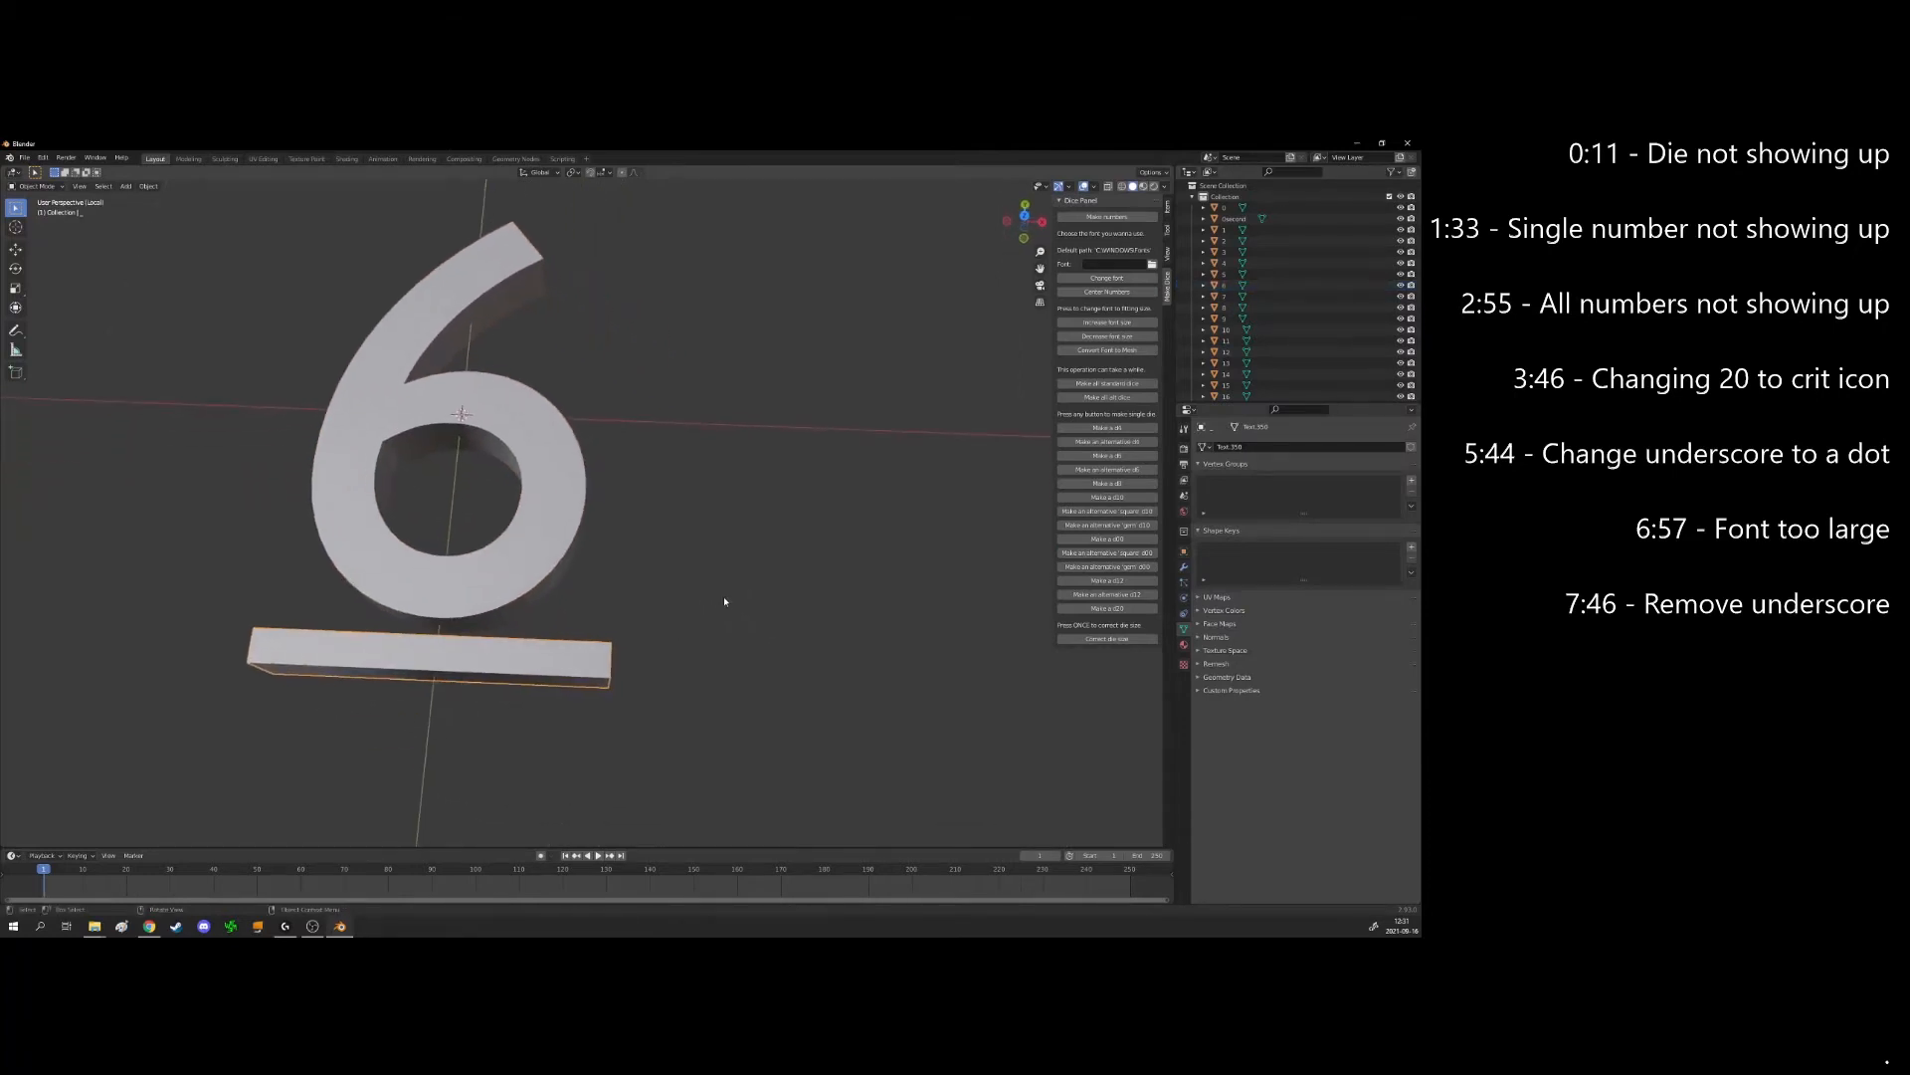
key(Delete)
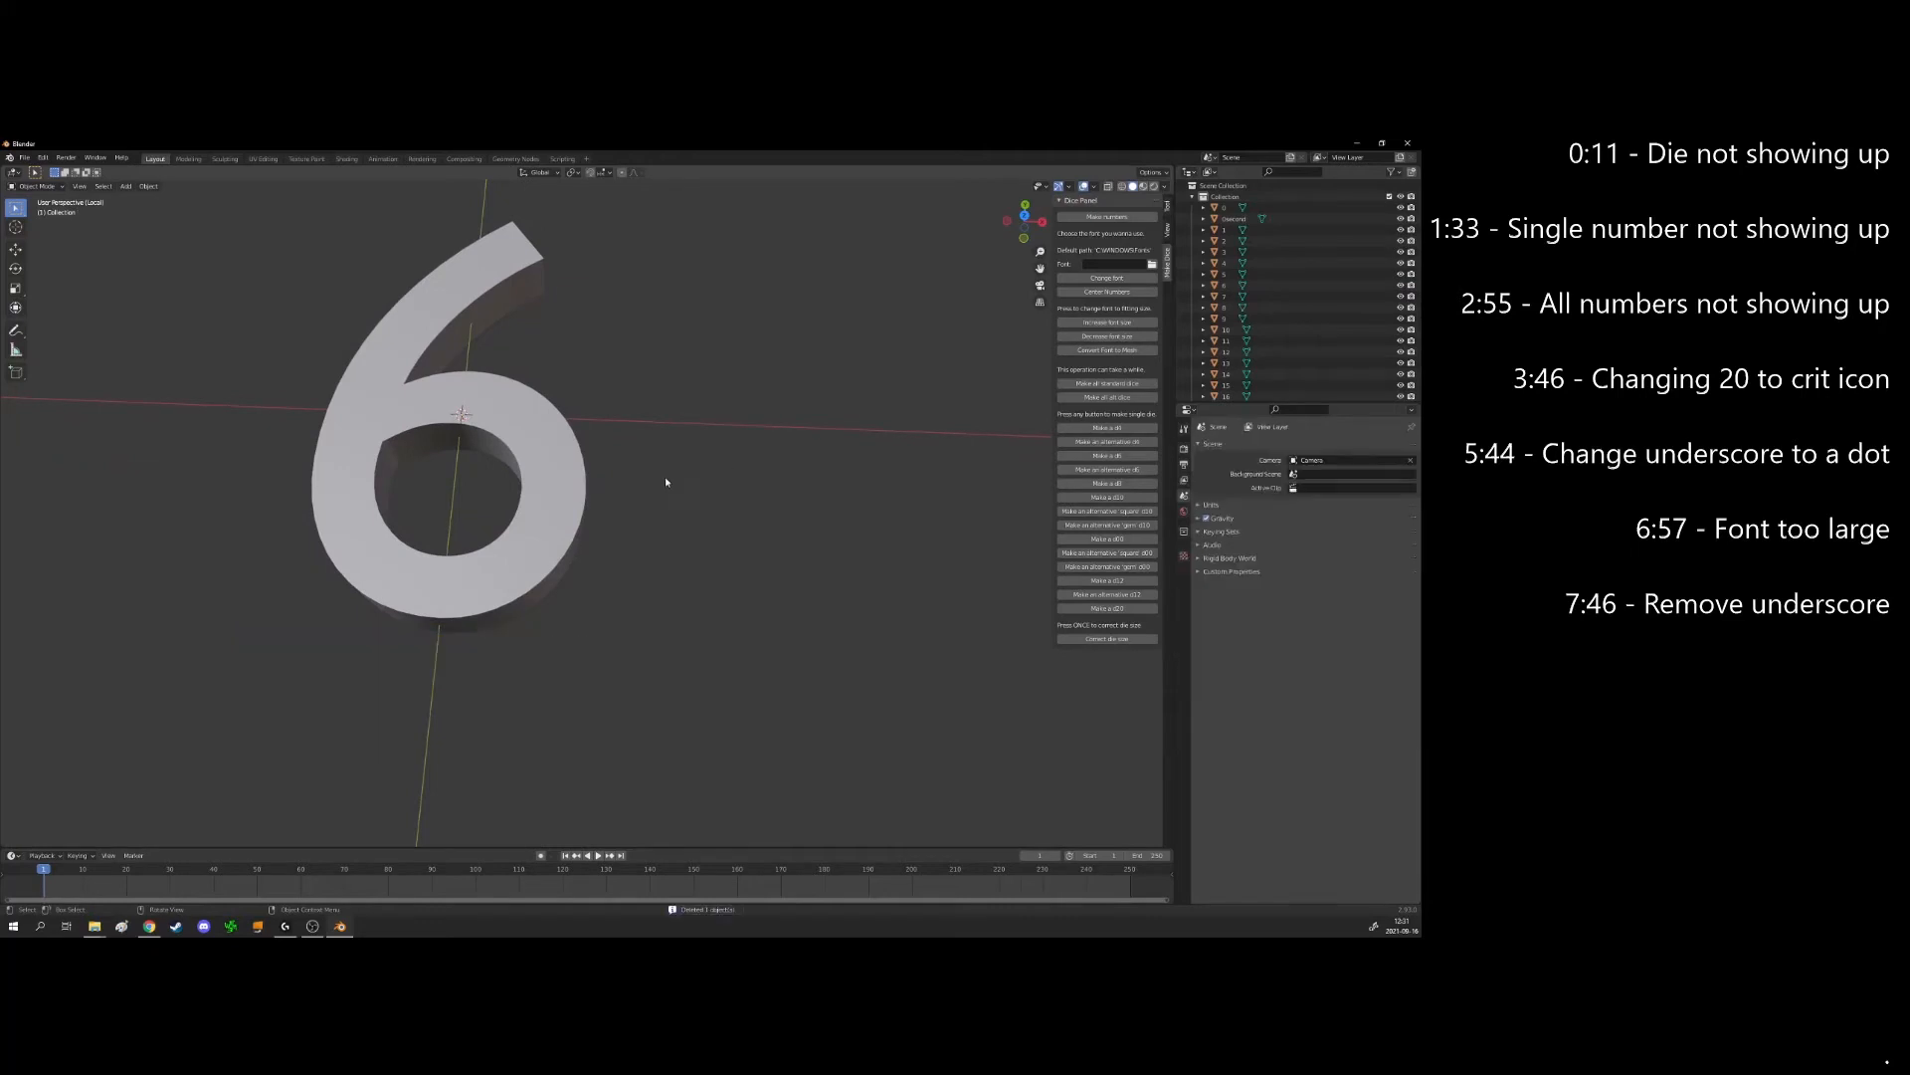
Add a mesh cylinder at the origin and scale it down to fit within the size of the 6
key(shift+a)
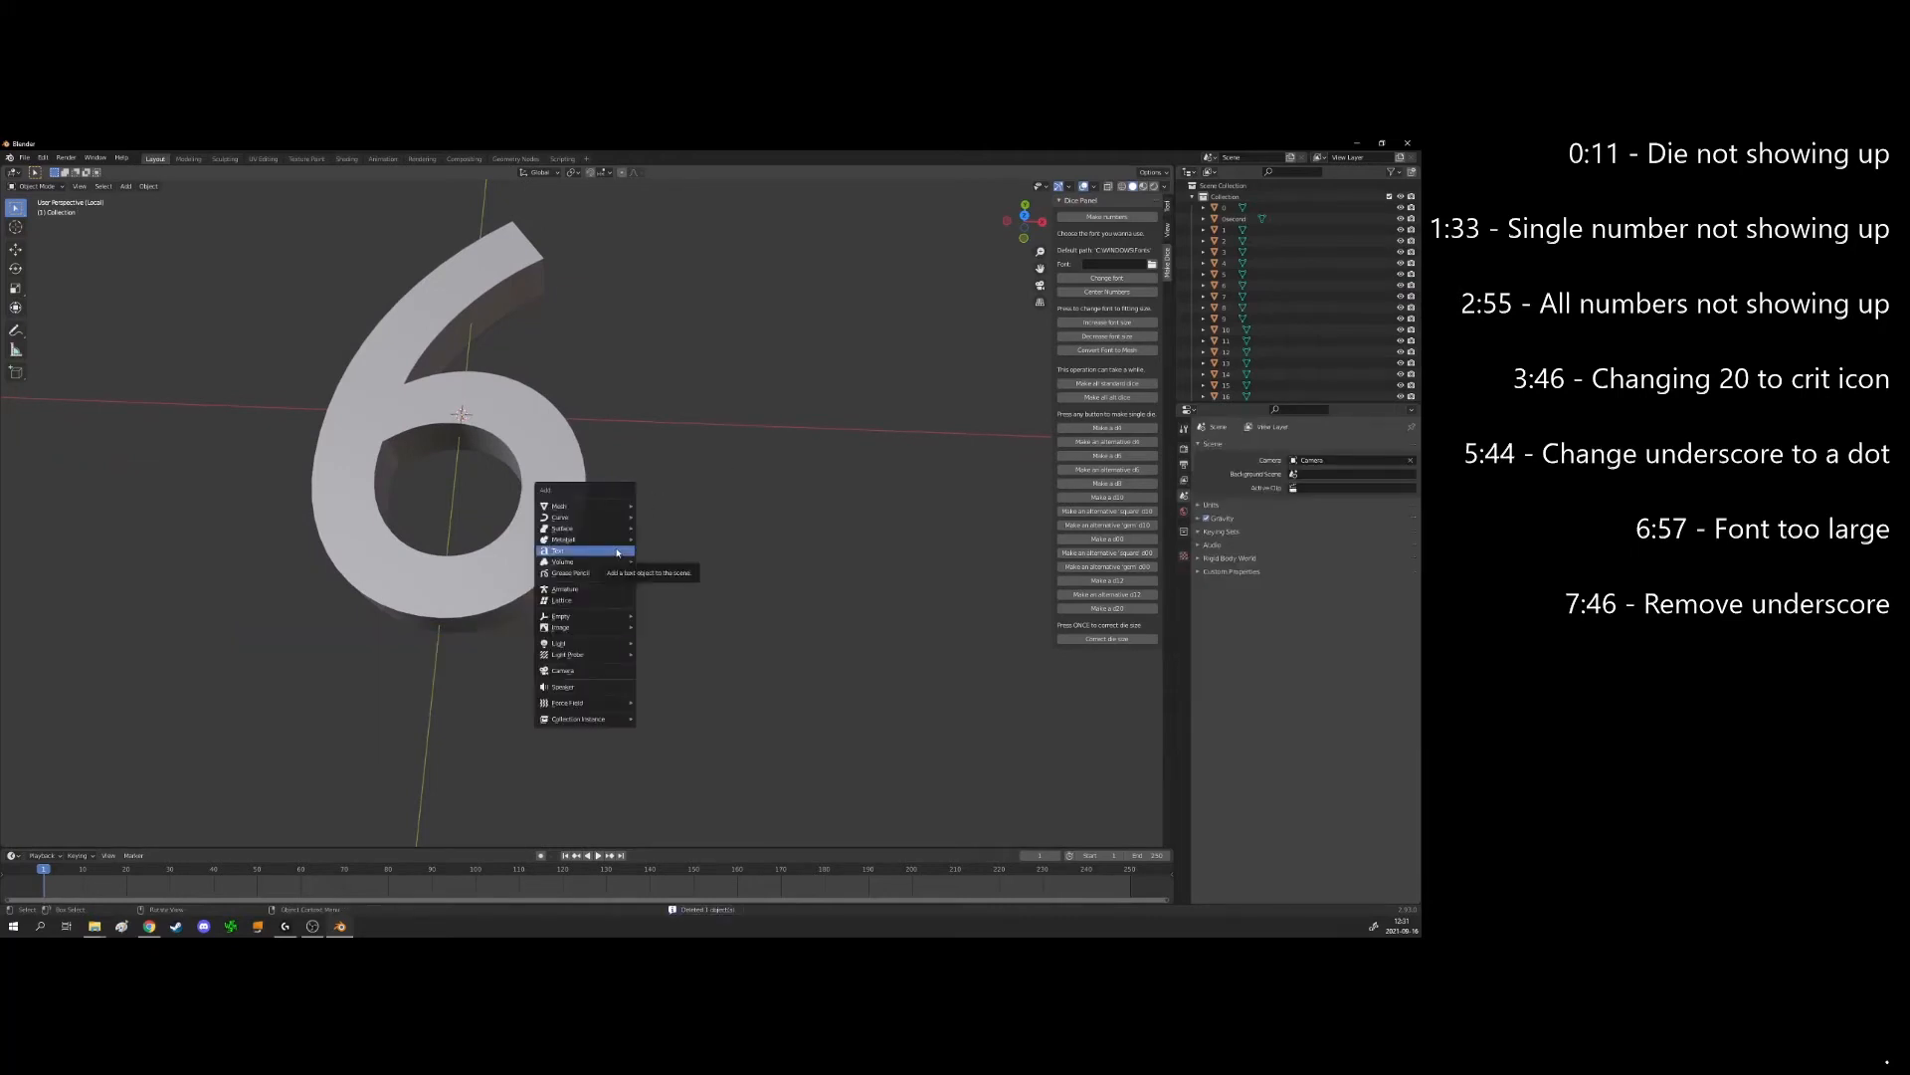
mouse_move(590, 509)
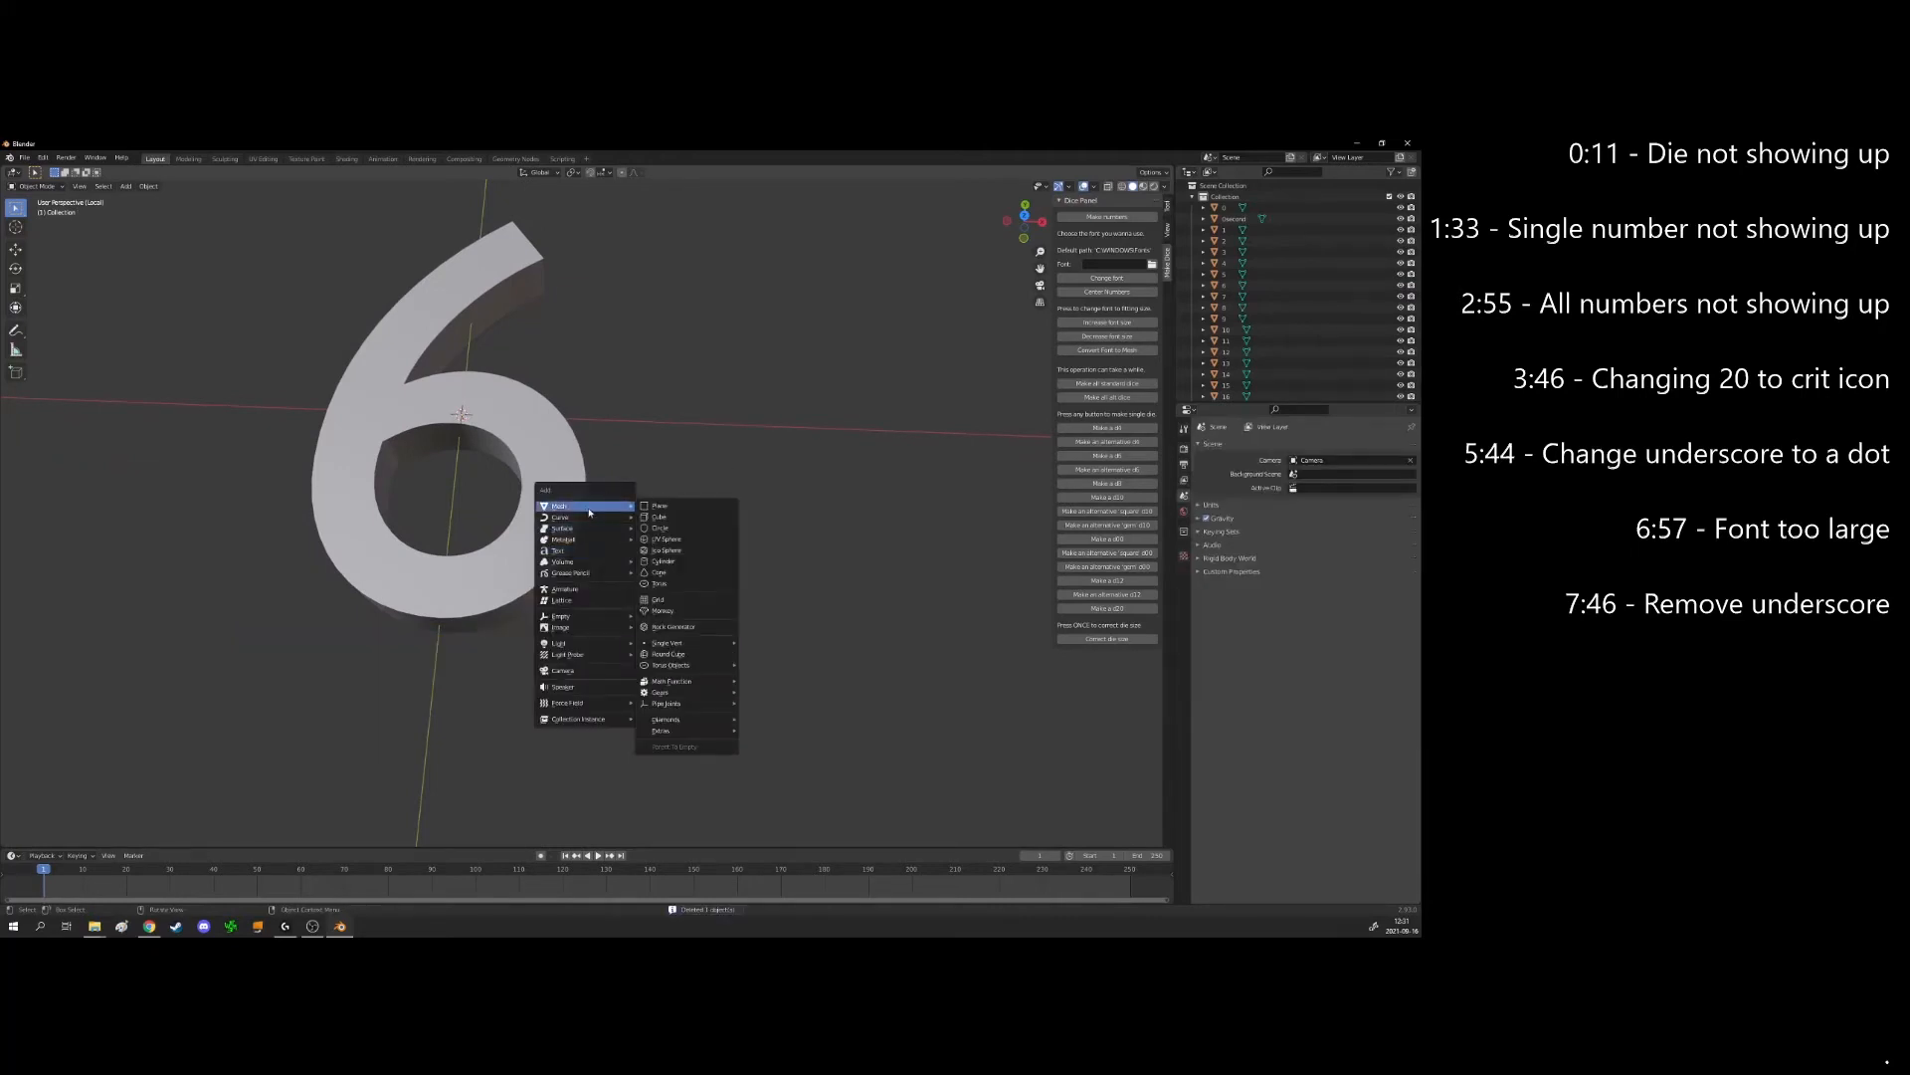
click(662, 562)
key(KP_Decimal)
key(s)
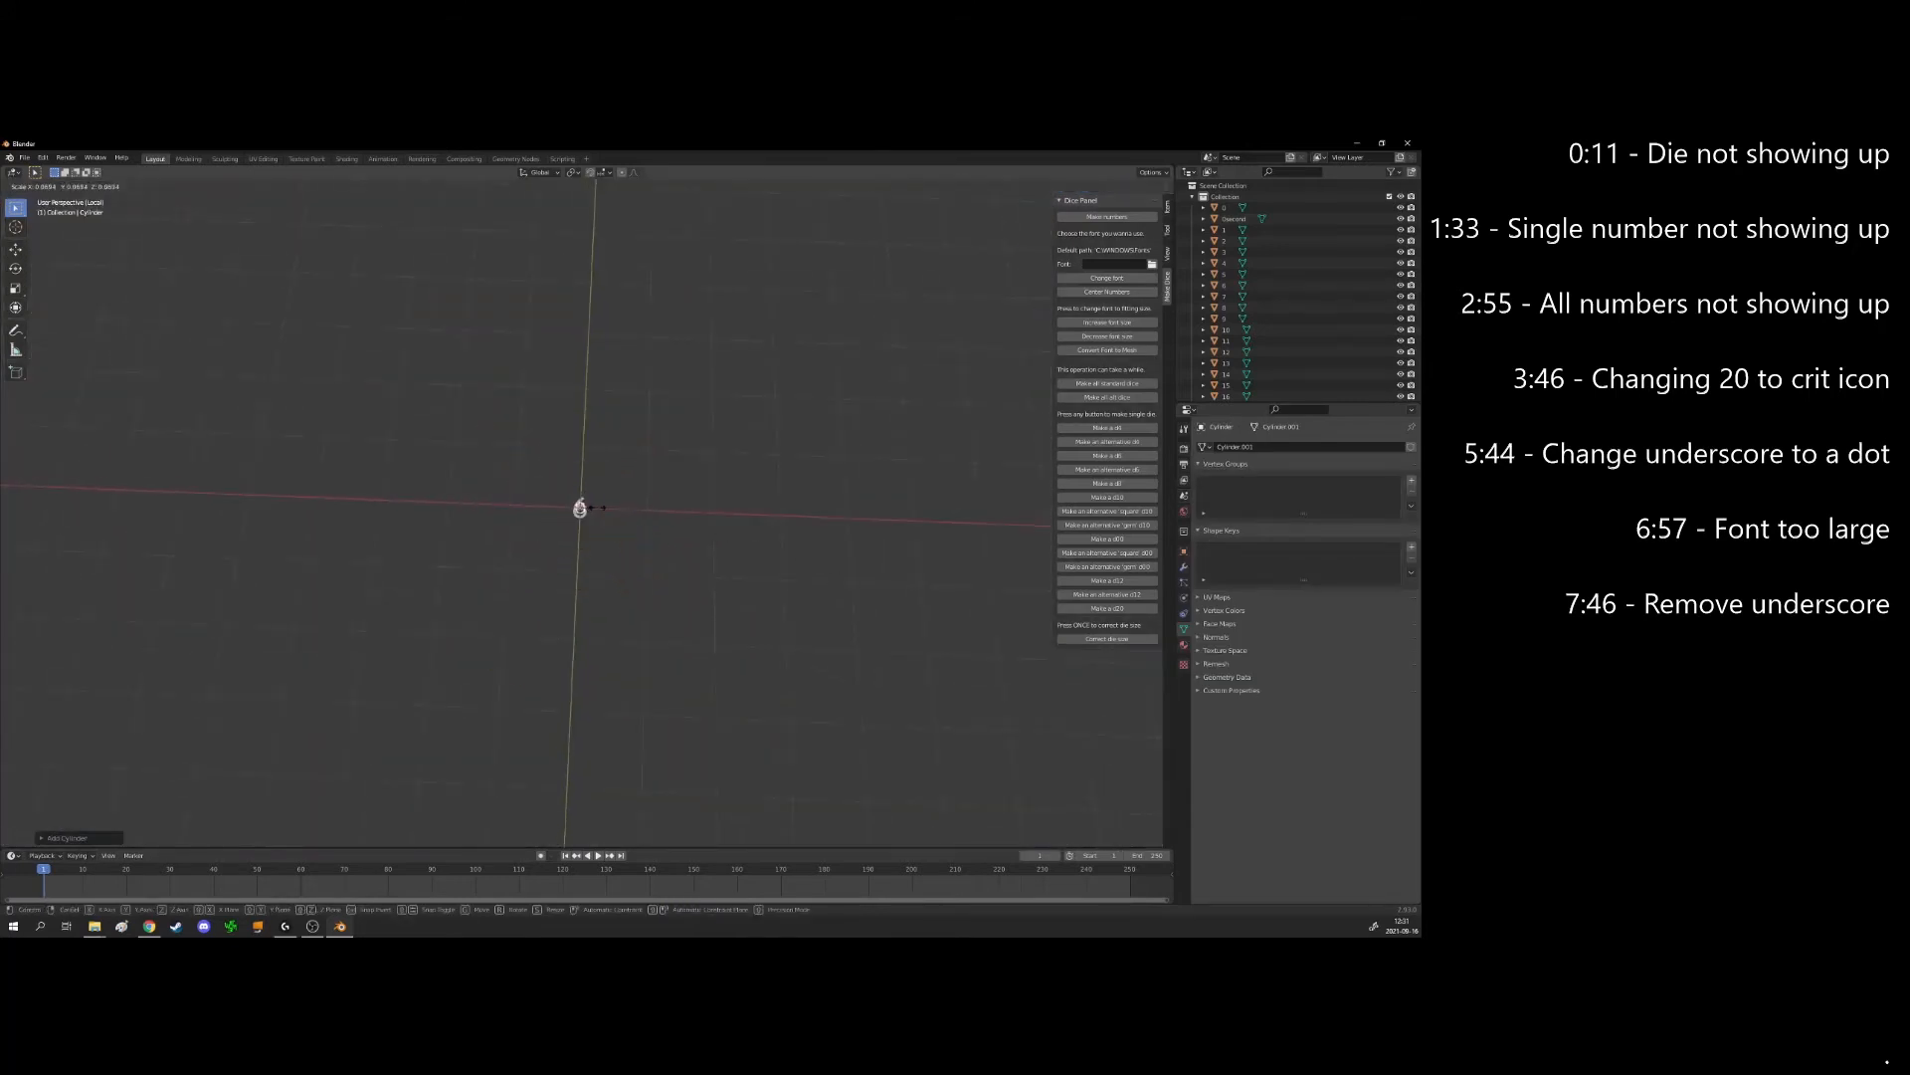
click(599, 507)
scroll(618, 529, up, 10)
shift+middle_drag(589, 486, 621, 536)
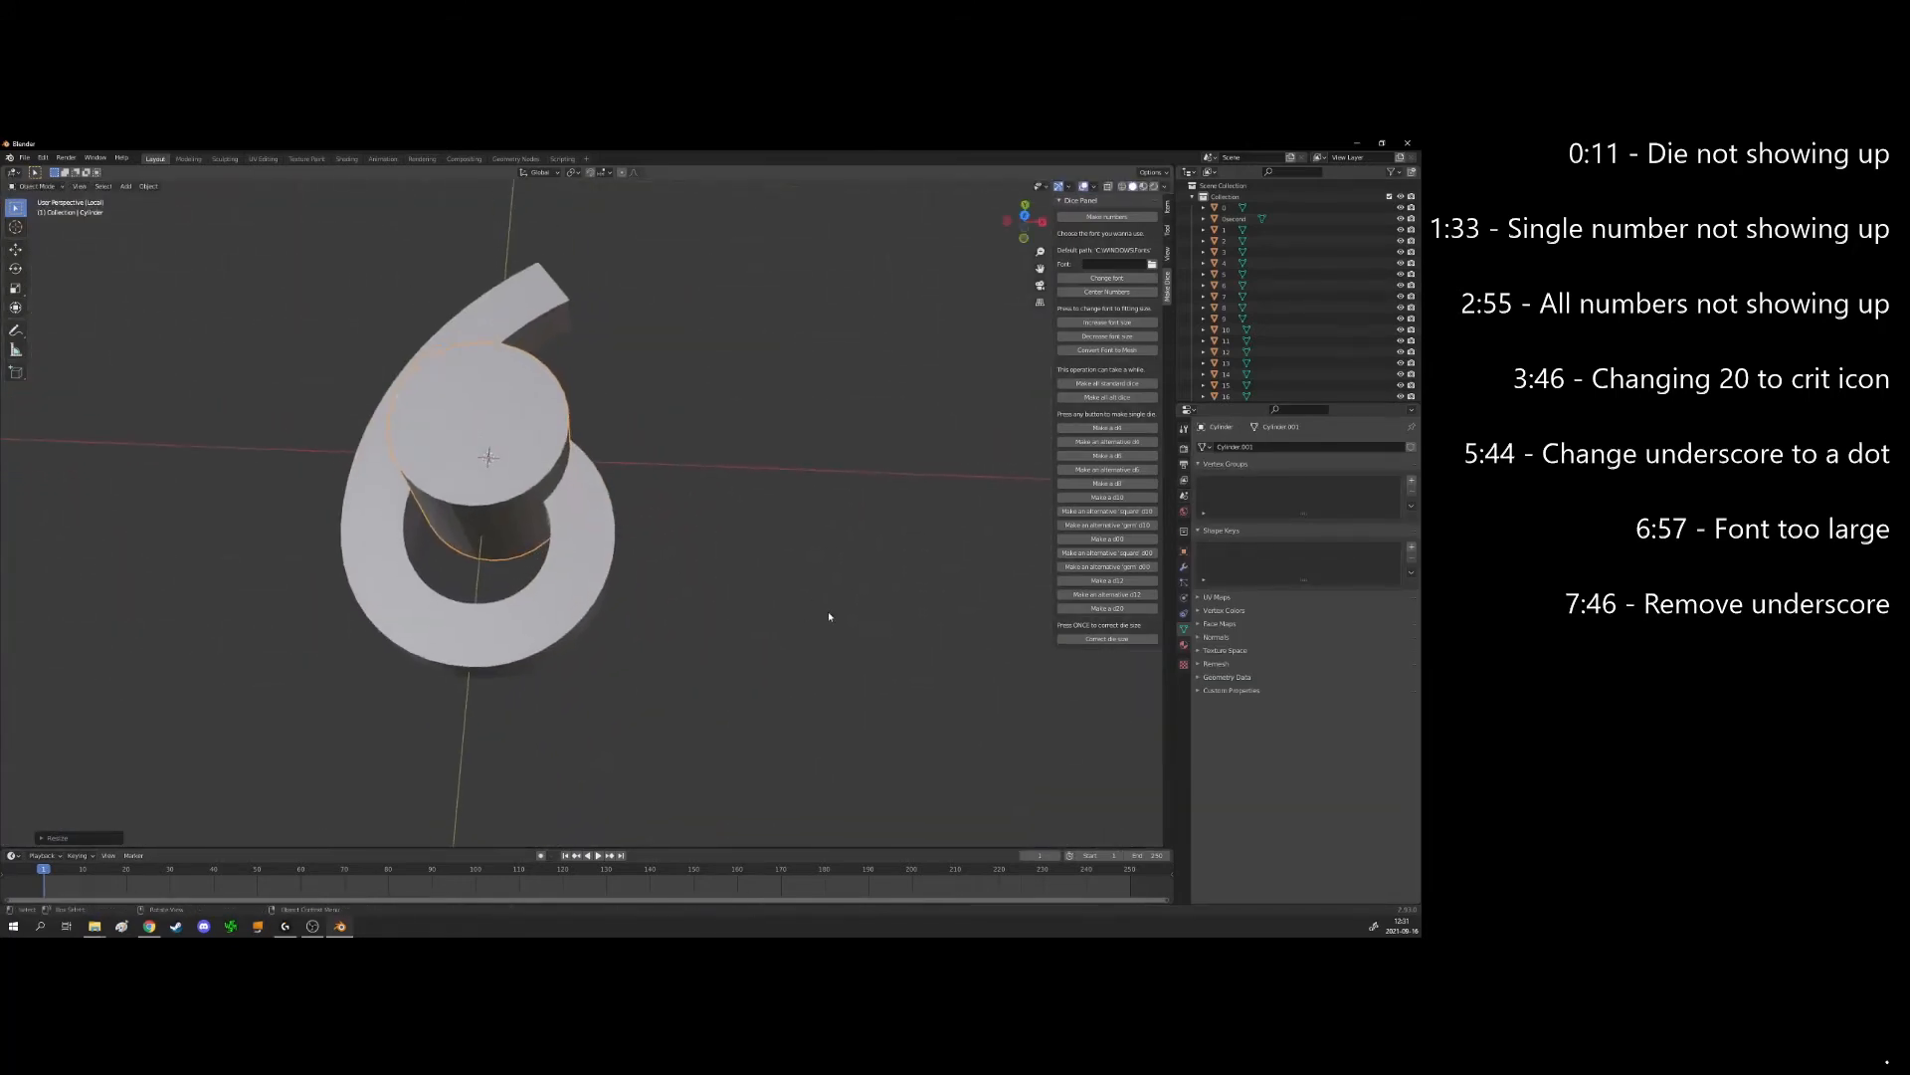
Shrink the cylinder to a small dot and place it beside the lower right of the 6 from the top view
key(s)
click(642, 532)
key(KP_1)
key(KP_7)
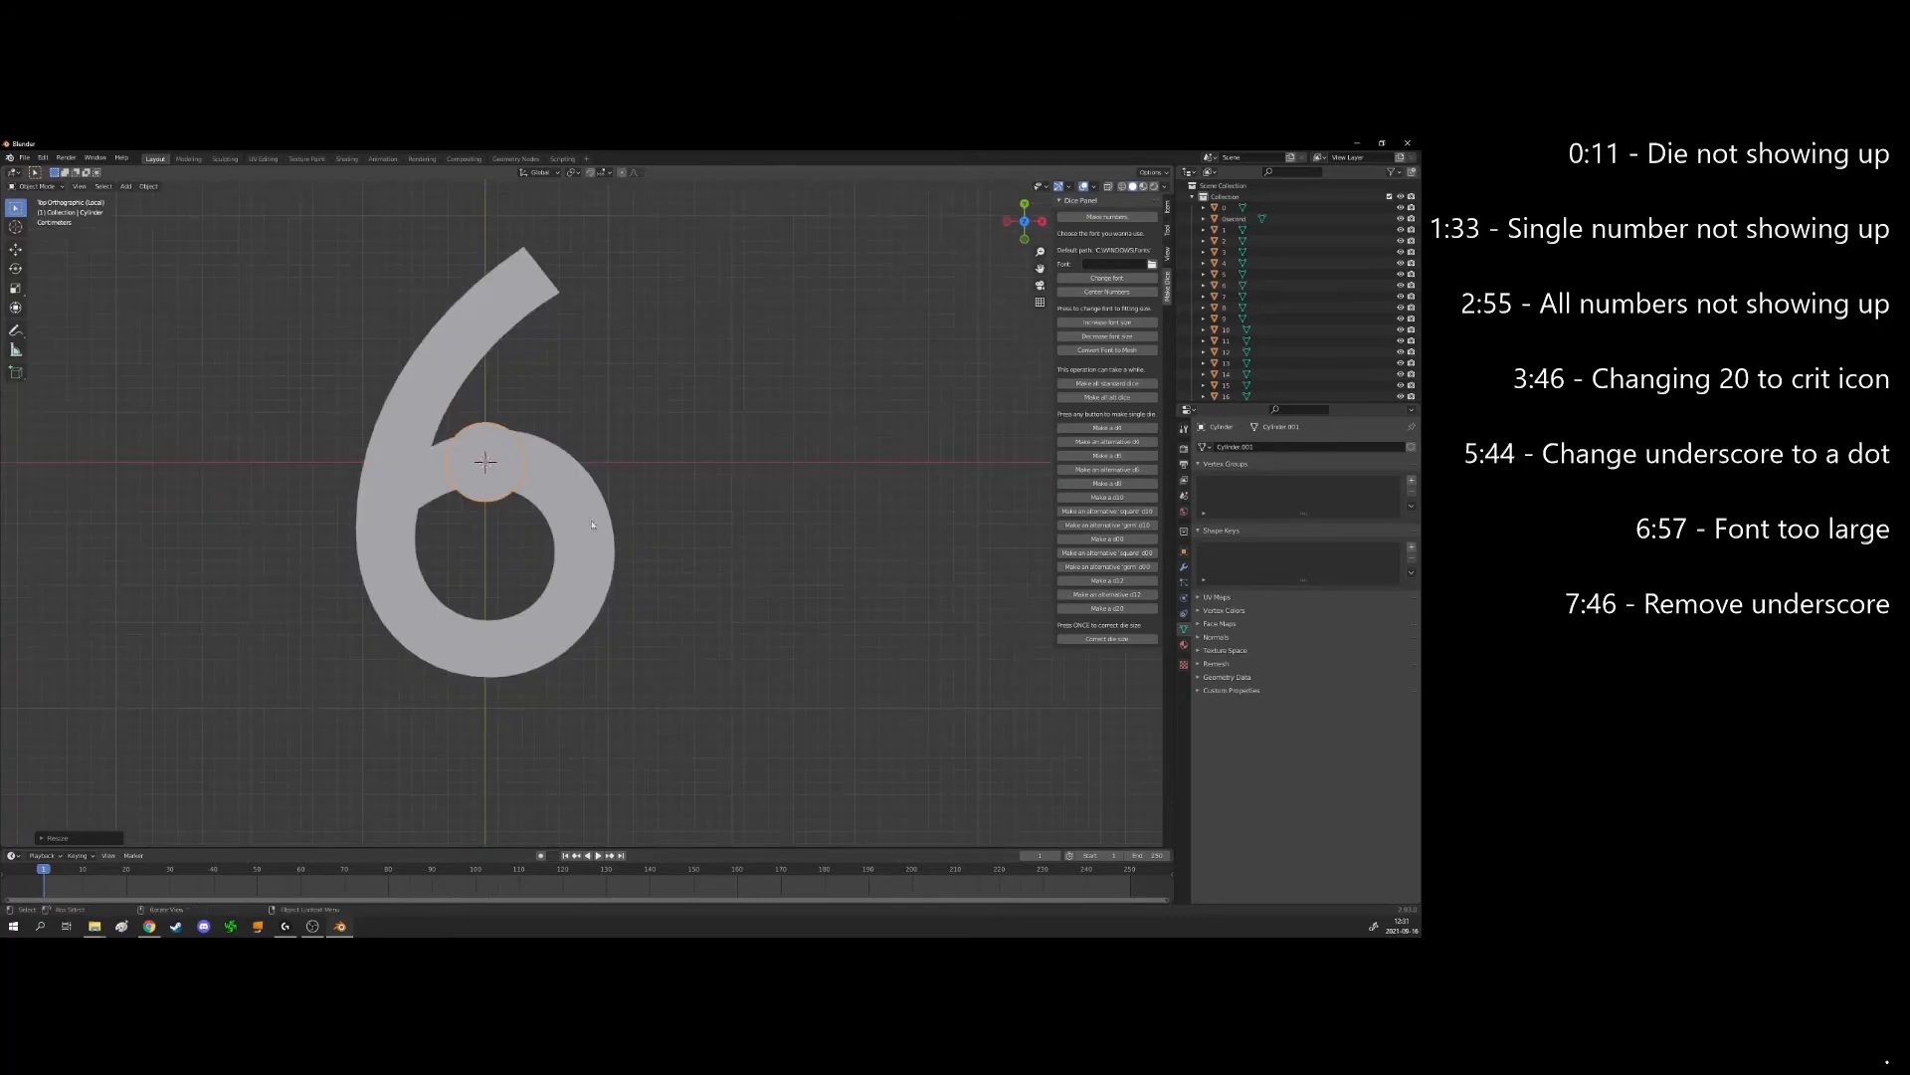
key(g)
click(721, 706)
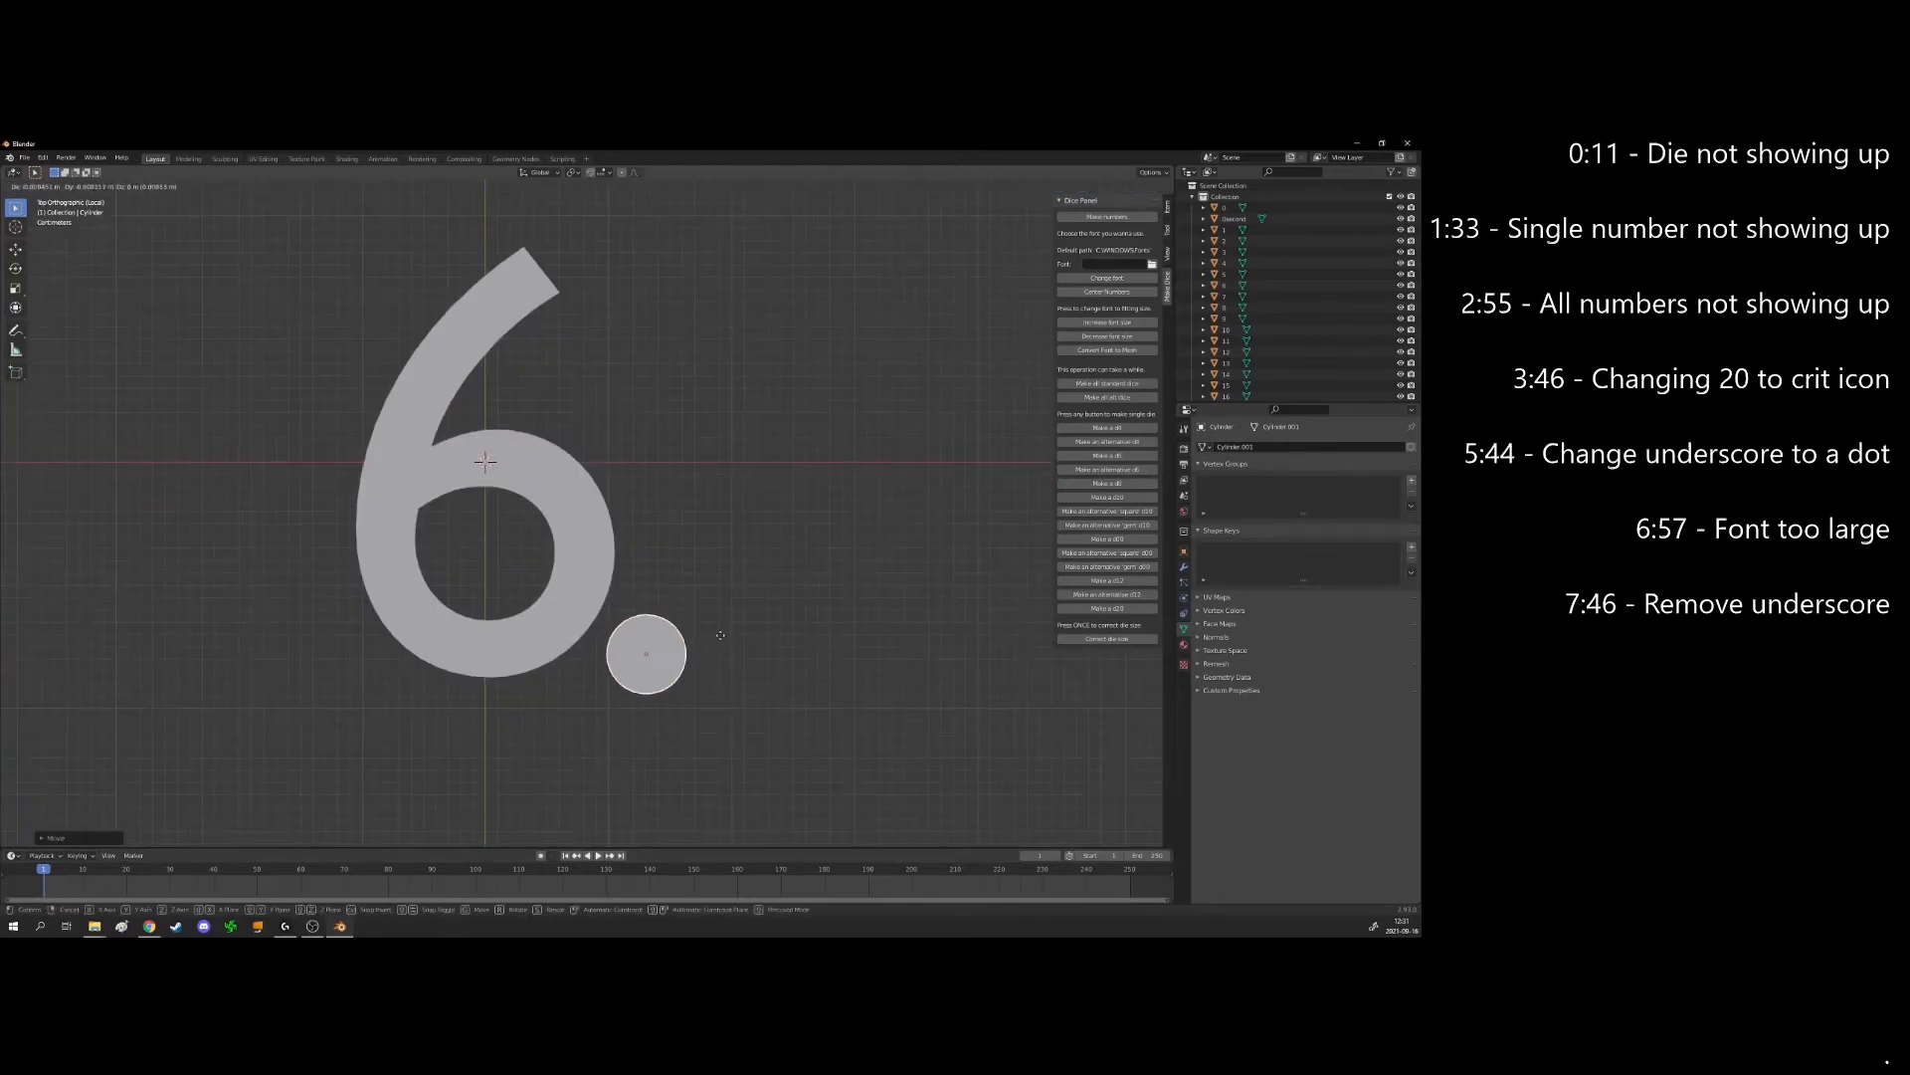
From the front view, scale the dot along Z to match the thickness of the 6
key(KP_1)
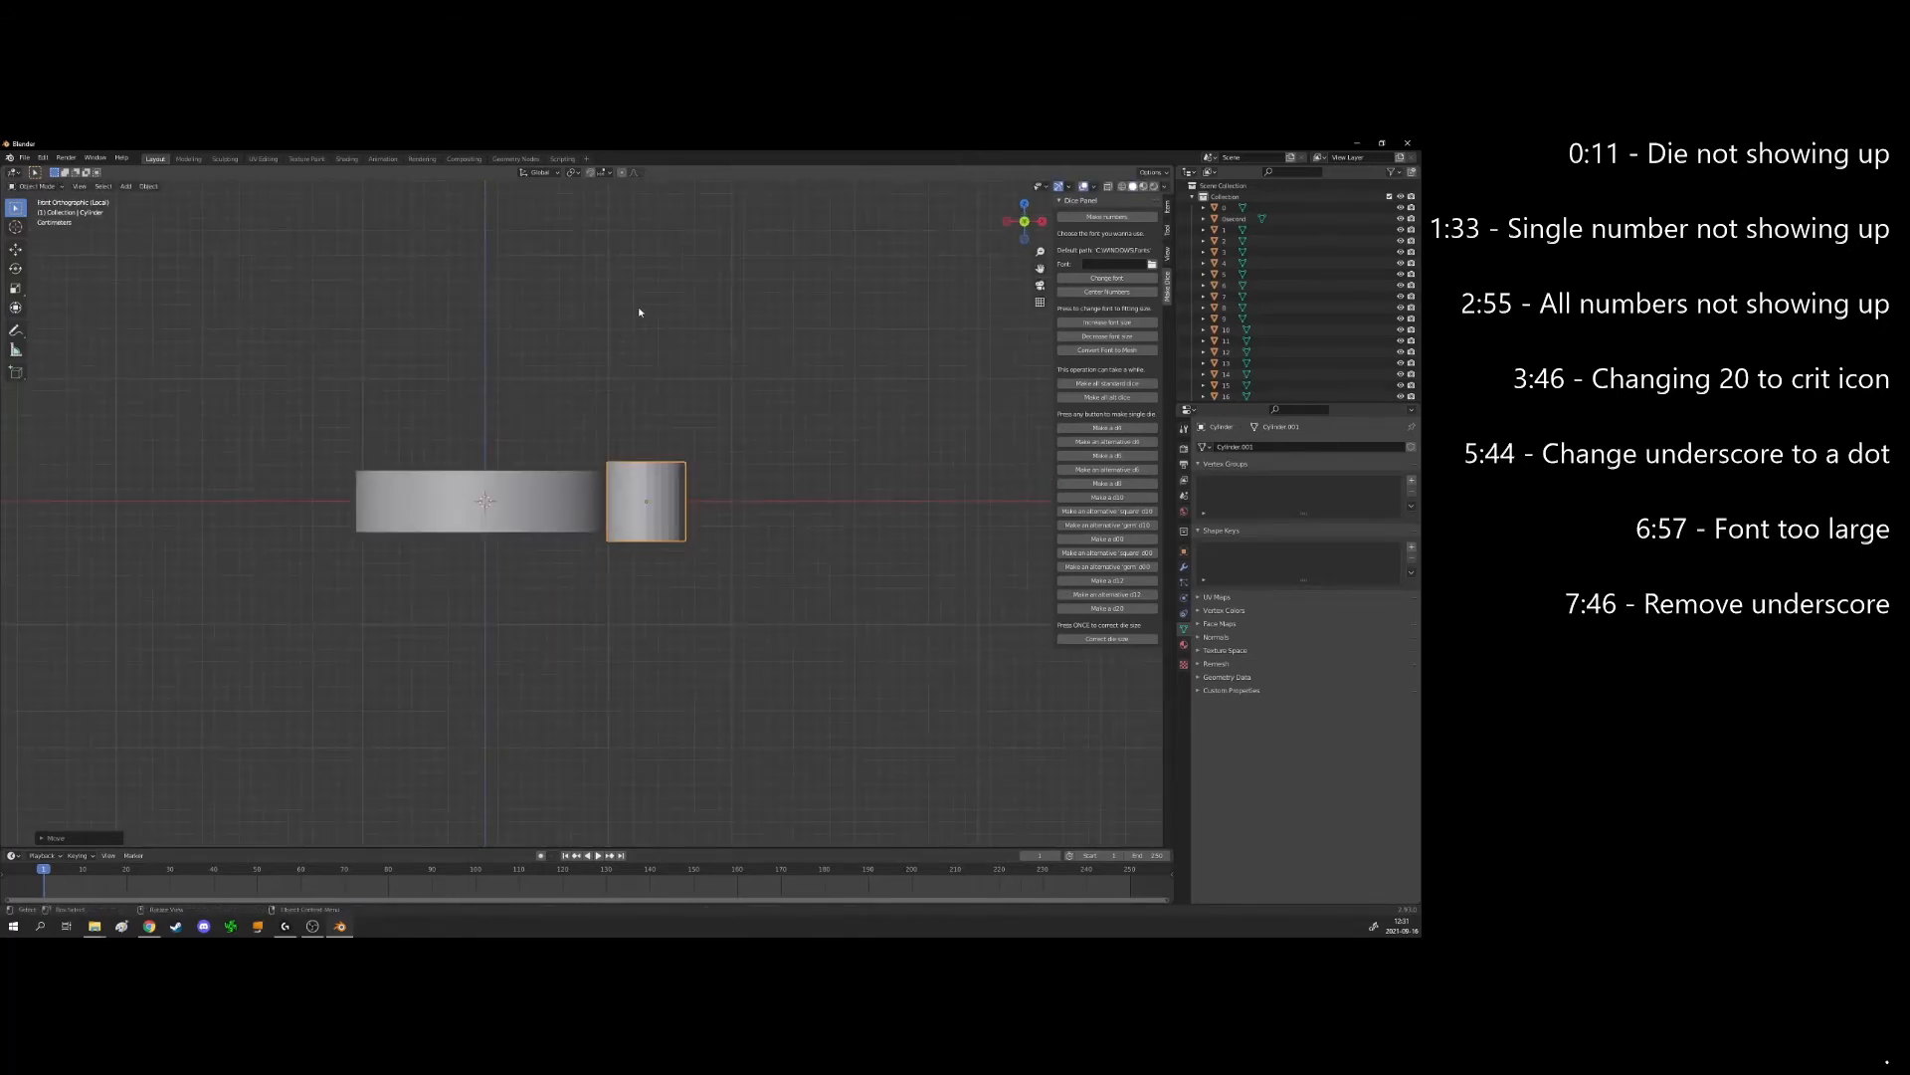
key(s)
key(z)
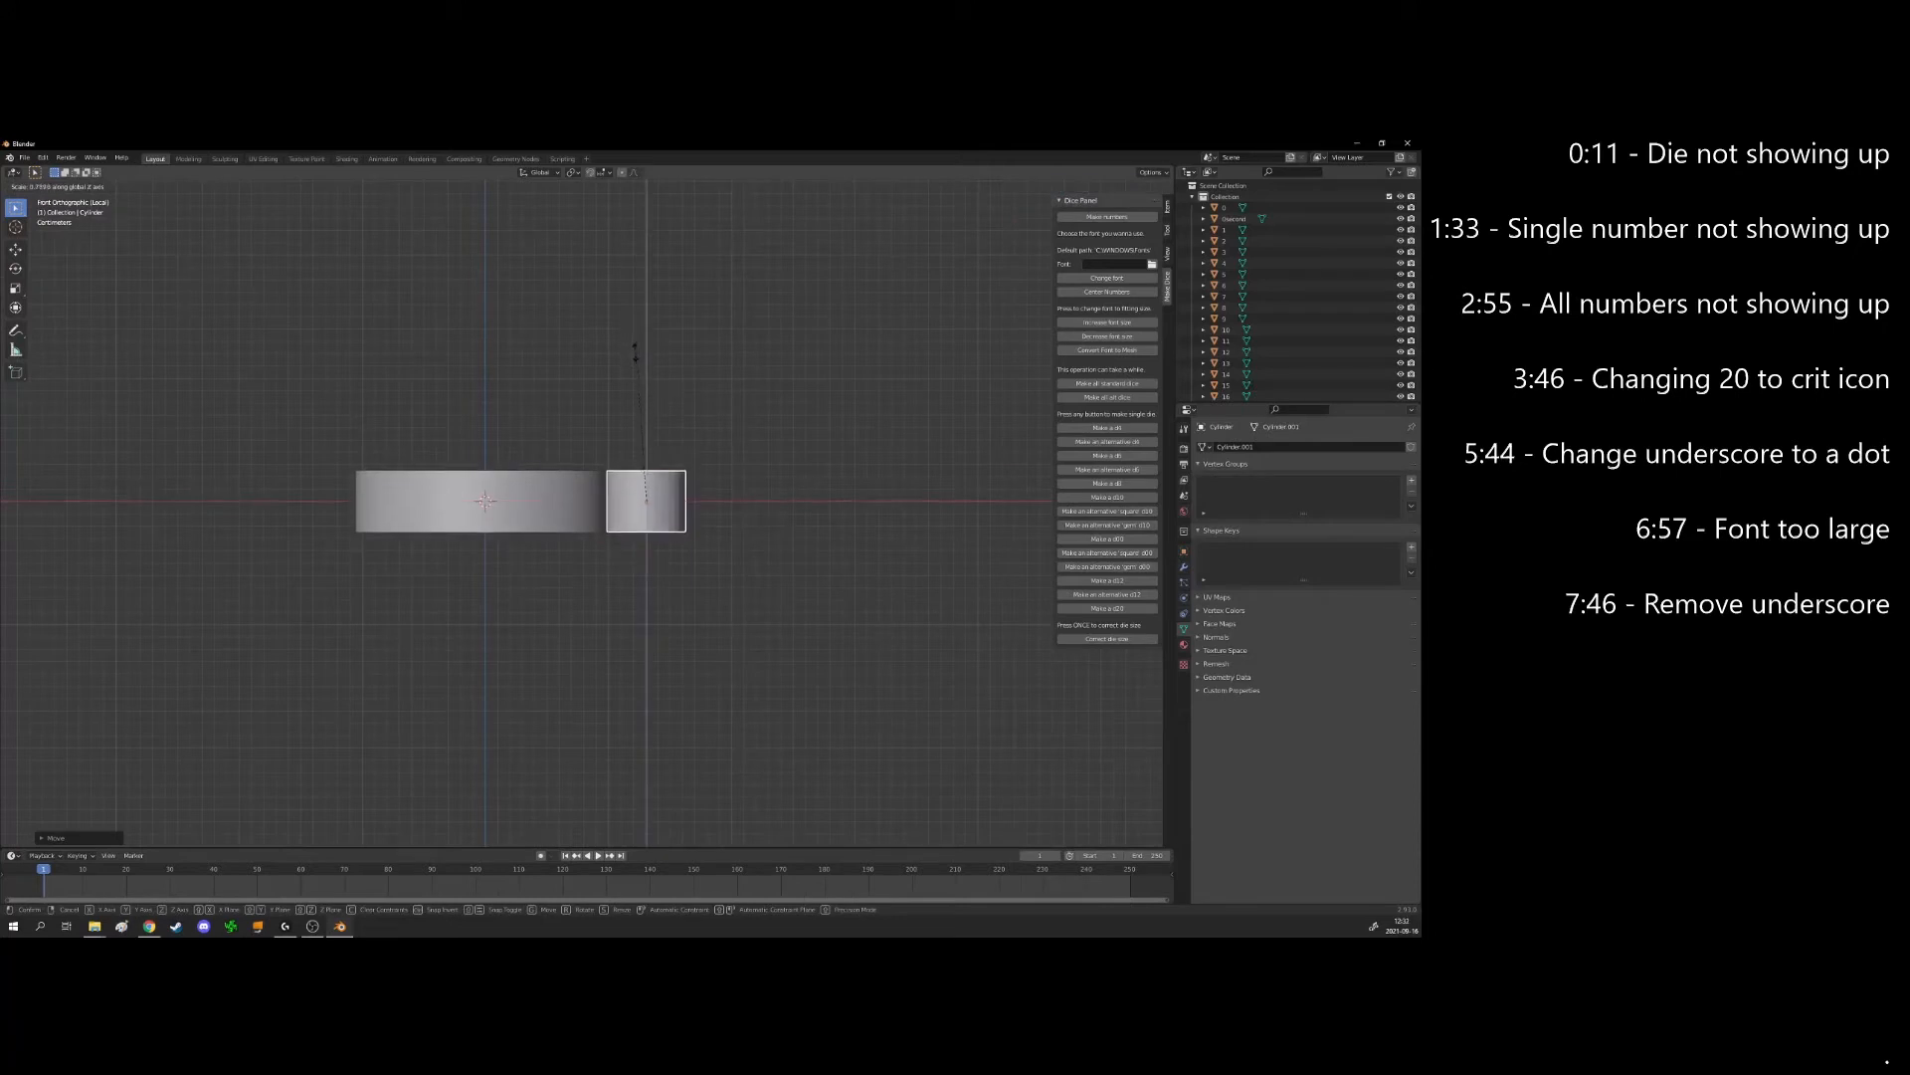
click(730, 416)
middle_drag(730, 416, 704, 539)
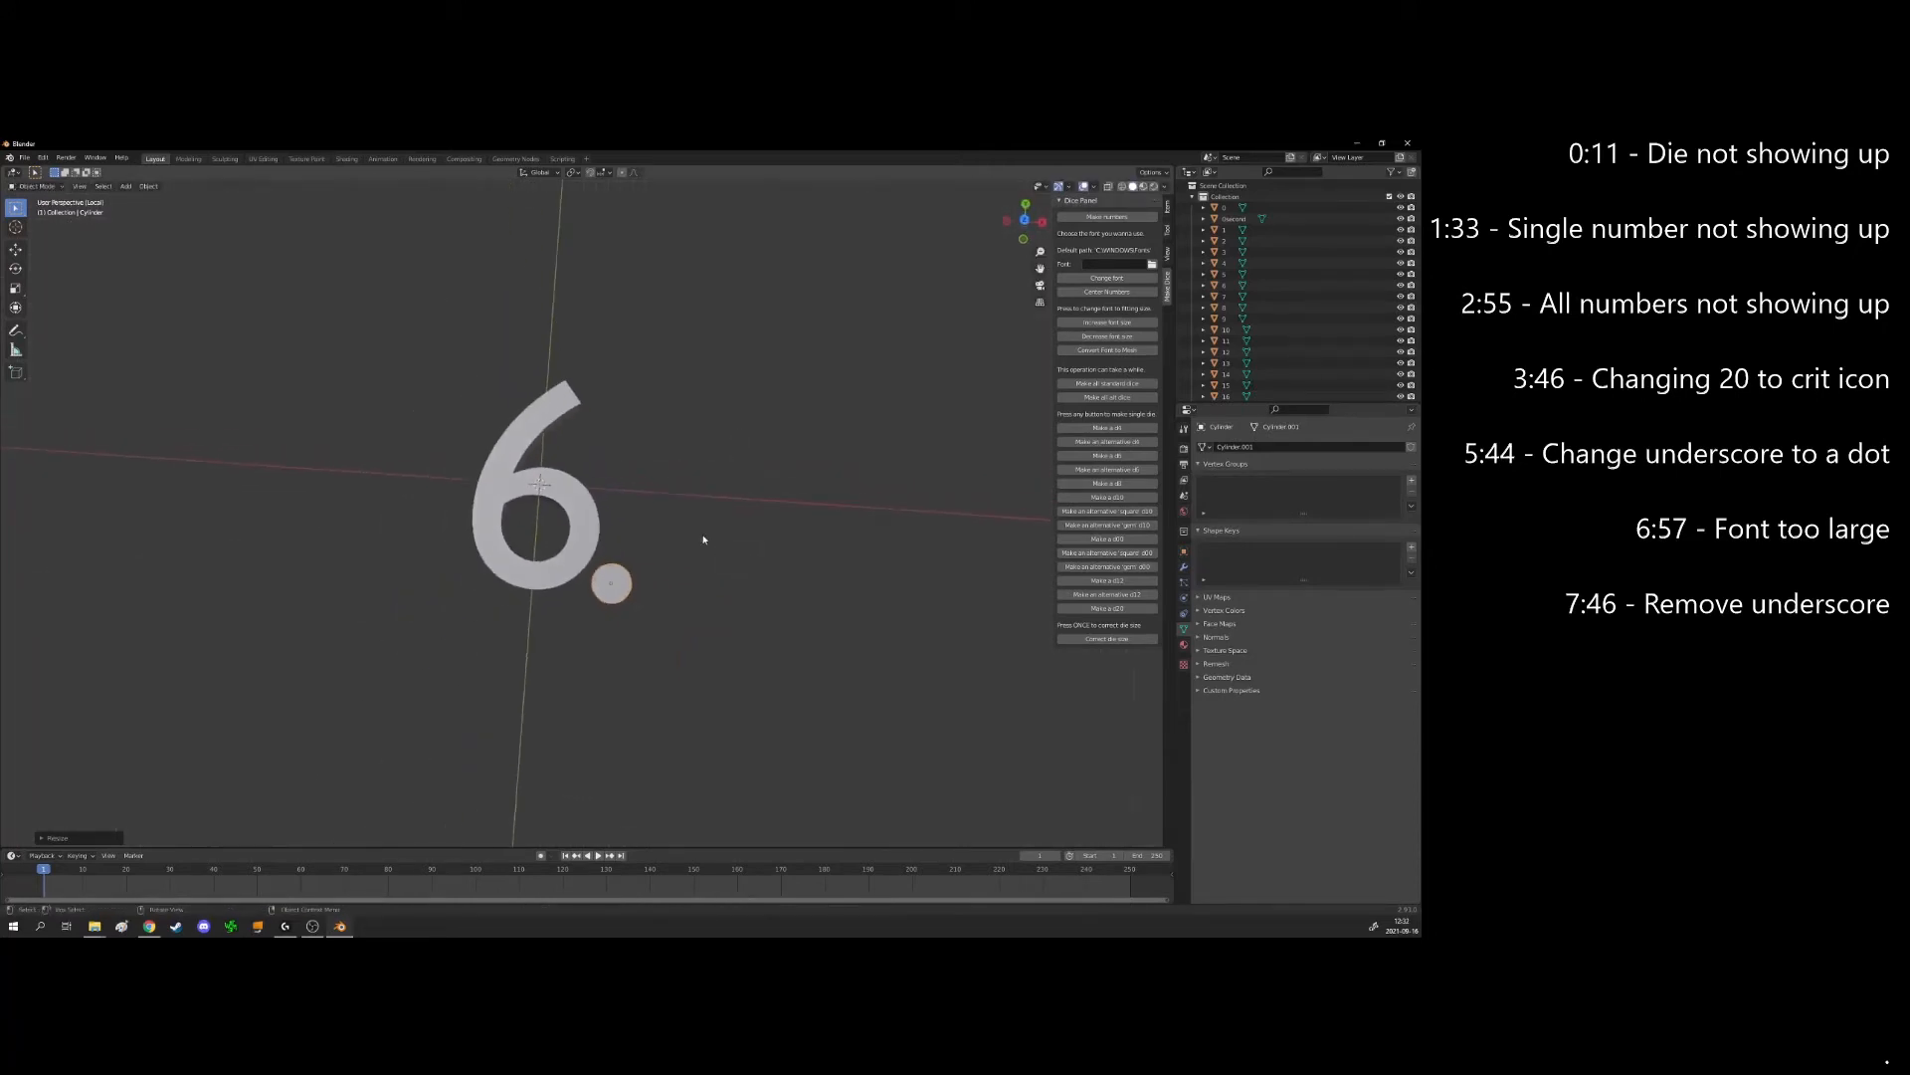
Rename the cylinder object as "_"
scroll(1237, 379, down, 4)
double_click(1234, 380)
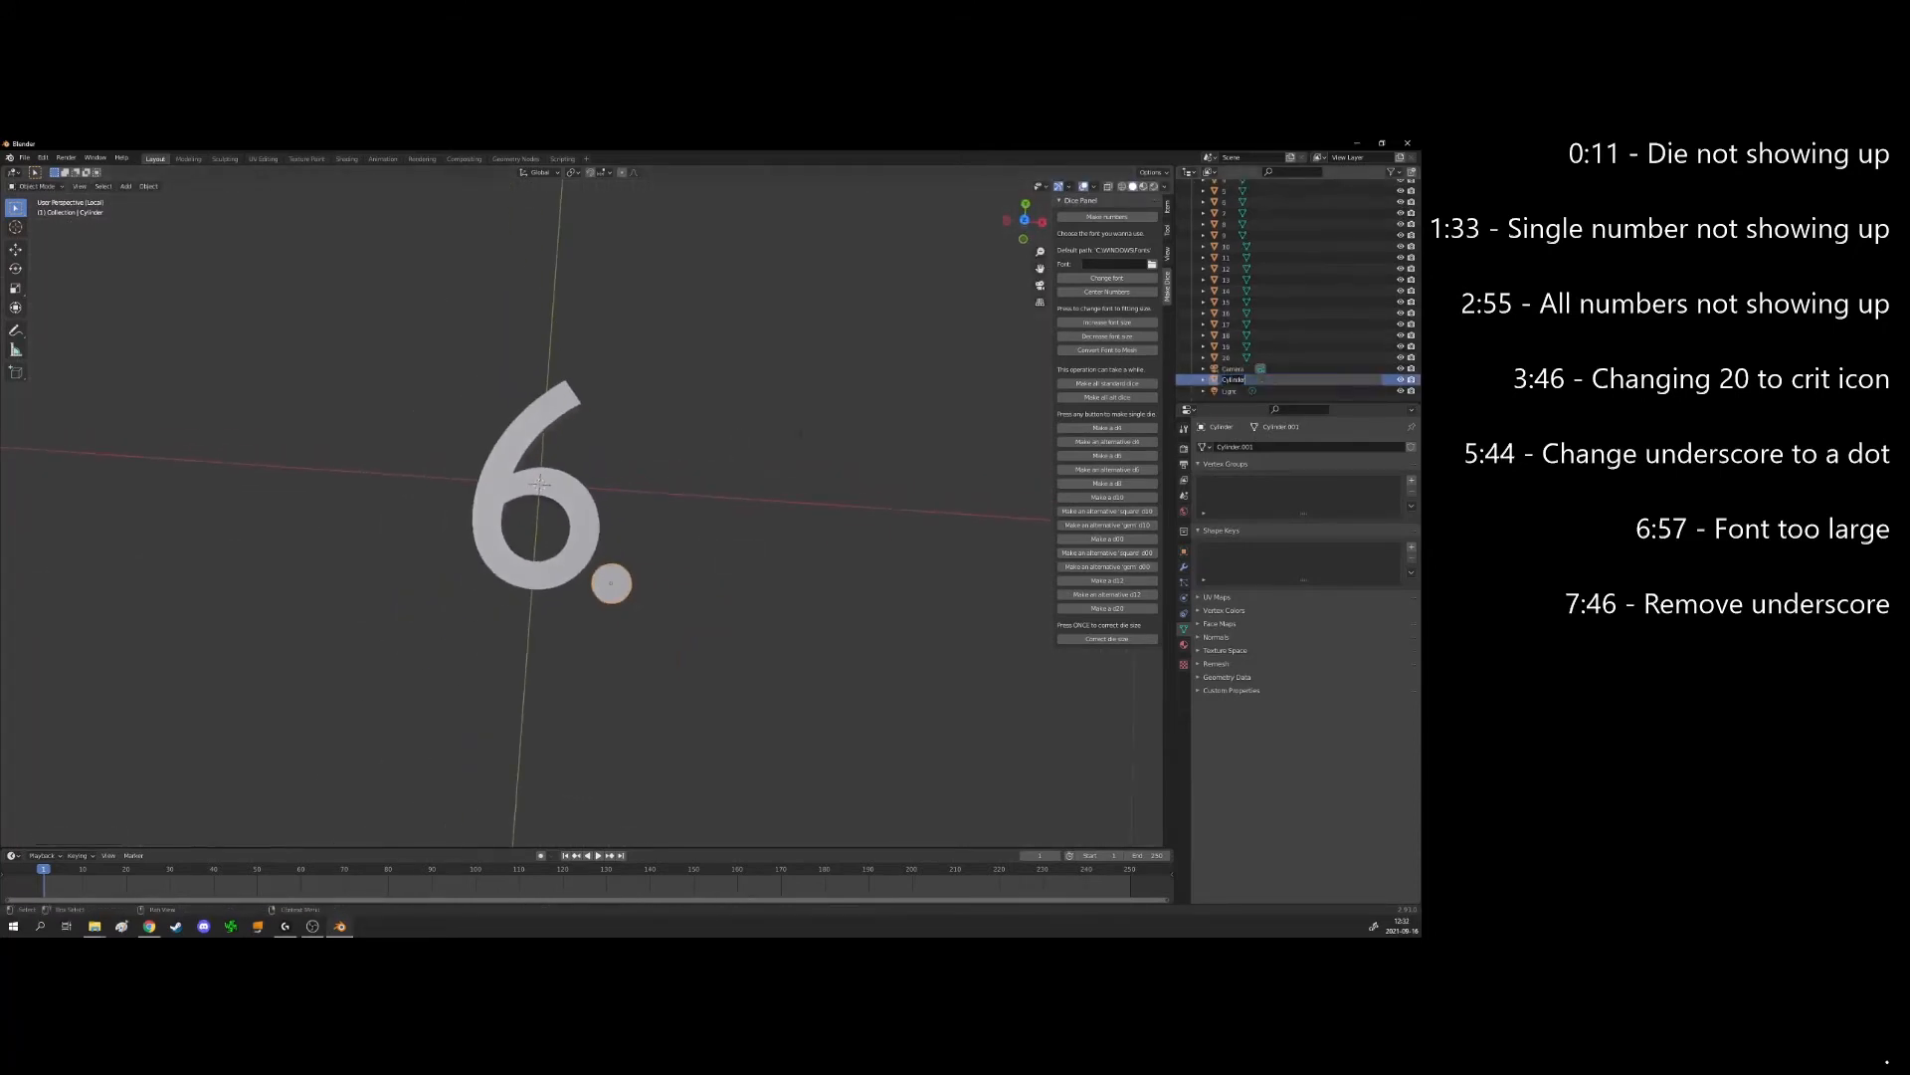
text(_)
key(Return)
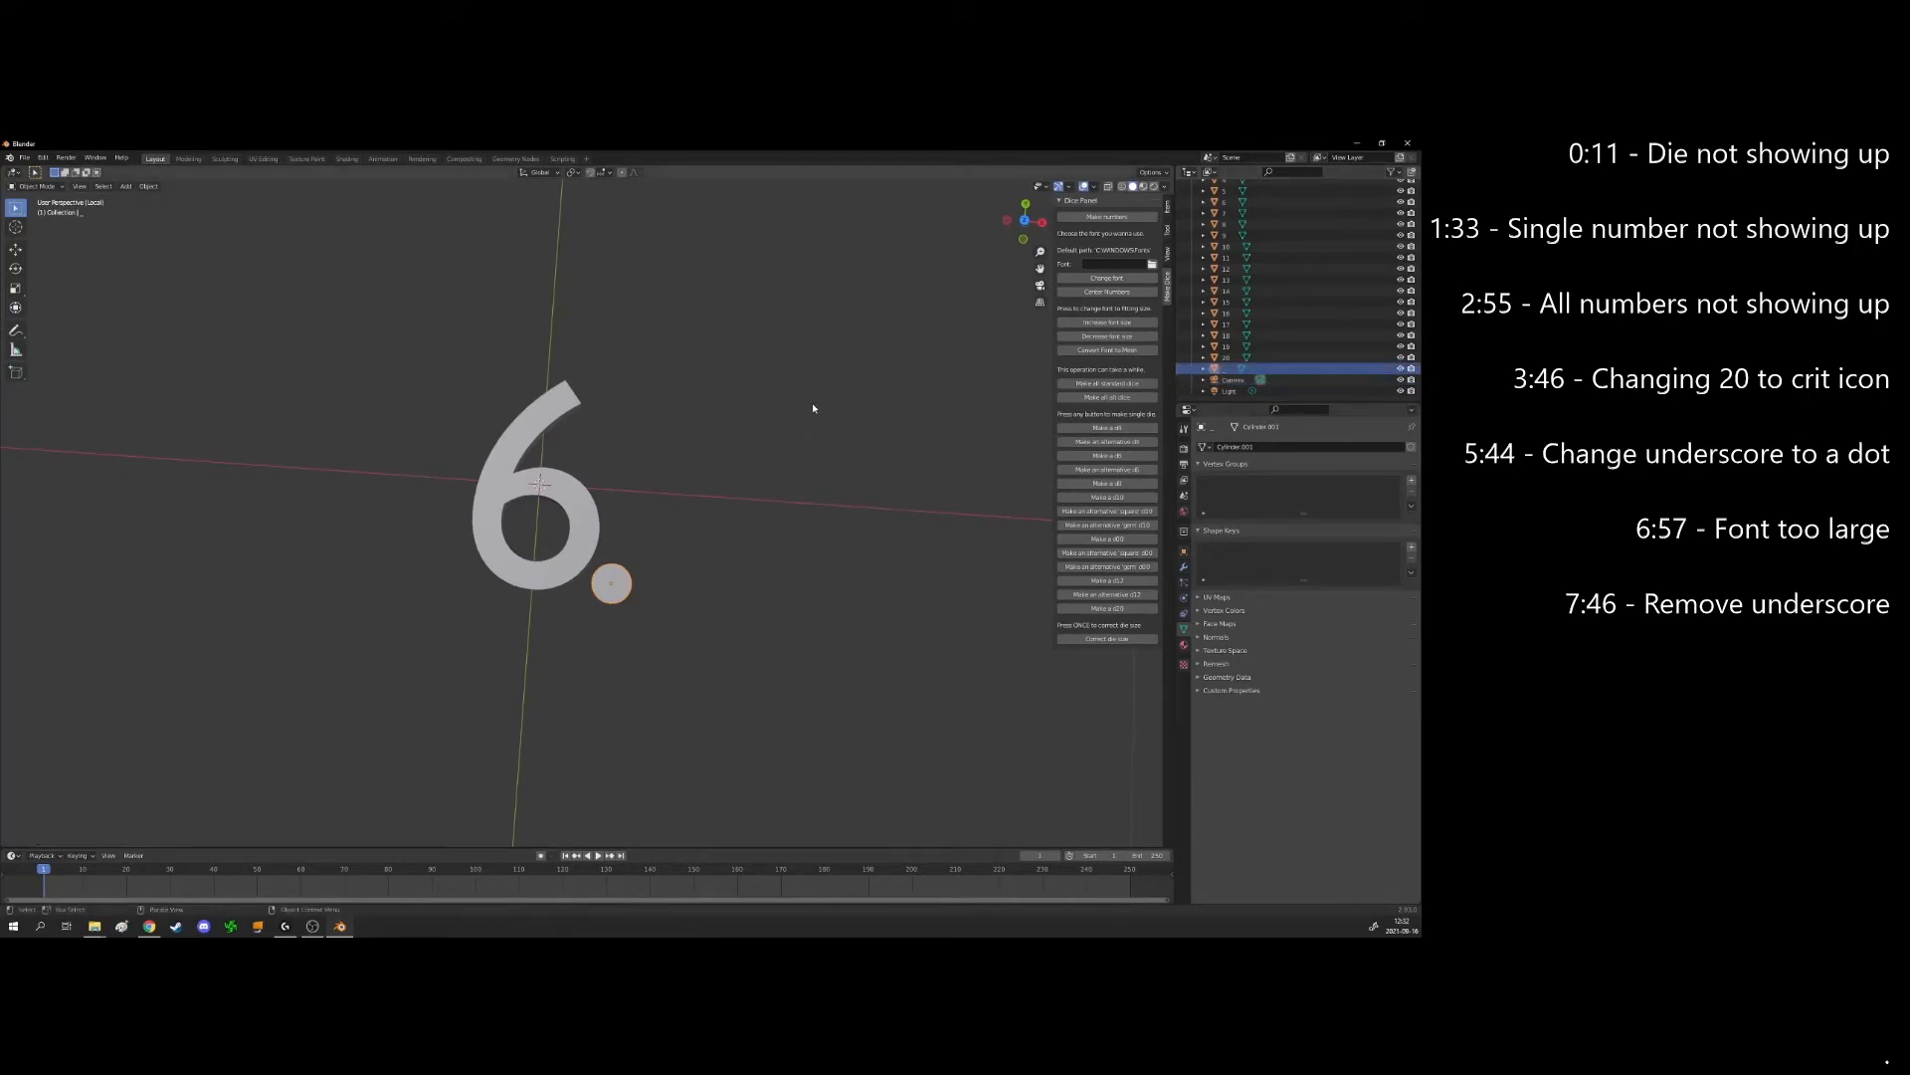
Apply all transforms to the dot, and exit local view to bring back the other number meshes
click(141, 188)
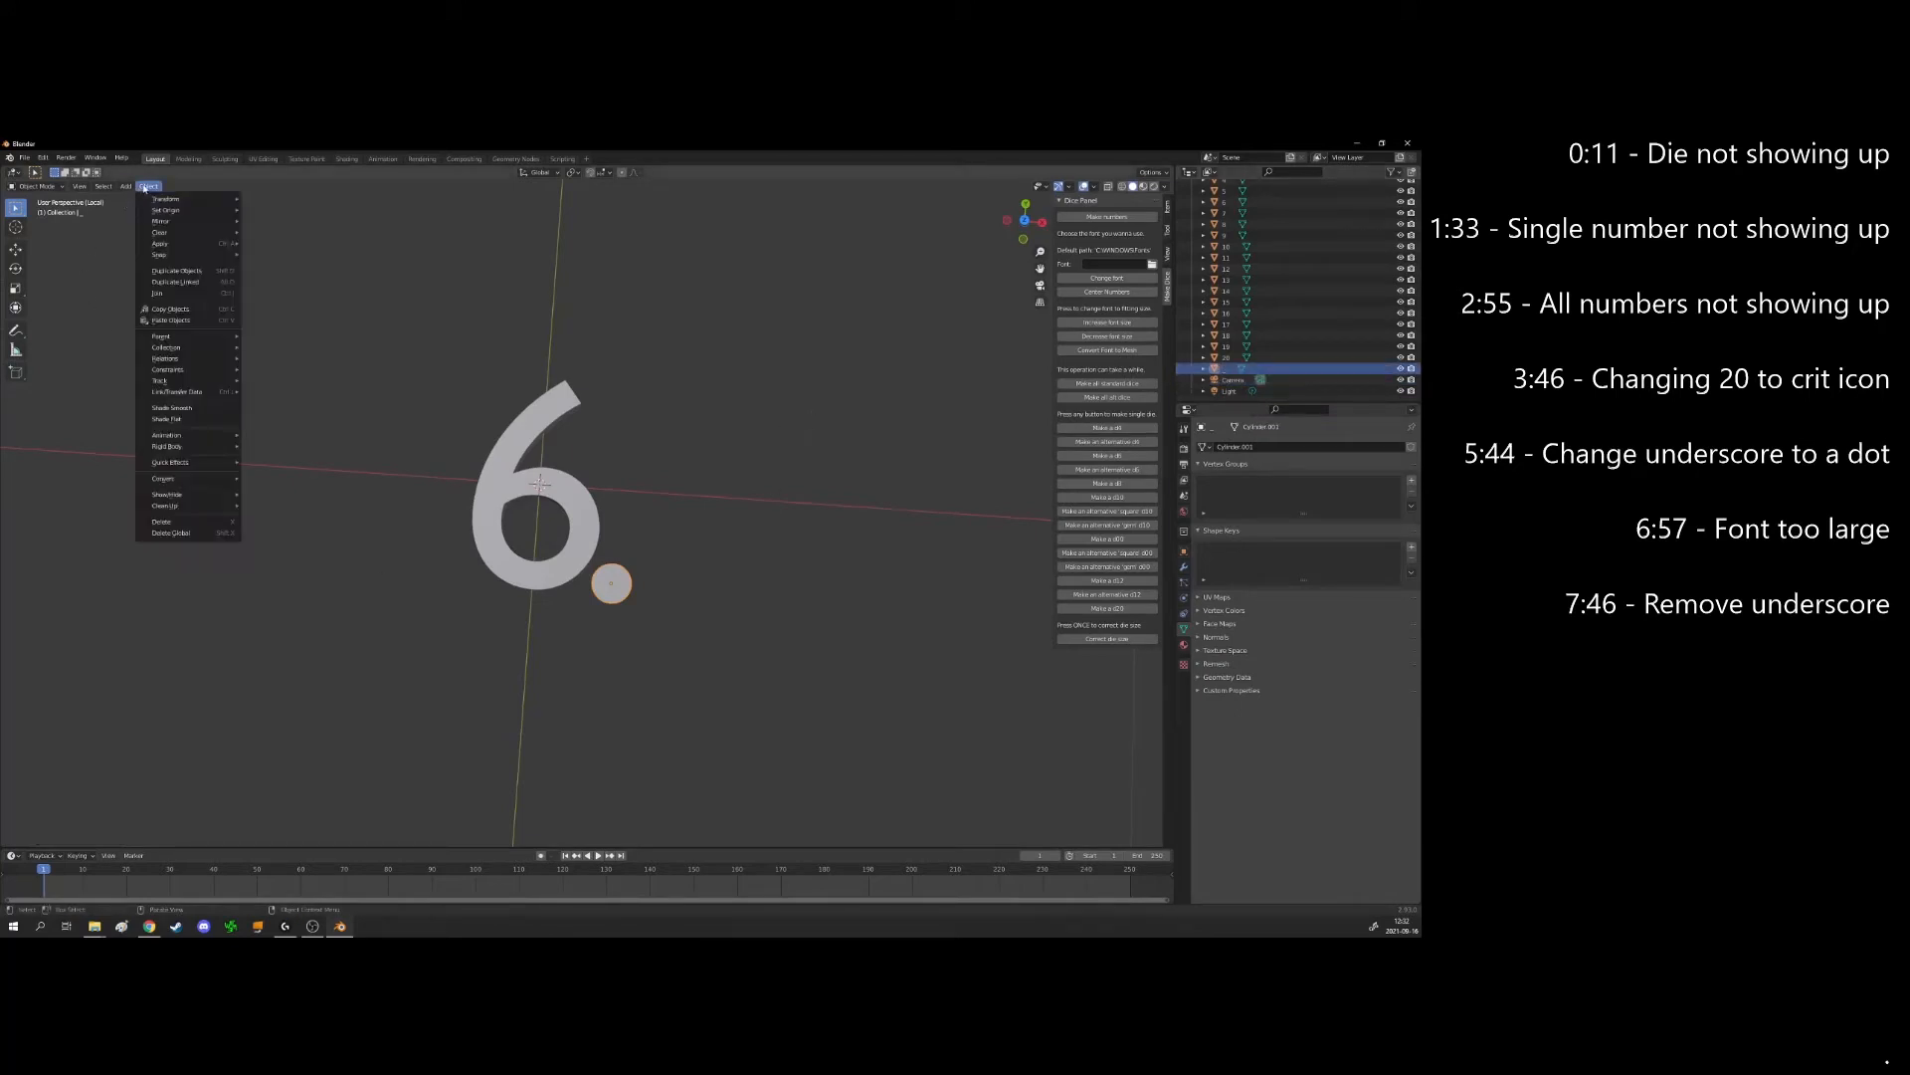
mouse_move(164, 244)
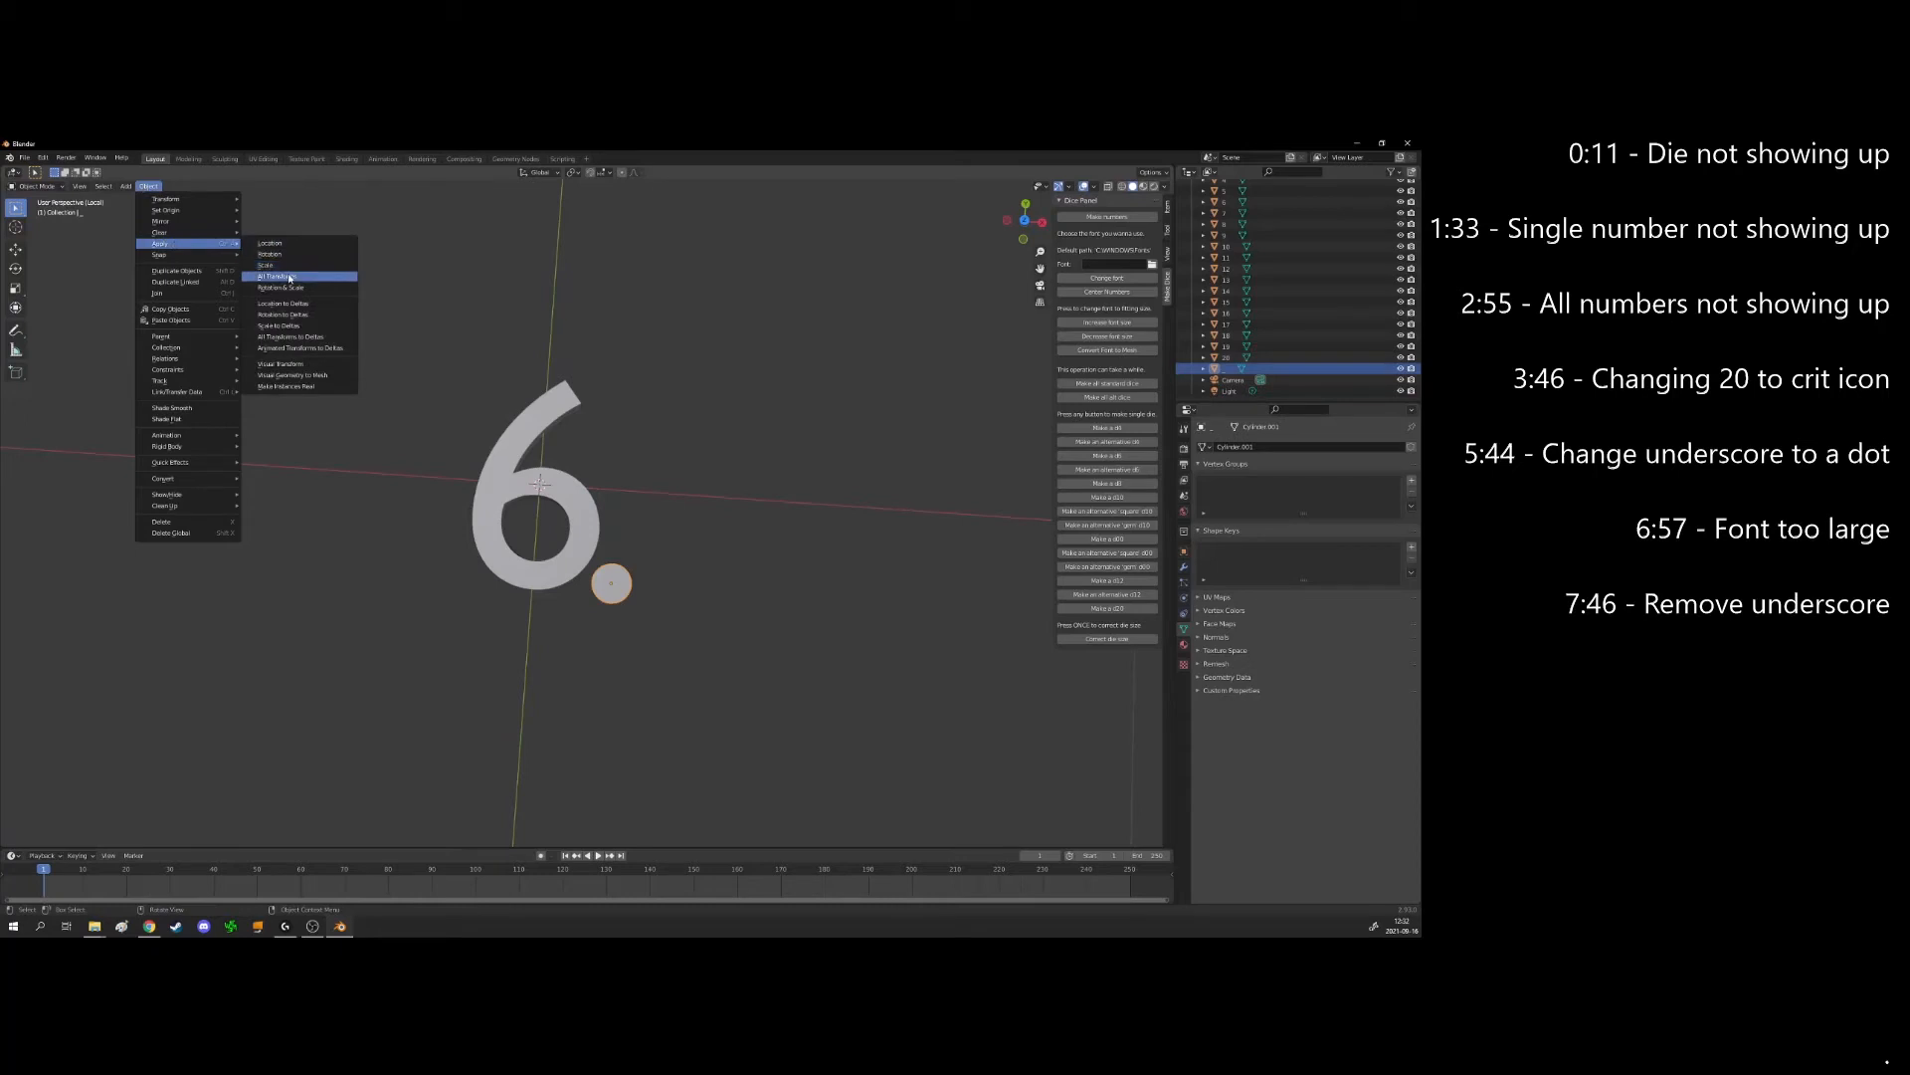
click(283, 277)
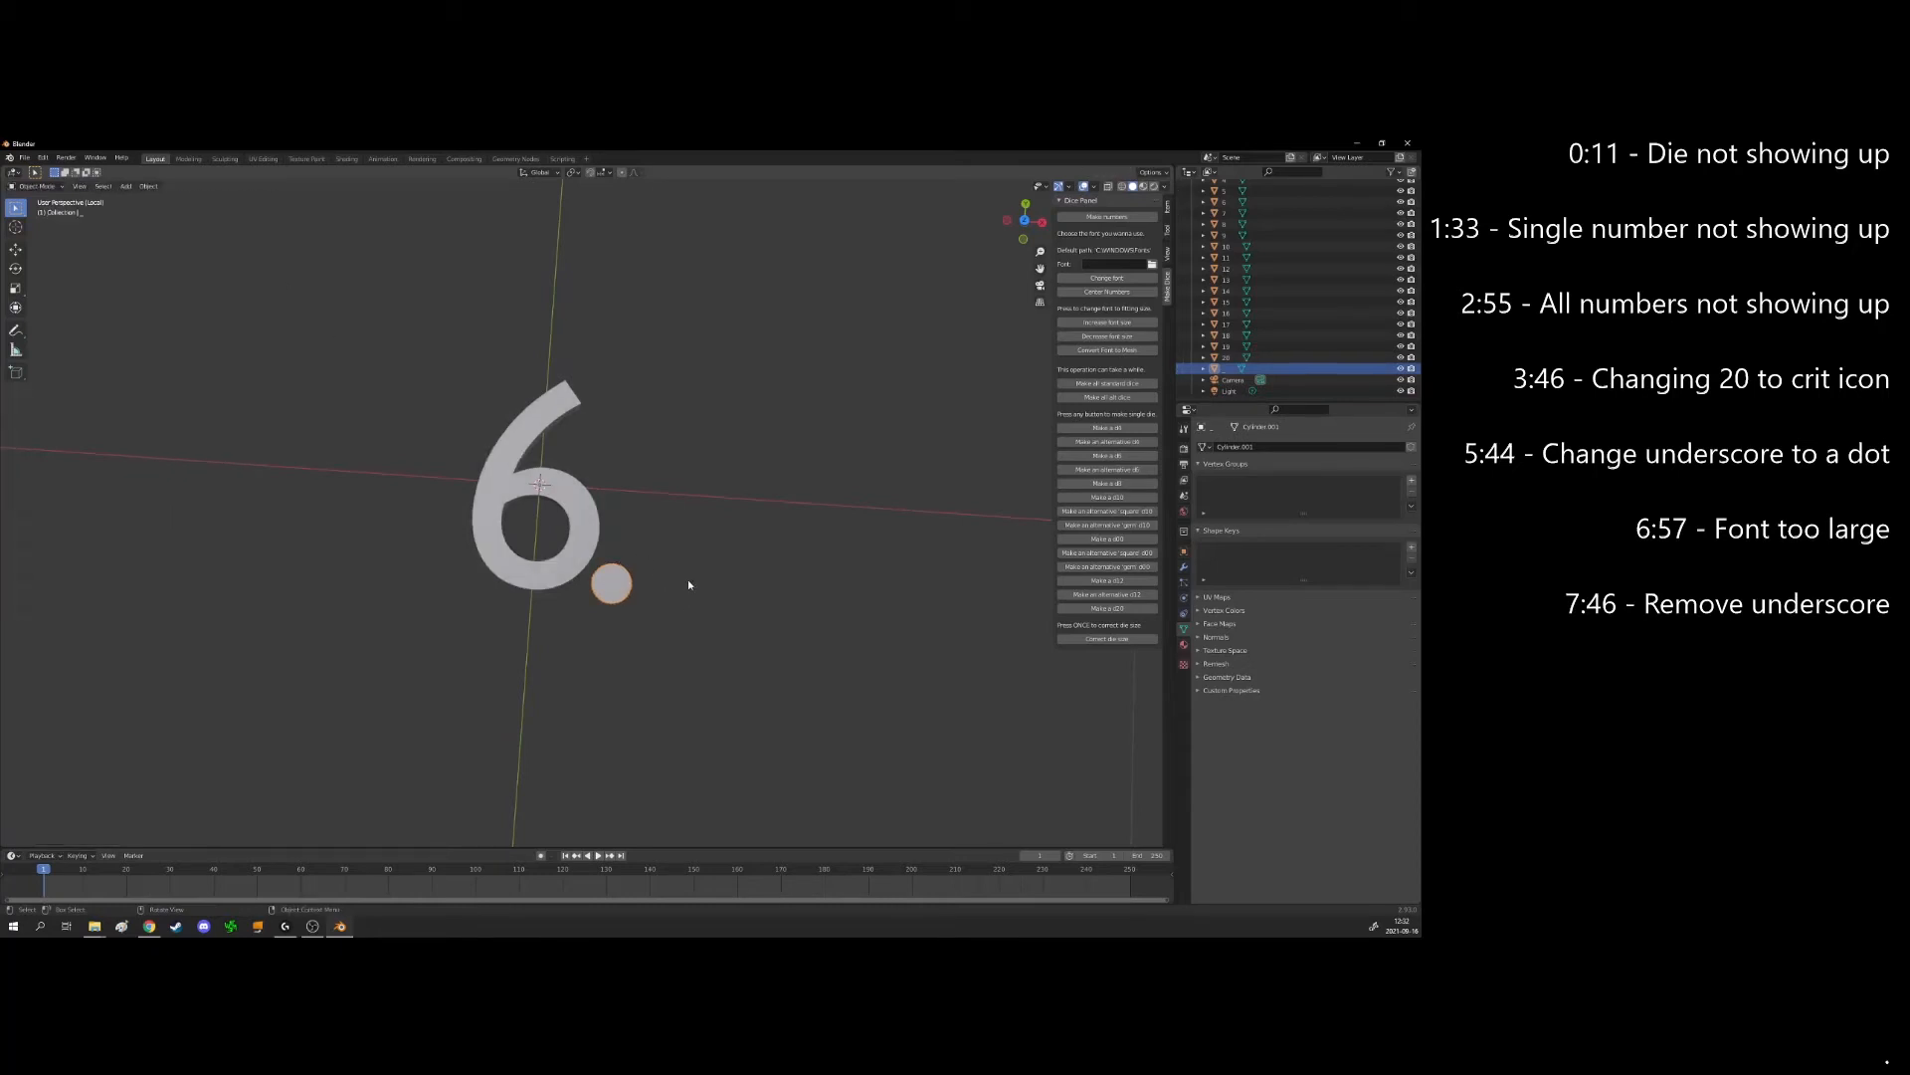
key(KP_Divide)
click(749, 572)
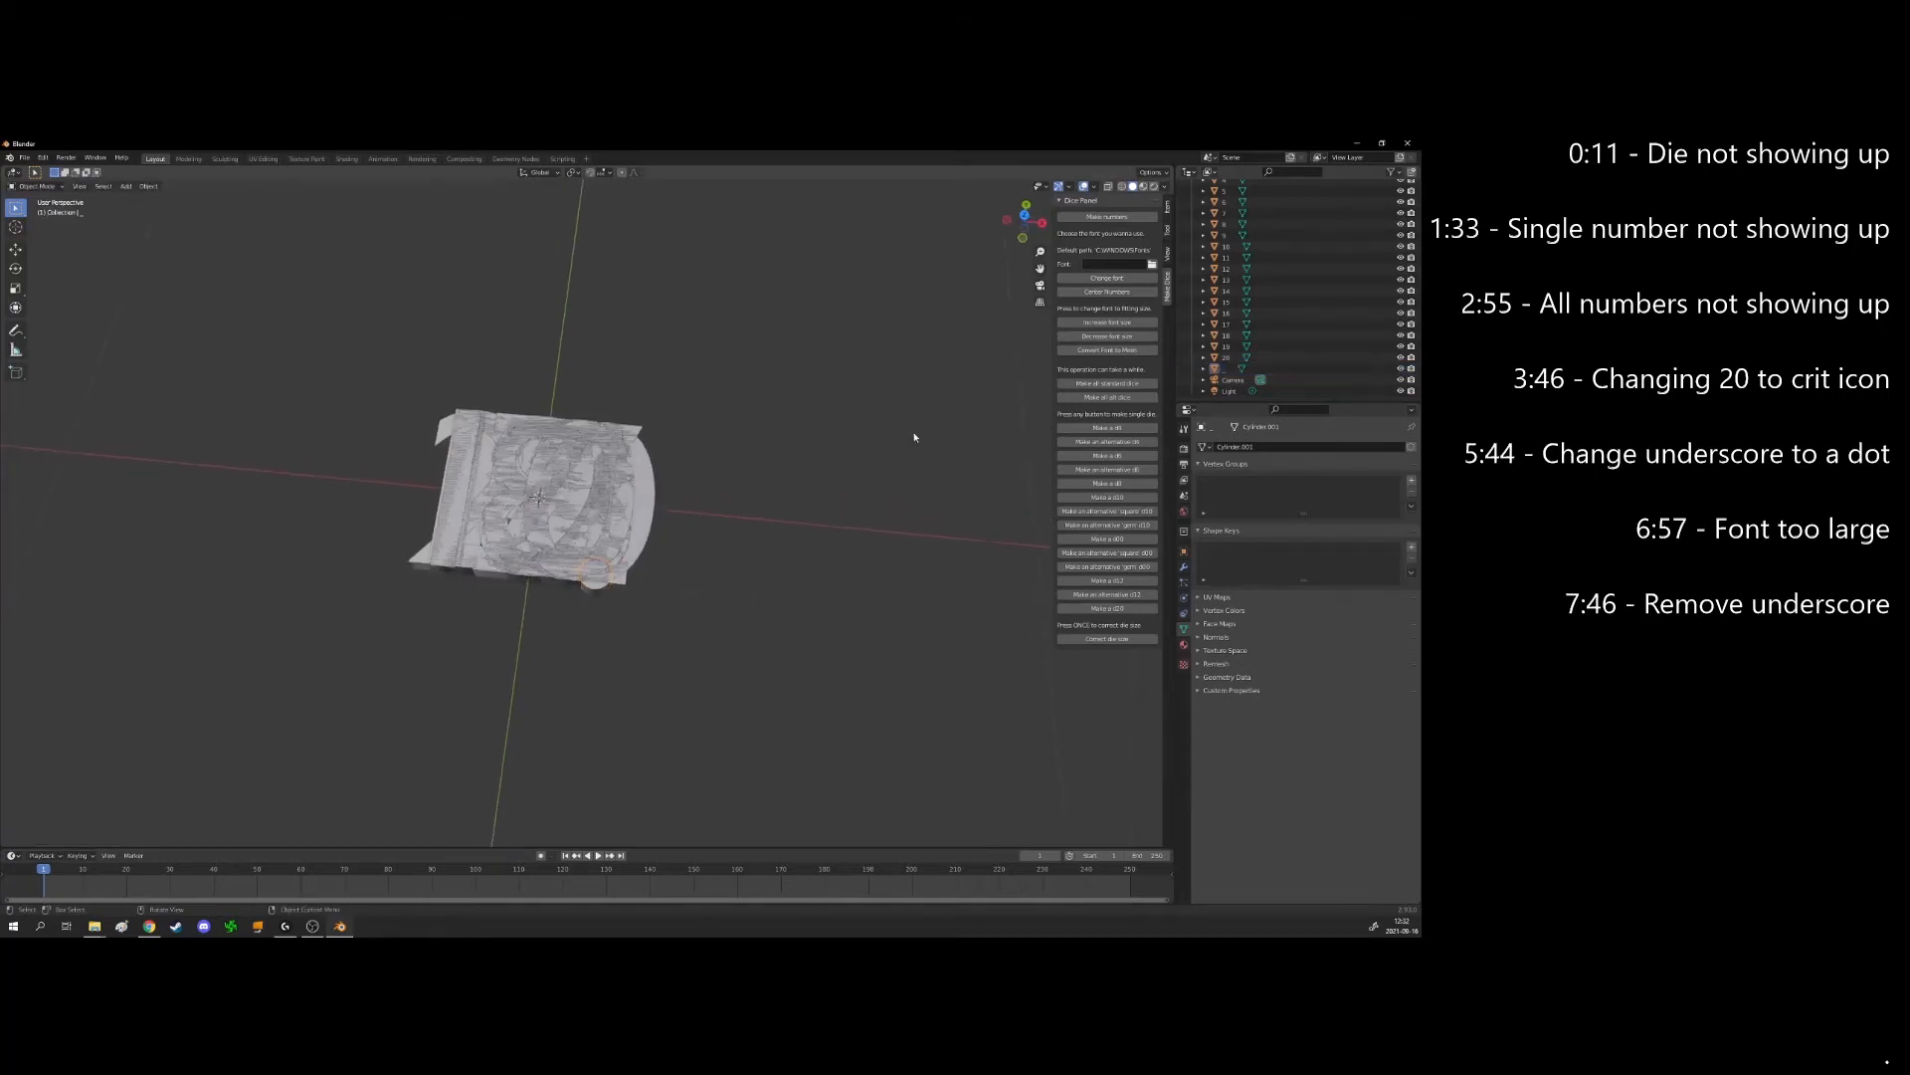
Generate a d20 with the dot as its underscore replacement, and inspect the engraved faces
click(1102, 610)
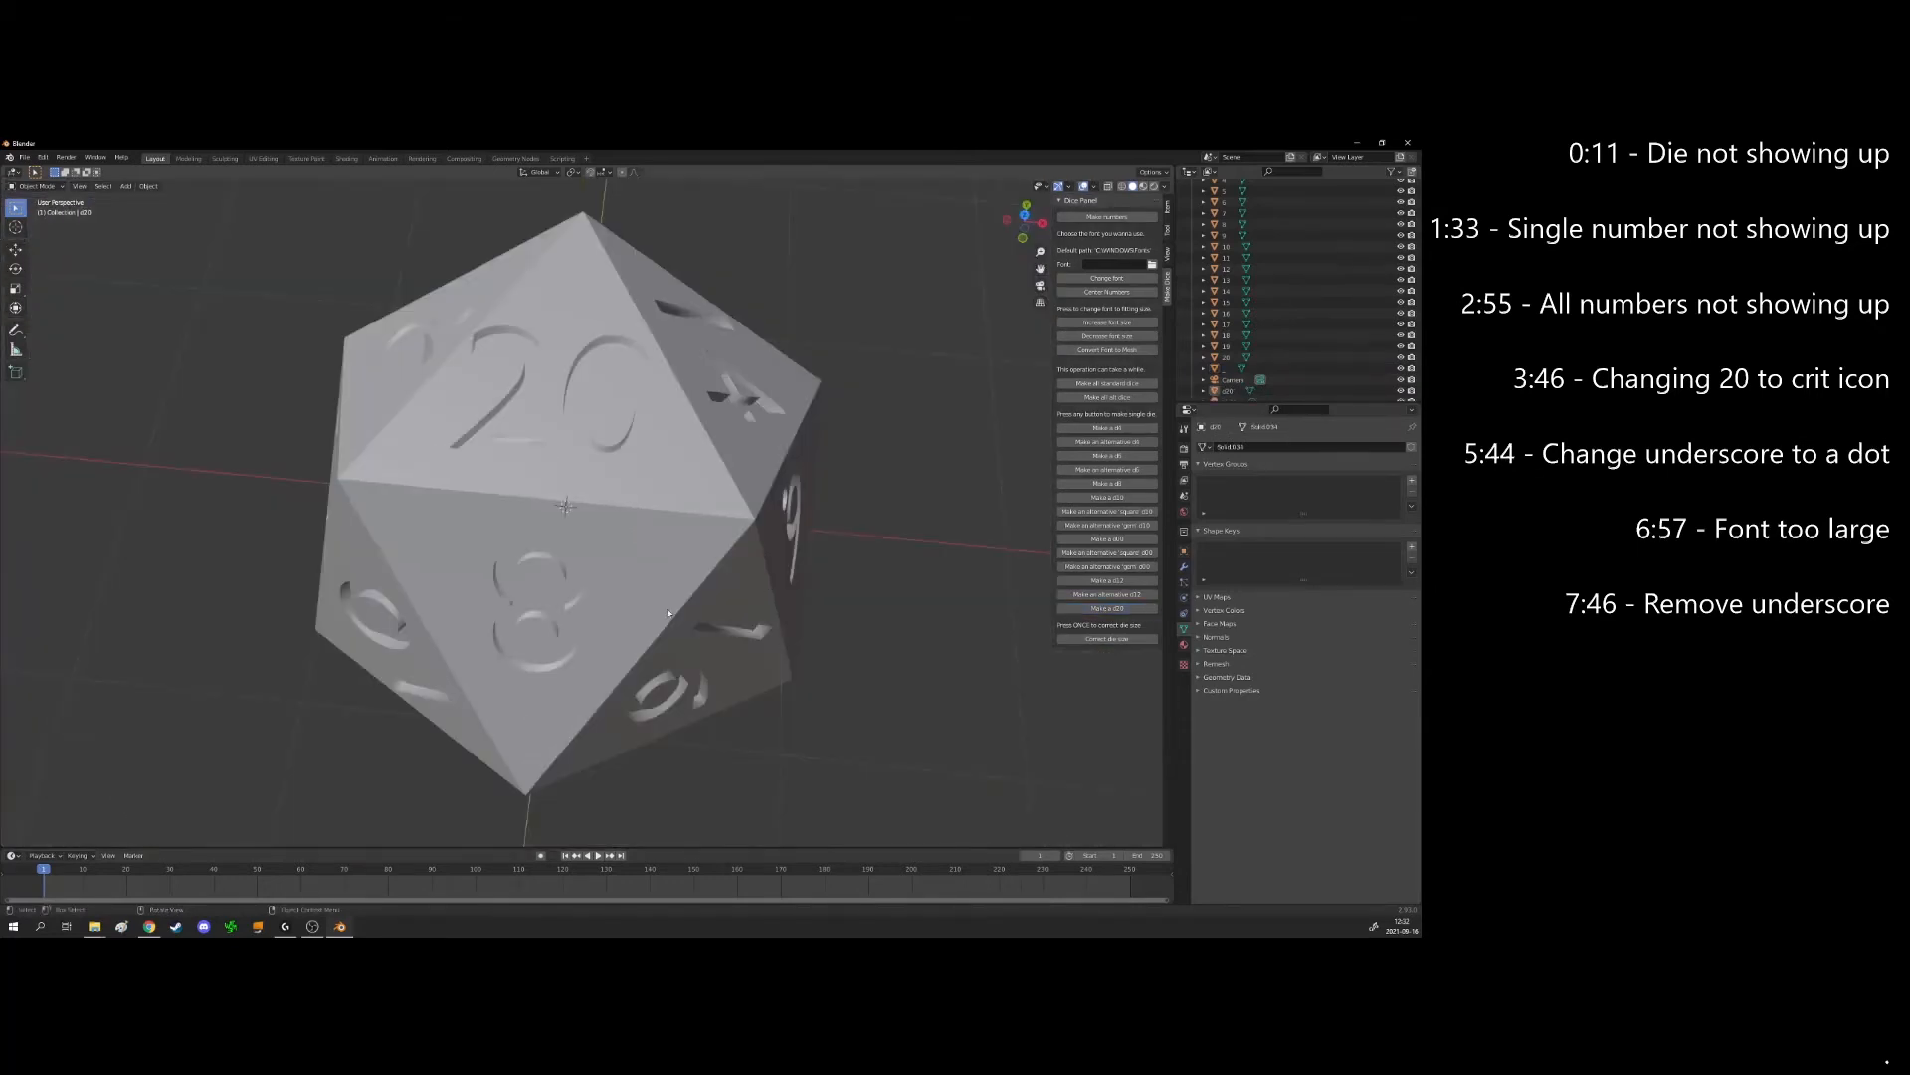
middle_drag(668, 613, 625, 544)
scroll(825, 538, down, 4)
scroll(825, 538, up, 5)
scroll(825, 538, down, 5)
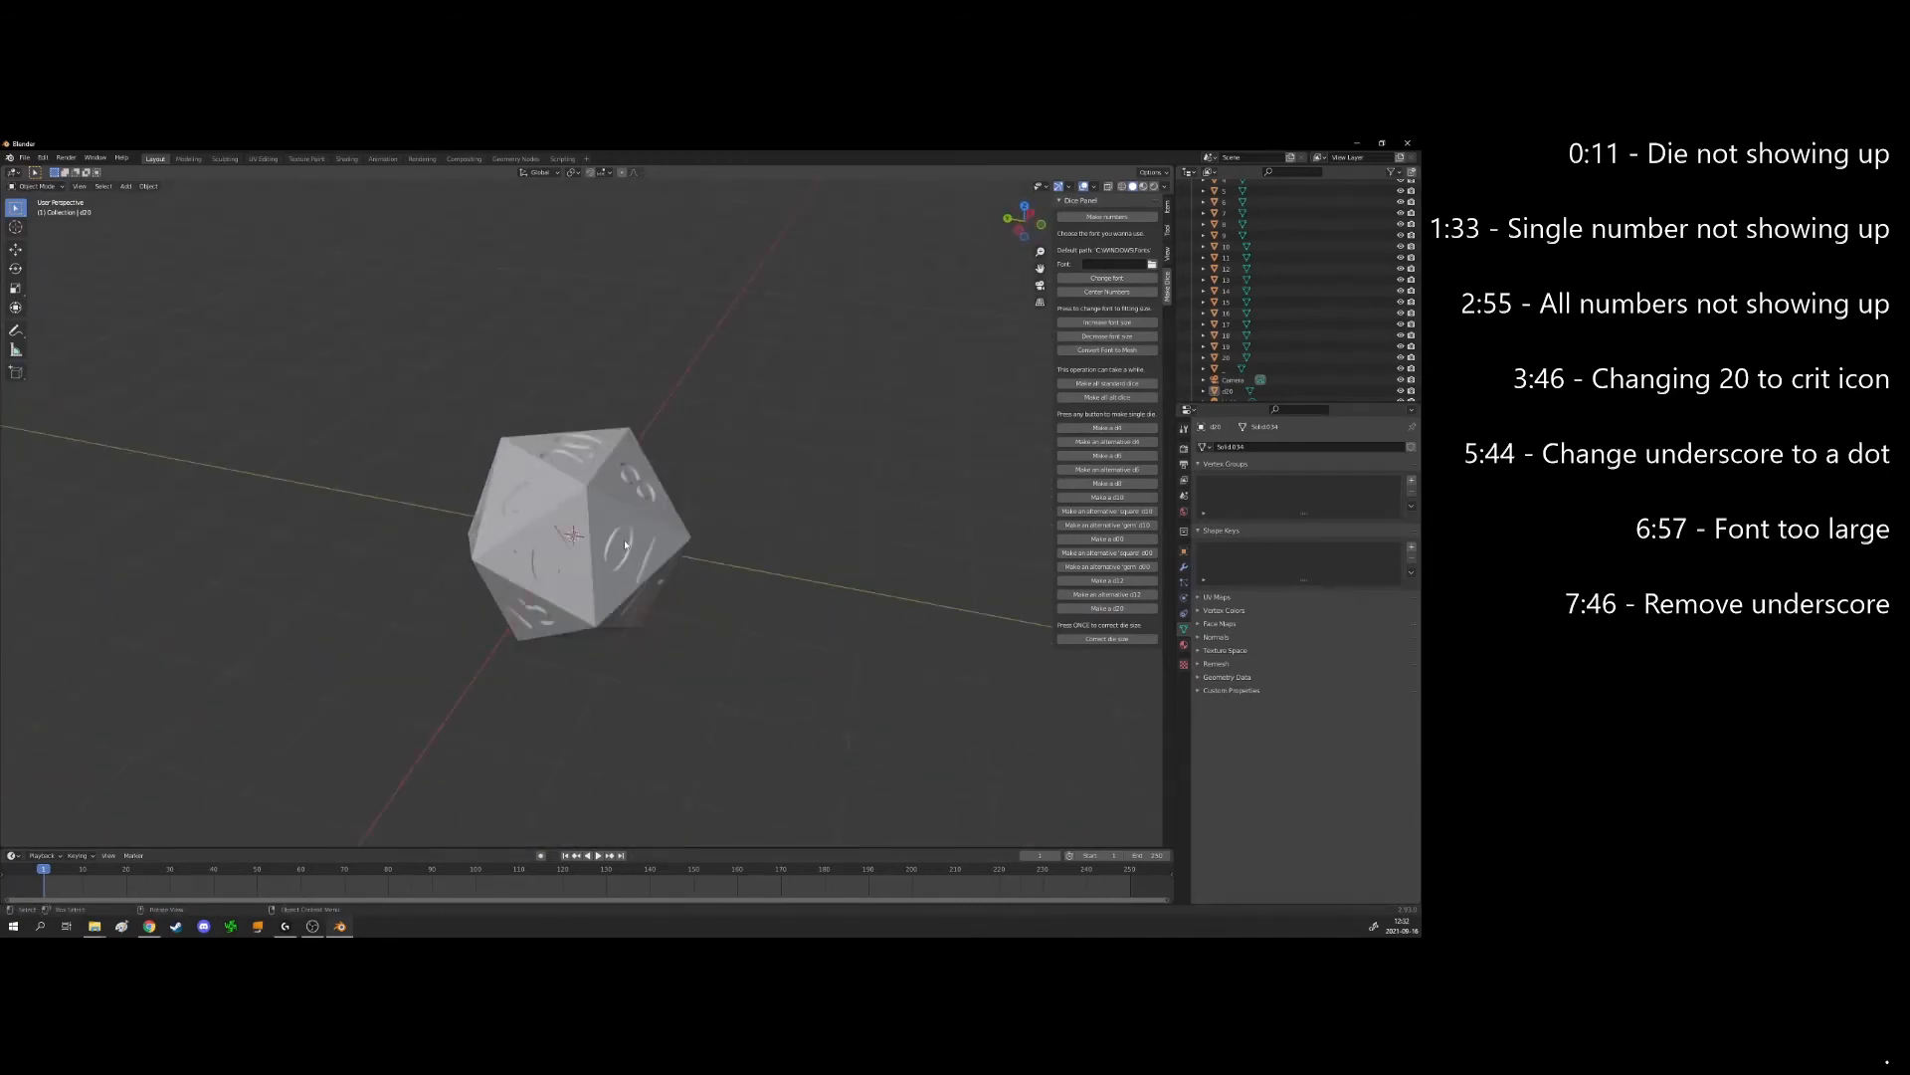
Delete the d20 made with the dot marker, keeping the number meshes
click(626, 544)
key(Delete)
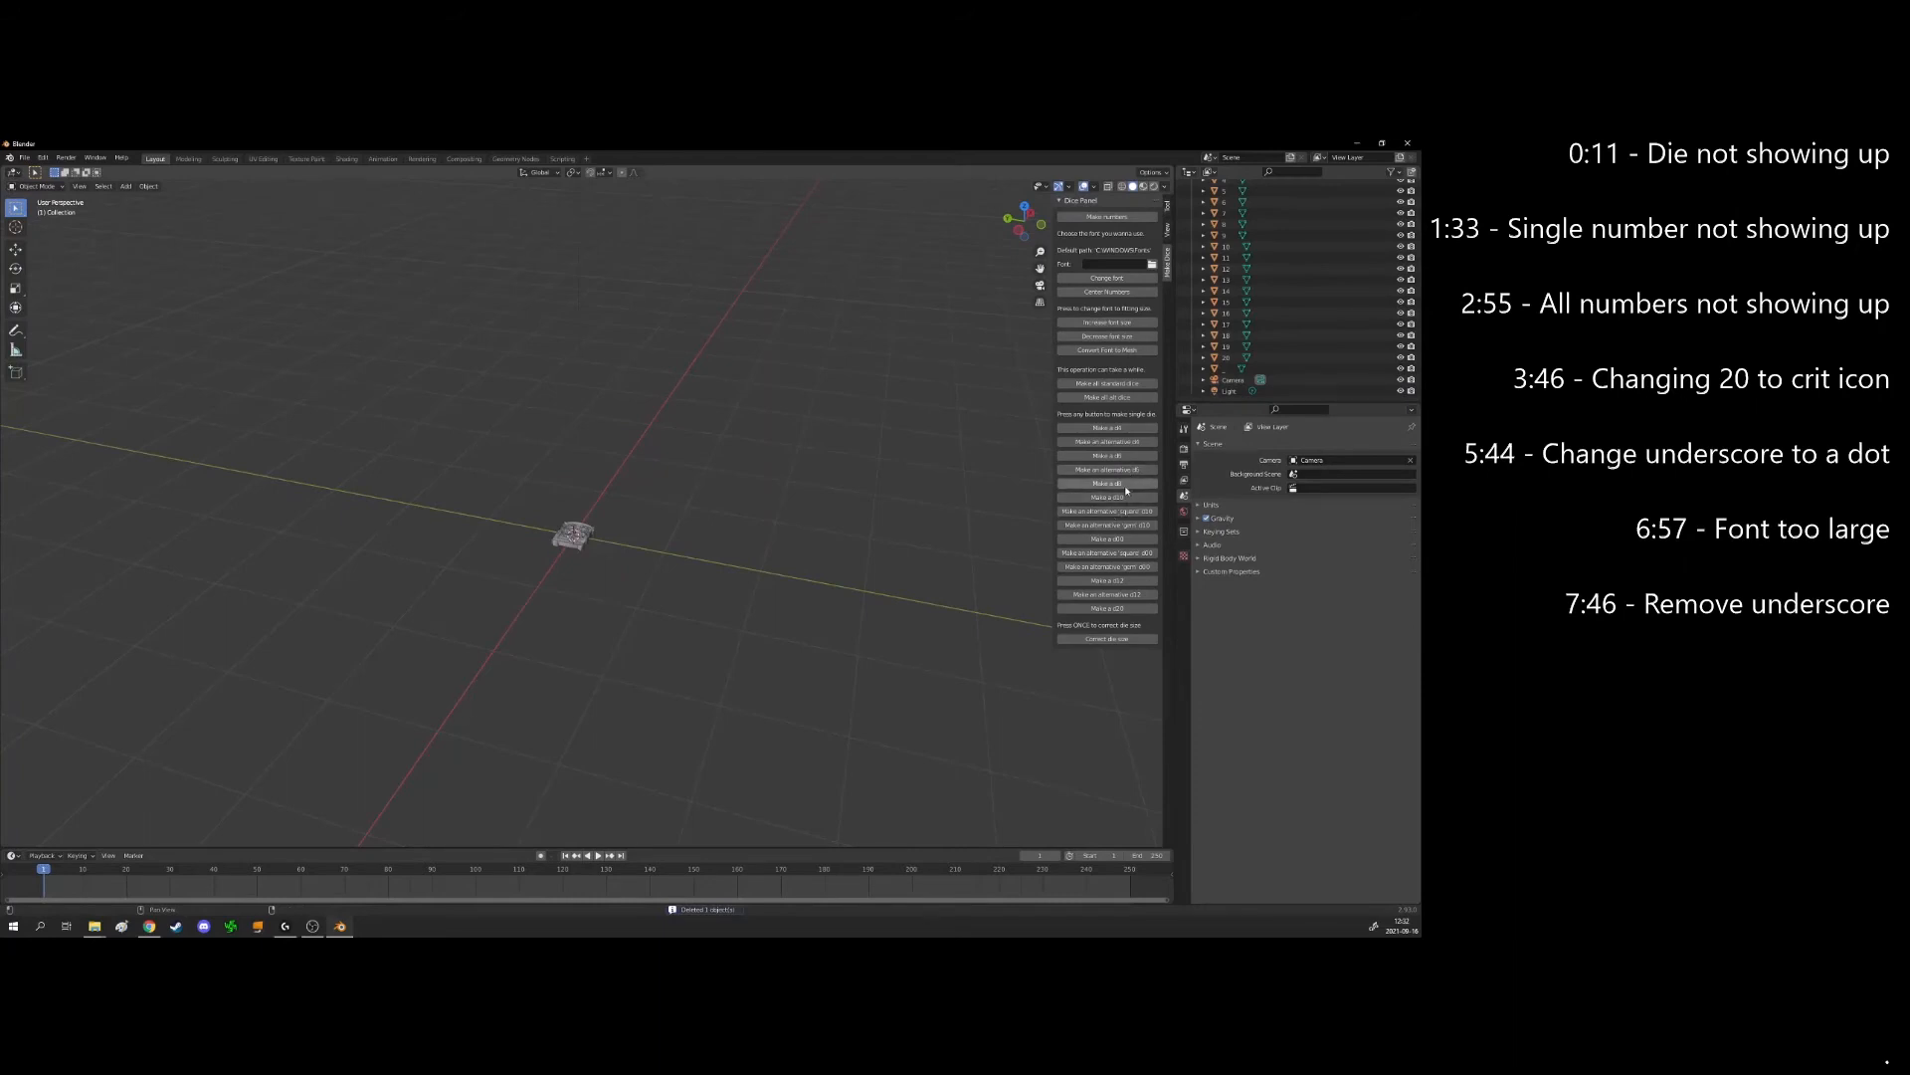
Generate a d10 with the dot as its underscore replacement, and inspect the engraved faces
click(1107, 497)
scroll(605, 551, up, 4)
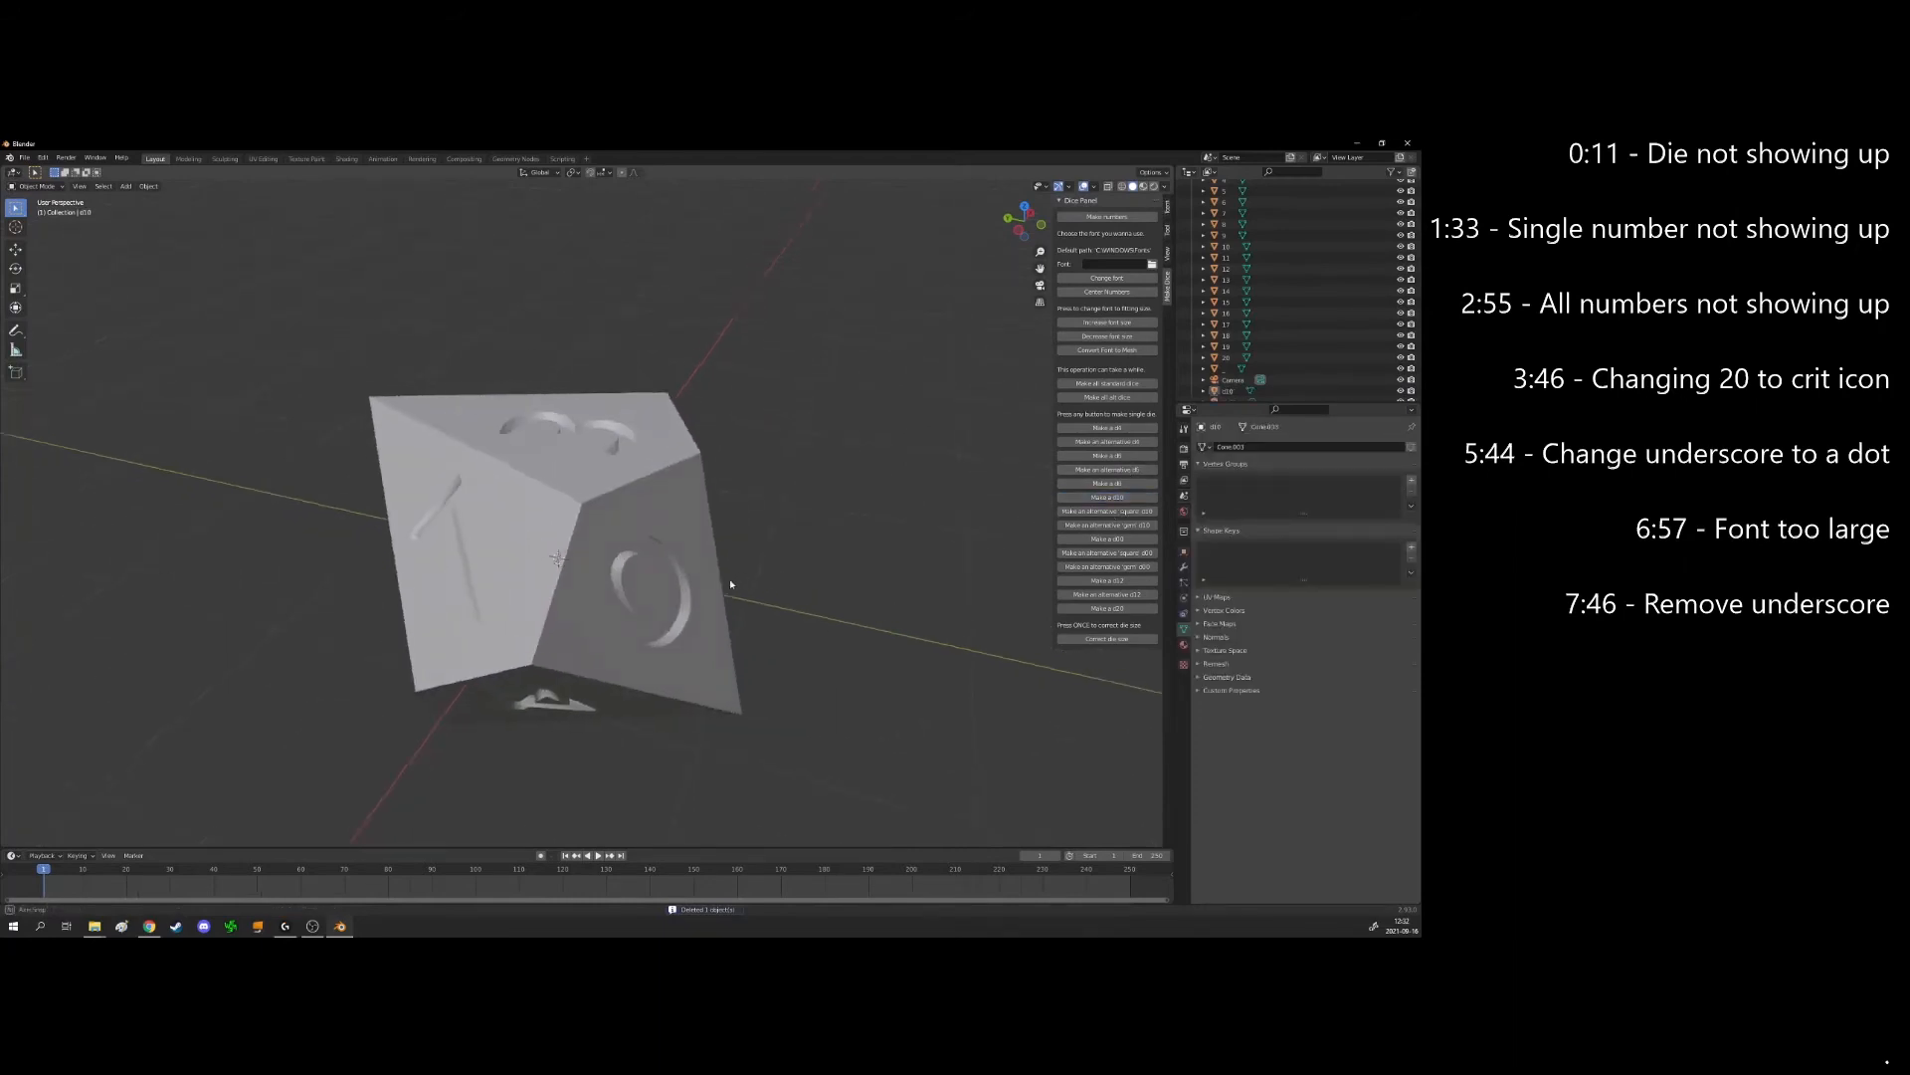
middle_drag(811, 609, 630, 621)
middle_drag(629, 621, 743, 584)
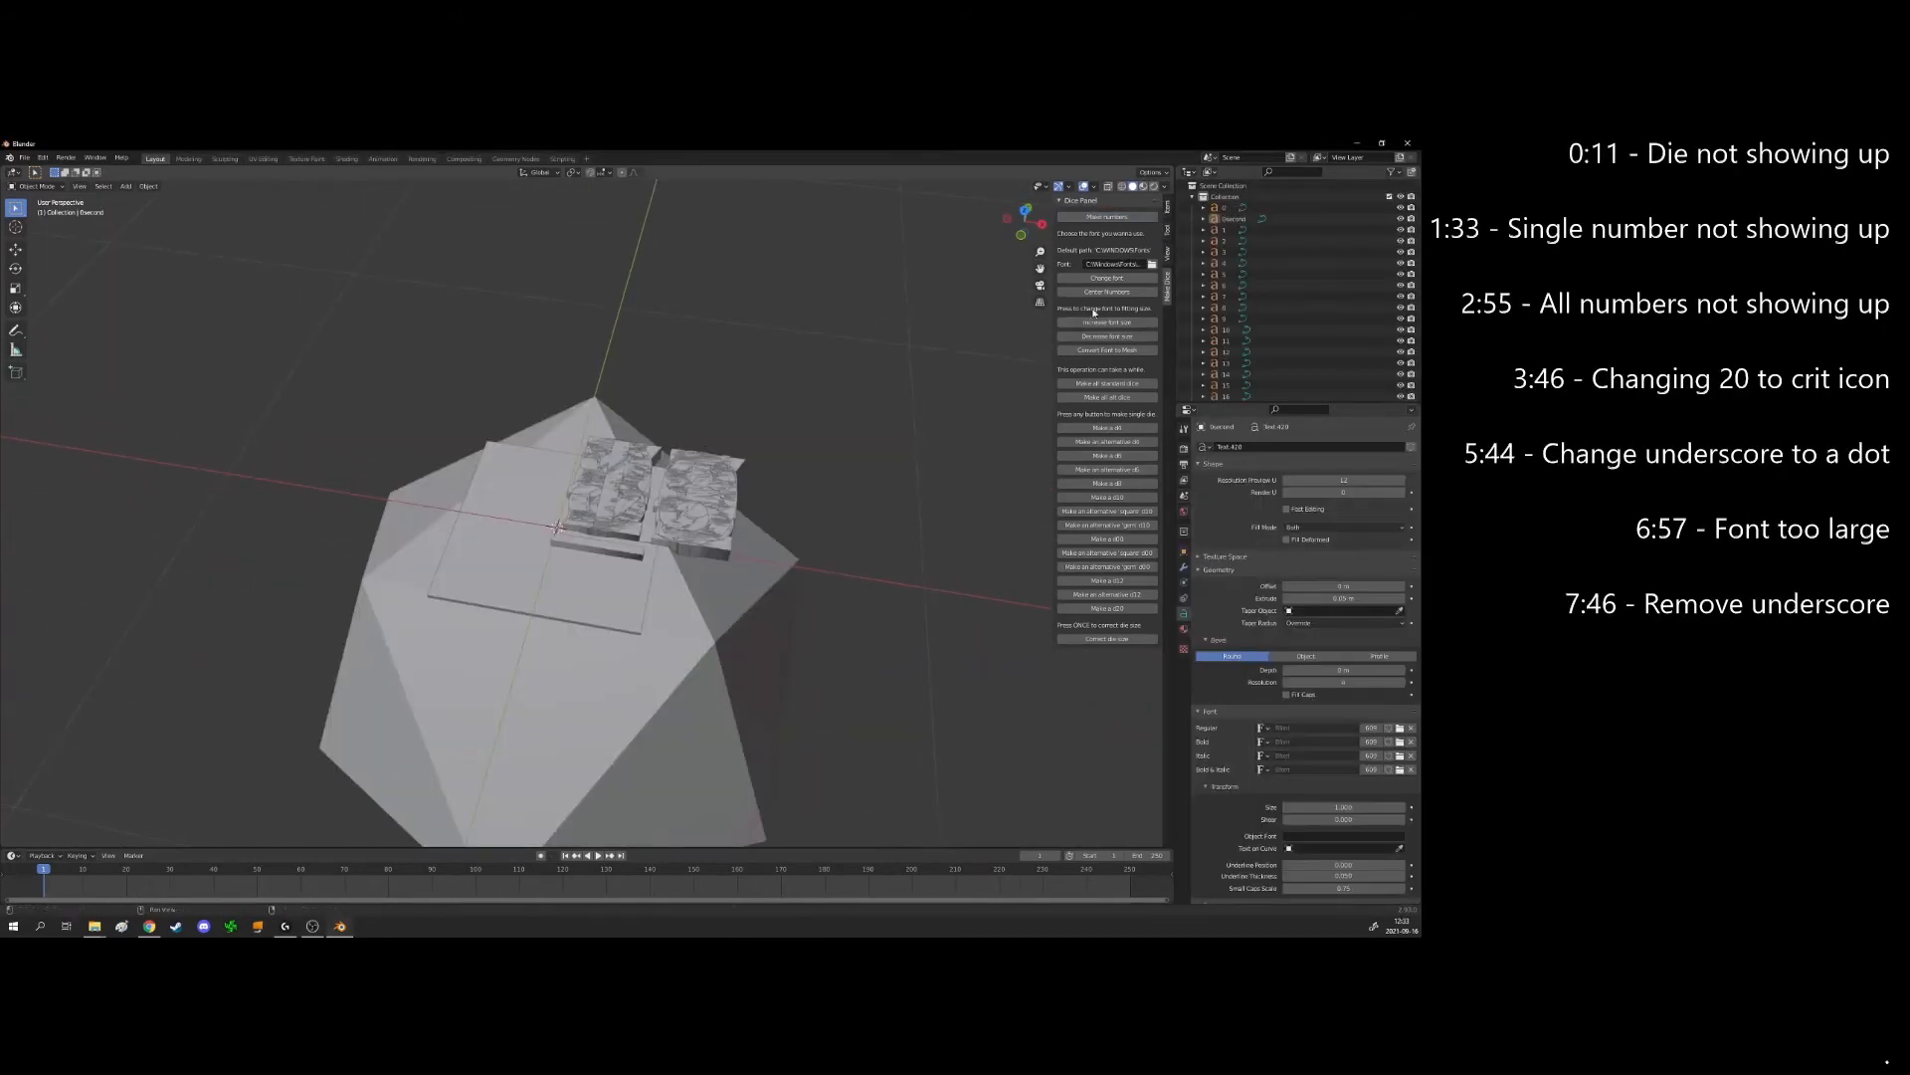
Choose wingding.ttf from the Windows fonts folder, apply it to the numbers, and center them
click(1152, 264)
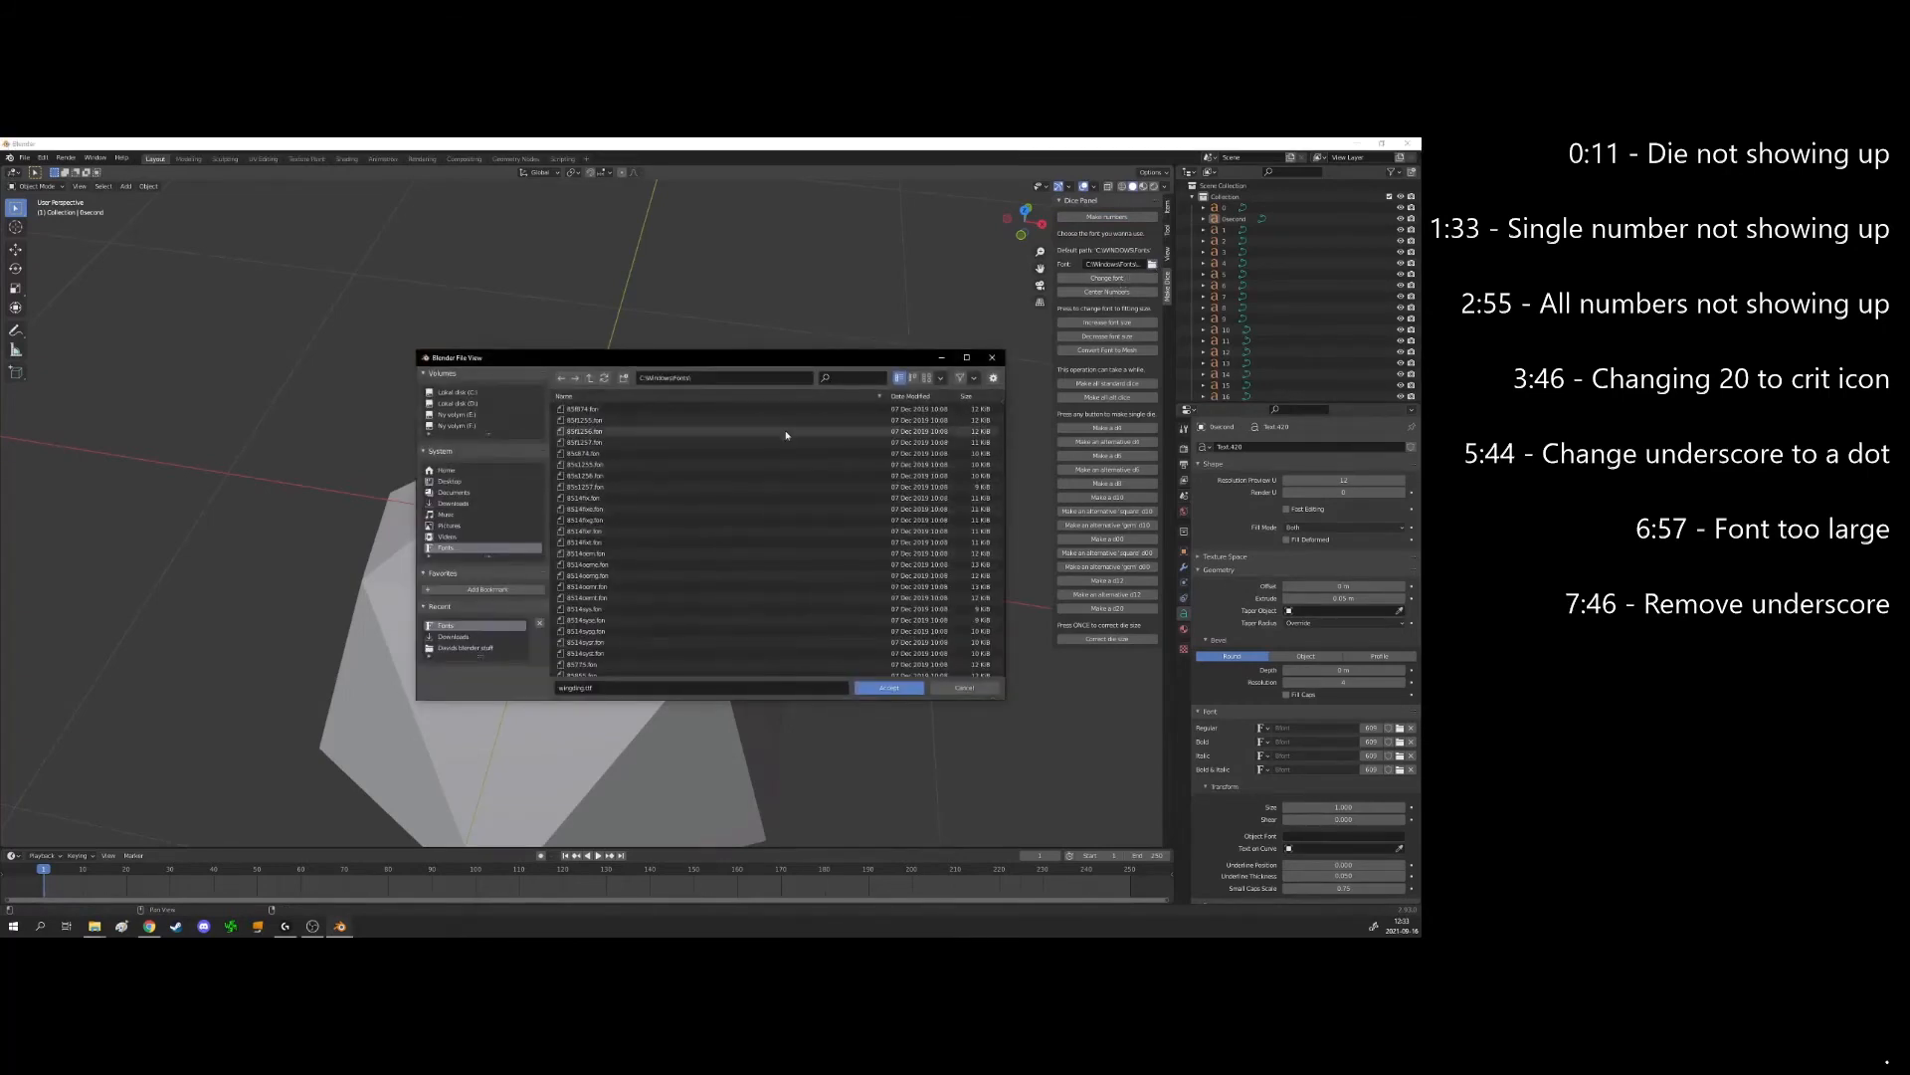
text(wi)
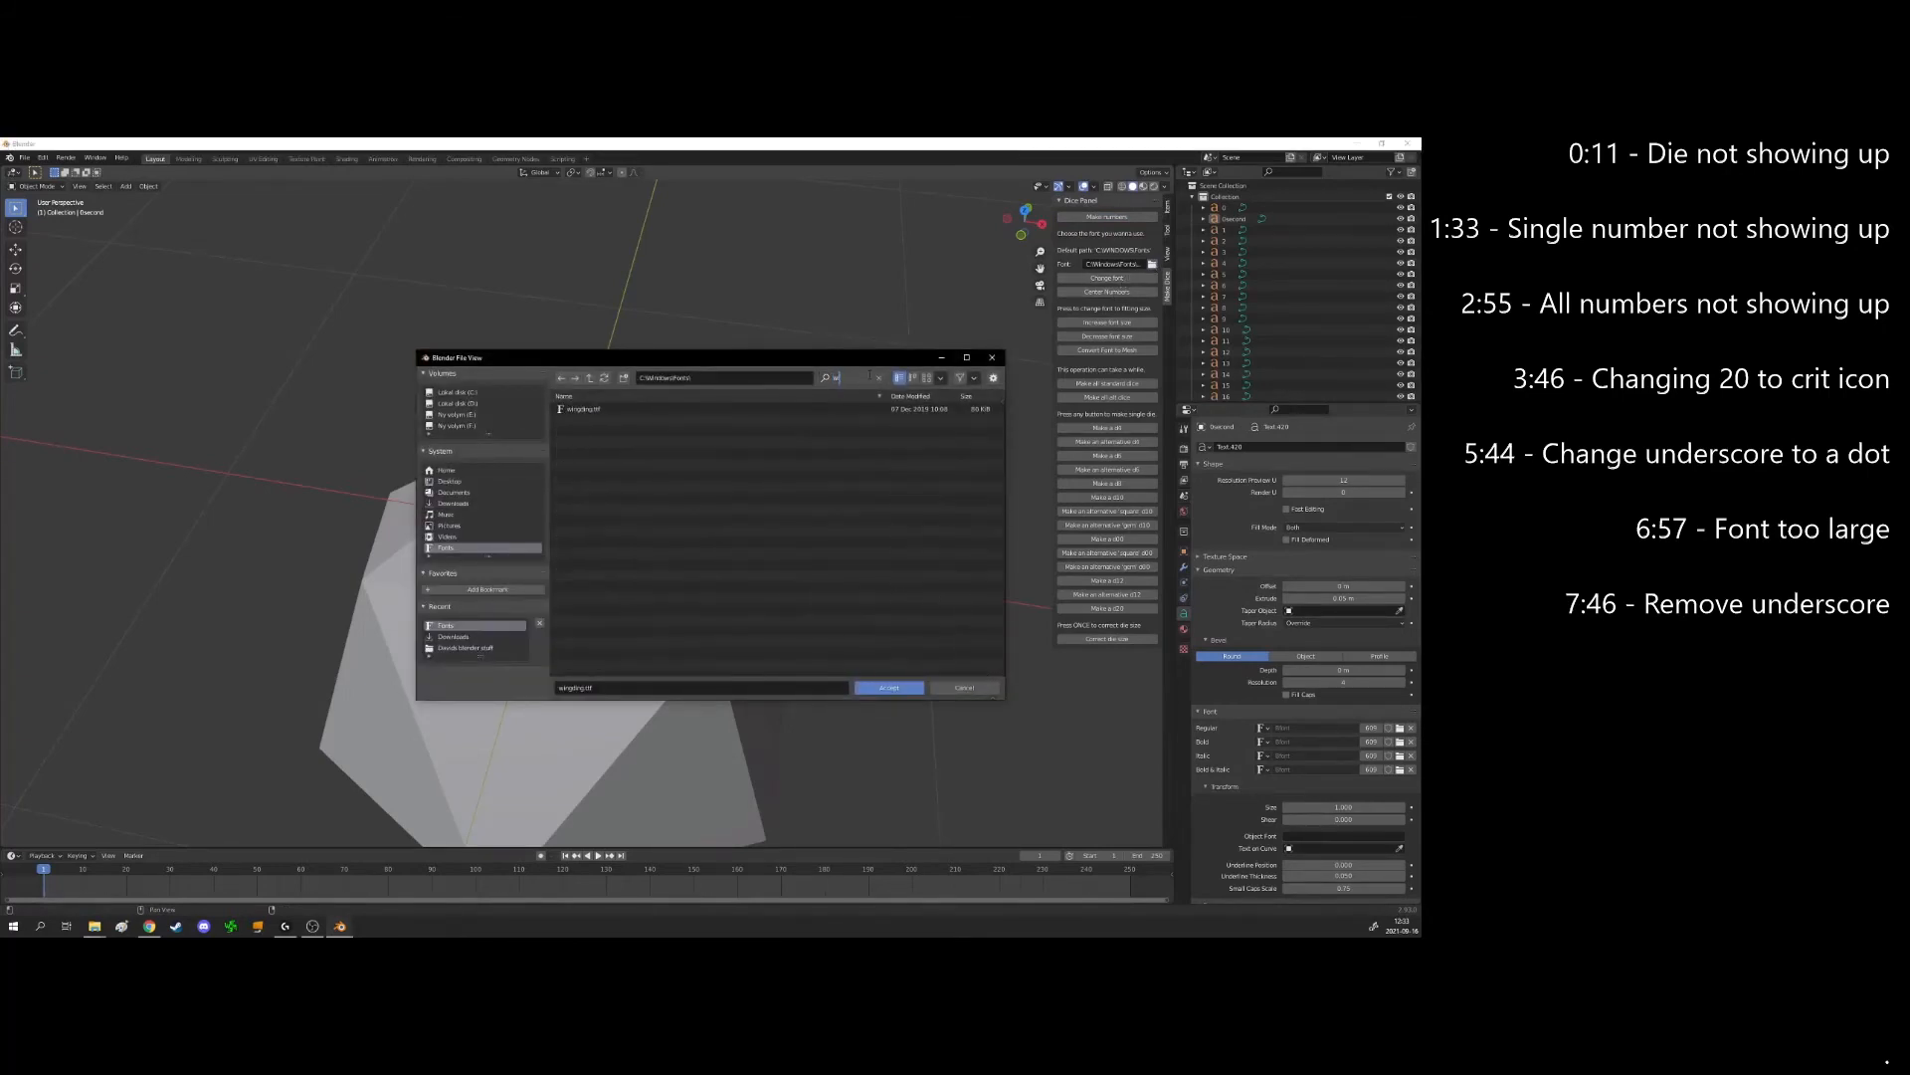
click(896, 689)
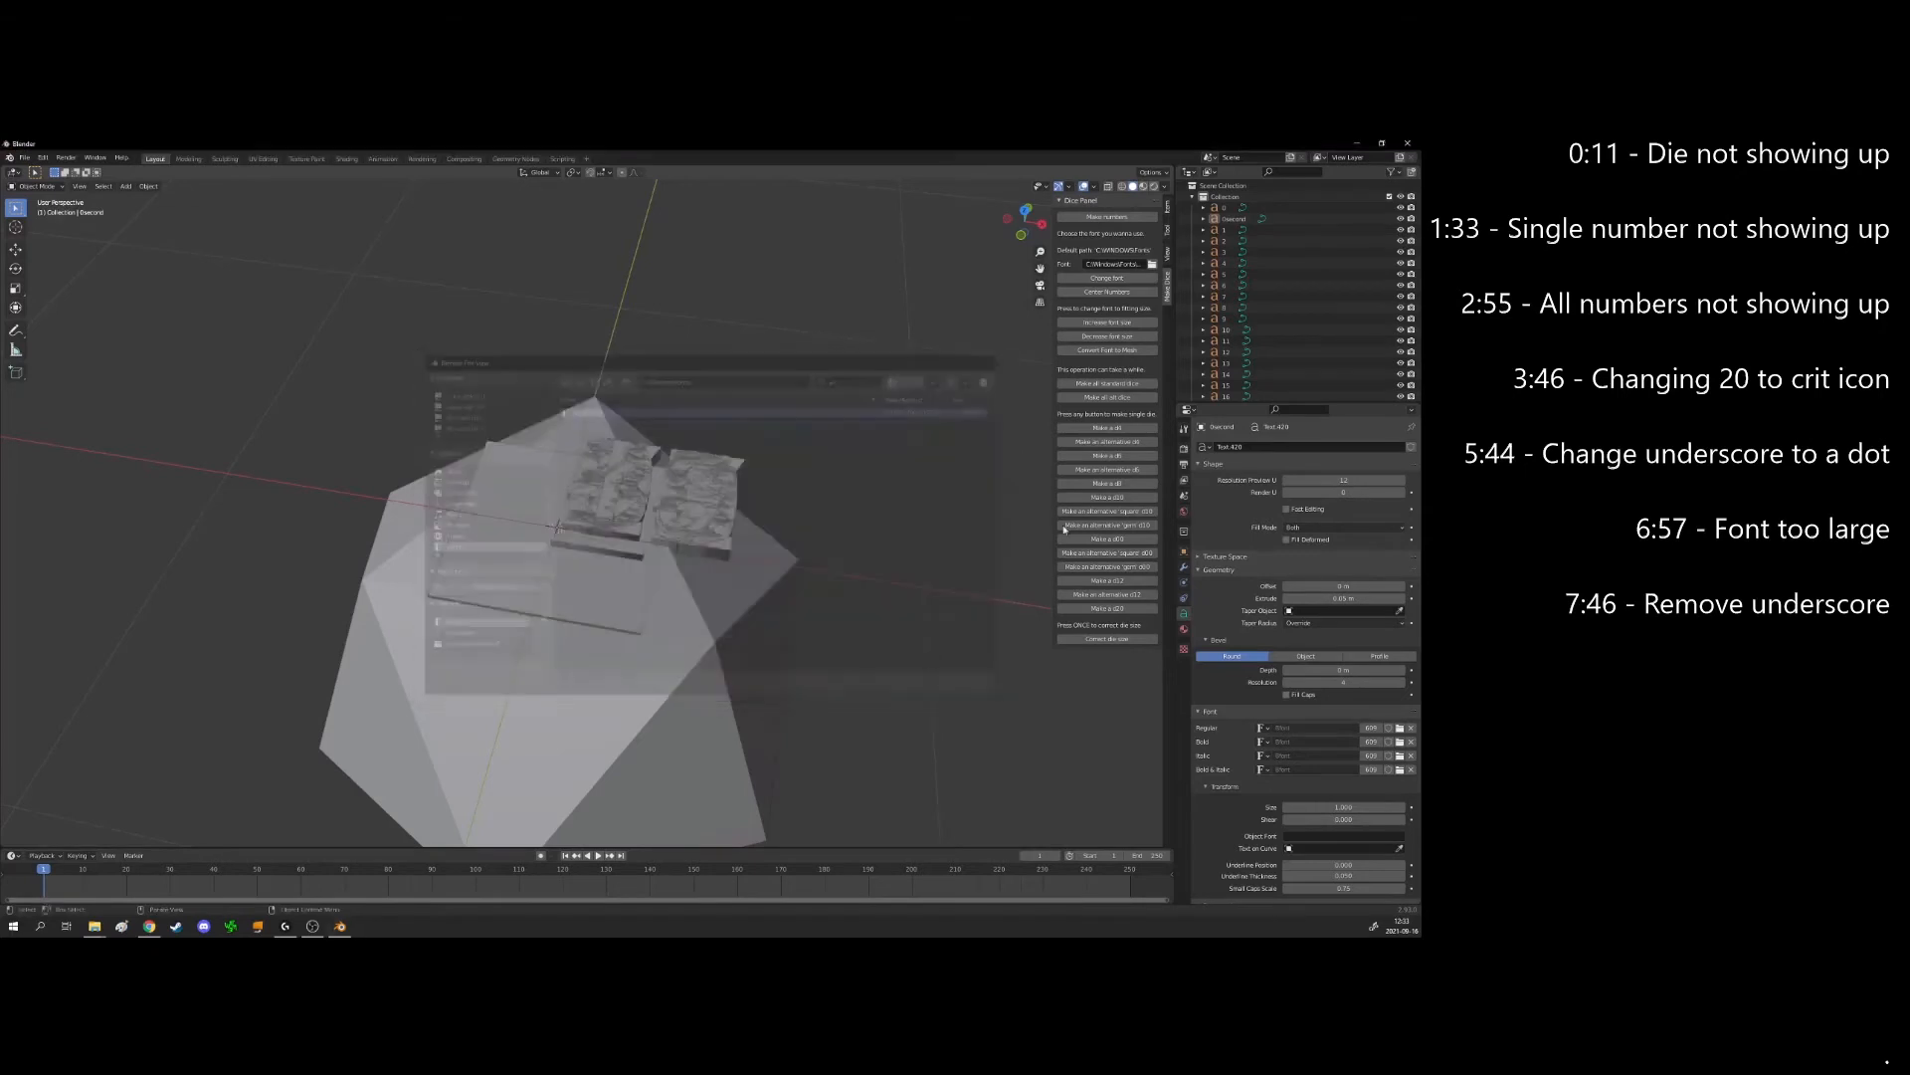
click(1113, 279)
click(1109, 292)
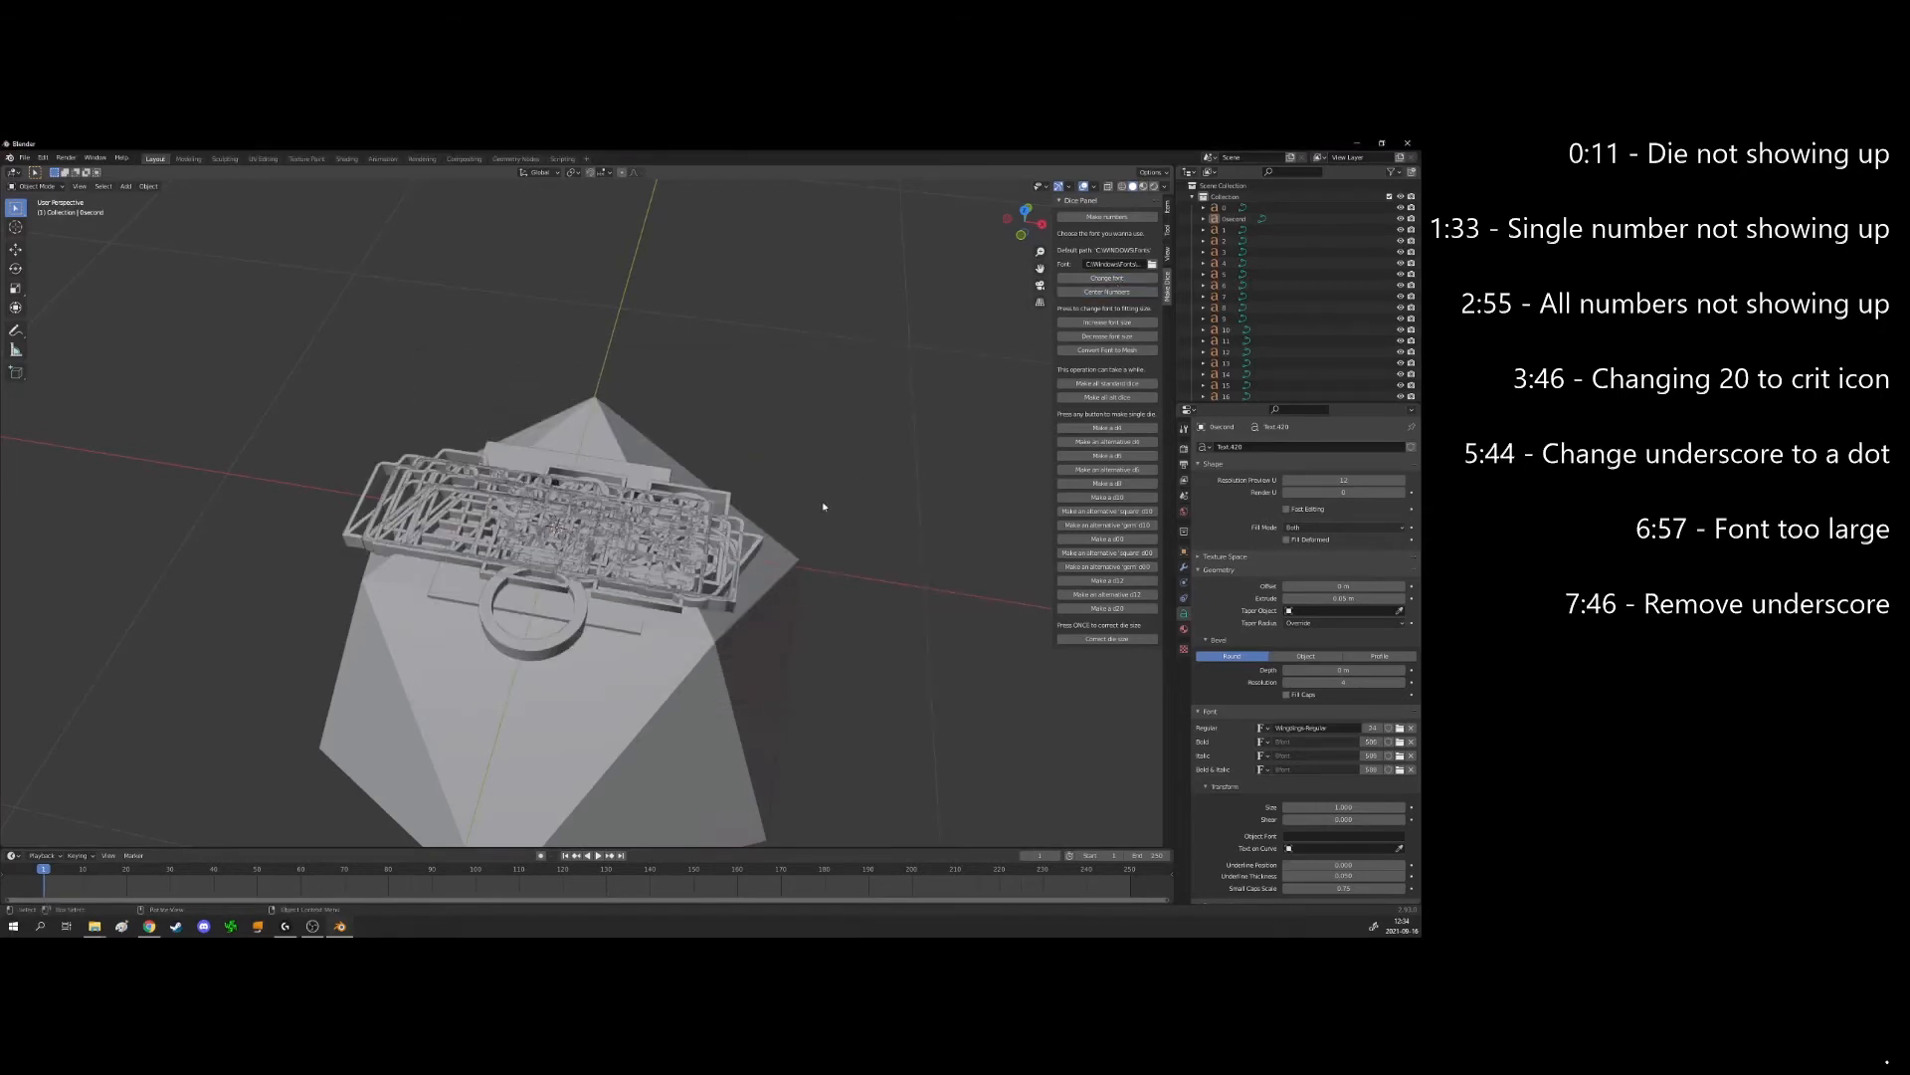
Examine how far the Wingdings numbers extend over the die size guide shapes, picking individual objects and checking from the top view
middle_drag(748, 607, 684, 612)
click(686, 618)
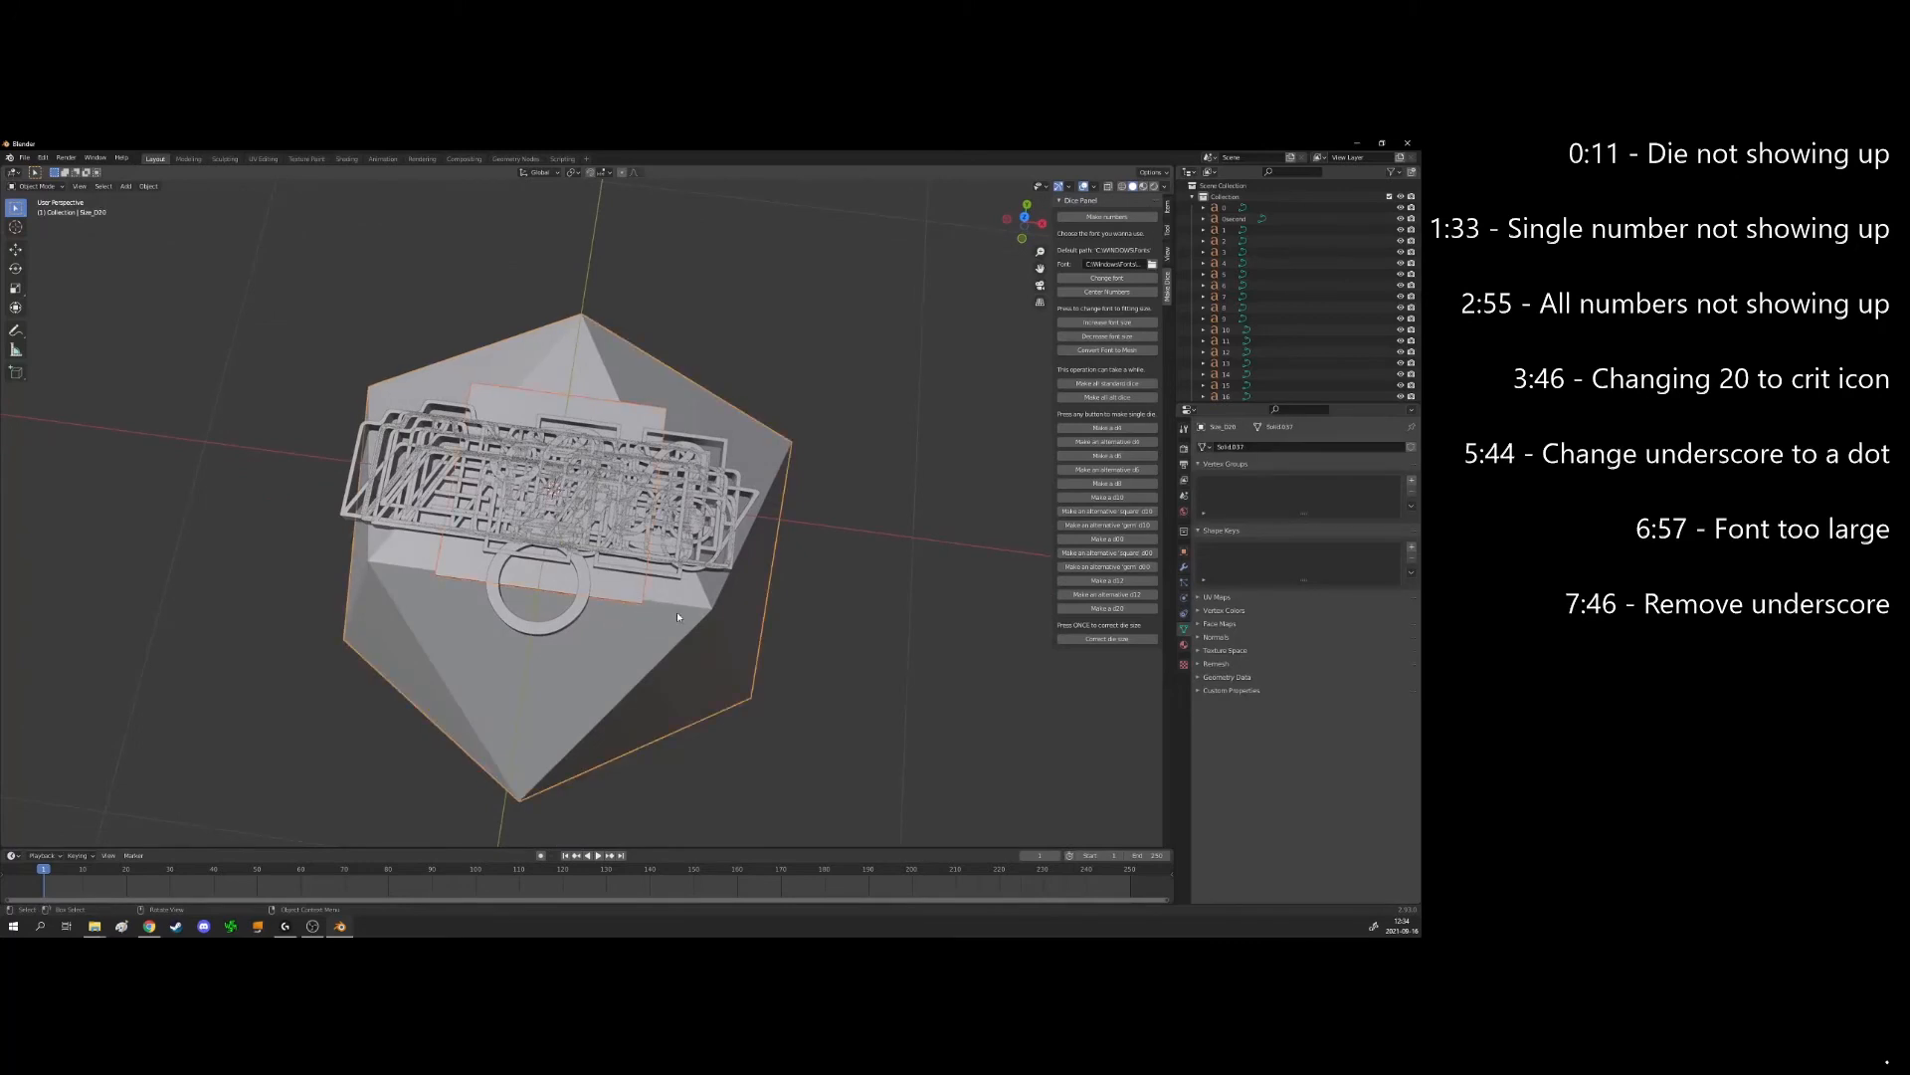
click(740, 629)
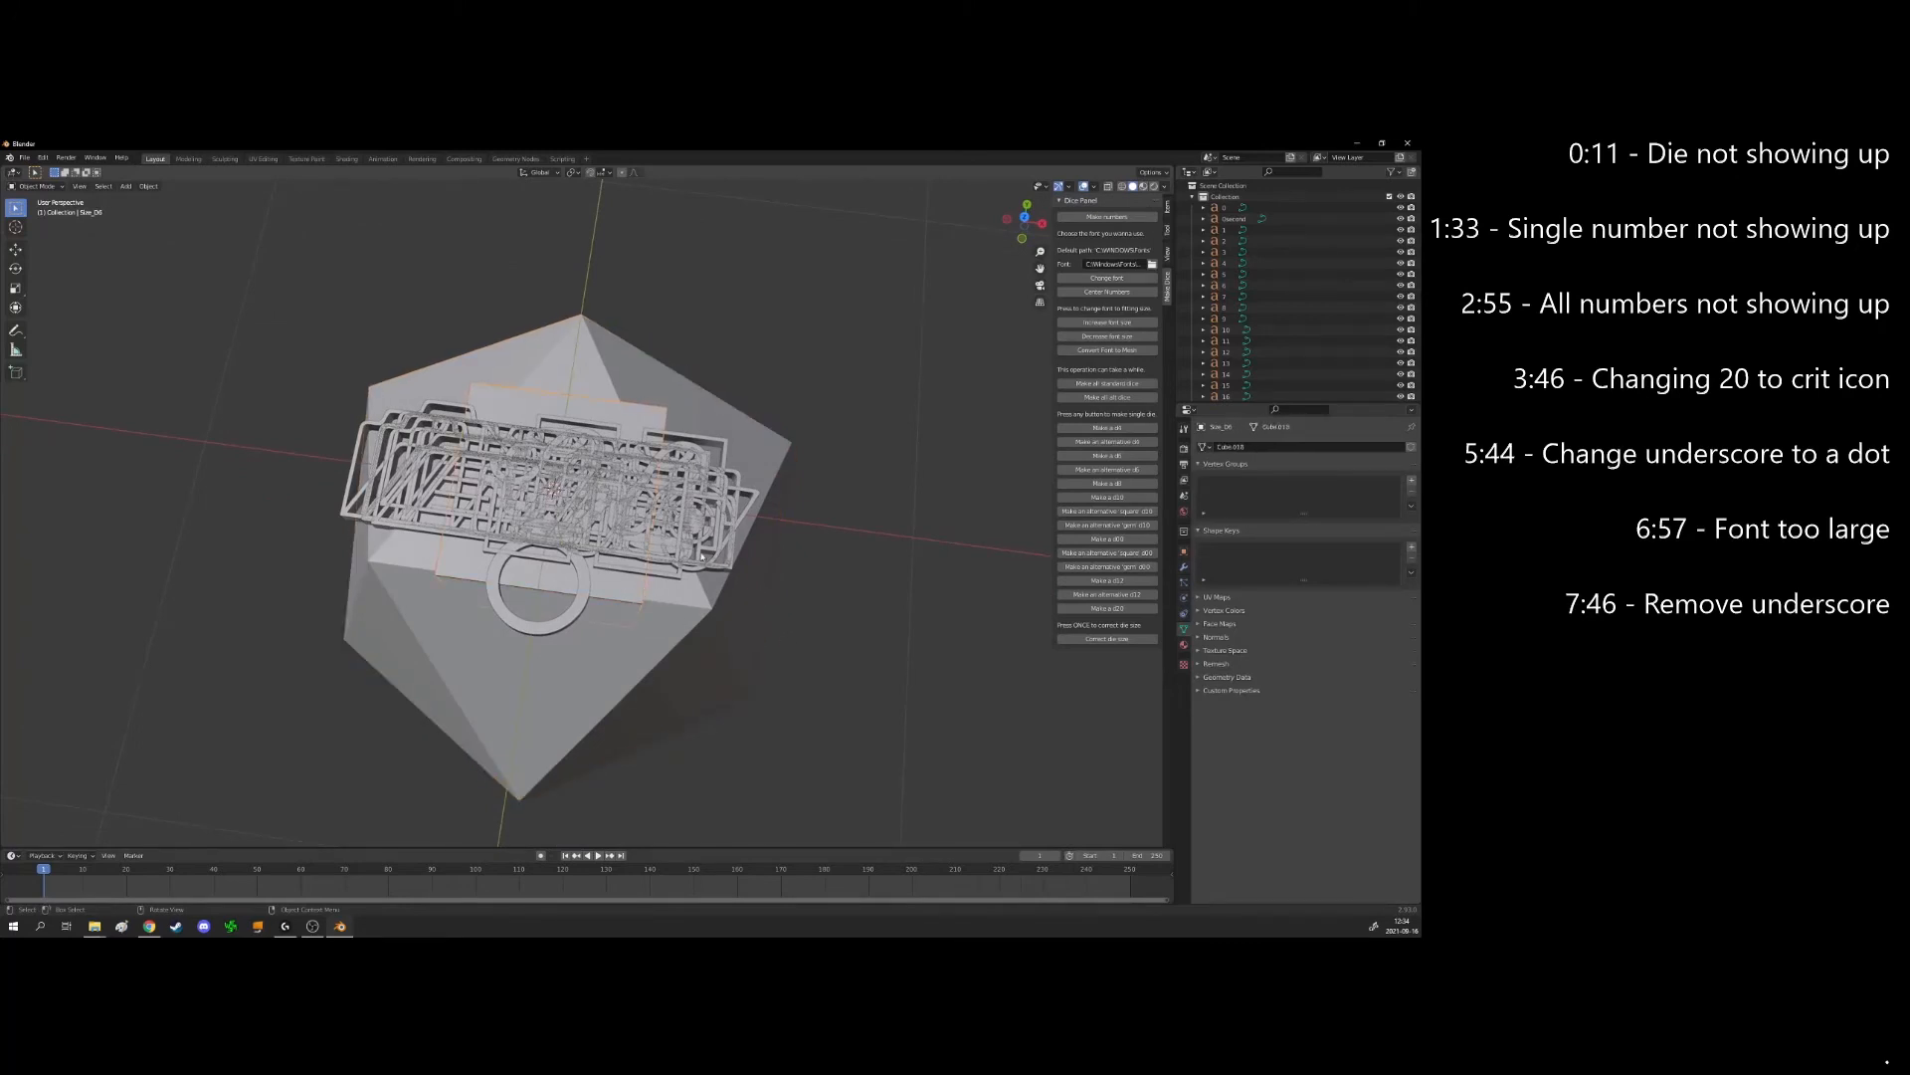
click(670, 534)
click(702, 515)
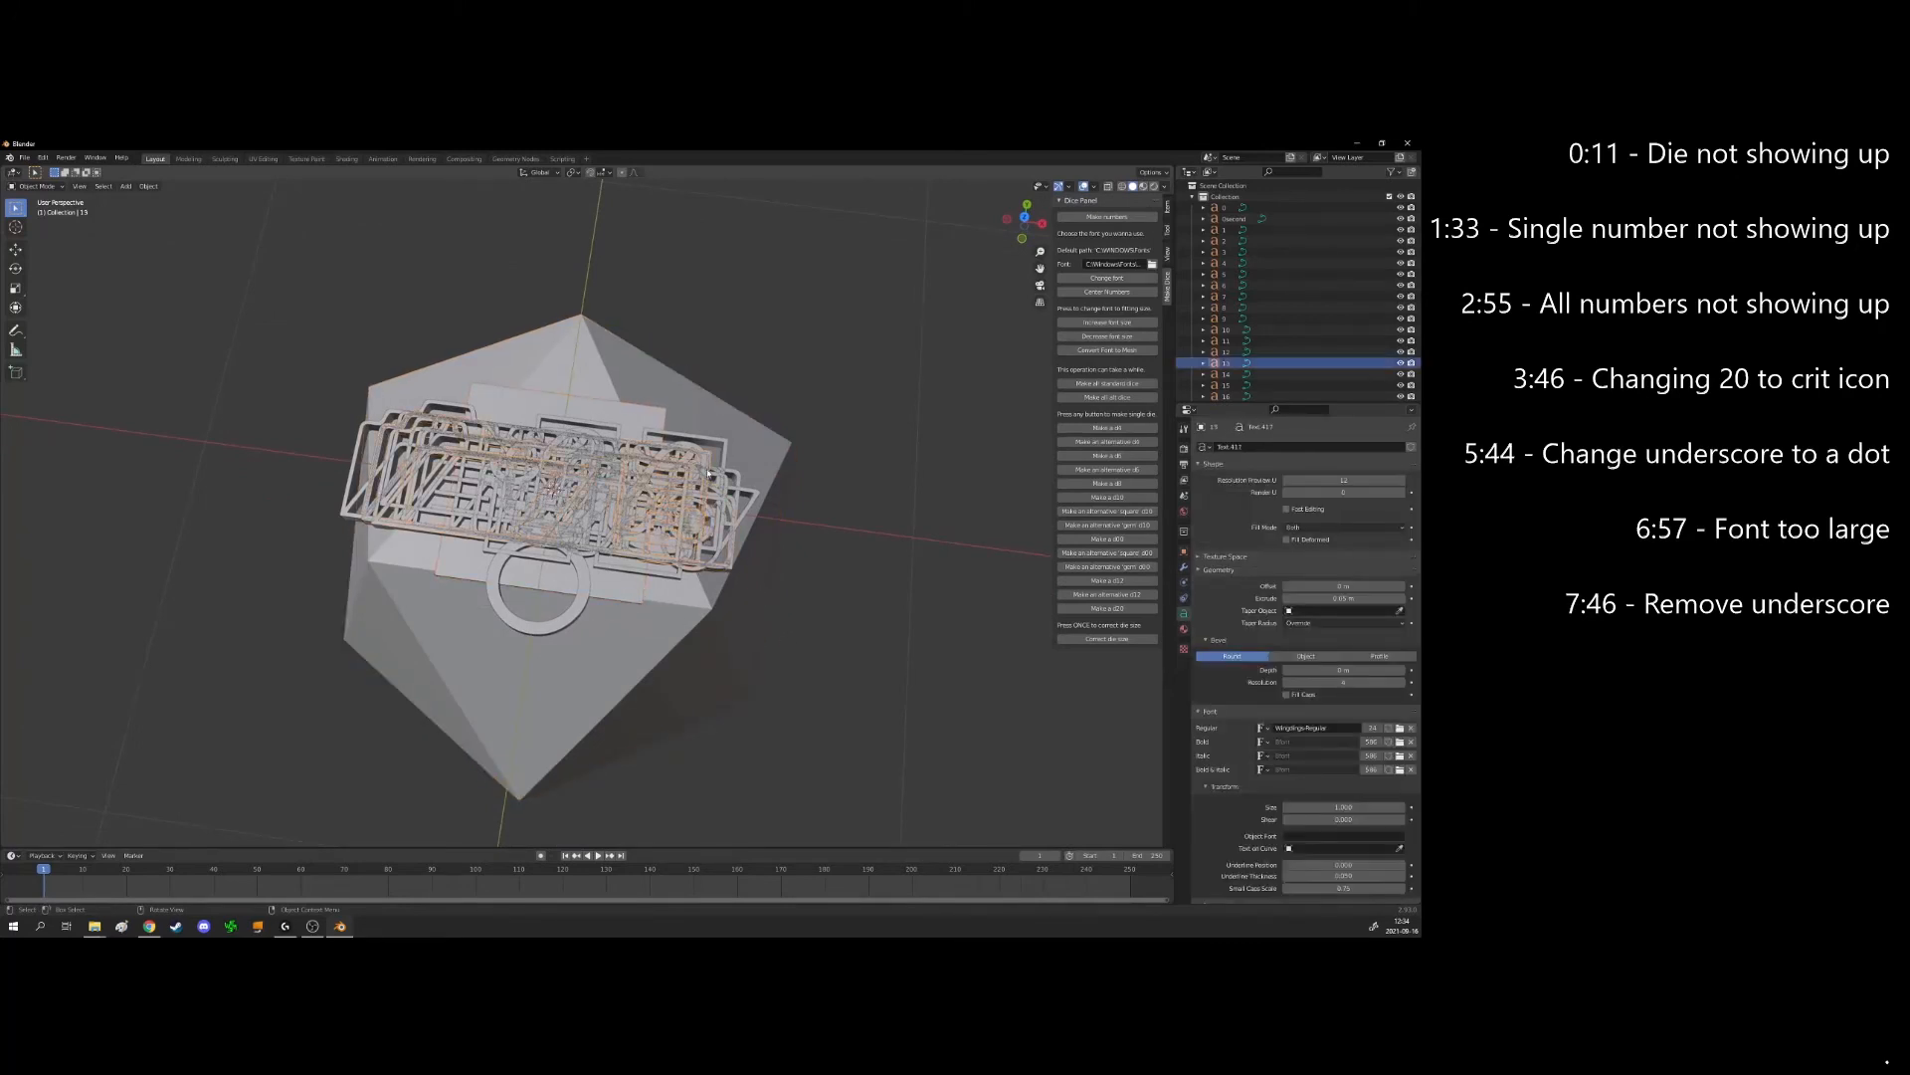
click(703, 516)
click(702, 516)
middle_drag(695, 563, 665, 628)
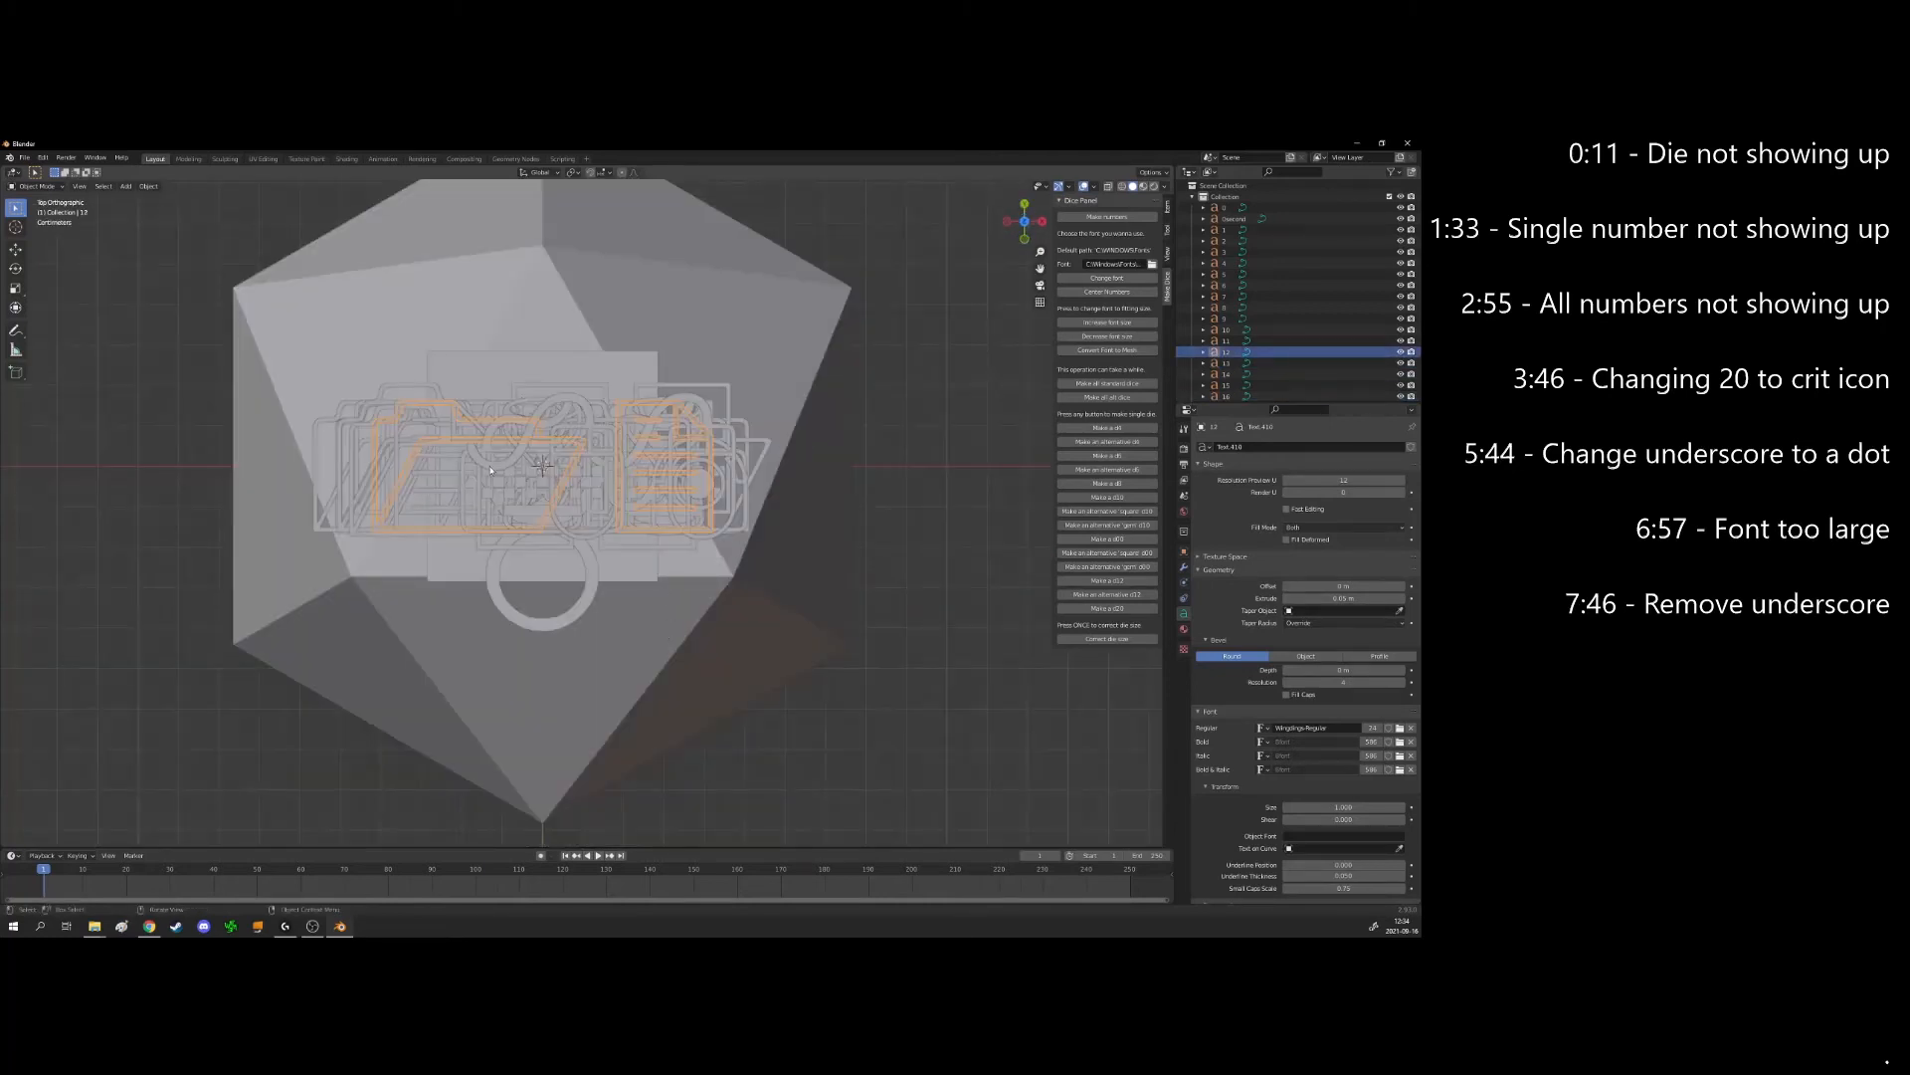
click(911, 481)
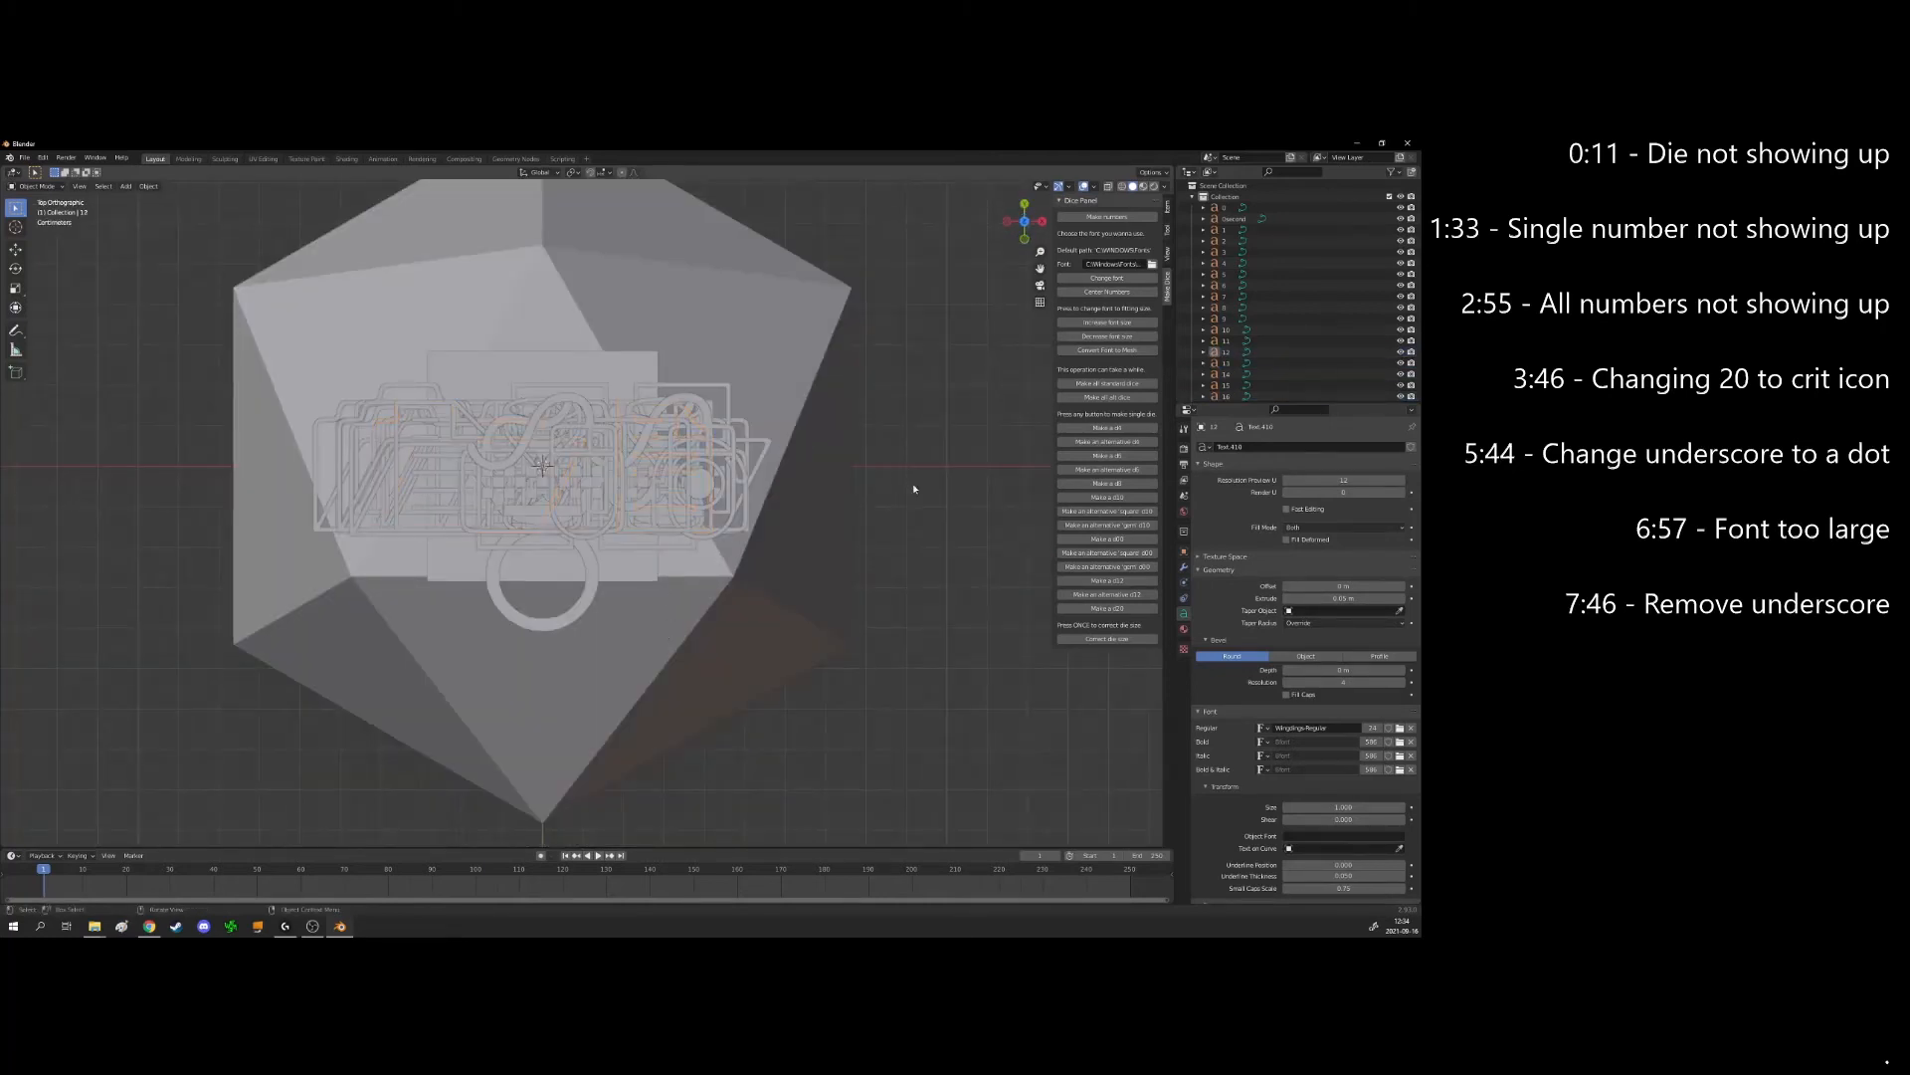
Try decreasing and increasing the font size against the square guide, and convert the Wingdings numbers to mesh
click(1114, 338)
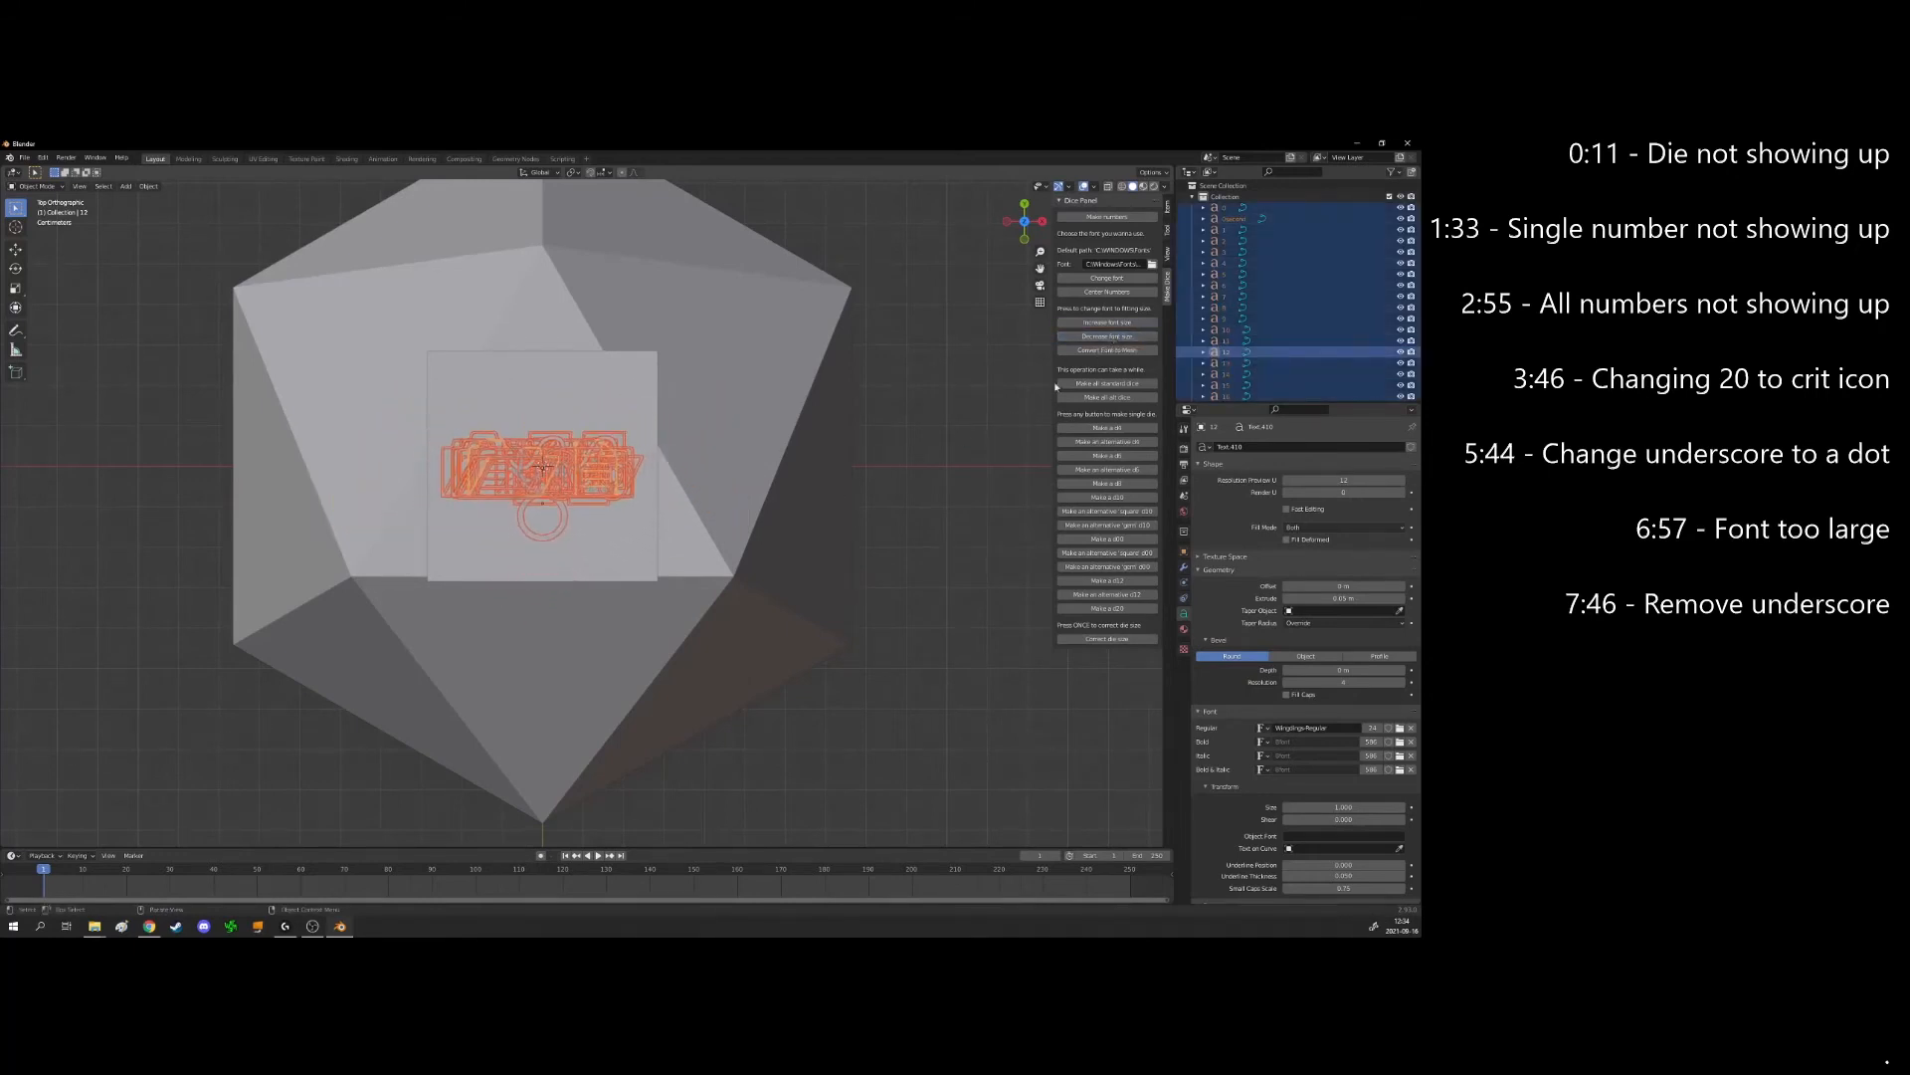
click(1107, 323)
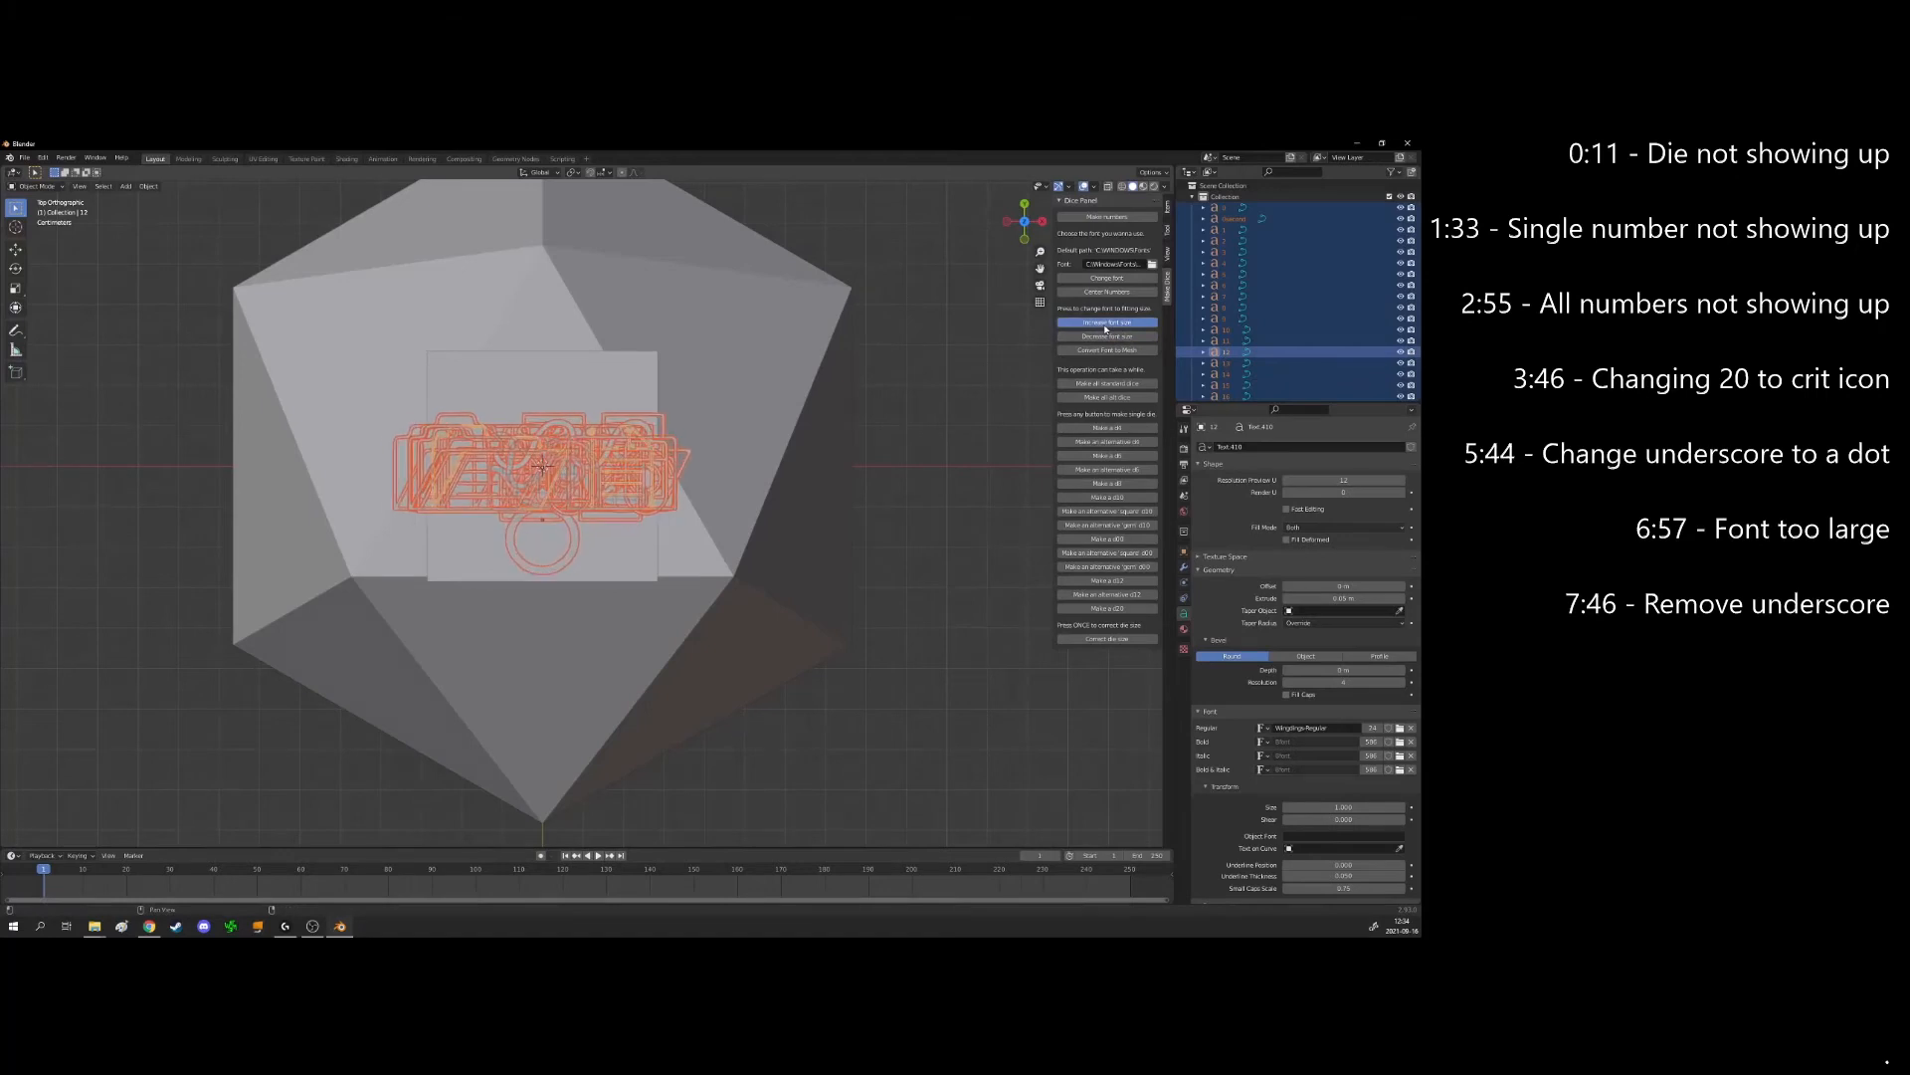
click(1106, 351)
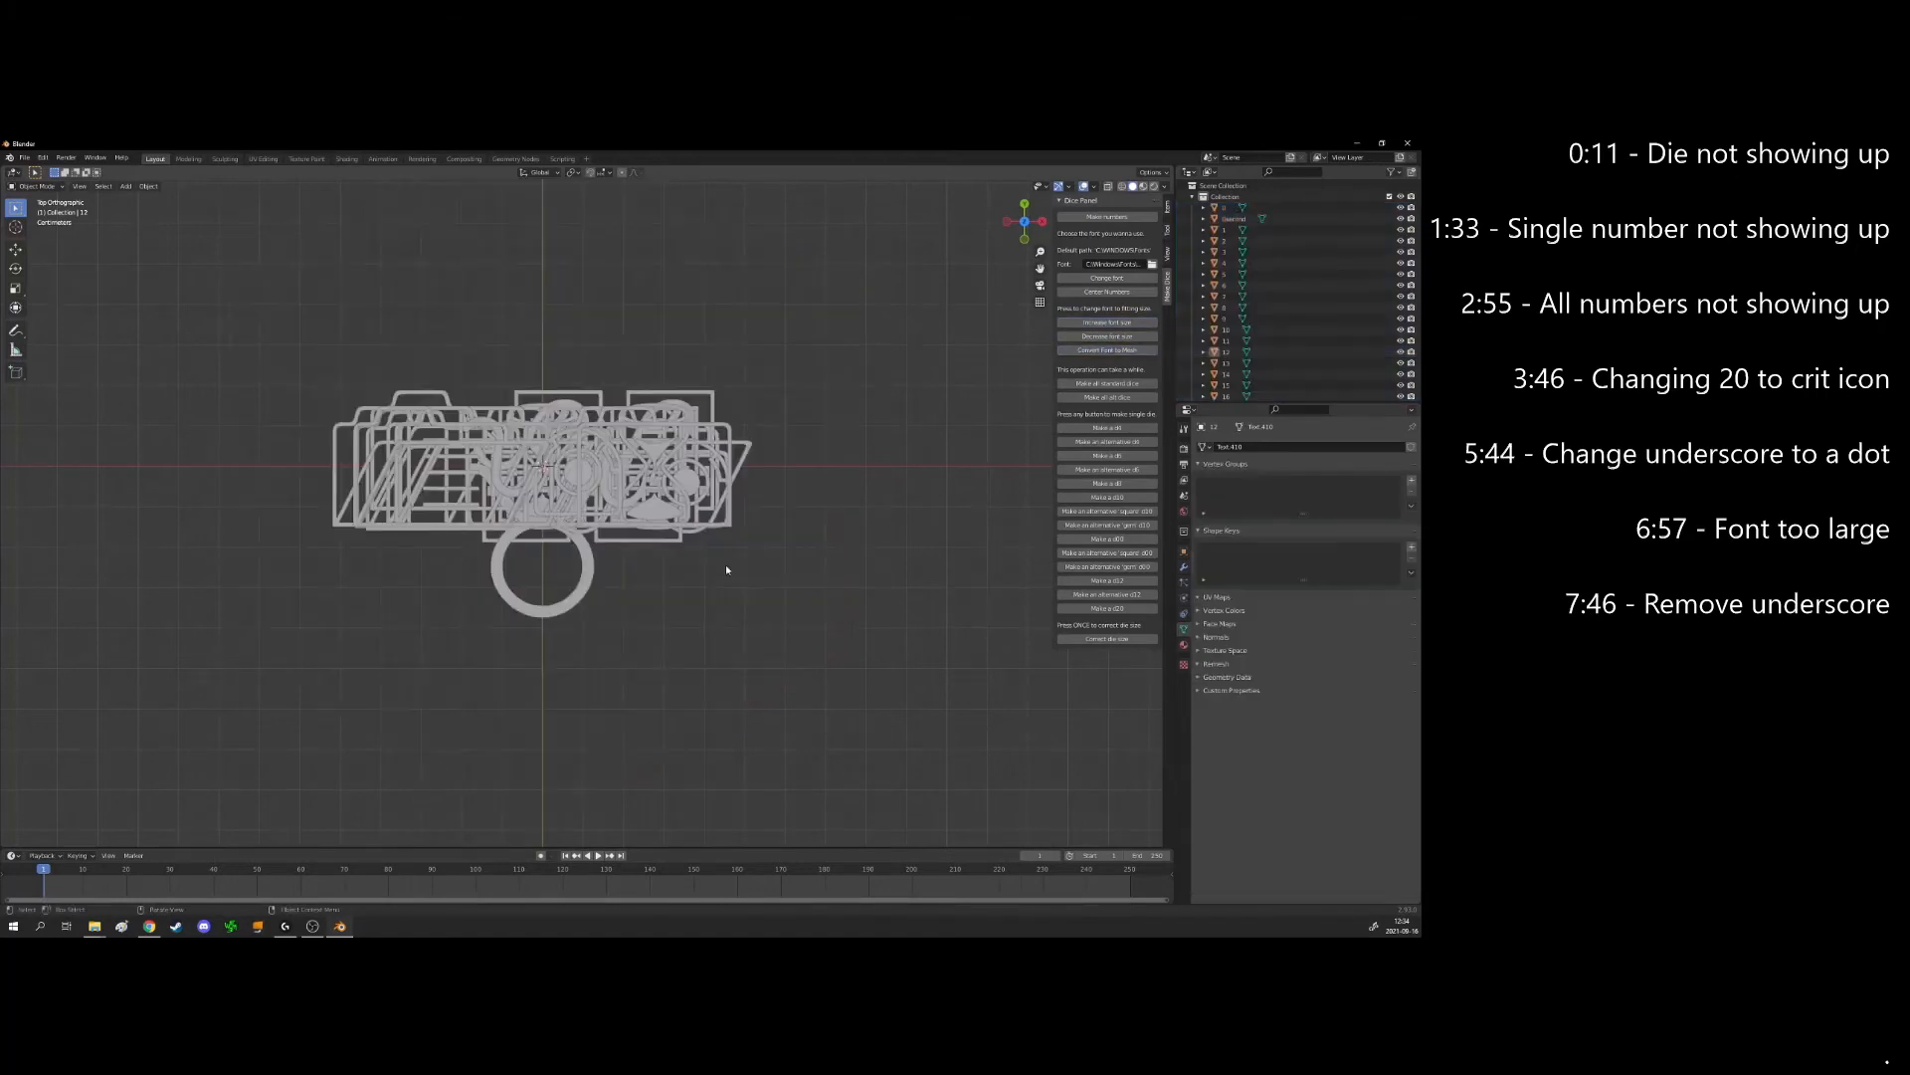
Narrow all the number meshes together by scaling them to about 0.6 along the X axis
middle_drag(723, 585, 721, 517)
drag(835, 386, 467, 582)
key(s)
key(x)
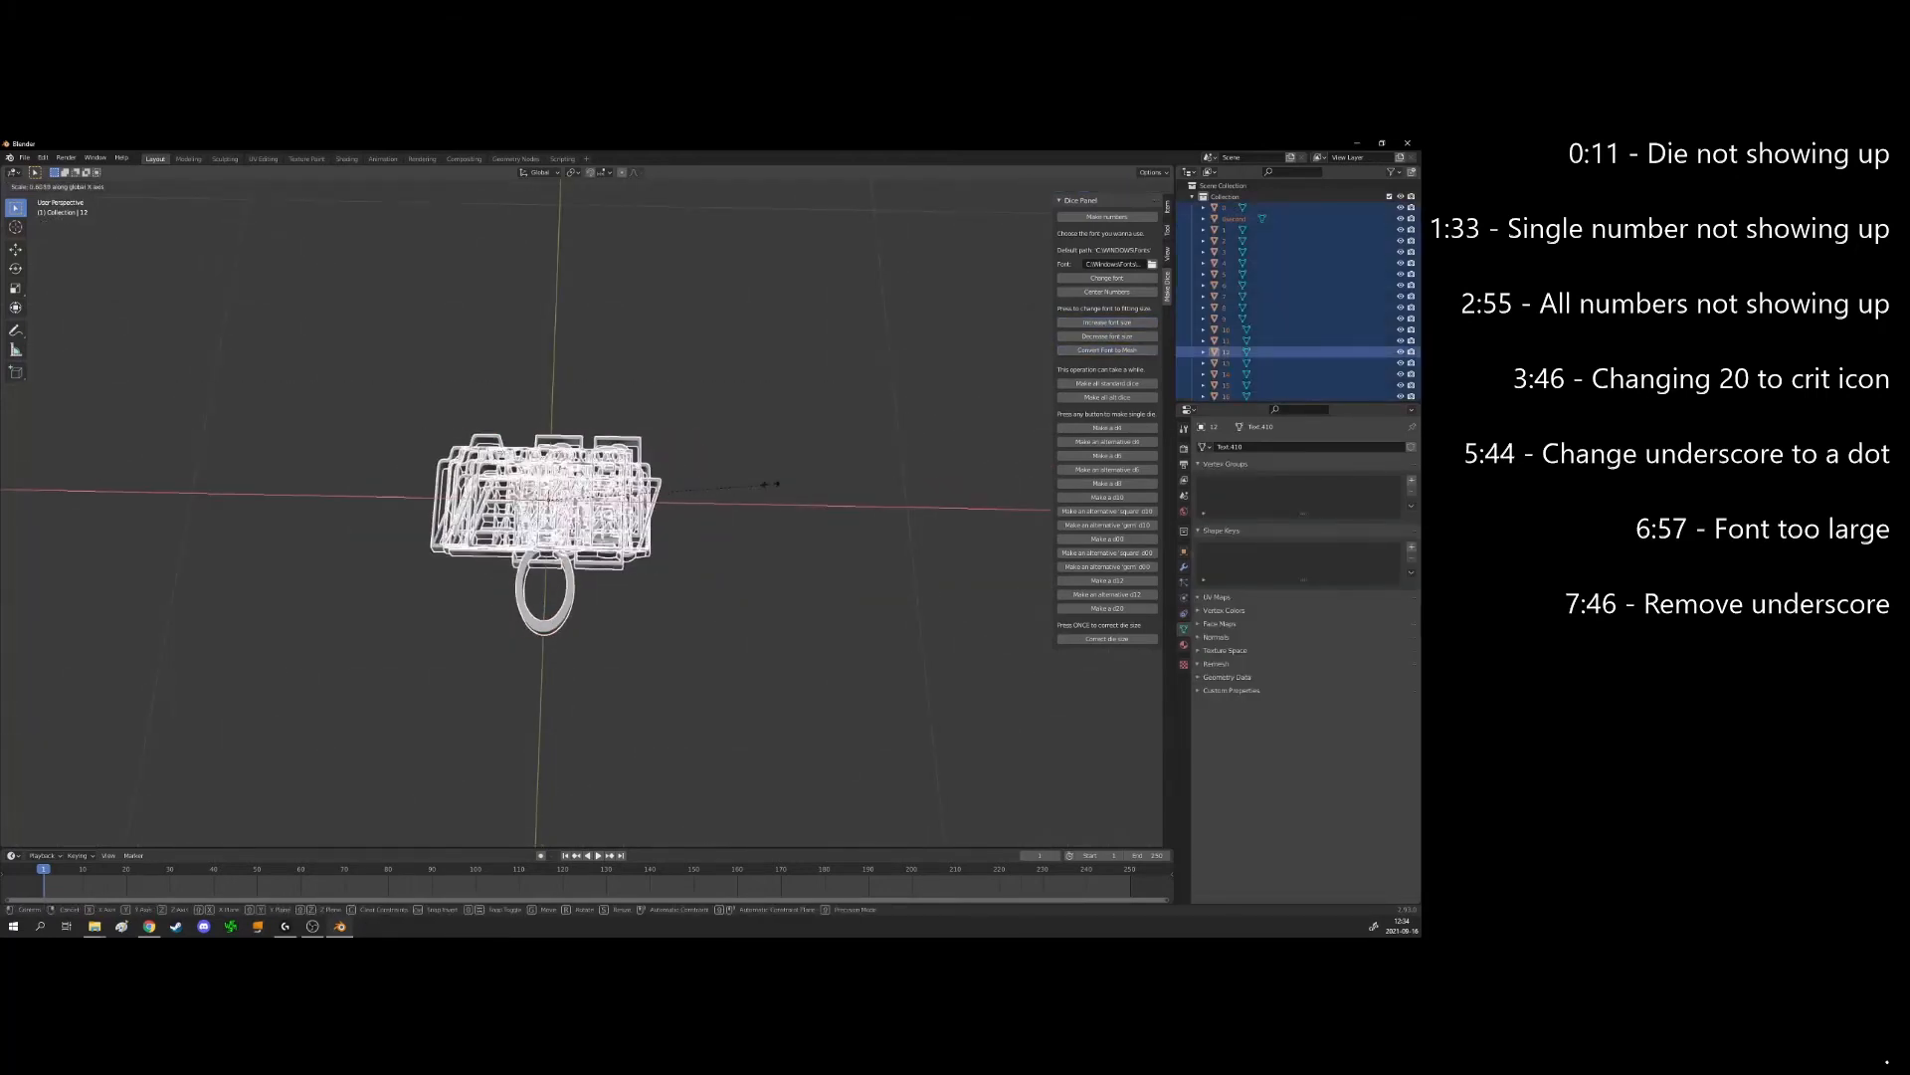
click(753, 487)
middle_drag(752, 486, 566, 398)
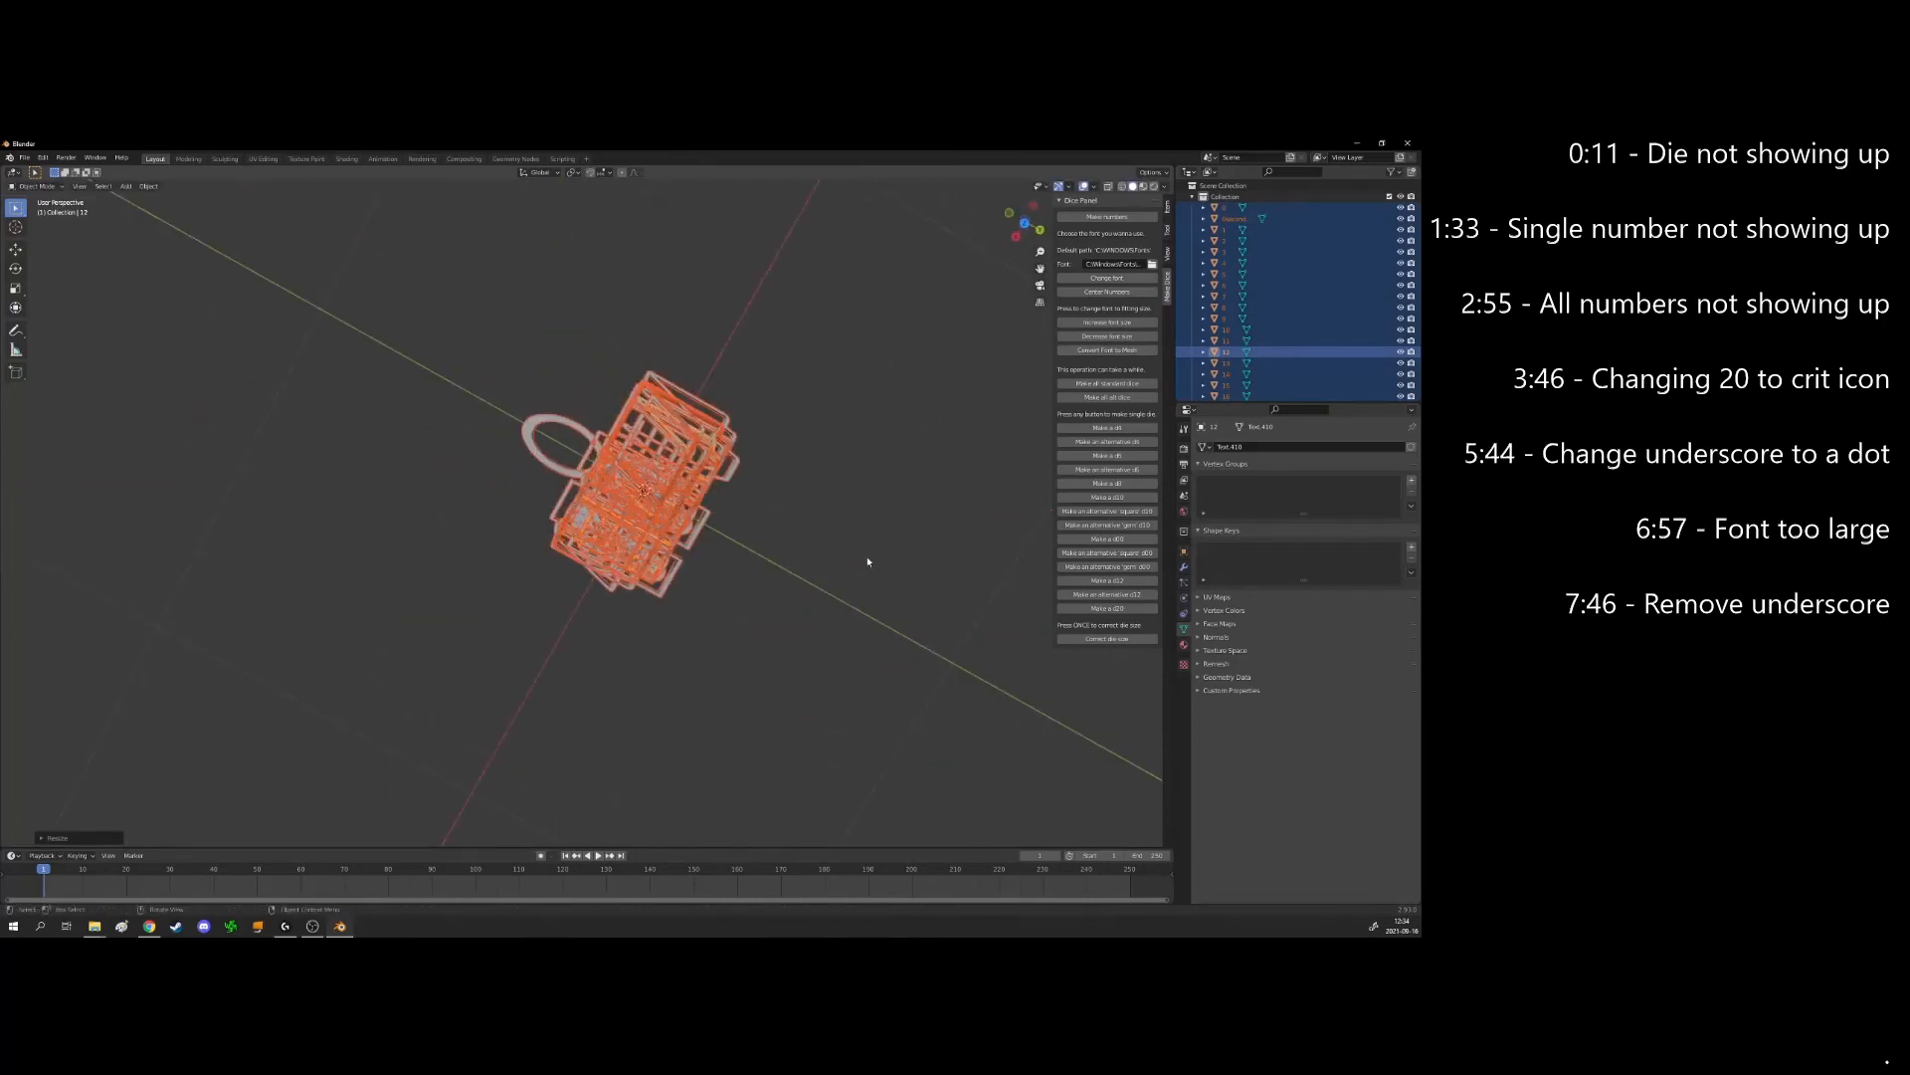
middle_drag(867, 562, 624, 628)
key(Tab)
key(Tab)
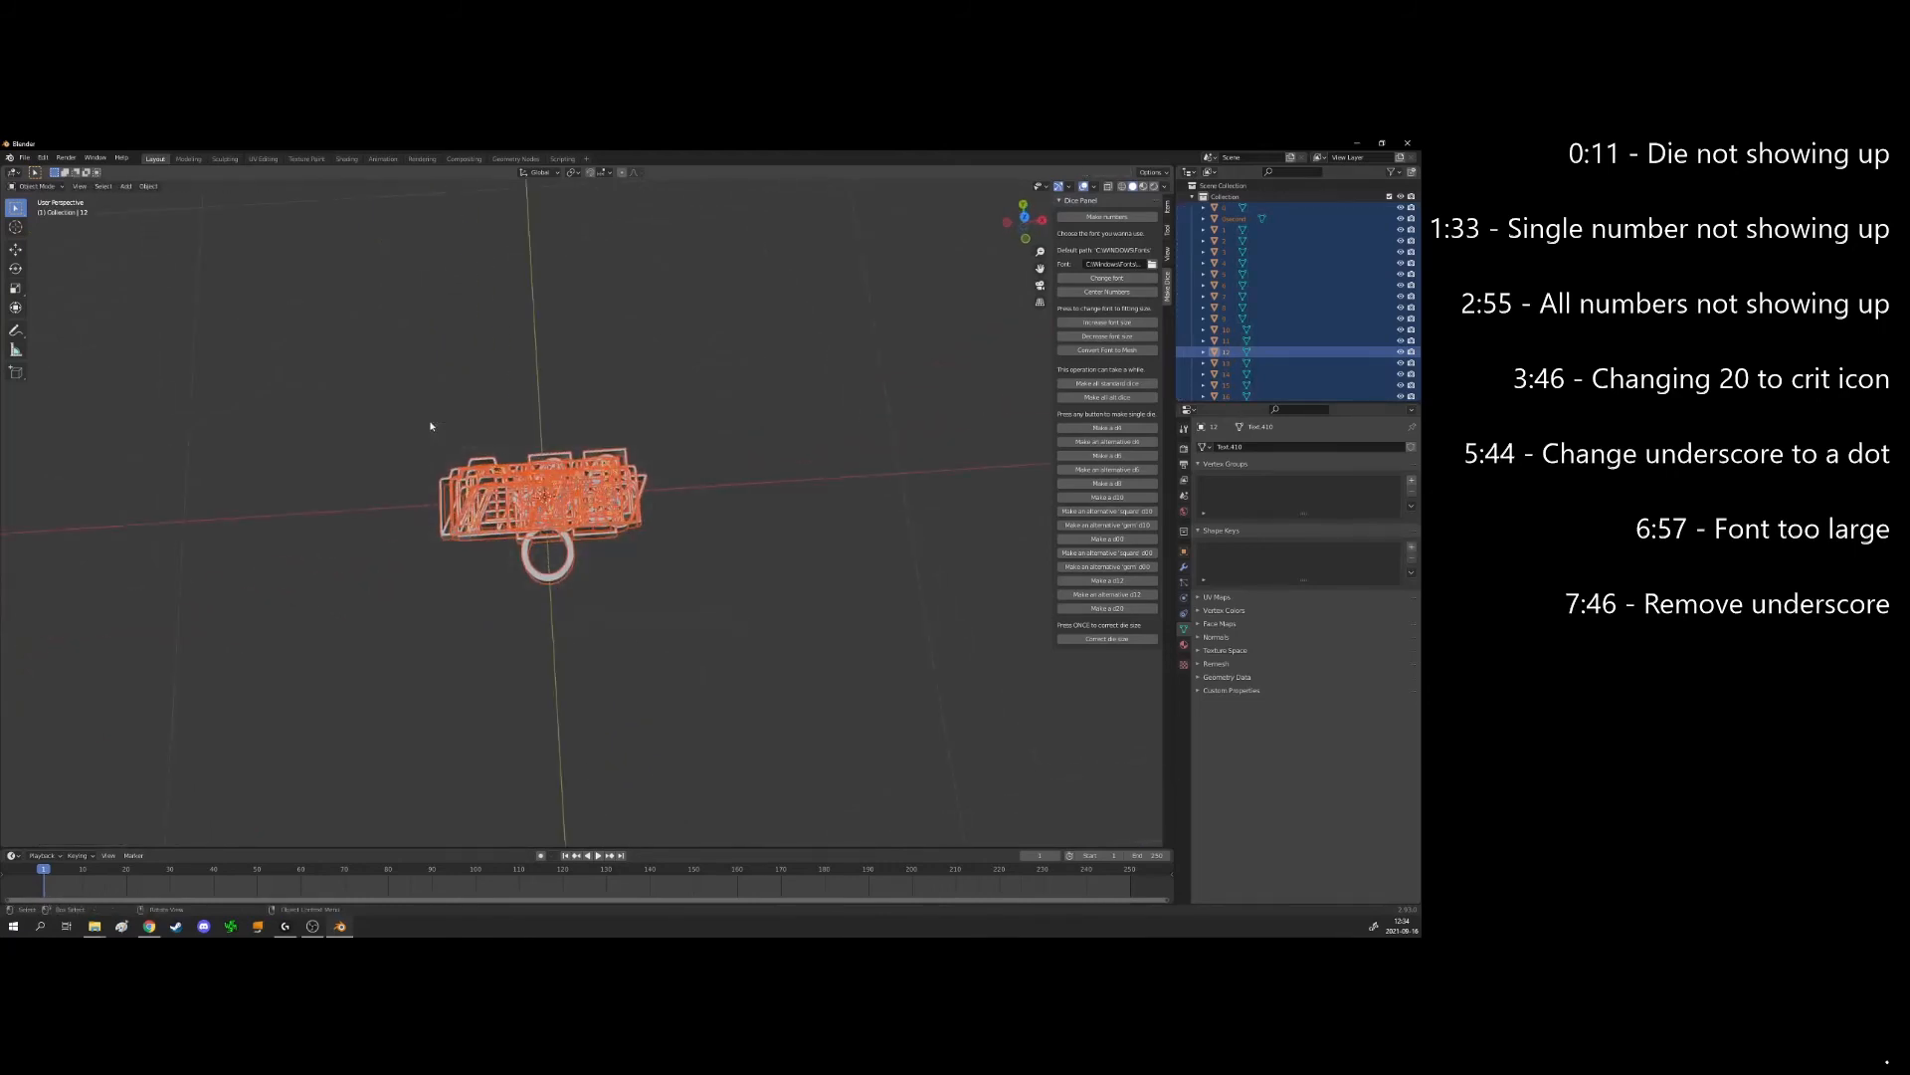
mouse_move(761, 595)
middle_down()
mouse_move(750, 554)
mouse_move(750, 599)
middle_up()
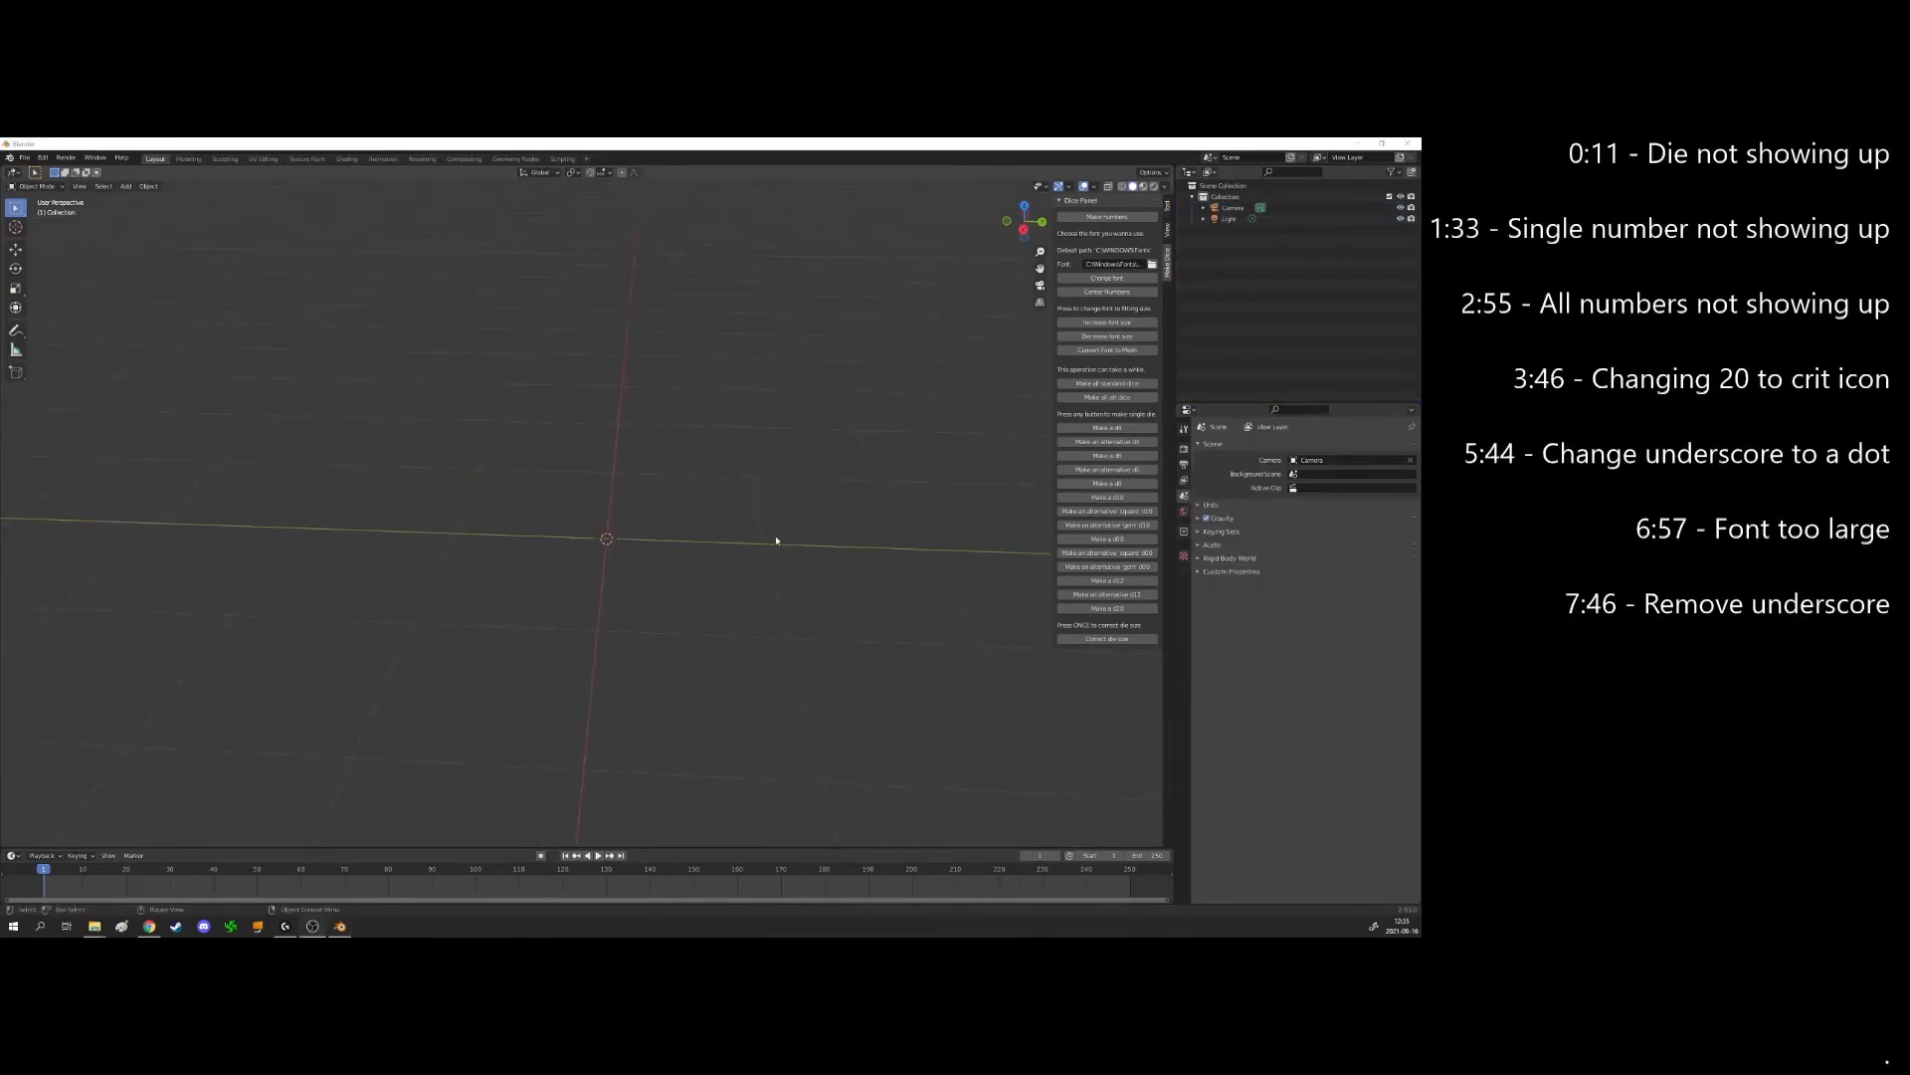
Create a new set of numbers in the default font, center them, and convert them to mesh
click(1108, 216)
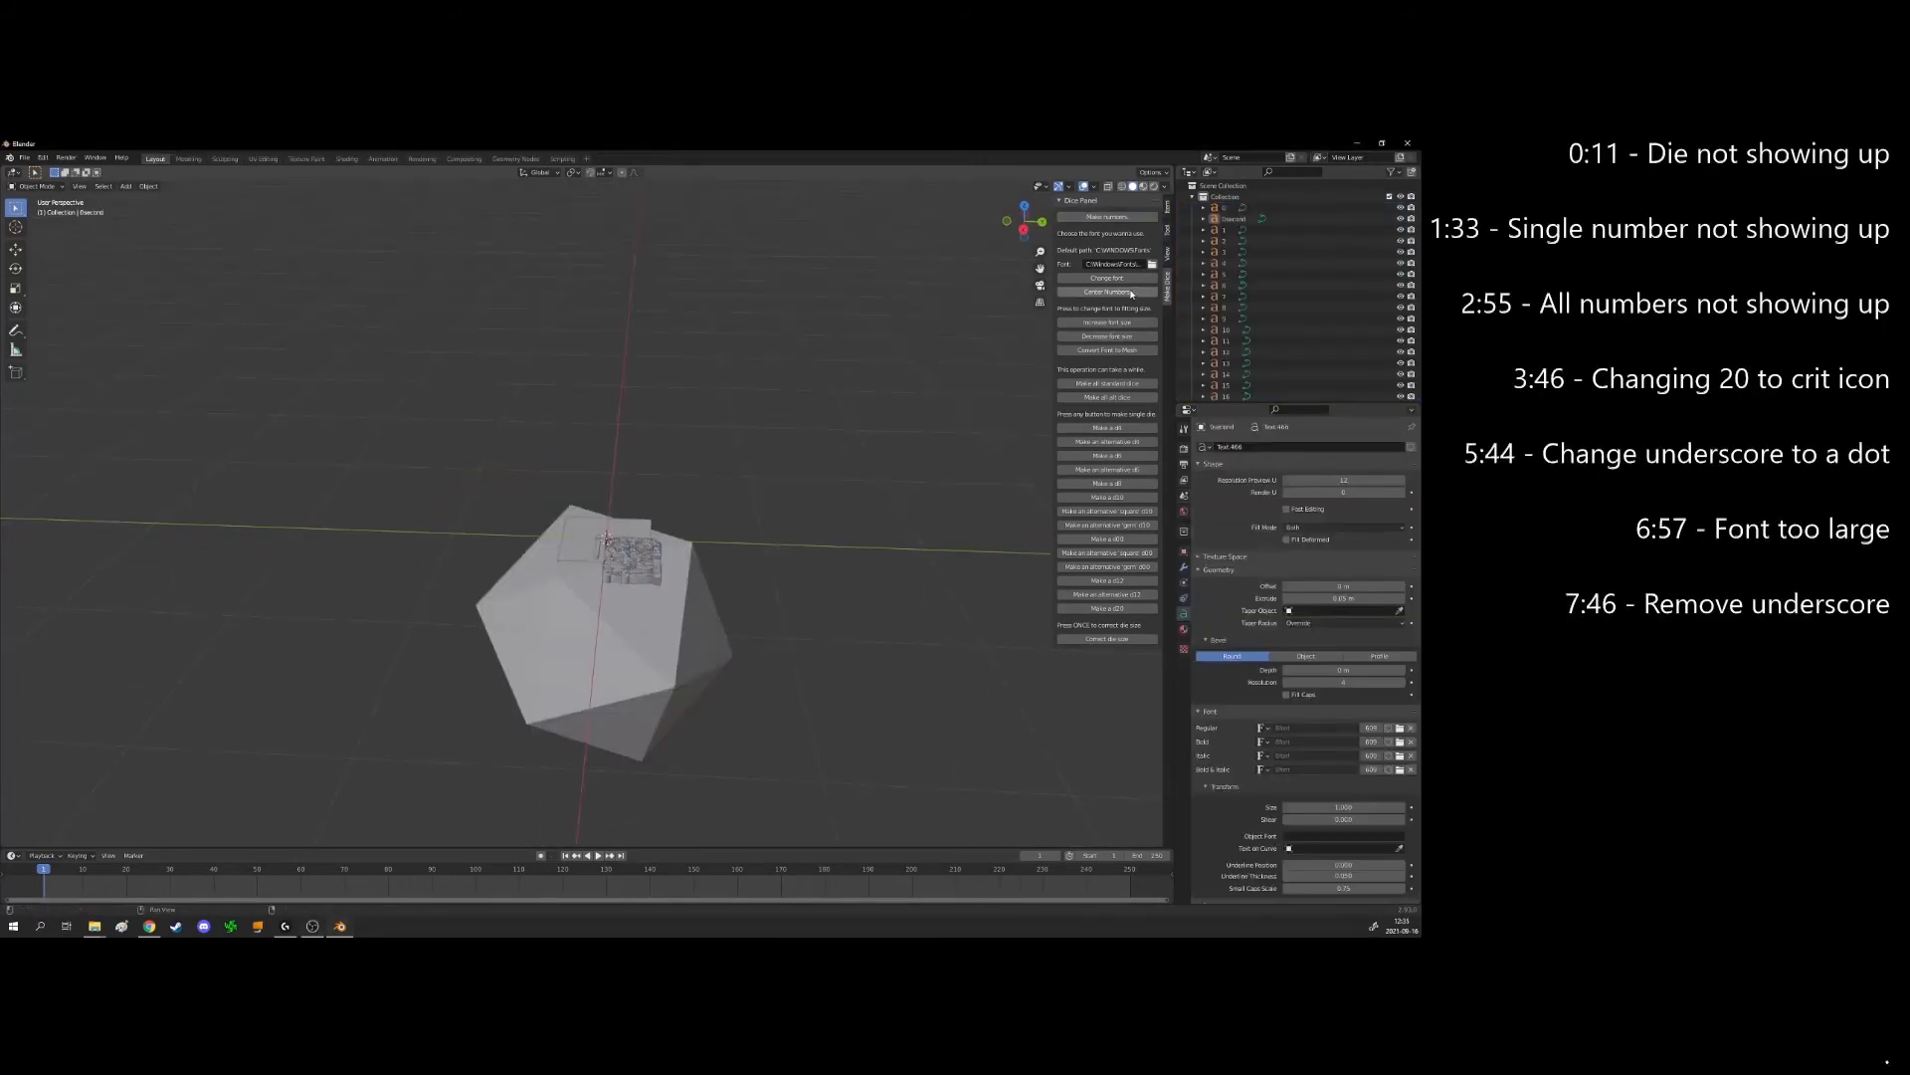
click(1129, 292)
click(1125, 353)
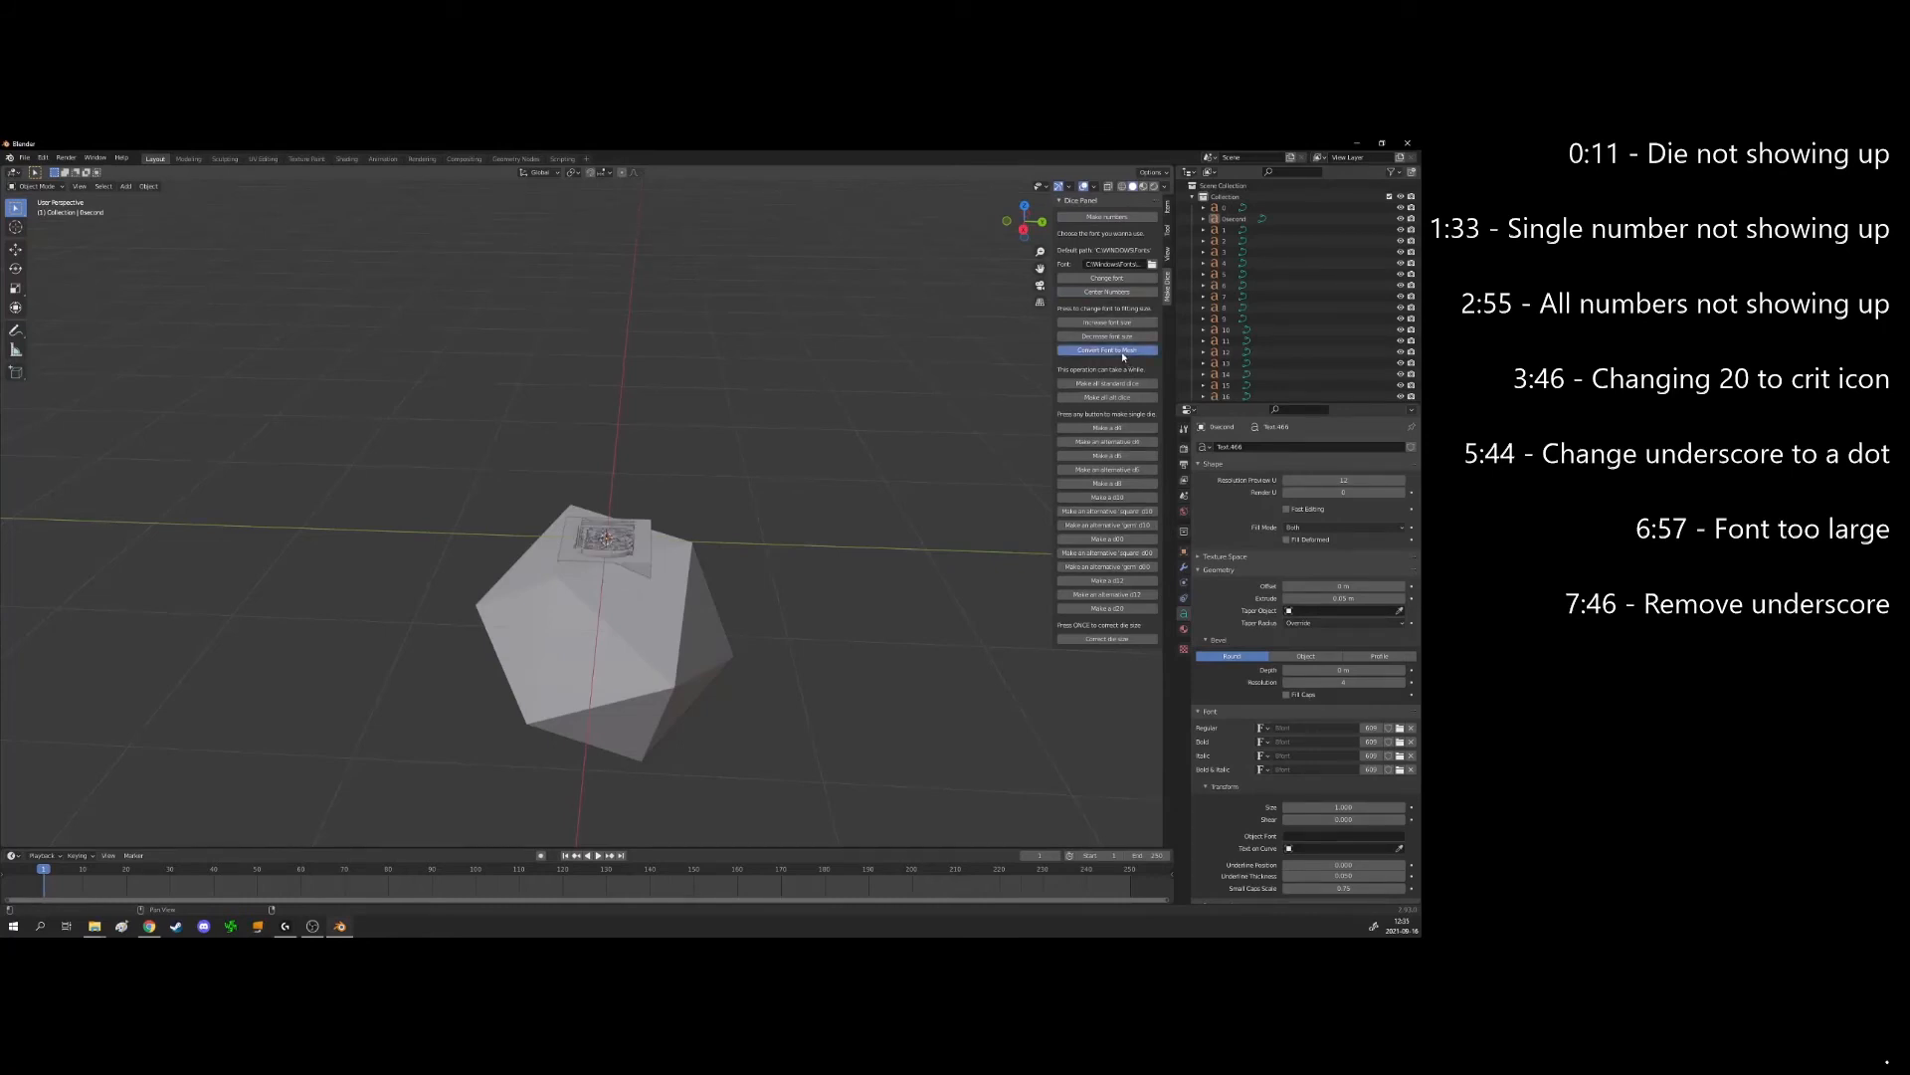
Examine the stacked number meshes, picking overlapping ones and the underscore bar beneath them
middle_drag(670, 552, 807, 572)
click(578, 548)
scroll(594, 543, up, 3)
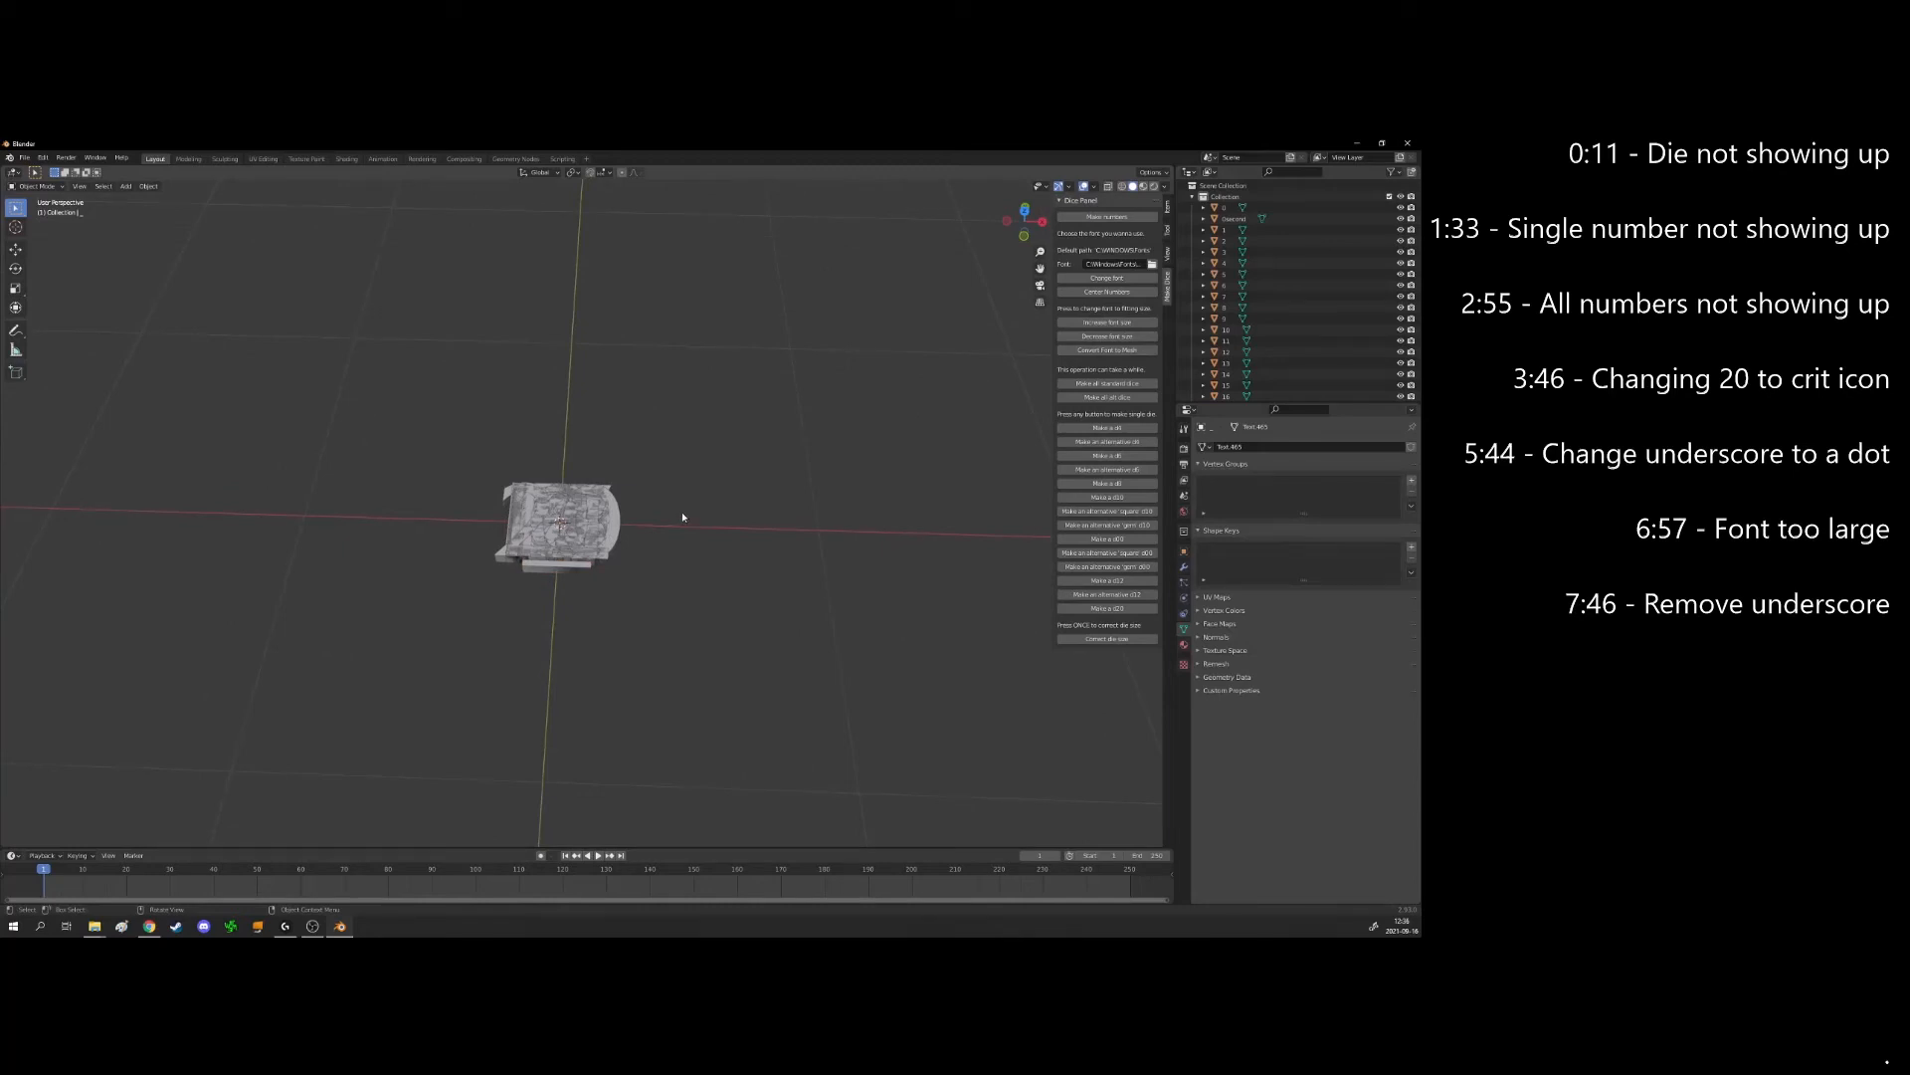
click(564, 540)
click(564, 540)
click(564, 540)
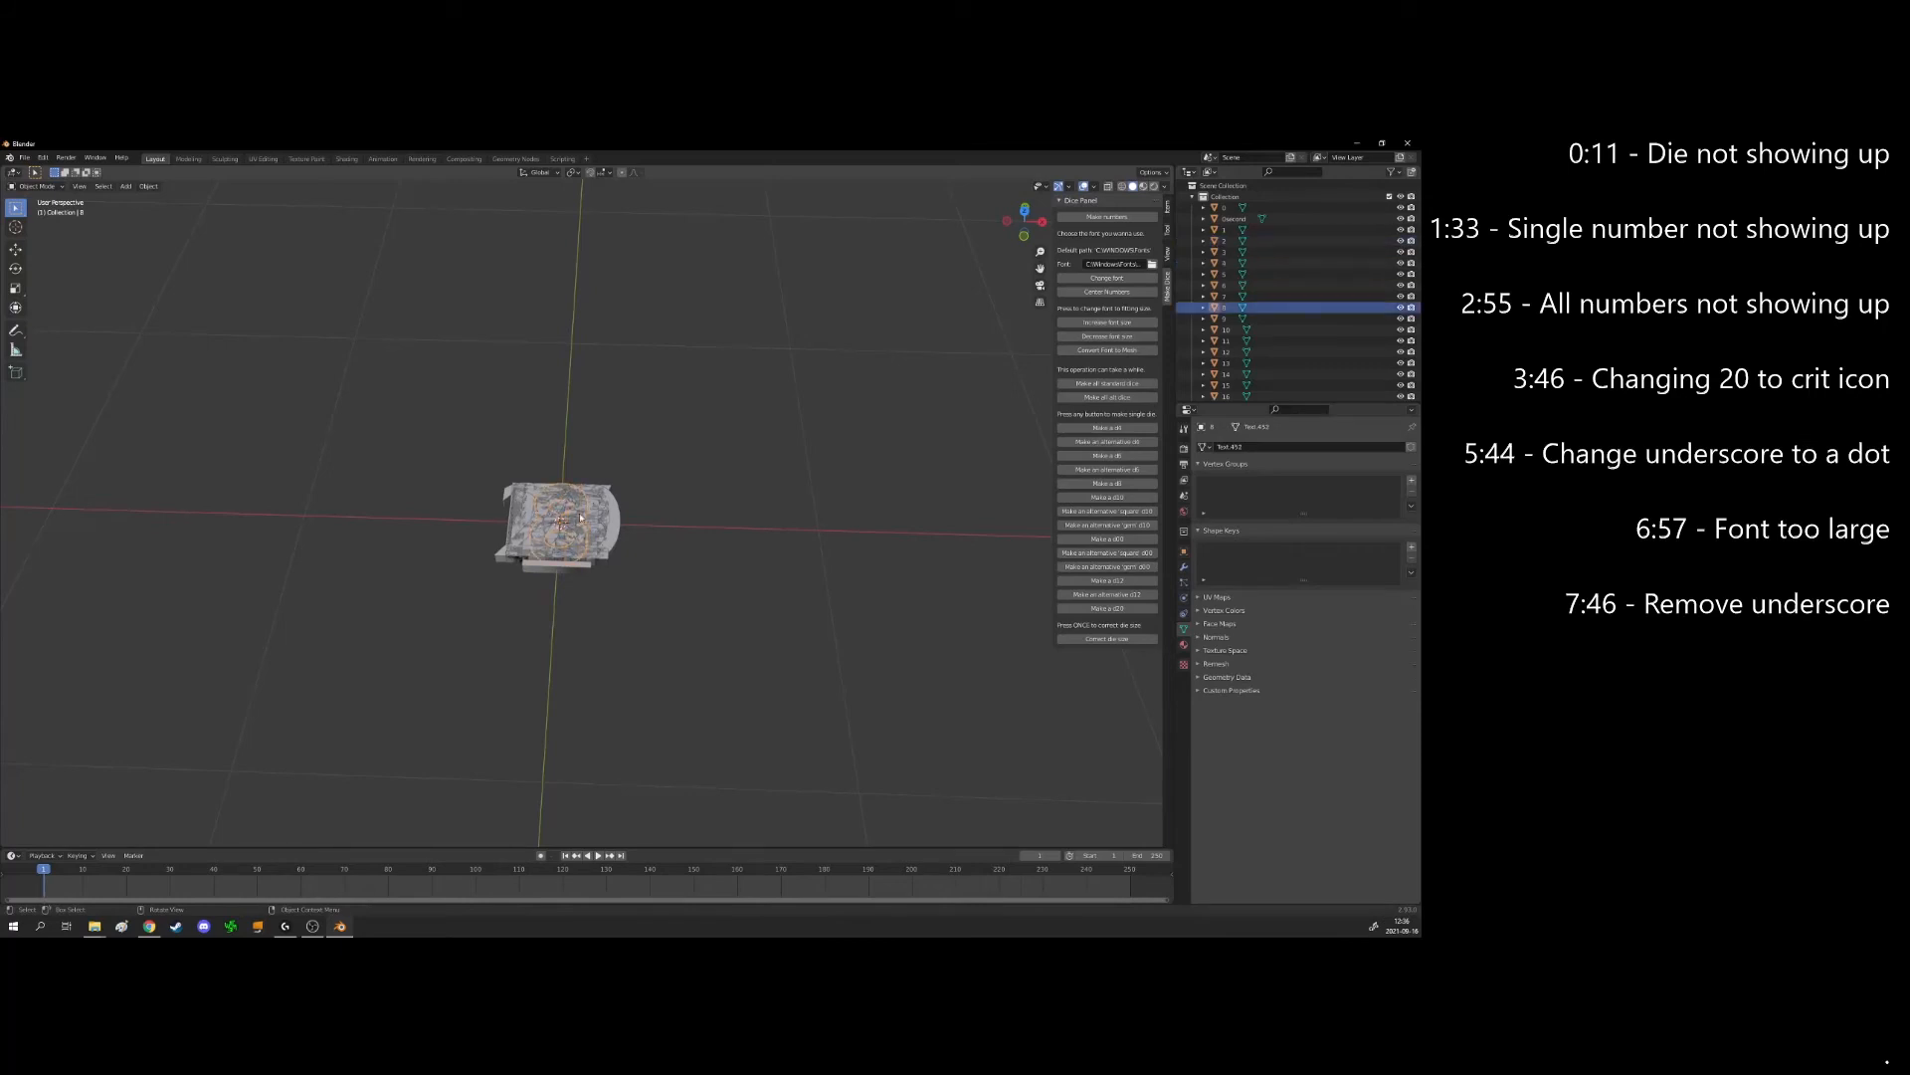
click(581, 517)
click(664, 517)
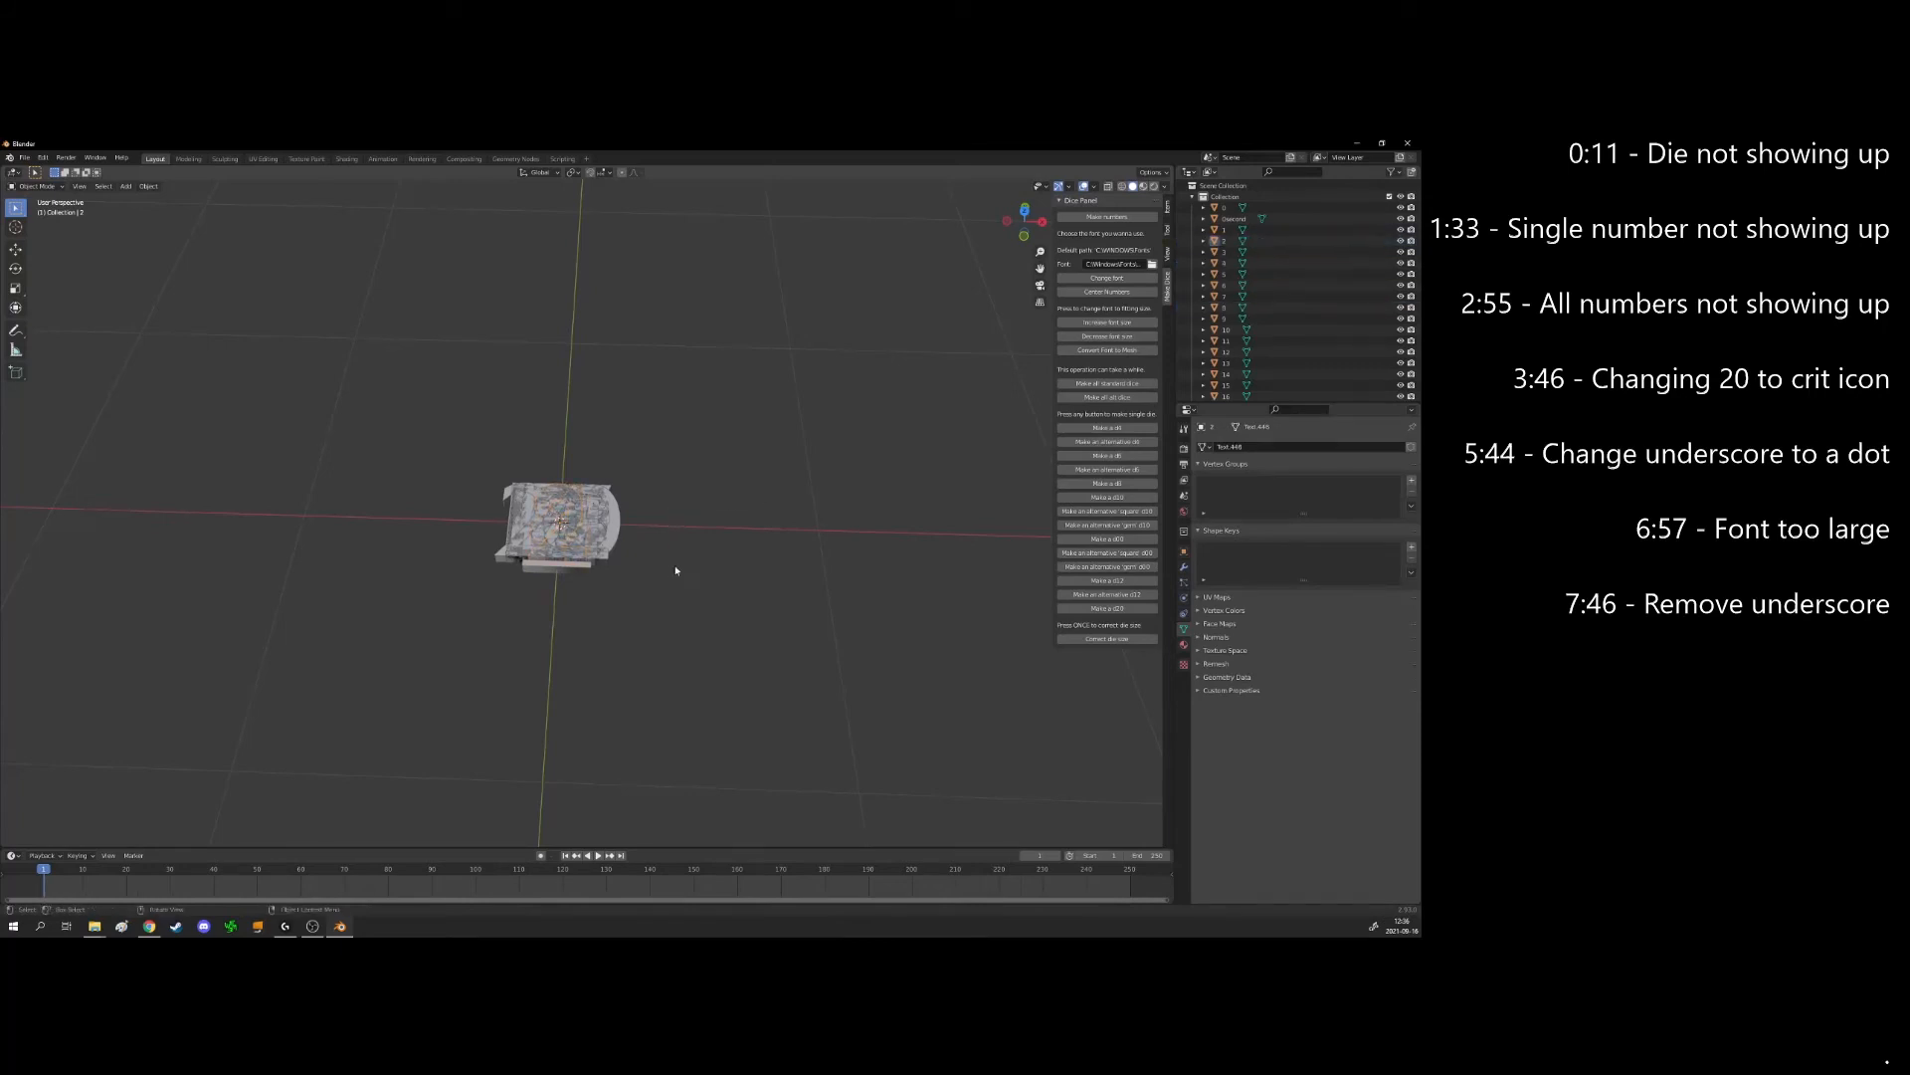
middle_drag(670, 563, 649, 553)
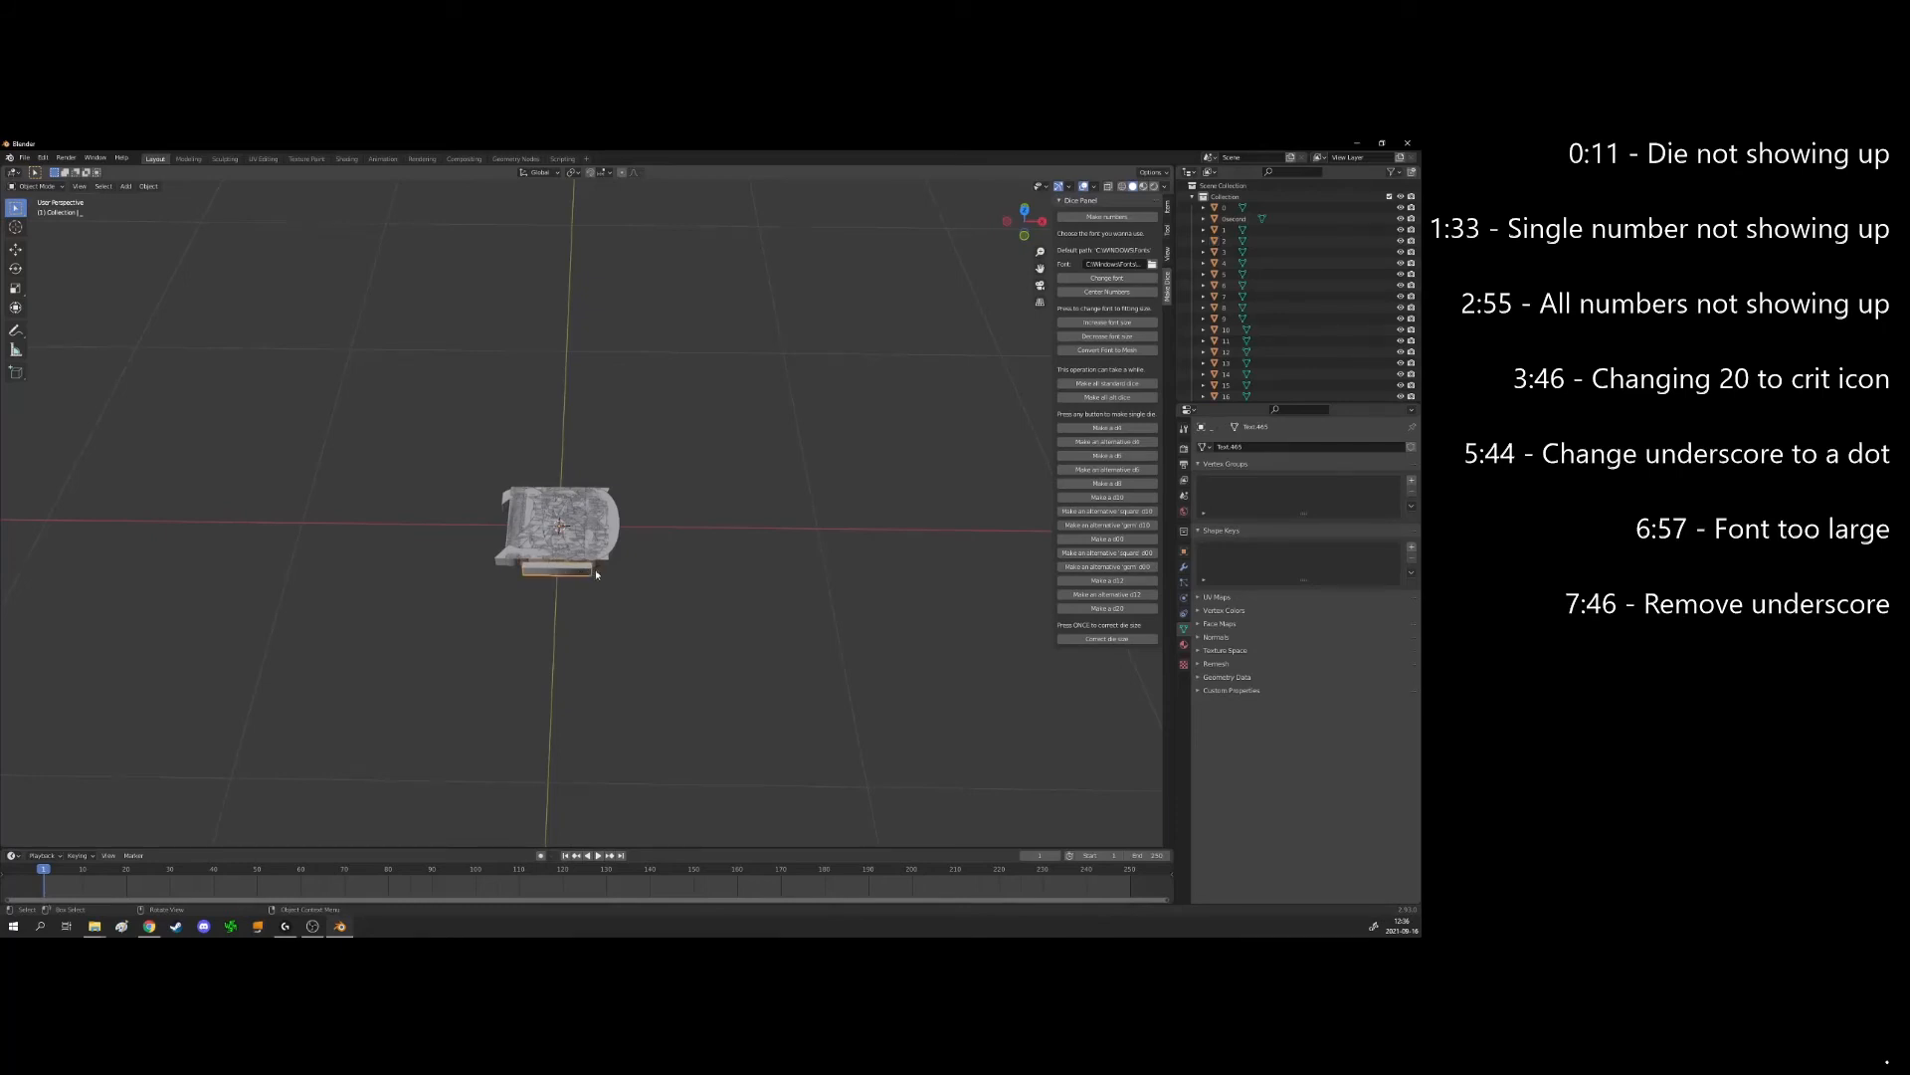
middle_drag(666, 594, 474, 576)
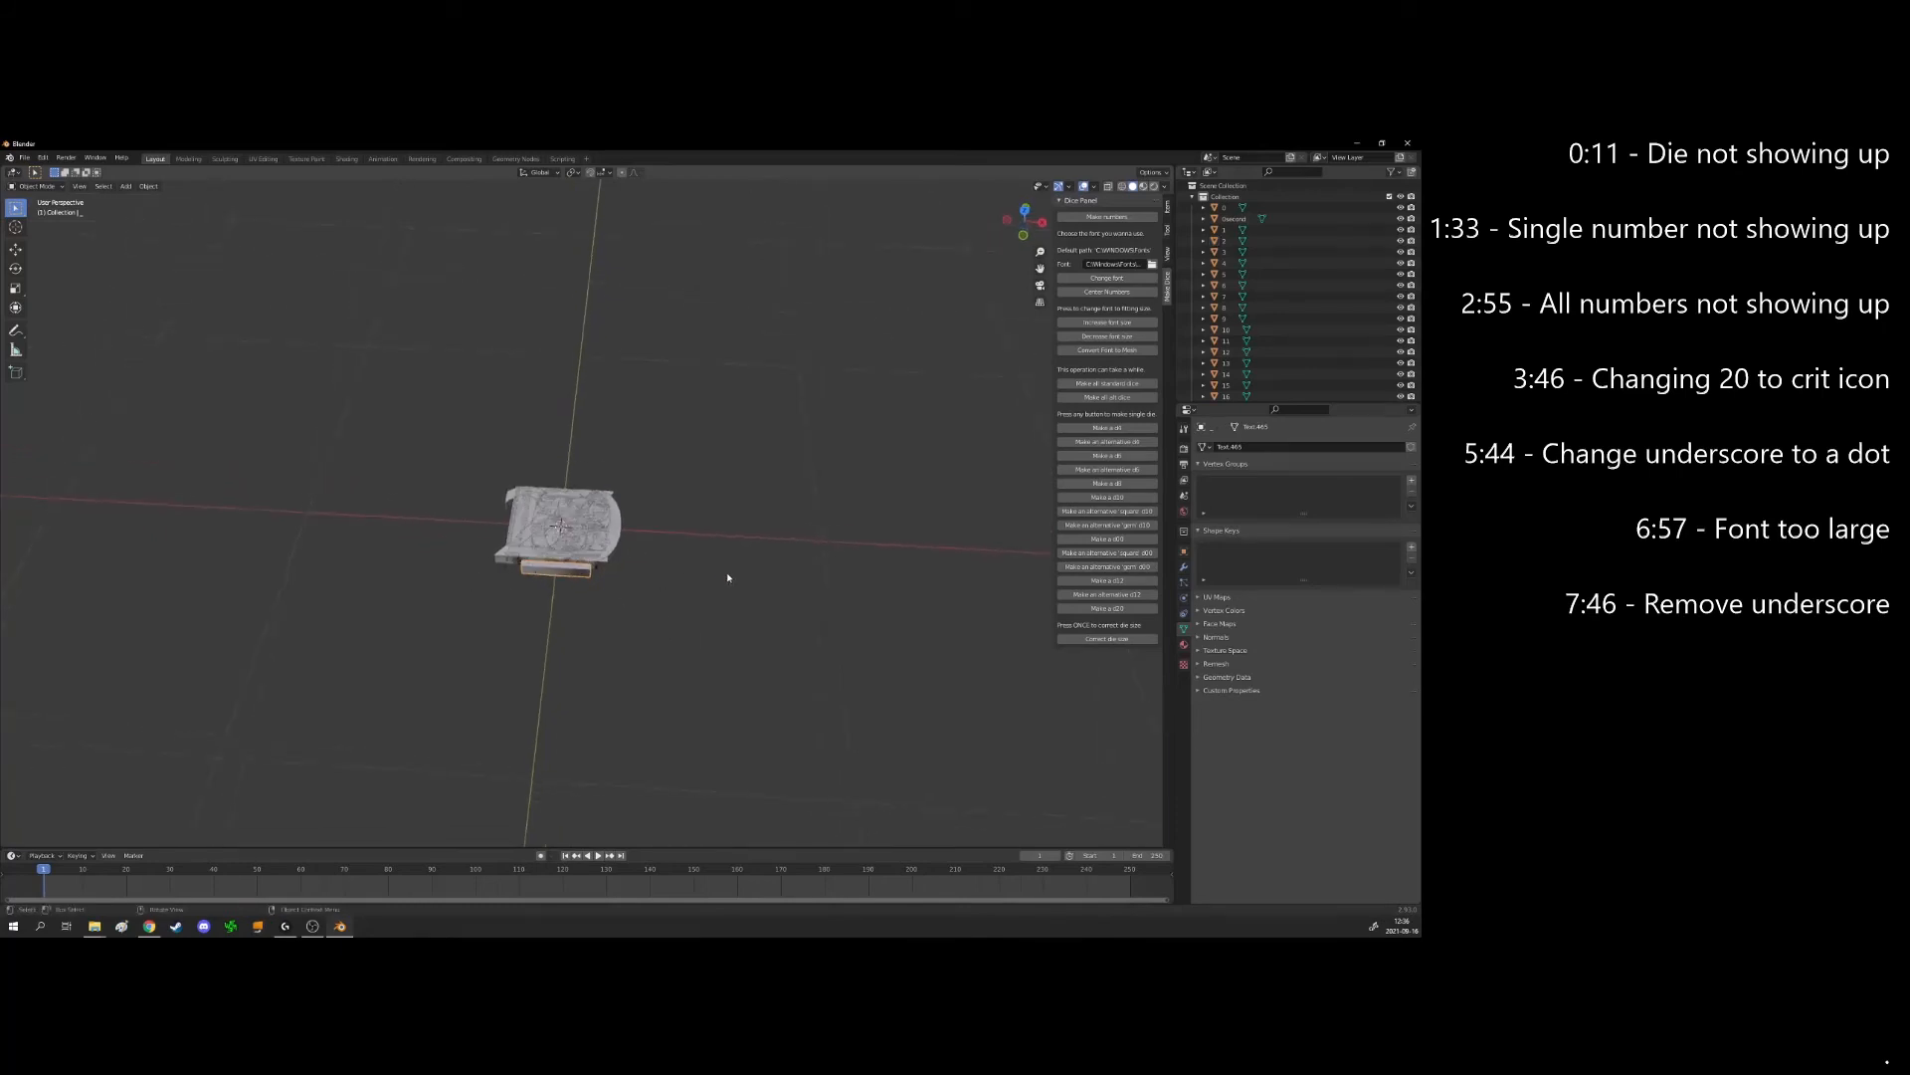
Replace all the number meshes with a new set in the Wingdings font, centered and converted to mesh
key(a)
key(Delete)
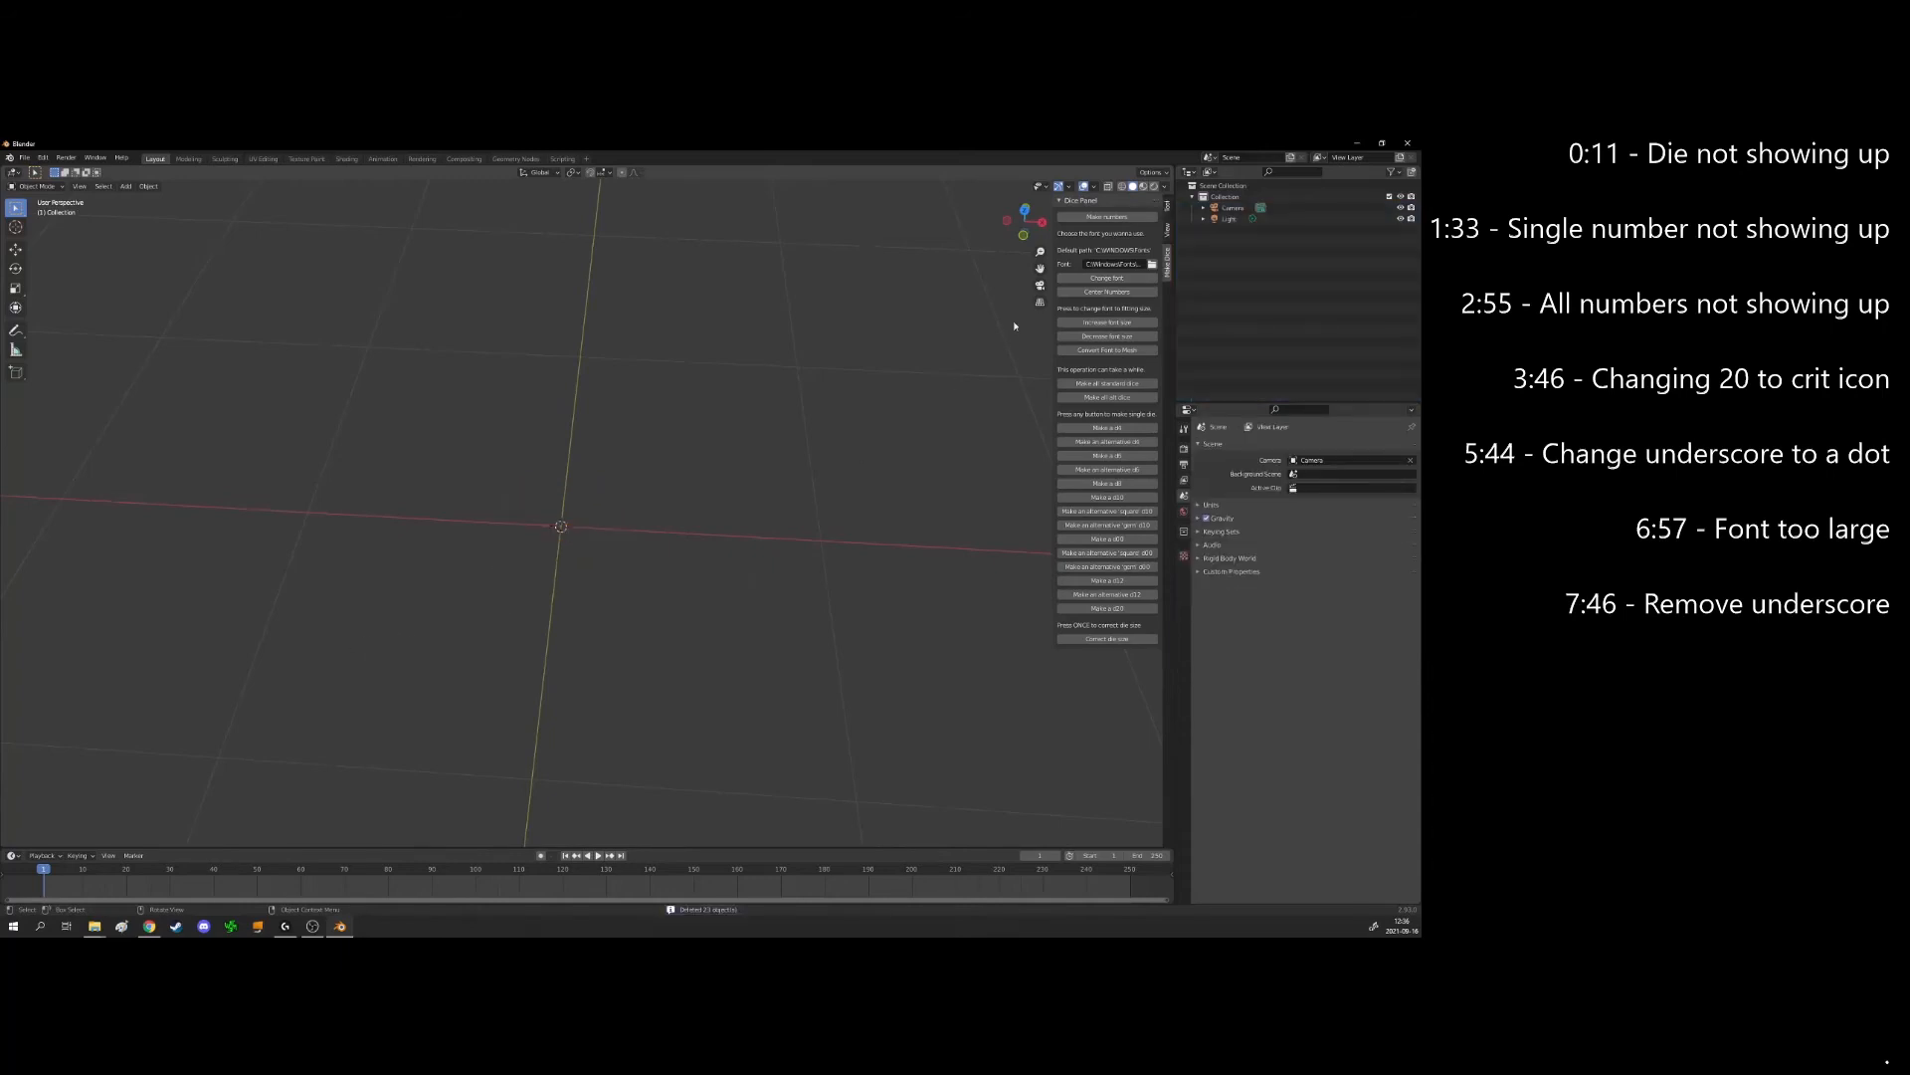
click(1104, 218)
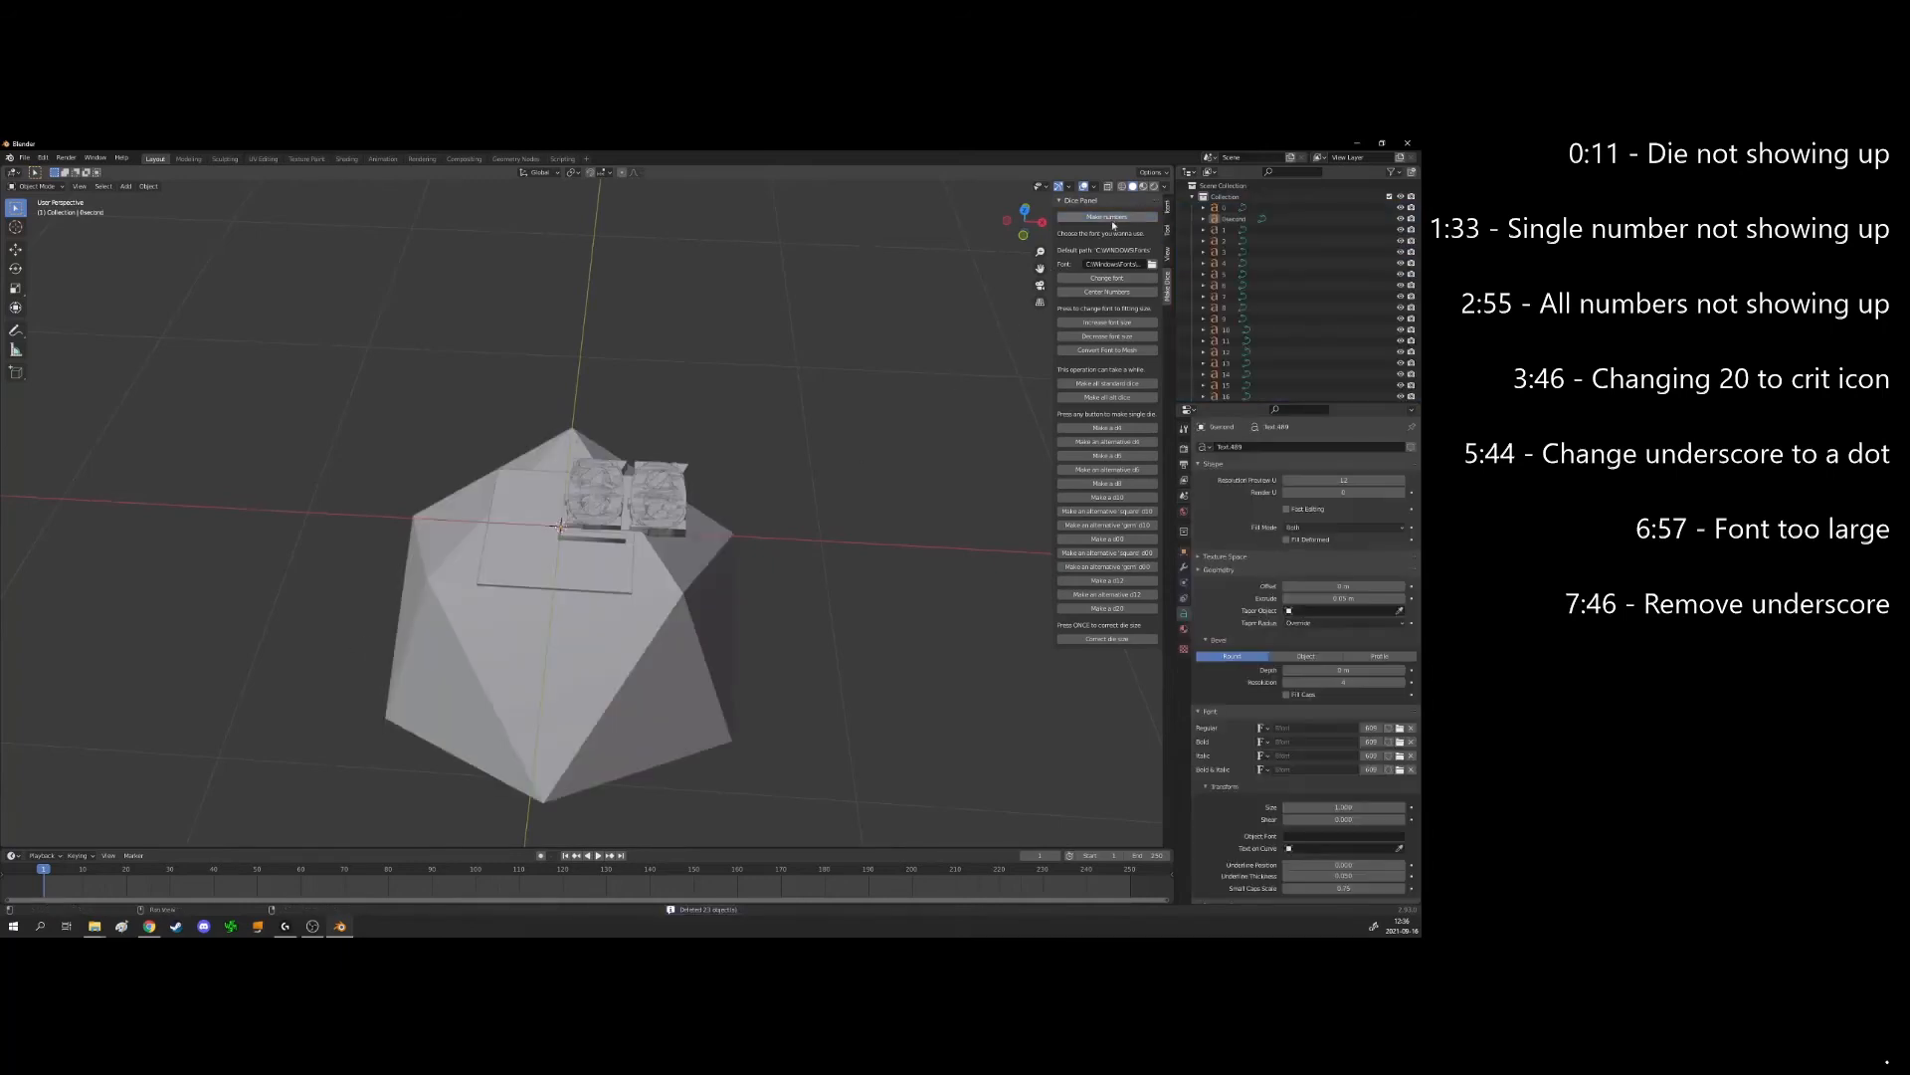
click(1106, 278)
click(1106, 292)
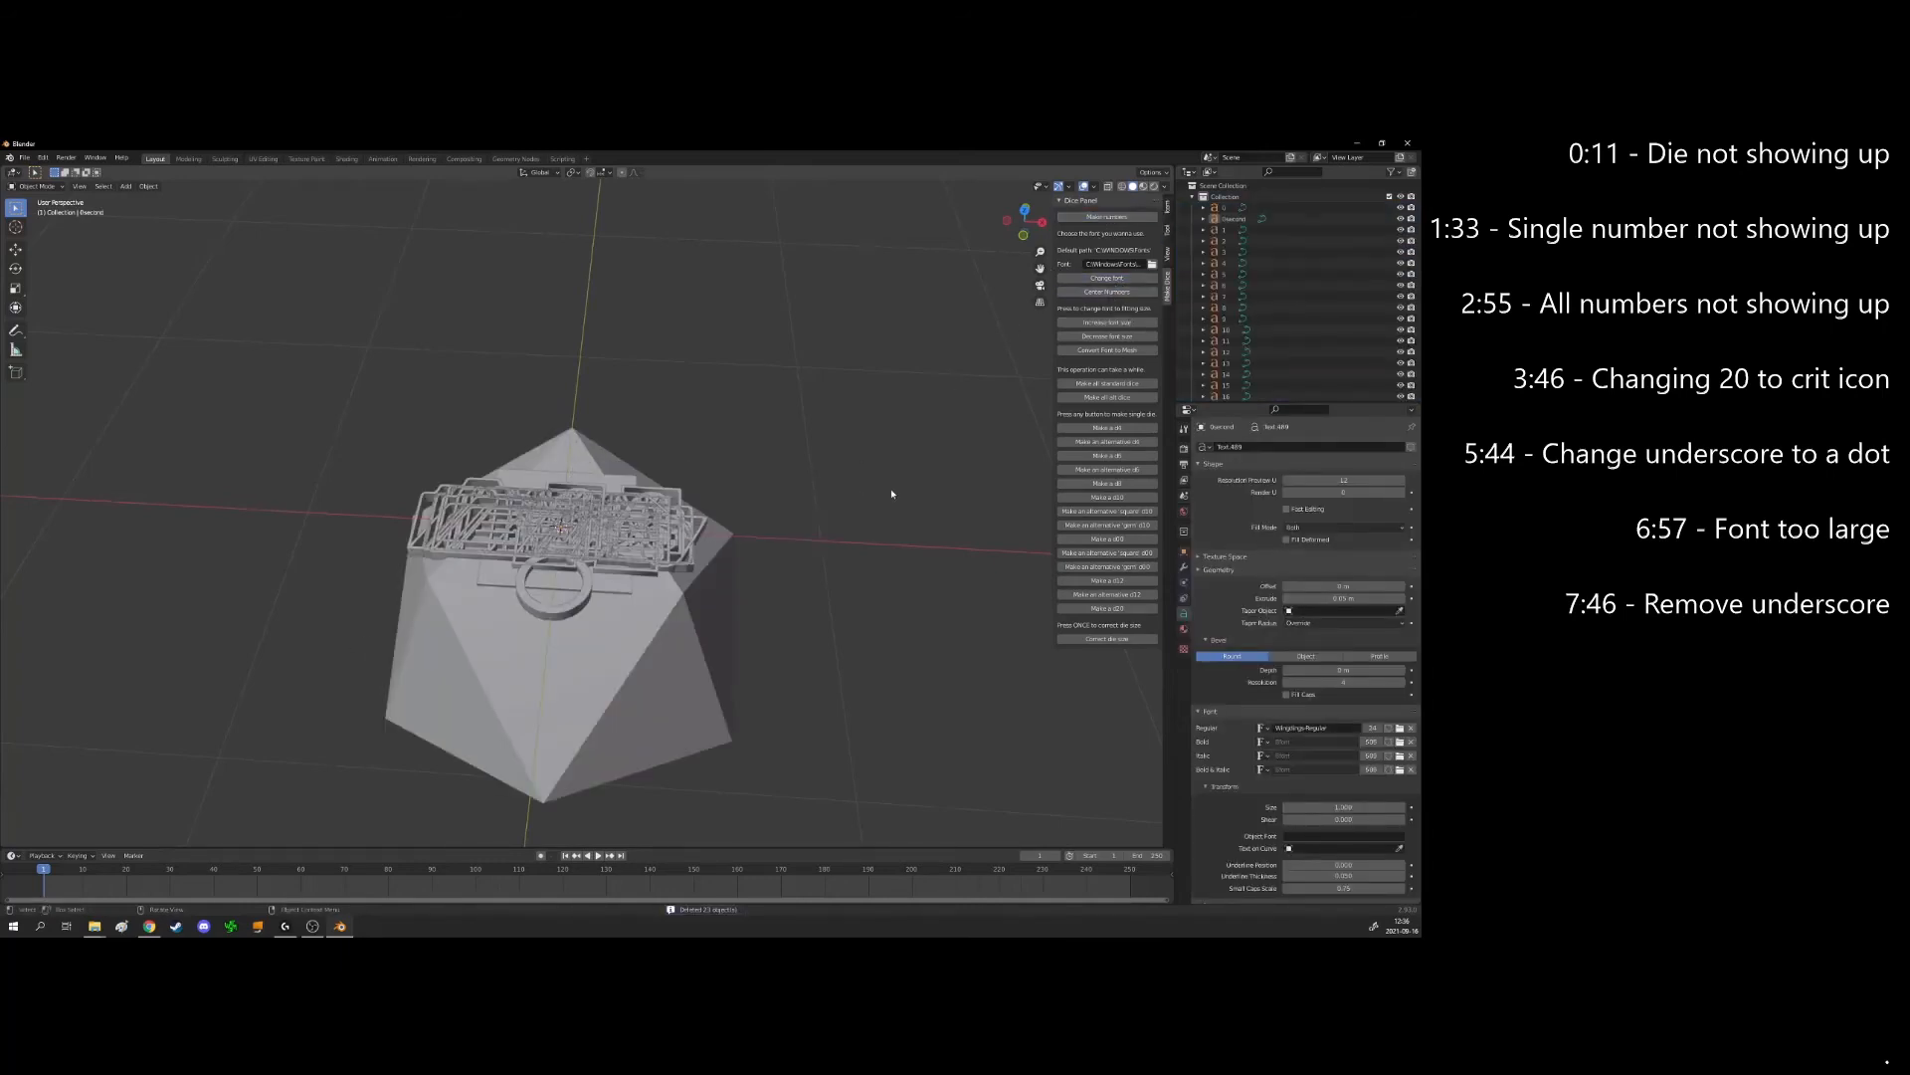
middle_drag(1010, 399, 994, 422)
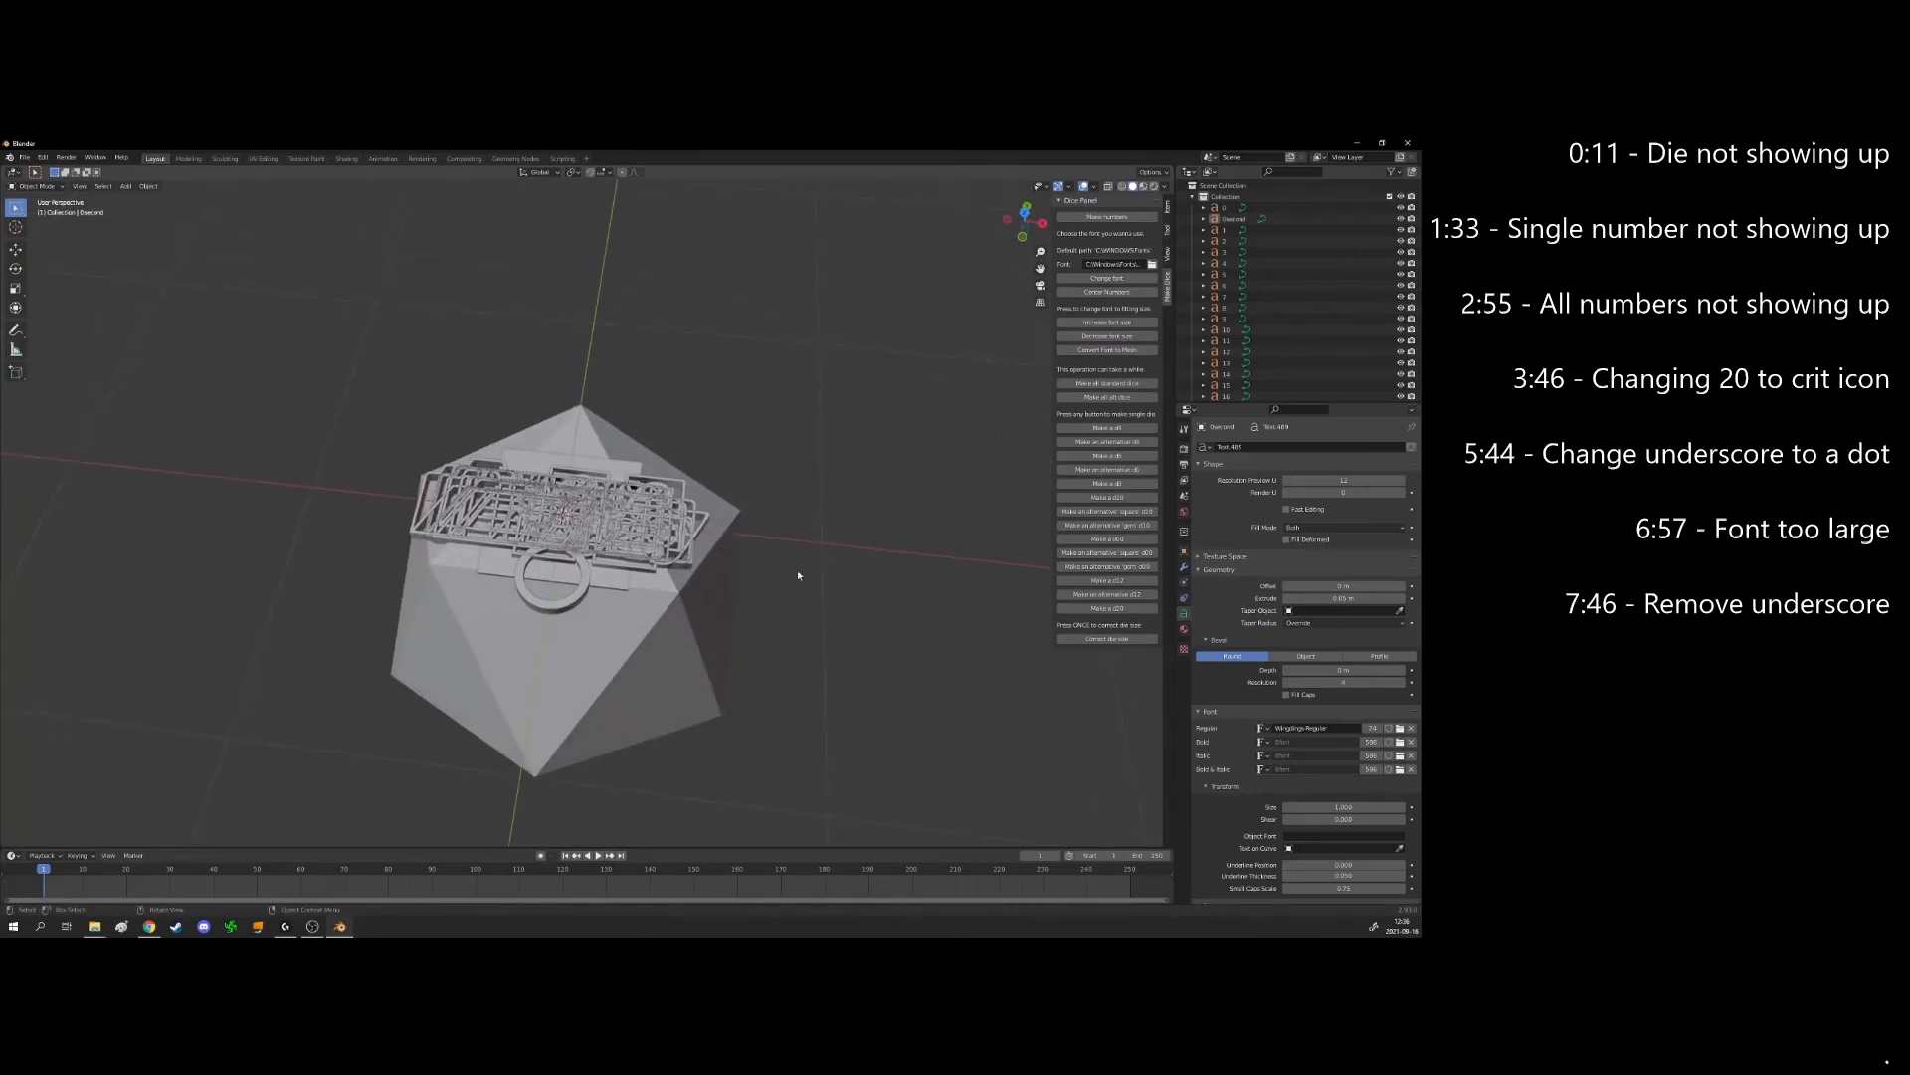
click(1106, 351)
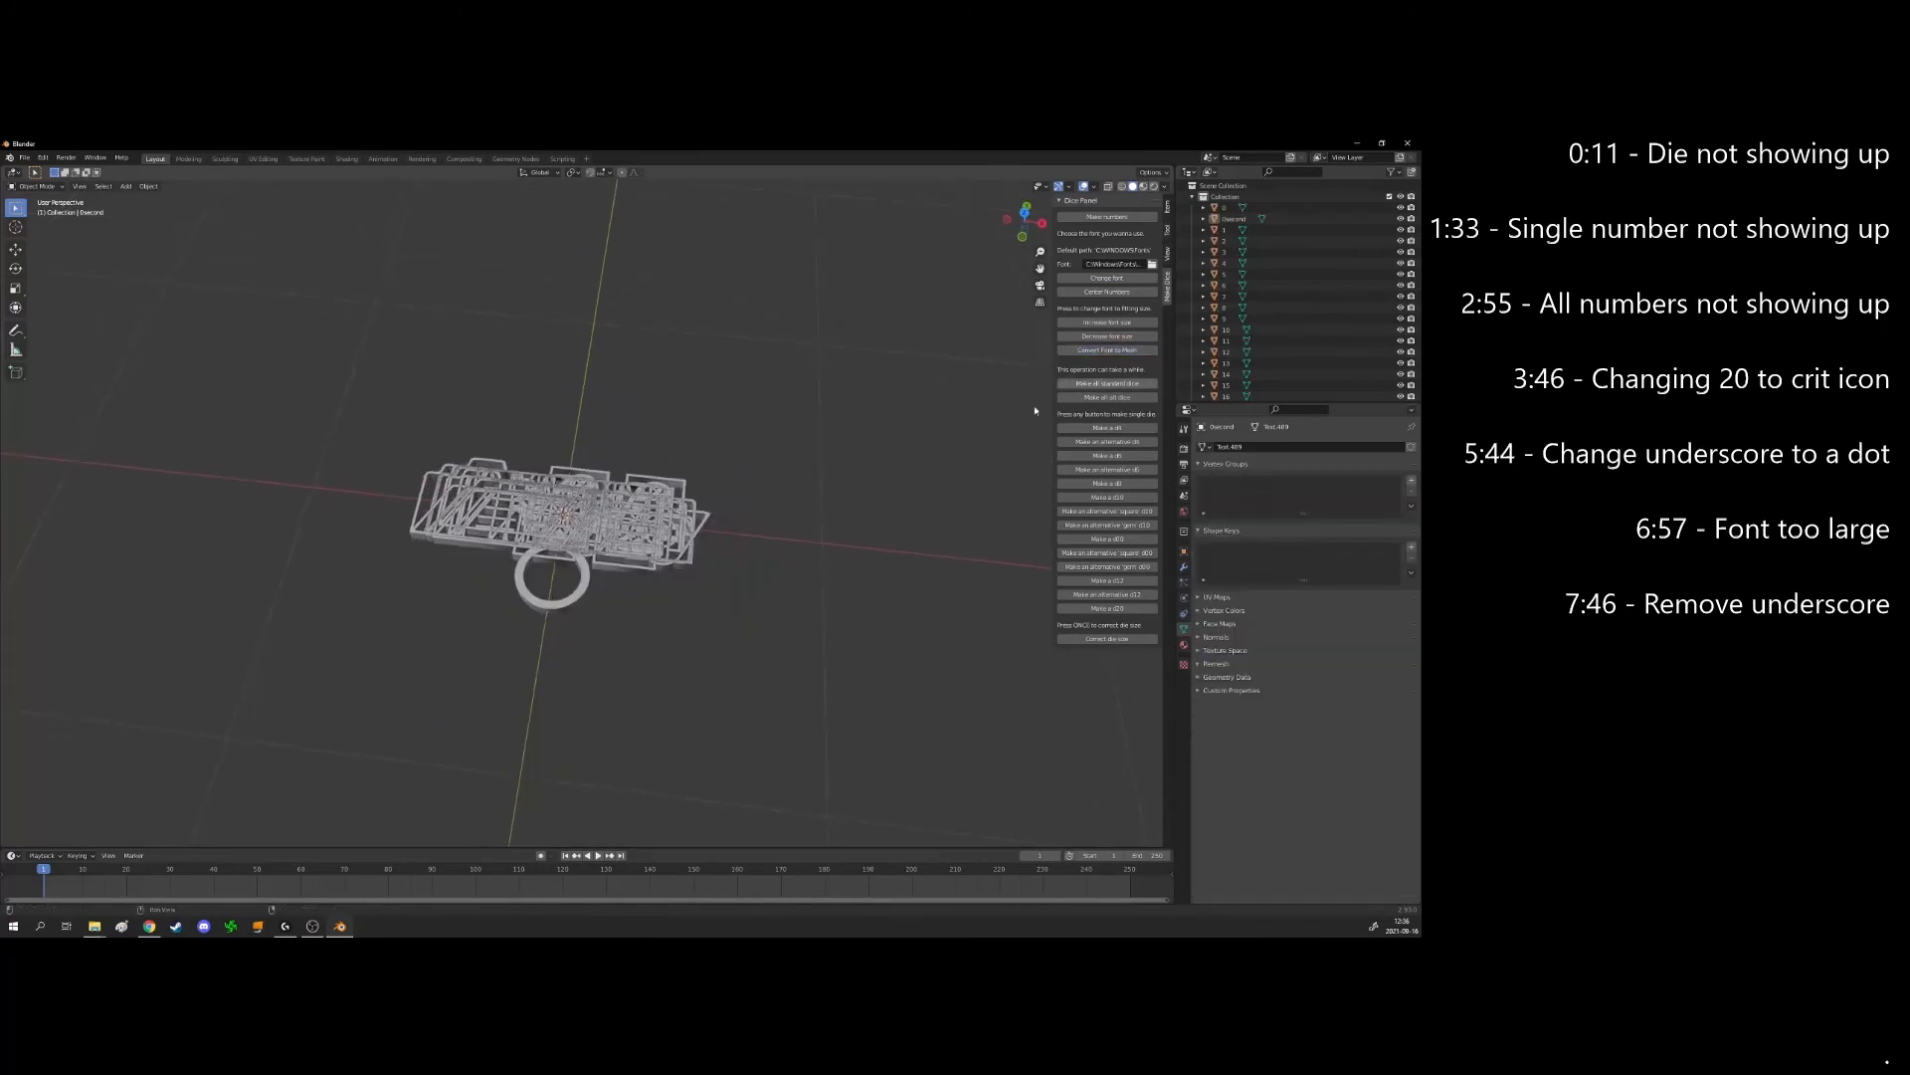
Generate a trial d6 with the Wingdings underscore mesh present, inspect its engraved faces, and delete the die
click(1129, 457)
middle_drag(686, 687, 801, 602)
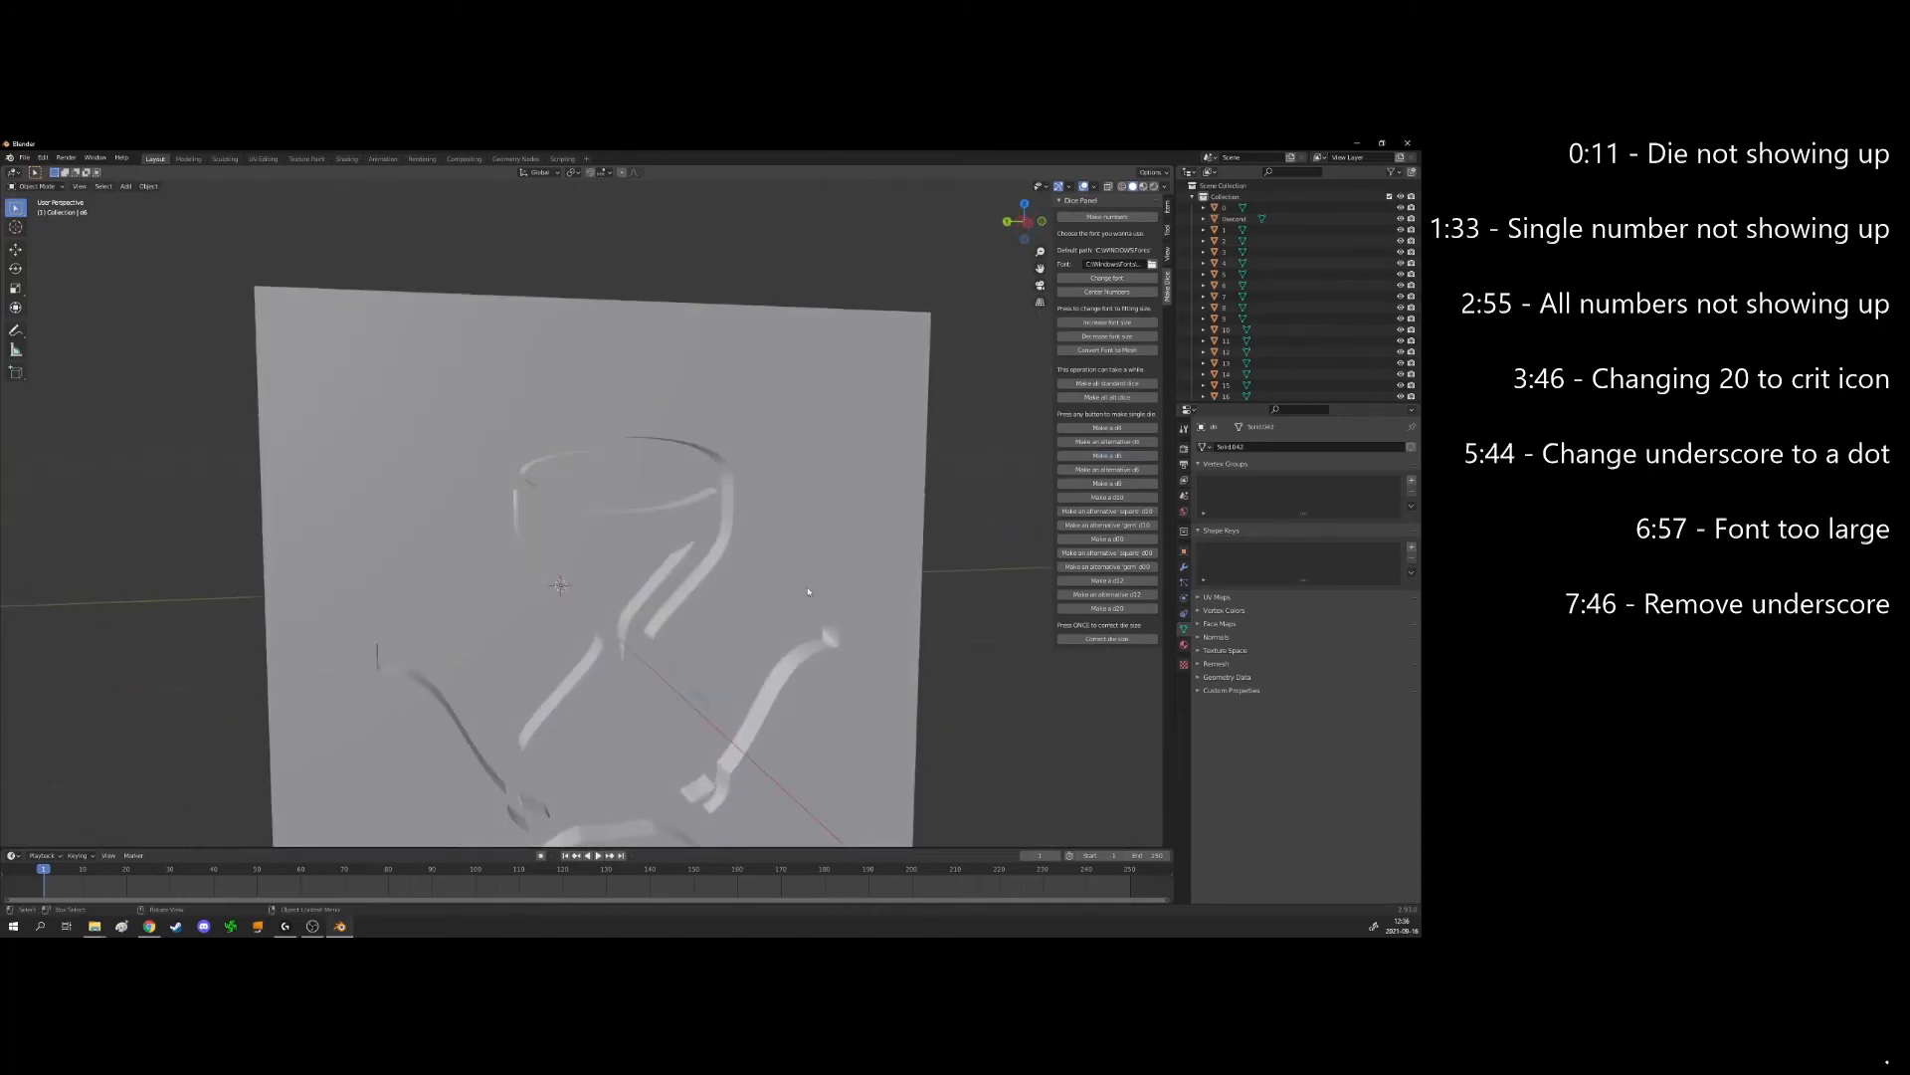
scroll(697, 637, down, 5)
middle_drag(582, 692, 635, 648)
click(652, 579)
key(Delete)
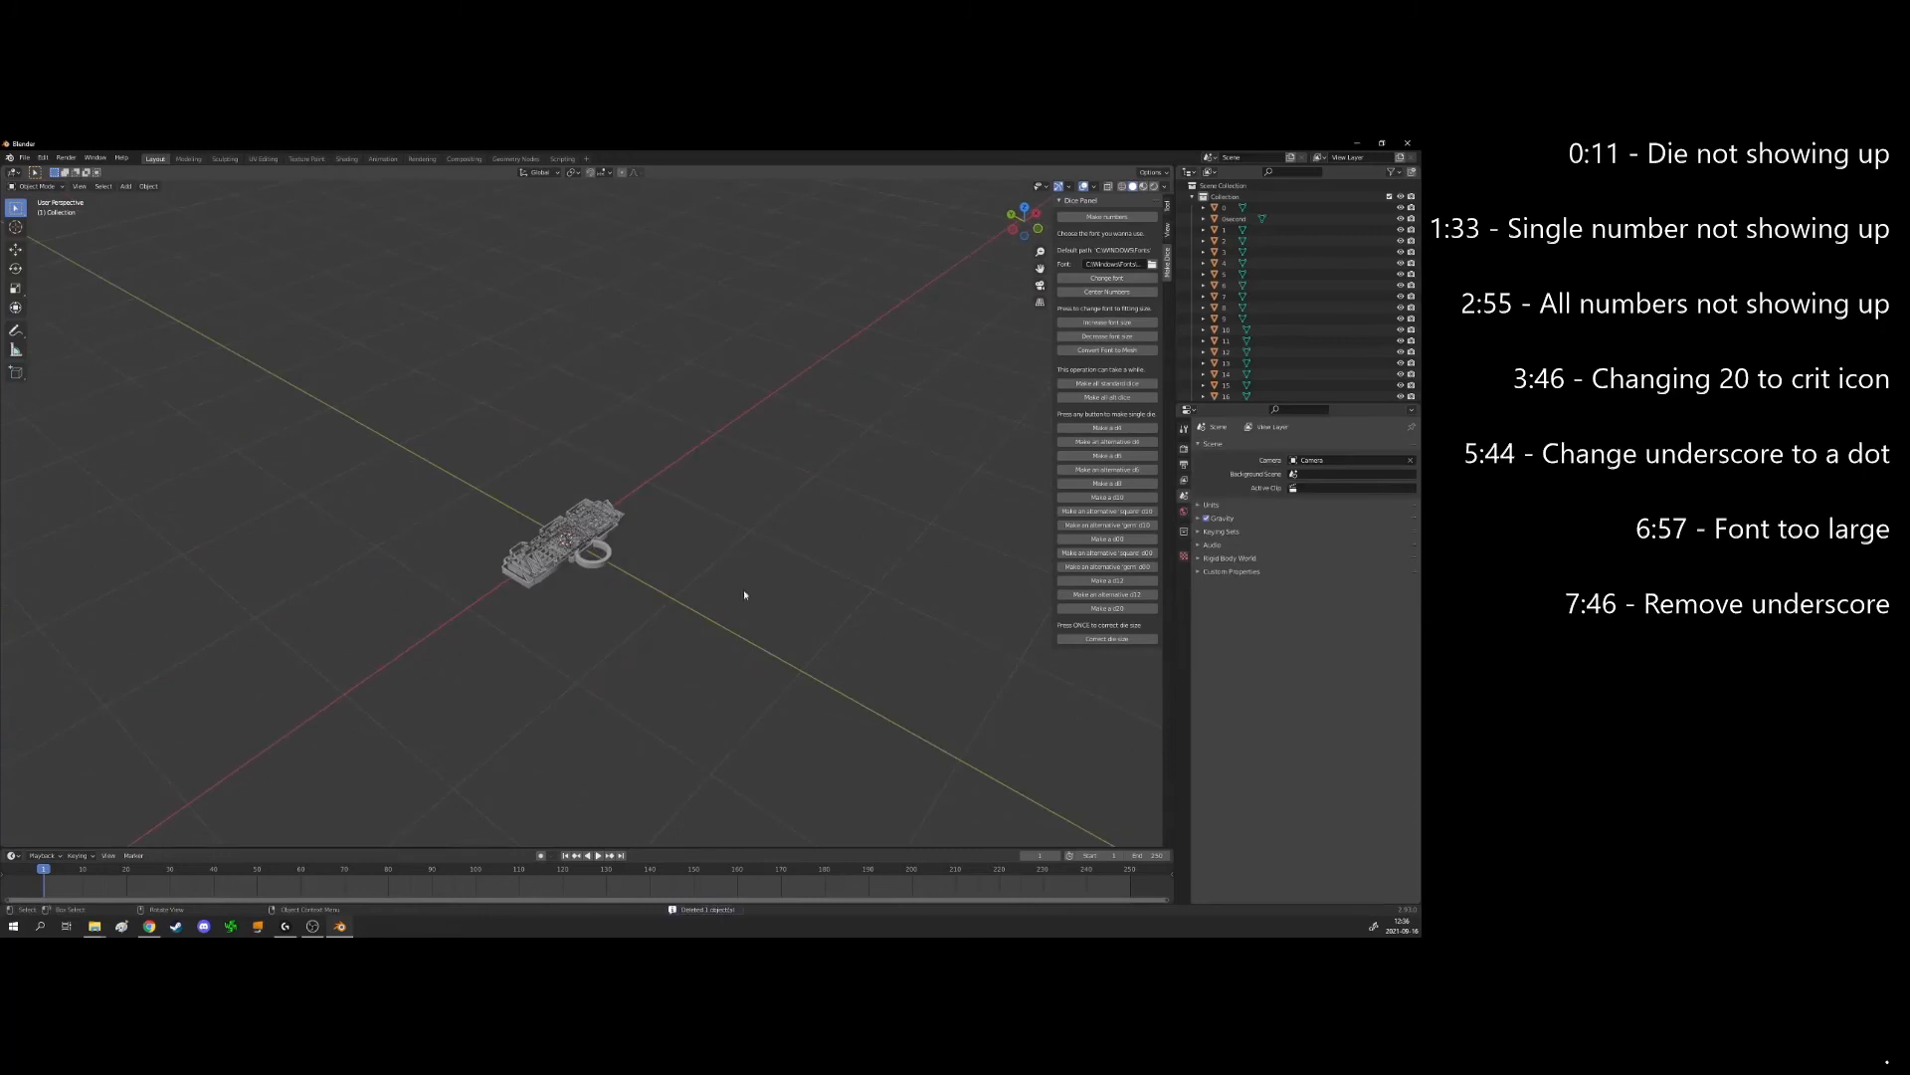
Delete the underscore mesh "_" from the number set, and generate a d6 without it
scroll(1311, 348, down, 3)
click(1279, 368)
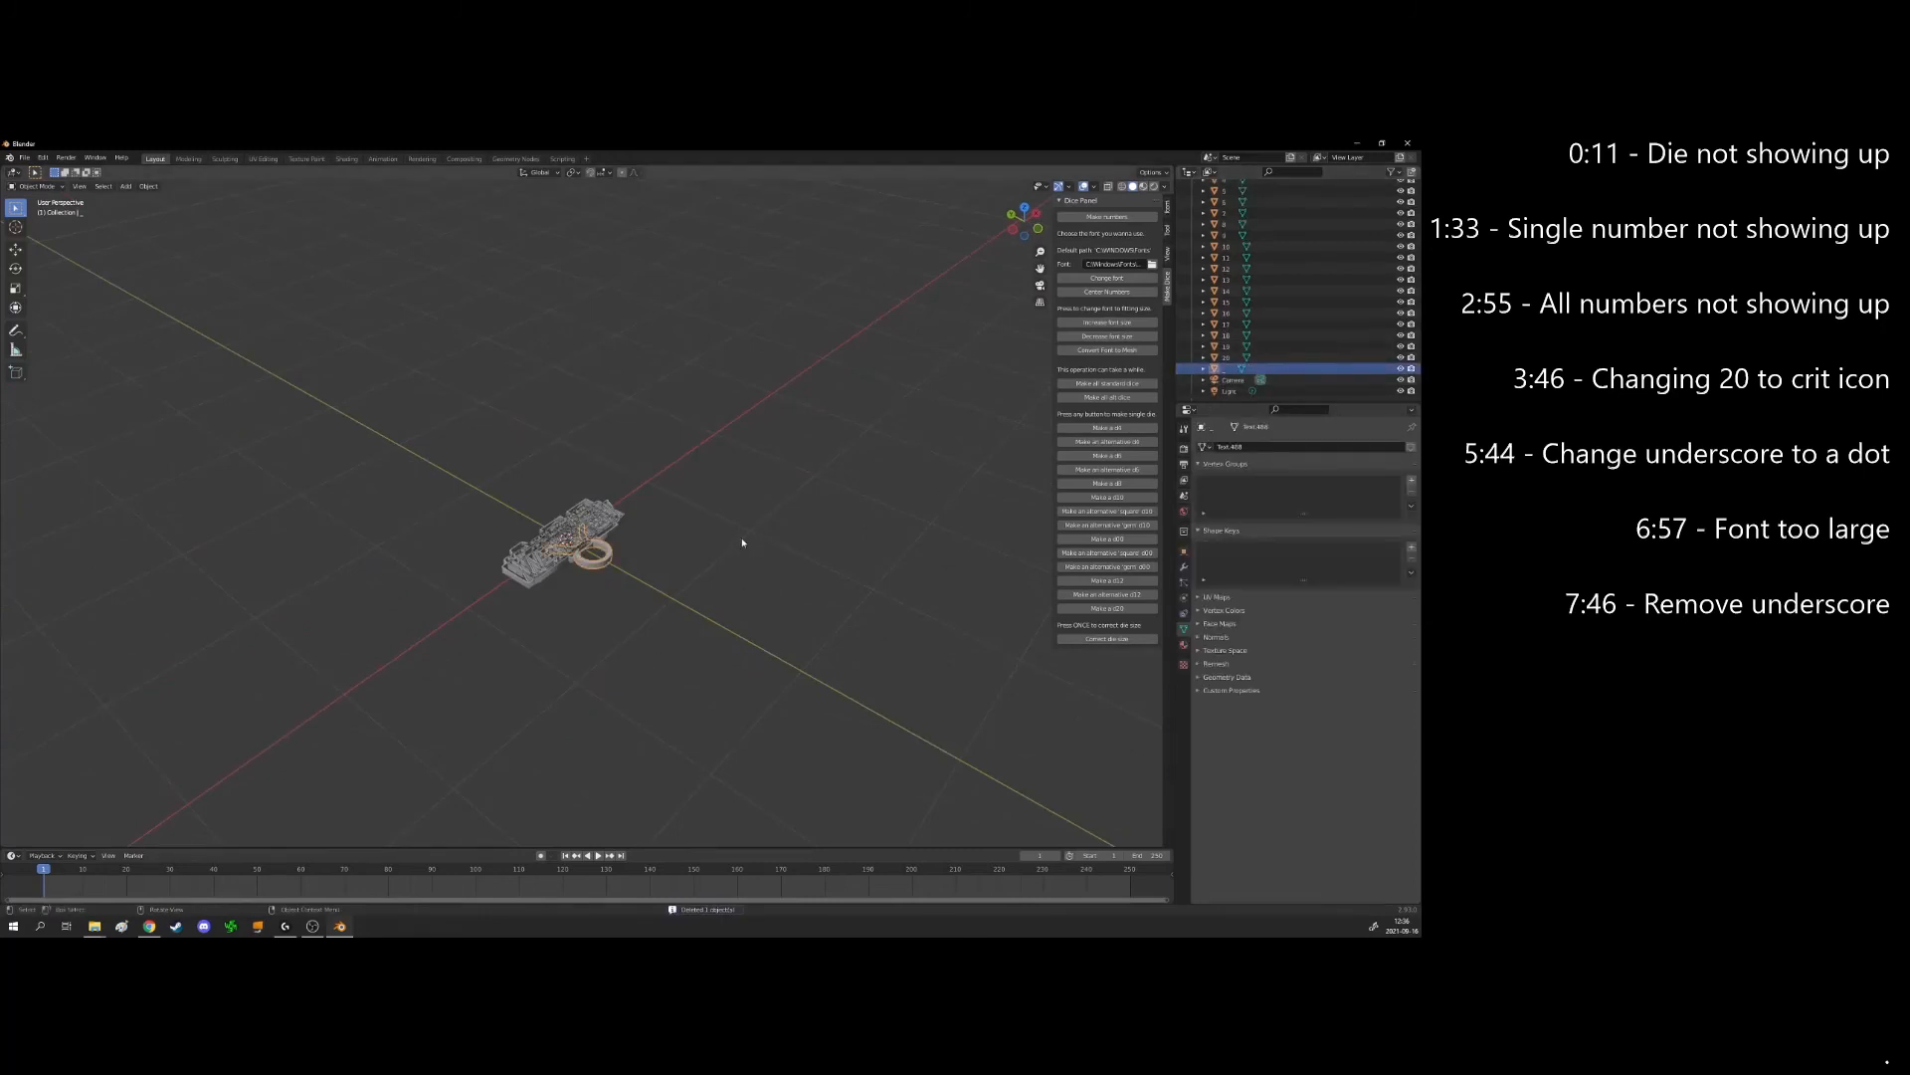
key(Delete)
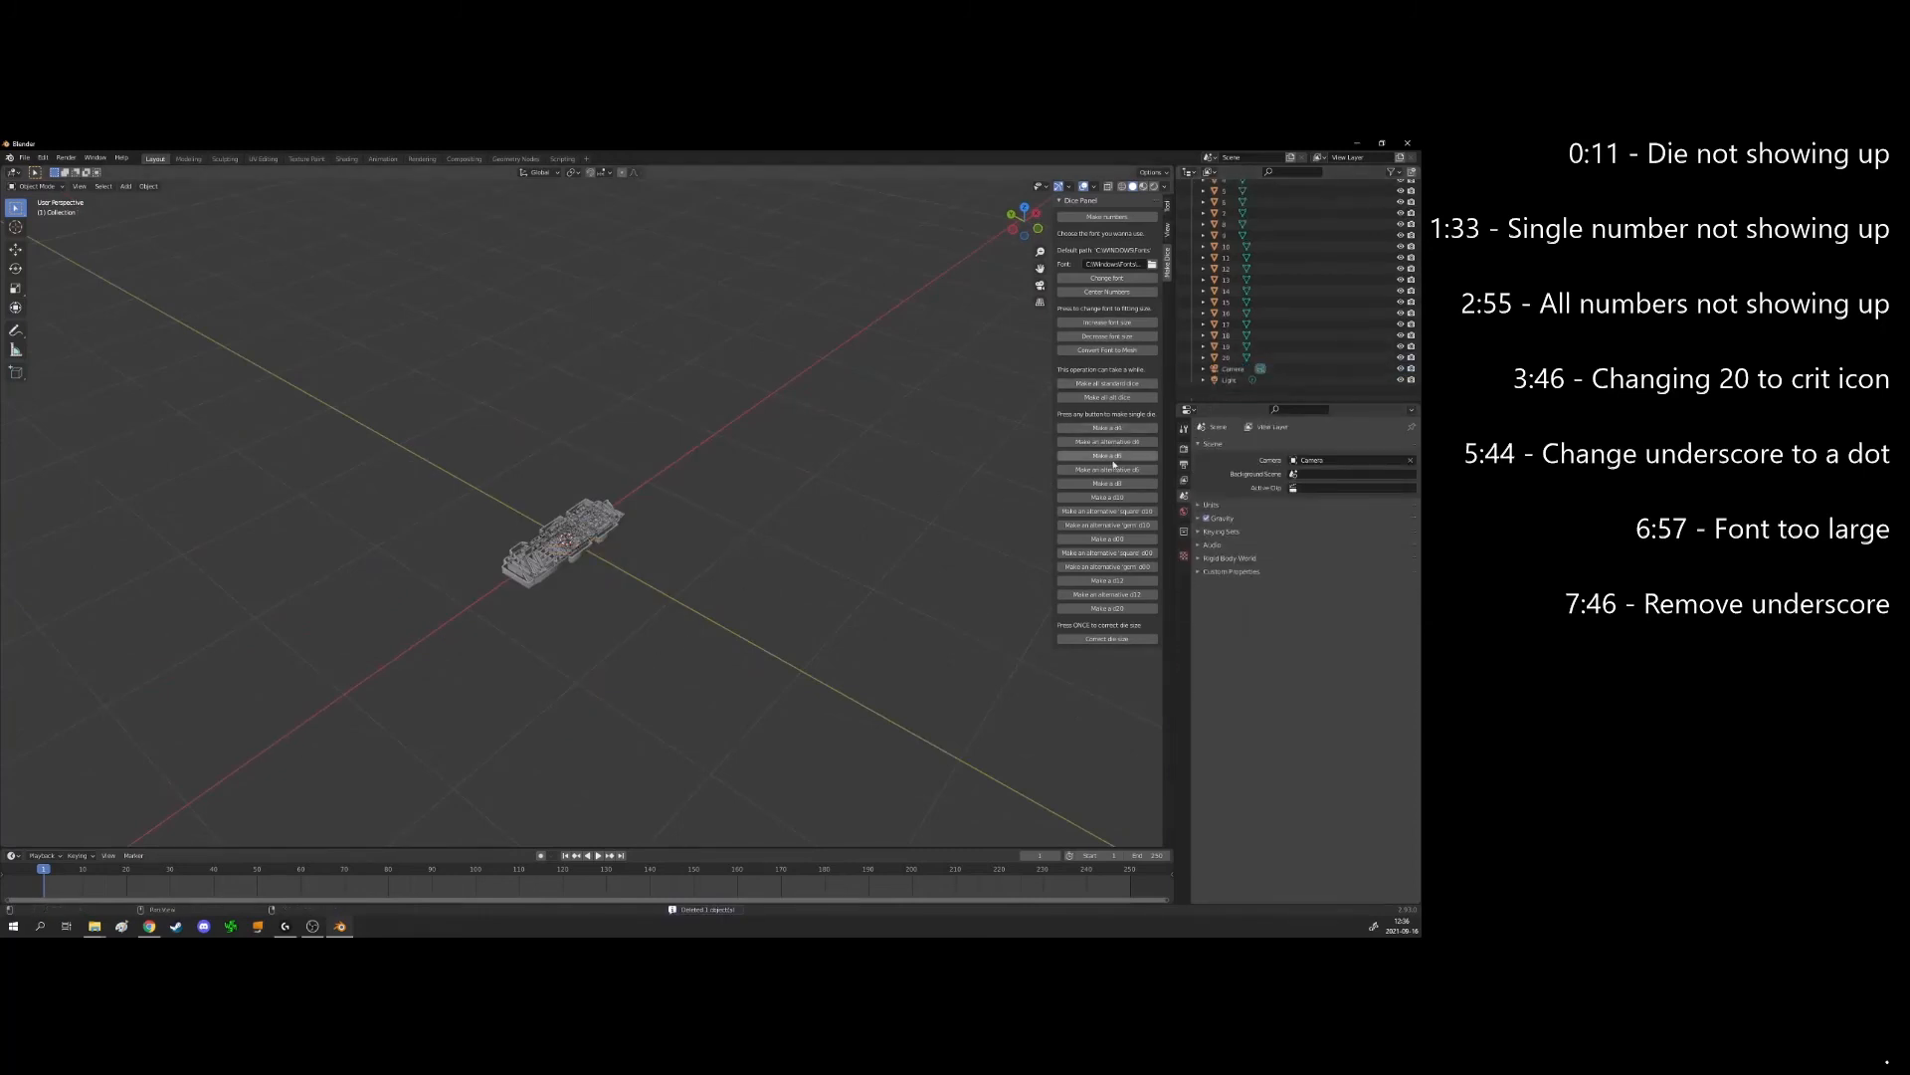
click(1114, 456)
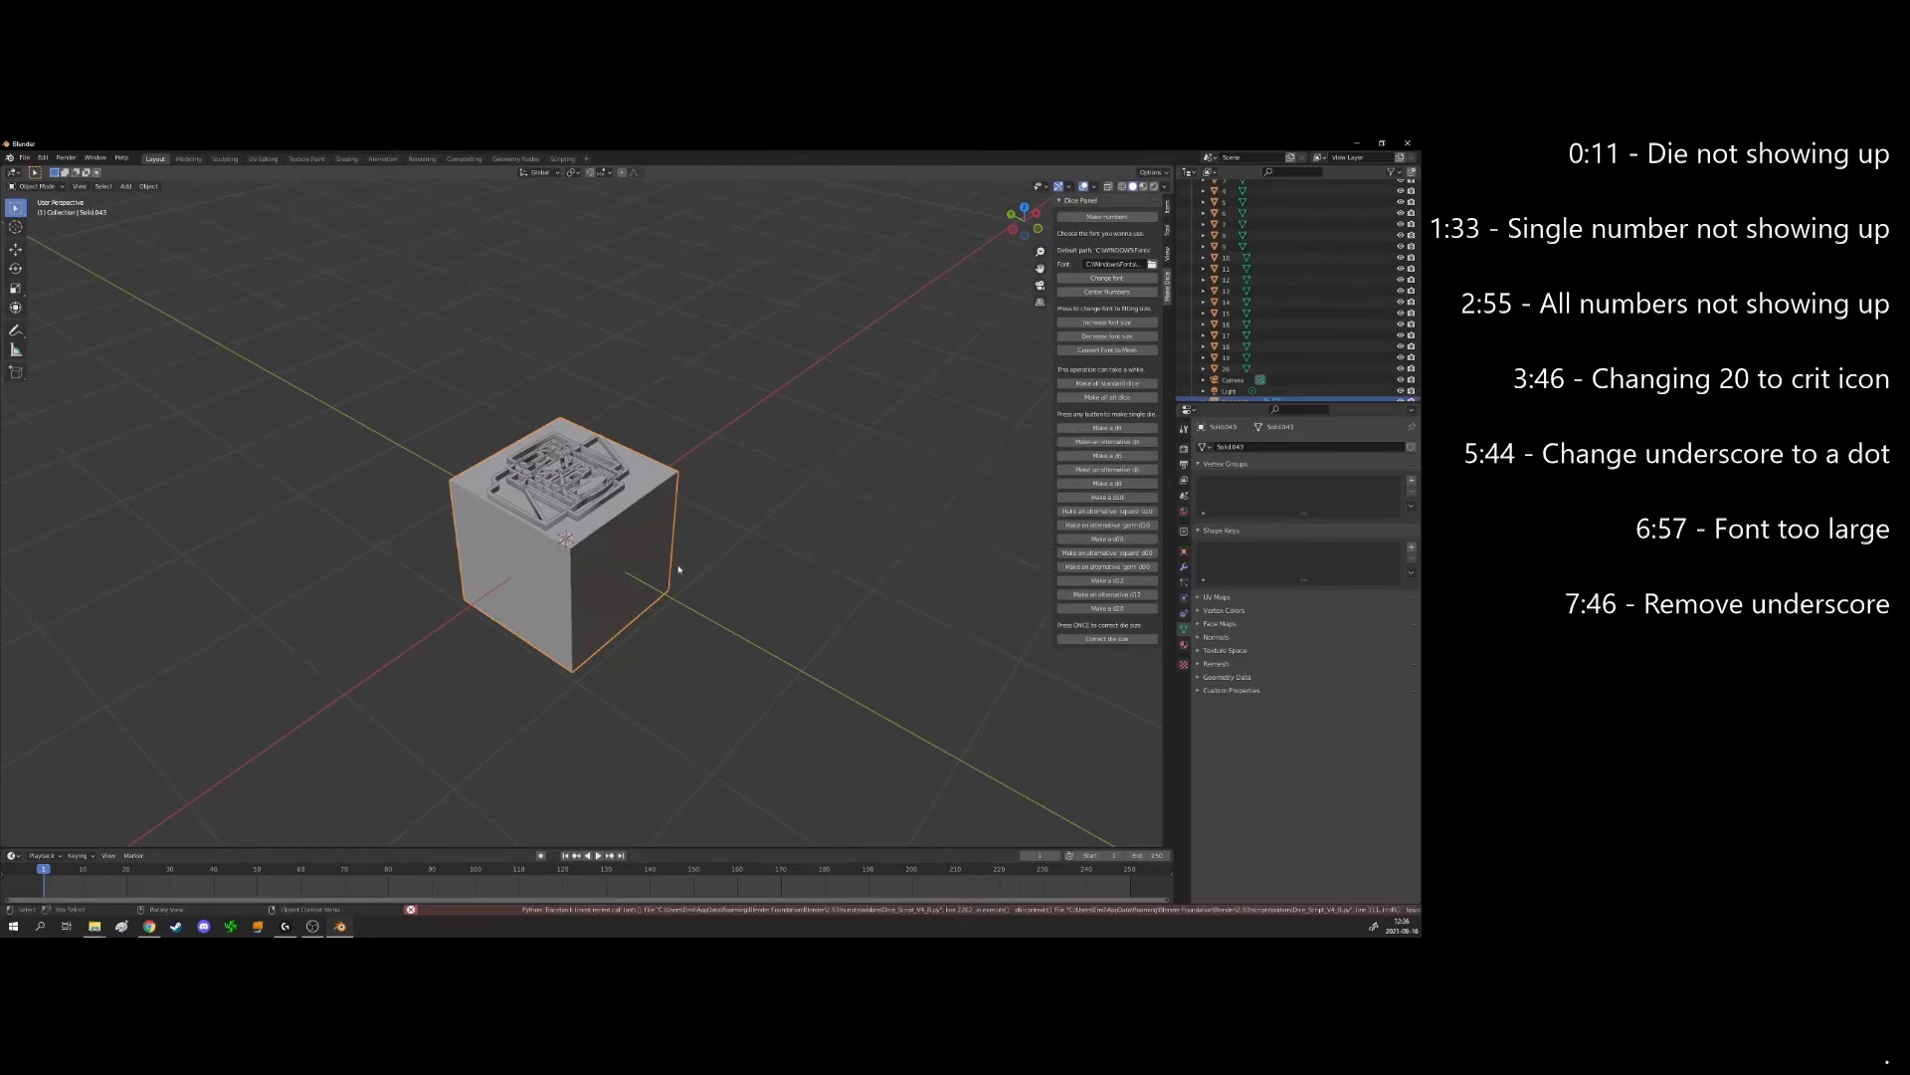
Replace the d6 and all number meshes with a new Wingdings number set, centered and converted to mesh
drag(585, 424, 747, 519)
key(Delete)
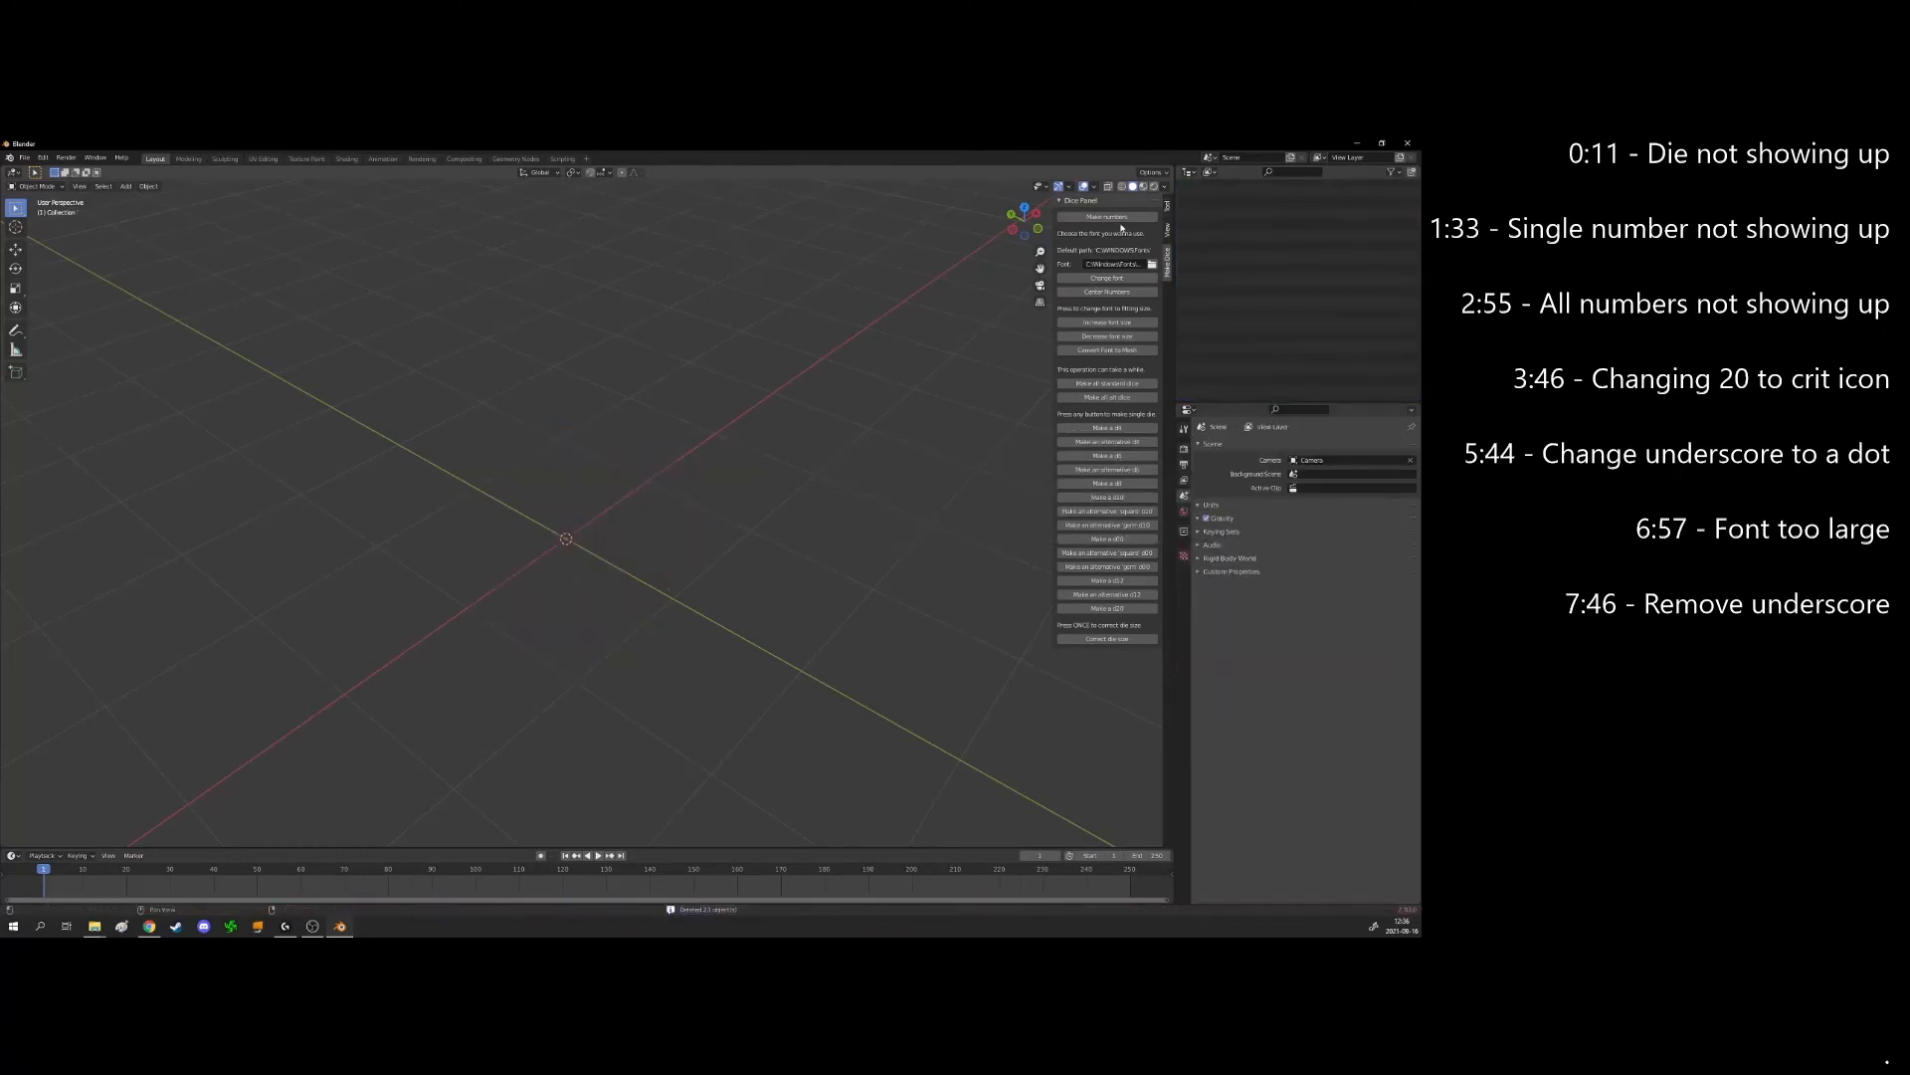
click(1118, 217)
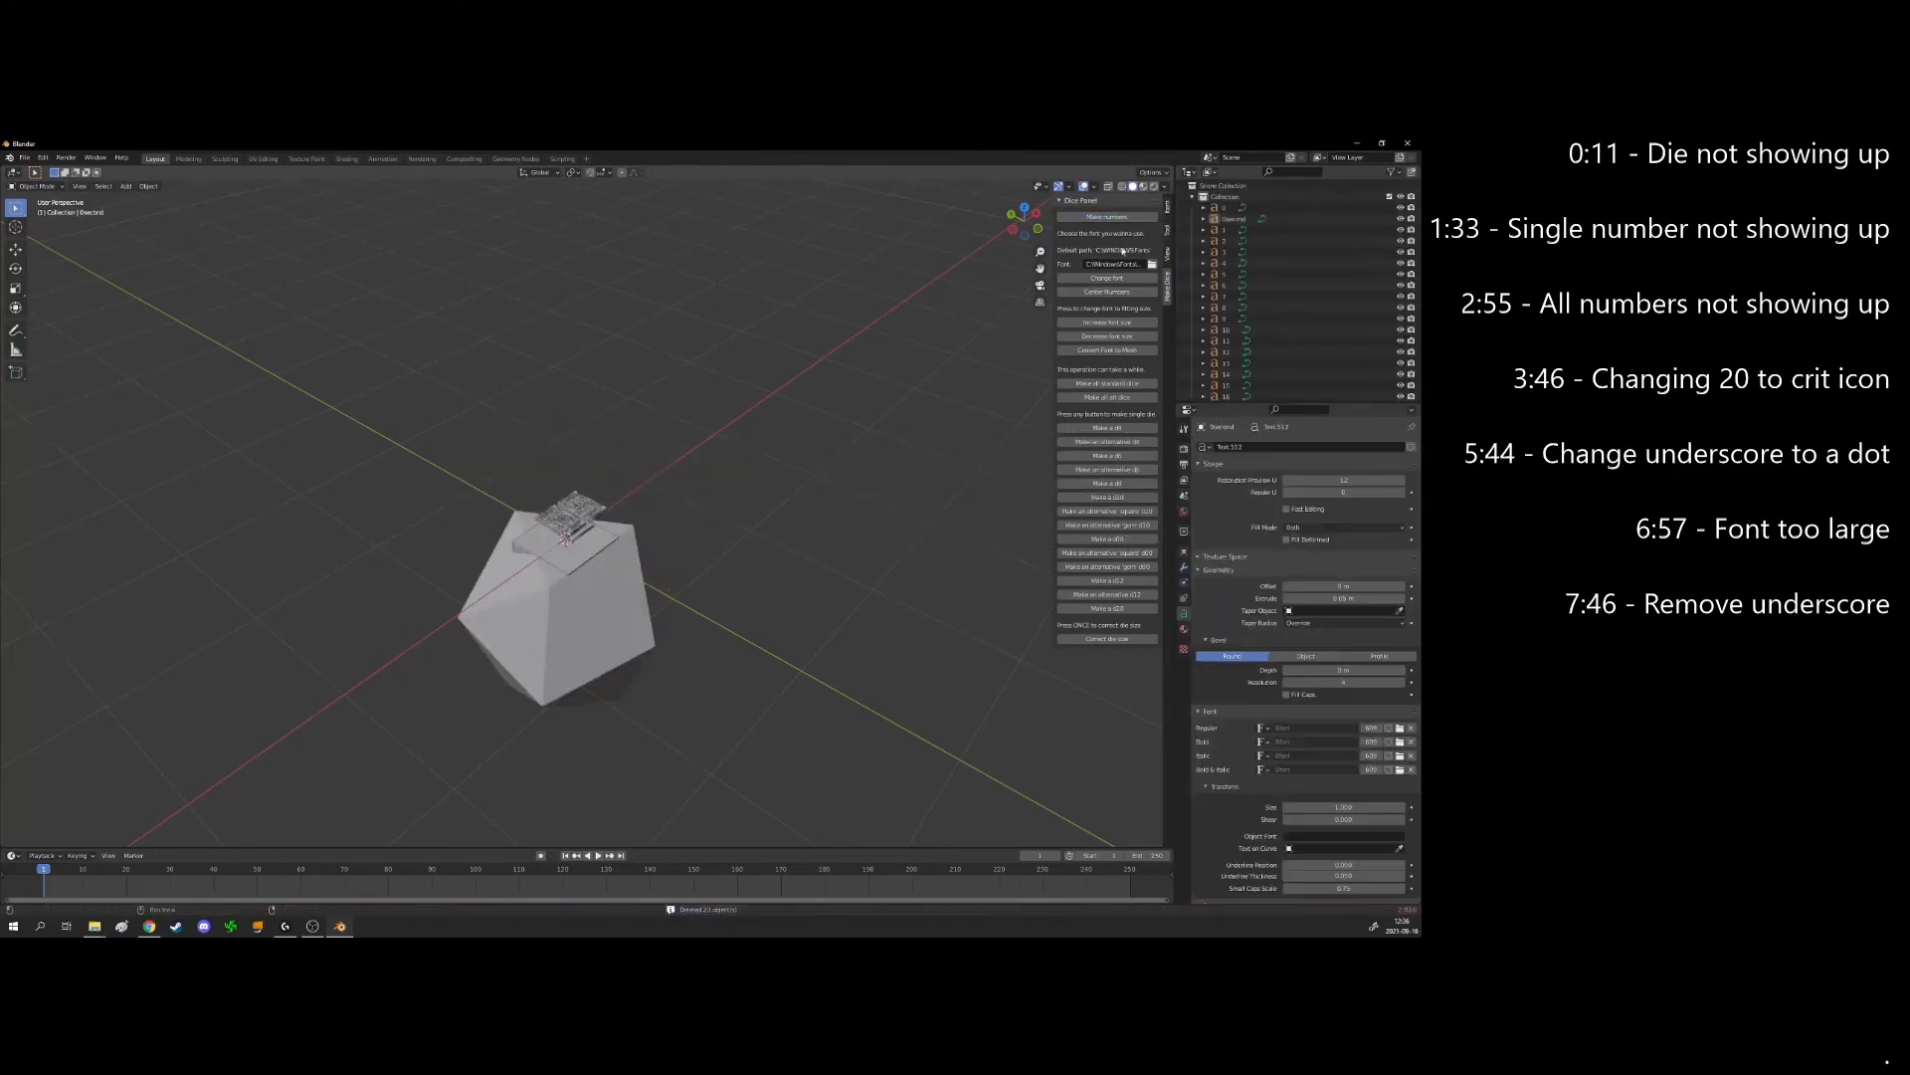
click(1122, 293)
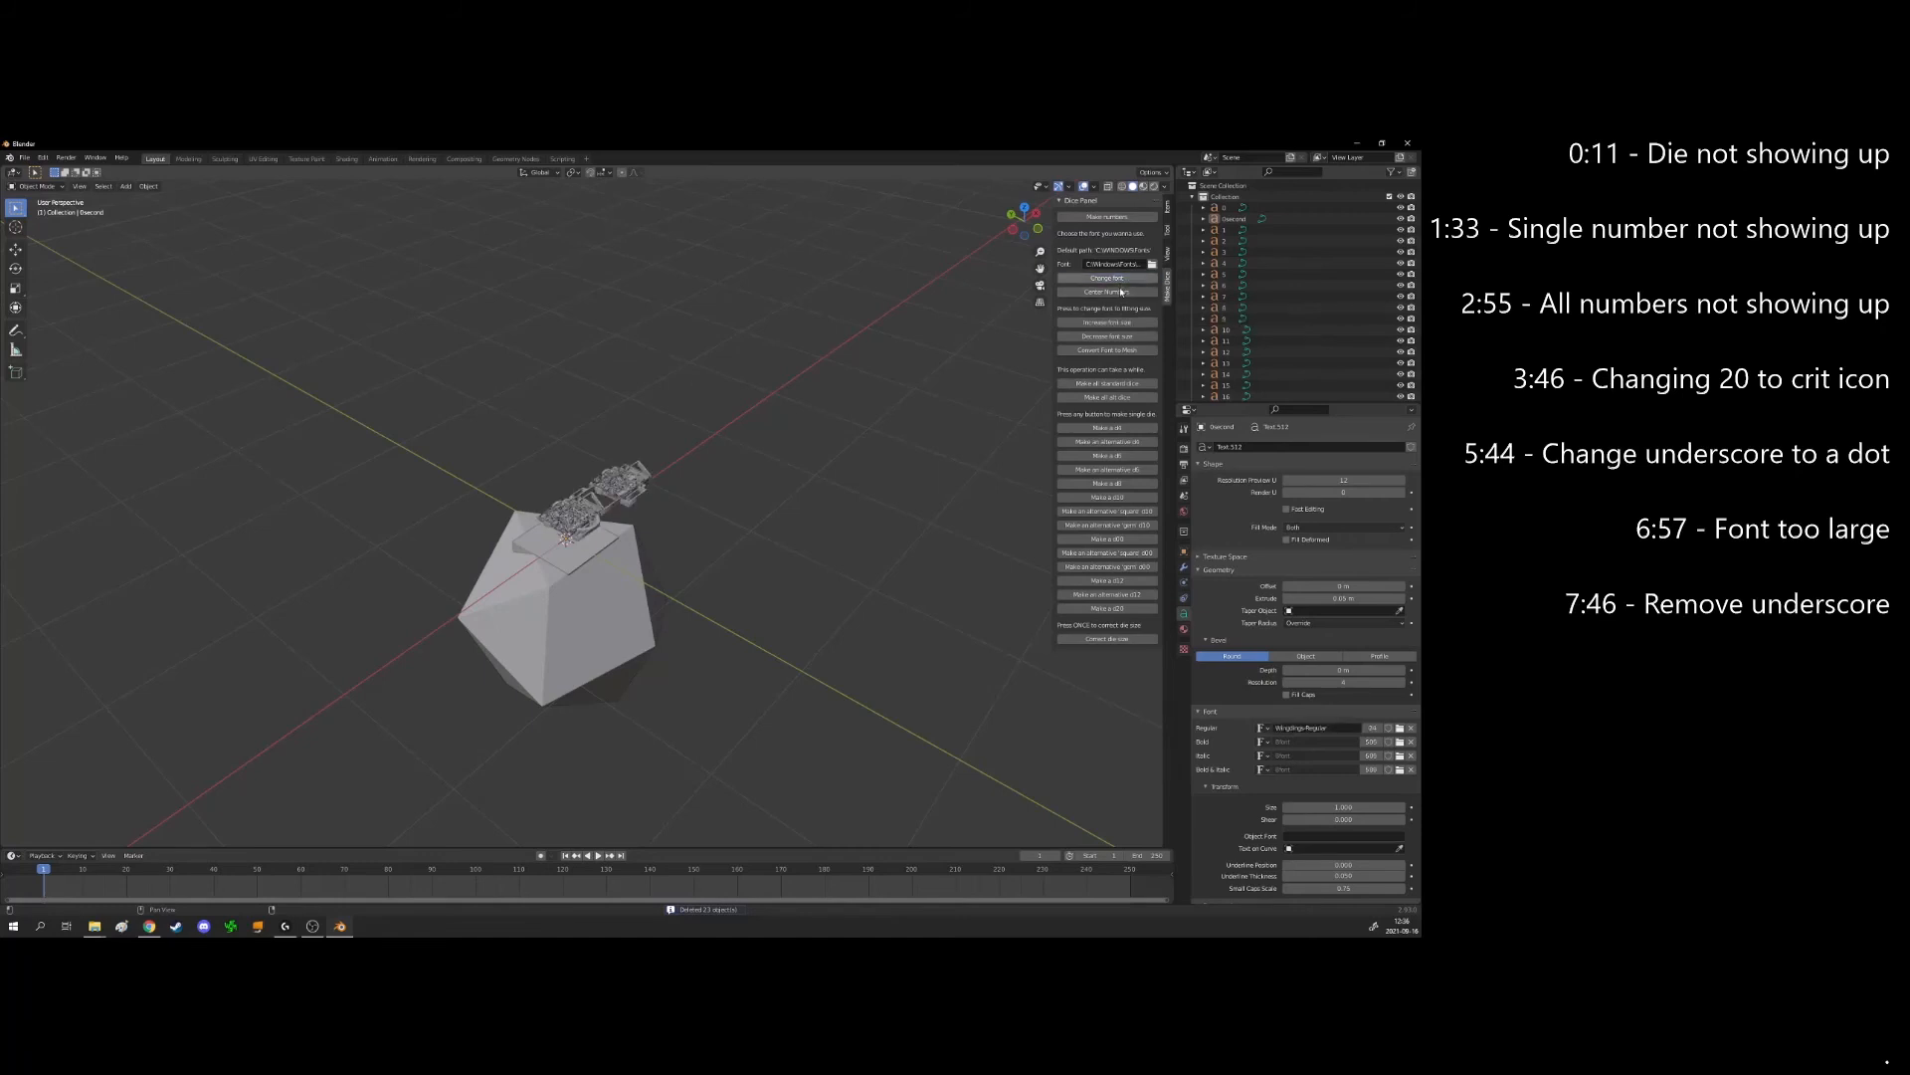
click(1108, 350)
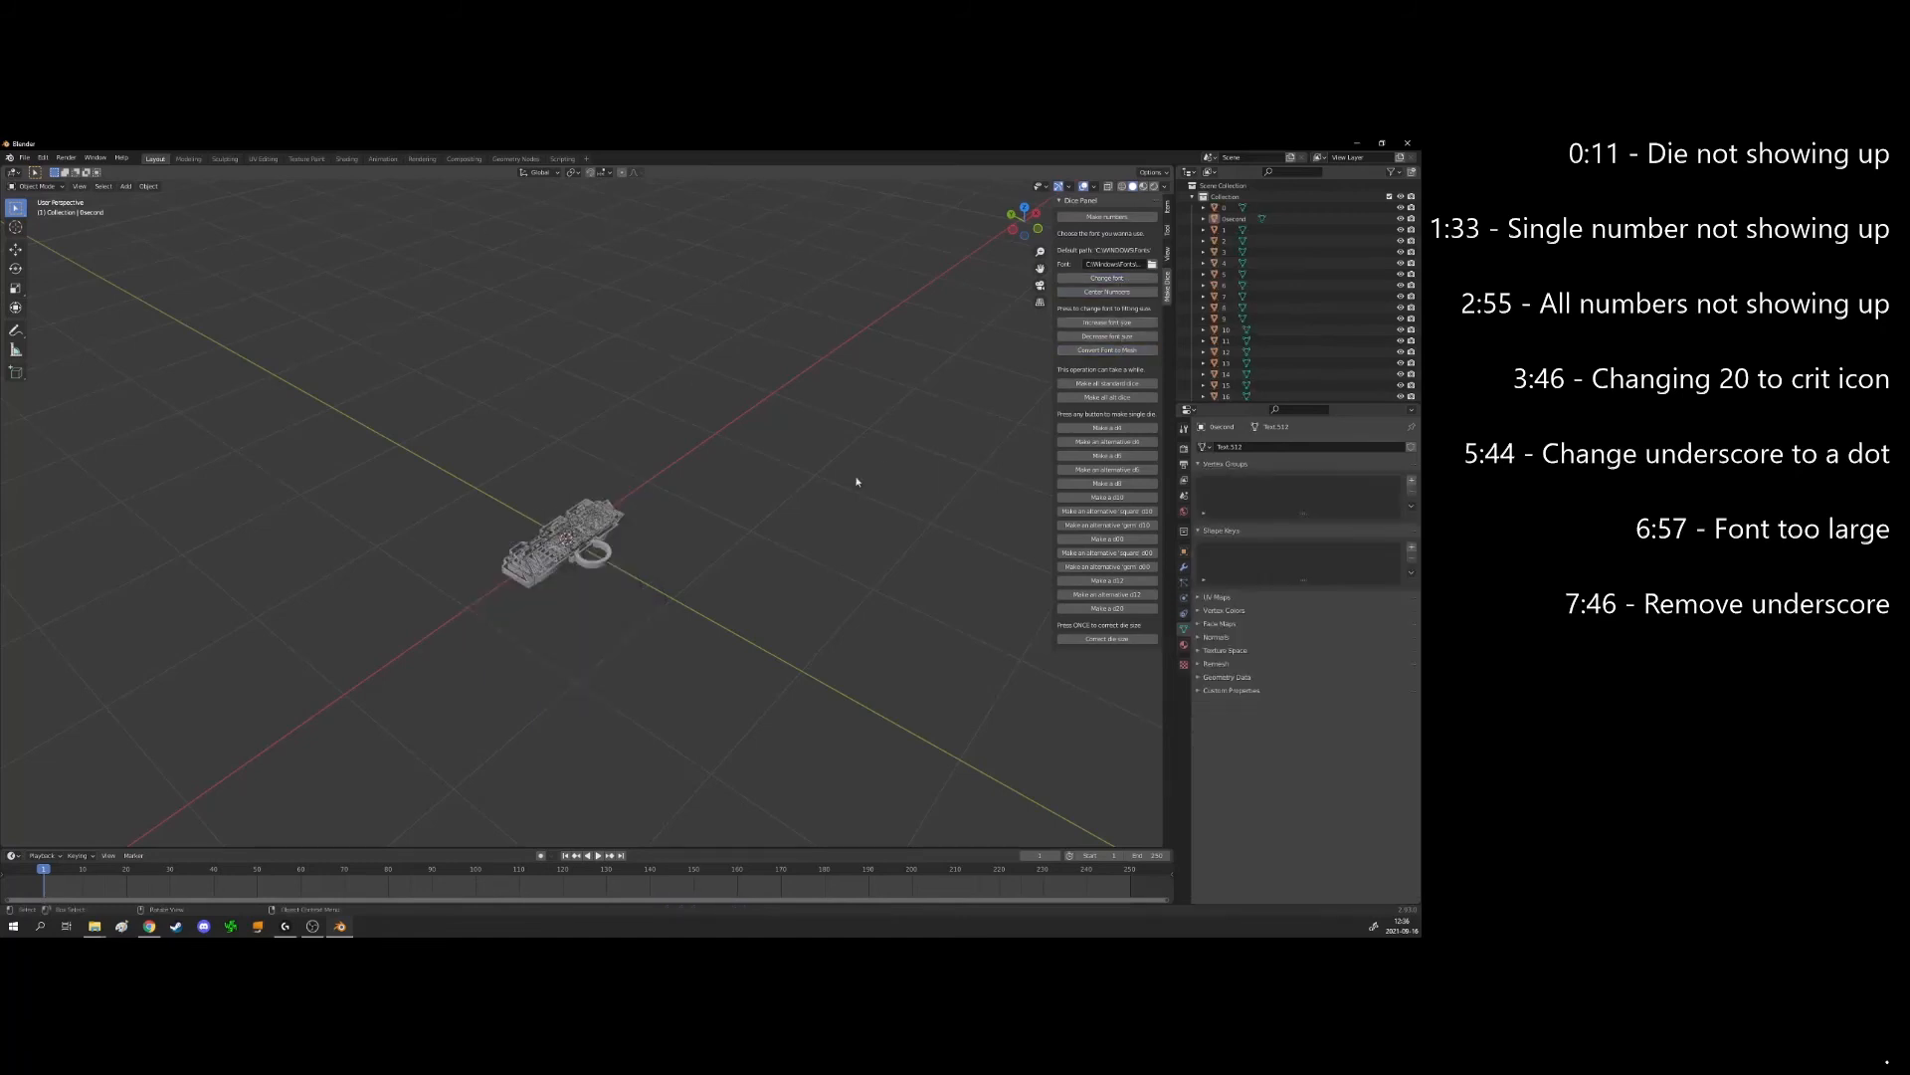
Move the ring-shaped underscore mesh "_" far away from the number stack and apply all transforms to it
middle_drag(856, 481, 597, 557)
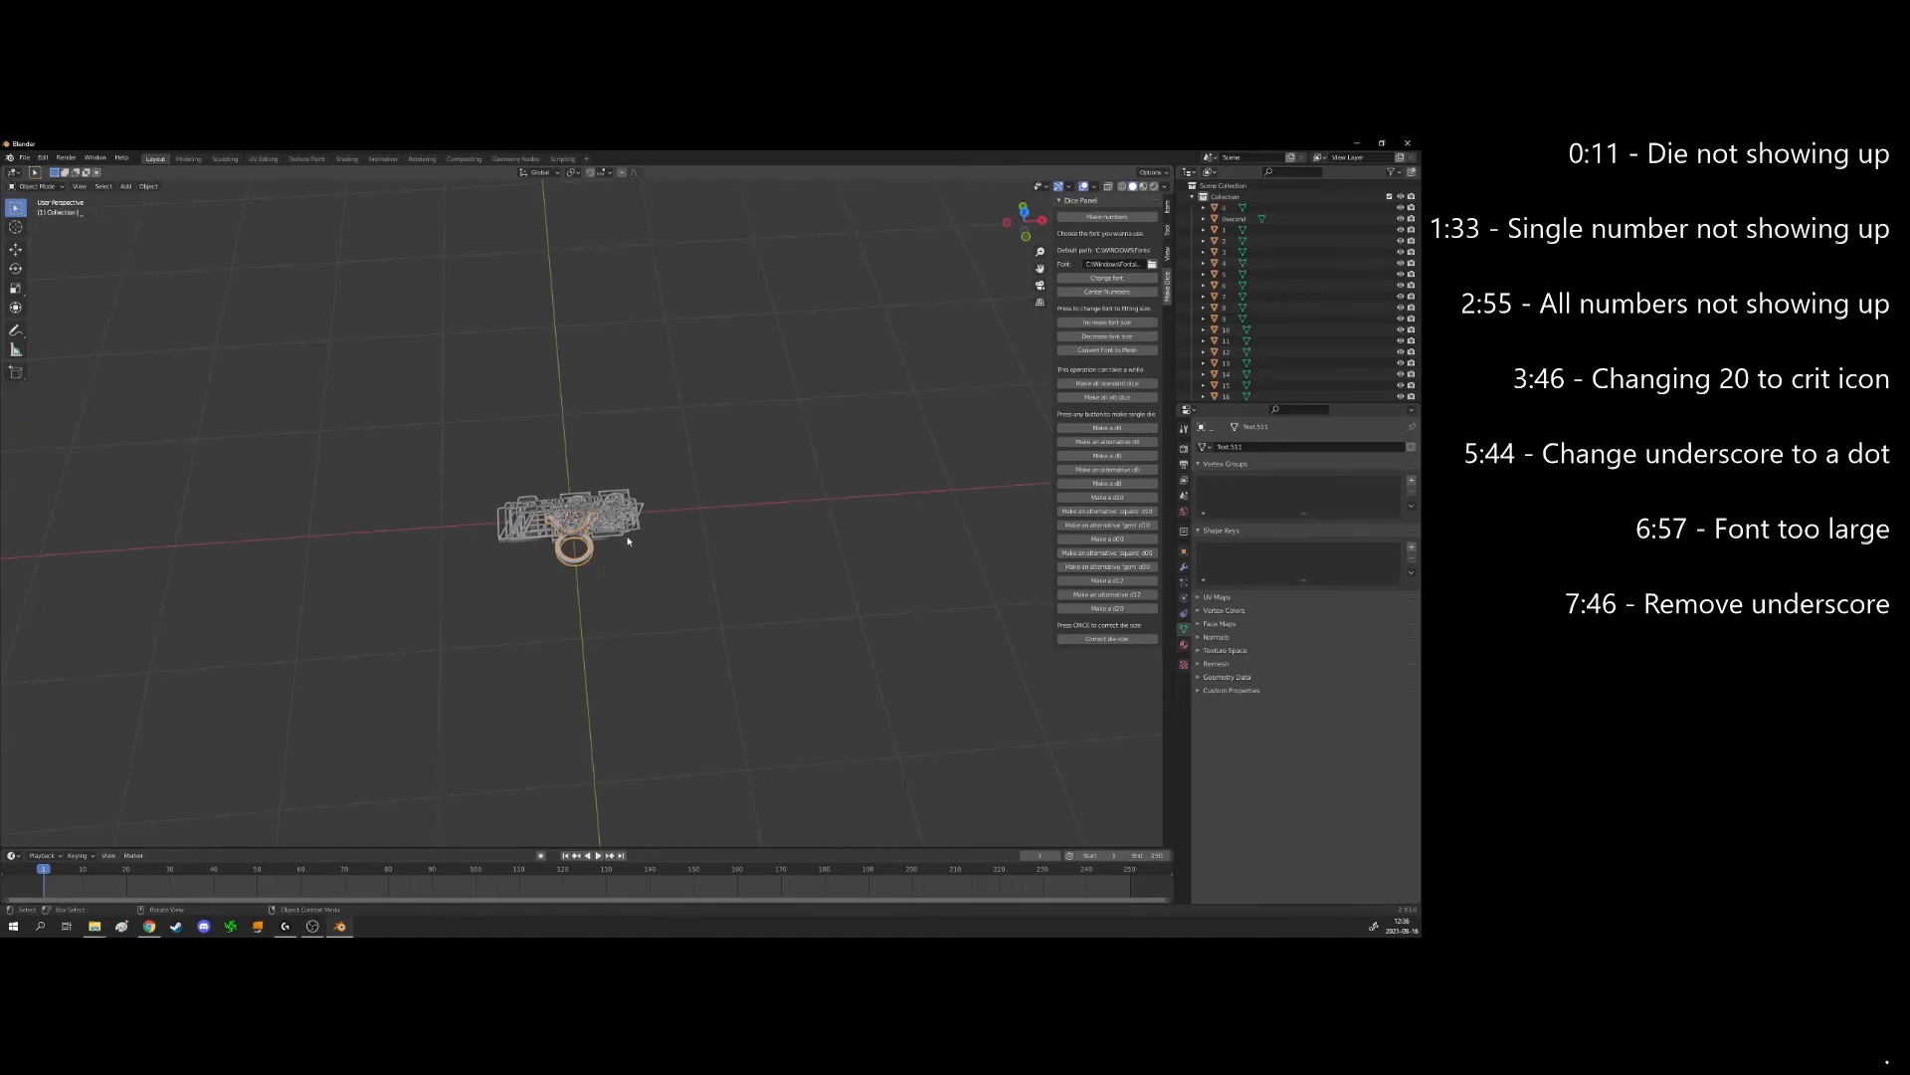
scroll(632, 539, down, 5)
key(g)
click(288, 364)
middle_drag(478, 549, 396, 481)
middle_drag(468, 597, 356, 484)
click(145, 186)
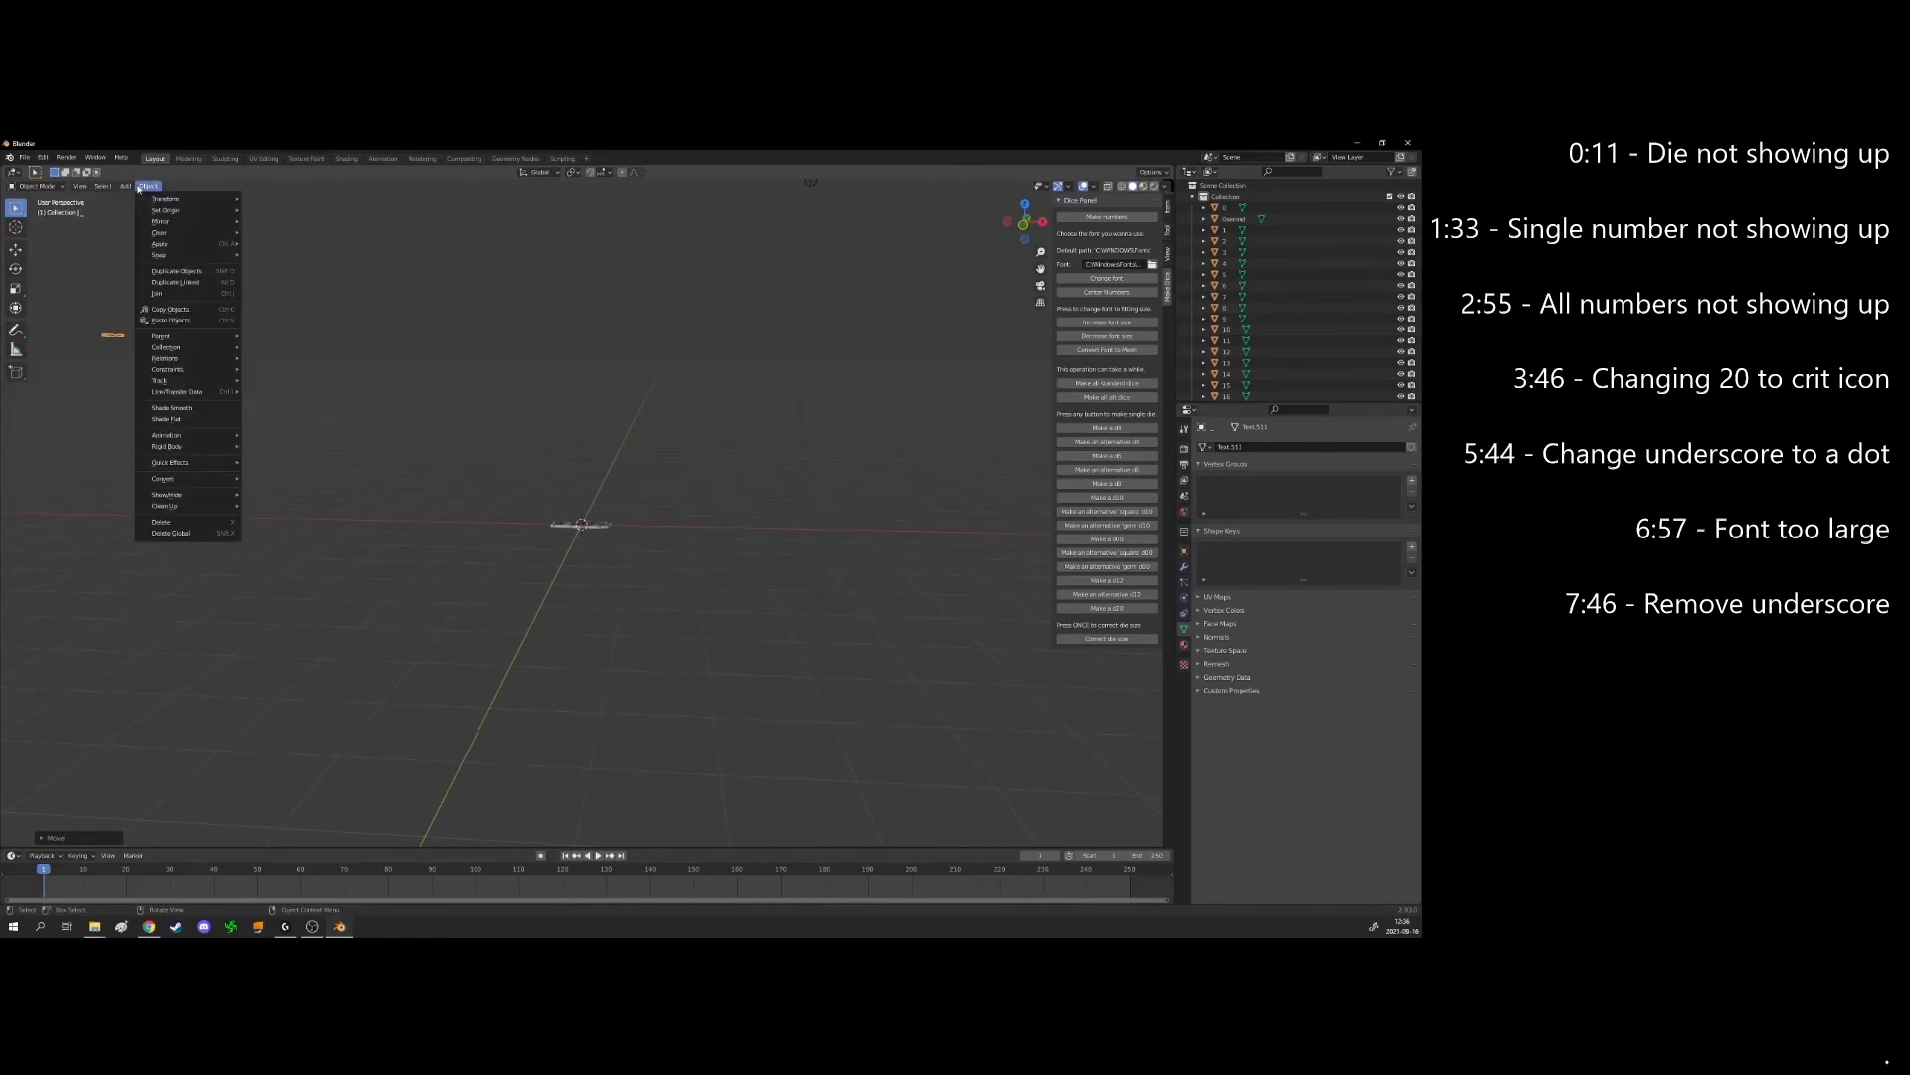
mouse_move(159, 244)
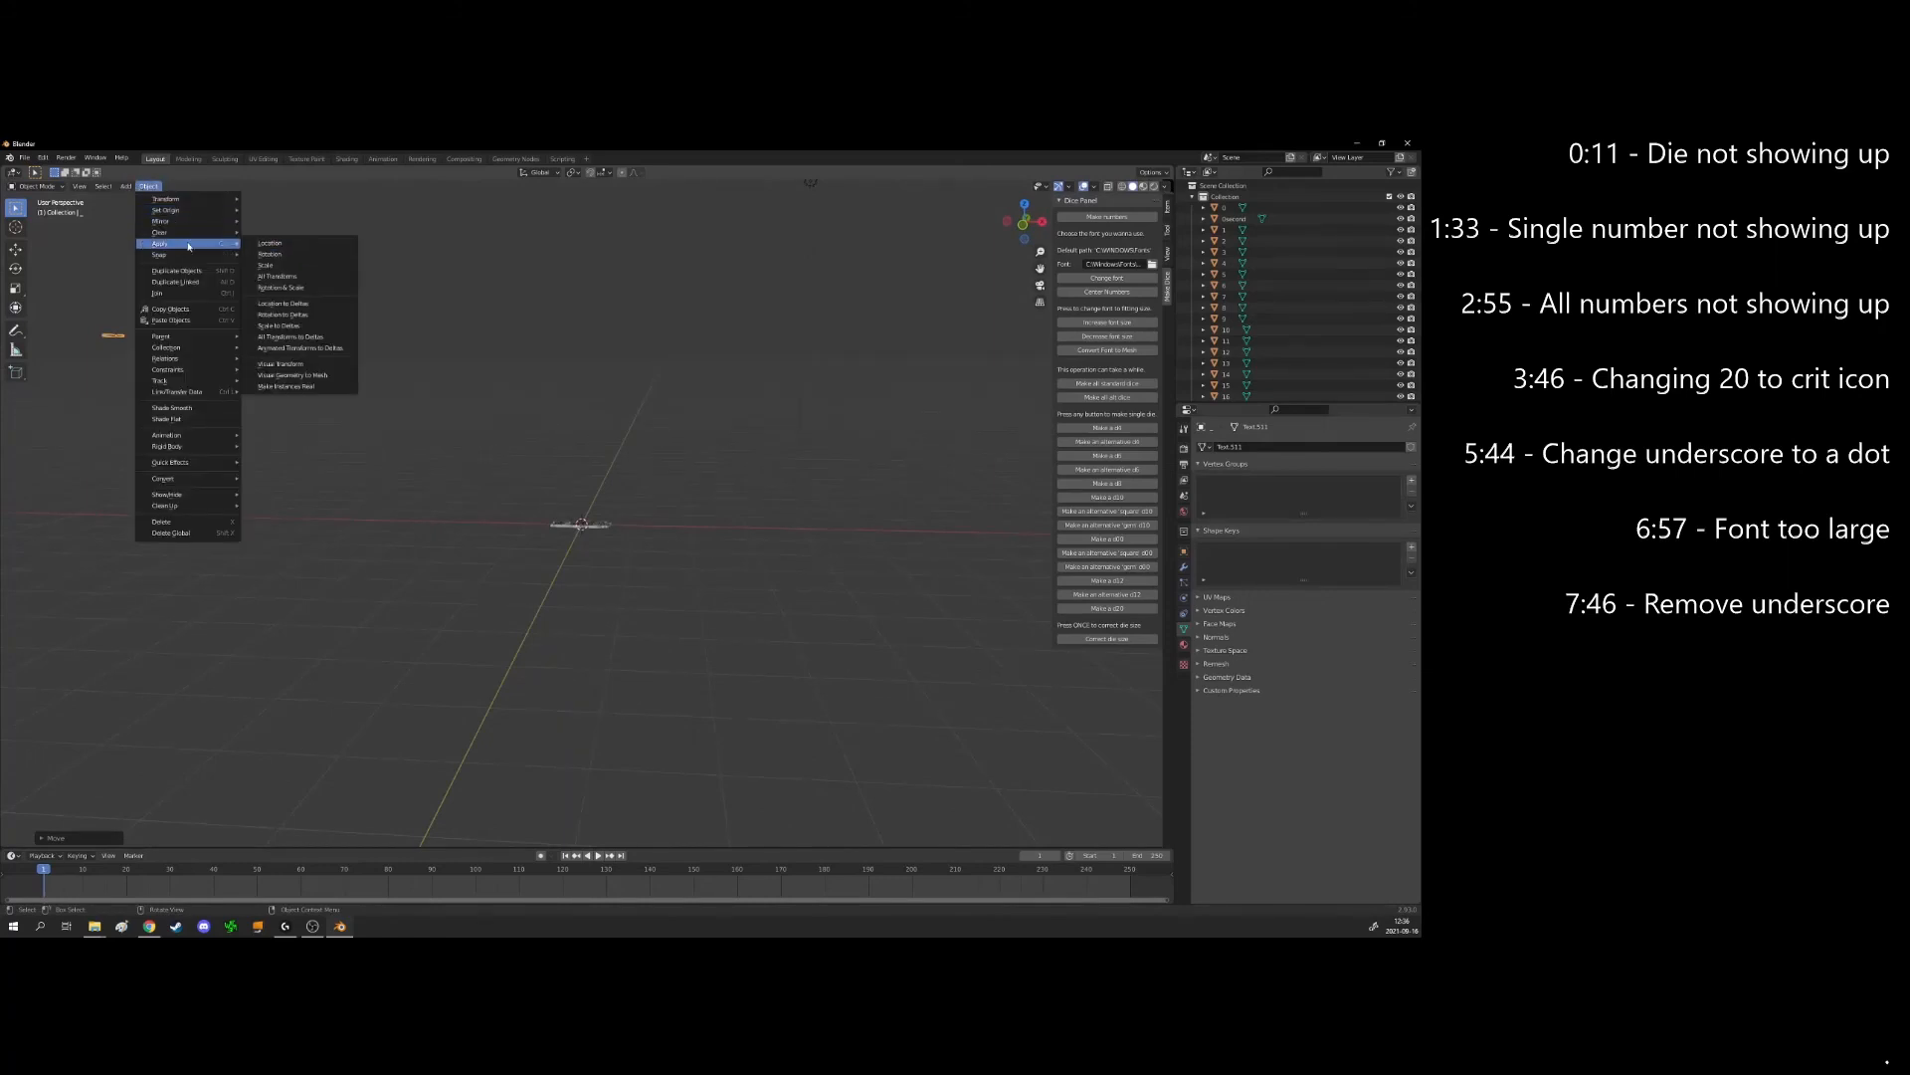
click(289, 277)
Generate a trial d6 with the underscore mesh moved away, inspect its engraved faces, and delete the die
middle_drag(663, 566, 653, 567)
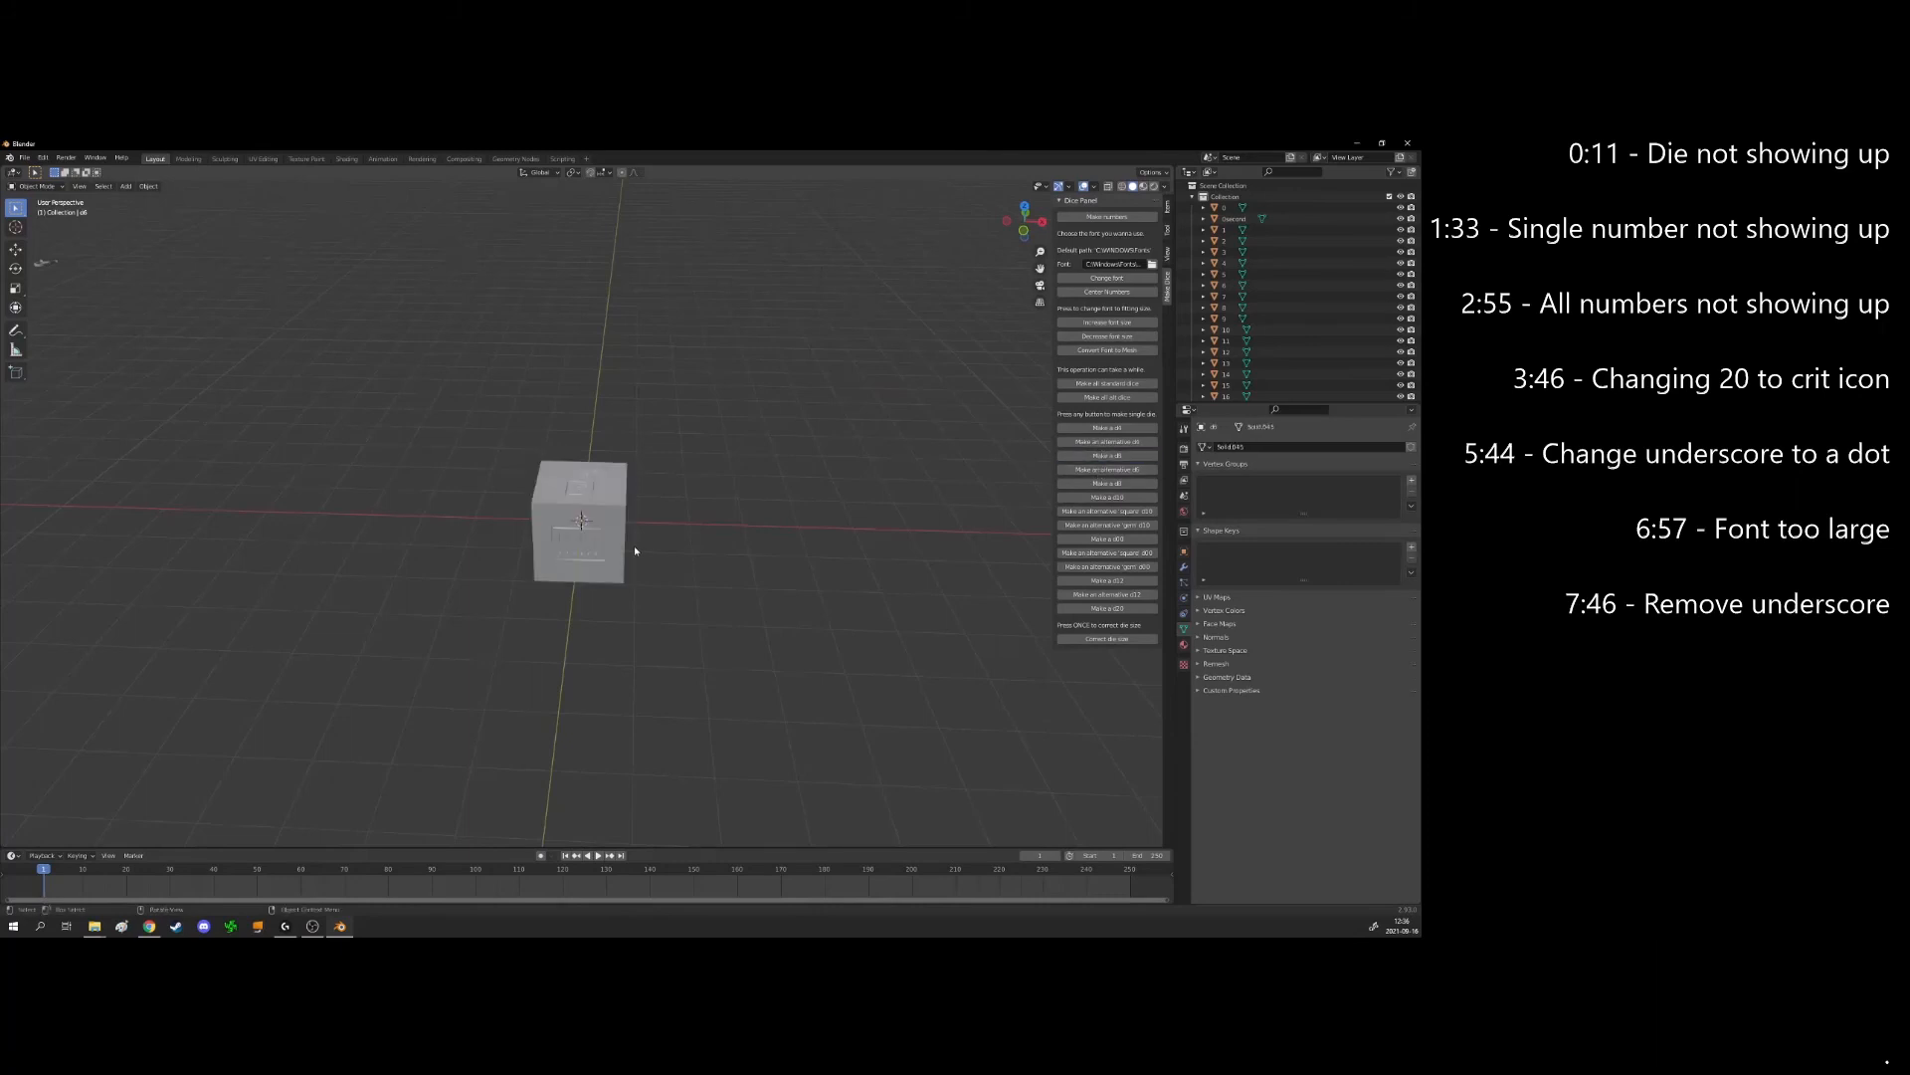
middle_drag(634, 545, 748, 460)
scroll(686, 507, up, 4)
middle_drag(553, 583, 375, 643)
scroll(526, 606, down, 4)
middle_drag(524, 604, 379, 530)
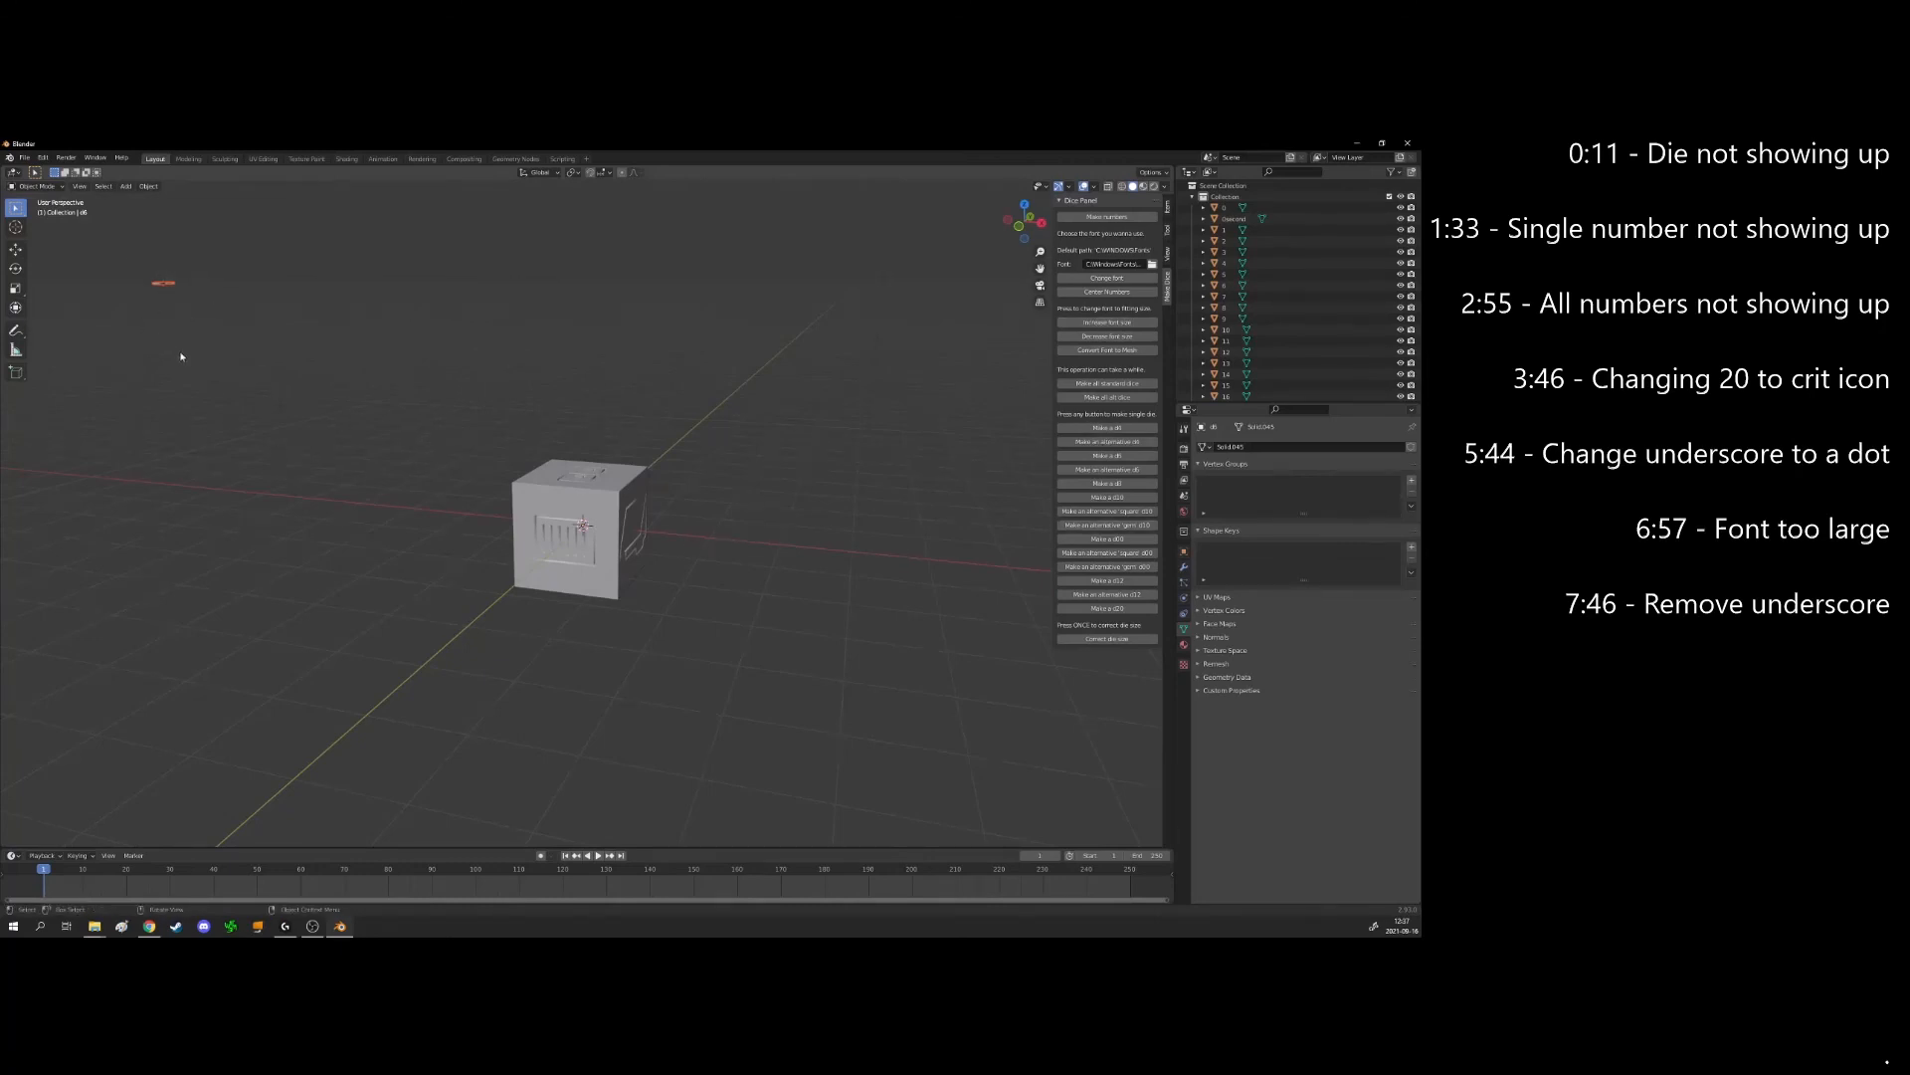
middle_drag(585, 524, 926, 520)
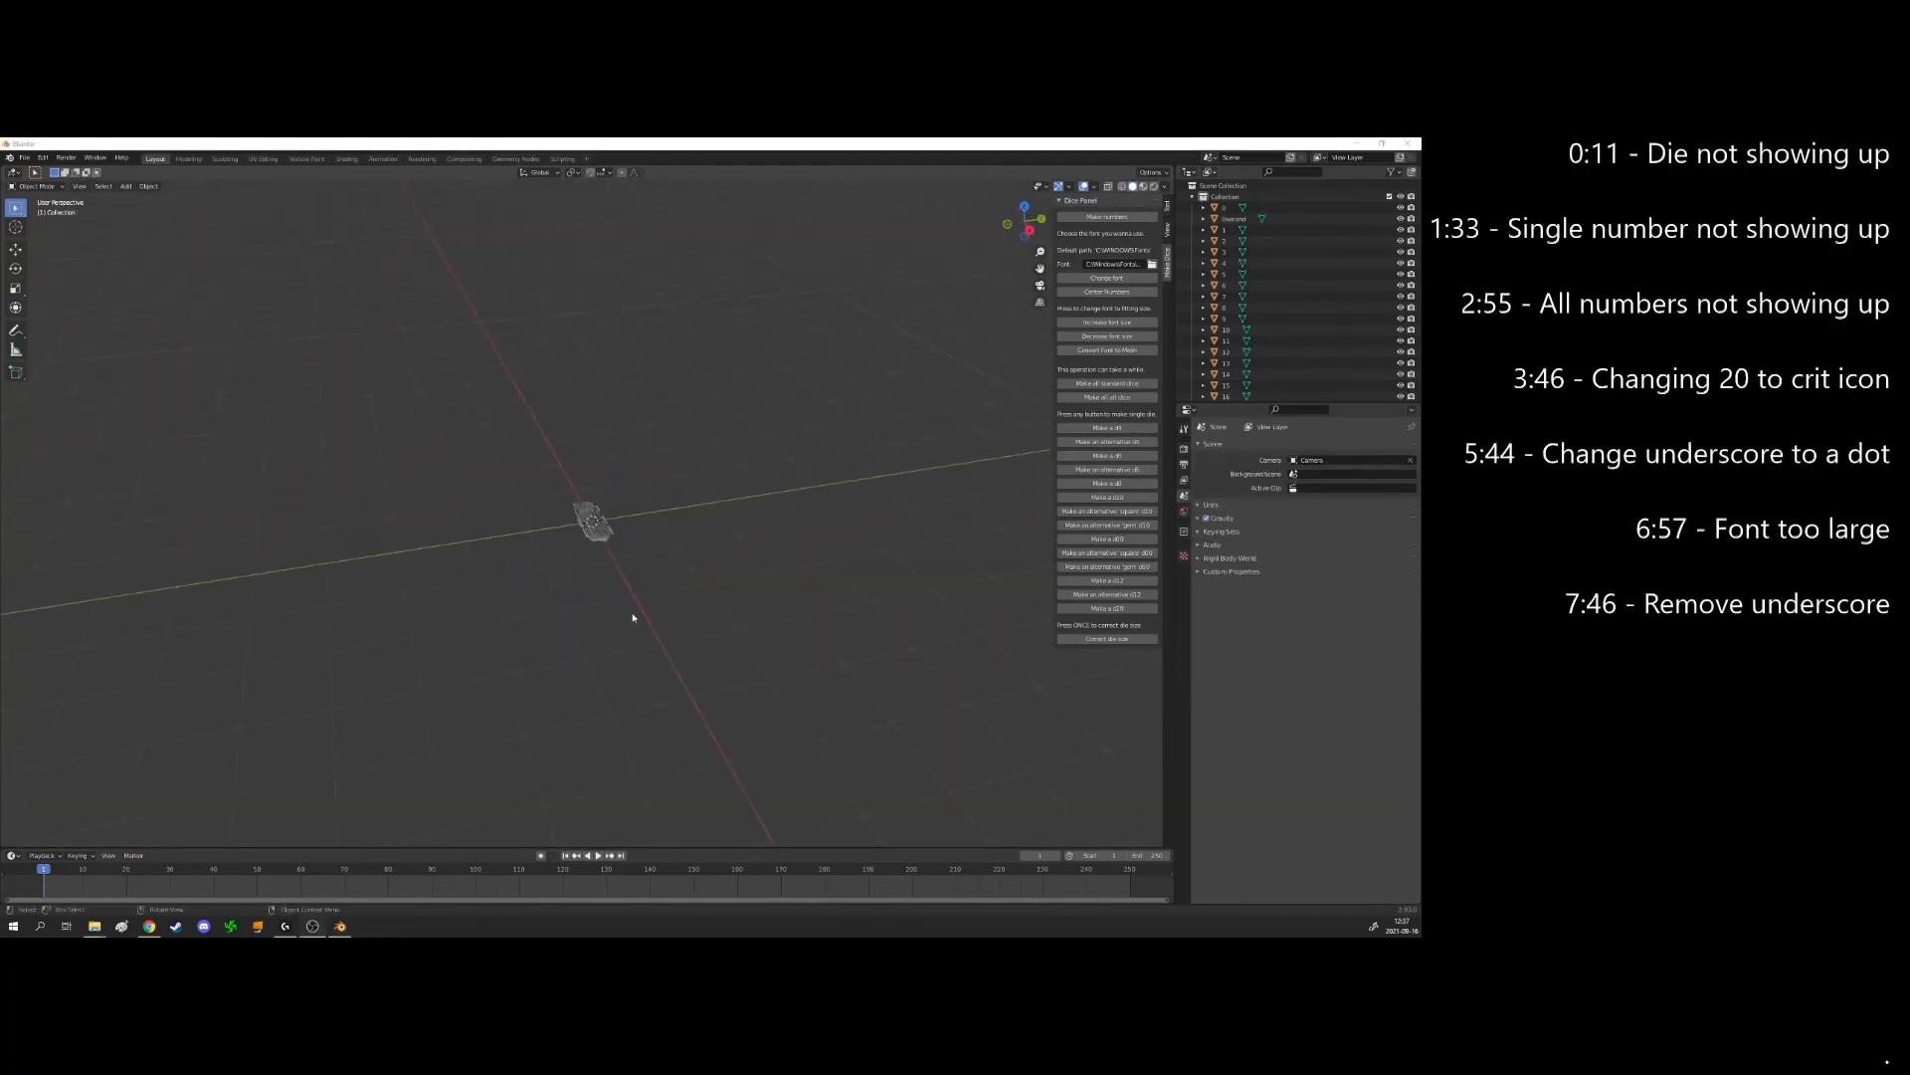
Generate a trial d8 from the same number set, inspect its engraved faces, and delete the die
middle_drag(633, 618, 209, 610)
middle_drag(627, 601, 601, 553)
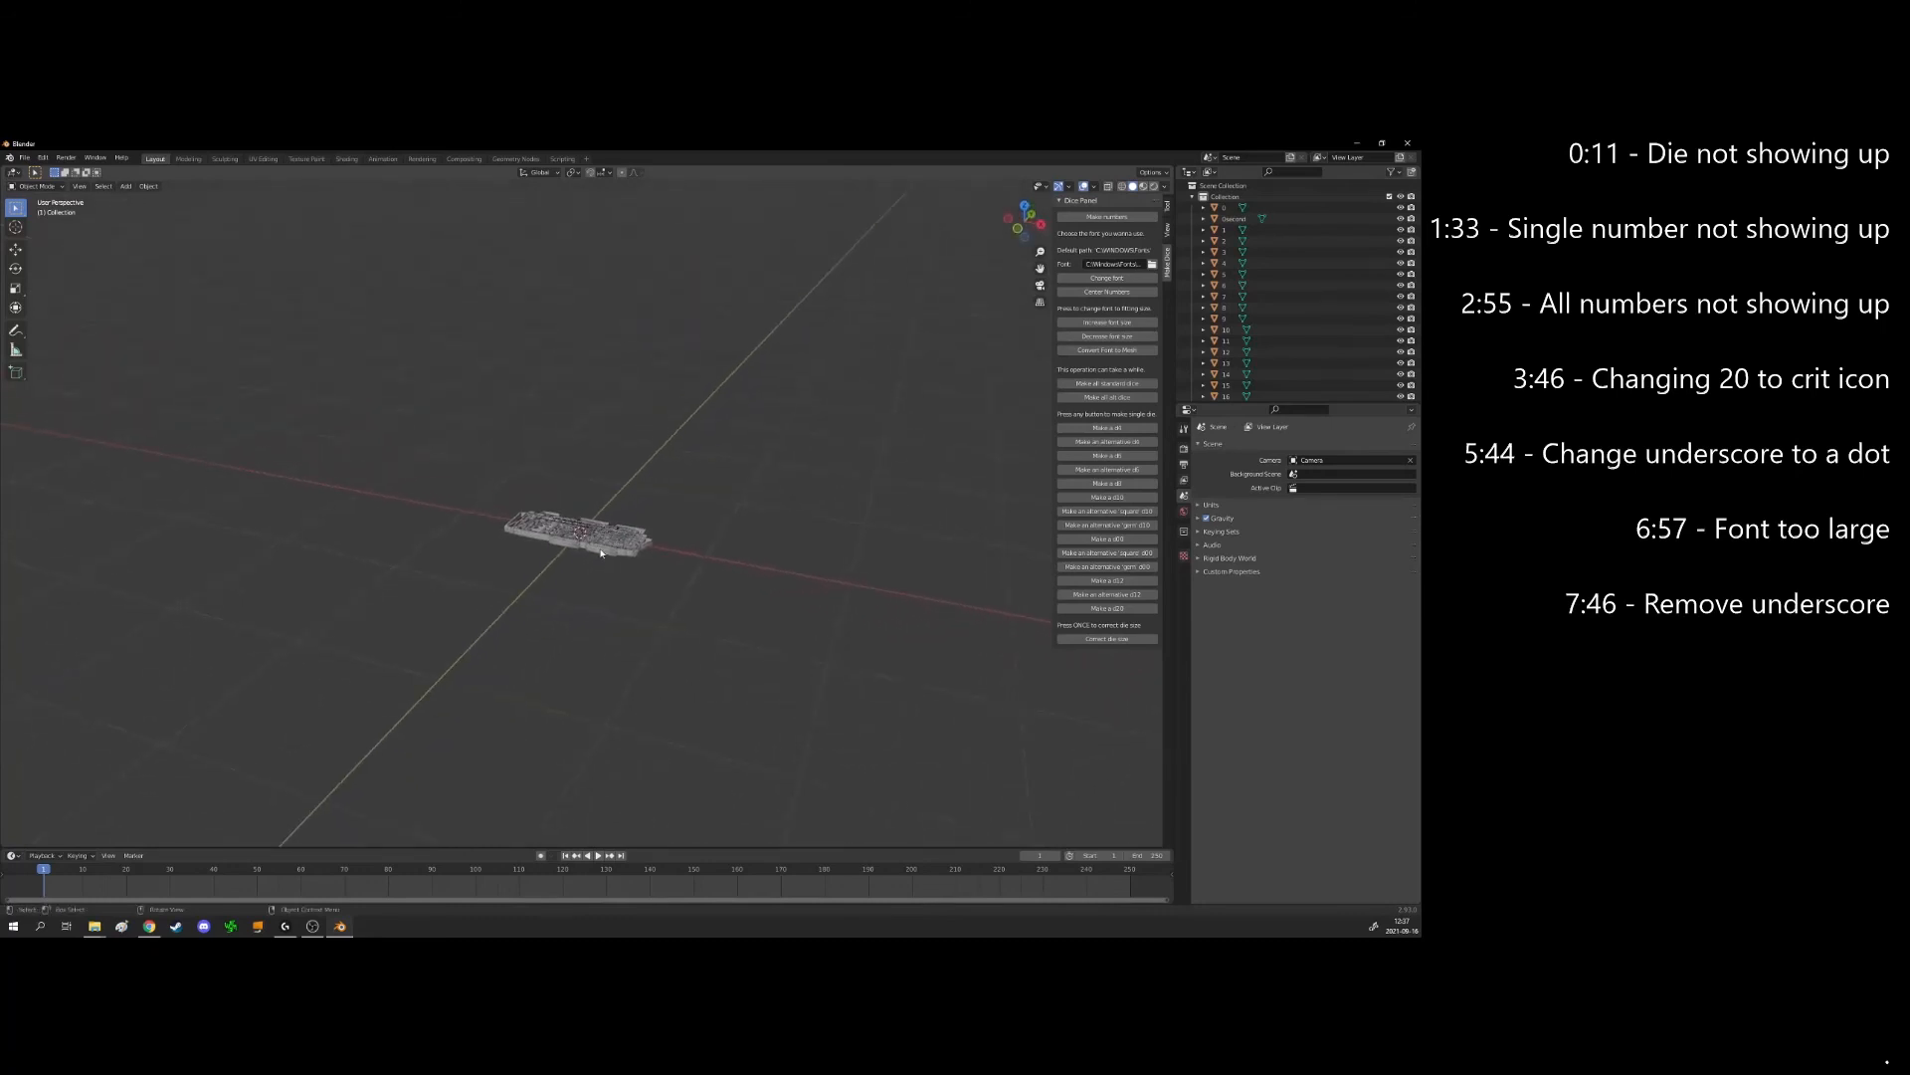
middle_drag(801, 560, 737, 533)
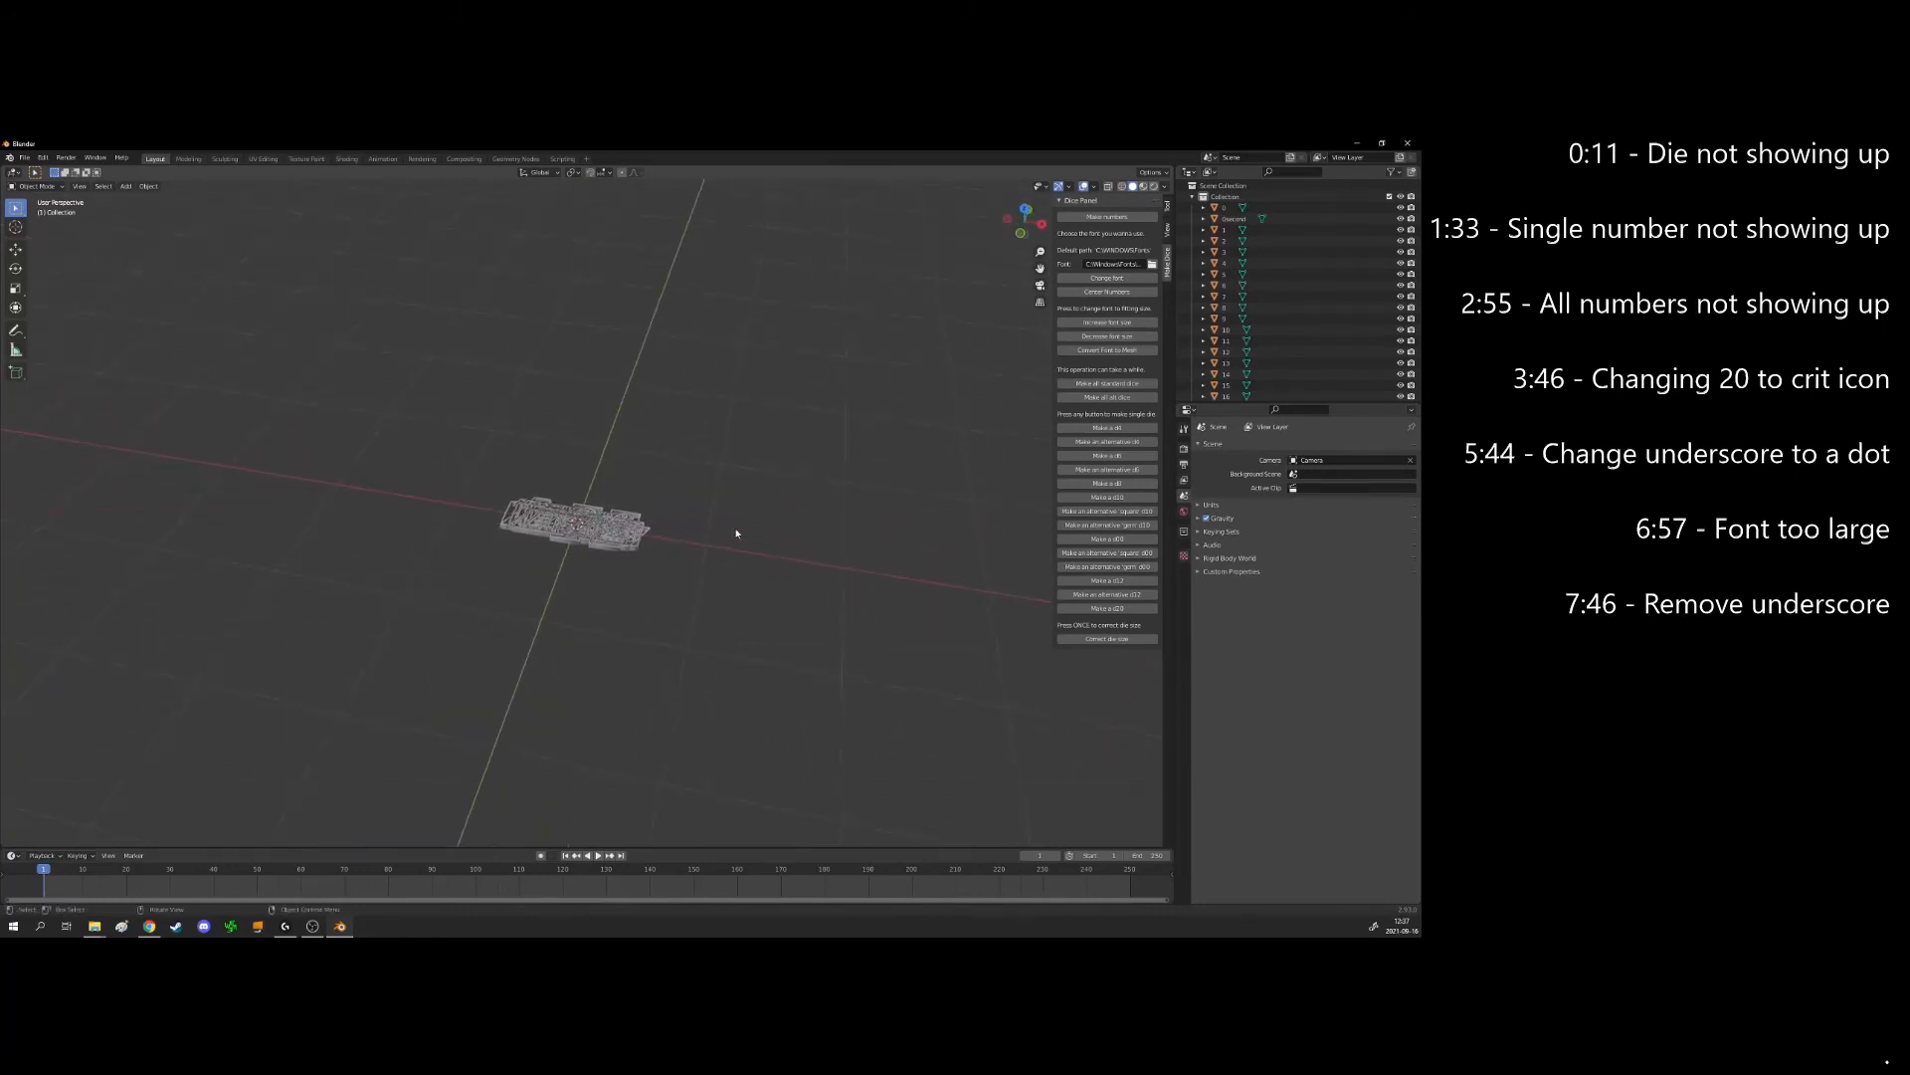
click(1080, 483)
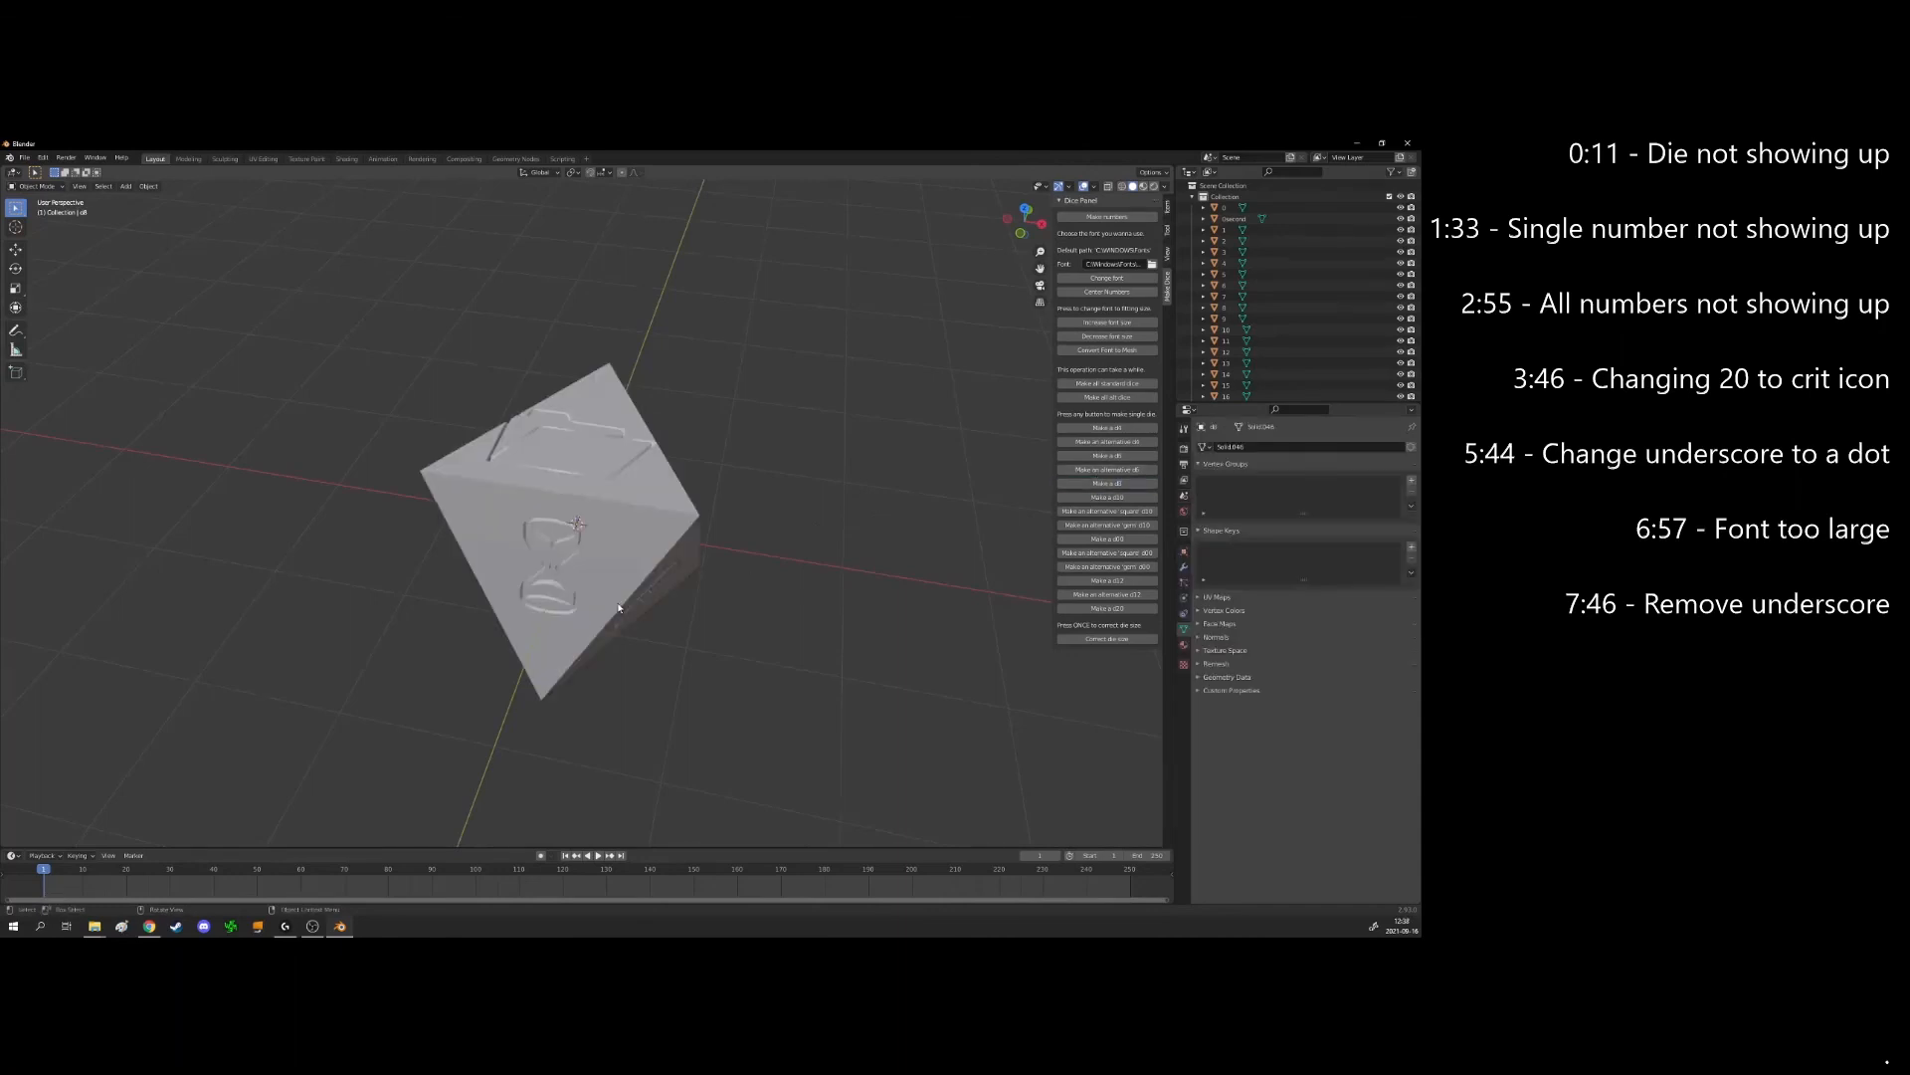
middle_drag(619, 602, 648, 646)
click(647, 645)
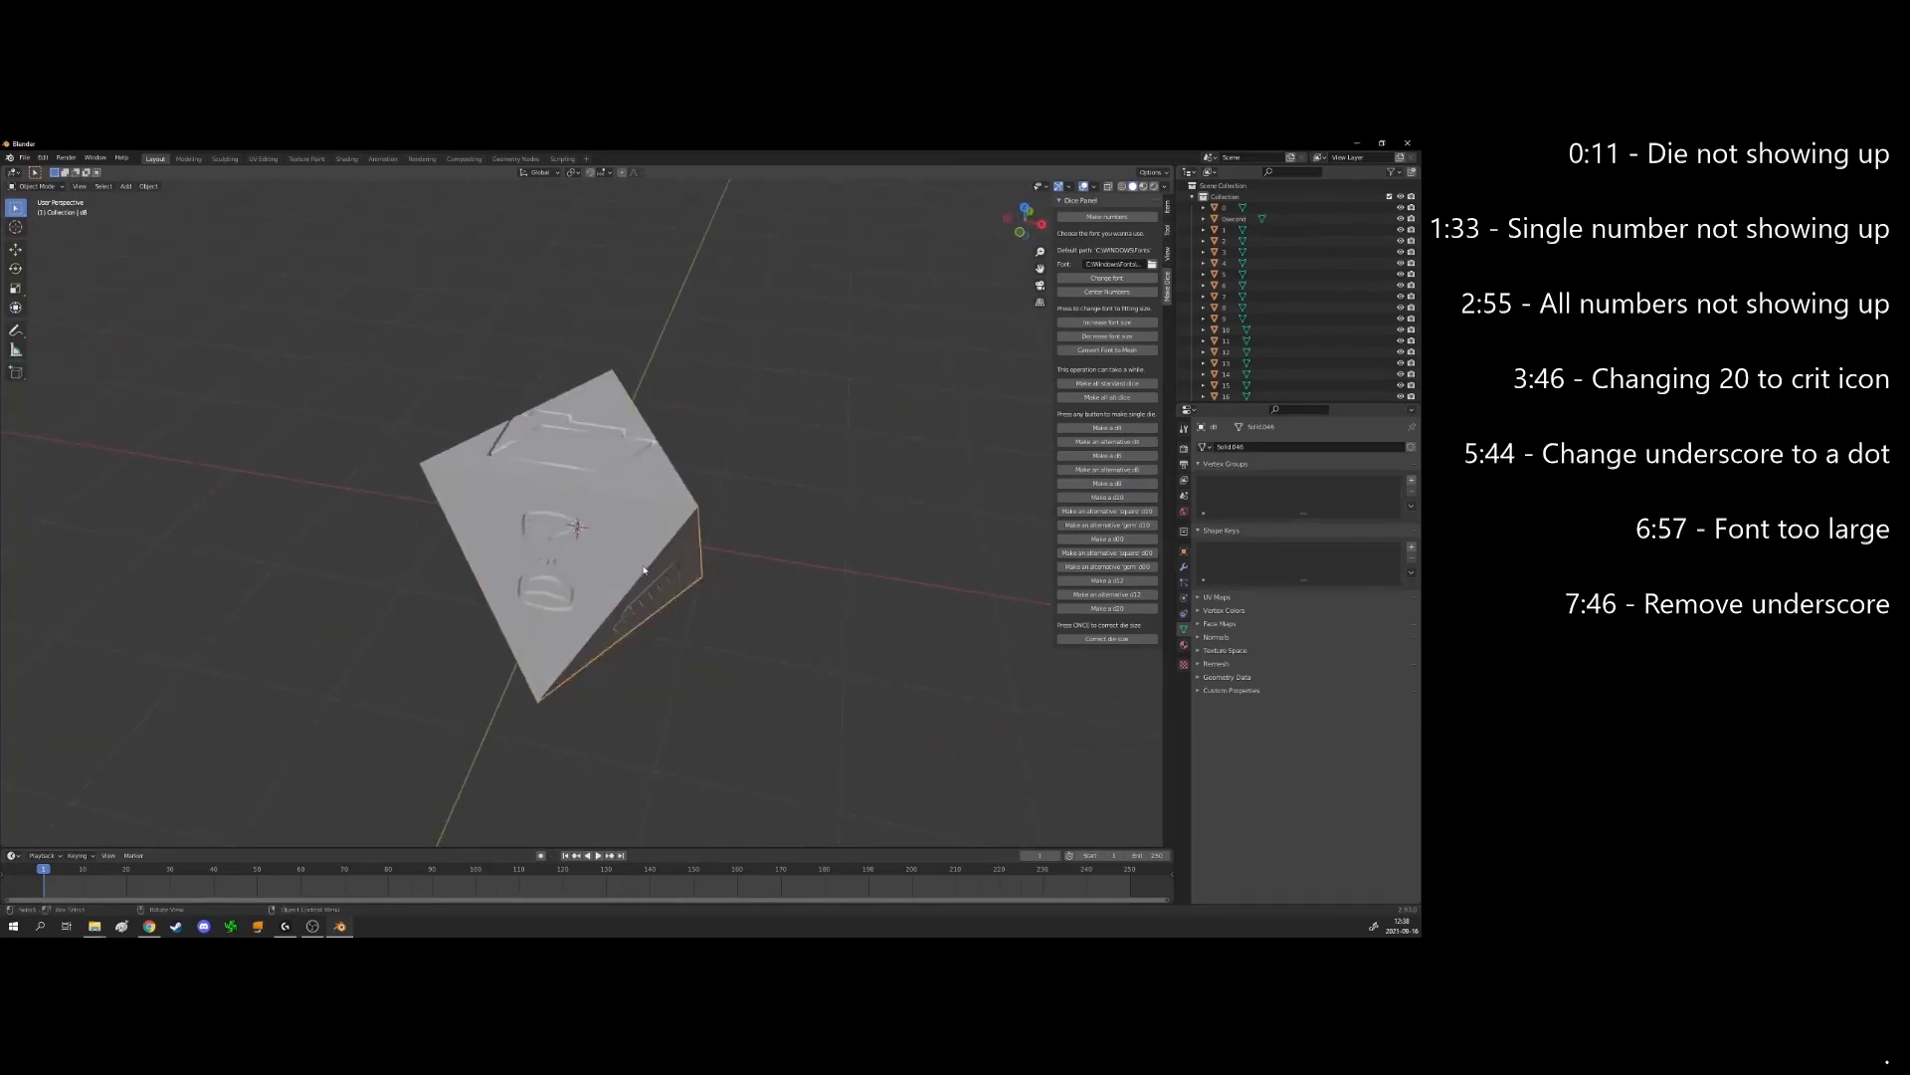
key(Delete)
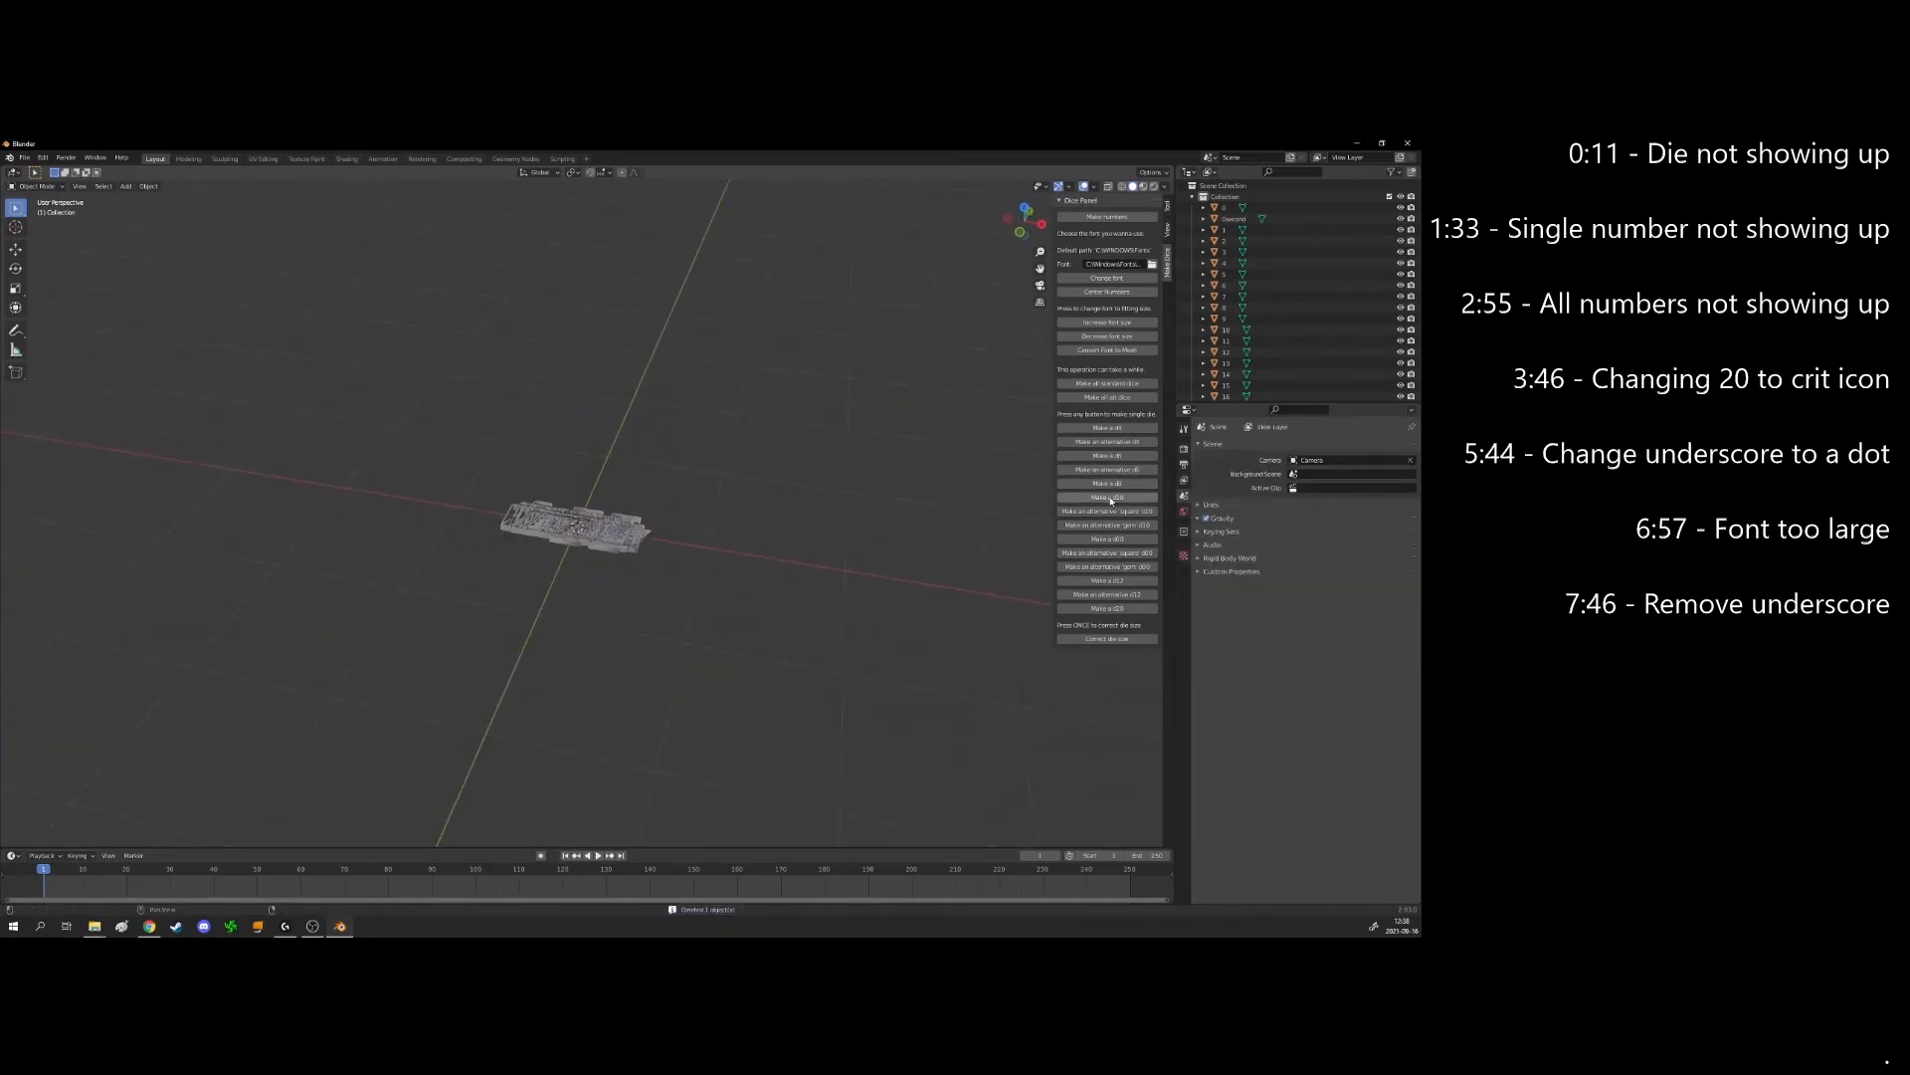